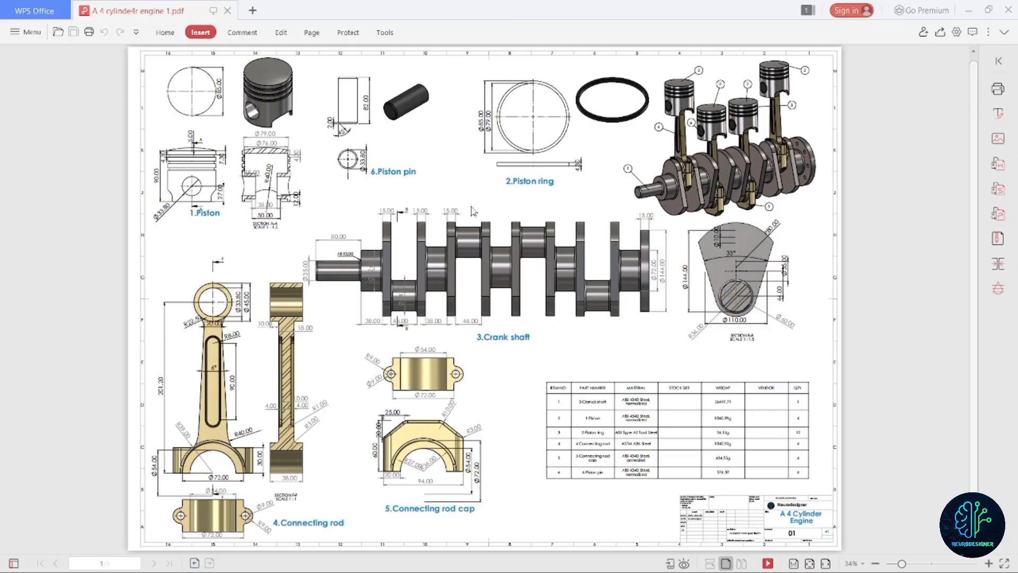
Examine the piston views and their dimensions in the four-cylinder engine drawing.
{"action": "scroll", "coordinate": [139, 99], "scroll_direction": "up", "scroll_amount": 3, "text": "ctrl"}
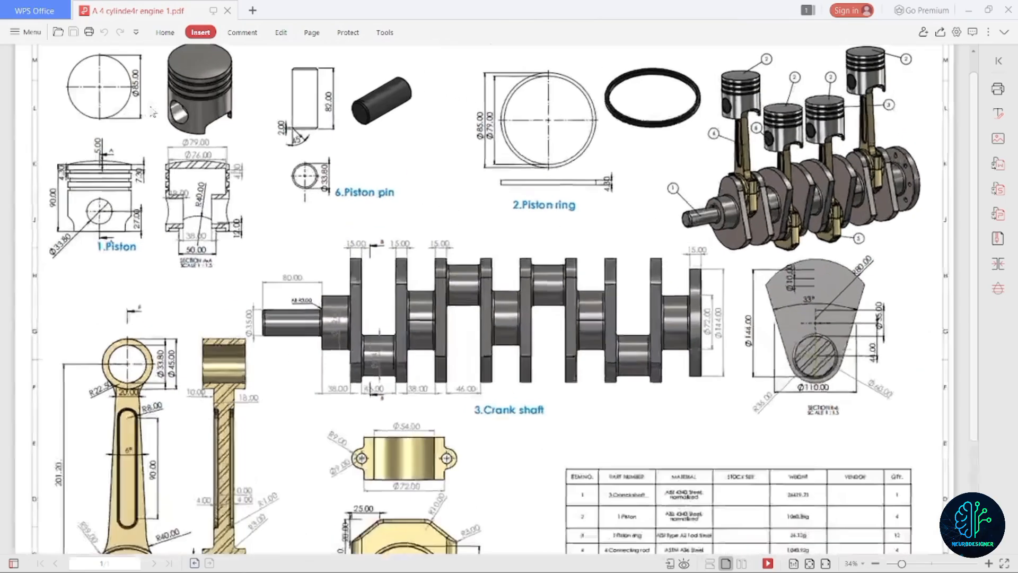
{"action": "scroll", "coordinate": [63, 114], "scroll_direction": "down", "scroll_amount": 2, "text": "ctrl"}
{"action": "scroll", "coordinate": [50, 124], "scroll_direction": "up", "scroll_amount": 2, "text": "ctrl"}
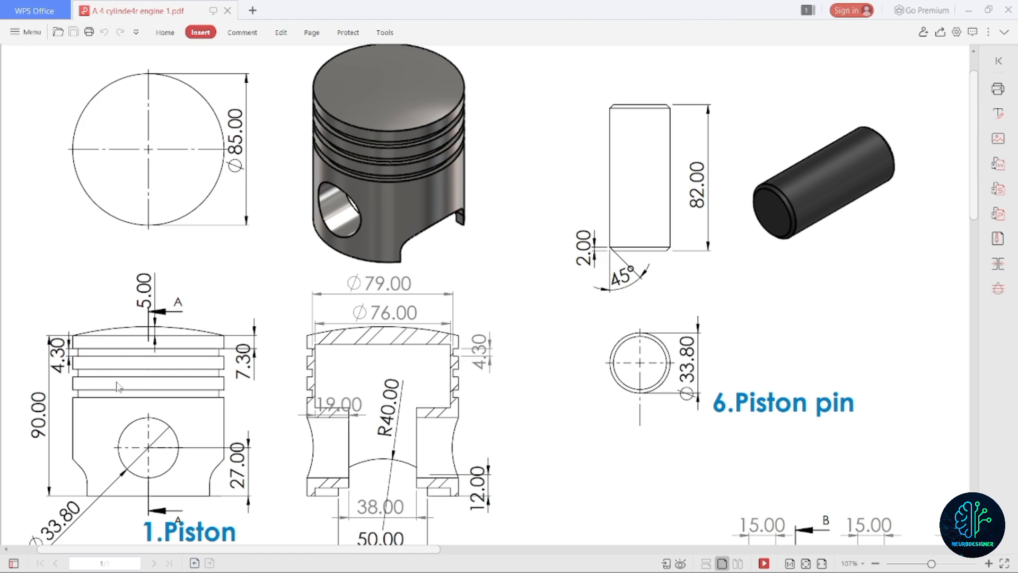
{"action": "scroll", "coordinate": [118, 386], "scroll_direction": "down", "scroll_amount": 1, "text": "ctrl"}
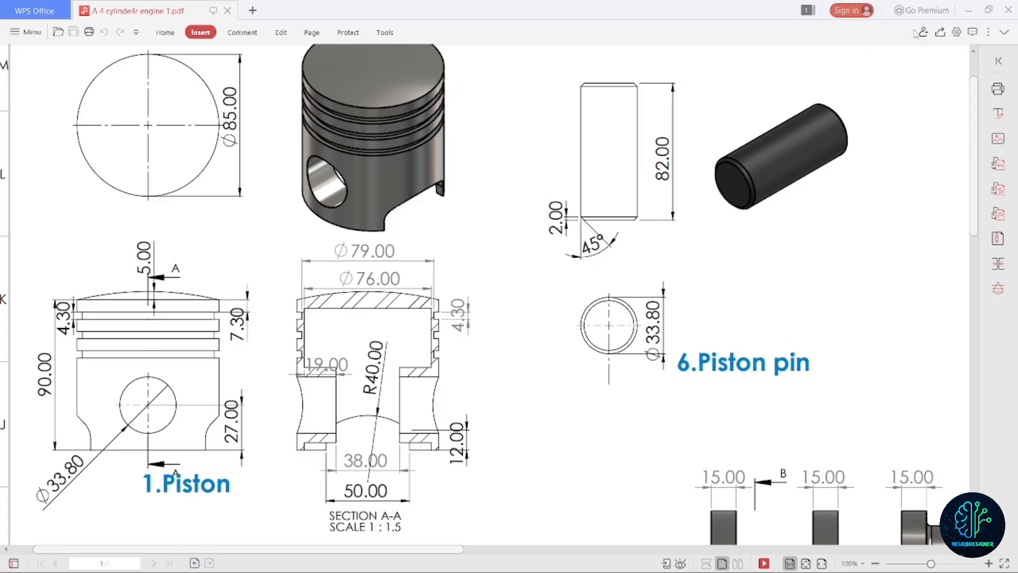
Switch to SOLIDWORKS and create a new part document.
{"action": "left_click", "coordinate": [968, 10]}
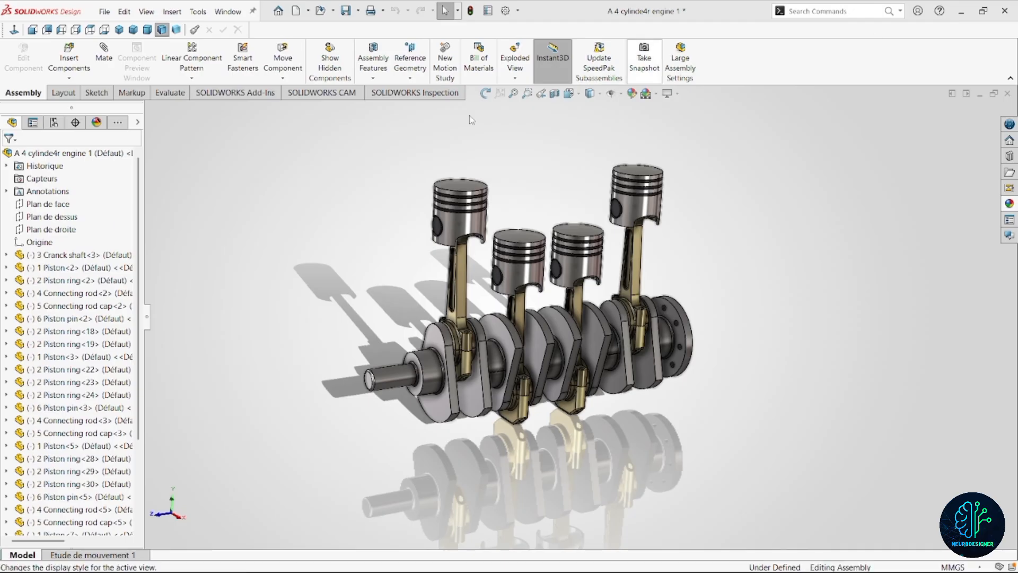
{"action": "left_click", "coordinate": [105, 11]}
{"action": "left_click", "coordinate": [122, 31]}
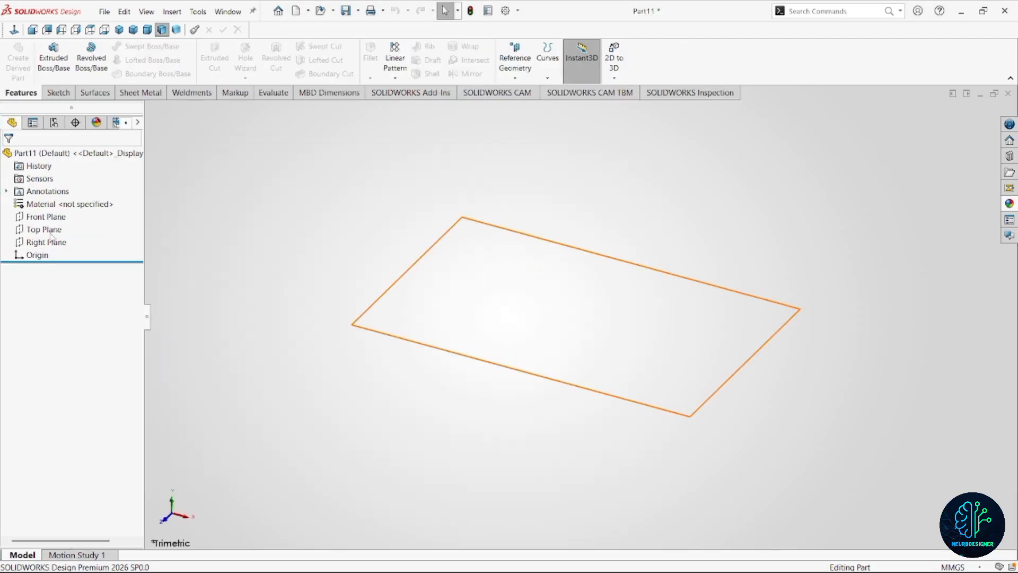
Start a sketch on the Top Plane and draw a circle about 84 mm in diameter centred on the origin.
{"action": "left_click", "coordinate": [47, 229]}
{"action": "left_click", "coordinate": [114, 210]}
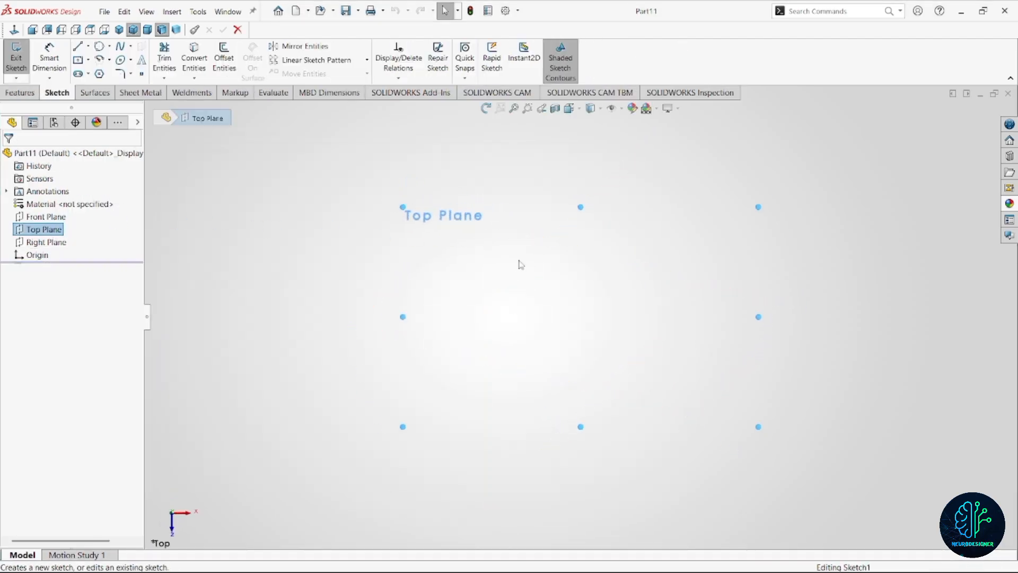
{"action": "mouse_move", "coordinate": [522, 264]}
{"action": "right_mouse_down"}
{"action": "mouse_move", "coordinate": [562, 270]}
{"action": "mouse_move", "coordinate": [580, 249]}
{"action": "right_mouse_up"}
{"action": "left_click", "coordinate": [581, 316]}
{"action": "left_click", "coordinate": [637, 378]}
Dimension the circle's diameter to 85 mm.
{"action": "left_click", "coordinate": [503, 289]}
{"action": "left_click", "coordinate": [450, 278]}
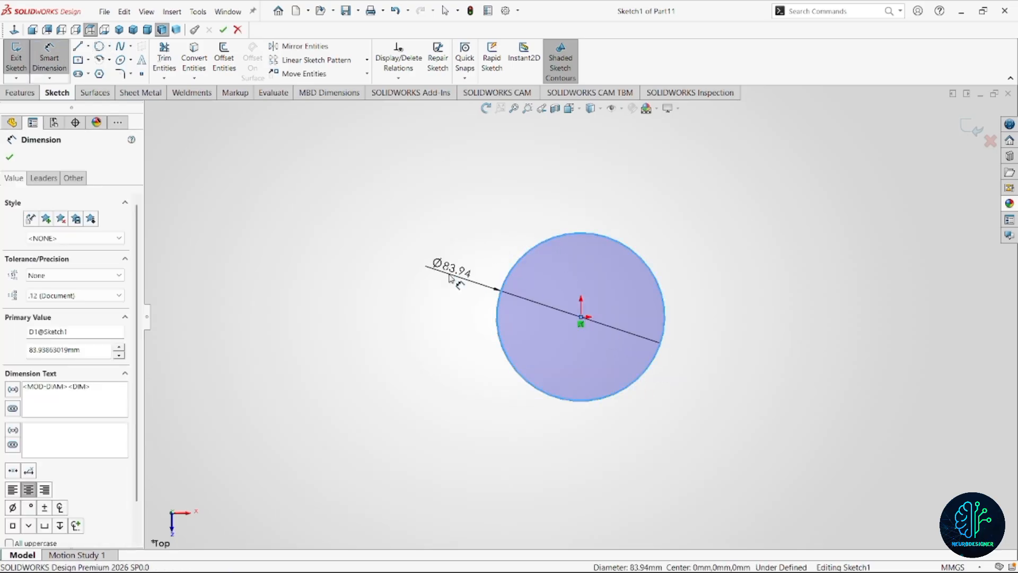
{"action": "left_click", "coordinate": [442, 273]}
{"action": "type", "text": "85"}
{"action": "key", "text": "Return"}
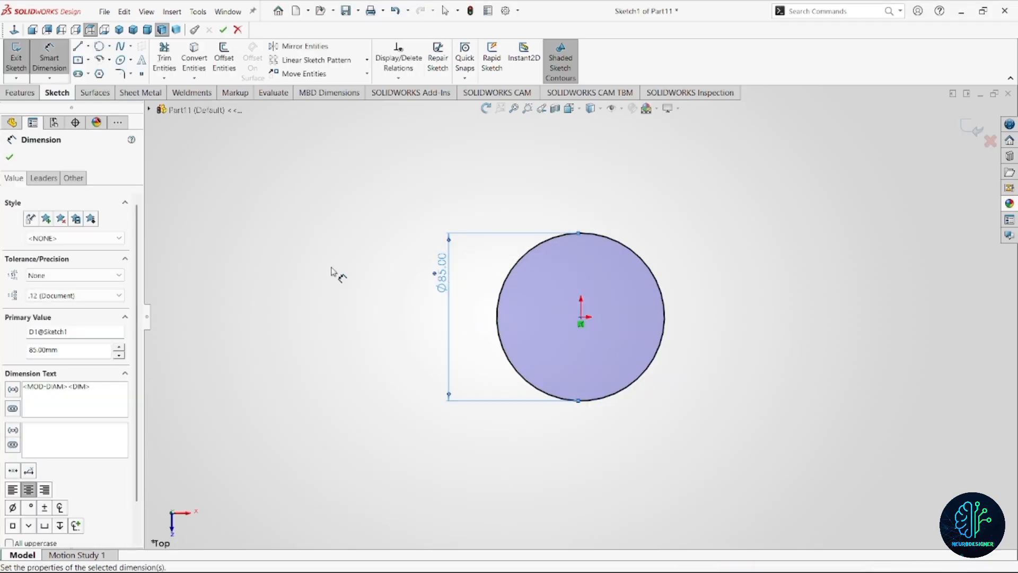
Extrude the 85 mm circle as a boss with a blind depth of 90 mm.
{"action": "left_click", "coordinate": [21, 93]}
{"action": "left_click", "coordinate": [53, 59]}
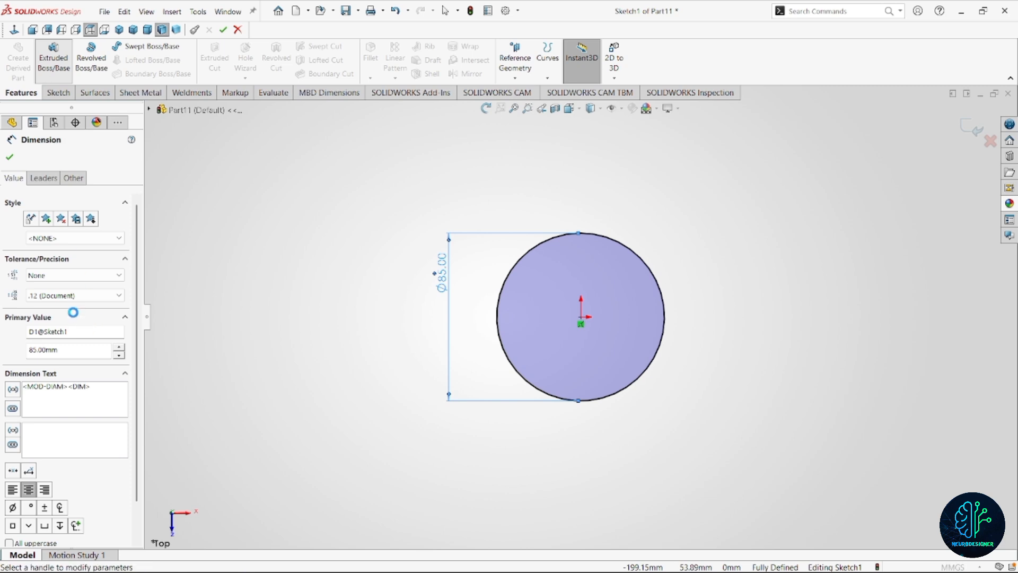
{"action": "type", "text": "90"}
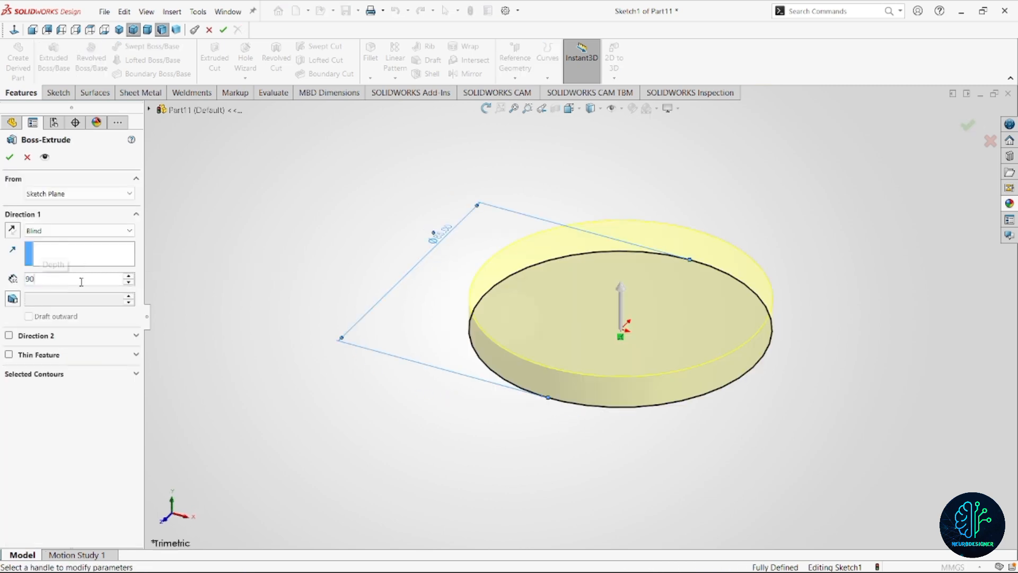
{"action": "key", "text": "Return"}
{"action": "left_click", "coordinate": [10, 157]}
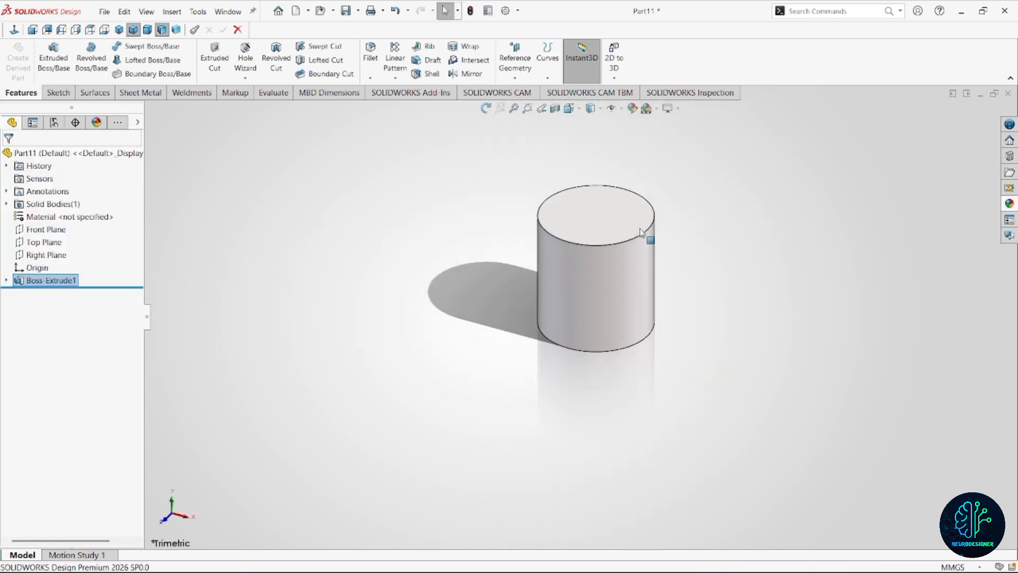
Start a sketch on the cylinder's top face and draw a concentric circle about 71 mm in diameter.
{"action": "left_click", "coordinate": [636, 215]}
{"action": "left_click", "coordinate": [679, 203]}
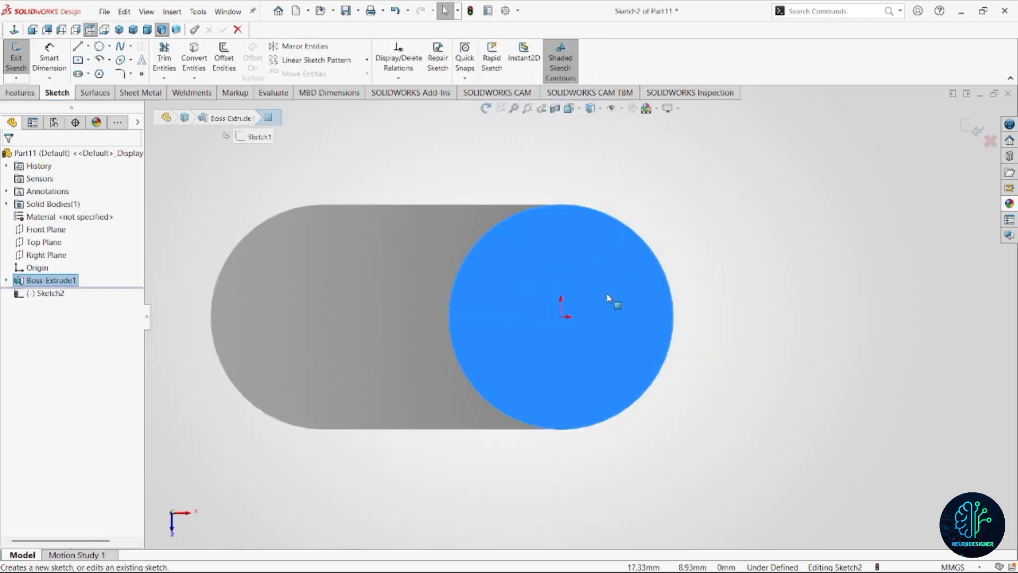
{"action": "mouse_move", "coordinate": [608, 296]}
{"action": "right_mouse_down"}
{"action": "mouse_move", "coordinate": [673, 315]}
{"action": "mouse_move", "coordinate": [687, 270]}
{"action": "right_mouse_up"}
{"action": "left_click", "coordinate": [561, 317]}
{"action": "left_click", "coordinate": [590, 406]}
Dimension the inner circle's diameter to 79 mm.
{"action": "left_click", "coordinate": [496, 254]}
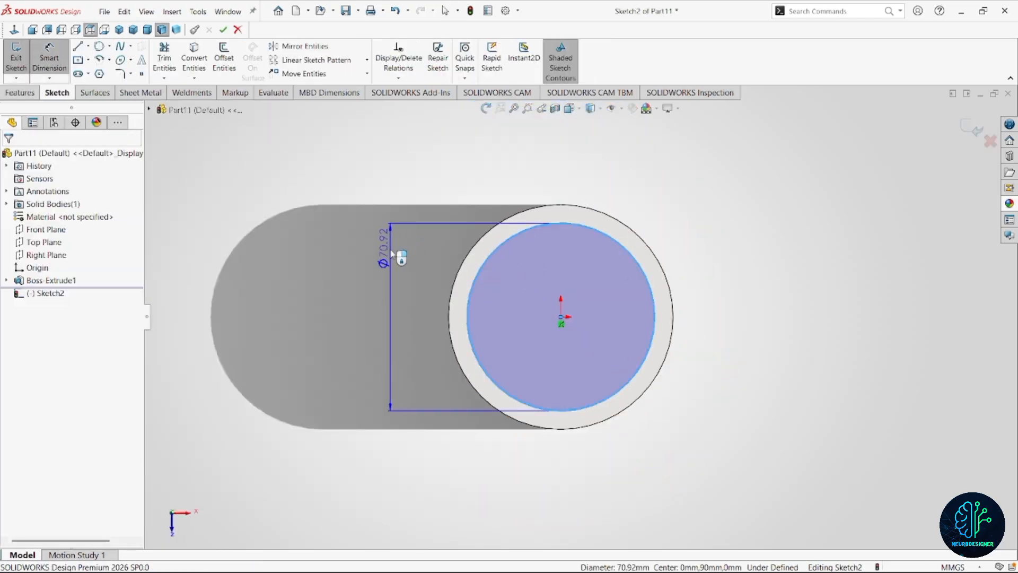
{"action": "left_click", "coordinate": [393, 254]}
{"action": "type", "text": "79"}
{"action": "key", "text": "Return"}
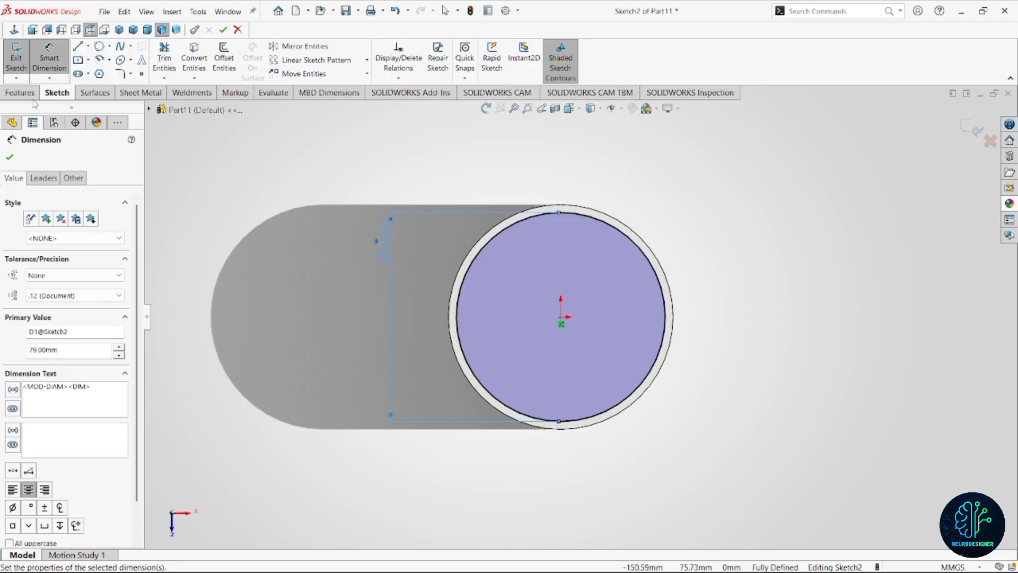
Start an Extruded Cut from the 79 mm circle, beginning at a 7.3 mm offset reversed downward into the cylinder.
{"action": "left_click", "coordinate": [20, 92]}
{"action": "left_click", "coordinate": [214, 58]}
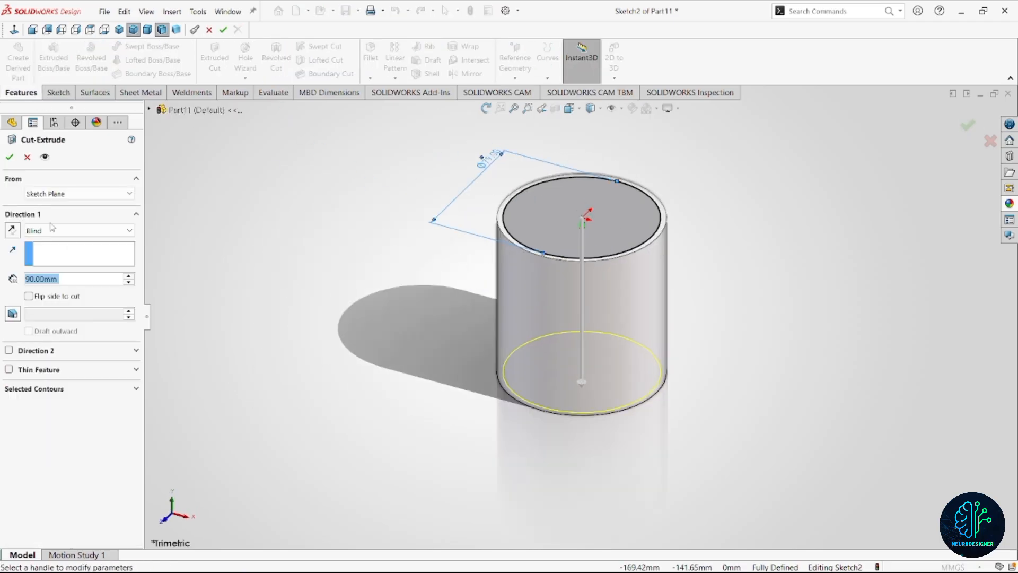
{"action": "left_click", "coordinate": [79, 195]}
{"action": "left_click", "coordinate": [80, 228]}
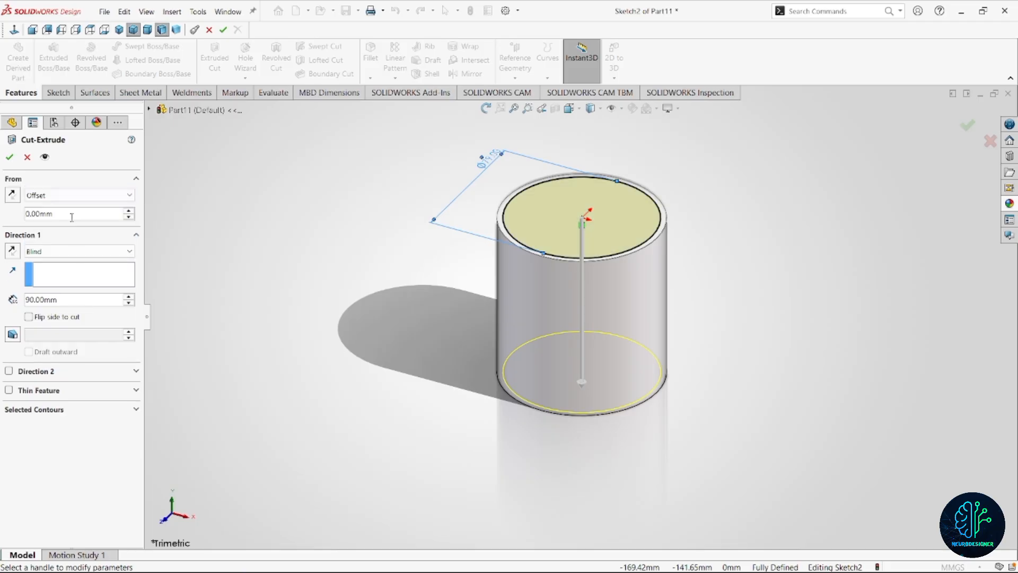
{"action": "left_click", "coordinate": [71, 215]}
{"action": "type", "text": "7.3"}
{"action": "key", "text": "Return"}
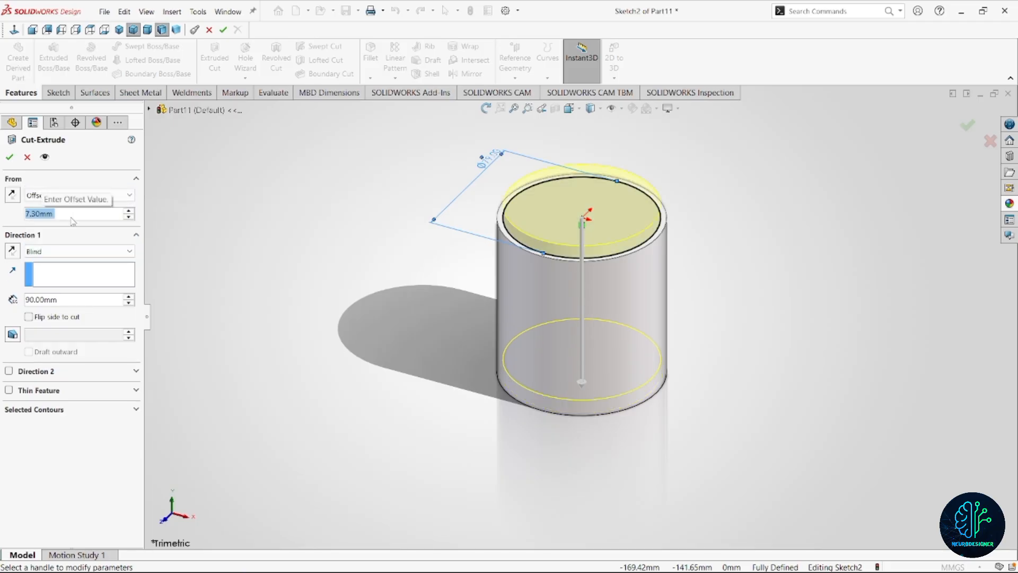
{"action": "left_click", "coordinate": [13, 196]}
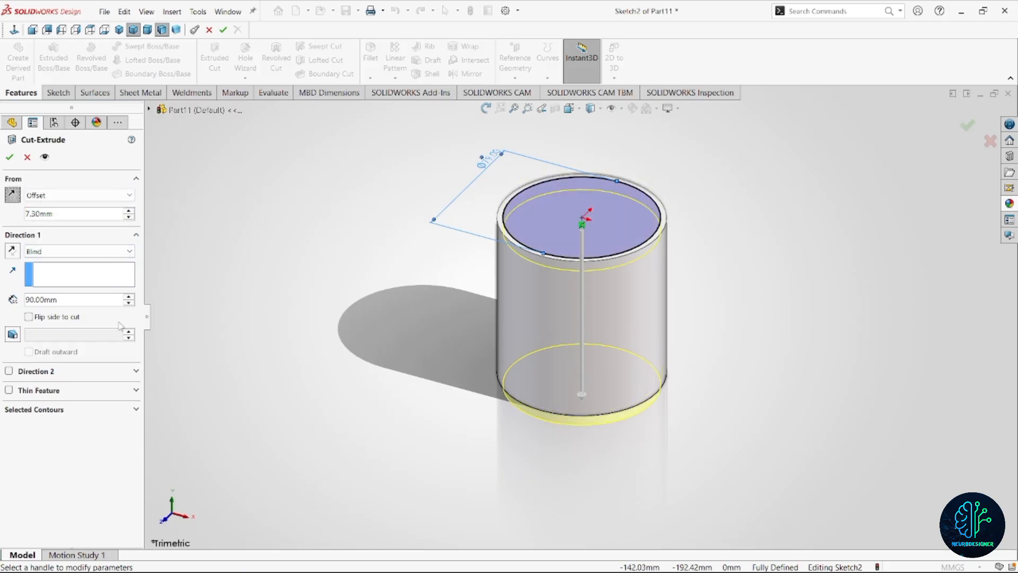
Set the cut depth to 4.3 mm, flip the side to cut, and complete the outer ring groove.
{"action": "left_click", "coordinate": [68, 303]}
{"action": "type", "text": "4.3"}
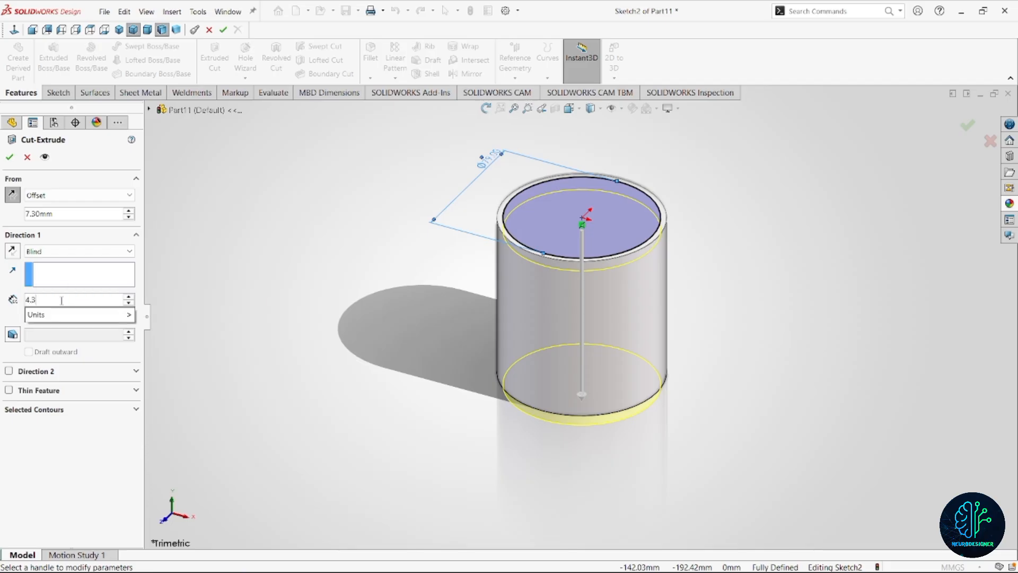
{"action": "key", "text": "Return"}
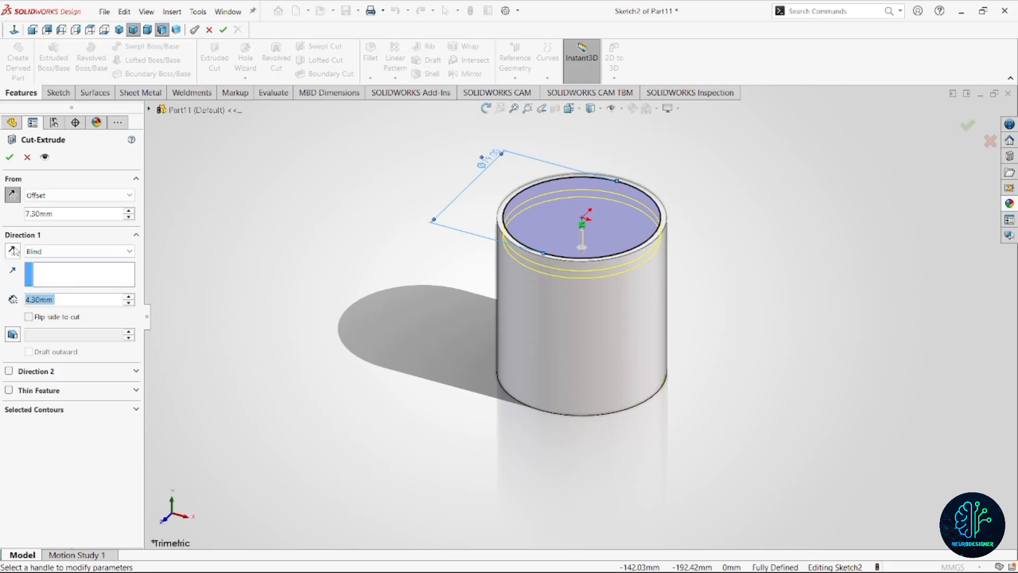
{"action": "left_click", "coordinate": [29, 318]}
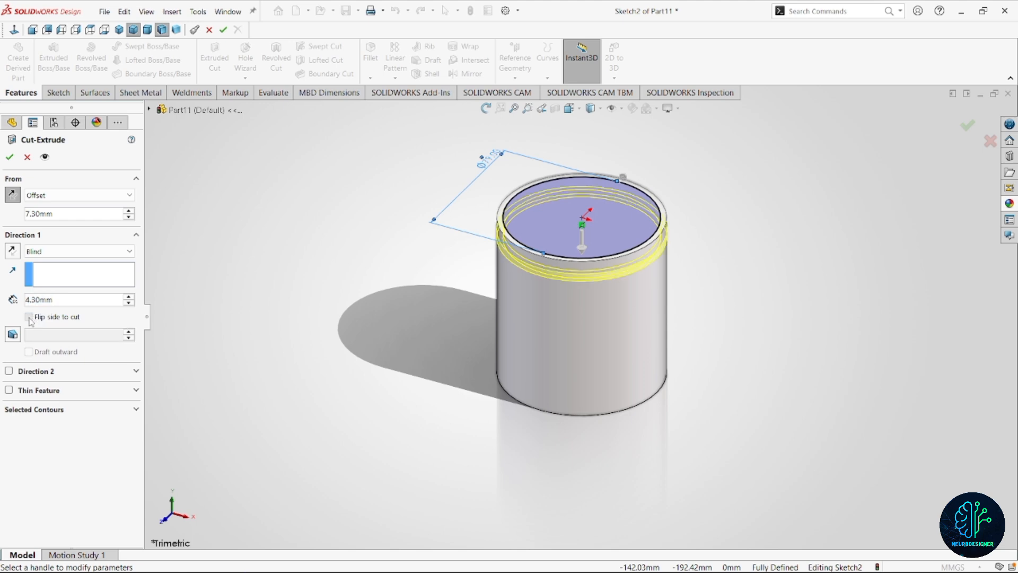
{"action": "left_click", "coordinate": [10, 157]}
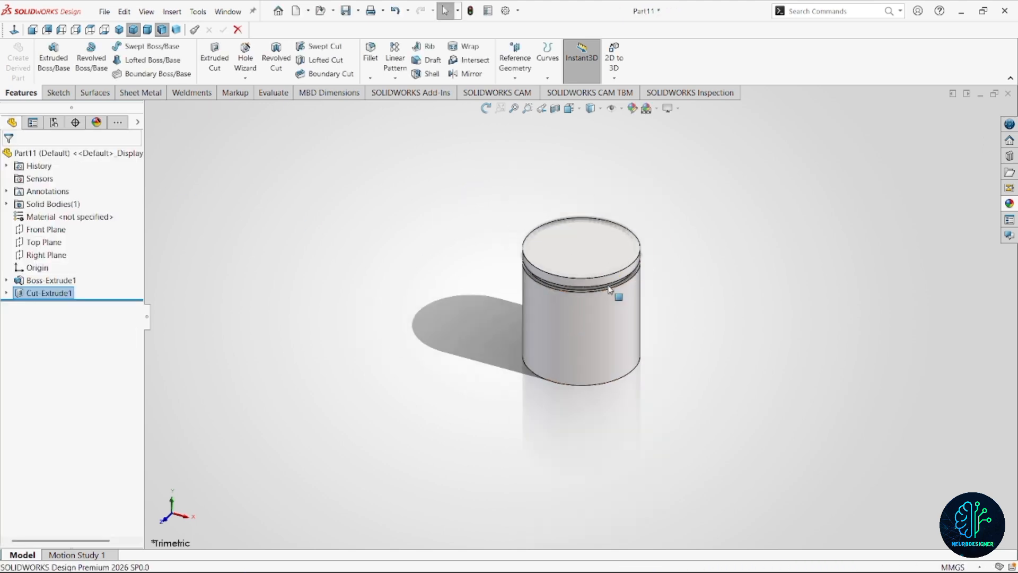
Start a Linear Pattern of the ring groove cut along the cylinder's axis, with the direction reversed downward.
{"action": "middle_click_drag", "start_coordinate": [618, 291], "coordinate": [595, 258]}
{"action": "scroll", "coordinate": [593, 265], "scroll_direction": "down", "scroll_amount": 2}
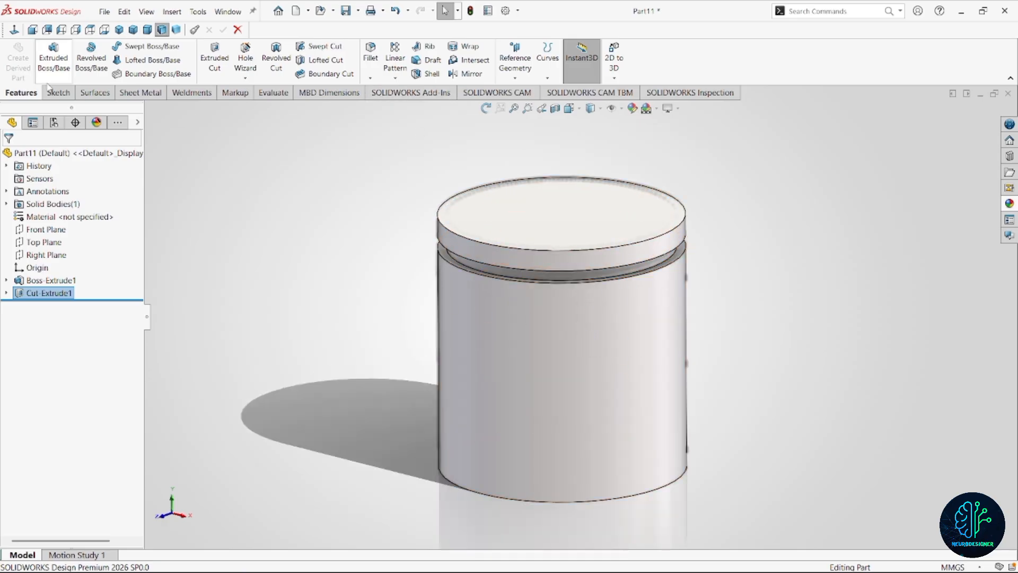
{"action": "left_click", "coordinate": [395, 80]}
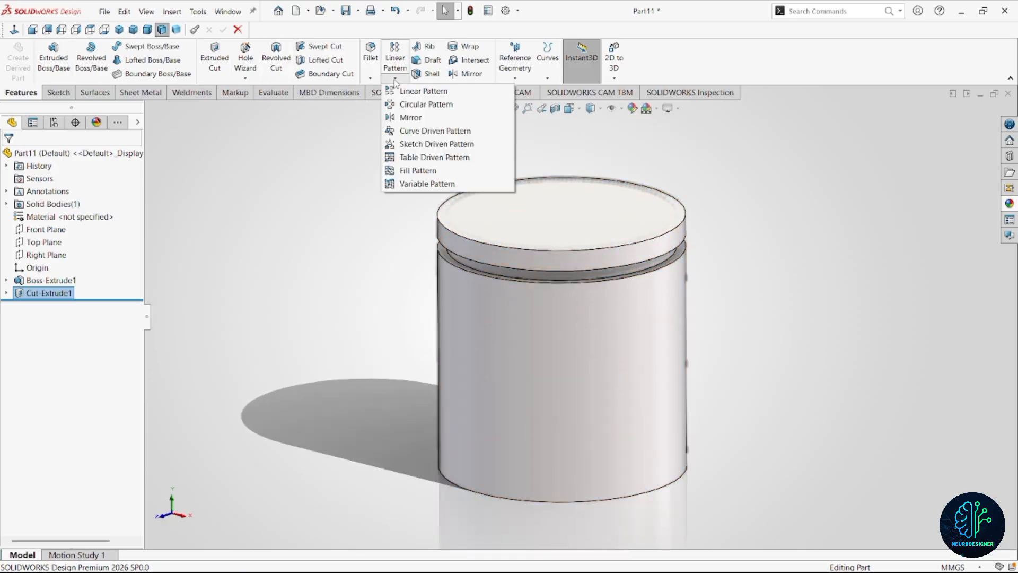
{"action": "left_click", "coordinate": [622, 108]}
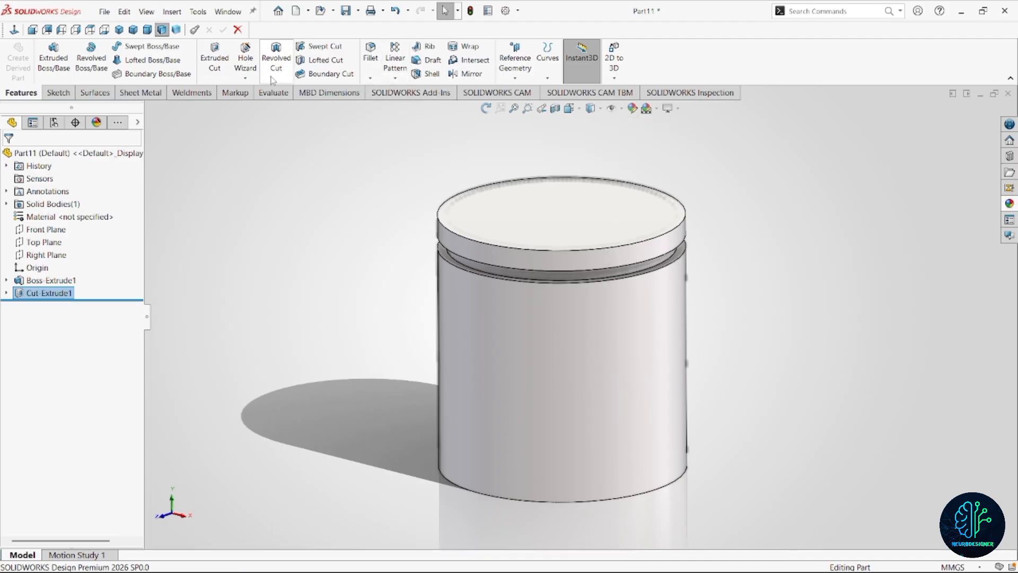
{"action": "left_click", "coordinate": [395, 78]}
{"action": "left_click", "coordinate": [423, 92]}
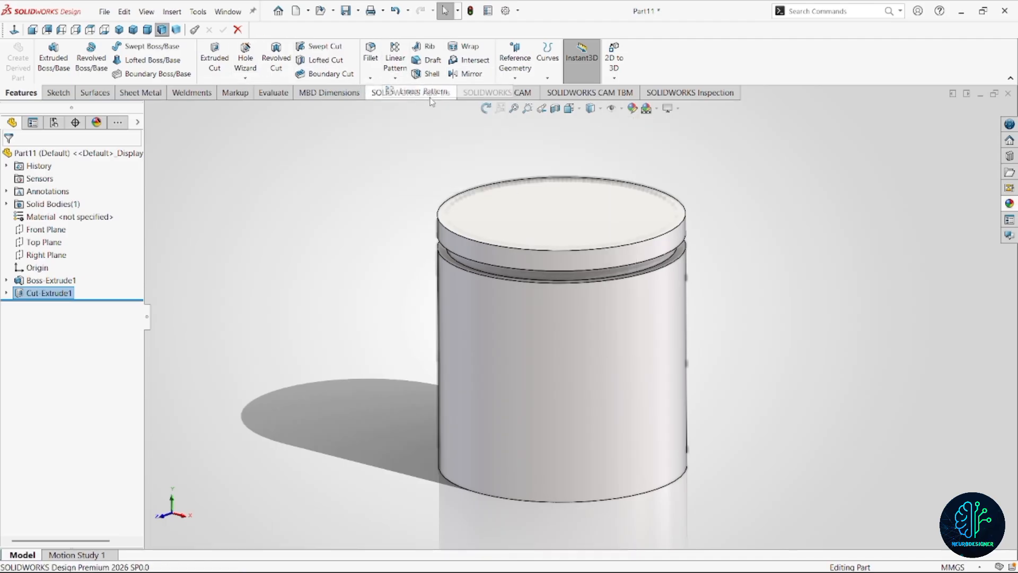
{"action": "left_click", "coordinate": [562, 231]}
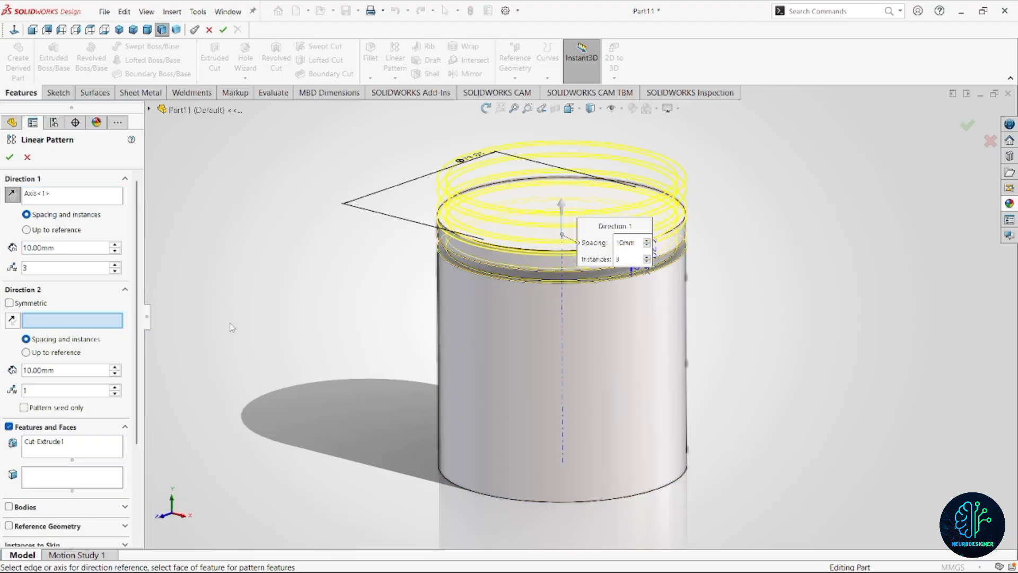
{"action": "left_click", "coordinate": [12, 194]}
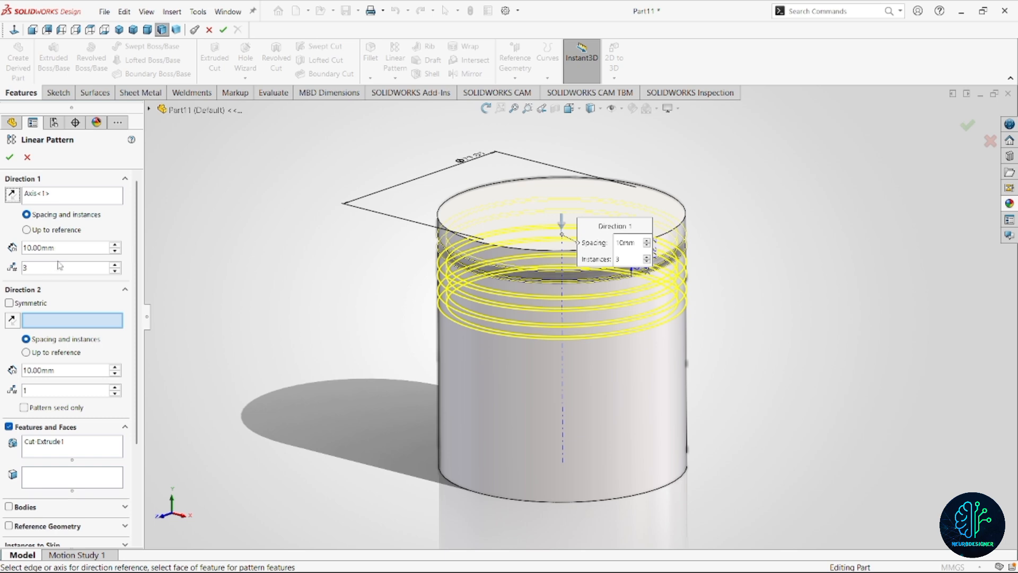
Set the groove pattern spacing to 7.3+4.3 mm and create the pattern with 3 instances.
{"action": "left_click", "coordinate": [64, 248]}
{"action": "type", "text": "7.3+"}
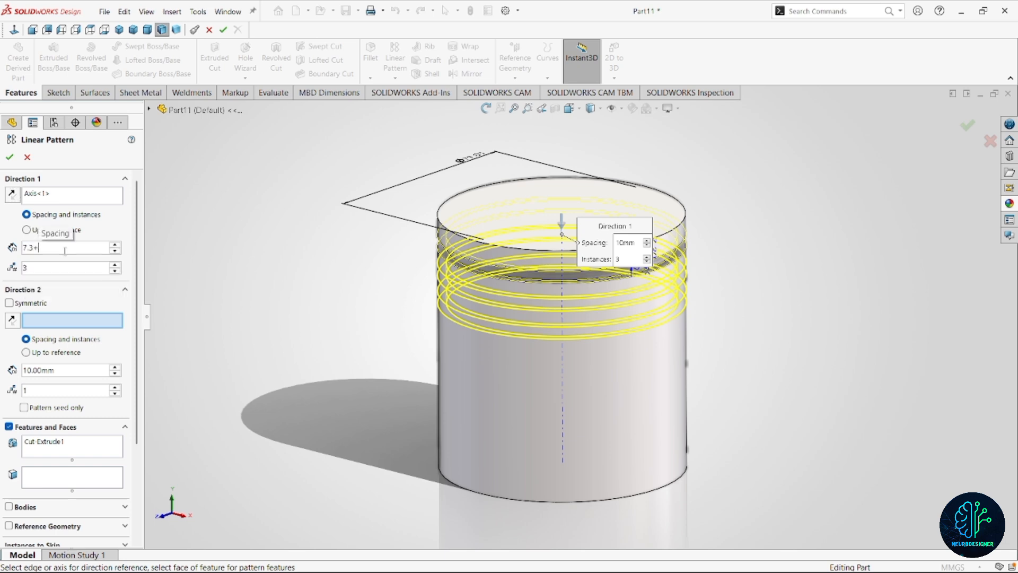
{"action": "type", "text": "4.3"}
{"action": "key", "text": "Return"}
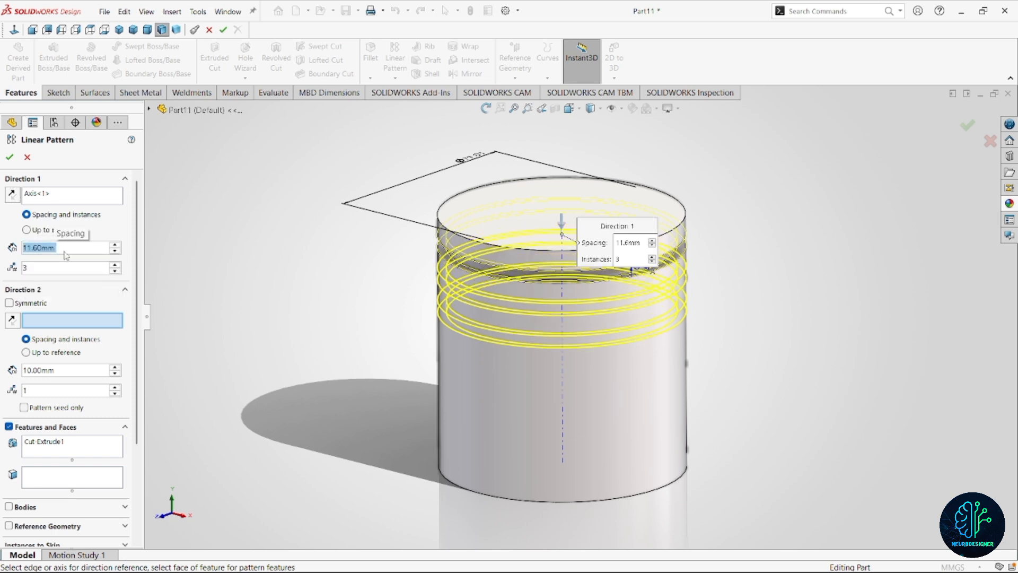
{"action": "left_click", "coordinate": [11, 159]}
Start a sketch on the cylinder's bottom face and draw a circle about 64 mm in diameter centred on the origin.
{"action": "scroll", "coordinate": [593, 294], "scroll_direction": "up", "scroll_amount": 2}
{"action": "scroll", "coordinate": [588, 290], "scroll_direction": "down", "scroll_amount": 3}
{"action": "middle_click_drag", "start_coordinate": [588, 289], "coordinate": [569, 431]}
{"action": "scroll", "coordinate": [563, 380], "scroll_direction": "up", "scroll_amount": 5}
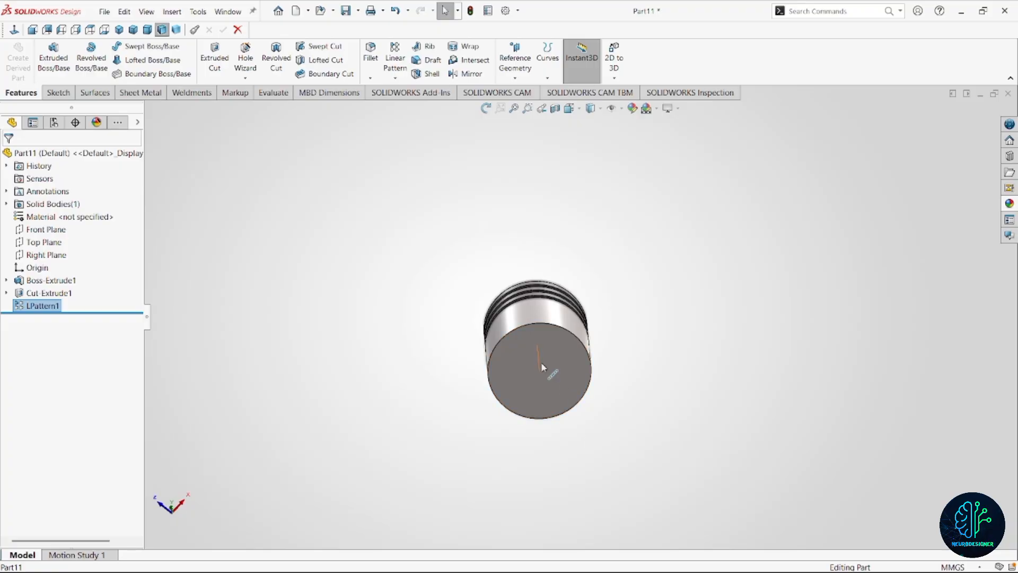
{"action": "left_click", "coordinate": [570, 369]}
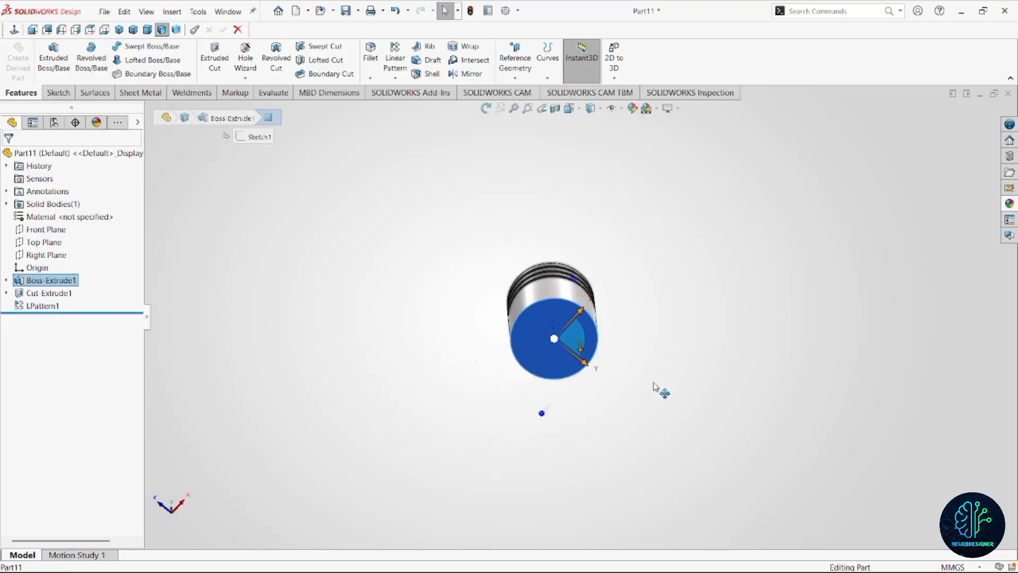
{"action": "left_click", "coordinate": [664, 322]}
{"action": "left_click", "coordinate": [592, 351]}
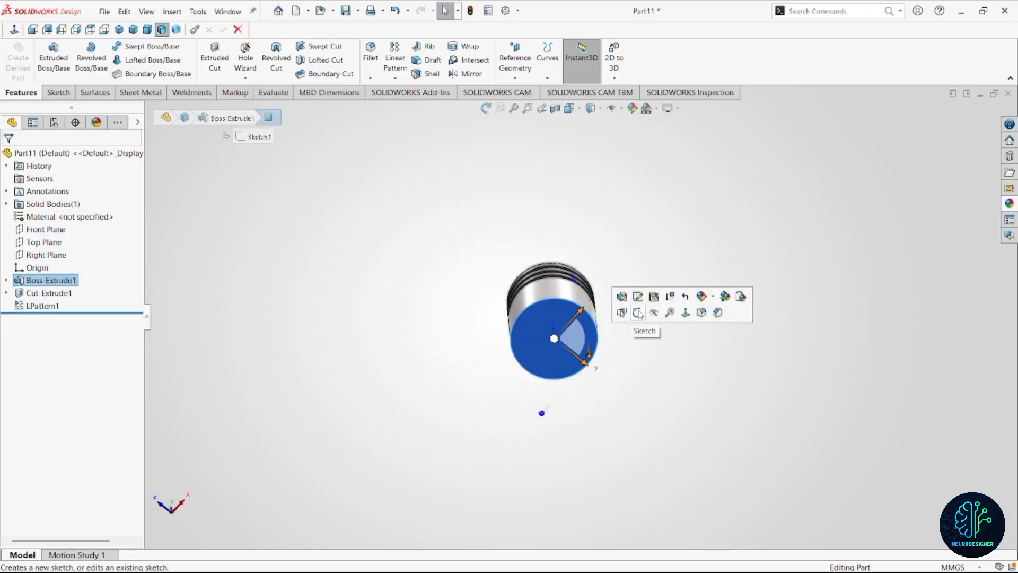
{"action": "left_click", "coordinate": [639, 314]}
{"action": "scroll", "coordinate": [626, 328], "scroll_direction": "up", "scroll_amount": 3}
{"action": "right_click_drag", "start_coordinate": [698, 296], "coordinate": [641, 302]}
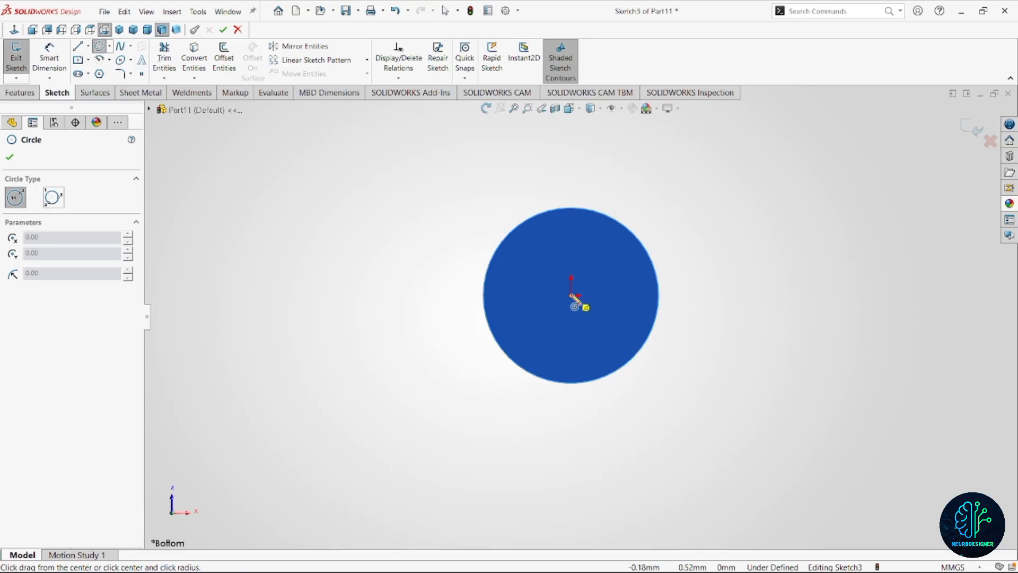
{"action": "left_click", "coordinate": [571, 295]}
{"action": "left_click", "coordinate": [544, 363]}
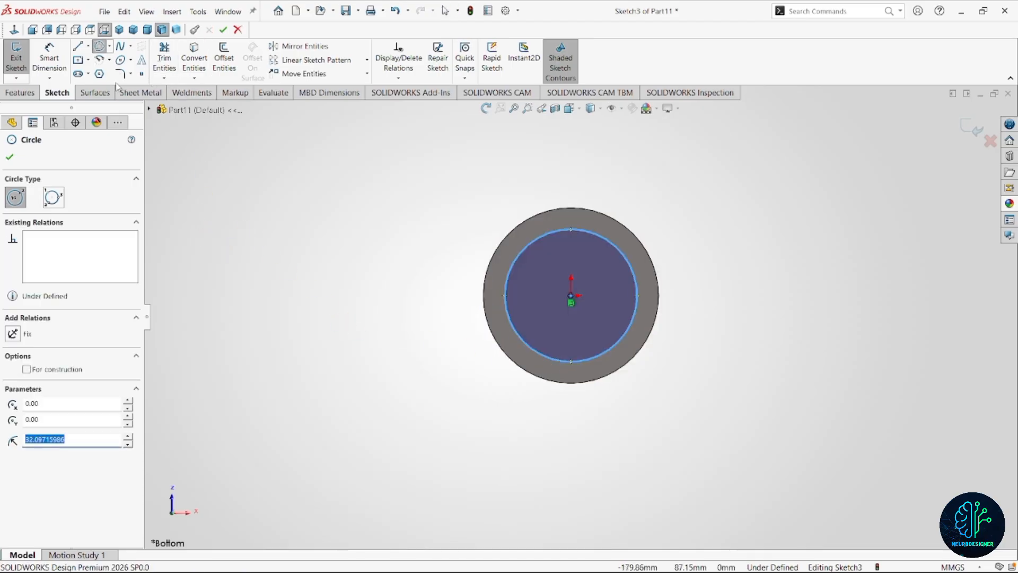
Dimension the circle on the cylinder's bottom face and set its diameter to 76 mm.
{"action": "left_click", "coordinate": [49, 59]}
{"action": "left_click", "coordinate": [512, 324]}
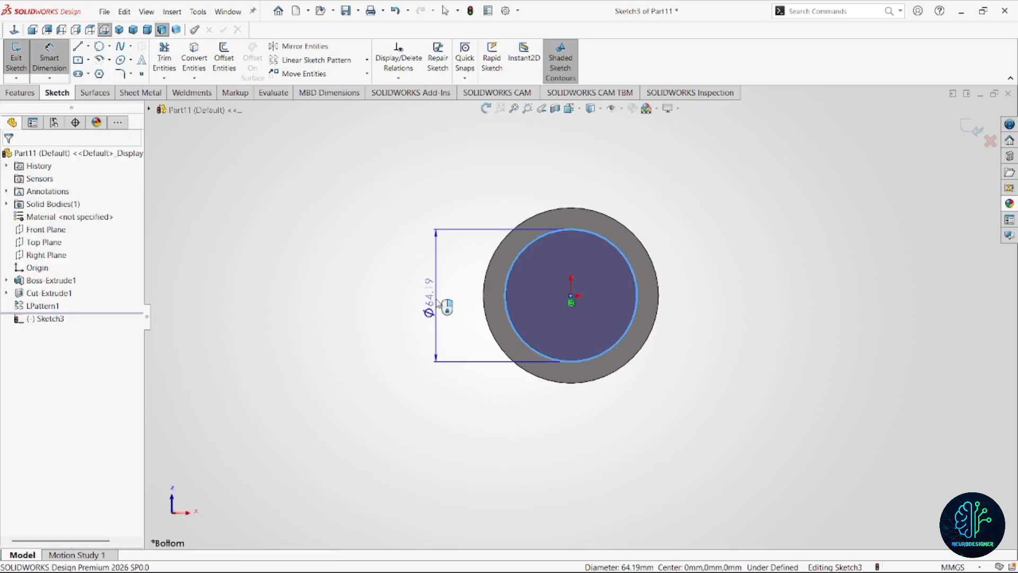
{"action": "left_click", "coordinate": [437, 302]}
{"action": "key", "text": "Return"}
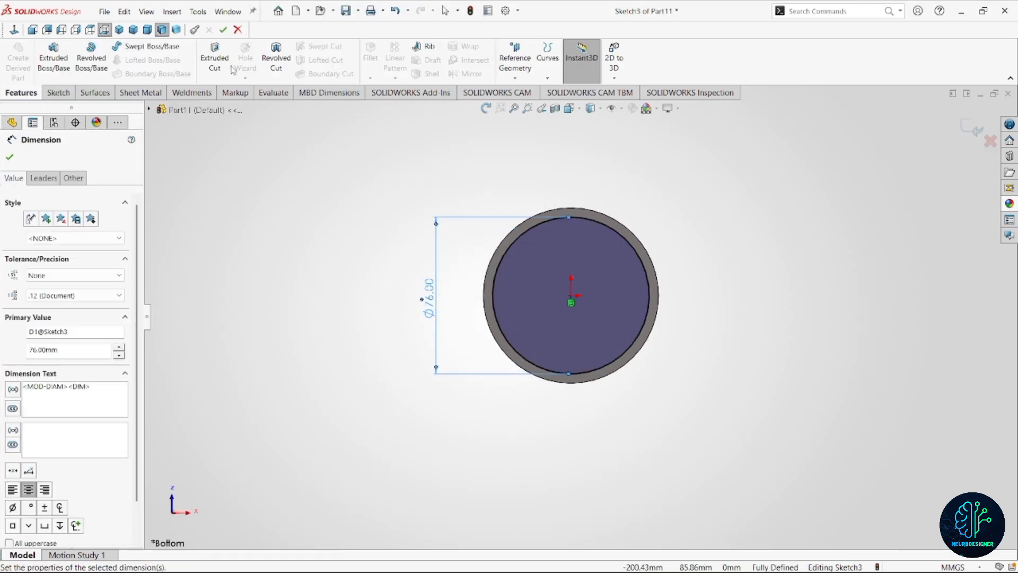
Hollow the cylinder from its bottom face by cutting the circle to a blind depth of 85 mm.
{"action": "left_click", "coordinate": [216, 60]}
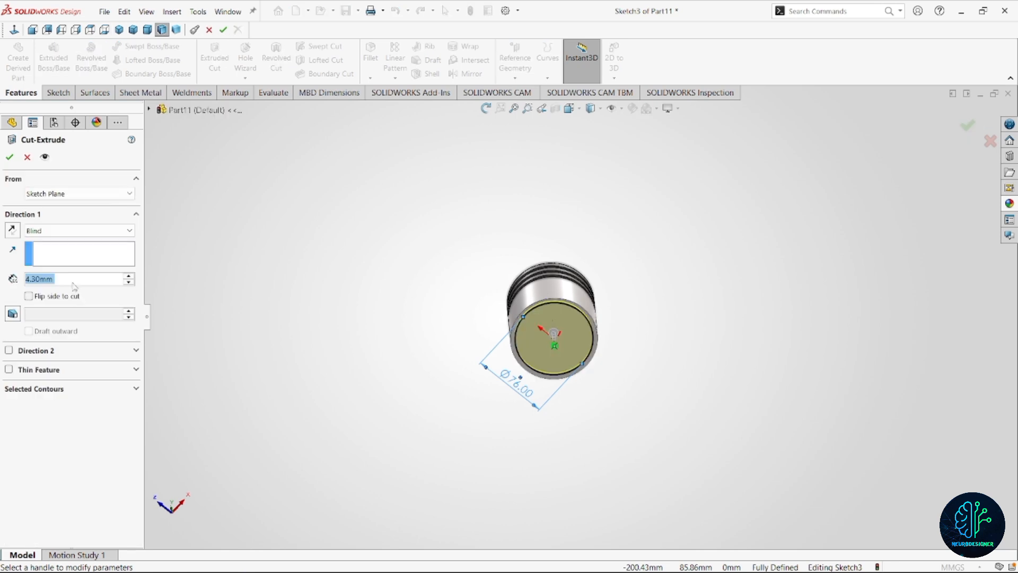
{"action": "type", "text": "85"}
{"action": "key", "text": "Return"}
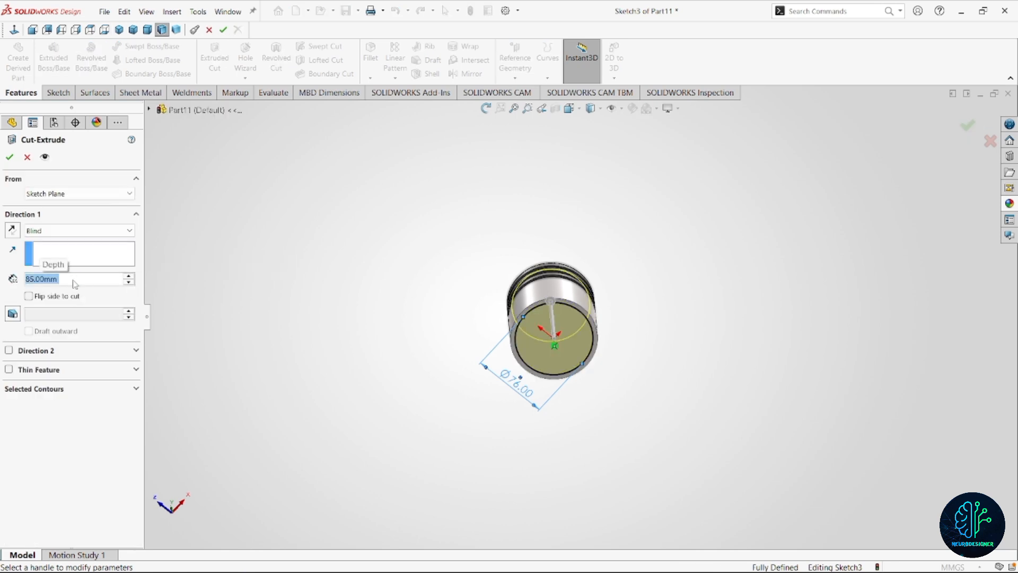
{"action": "left_click", "coordinate": [9, 157]}
{"action": "scroll", "coordinate": [574, 356], "scroll_direction": "down", "scroll_amount": 3}
{"action": "middle_click_drag", "start_coordinate": [575, 355], "coordinate": [514, 295]}
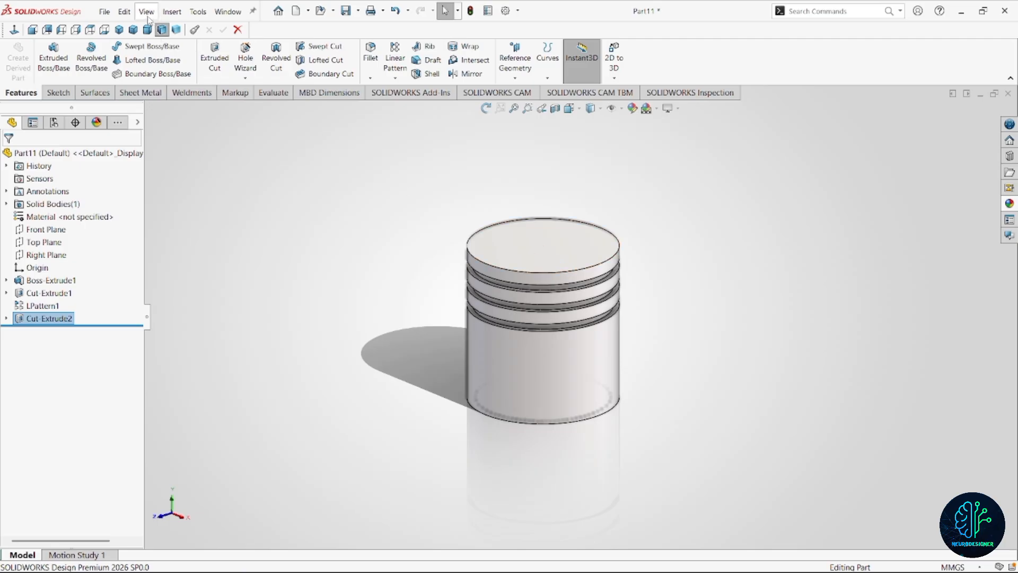
Add a Dome with a height of 5 mm to the piston's flat top face.
{"action": "left_click", "coordinate": [172, 11]}
{"action": "left_click", "coordinate": [197, 11]}
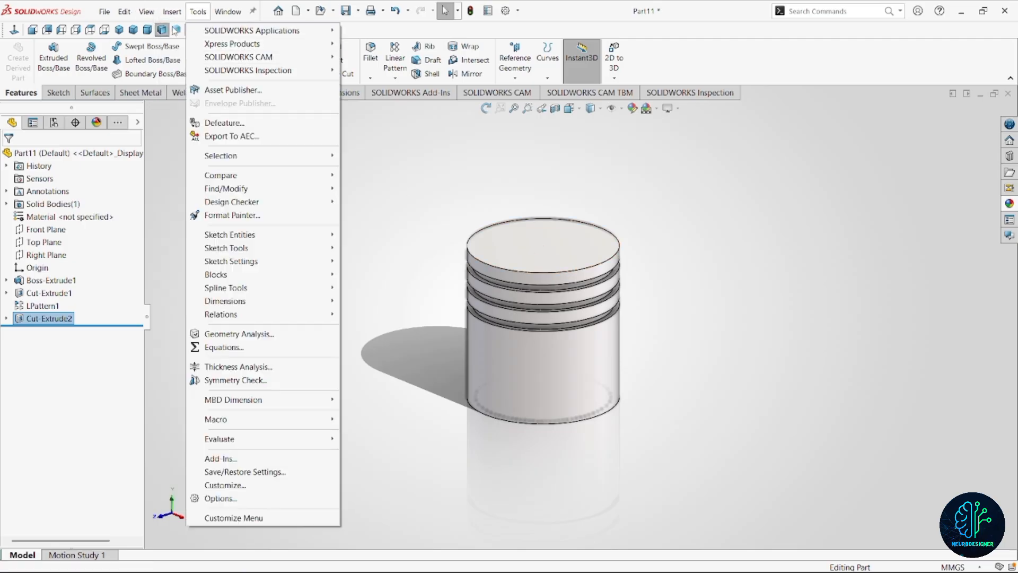
{"action": "mouse_move", "coordinate": [172, 11]}
{"action": "mouse_move", "coordinate": [227, 60]}
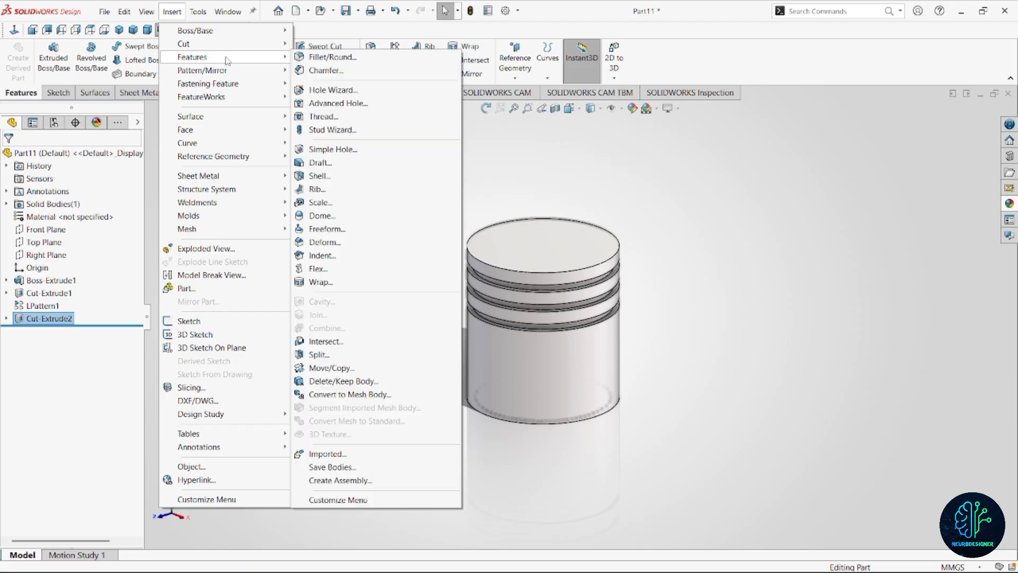
{"action": "left_click", "coordinate": [349, 217]}
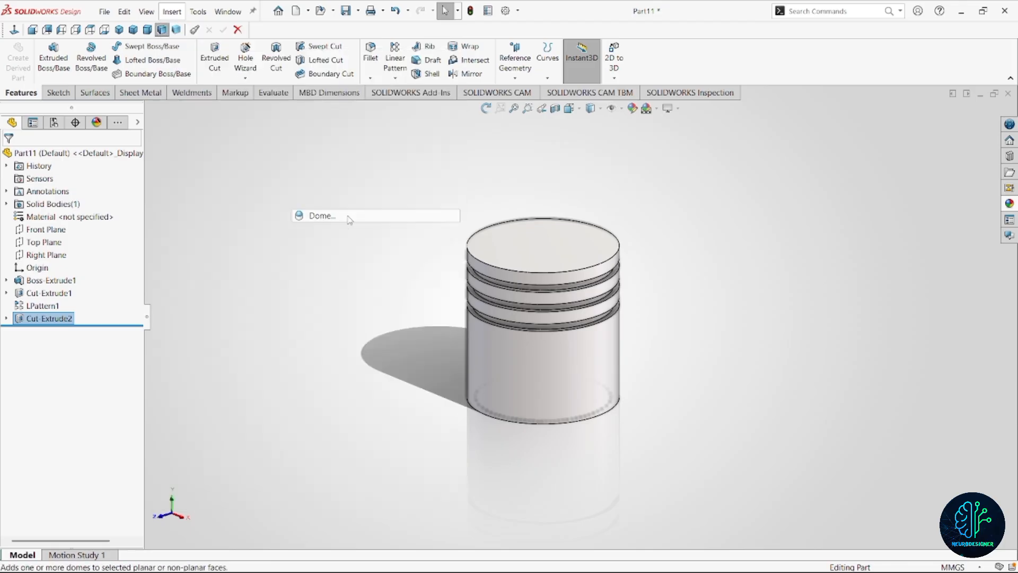
{"action": "left_click", "coordinate": [566, 248]}
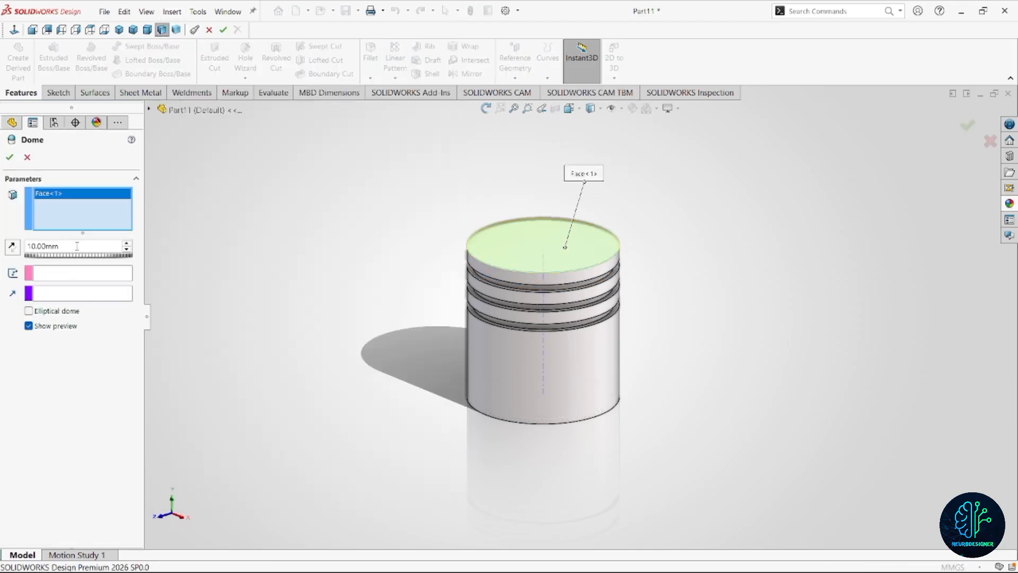
{"action": "double_click", "coordinate": [77, 246]}
{"action": "middle_click_drag", "start_coordinate": [658, 275], "coordinate": [594, 289]}
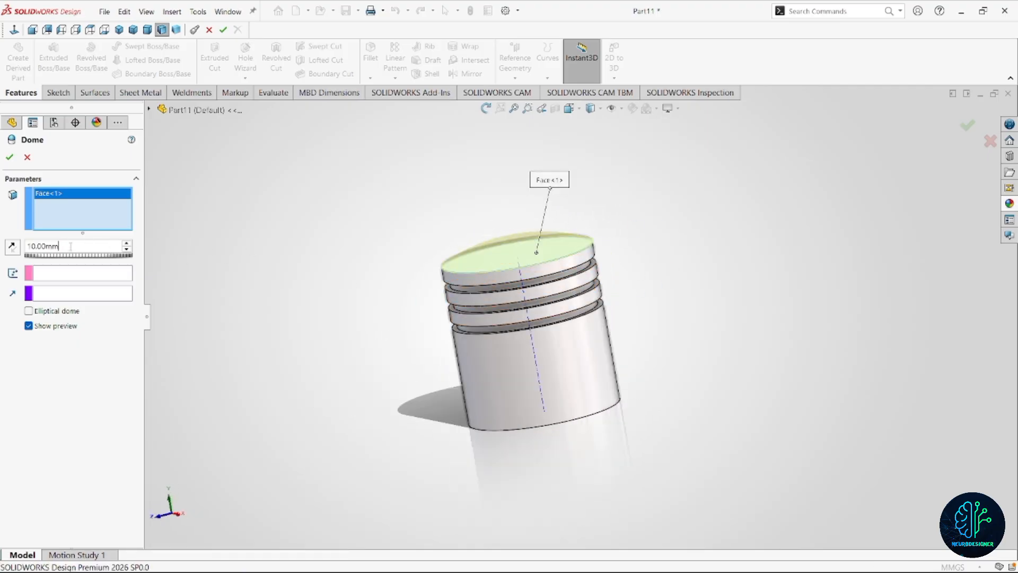
{"action": "double_click", "coordinate": [70, 246]}
{"action": "type", "text": "5"}
{"action": "key", "text": "Return"}
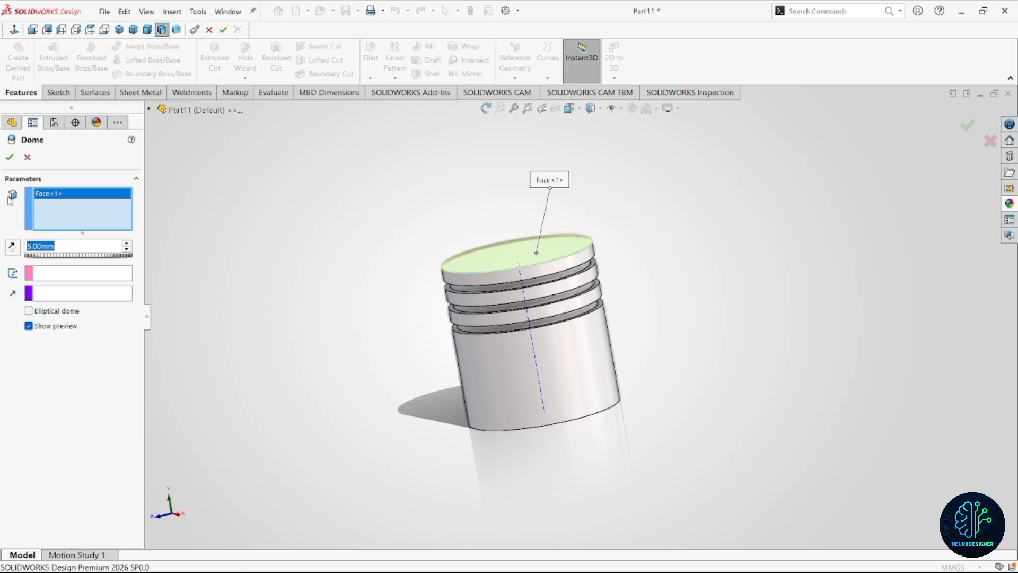
{"action": "left_click", "coordinate": [8, 156]}
{"action": "middle_click_drag", "start_coordinate": [445, 265], "coordinate": [525, 335]}
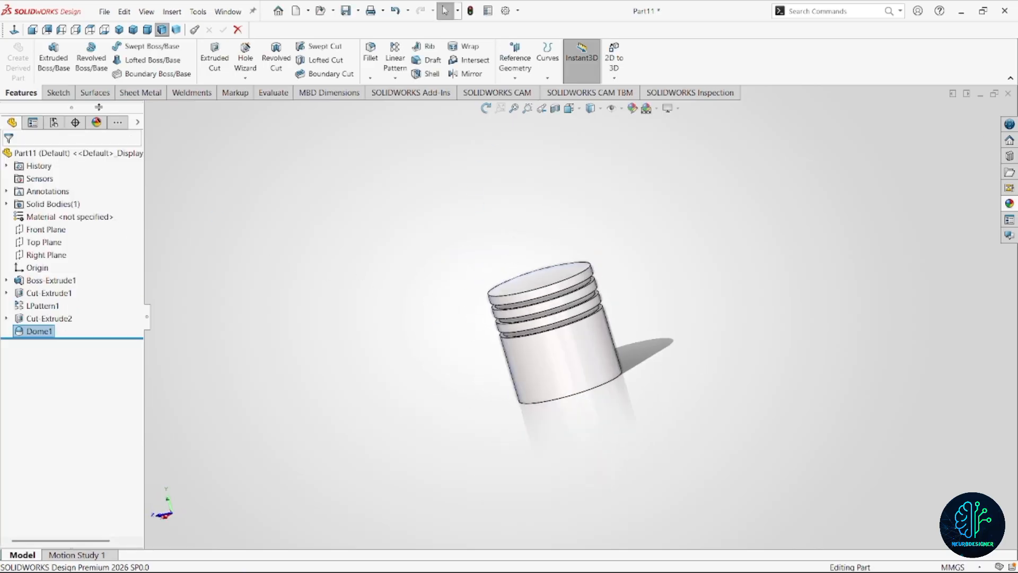
Start a sketch on the Front Plane and draw a circle about 40 mm in diameter on the piston's vertical axis below the grooves.
{"action": "left_click", "coordinate": [147, 29]}
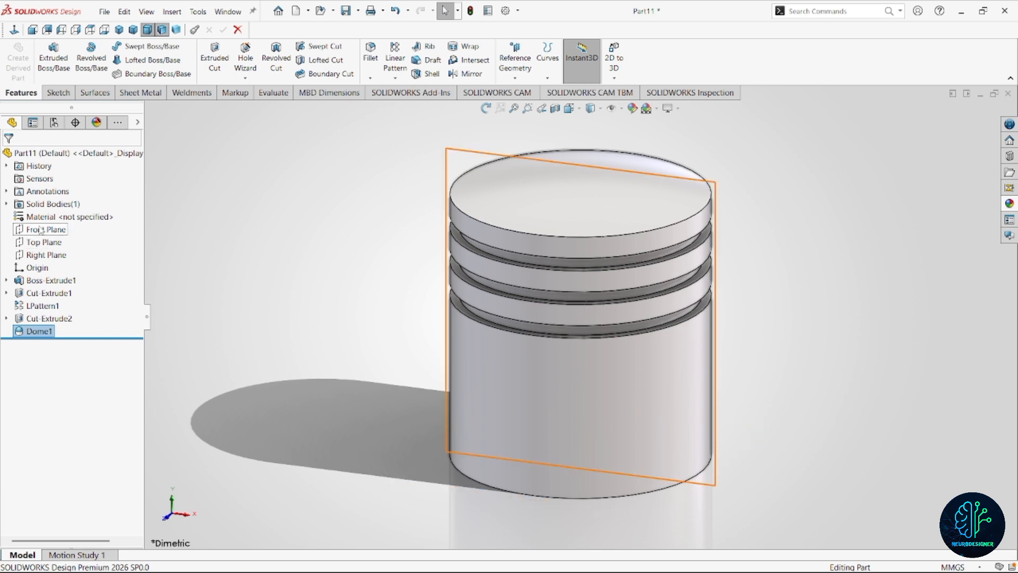
{"action": "left_click", "coordinate": [46, 229]}
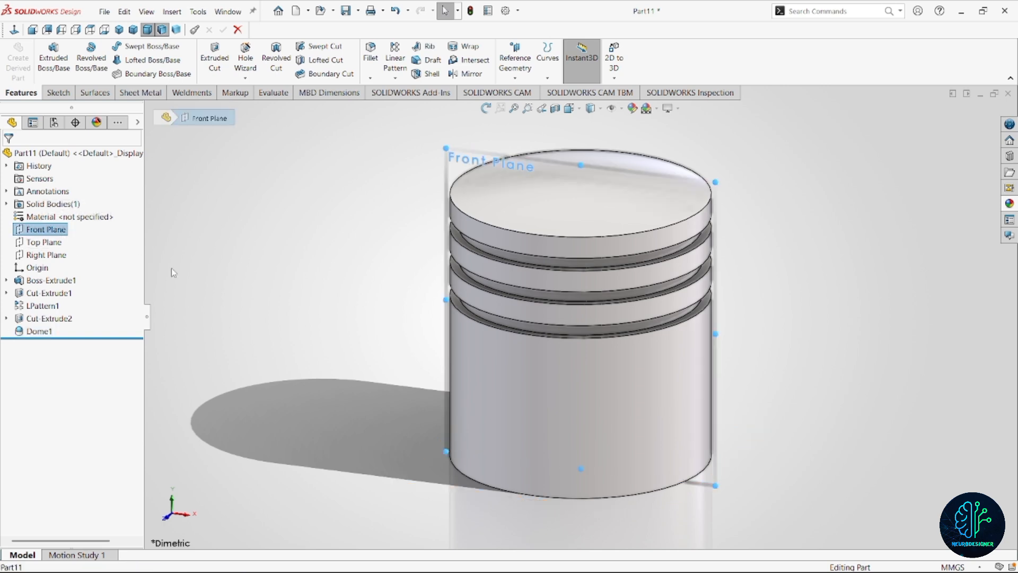
{"action": "right_click", "coordinate": [24, 229]}
{"action": "left_click", "coordinate": [55, 209]}
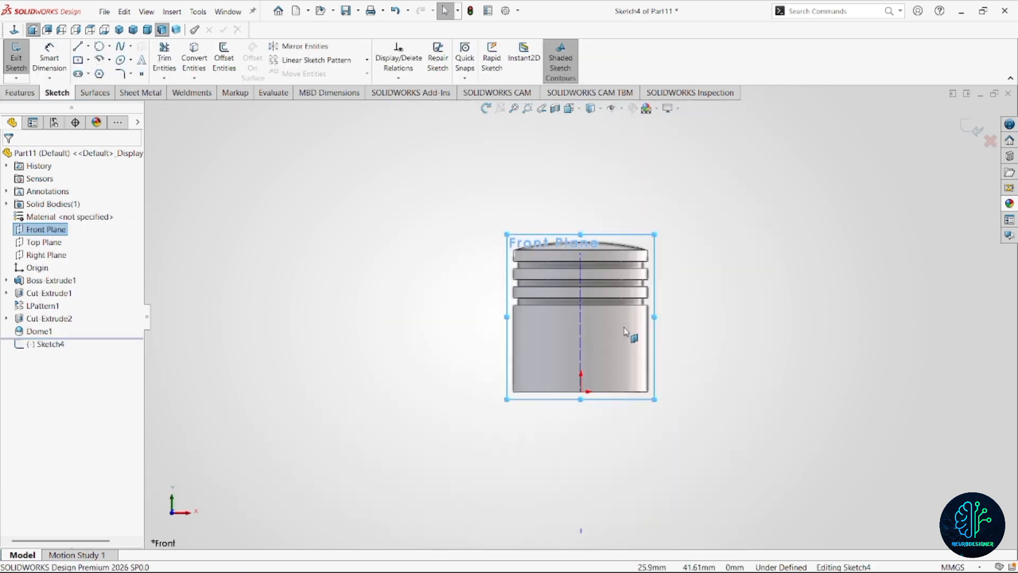
{"action": "right_click_drag", "start_coordinate": [710, 338], "coordinate": [704, 359]}
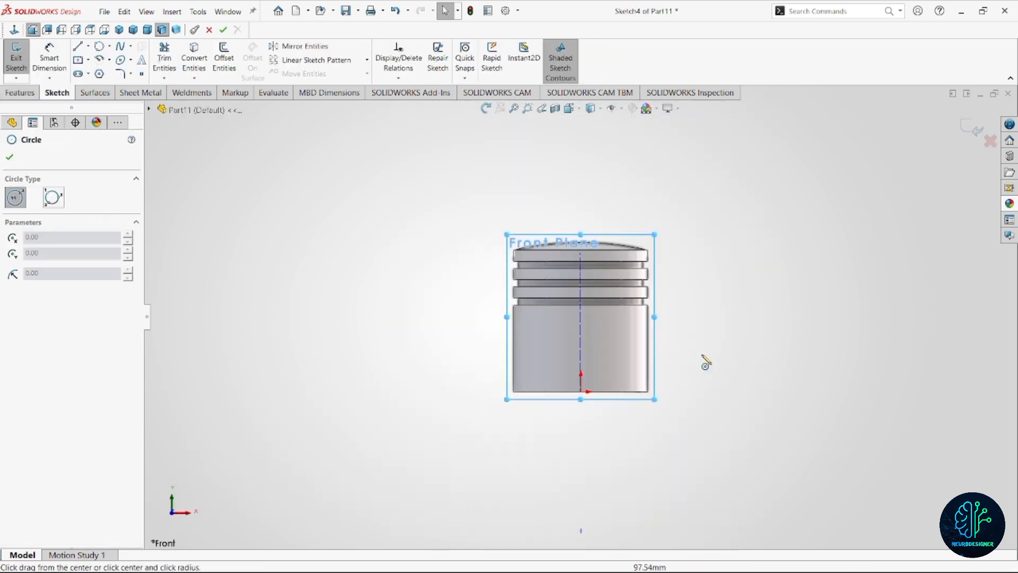
{"action": "left_click", "coordinate": [581, 350]}
{"action": "left_click", "coordinate": [611, 361]}
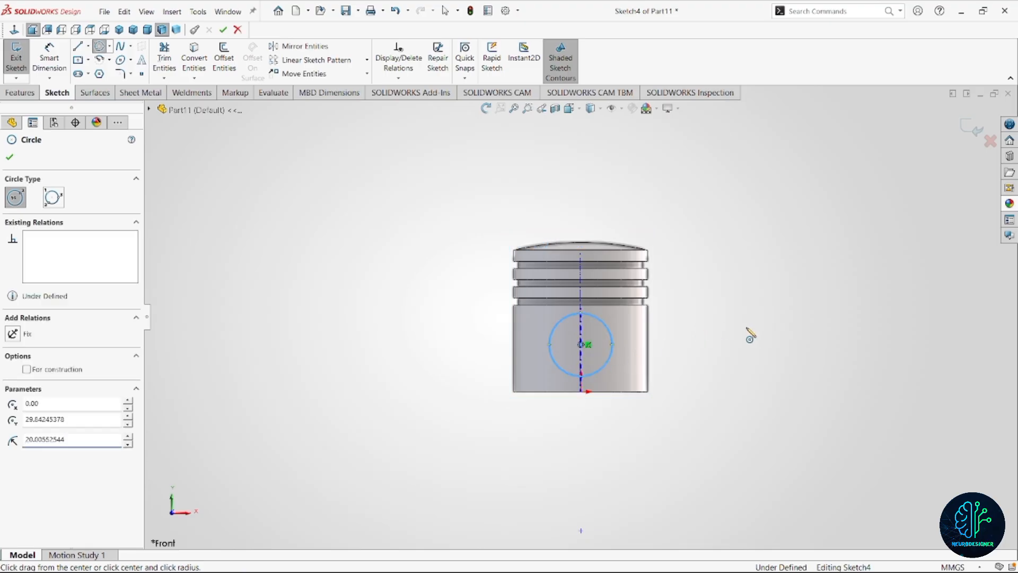
Dimension the pin hole circle and set its diameter to 33.8 mm.
{"action": "right_click_drag", "start_coordinate": [750, 334], "coordinate": [734, 276]}
{"action": "left_click", "coordinate": [613, 348]}
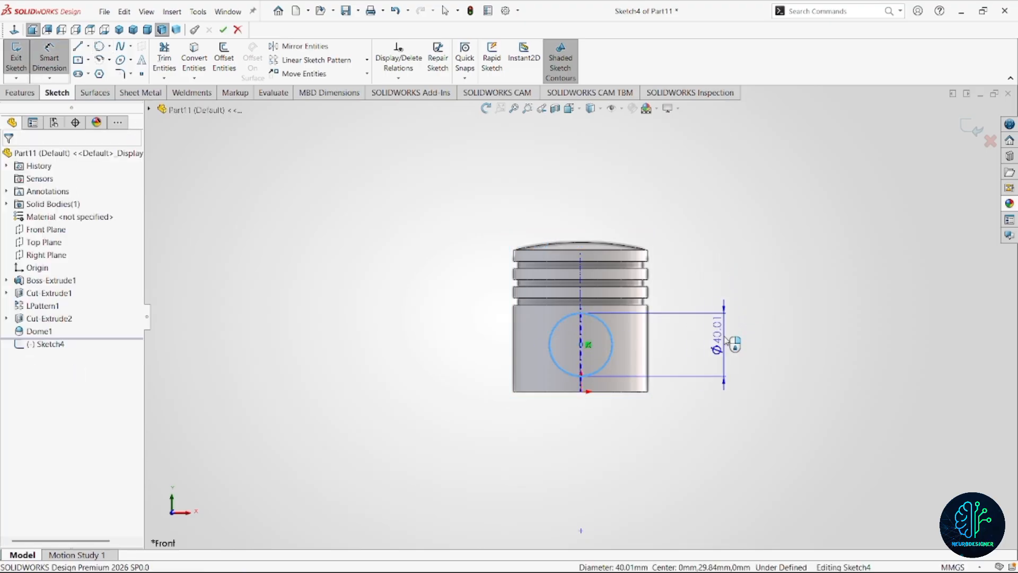
{"action": "left_click", "coordinate": [725, 340]}
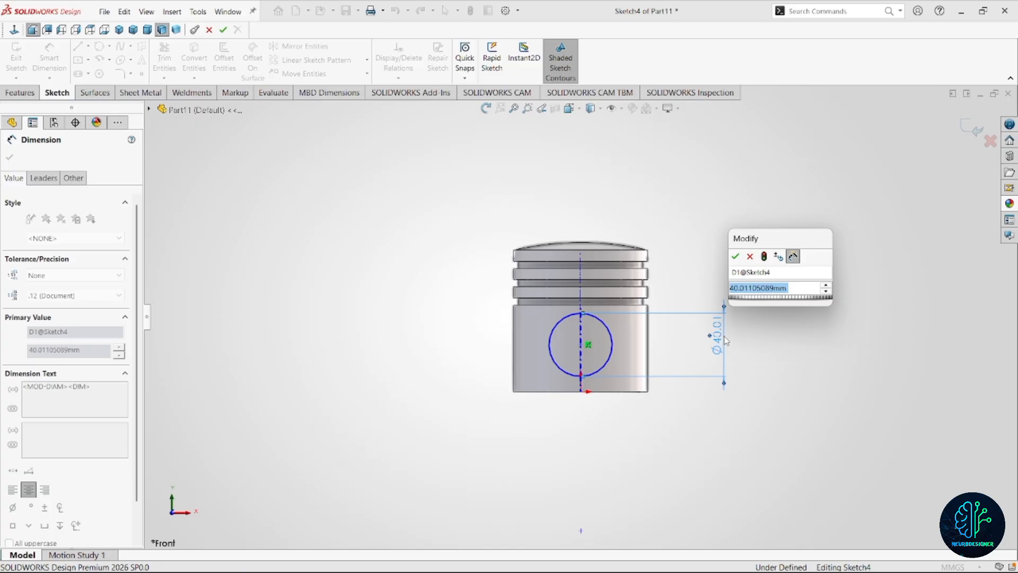
{"action": "type", "text": "33.8"}
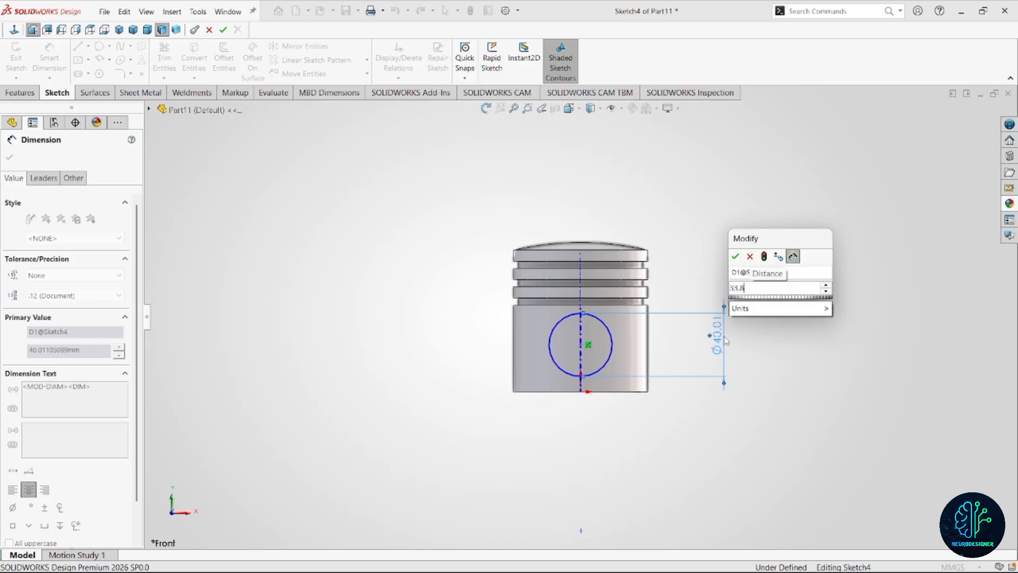
{"action": "key", "text": "Return"}
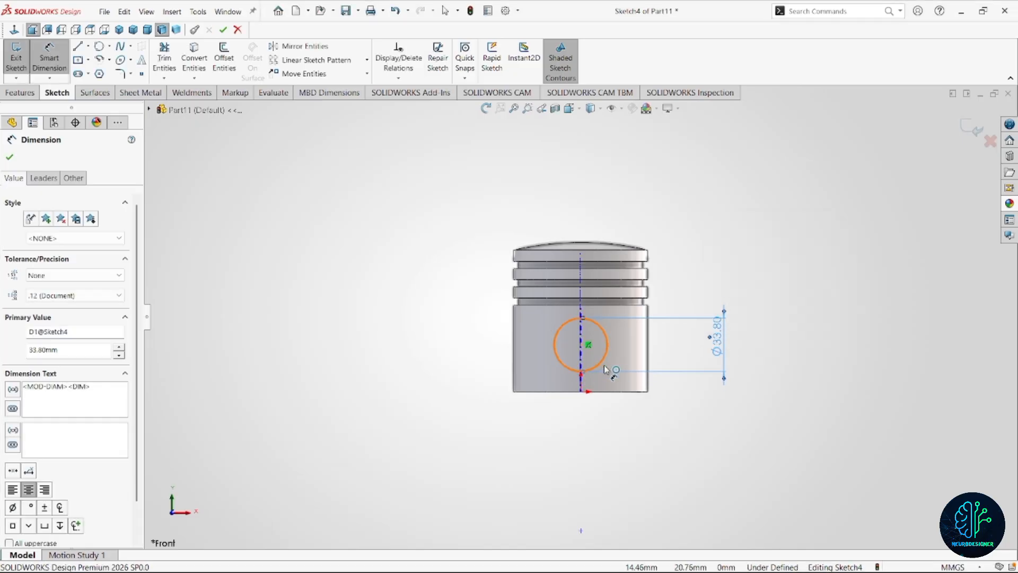
Dimension the pin hole circle's height above the piston's bottom edge and set it to 27 mm.
{"action": "left_click", "coordinate": [605, 367]}
{"action": "left_click", "coordinate": [610, 391]}
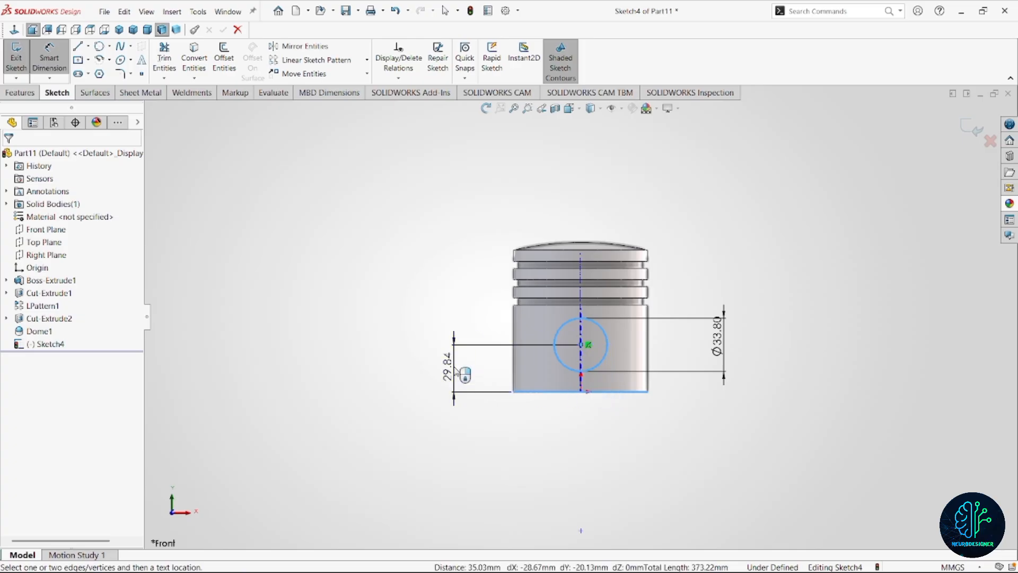
{"action": "left_click", "coordinate": [465, 375]}
{"action": "type", "text": "27"}
{"action": "key", "text": "Return"}
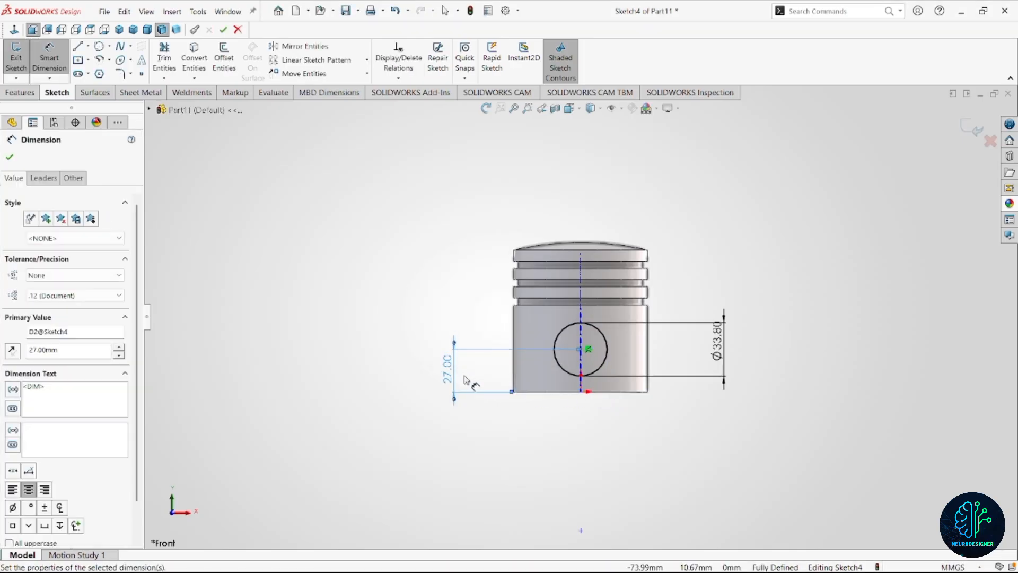
Cut the pin hole circle through the piston in both directions with the Through All - Both end condition.
{"action": "left_click", "coordinate": [38, 96]}
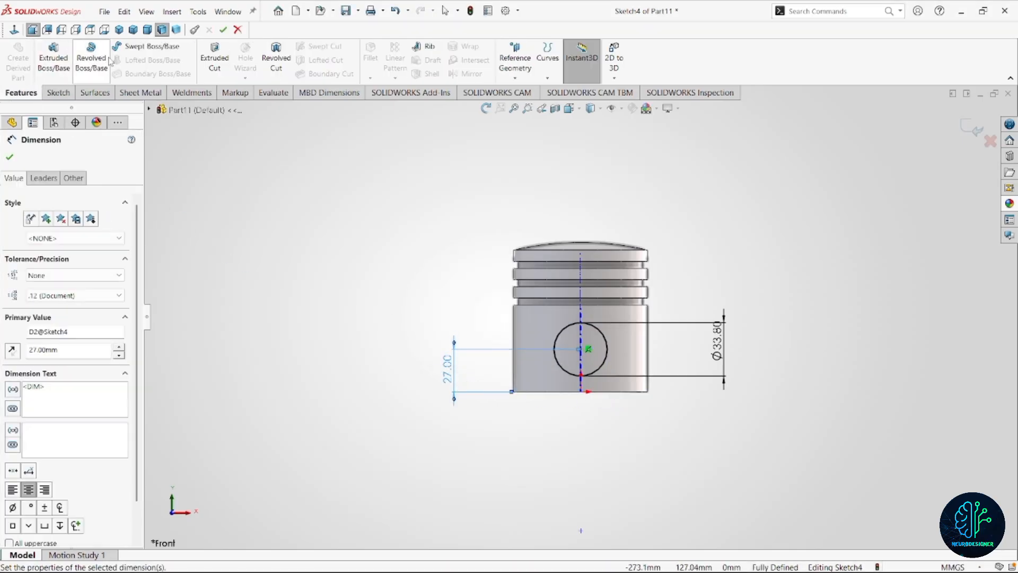
{"action": "left_click", "coordinate": [215, 60]}
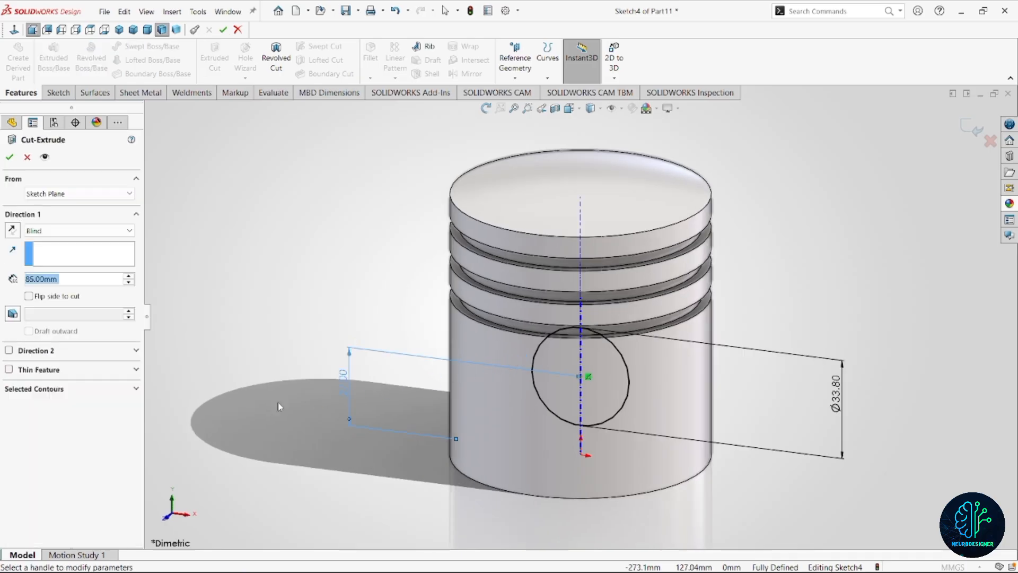
{"action": "left_click", "coordinate": [77, 230]}
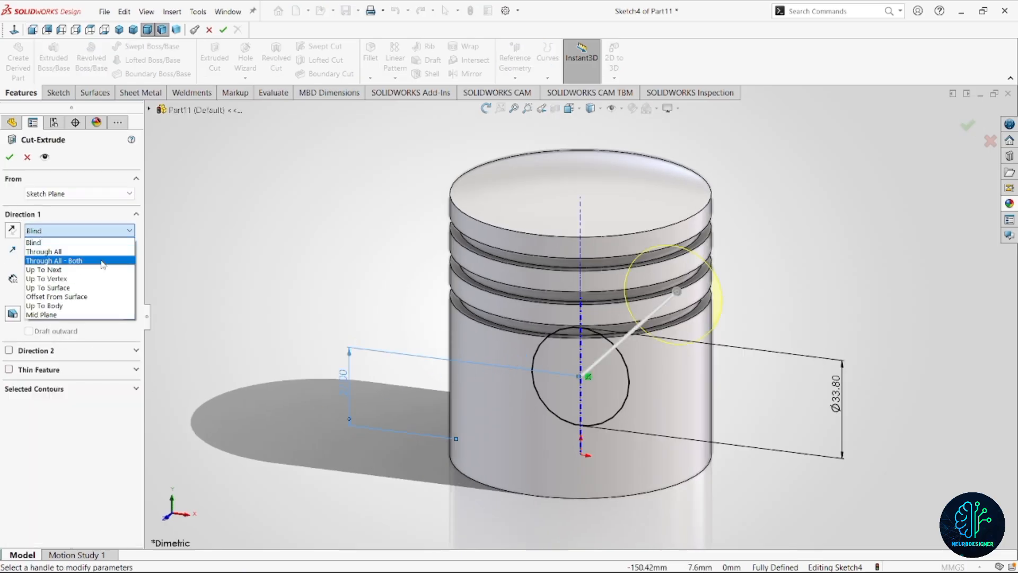
{"action": "left_click", "coordinate": [93, 260]}
{"action": "left_click", "coordinate": [9, 157]}
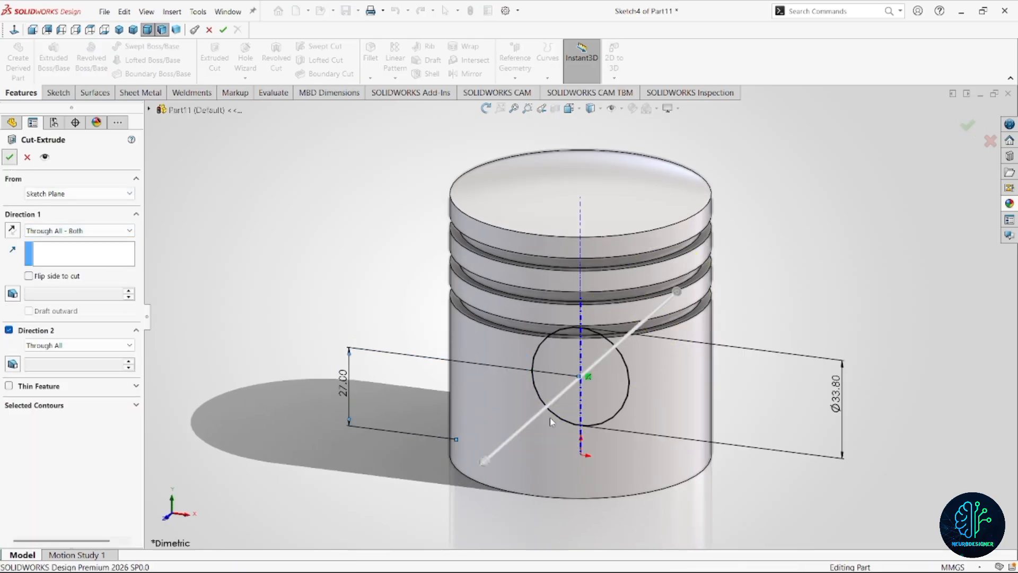
{"action": "scroll", "coordinate": [586, 326], "scroll_direction": "up", "scroll_amount": 5}
{"action": "middle_click_drag", "start_coordinate": [587, 328], "coordinate": [597, 304]}
{"action": "key", "text": "Escape"}
{"action": "scroll", "coordinate": [551, 360], "scroll_direction": "down", "scroll_amount": 3}
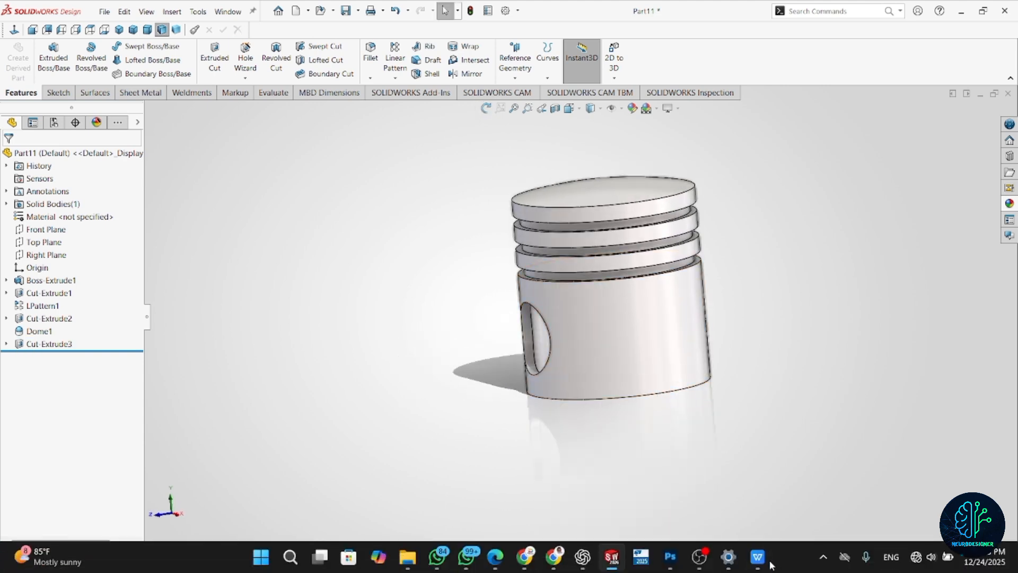
Check the piston's section dimensions in the PDF drawing in WPS Office, return to SOLIDWORKS, and start a sketch on the Right Plane.
{"action": "left_click", "coordinate": [762, 560]}
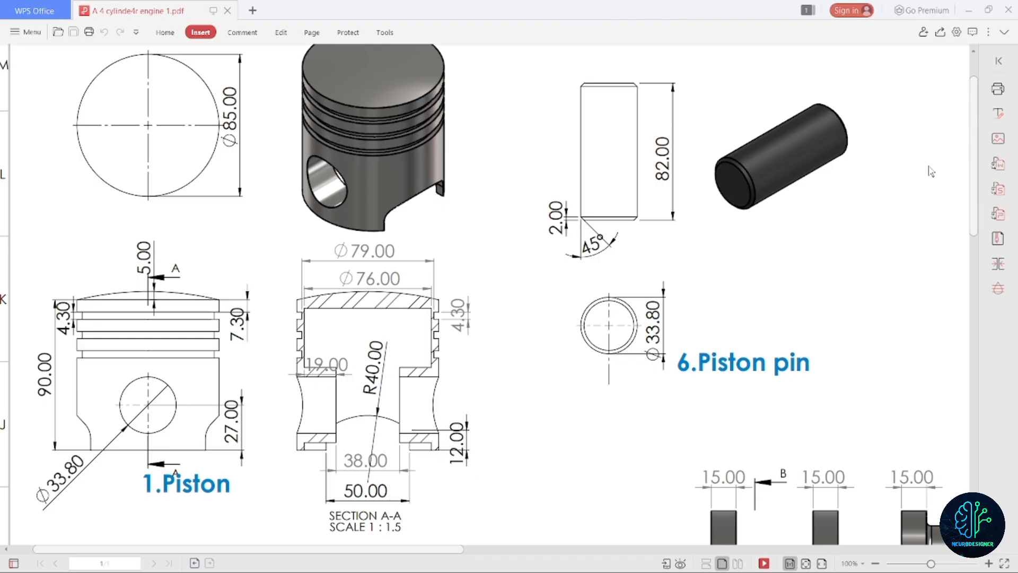
{"action": "left_click", "coordinate": [968, 10]}
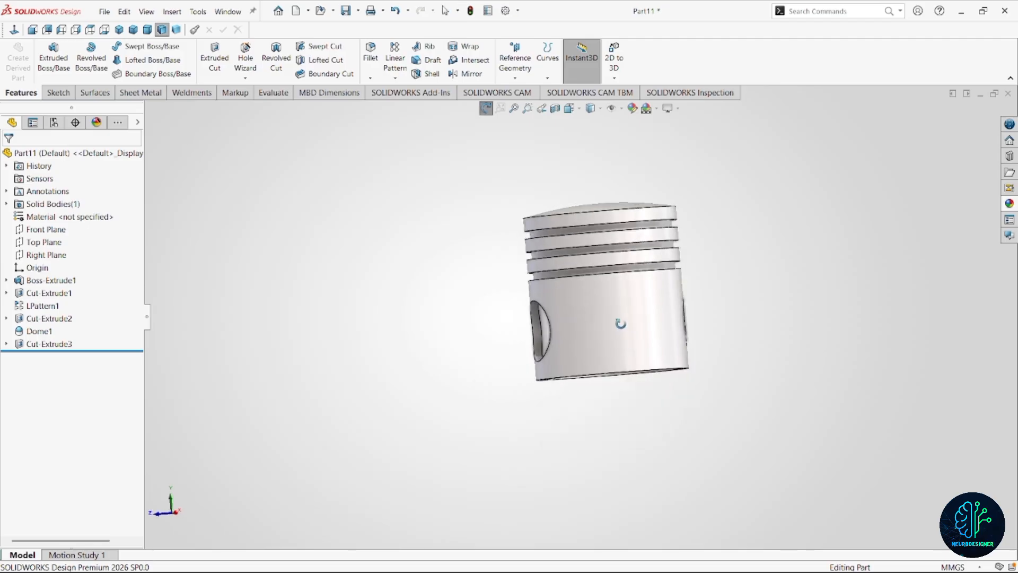
{"action": "left_click", "coordinate": [75, 254]}
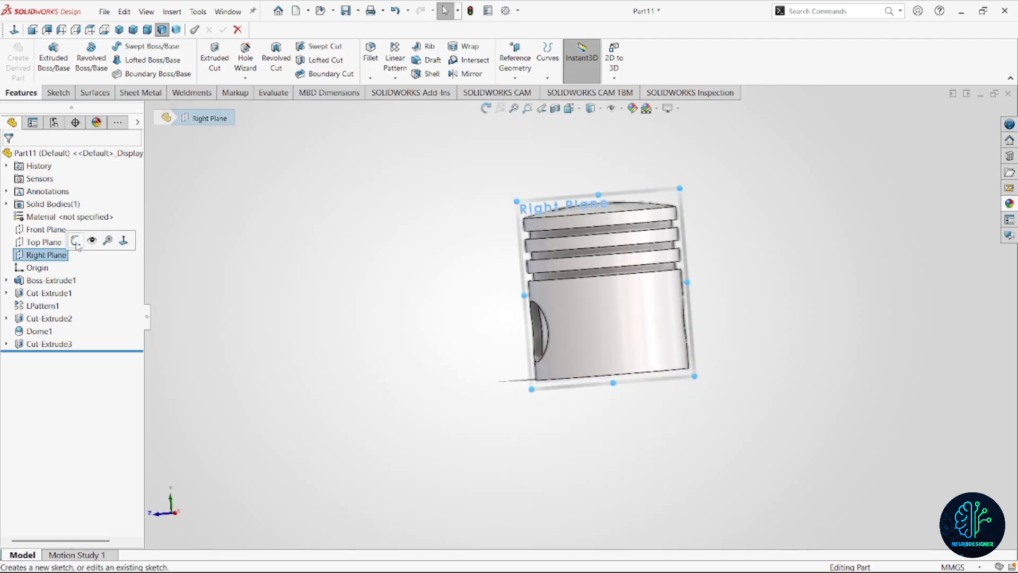
{"action": "left_click", "coordinate": [76, 241]}
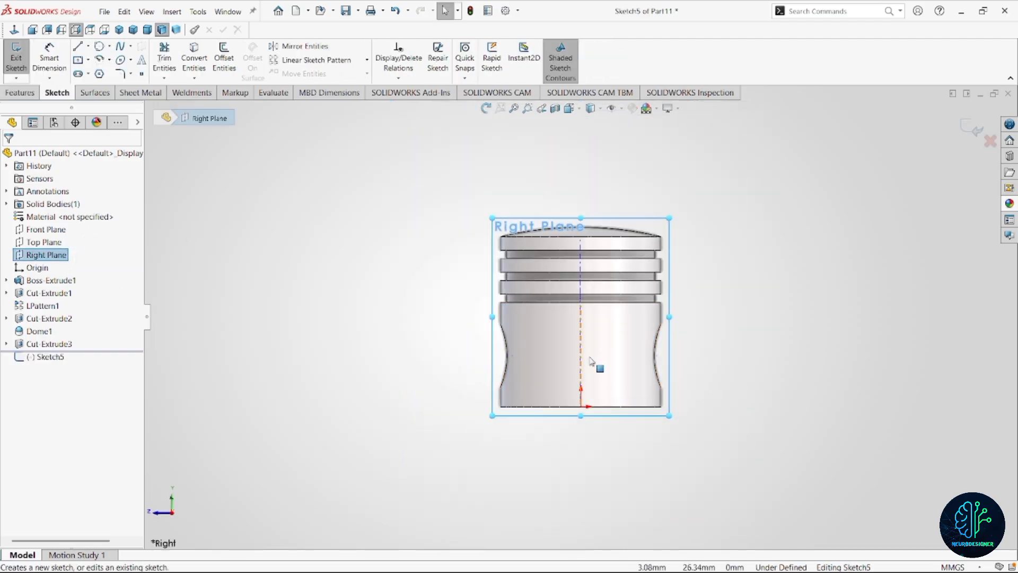
Sketch a vertical construction line about 32 mm long upward from the origin.
{"action": "right_click_drag", "start_coordinate": [800, 391], "coordinate": [802, 334]}
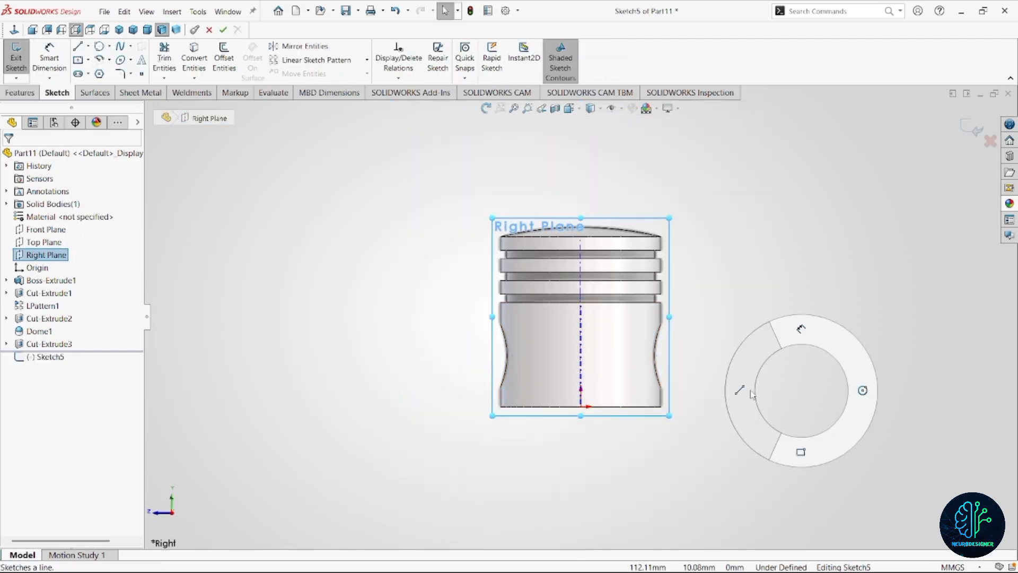
{"action": "left_click", "coordinate": [580, 407]}
{"action": "left_click", "coordinate": [581, 346]}
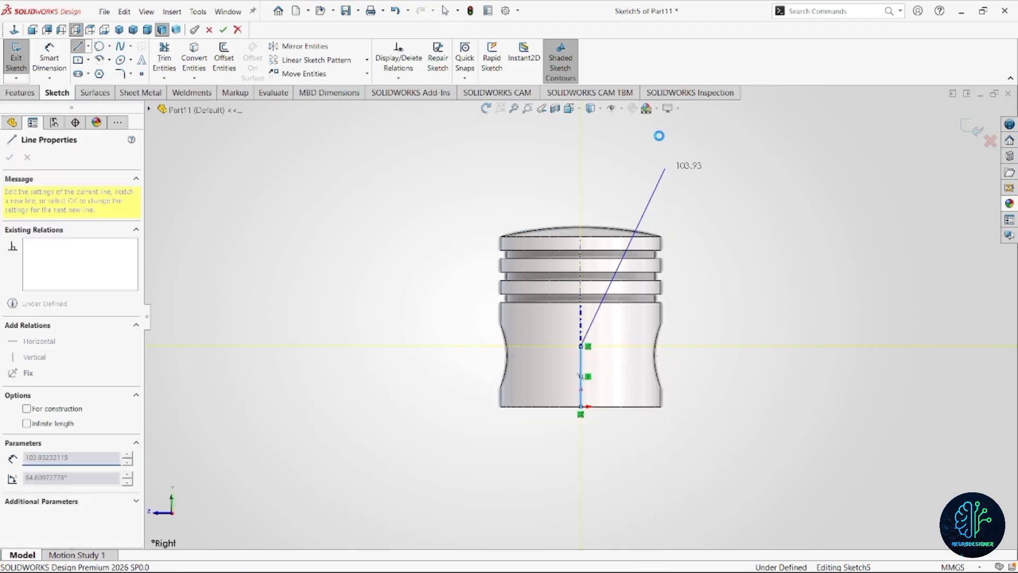
{"action": "key", "text": "Escape"}
{"action": "left_click", "coordinate": [621, 109]}
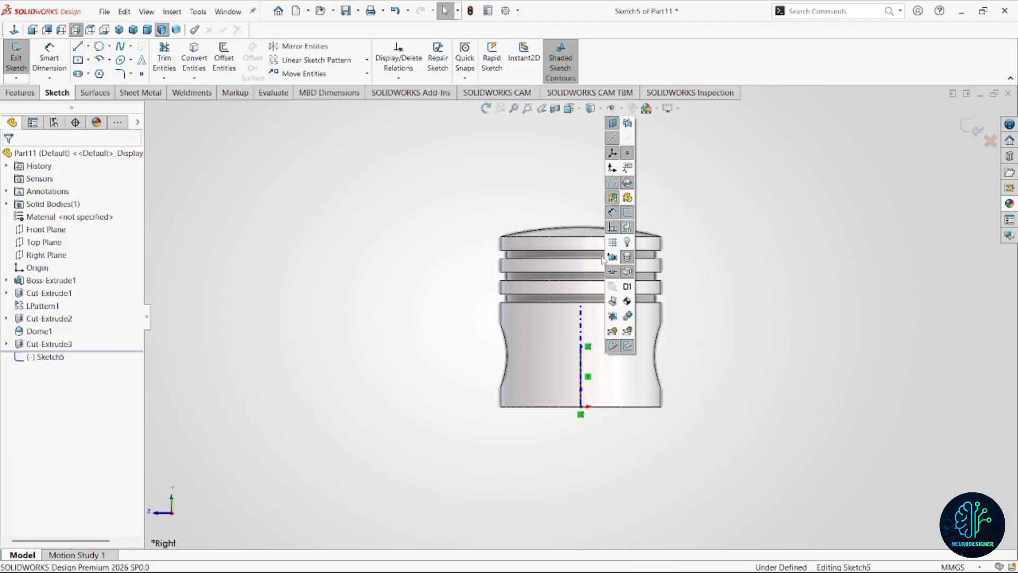
{"action": "left_click", "coordinate": [773, 342]}
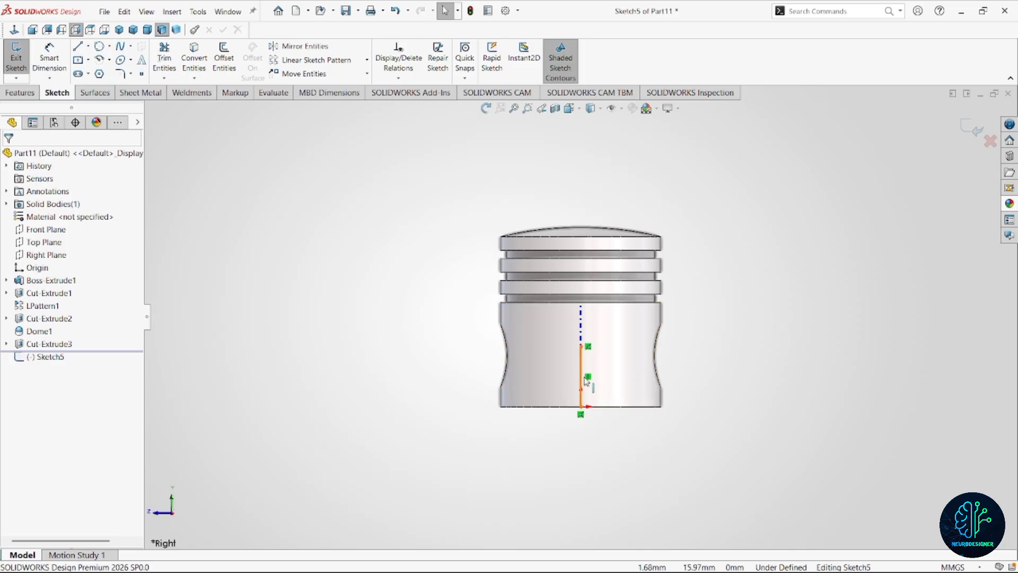
{"action": "left_click", "coordinate": [581, 378]}
{"action": "left_click", "coordinate": [631, 344]}
{"action": "key", "text": "Escape"}
{"action": "scroll", "coordinate": [615, 393], "scroll_direction": "down", "scroll_amount": 3}
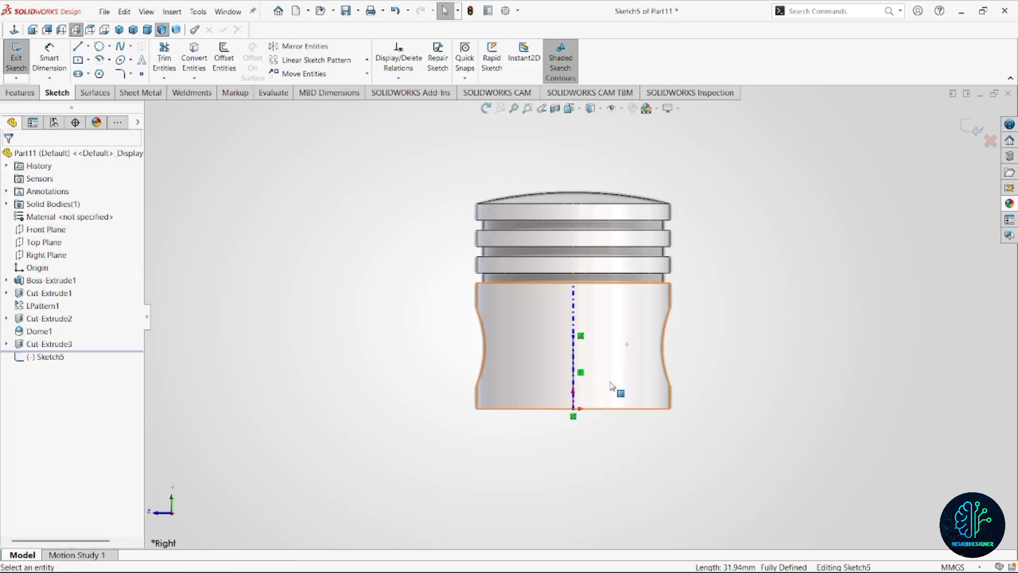
Sketch a line about 21 mm long up from the piston's bottom edge, left of the construction line, and make it vertical.
{"action": "key", "text": "l"}
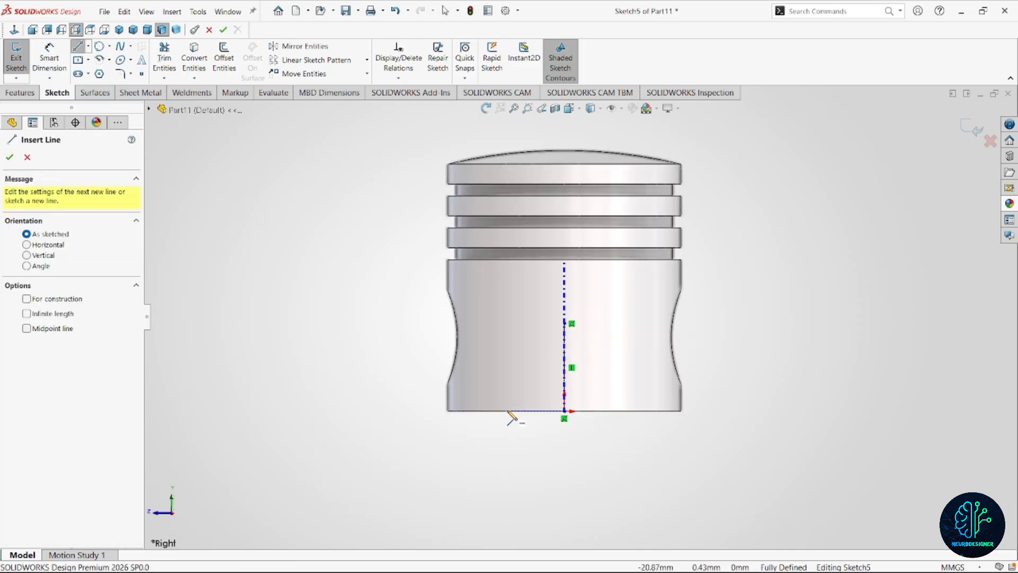
{"action": "left_click", "coordinate": [517, 411]}
{"action": "left_click", "coordinate": [517, 352]}
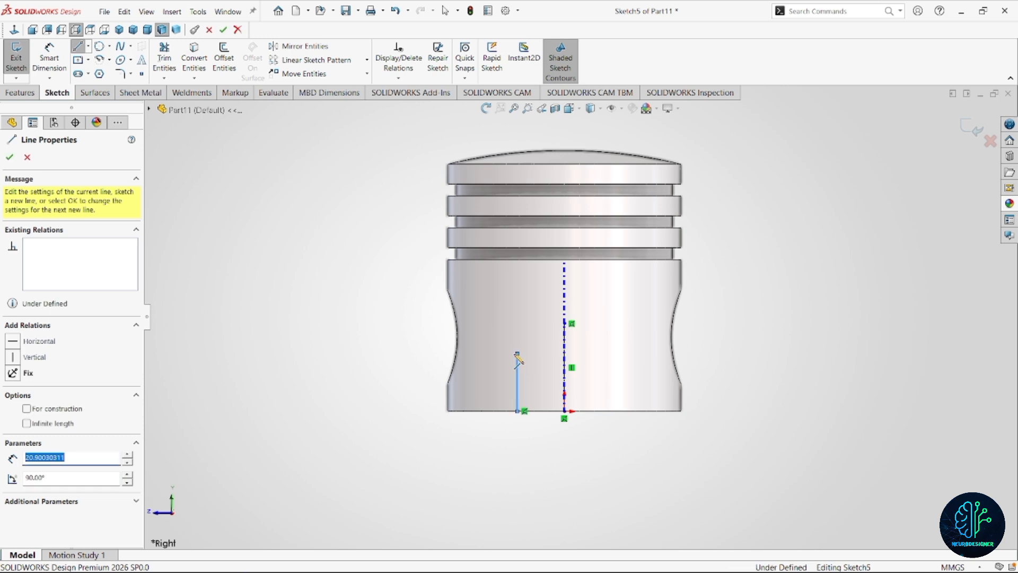
{"action": "key", "text": "Escape"}
{"action": "left_click", "coordinate": [518, 377]}
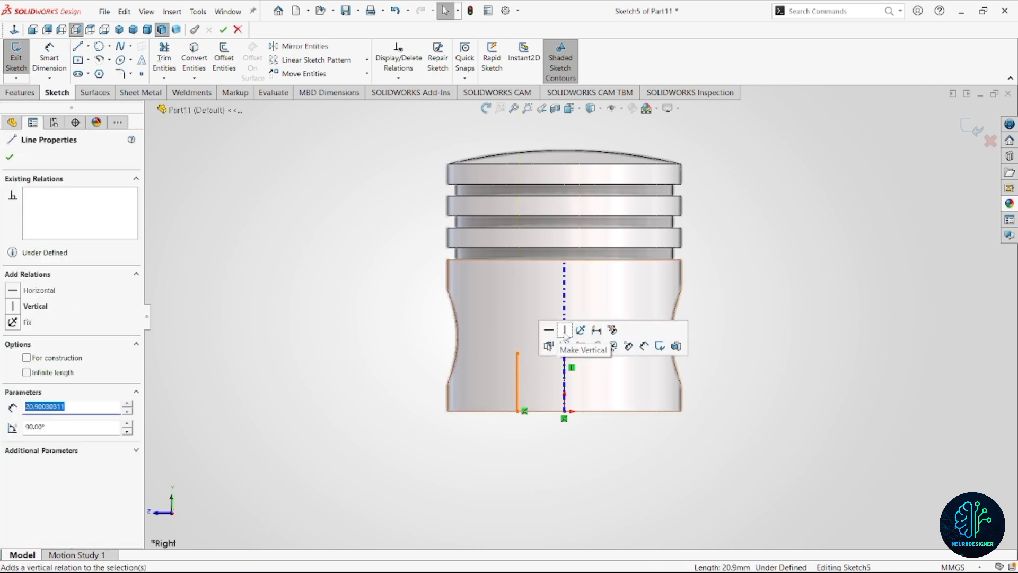
{"action": "left_click", "coordinate": [586, 377]}
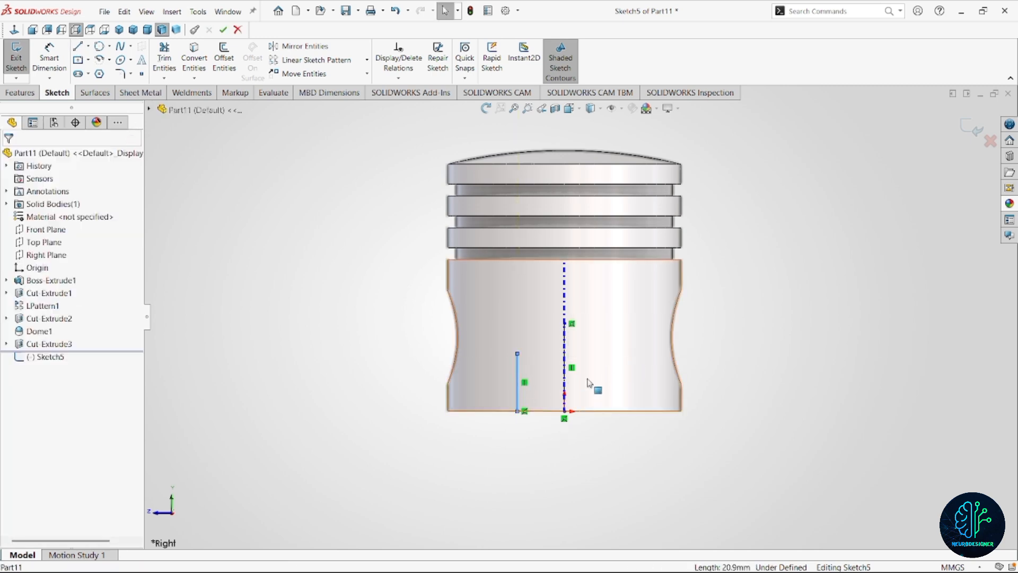
{"action": "scroll", "coordinate": [587, 377], "scroll_direction": "down", "scroll_amount": 1}
Mirror the vertical side line about the construction line.
{"action": "left_click_drag", "start_coordinate": [593, 300], "coordinate": [443, 449]}
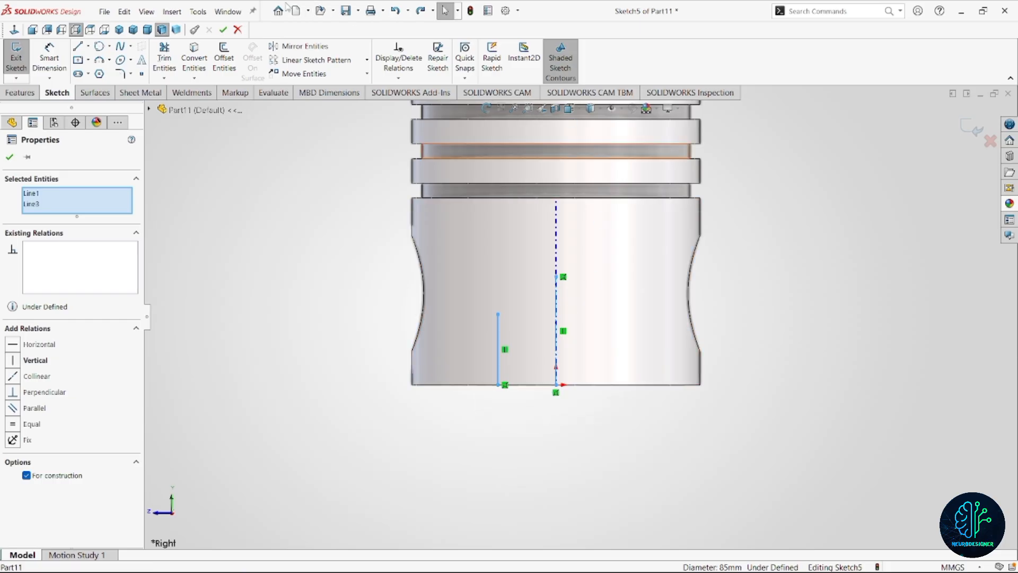
{"action": "left_click", "coordinate": [305, 47]}
{"action": "scroll", "coordinate": [580, 317], "scroll_direction": "up", "scroll_amount": 1}
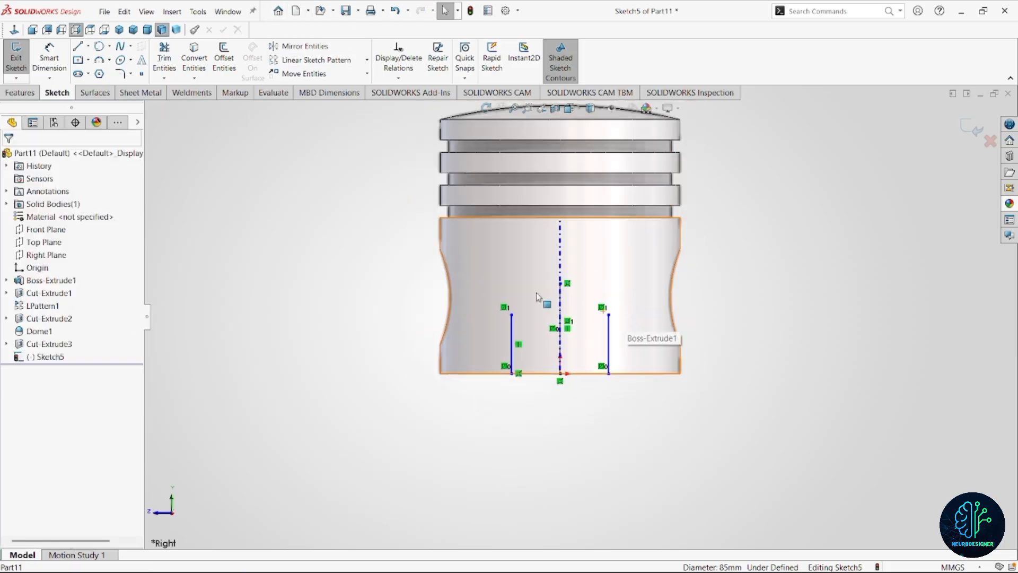
Join the upper ends of the two side lines with a three-point arc of about 32 mm radius.
{"action": "left_click", "coordinate": [99, 60]}
{"action": "left_click", "coordinate": [512, 314]}
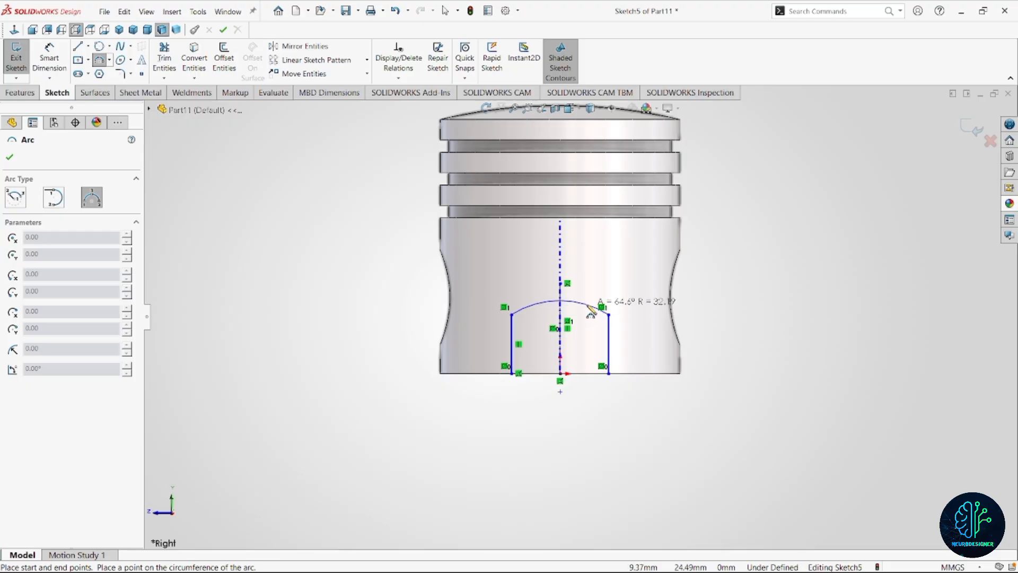
{"action": "left_click", "coordinate": [587, 306]}
{"action": "key", "text": "Escape"}
Dimension the arc's radius and set it to 40 mm.
{"action": "right_click_drag", "start_coordinate": [770, 293], "coordinate": [769, 241]}
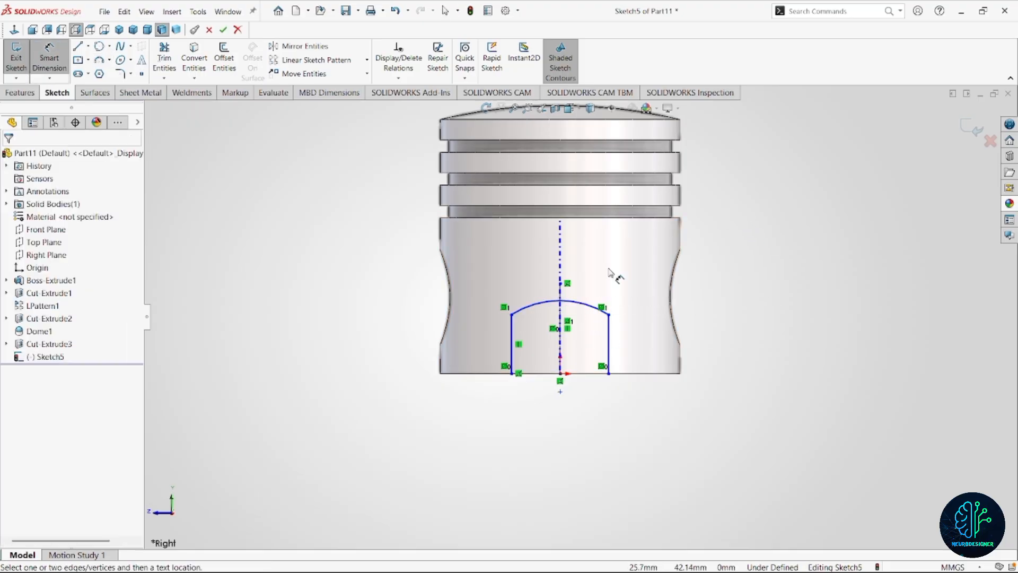
{"action": "left_click", "coordinate": [565, 305]}
{"action": "left_click", "coordinate": [622, 267]}
{"action": "type", "text": "4"}
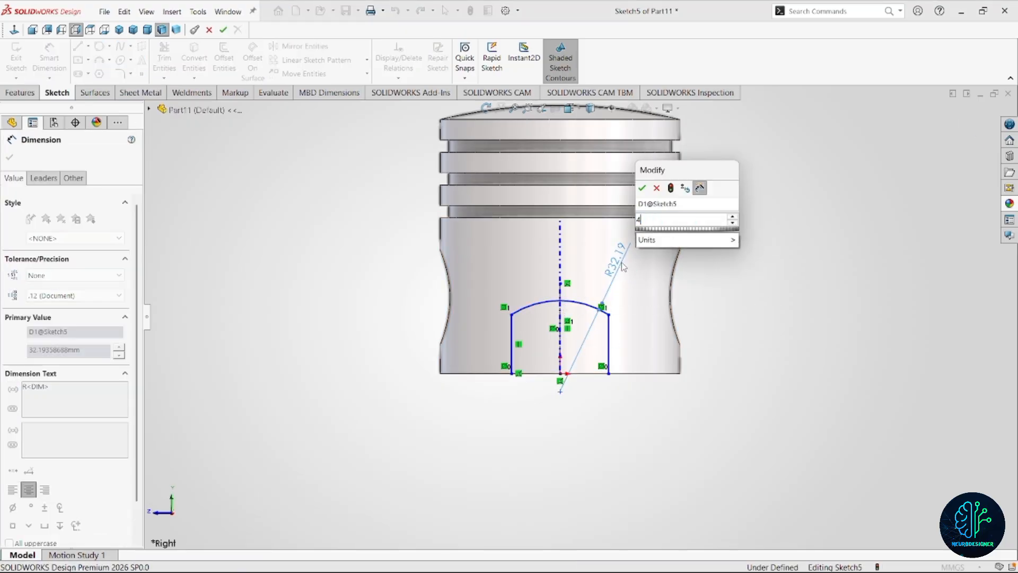
{"action": "type", "text": "0"}
{"action": "key", "text": "Return"}
{"action": "scroll", "coordinate": [608, 352], "scroll_direction": "up", "scroll_amount": 1}
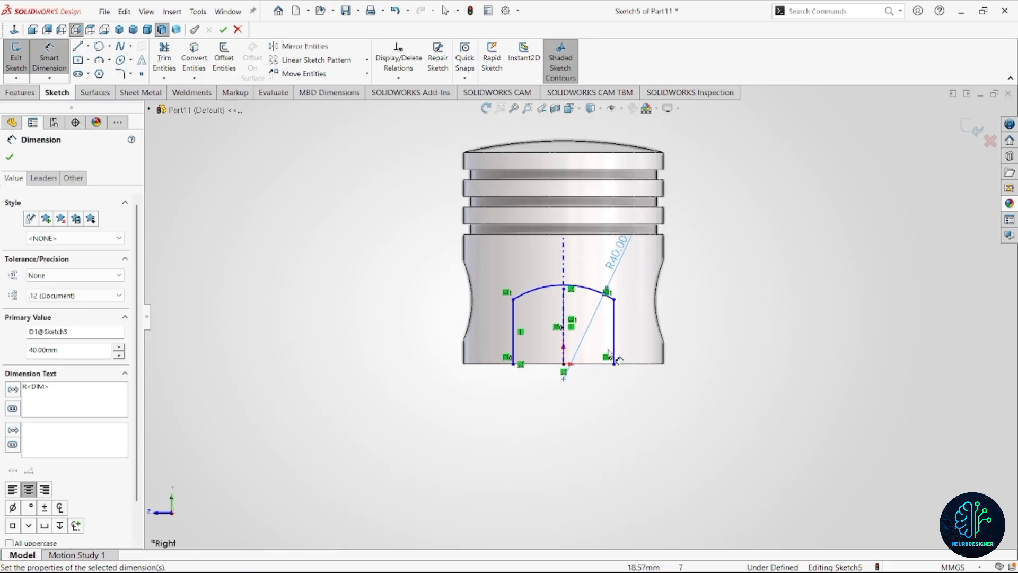
Dimension the distance between the two vertical side lines and set it to 50 mm.
{"action": "left_click", "coordinate": [613, 340]}
{"action": "left_click", "coordinate": [512, 332]}
{"action": "left_click", "coordinate": [570, 410]}
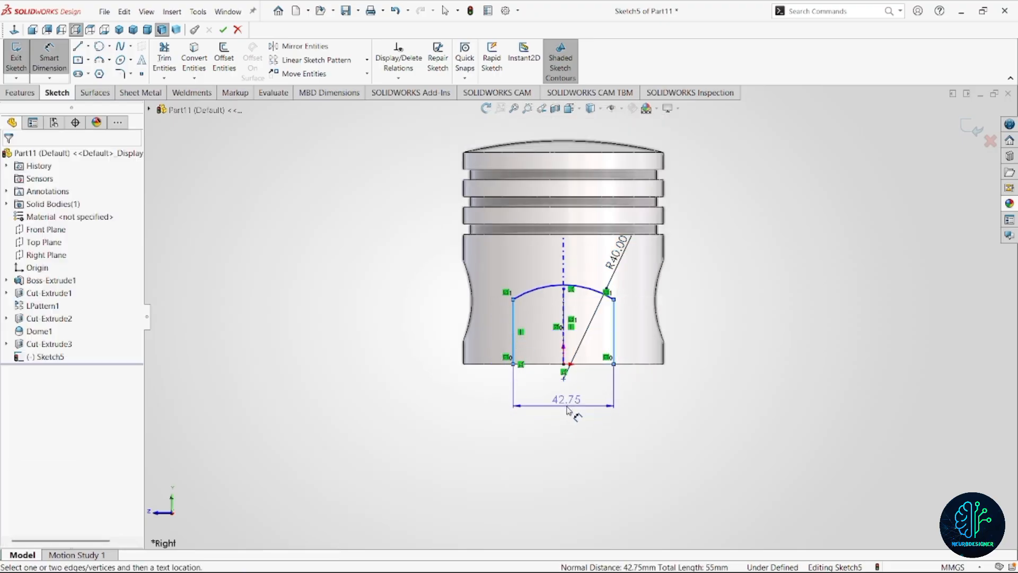
{"action": "type", "text": "50"}
{"action": "key", "text": "Return"}
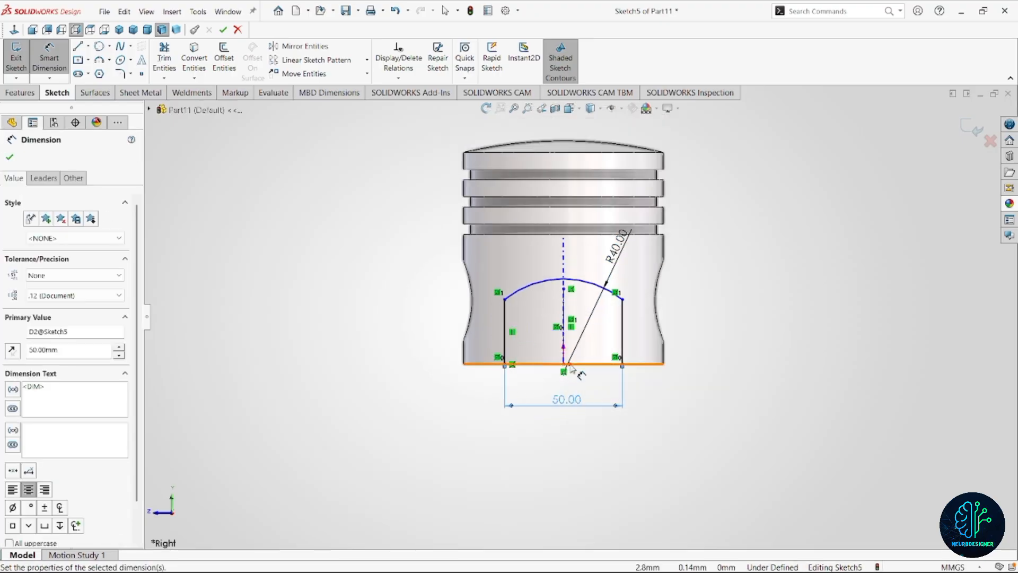
Dimension the length of the vertical side line and set it to 12 mm.
{"action": "scroll", "coordinate": [614, 339], "scroll_direction": "up", "scroll_amount": 1}
{"action": "left_click", "coordinate": [616, 325]}
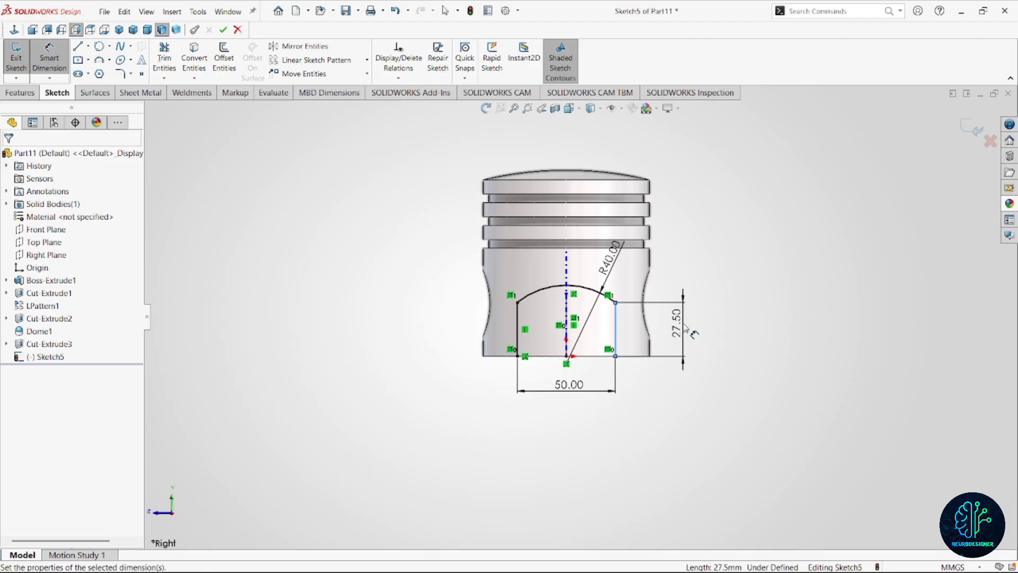
{"action": "left_click", "coordinate": [689, 330]}
{"action": "type", "text": "12"}
{"action": "key", "text": "Return"}
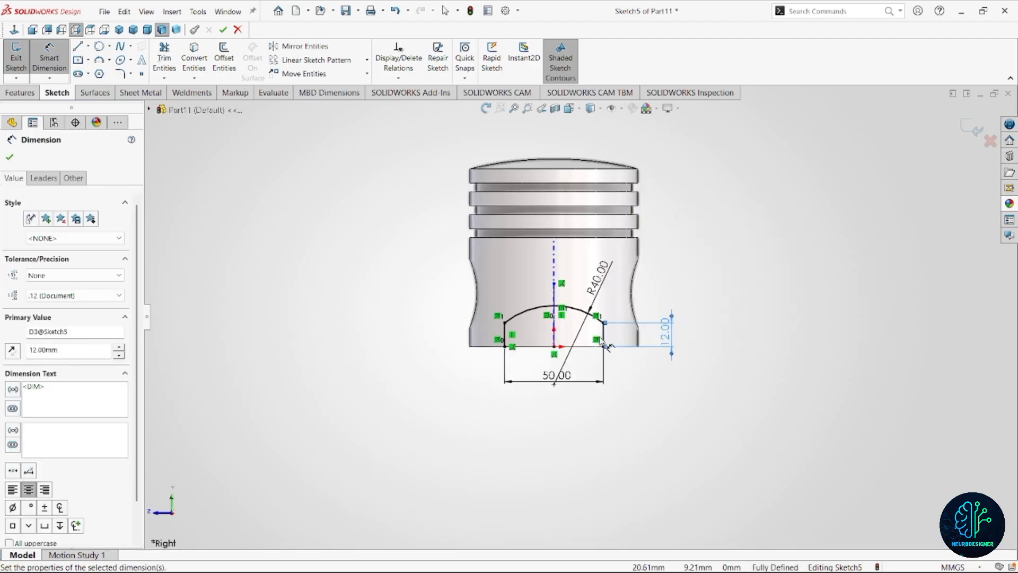
Close the arched profile with a line along the piston's bottom edge and cut it with the Through All - Both end condition.
{"action": "key", "text": "l"}
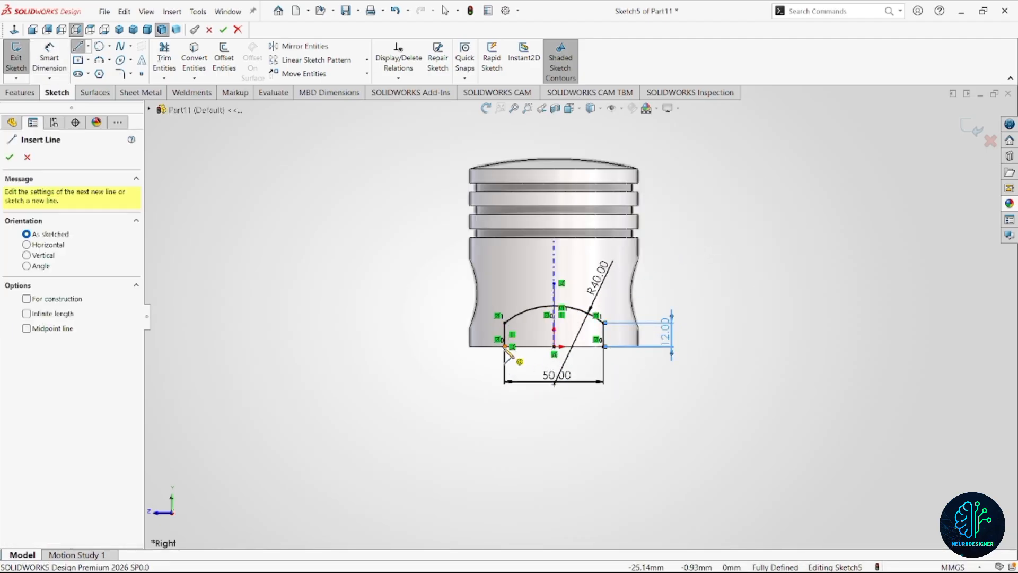
{"action": "left_click", "coordinate": [505, 346]}
{"action": "left_click", "coordinate": [602, 346]}
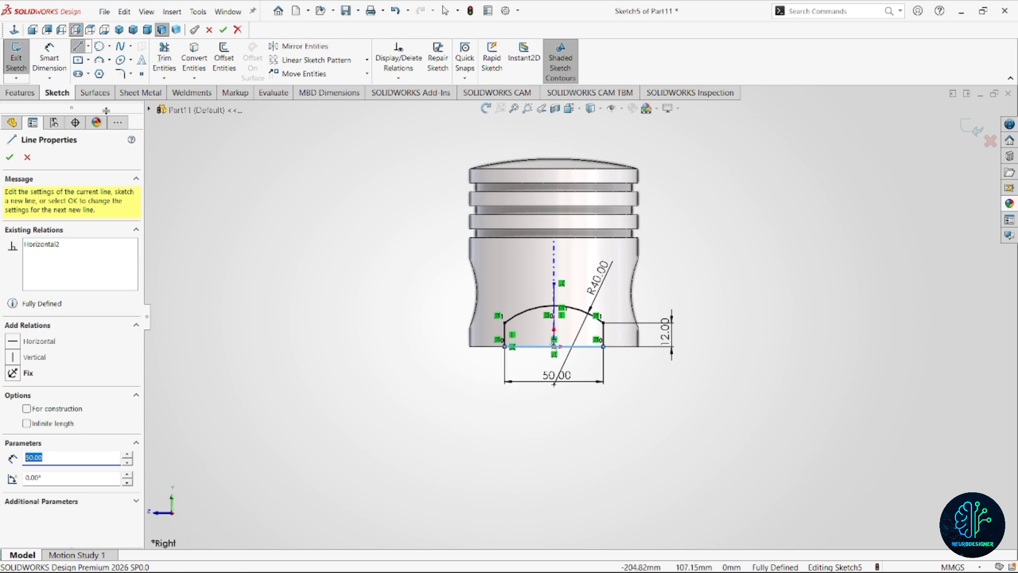
{"action": "left_click", "coordinate": [24, 92]}
{"action": "left_click", "coordinate": [217, 68]}
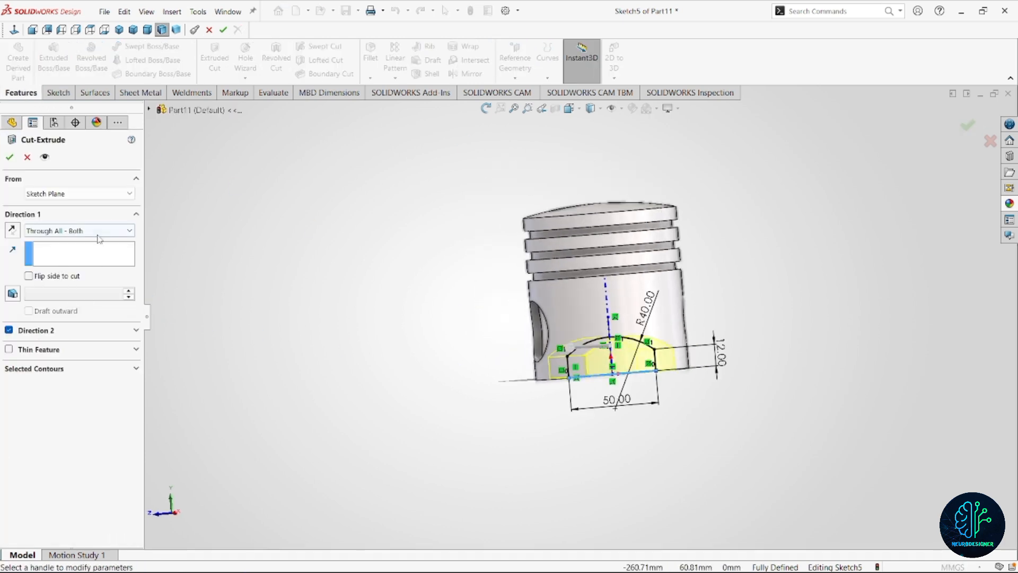
{"action": "left_click", "coordinate": [9, 157]}
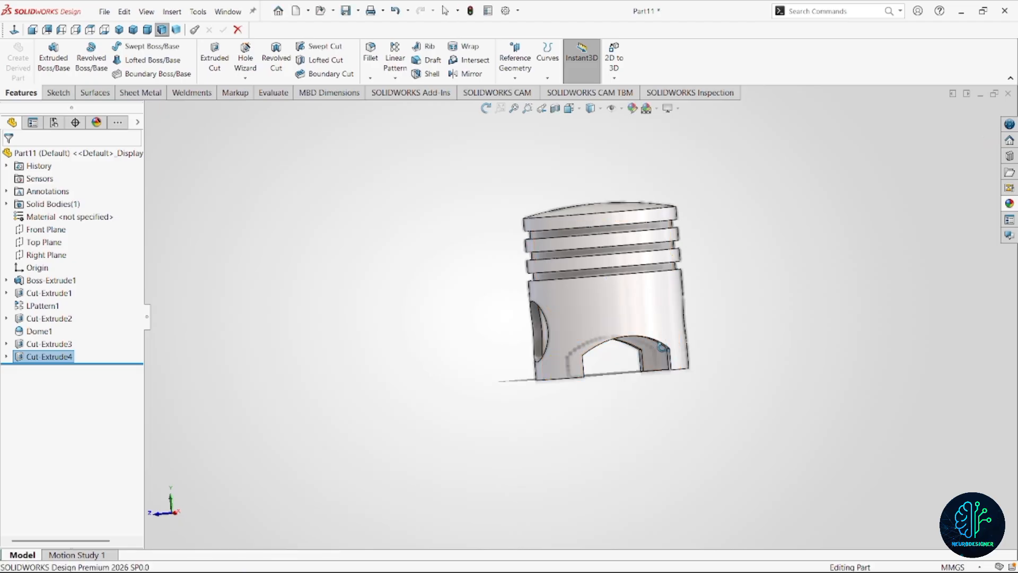
Fillet the four upper corner edges of the arched skirt cutouts with a 10 mm symmetric radius.
{"action": "middle_click_drag", "start_coordinate": [563, 387], "coordinate": [546, 371]}
{"action": "key", "text": "Escape"}
{"action": "scroll", "coordinate": [585, 345], "scroll_direction": "down", "scroll_amount": 3}
{"action": "scroll", "coordinate": [542, 381], "scroll_direction": "down", "scroll_amount": 5}
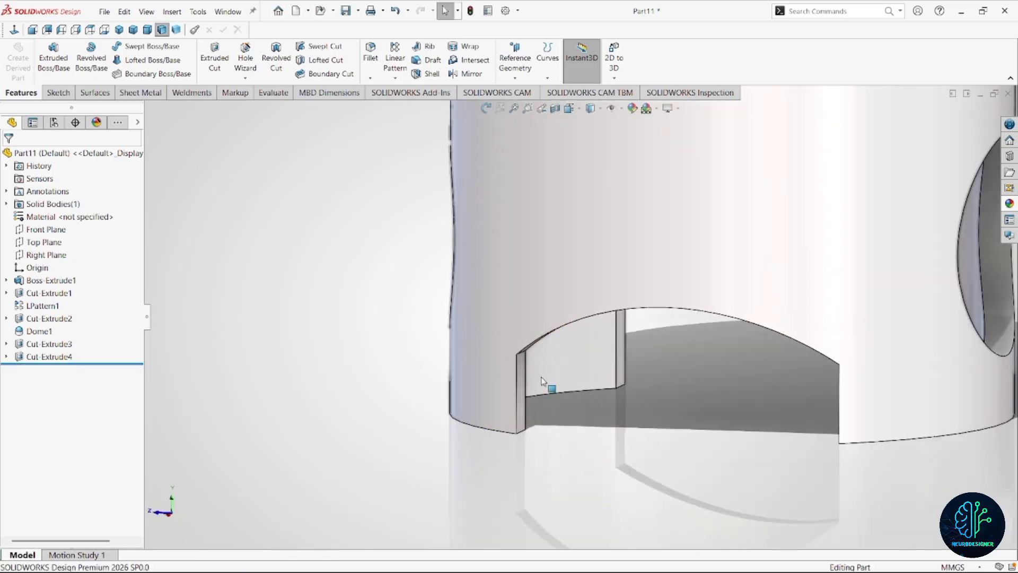
{"action": "left_click", "coordinate": [521, 352]}
{"action": "middle_click_drag", "start_coordinate": [839, 399], "coordinate": [890, 393]}
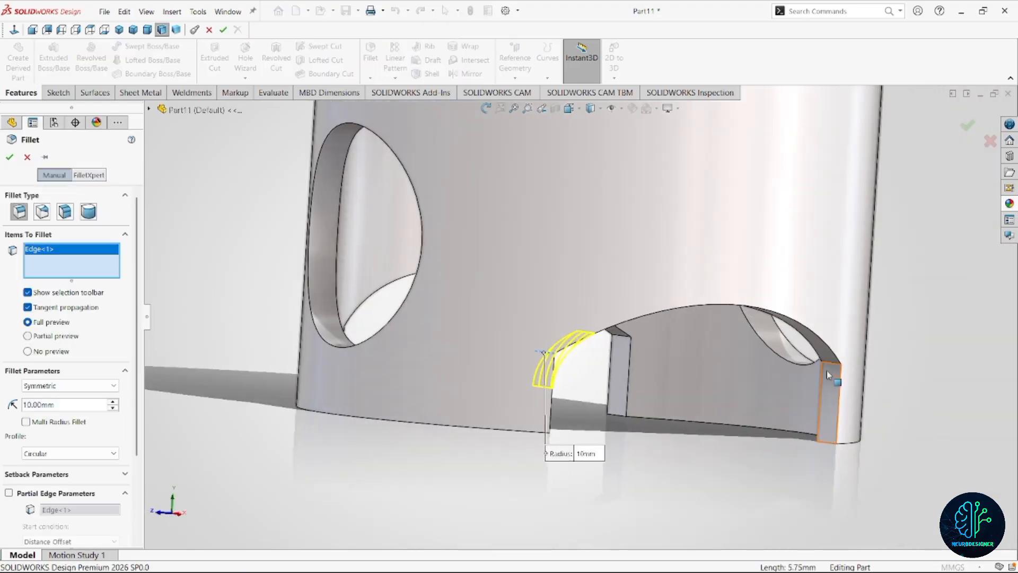
{"action": "left_click", "coordinate": [800, 365]}
{"action": "left_click", "coordinate": [628, 338]}
{"action": "middle_click_drag", "start_coordinate": [628, 339], "coordinate": [824, 429]}
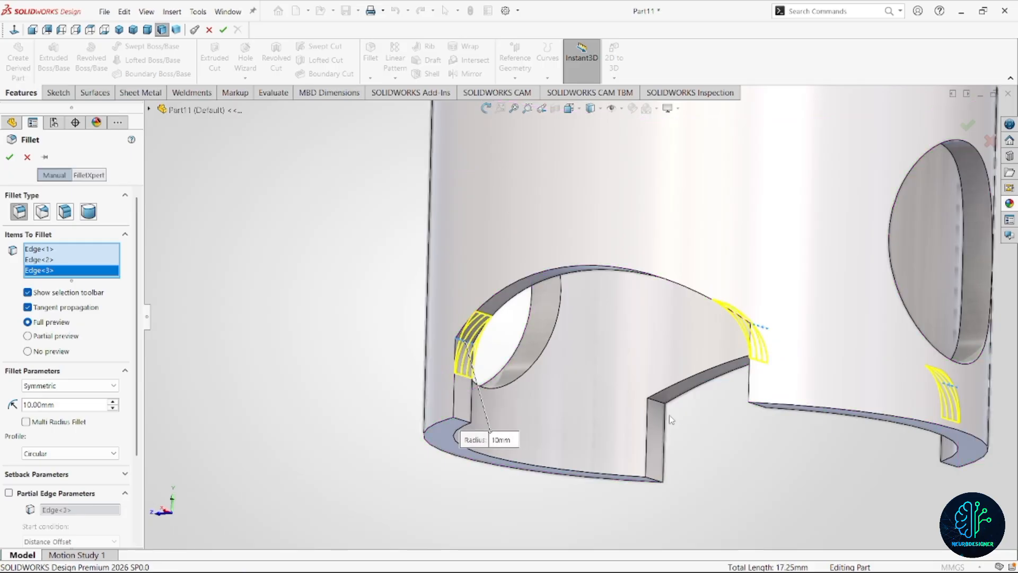
{"action": "left_click", "coordinate": [658, 406]}
{"action": "scroll", "coordinate": [663, 418], "scroll_direction": "up", "scroll_amount": 8}
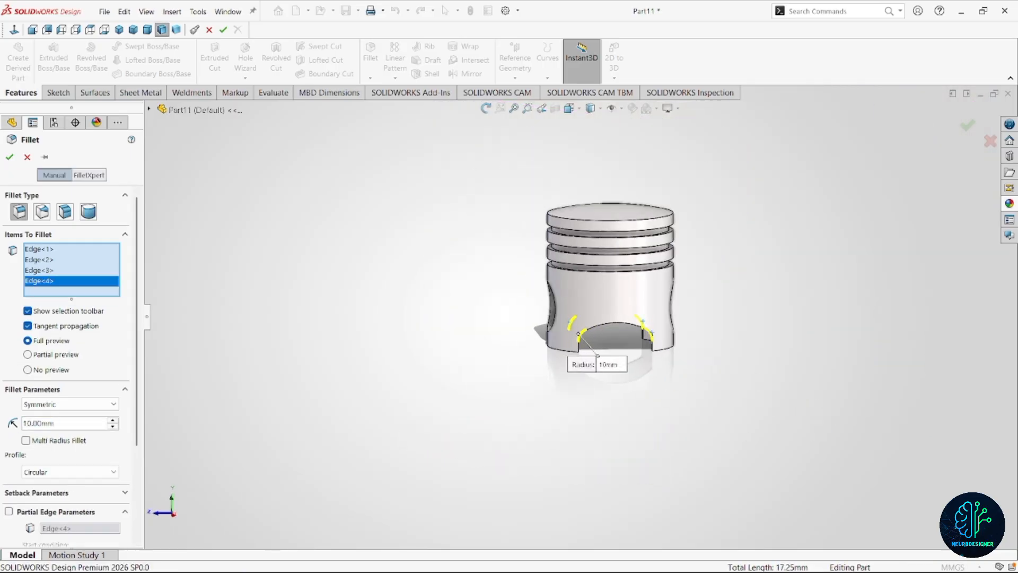
{"action": "left_click", "coordinate": [967, 125]}
Start a sketch on the Front Plane and convert the pin hole's circular edge into a sketch circle.
{"action": "scroll", "coordinate": [626, 324], "scroll_direction": "up", "scroll_amount": 5}
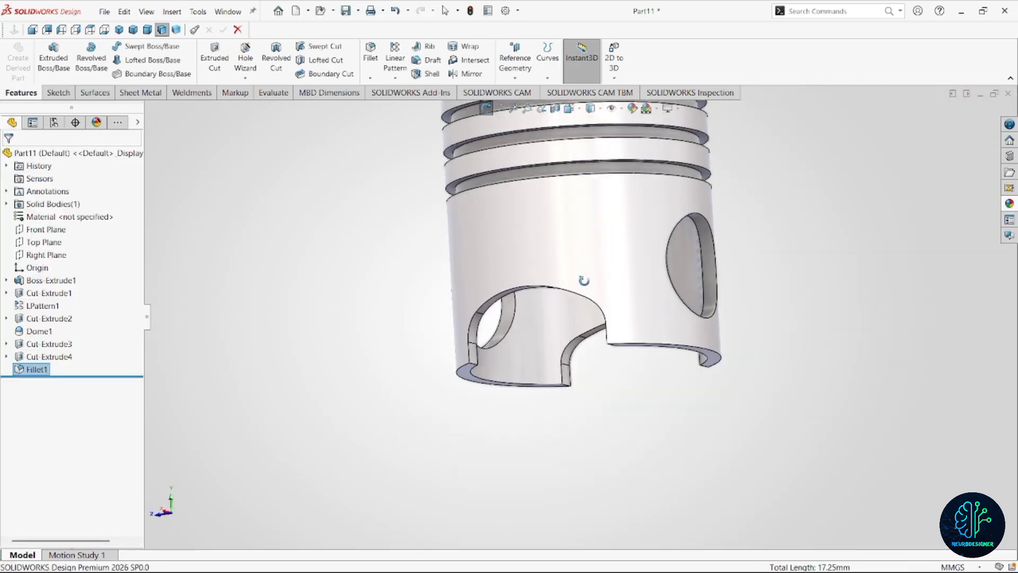
{"action": "scroll", "coordinate": [505, 335], "scroll_direction": "down", "scroll_amount": 1}
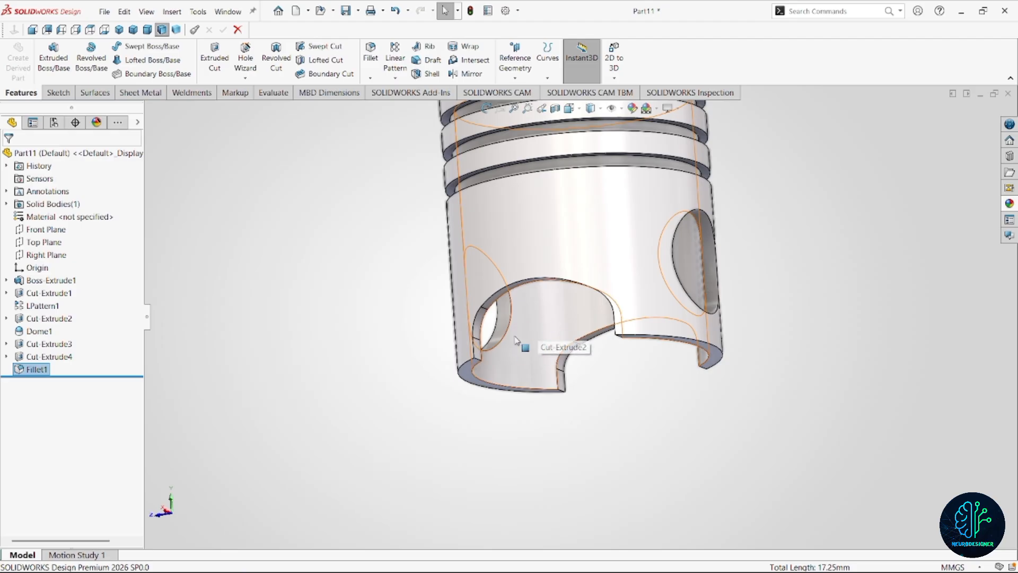
{"action": "mouse_move", "coordinate": [511, 326]}
{"action": "middle_mouse_down"}
{"action": "mouse_move", "coordinate": [595, 350]}
{"action": "mouse_move", "coordinate": [574, 326]}
{"action": "mouse_move", "coordinate": [562, 354]}
{"action": "middle_mouse_up"}
{"action": "scroll", "coordinate": [593, 346], "scroll_direction": "up", "scroll_amount": 1}
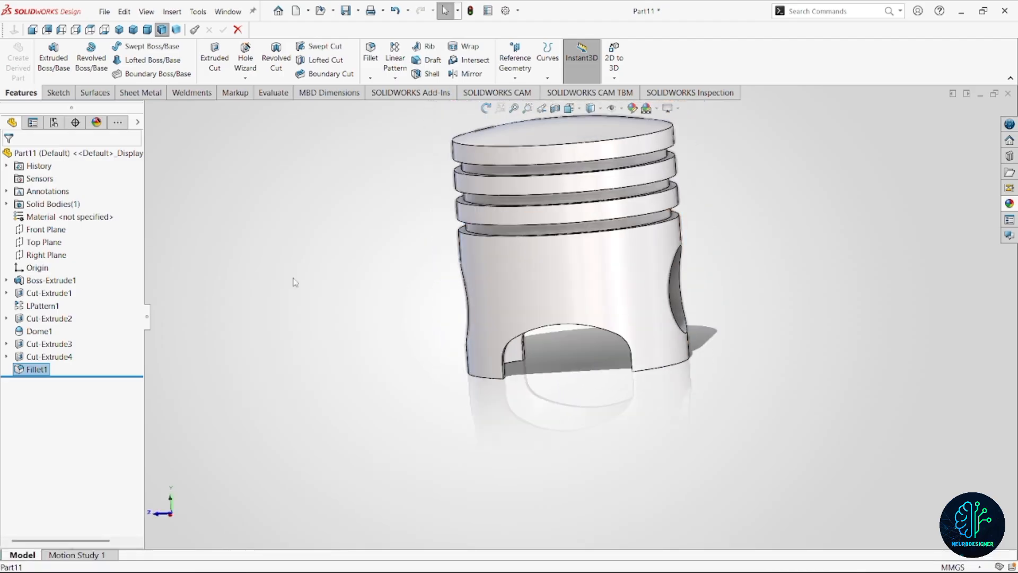
{"action": "left_click", "coordinate": [46, 229]}
{"action": "left_click", "coordinate": [70, 215]}
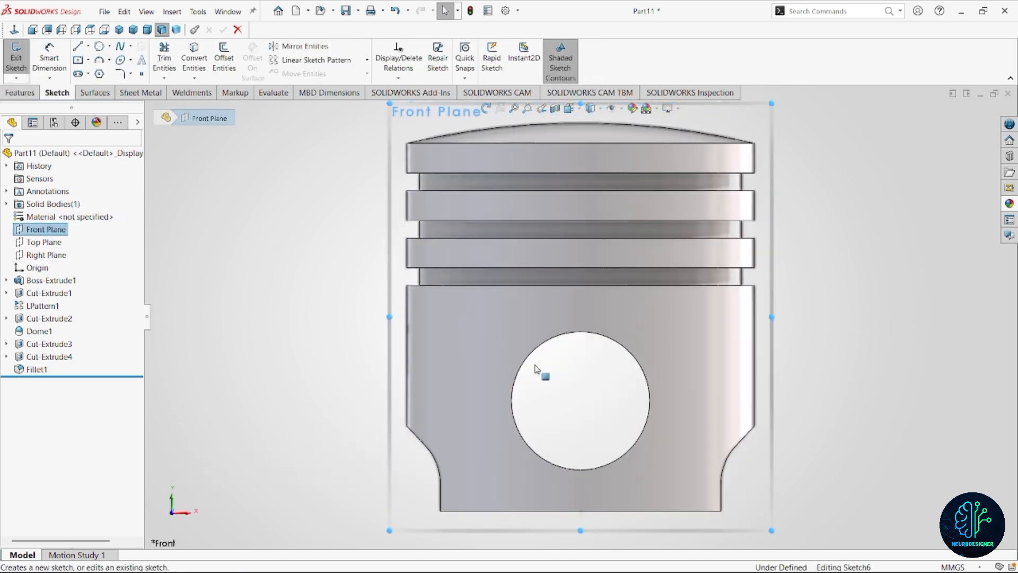
{"action": "left_click", "coordinate": [644, 438]}
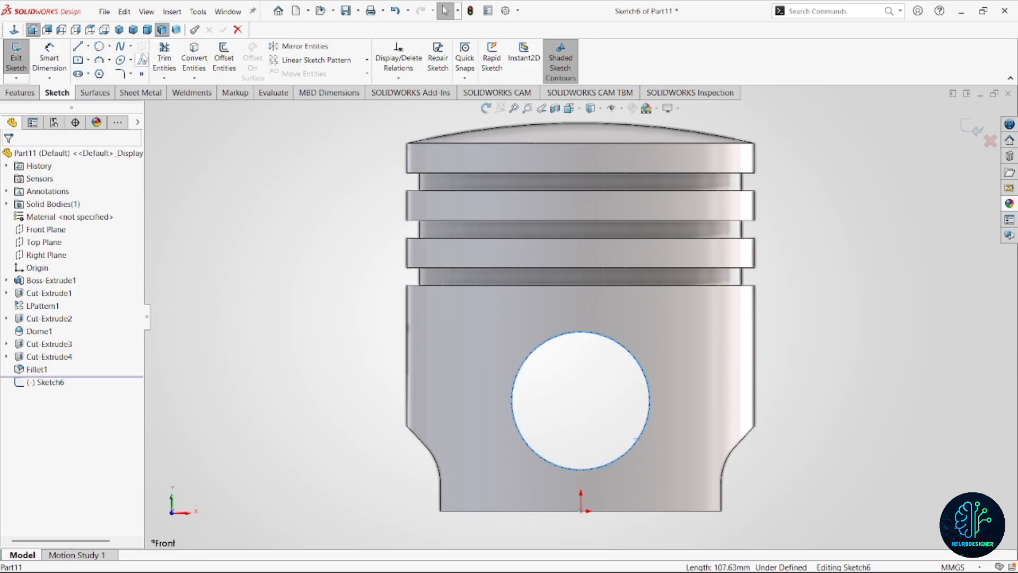
{"action": "left_click", "coordinate": [187, 57]}
{"action": "scroll", "coordinate": [580, 316], "scroll_direction": "up", "scroll_amount": 3}
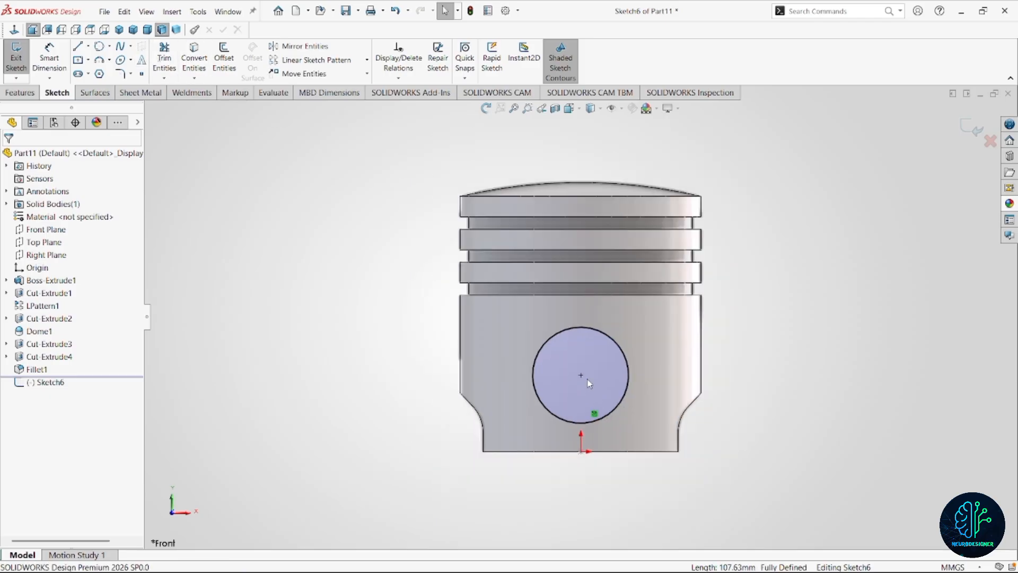
Sketch a circle about 50 mm in diameter around the pin hole, concentric with it.
{"action": "right_click_drag", "start_coordinate": [848, 350], "coordinate": [873, 364]}
{"action": "left_click", "coordinate": [581, 375]}
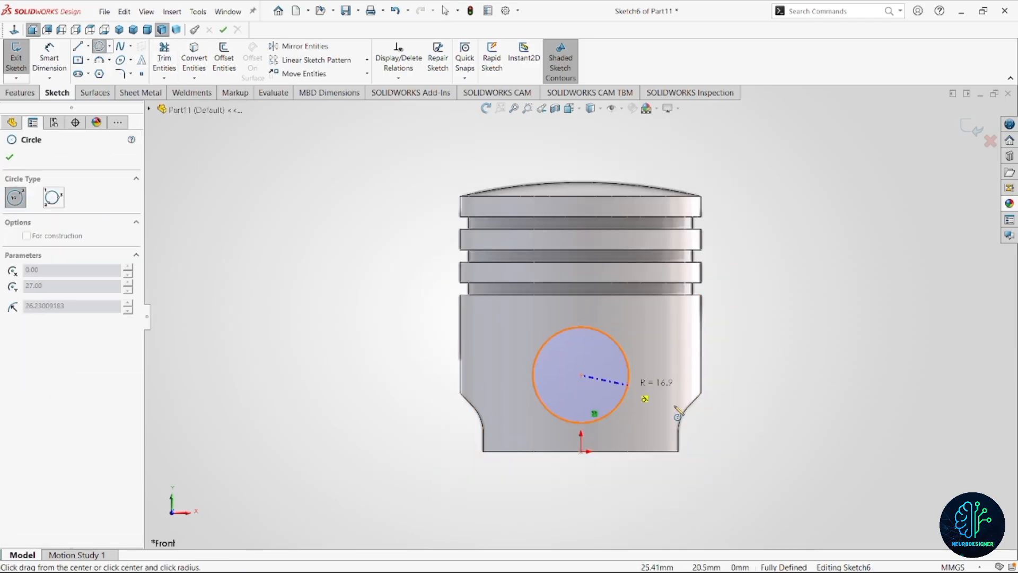
{"action": "left_click", "coordinate": [656, 392]}
Dimension the outer circle around the pin hole and set its diameter to 45 mm.
{"action": "left_click", "coordinate": [49, 58]}
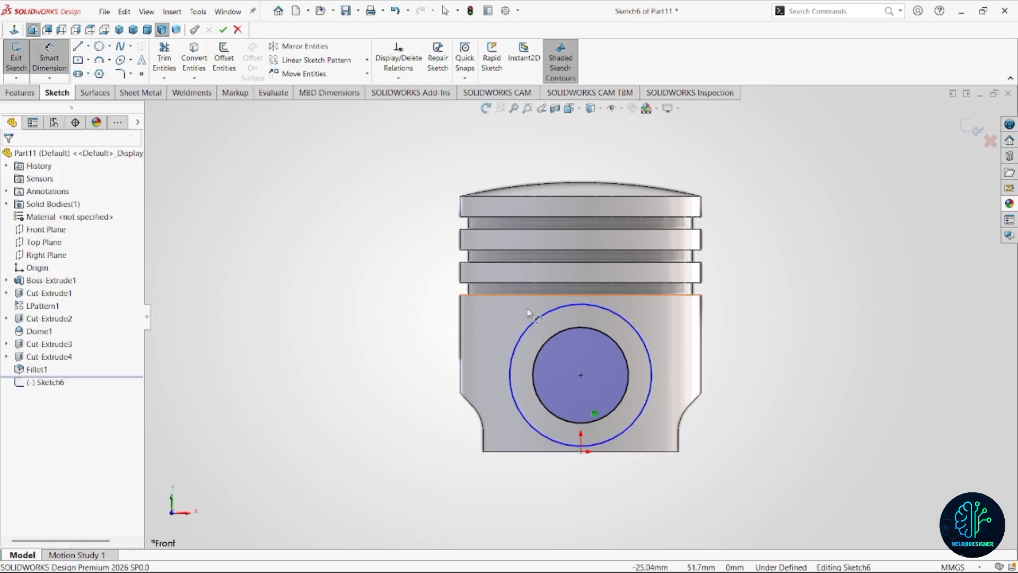
{"action": "left_click", "coordinate": [602, 309]}
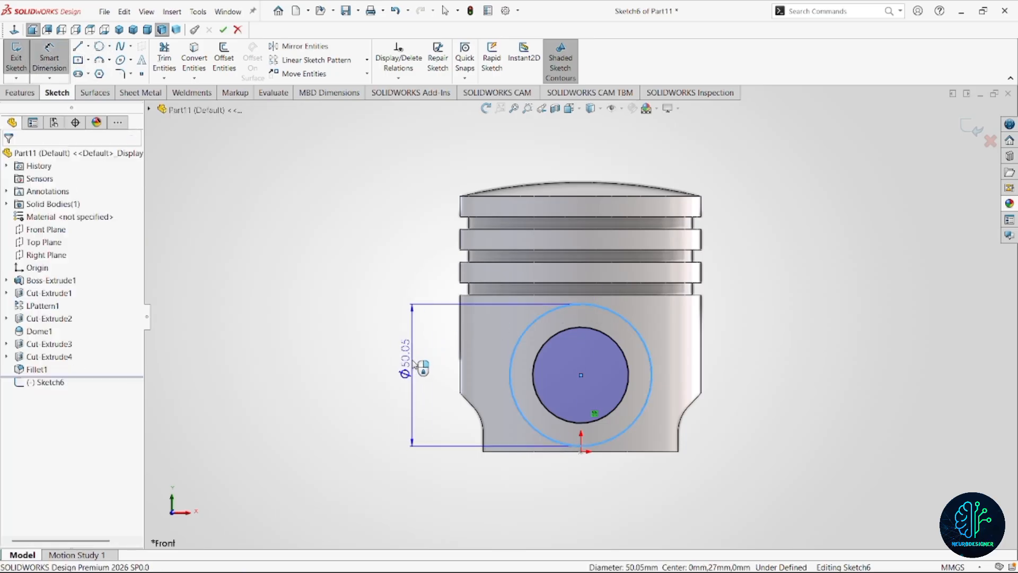
{"action": "left_click", "coordinate": [419, 366]}
{"action": "type", "text": "45"}
{"action": "key", "text": "Return"}
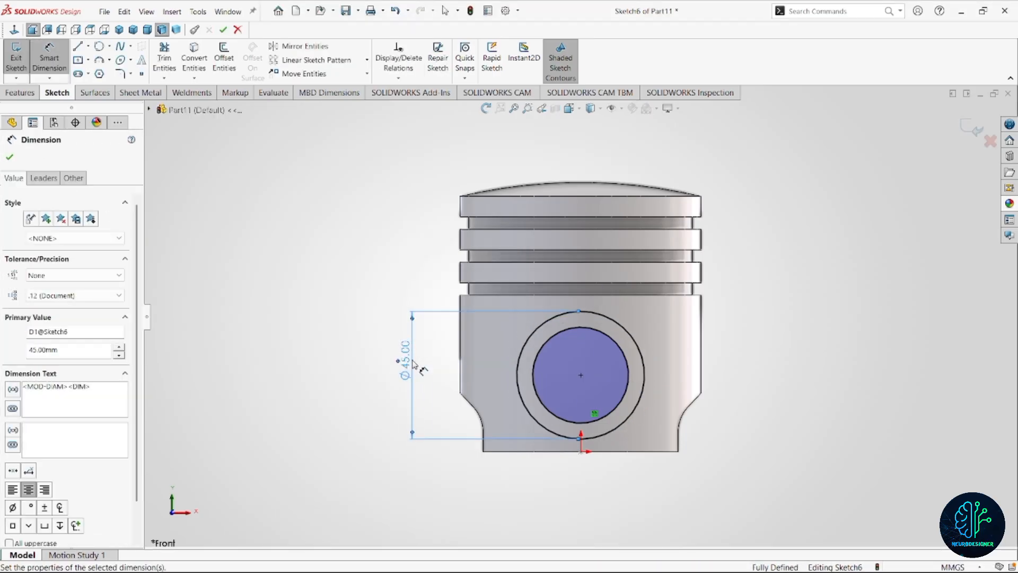
{"action": "scroll", "coordinate": [581, 321], "scroll_direction": "up", "scroll_amount": 1}
{"action": "scroll", "coordinate": [551, 364], "scroll_direction": "down", "scroll_amount": 1}
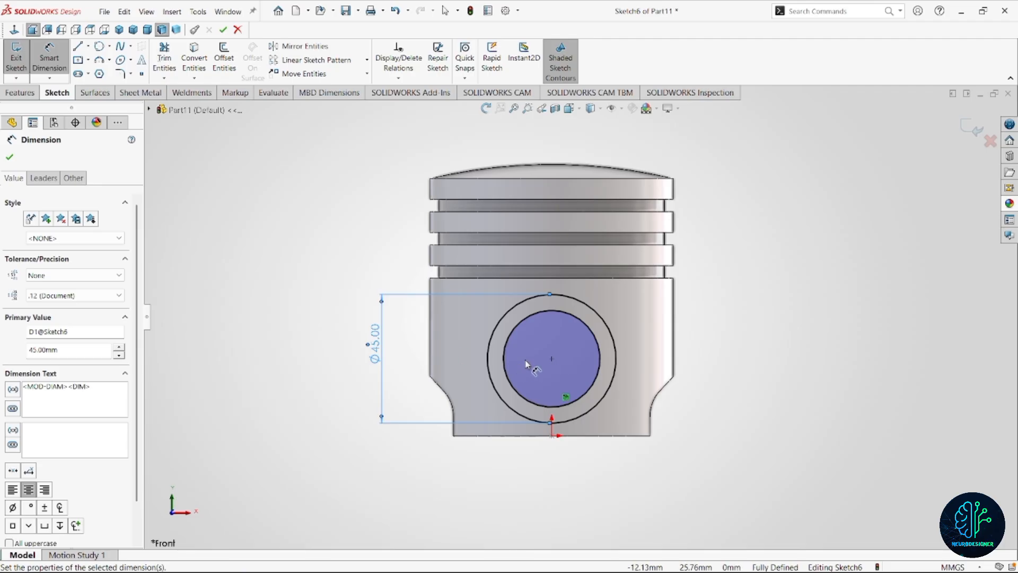
Start a boss extrusion of the ring profile around the pin hole with the Up To Next end condition.
{"action": "left_click", "coordinate": [20, 92]}
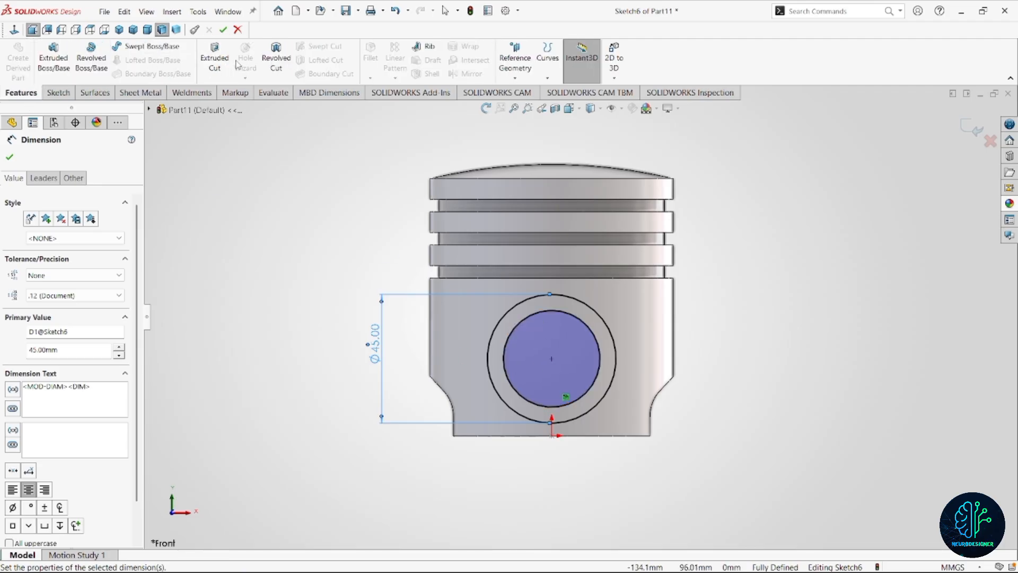
{"action": "left_click", "coordinate": [53, 58]}
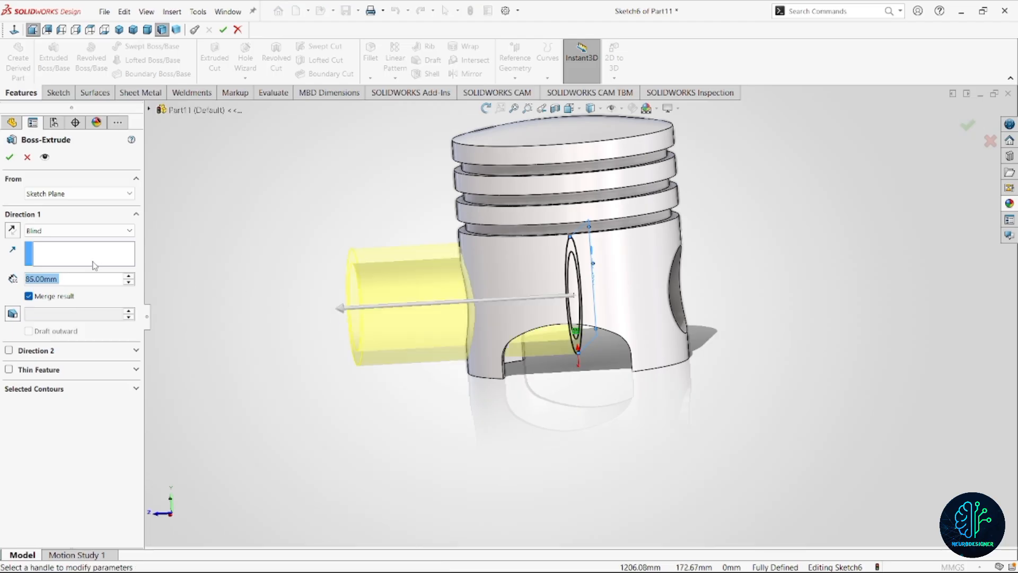
{"action": "left_click", "coordinate": [80, 230]}
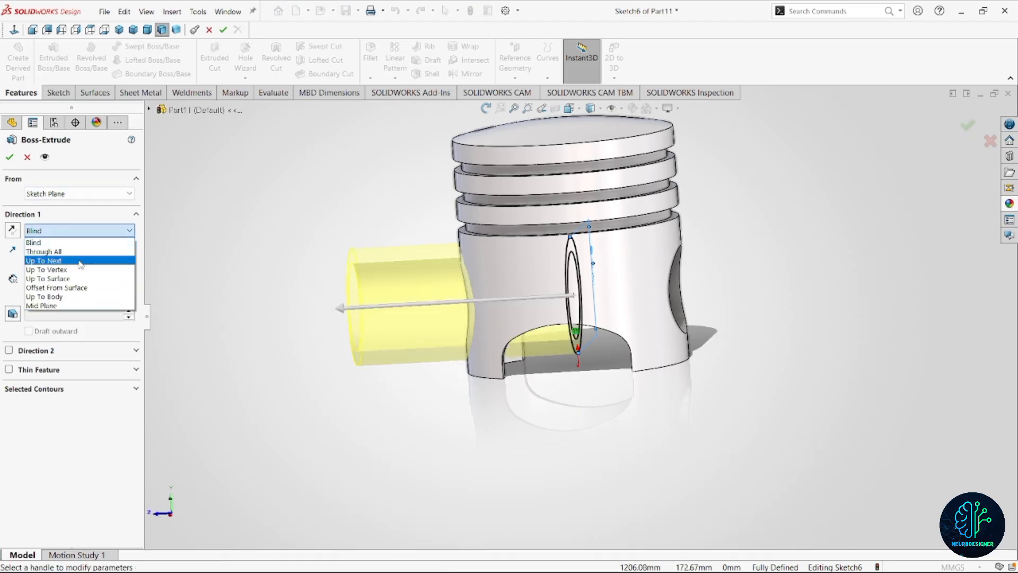
{"action": "left_click", "coordinate": [64, 257]}
{"action": "scroll", "coordinate": [554, 321], "scroll_direction": "down", "scroll_amount": 3}
{"action": "mouse_move", "coordinate": [553, 318]}
{"action": "middle_mouse_down"}
{"action": "mouse_move", "coordinate": [539, 277]}
{"action": "mouse_move", "coordinate": [550, 306]}
{"action": "middle_mouse_up"}
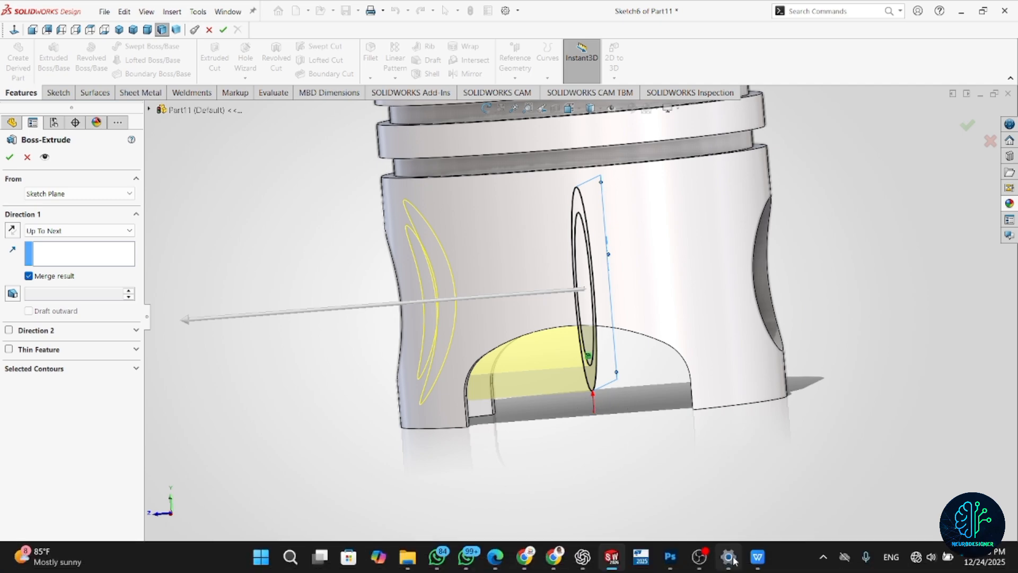
Check the piston section in the PDF drawing, then start the boss extrusion at a 19 mm offset from the sketch plane and finish it.
{"action": "left_click", "coordinate": [757, 557]}
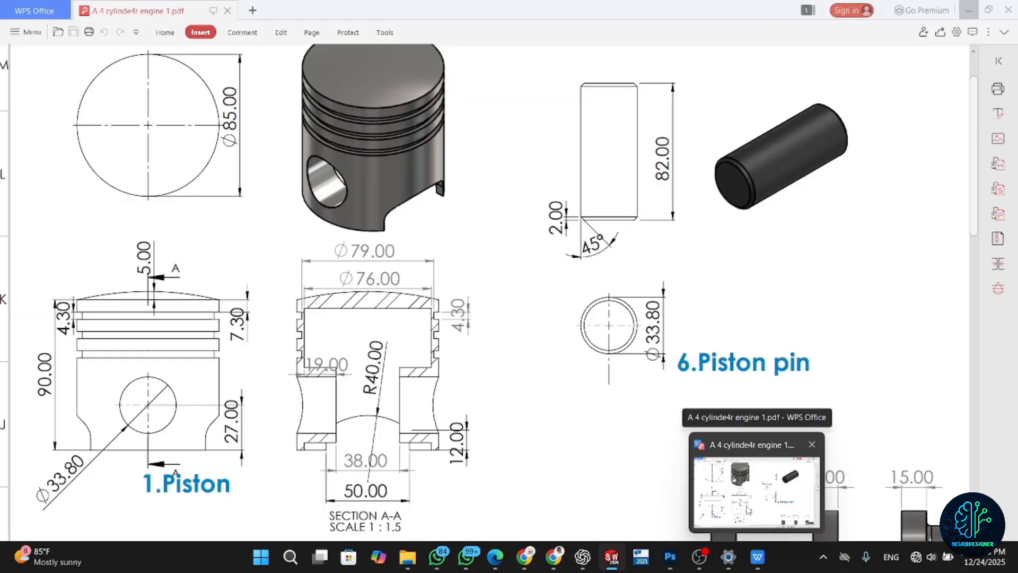
{"action": "left_click", "coordinate": [612, 557]}
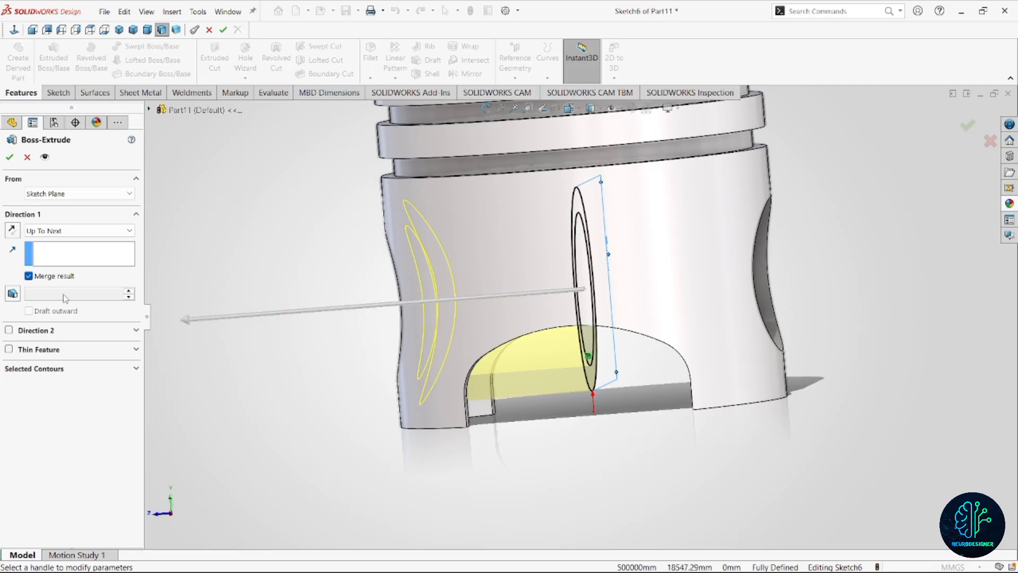
{"action": "left_click", "coordinate": [79, 193]}
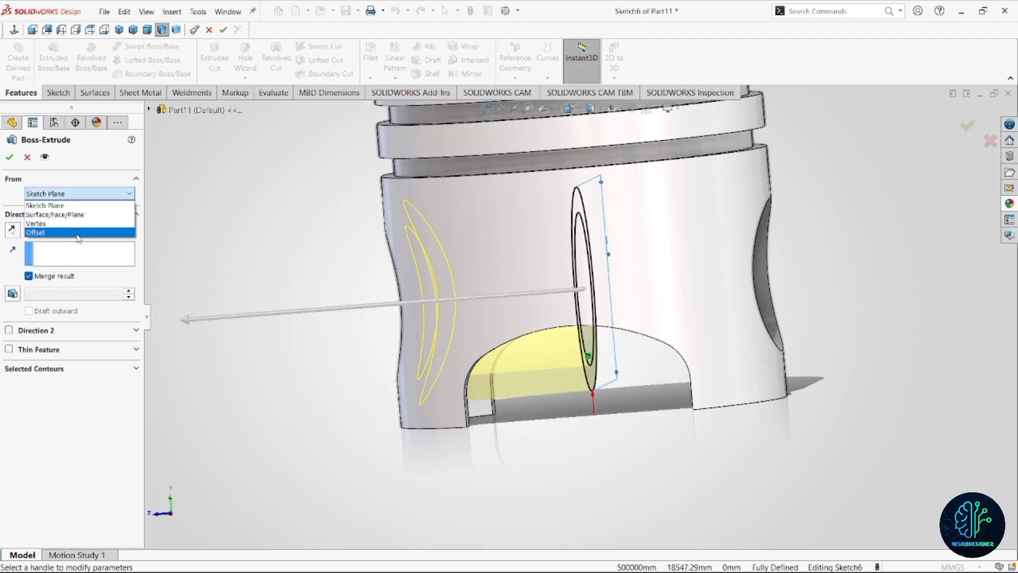
{"action": "left_click", "coordinate": [81, 238]}
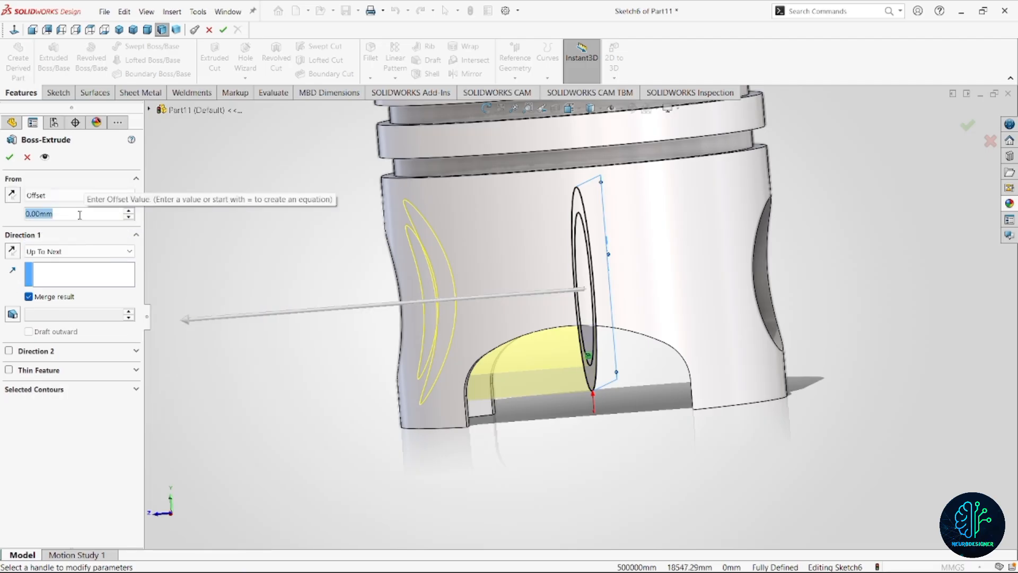
{"action": "type", "text": "19"}
{"action": "key", "text": "Return"}
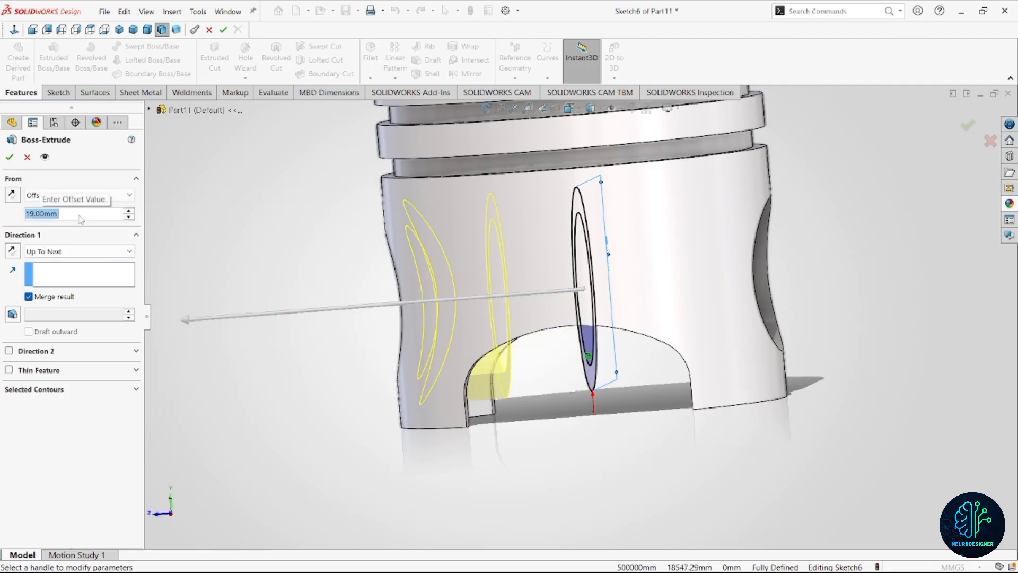
{"action": "left_click", "coordinate": [10, 159]}
Mirror the extruded pin boss about the Front Plane.
{"action": "scroll", "coordinate": [537, 295], "scroll_direction": "up", "scroll_amount": 5}
{"action": "middle_click_drag", "start_coordinate": [538, 295], "coordinate": [590, 300]}
{"action": "scroll", "coordinate": [629, 309], "scroll_direction": "down", "scroll_amount": 3}
{"action": "scroll", "coordinate": [620, 364], "scroll_direction": "down", "scroll_amount": 2}
{"action": "middle_click_drag", "start_coordinate": [618, 361], "coordinate": [570, 345]}
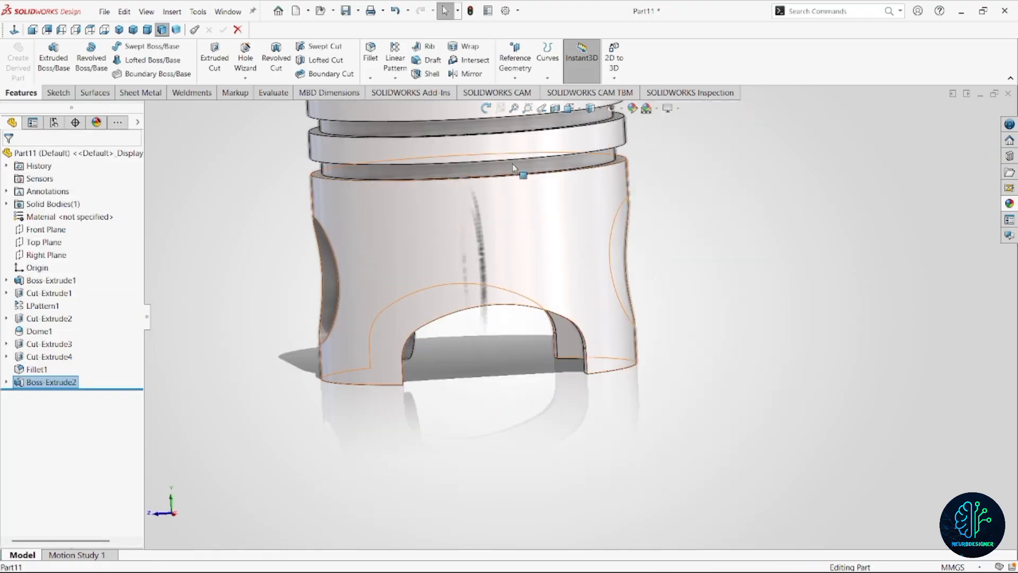
{"action": "left_click", "coordinate": [469, 75]}
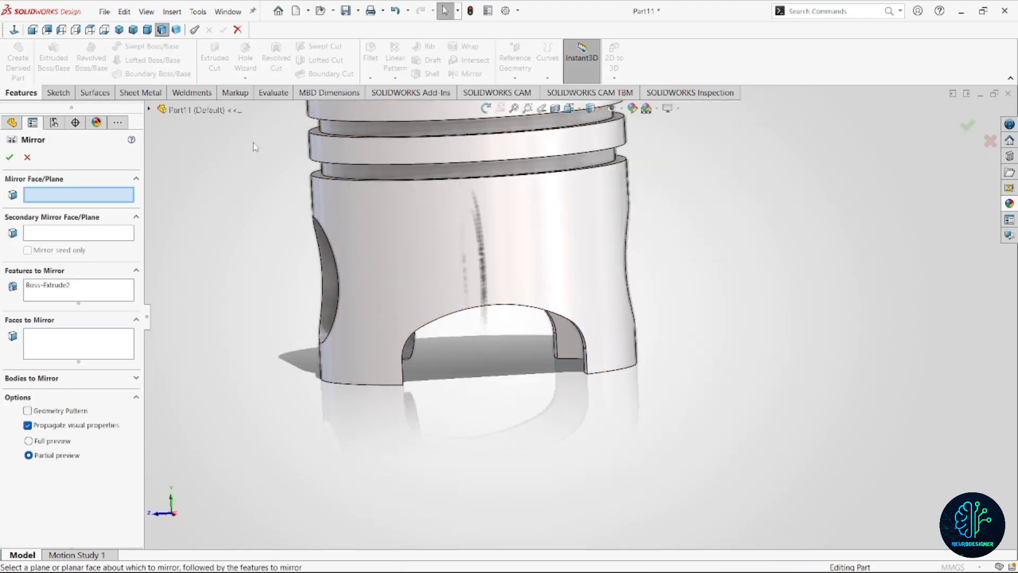
{"action": "left_click", "coordinate": [149, 109]}
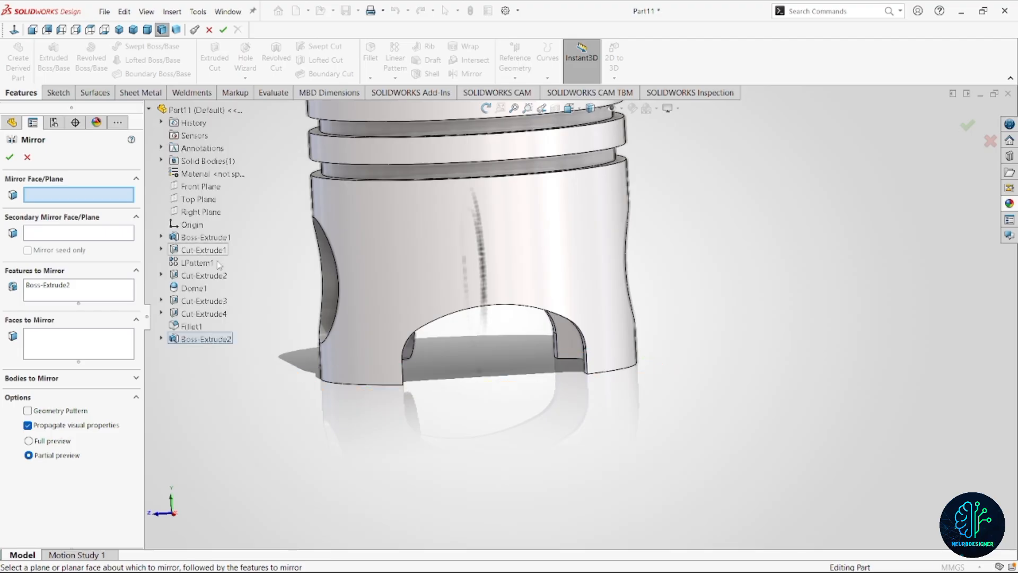
{"action": "left_click", "coordinate": [206, 187]}
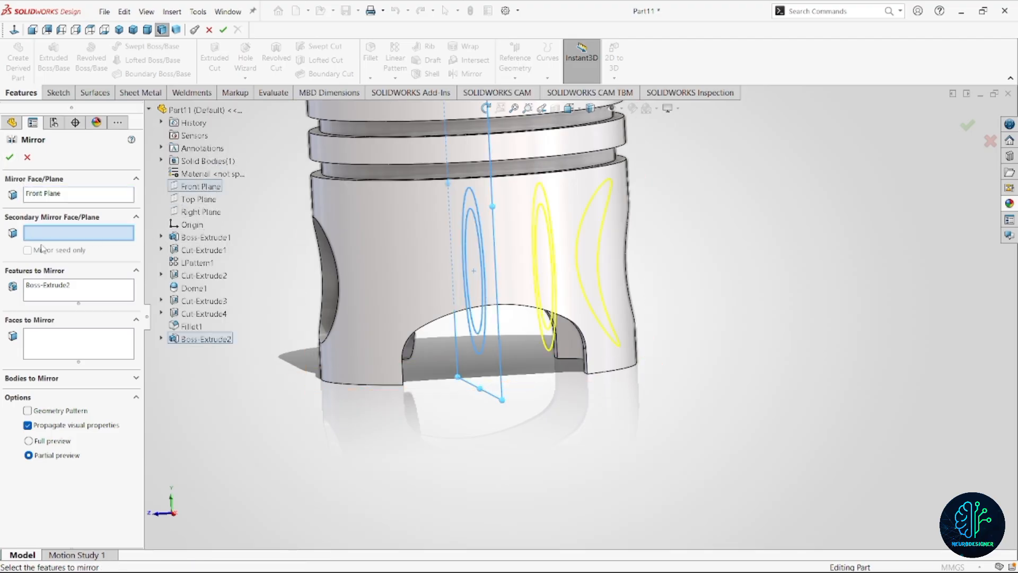
{"action": "left_click", "coordinate": [10, 158]}
Show the piston in the Dimetric view and apply the polished steel appearance to the whole part.
{"action": "scroll", "coordinate": [483, 351], "scroll_direction": "up", "scroll_amount": 5}
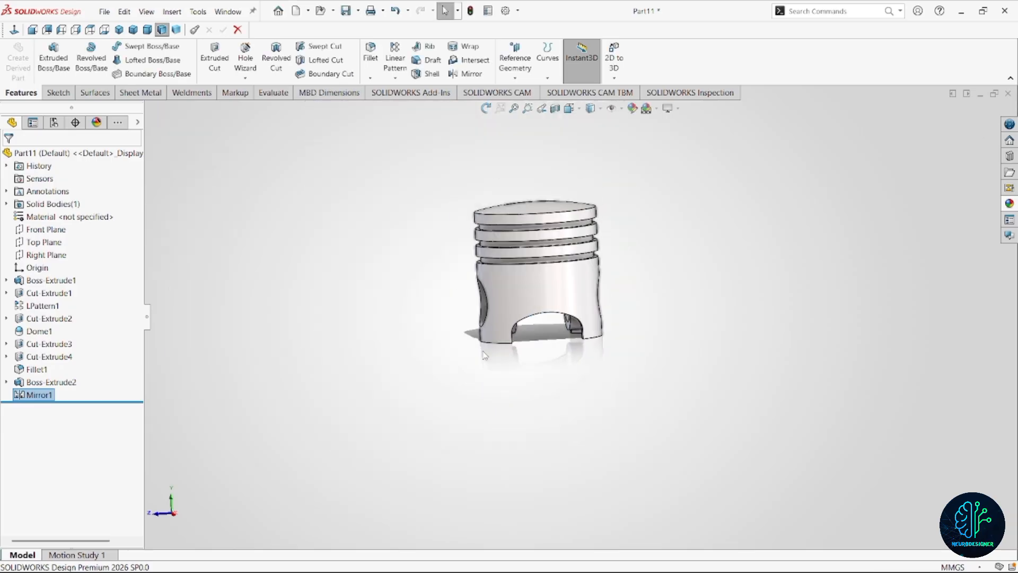
{"action": "middle_click_drag", "start_coordinate": [545, 310], "coordinate": [573, 286]}
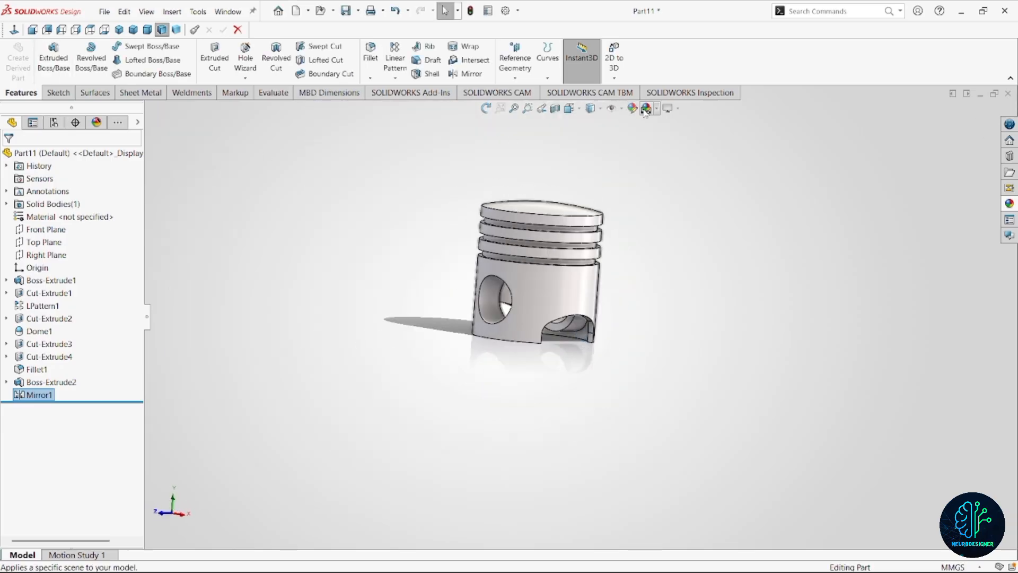
{"action": "left_click", "coordinate": [147, 30]}
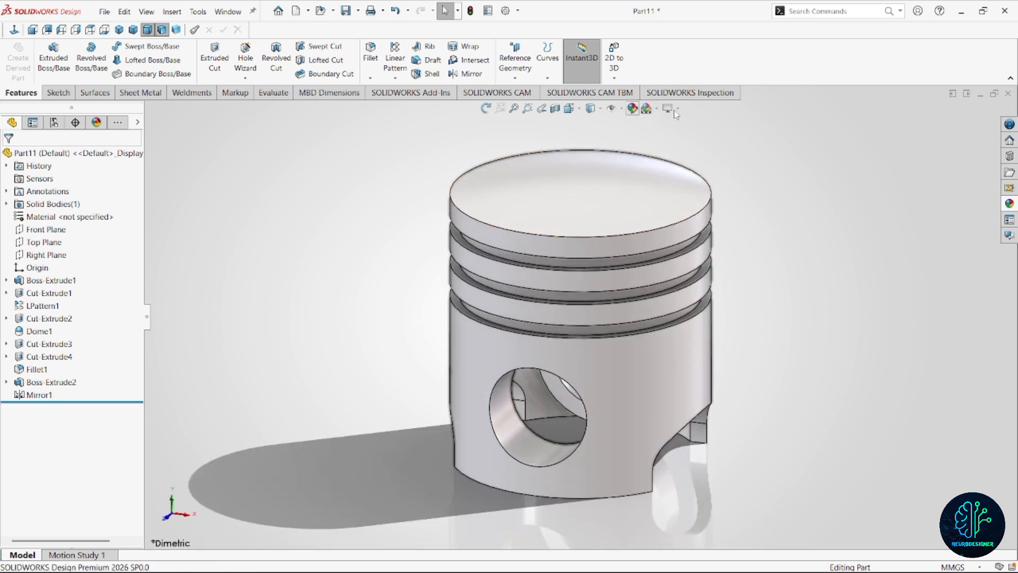
{"action": "left_click", "coordinate": [1011, 205]}
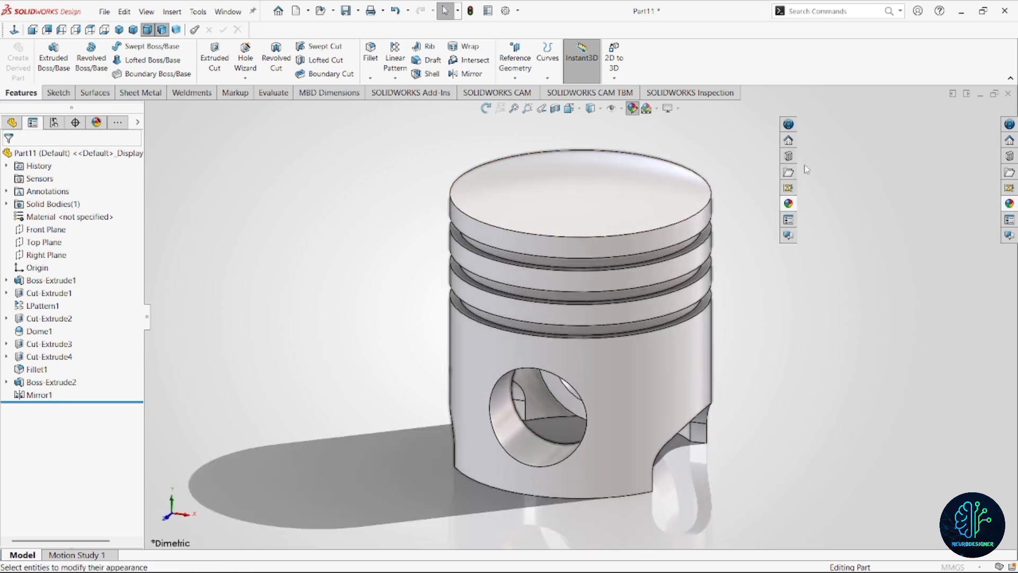
{"action": "left_click", "coordinate": [860, 169]}
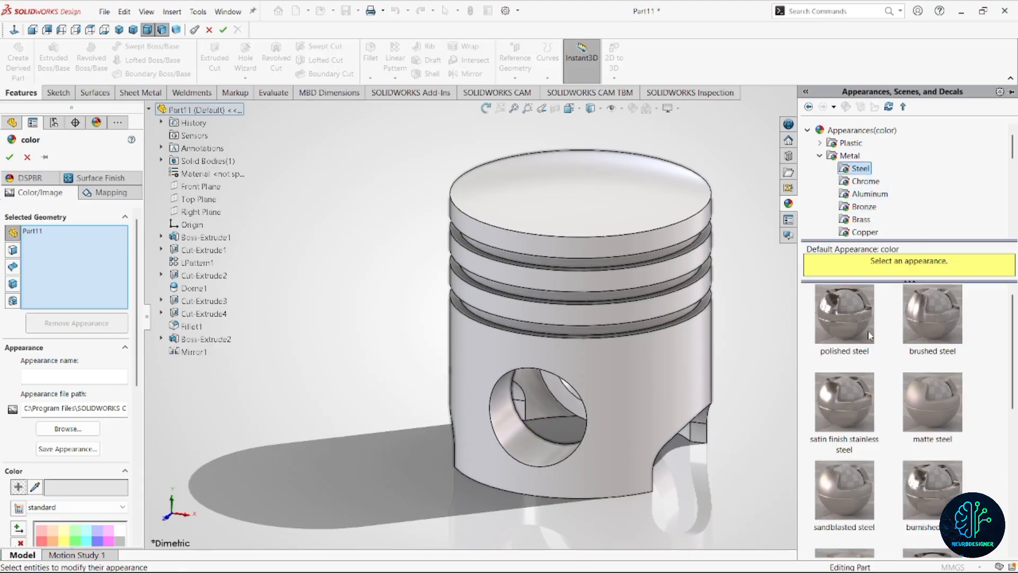
{"action": "left_click", "coordinate": [844, 314]}
{"action": "scroll", "coordinate": [611, 317], "scroll_direction": "up", "scroll_amount": 3}
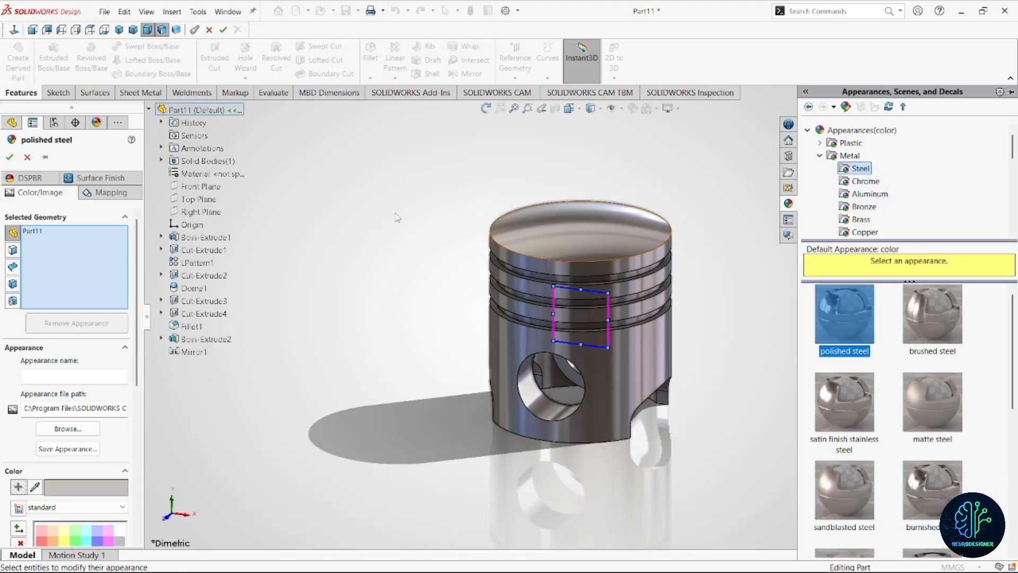
{"action": "left_click", "coordinate": [10, 158]}
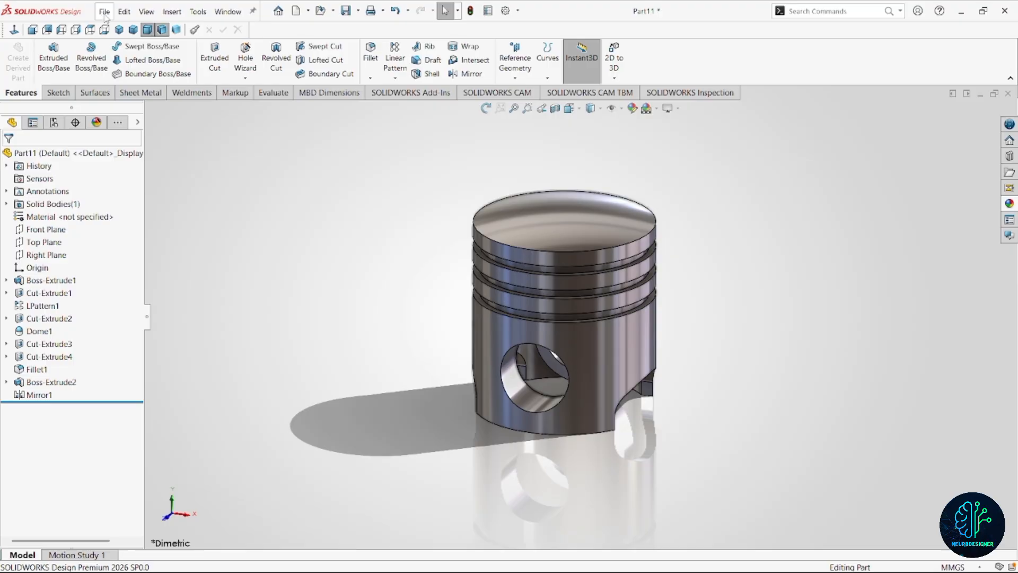
Save the part as Piston 1 in the Video 10 folder.
{"action": "key", "text": "ctrl+s"}
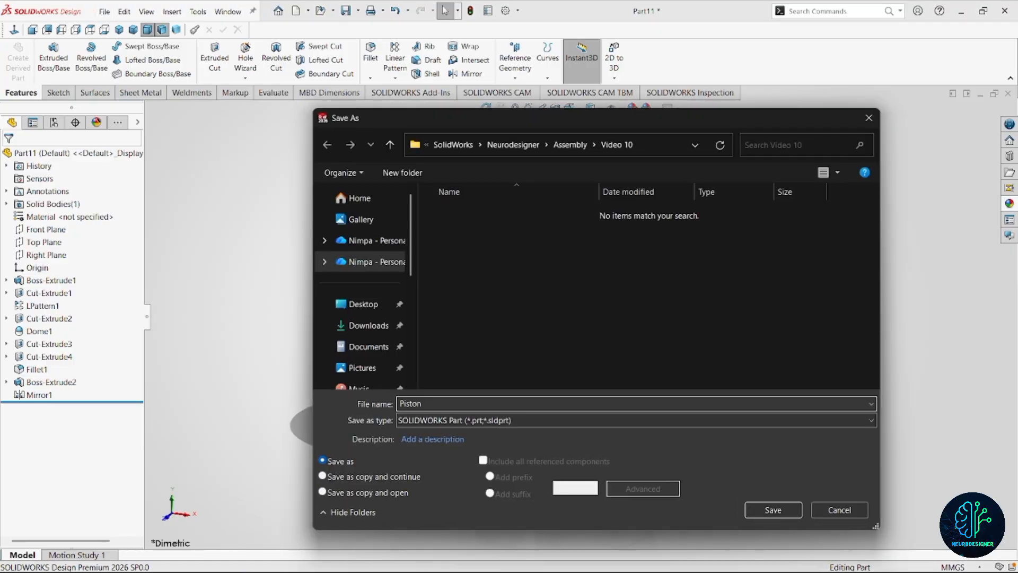
{"action": "key", "text": "Return"}
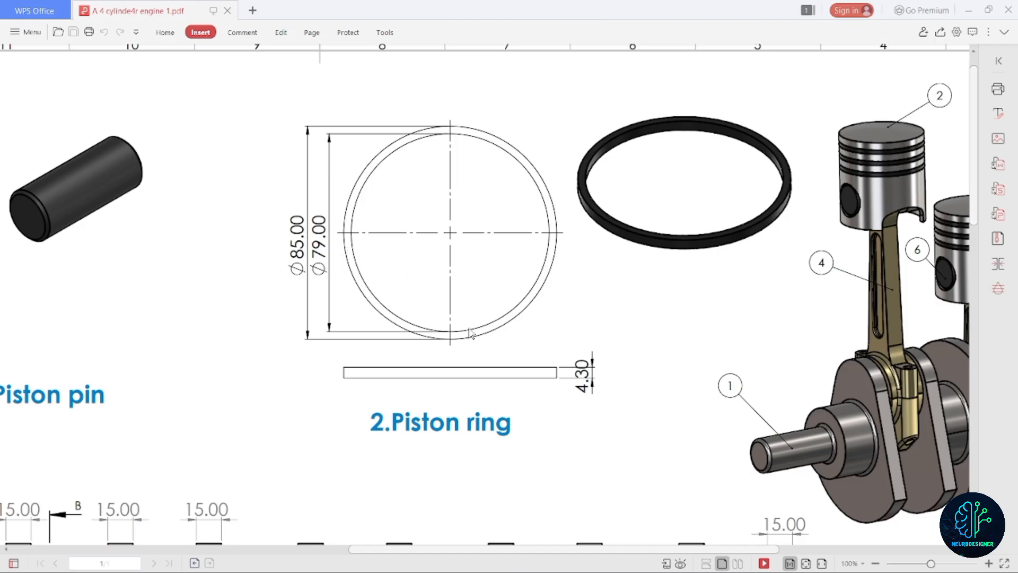
Create a new part document and start a sketch on the Top Plane.
{"action": "left_click", "coordinate": [970, 12]}
{"action": "left_click", "coordinate": [105, 12]}
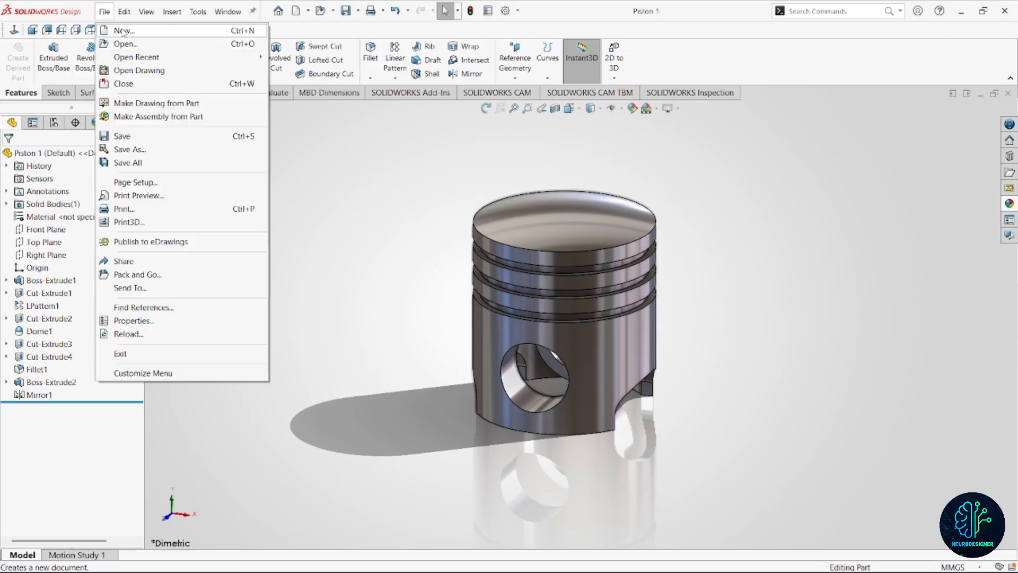
{"action": "left_click", "coordinate": [121, 29]}
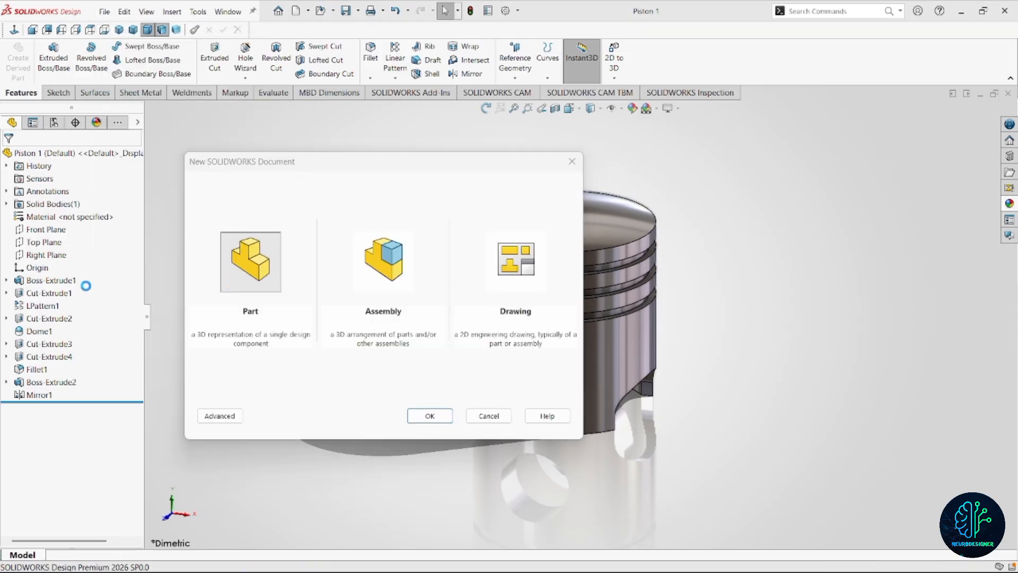
{"action": "left_click", "coordinate": [55, 232]}
{"action": "left_click", "coordinate": [65, 217]}
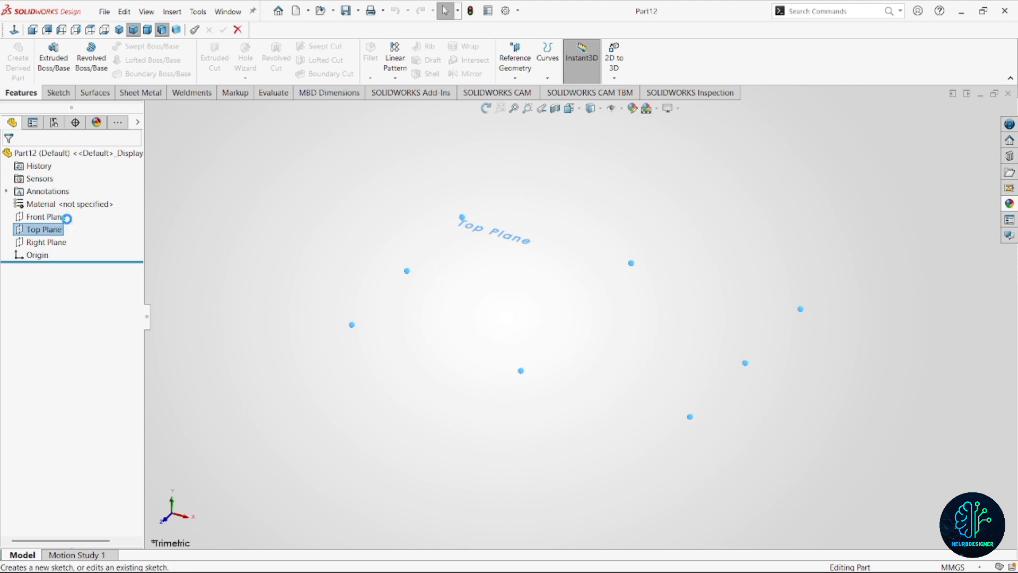
Sketch two concentric circles centred on the origin, about 139 mm and 118 mm in diameter.
{"action": "right_click_drag", "start_coordinate": [588, 313], "coordinate": [652, 338]}
{"action": "left_click", "coordinate": [580, 316]}
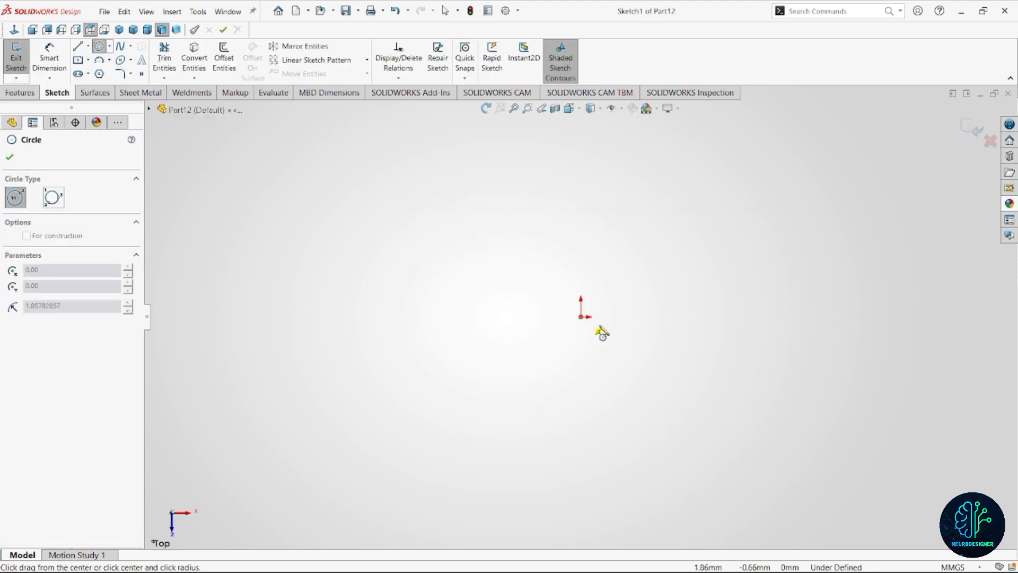
{"action": "left_click", "coordinate": [691, 401]}
{"action": "left_click", "coordinate": [580, 317]}
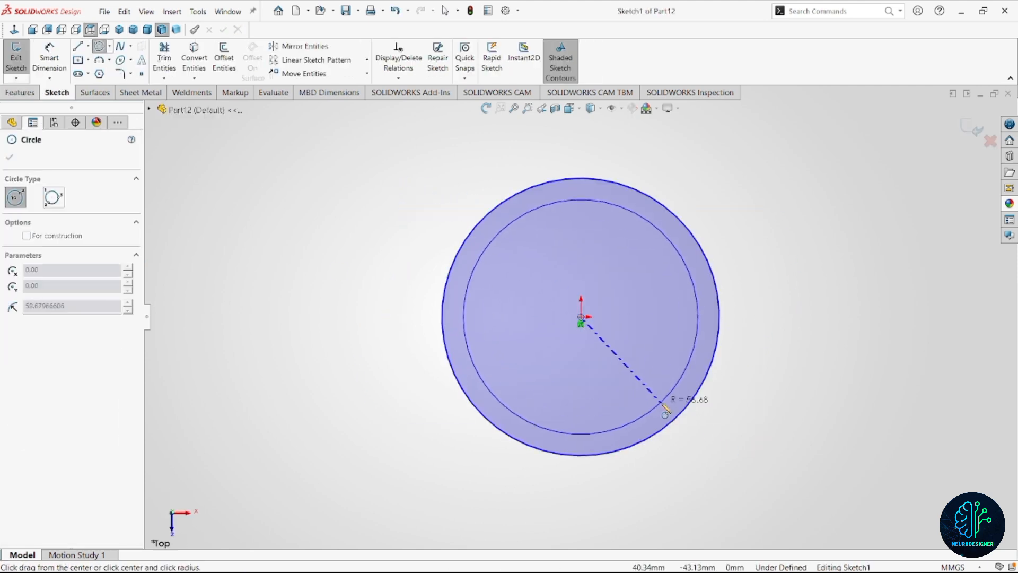
{"action": "left_click", "coordinate": [662, 403]}
Dimension the outer circle and set its diameter to 85 mm.
{"action": "right_click_drag", "start_coordinate": [763, 339], "coordinate": [776, 286]}
{"action": "left_click", "coordinate": [709, 261]}
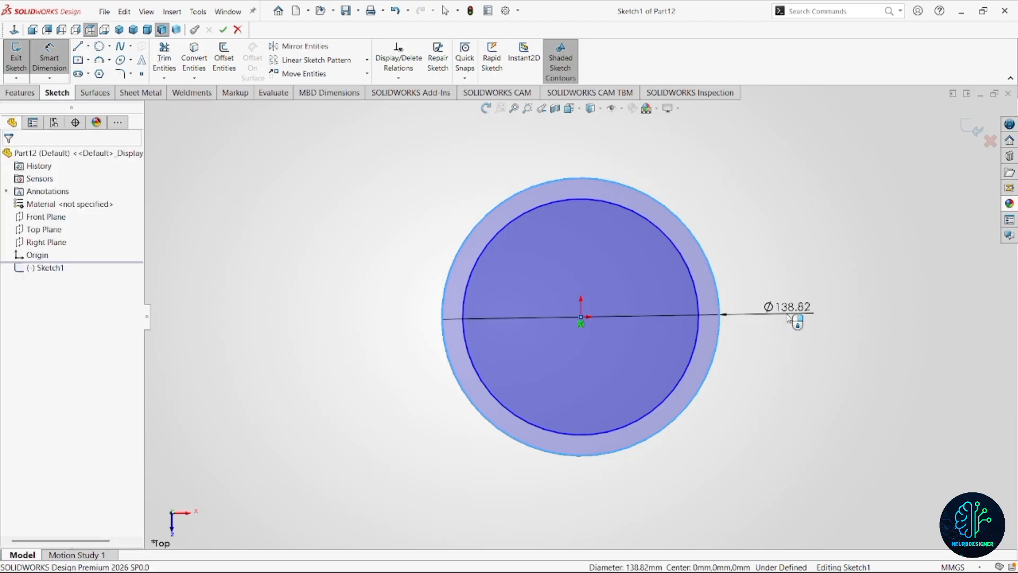
{"action": "left_click", "coordinate": [785, 318]}
{"action": "type", "text": "85"}
{"action": "key", "text": "Return"}
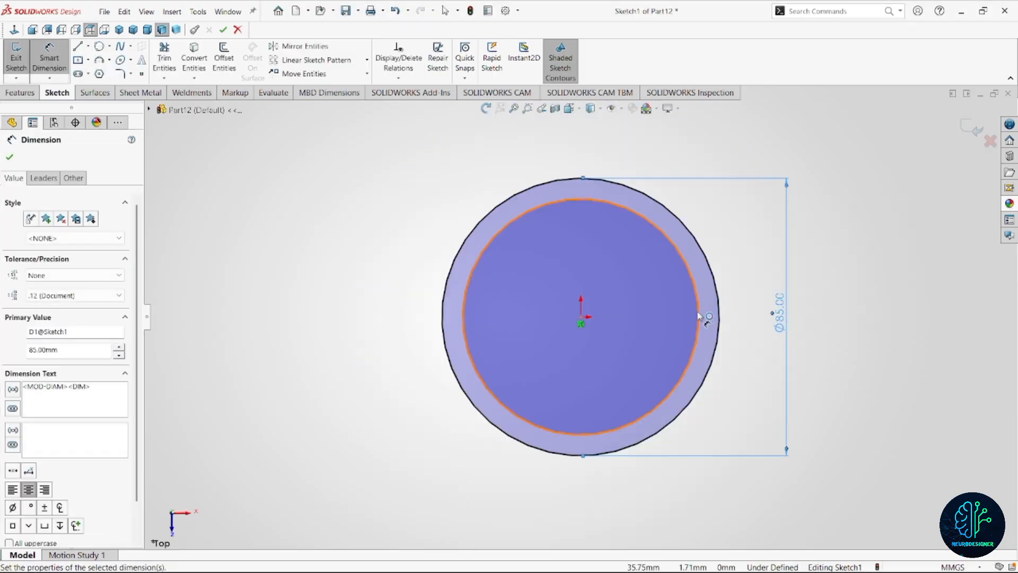
Dimension the inner circle and set its diameter to 79 mm.
{"action": "left_click", "coordinate": [699, 318]}
{"action": "left_click", "coordinate": [755, 327]}
{"action": "type", "text": "79"}
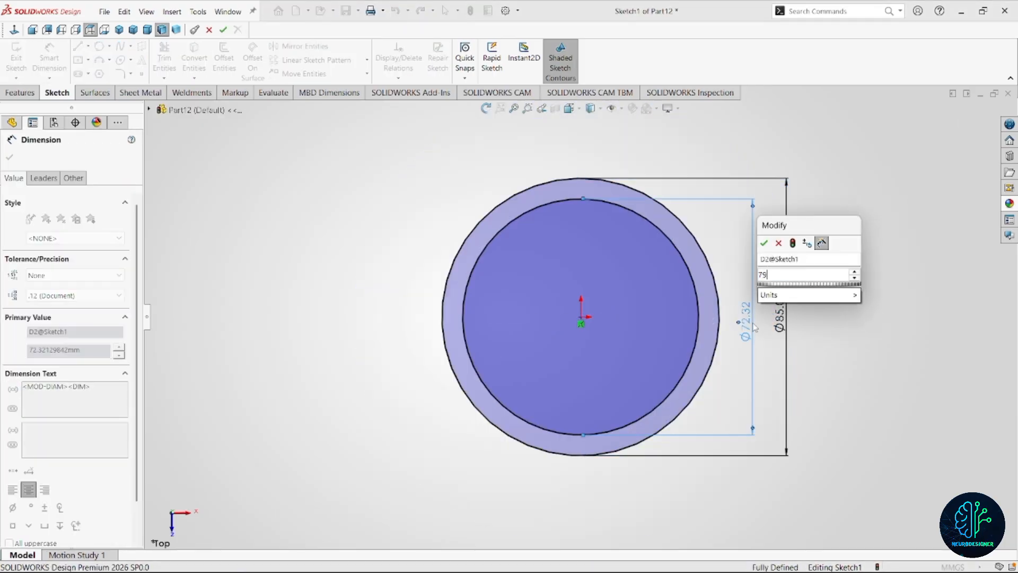
{"action": "key", "text": "Return"}
Extrude the ring profile 4.3 mm with a Blind end condition.
{"action": "left_click", "coordinate": [21, 93]}
{"action": "left_click", "coordinate": [54, 63]}
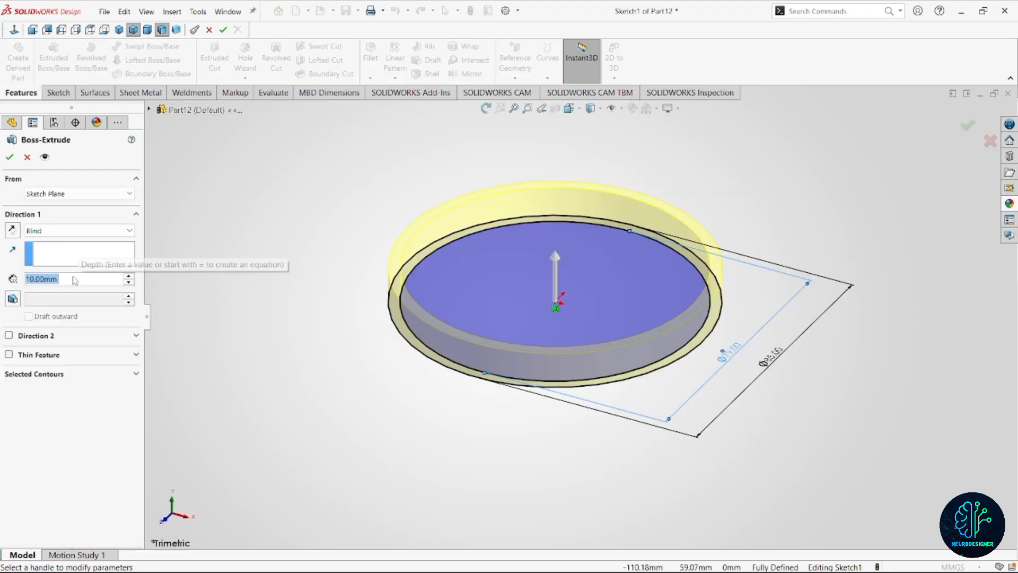
{"action": "type", "text": "4.3"}
{"action": "key", "text": "Return"}
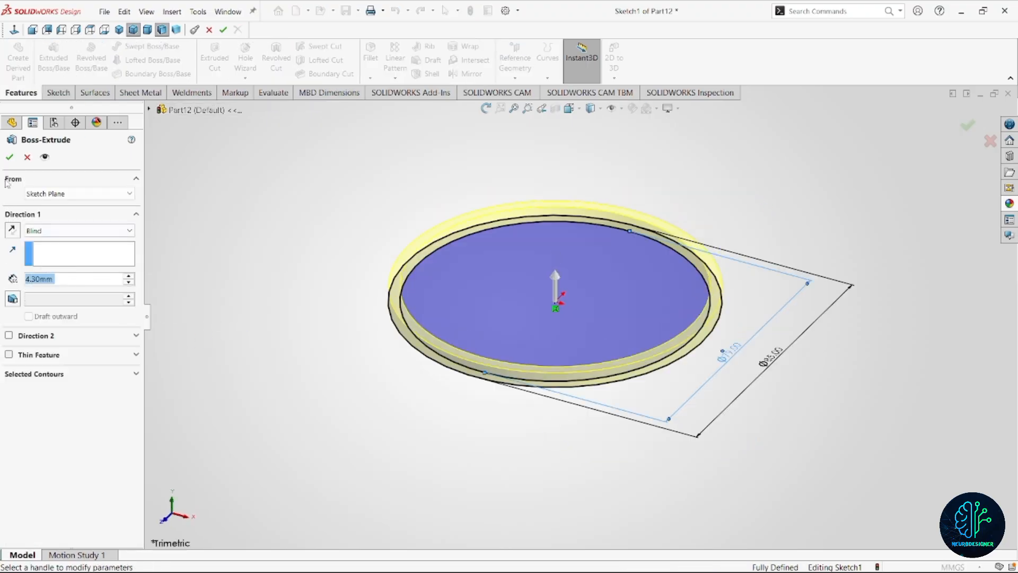
{"action": "left_click", "coordinate": [10, 158]}
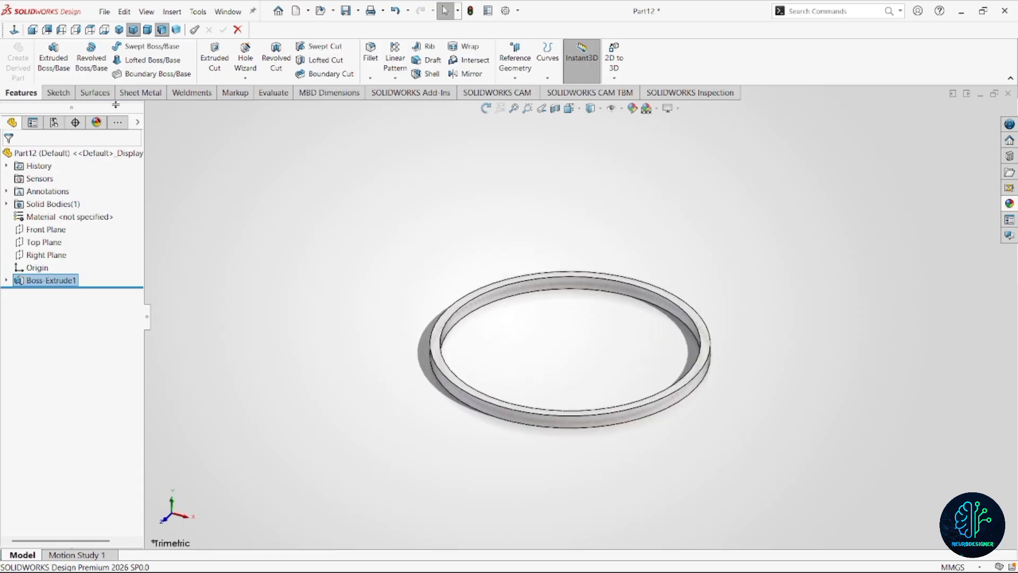
{"action": "left_click", "coordinate": [134, 30]}
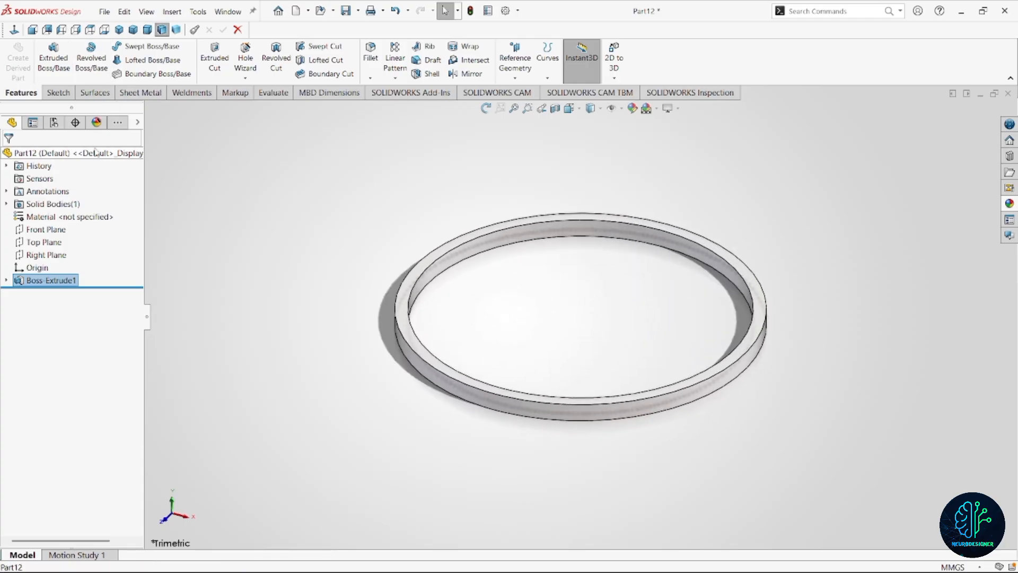
Apply the glossy rubber appearance to the whole ring part.
{"action": "left_click", "coordinate": [96, 153]}
{"action": "left_click", "coordinate": [641, 117]}
{"action": "left_click", "coordinate": [632, 109]}
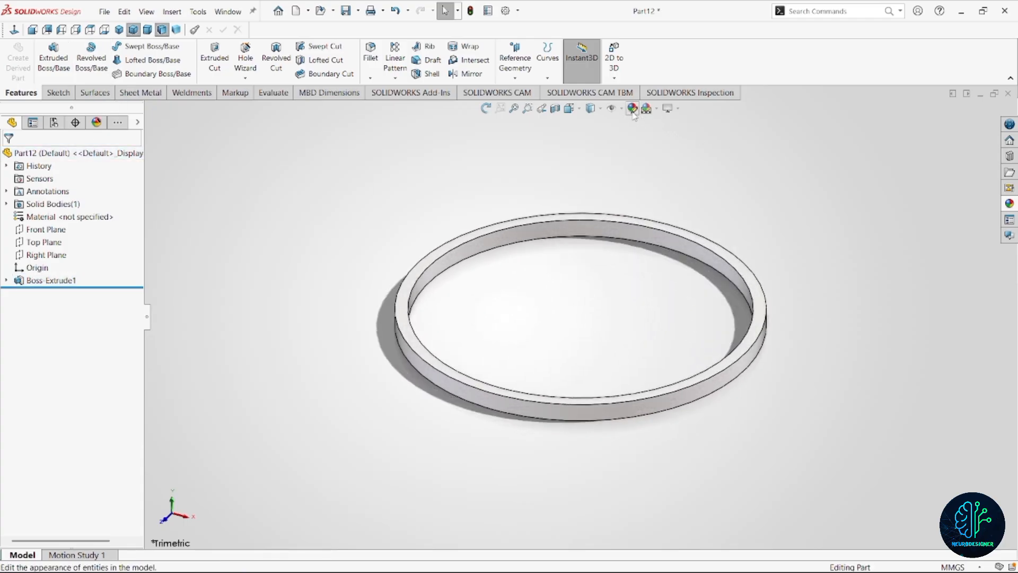
{"action": "left_click", "coordinate": [1009, 205]}
{"action": "scroll", "coordinate": [863, 215], "scroll_direction": "down", "scroll_amount": 5}
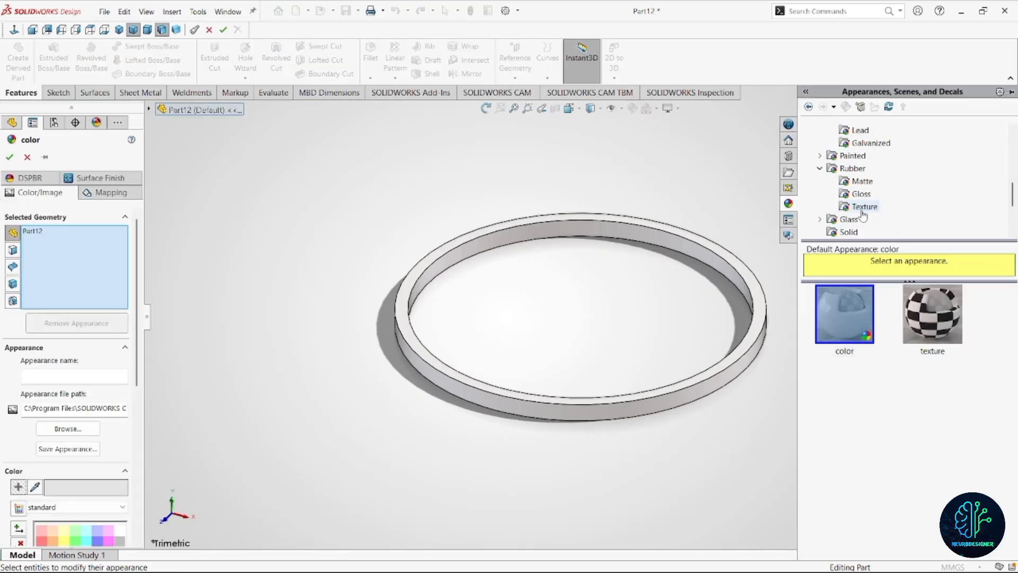
{"action": "left_click", "coordinate": [854, 169]}
{"action": "left_click", "coordinate": [917, 337]}
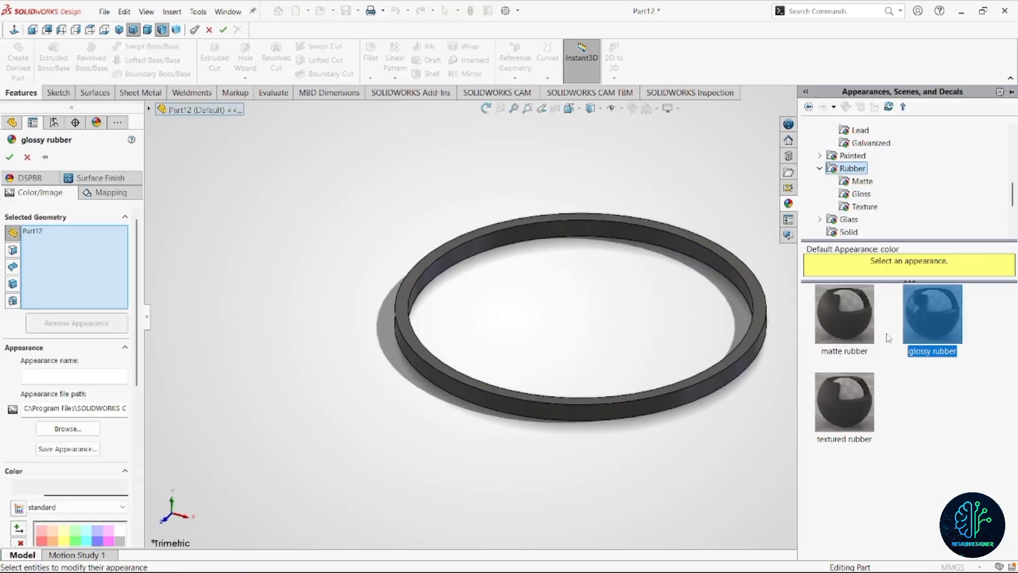
{"action": "left_click", "coordinate": [9, 157]}
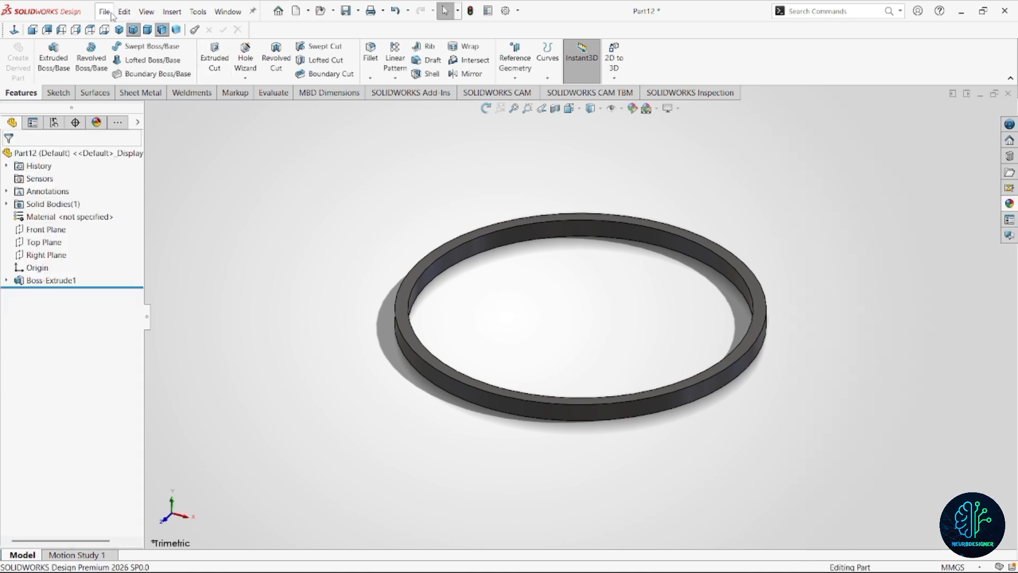
Save the ring part as Segment de piston 2, and return from the PDF drawing to SOLIDWORKS.
{"action": "key", "text": "ctrl+s"}
{"action": "type", "text": "Seg"}
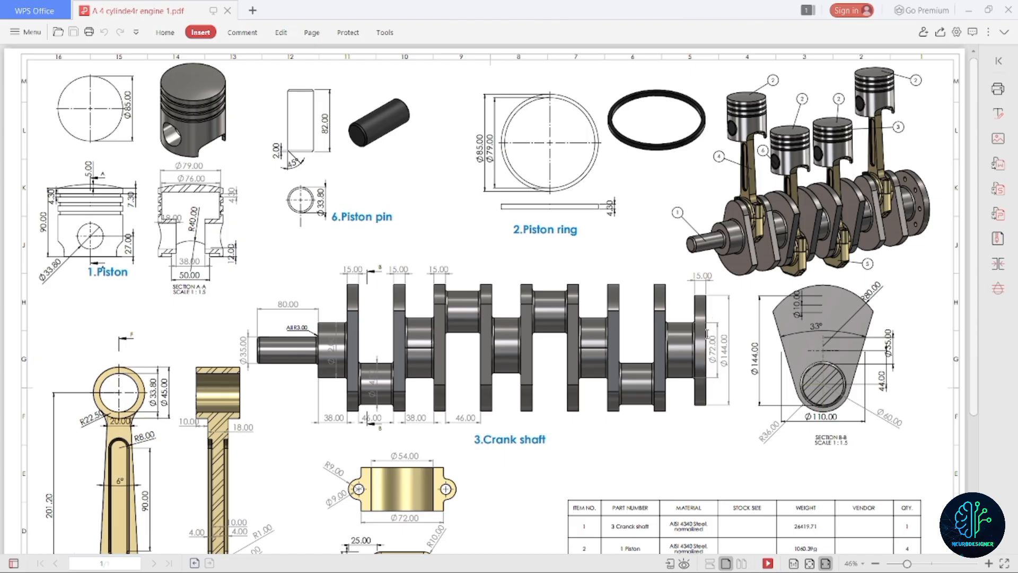
{"action": "left_click", "coordinate": [972, 9]}
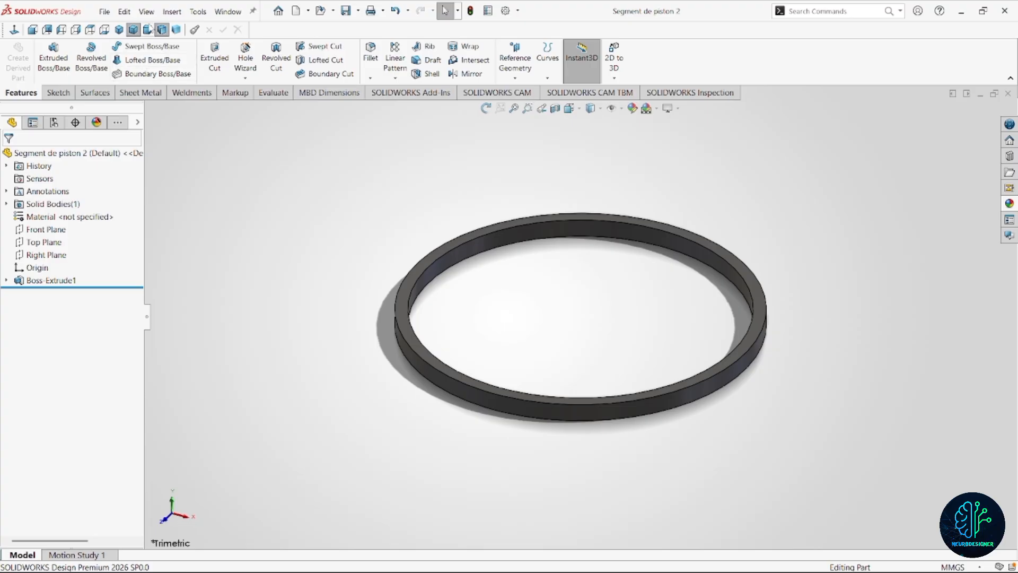
Create a new part document and start a sketch on the Front Plane.
{"action": "left_click", "coordinate": [105, 12]}
{"action": "left_click", "coordinate": [119, 28]}
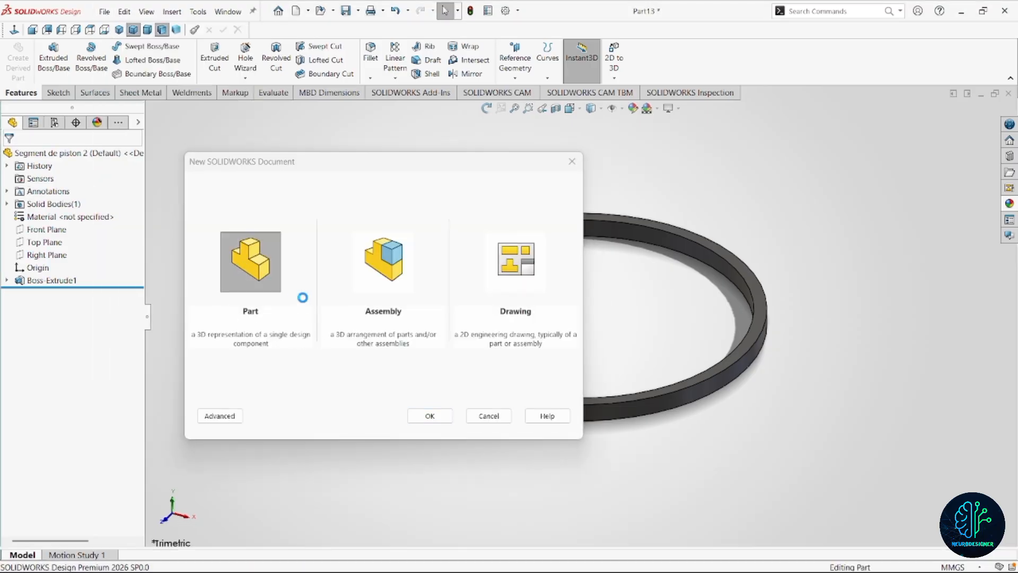
{"action": "left_click", "coordinate": [52, 217]}
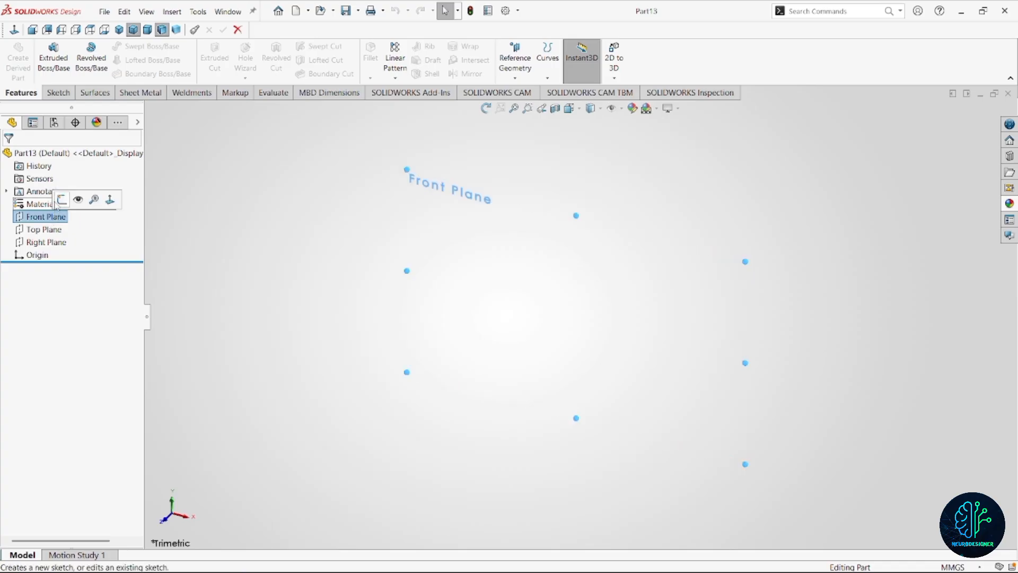
{"action": "left_click", "coordinate": [61, 200]}
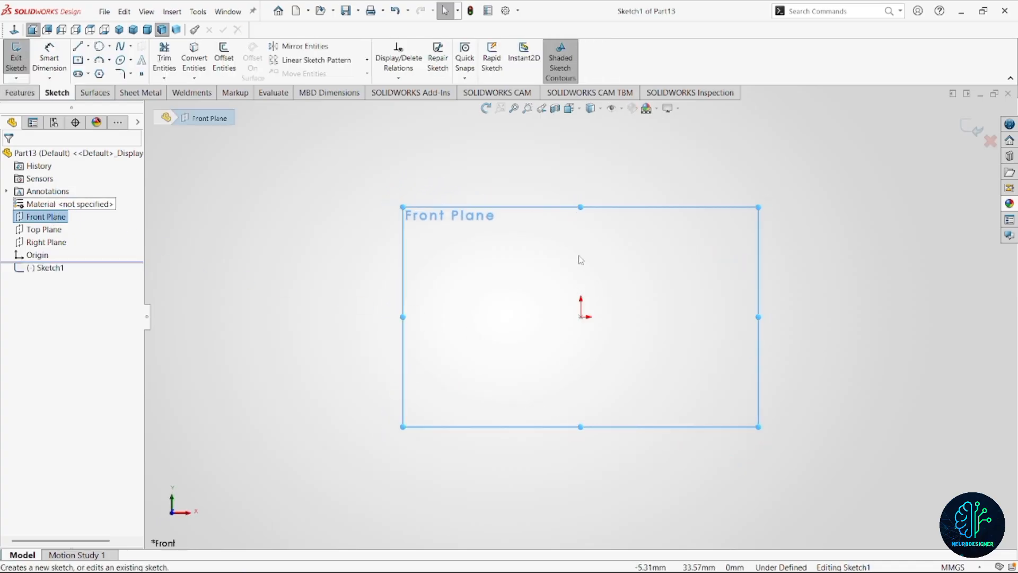
Sketch a vertical line about 98 mm long and a horizontal line about 121 mm long, crossing at the origin.
{"action": "key", "text": "l"}
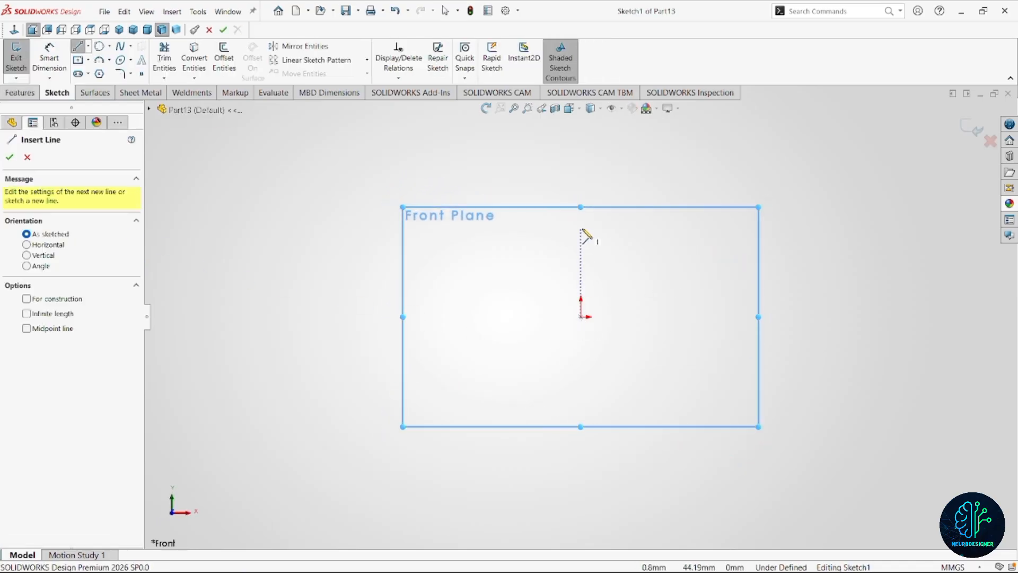
{"action": "mouse_move", "coordinate": [582, 229]}
{"action": "left_mouse_down"}
{"action": "mouse_move", "coordinate": [575, 448]}
{"action": "mouse_move", "coordinate": [599, 434]}
{"action": "mouse_move", "coordinate": [582, 425]}
{"action": "left_mouse_up"}
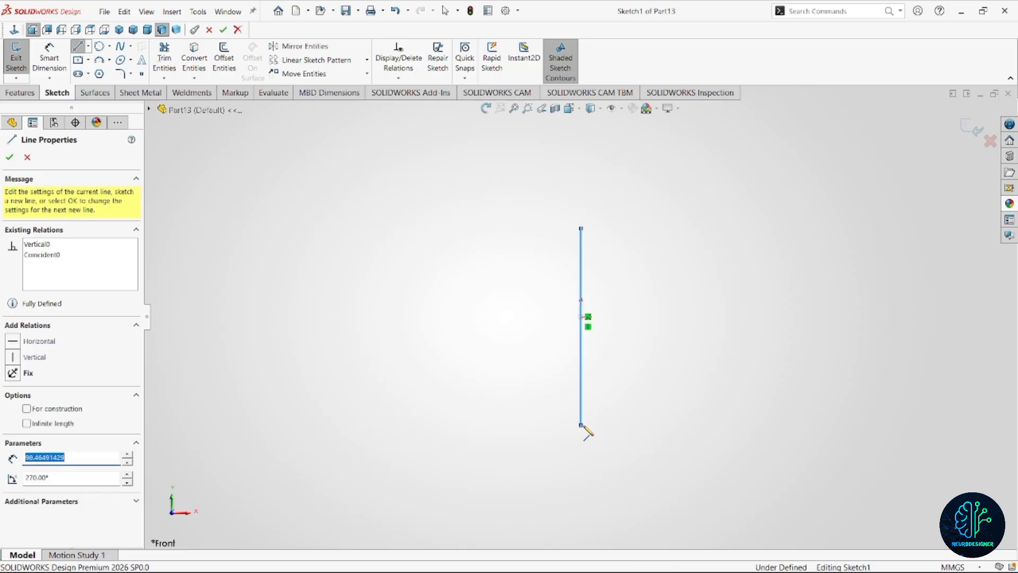
{"action": "key", "text": "Escape"}
{"action": "key", "text": "l"}
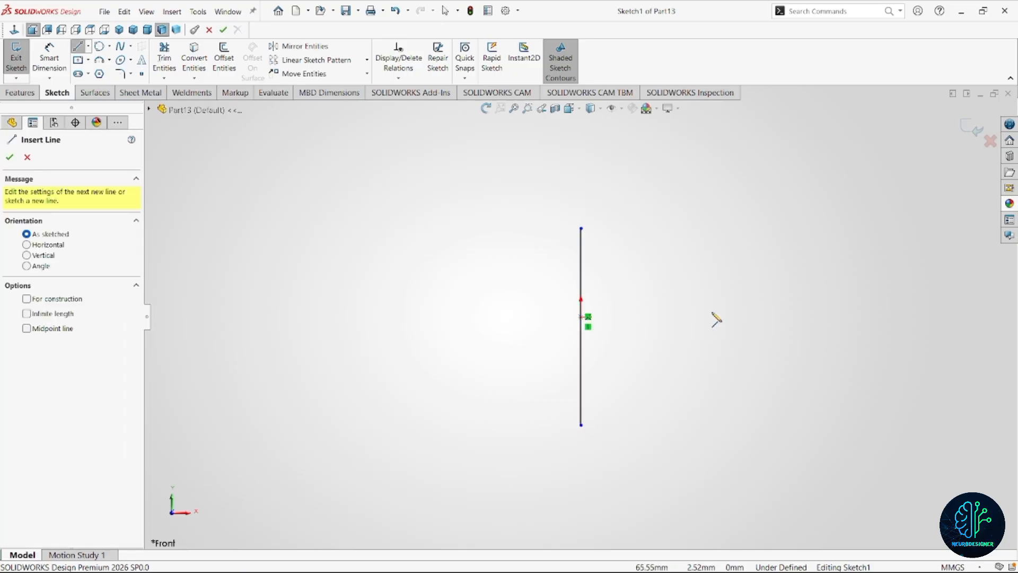
{"action": "left_click_drag", "start_coordinate": [706, 317], "coordinate": [465, 316]}
{"action": "key", "text": "Escape"}
Convert the horizontal and vertical lines through the origin to construction geometry.
{"action": "left_click", "coordinate": [552, 317]}
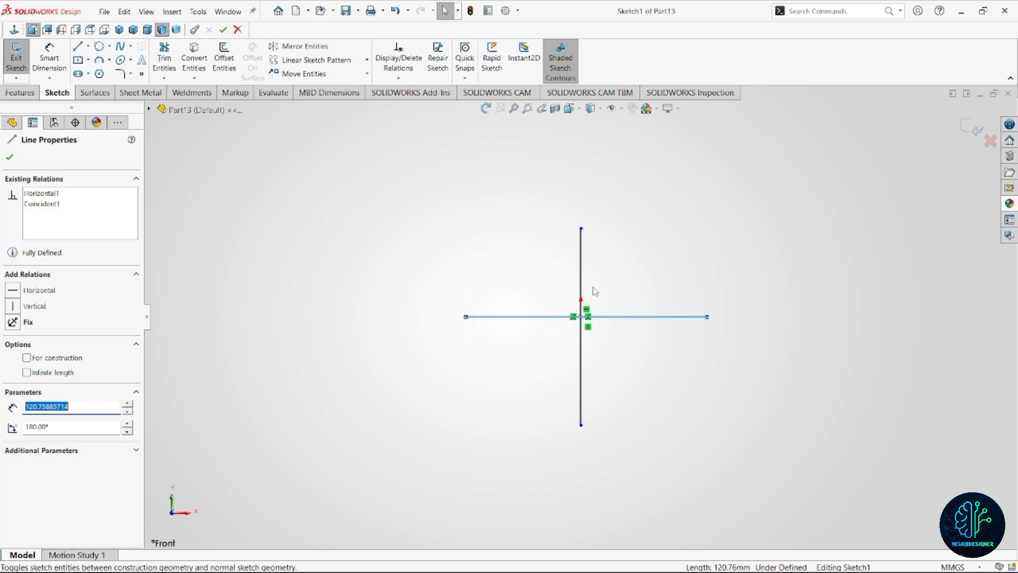
{"action": "left_click", "coordinate": [584, 291], "text": "ctrl"}
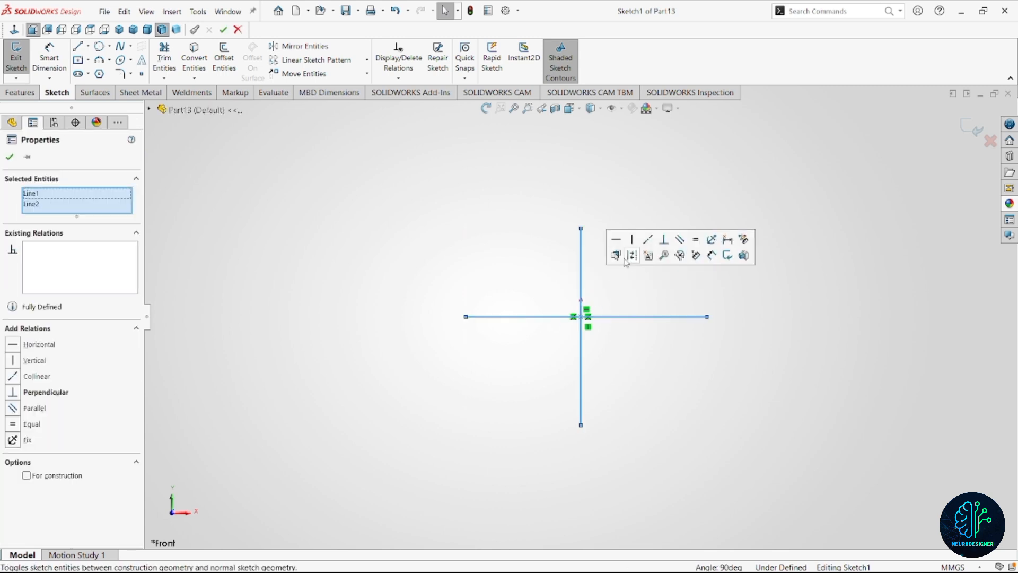
{"action": "left_click", "coordinate": [629, 256]}
{"action": "left_click", "coordinate": [658, 283]}
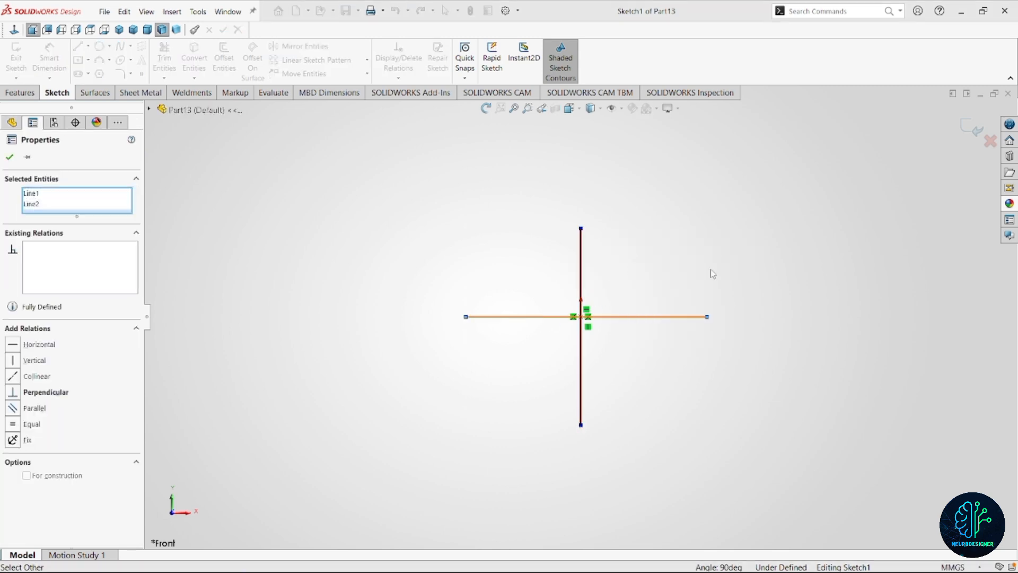
{"action": "left_click", "coordinate": [581, 292], "text": "ctrl"}
{"action": "left_click", "coordinate": [636, 257]}
{"action": "left_click", "coordinate": [603, 335]}
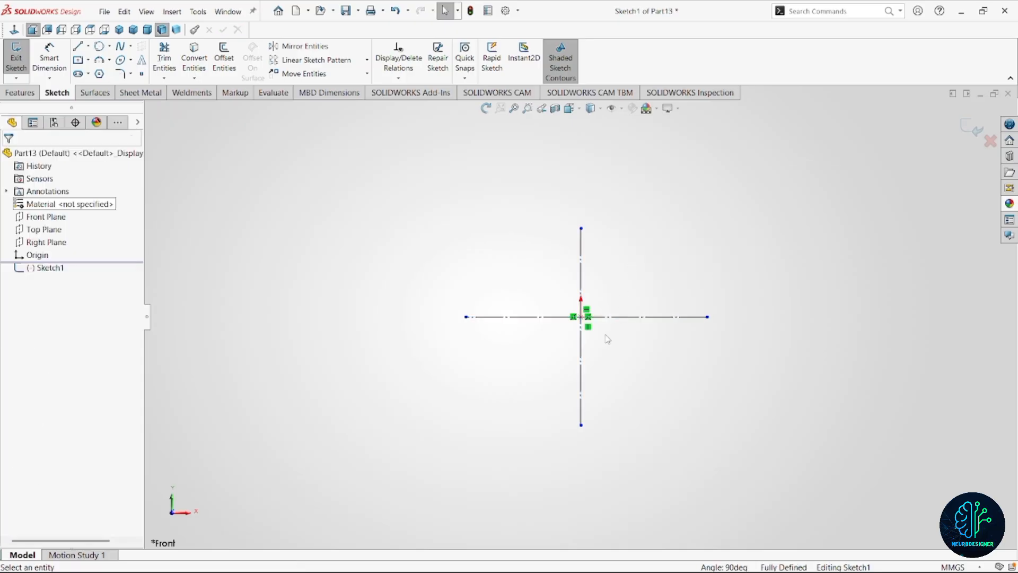
Sketch a circle of about 23 mm radius centred on the lower end of the vertical centreline.
{"action": "scroll", "coordinate": [605, 329], "scroll_direction": "down", "scroll_amount": 2}
{"action": "mouse_move", "coordinate": [663, 369]}
{"action": "right_mouse_down"}
{"action": "mouse_move", "coordinate": [602, 380]}
{"action": "mouse_move", "coordinate": [714, 412]}
{"action": "right_mouse_up"}
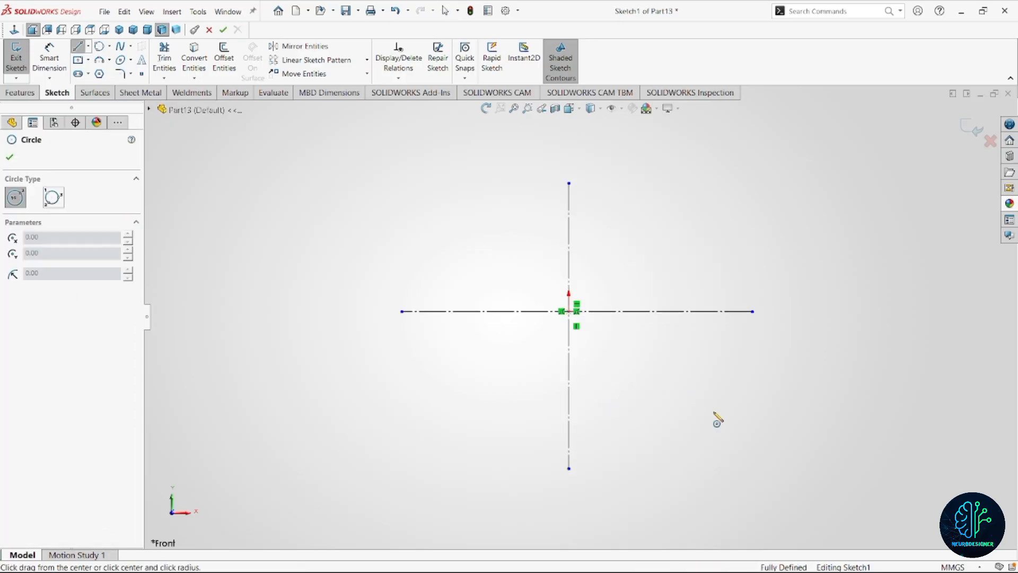
{"action": "scroll", "coordinate": [626, 455], "scroll_direction": "up", "scroll_amount": 3}
{"action": "left_click", "coordinate": [573, 405]}
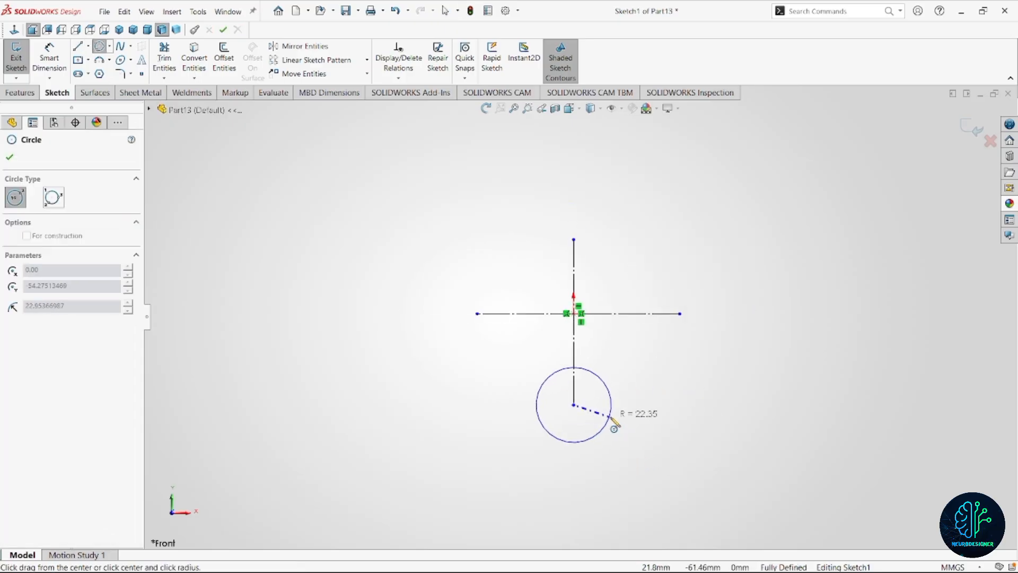
{"action": "left_click", "coordinate": [609, 423]}
Sketch a centerpoint arc about 84 mm wide above the vertical centreline, centred on the origin.
{"action": "scroll", "coordinate": [589, 297], "scroll_direction": "down", "scroll_amount": 2}
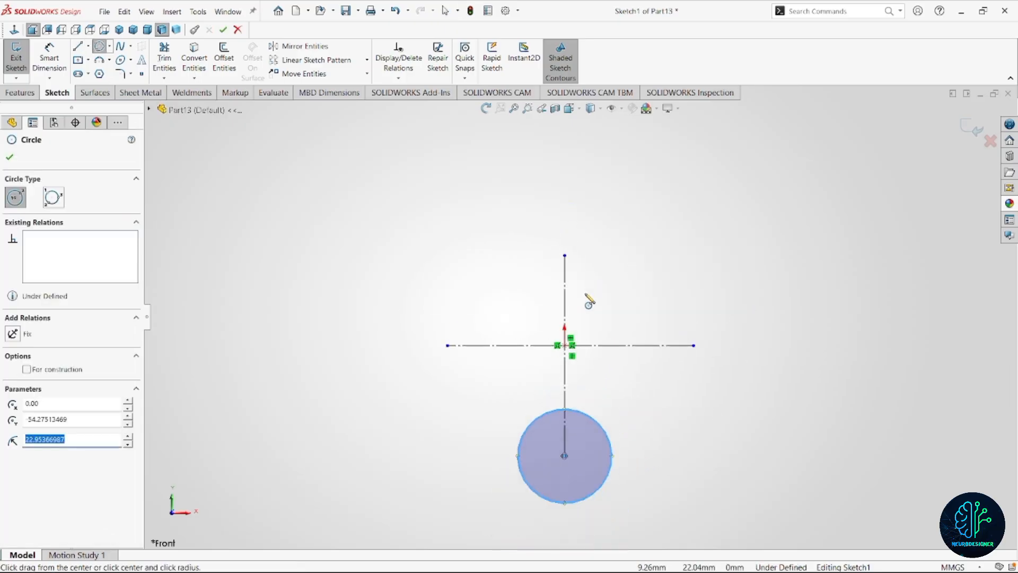
{"action": "left_click", "coordinate": [109, 61]}
{"action": "left_click", "coordinate": [130, 72]}
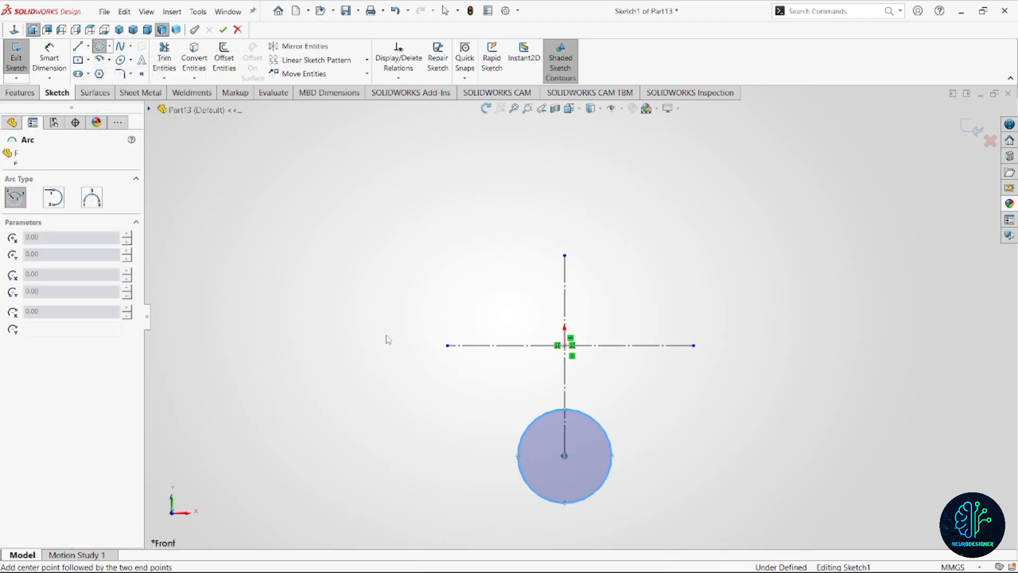
{"action": "left_click", "coordinate": [565, 346]}
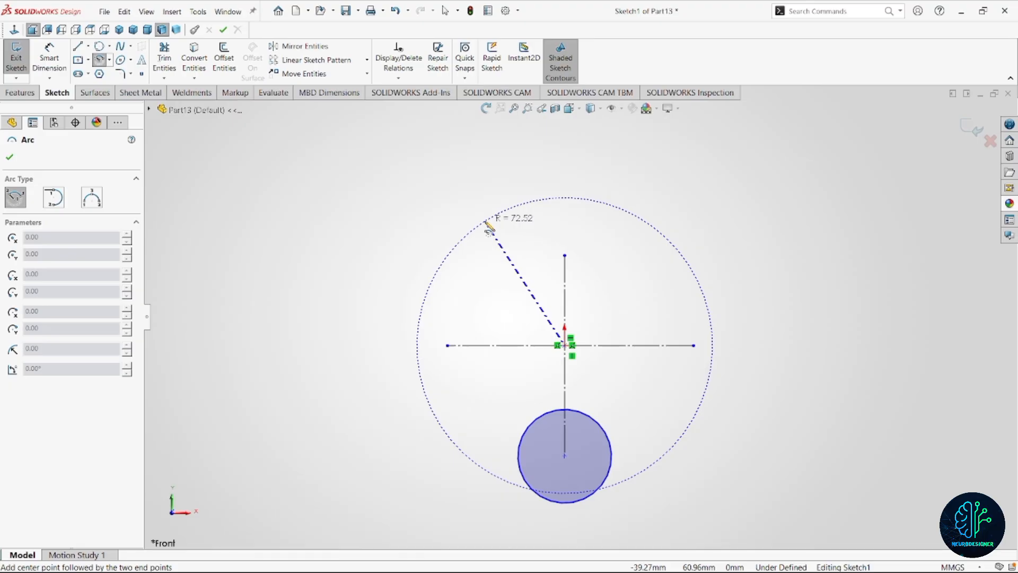
{"action": "left_click", "coordinate": [478, 219]}
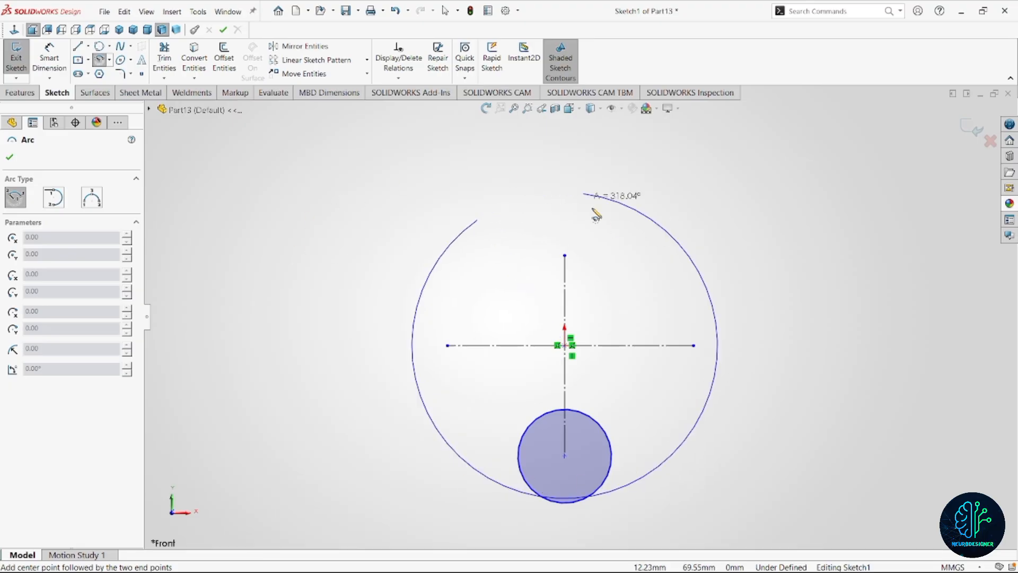
{"action": "left_click", "coordinate": [649, 218]}
{"action": "key", "text": "Escape"}
Add a horizontal relation between the two endpoints of the upper arc.
{"action": "left_click", "coordinate": [478, 219]}
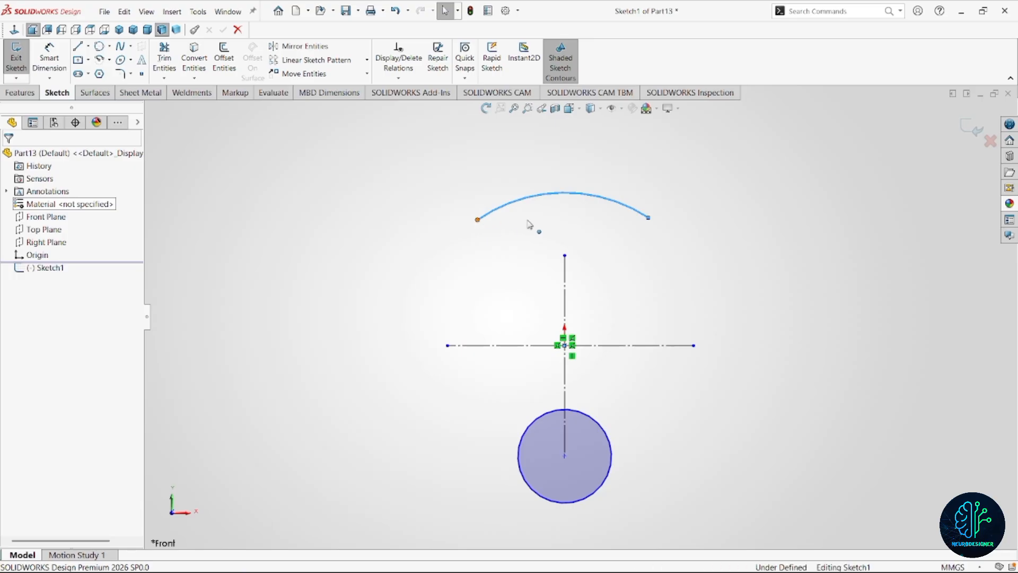
{"action": "left_click", "coordinate": [648, 217], "text": "ctrl"}
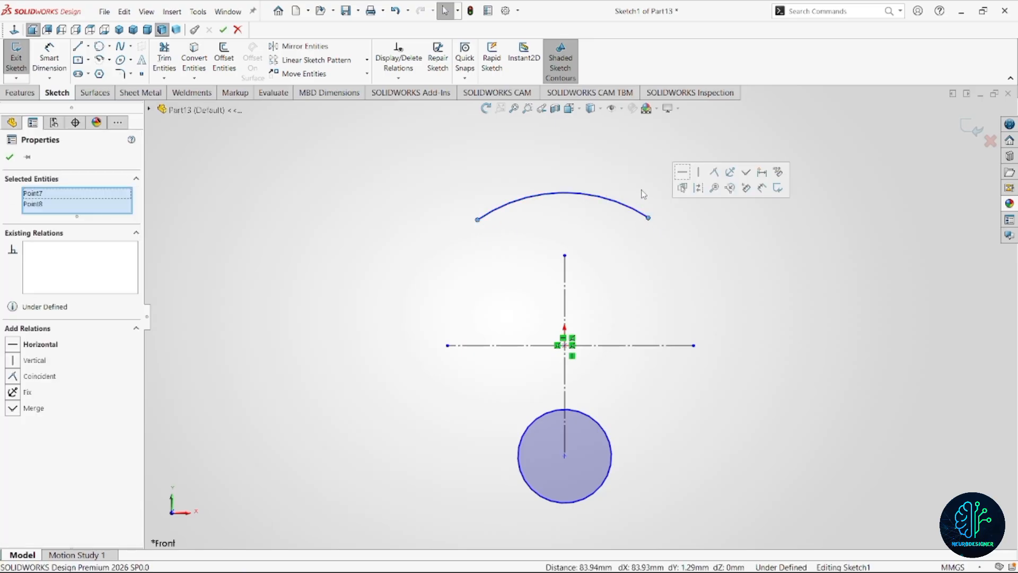
{"action": "left_click", "coordinate": [682, 173]}
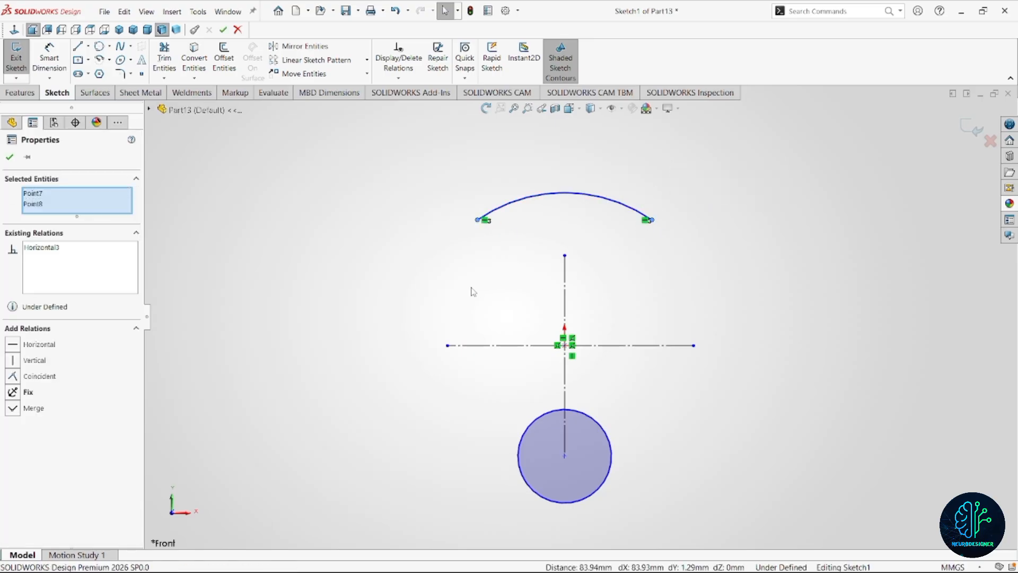
Sketch a line about 126 mm long from the left end of the arc down to the left side of the circle.
{"action": "key", "text": "l"}
{"action": "left_click", "coordinate": [478, 219]}
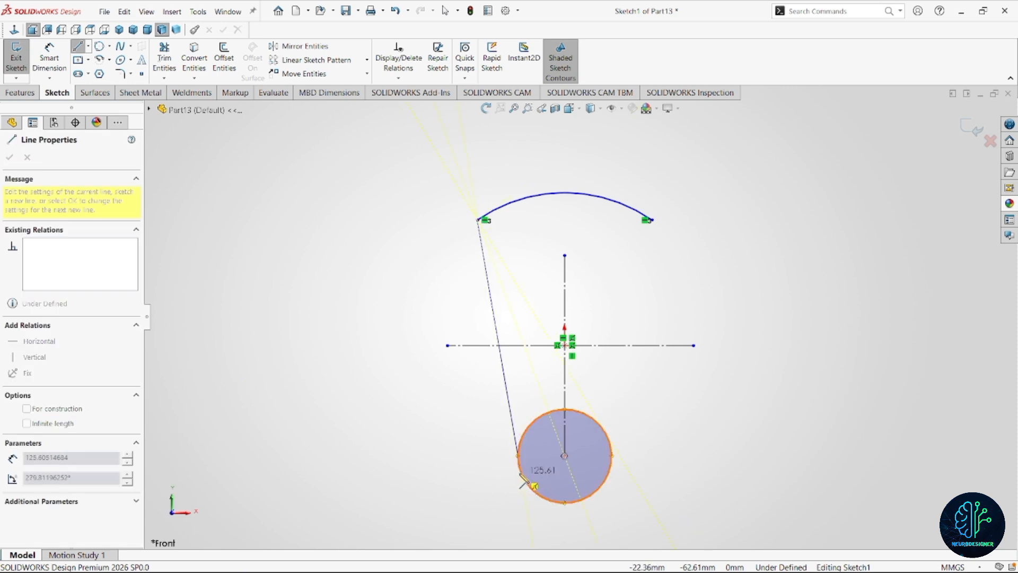
{"action": "left_click", "coordinate": [521, 471]}
{"action": "key", "text": "Escape"}
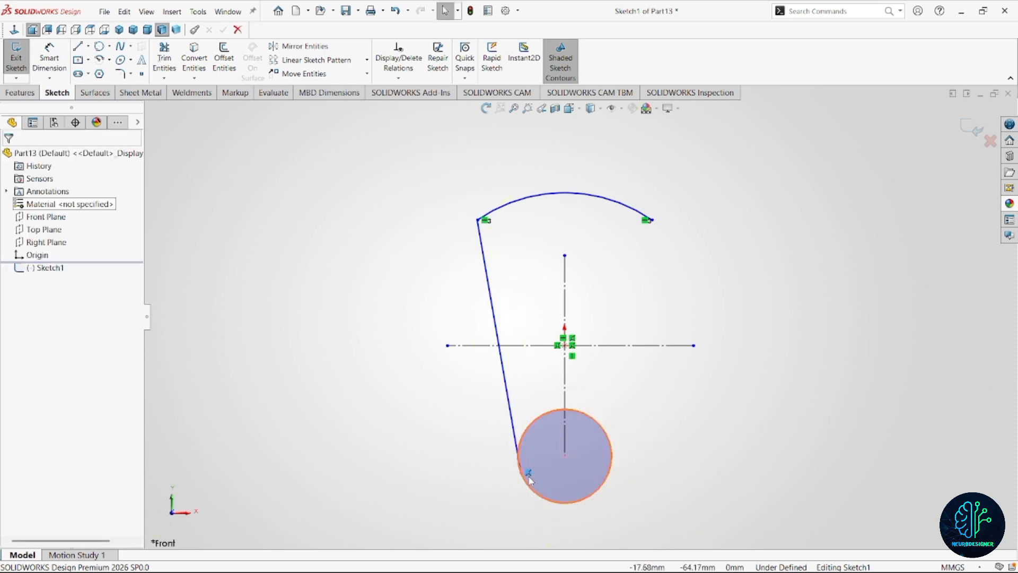
Make the slanted side line tangent to the lower circle.
{"action": "left_click", "coordinate": [513, 440]}
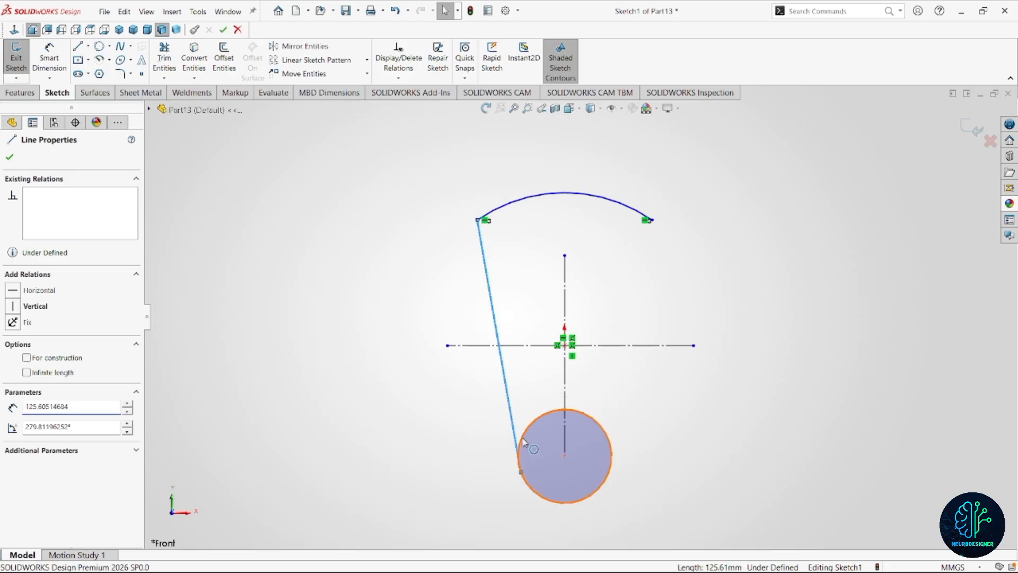
{"action": "left_click", "coordinate": [522, 446], "text": "ctrl"}
{"action": "left_click", "coordinate": [556, 391]}
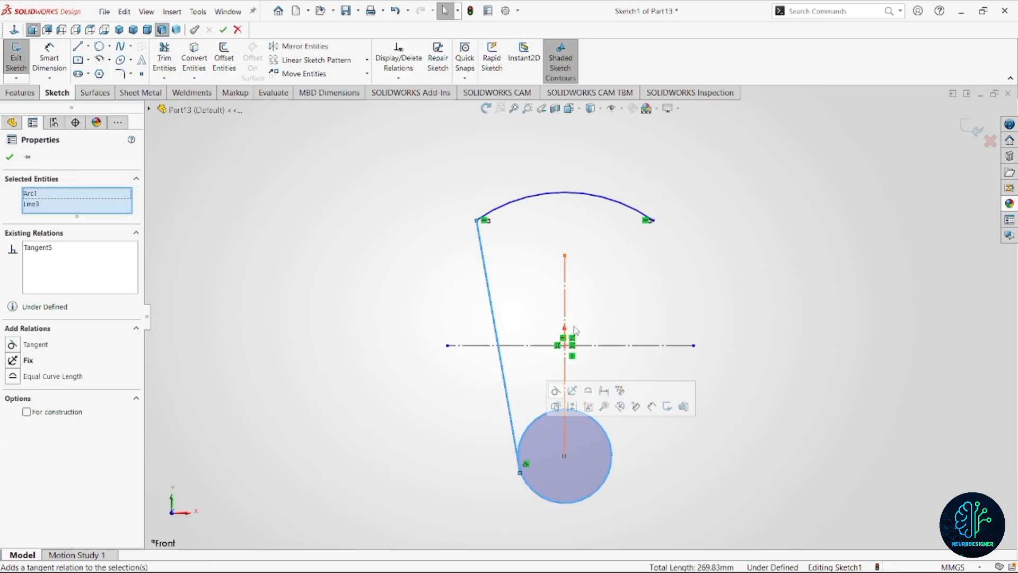
Mirror the slanted side line about the vertical centreline to create the opposite side.
{"action": "left_click", "coordinate": [463, 317]}
{"action": "left_click_drag", "start_coordinate": [463, 318], "coordinate": [385, 326]}
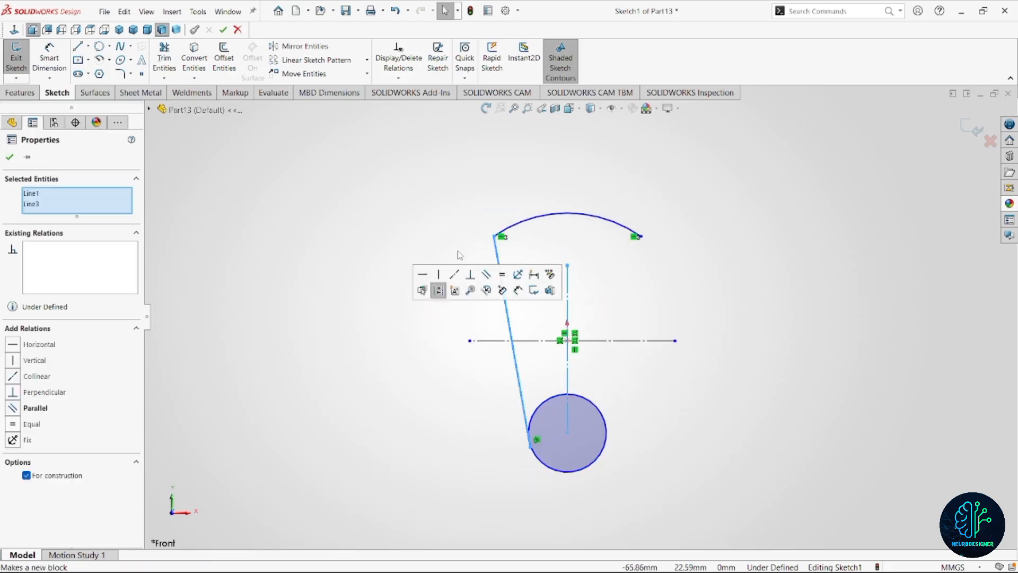
{"action": "left_click", "coordinate": [299, 46]}
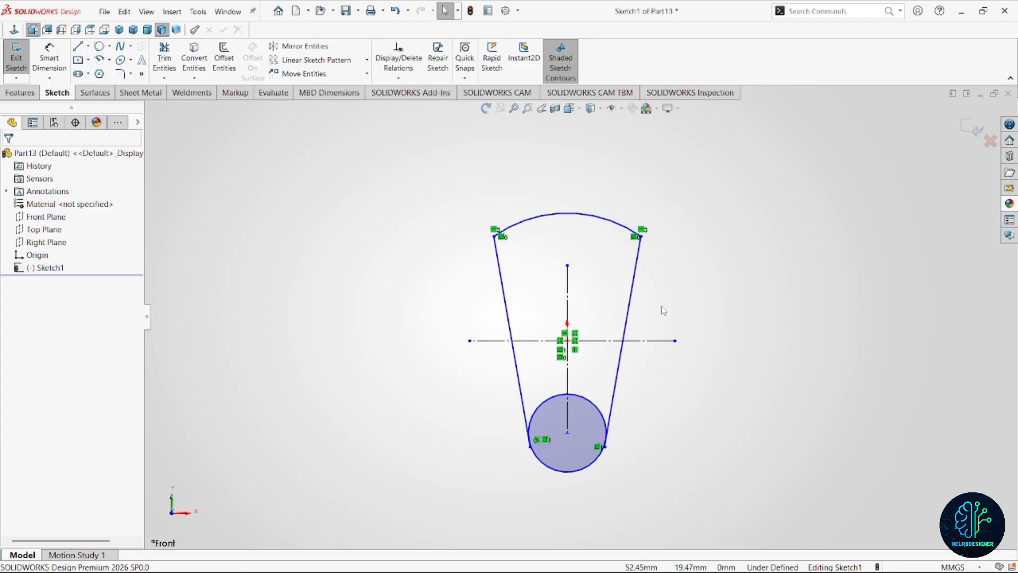
Dimension the angle between the two slanted side lines as 33 degrees.
{"action": "right_click_drag", "start_coordinate": [754, 305], "coordinate": [754, 265]}
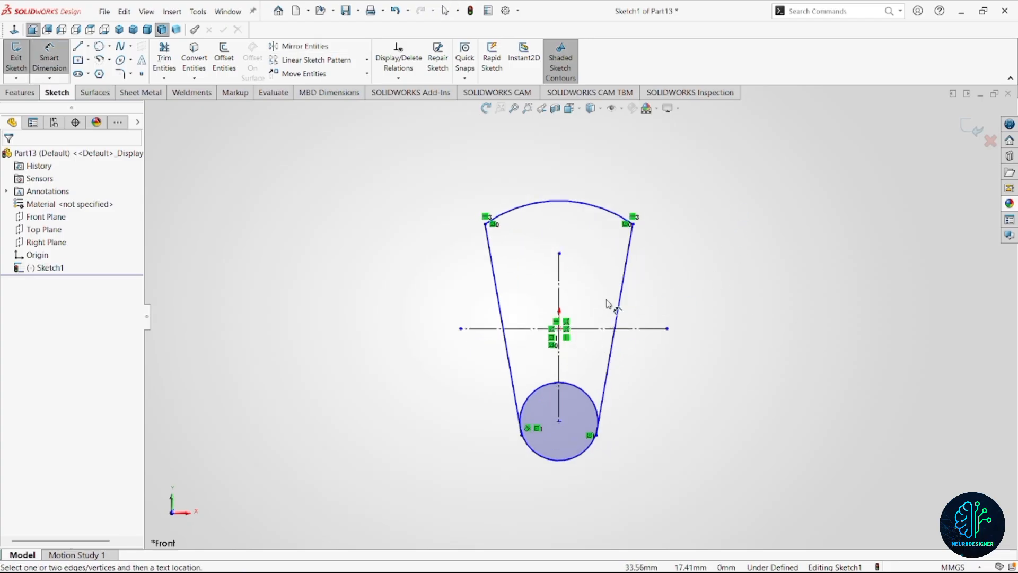
{"action": "left_click", "coordinate": [624, 308]}
{"action": "left_click", "coordinate": [498, 296]}
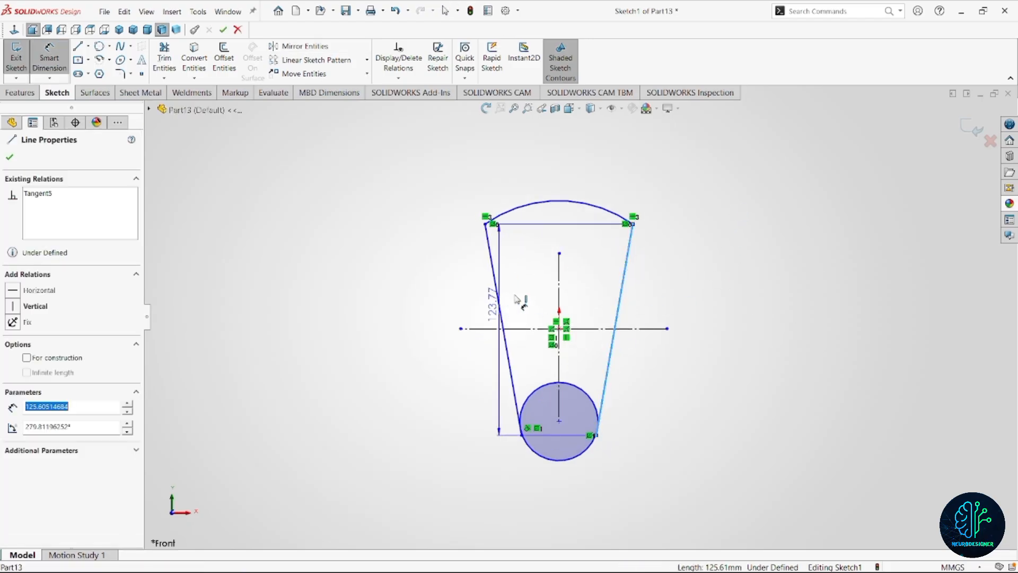
{"action": "left_click", "coordinate": [580, 289]}
{"action": "type", "text": "33"}
{"action": "key", "text": "Return"}
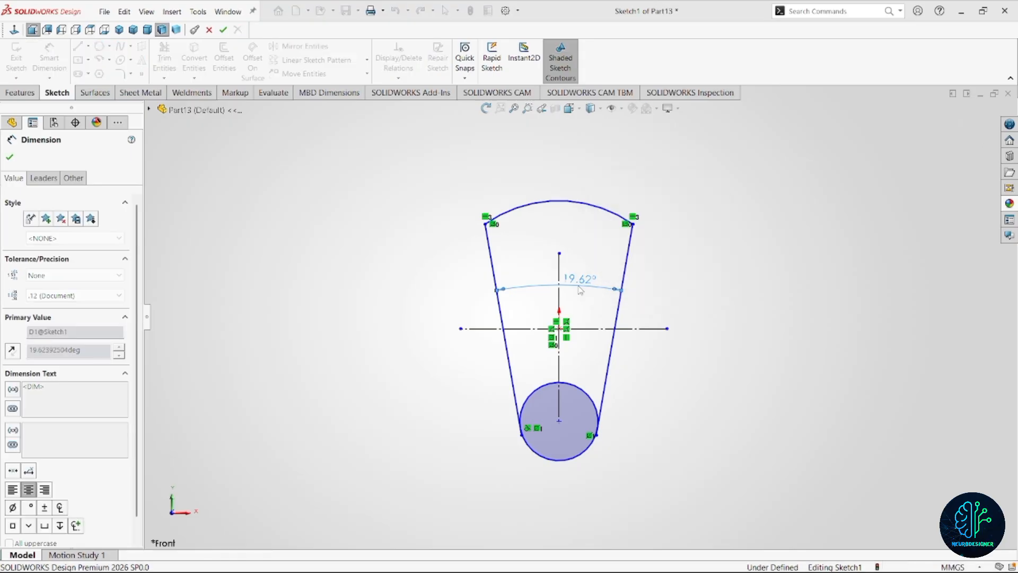
Dimension the upper arc with a radius of 80 mm.
{"action": "scroll", "coordinate": [566, 298], "scroll_direction": "up", "scroll_amount": 3}
{"action": "scroll", "coordinate": [576, 297], "scroll_direction": "down", "scroll_amount": 2}
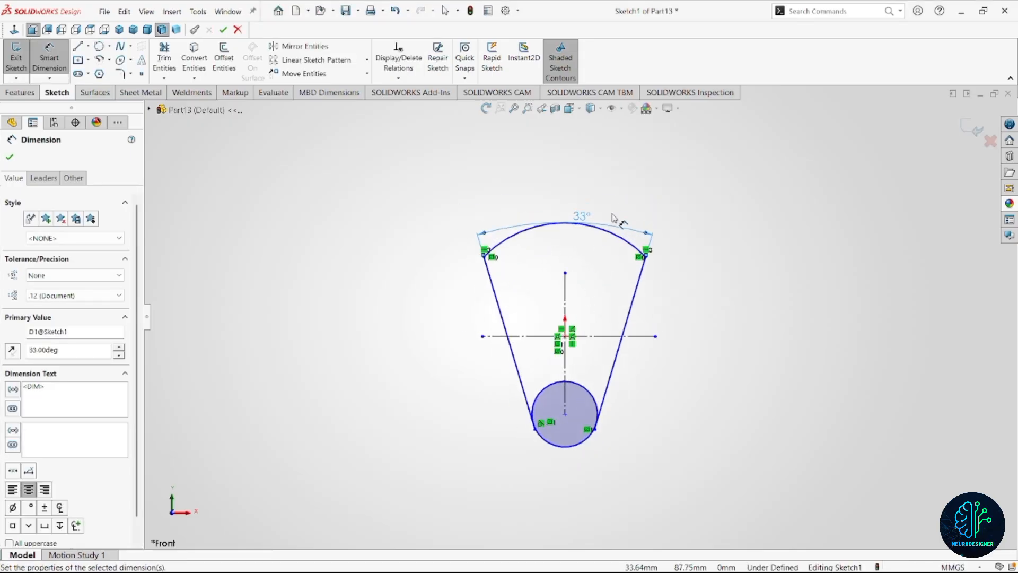
{"action": "left_click", "coordinate": [611, 232]}
{"action": "left_click", "coordinate": [612, 189]}
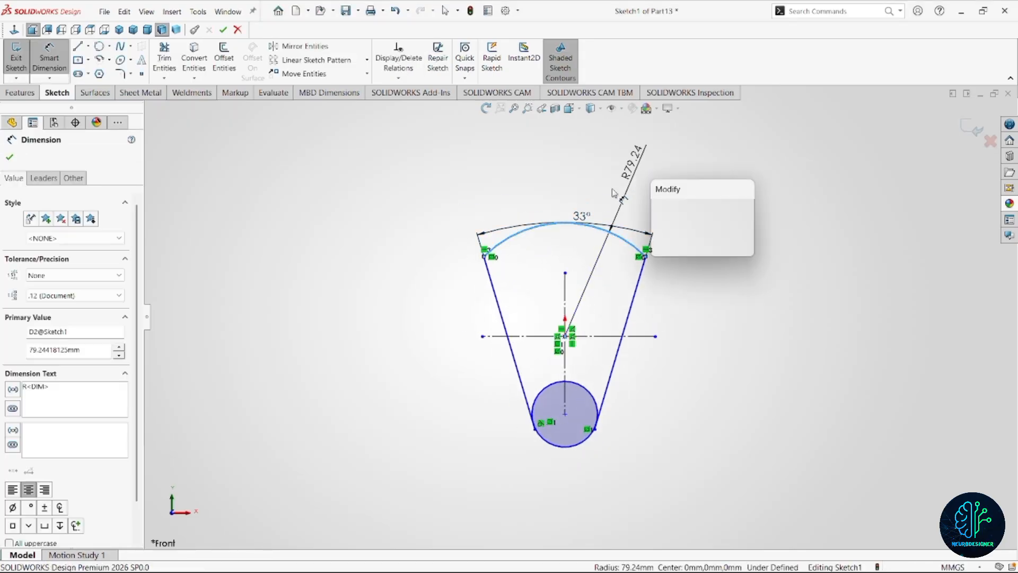
{"action": "type", "text": "80"}
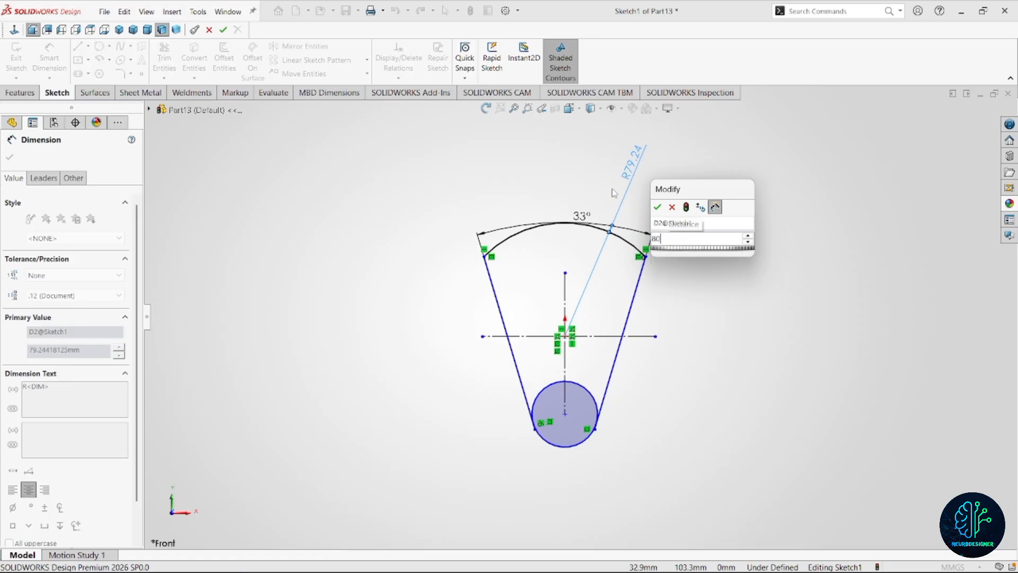
{"action": "key", "text": "Return"}
Dimension the lower circle with a diameter of 72 mm.
{"action": "left_click", "coordinate": [596, 400]}
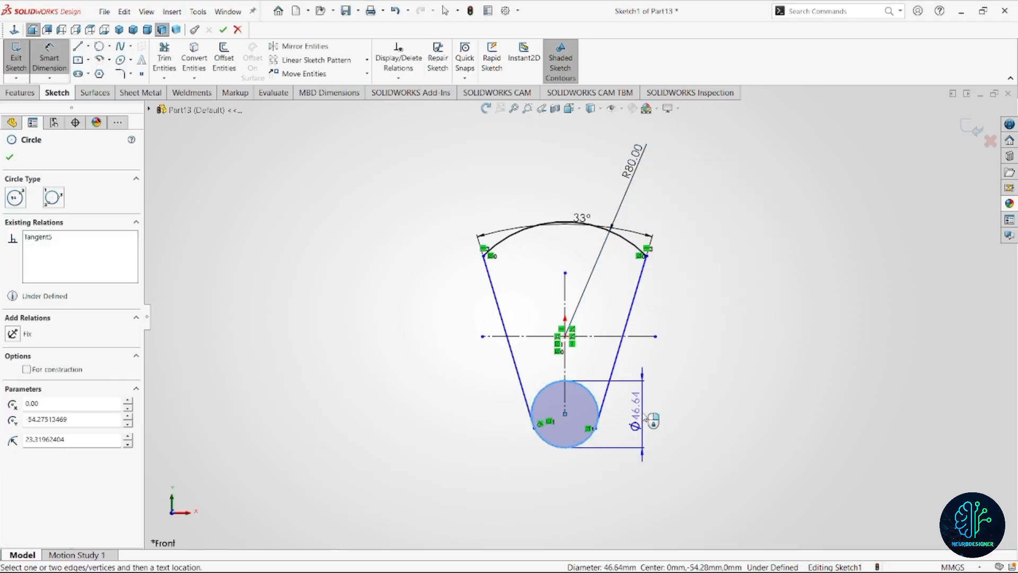
{"action": "left_click", "coordinate": [644, 416]}
{"action": "type", "text": "72"}
{"action": "key", "text": "Return"}
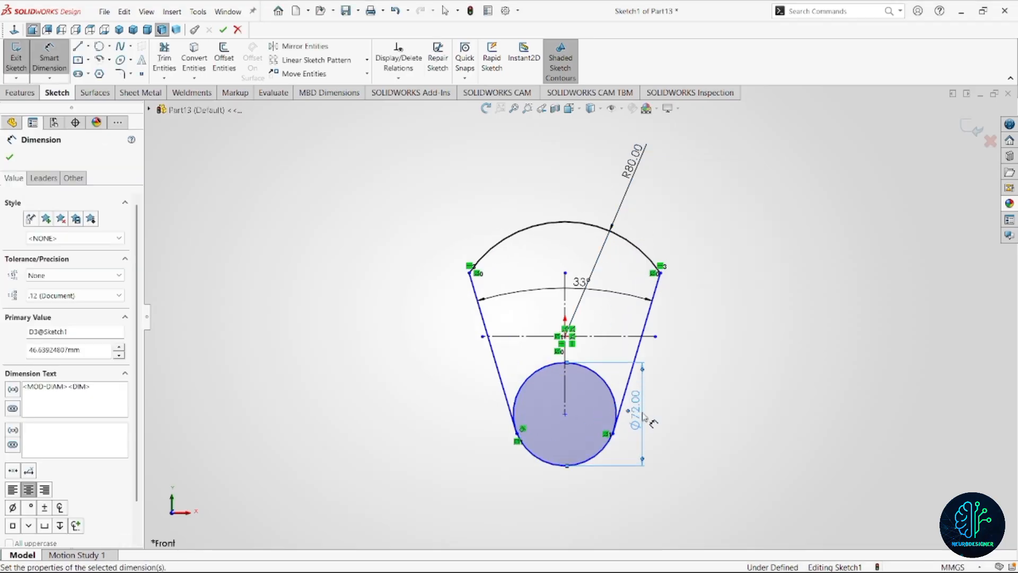
Dimension the distance between the lower circle's centre and the horizontal centreline as 44 mm.
{"action": "left_click", "coordinate": [611, 386]}
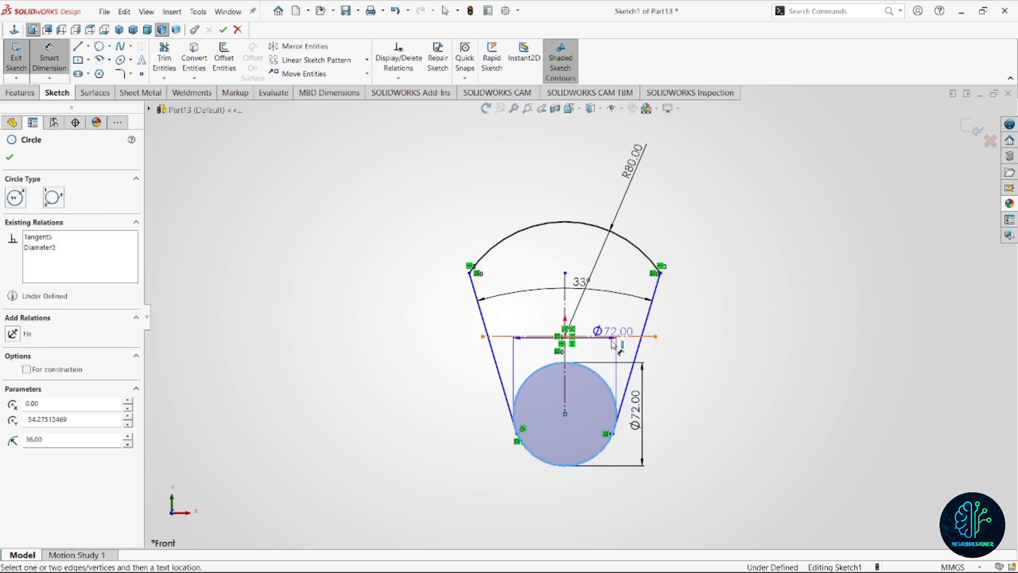
{"action": "left_click", "coordinate": [612, 336]}
{"action": "left_click", "coordinate": [688, 368]}
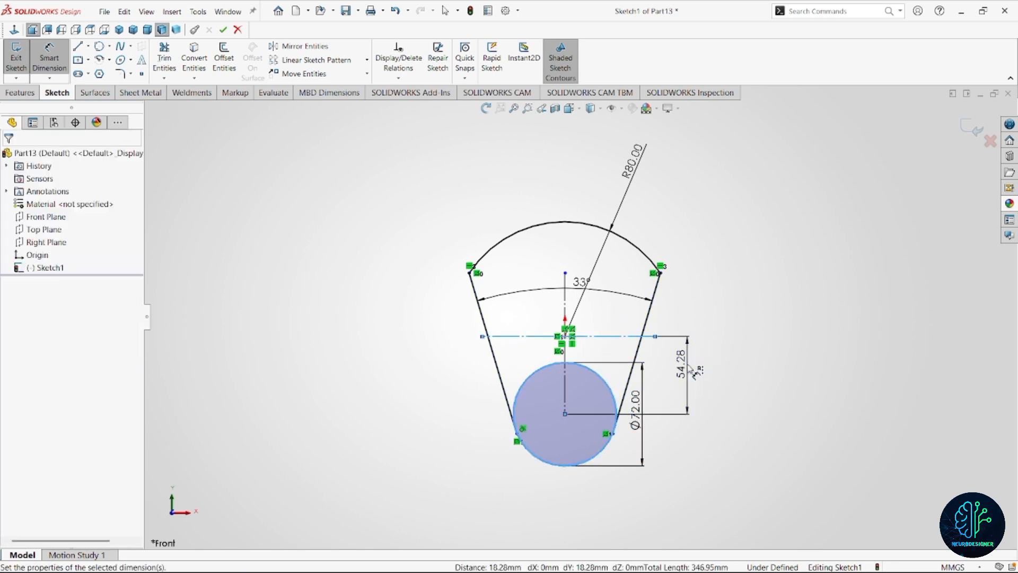
{"action": "type", "text": "44"}
{"action": "key", "text": "Return"}
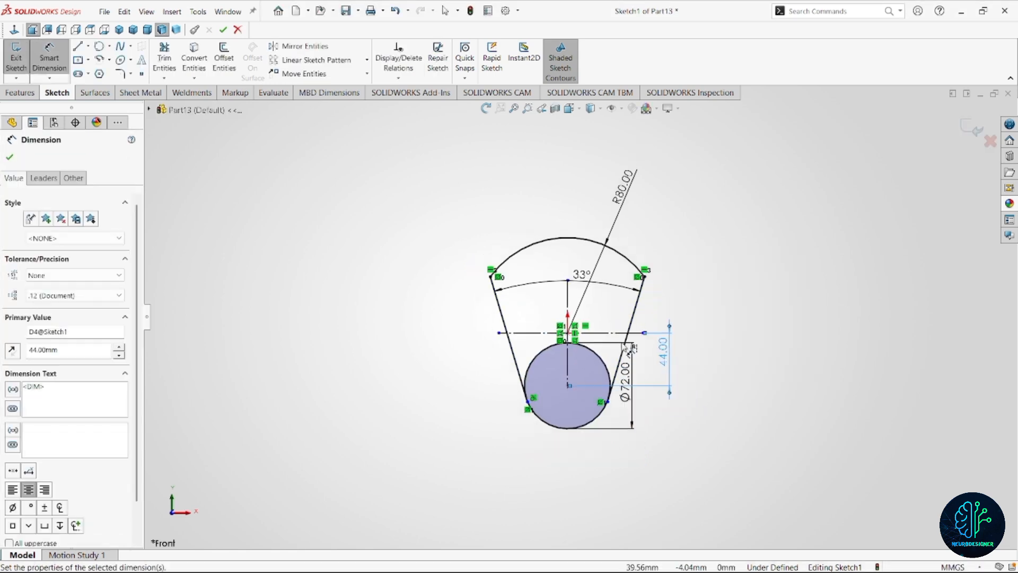
Extrude the web profile 15 mm using both the upper region and the lower circle region as contours.
{"action": "scroll", "coordinate": [612, 350], "scroll_direction": "down", "scroll_amount": 2}
{"action": "left_click", "coordinate": [21, 92]}
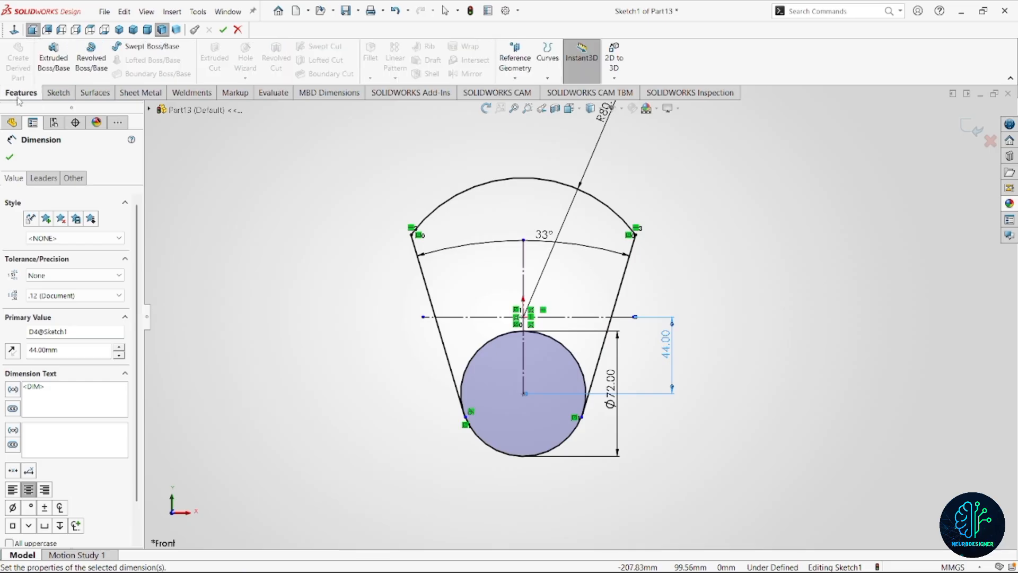
{"action": "left_click", "coordinate": [53, 58]}
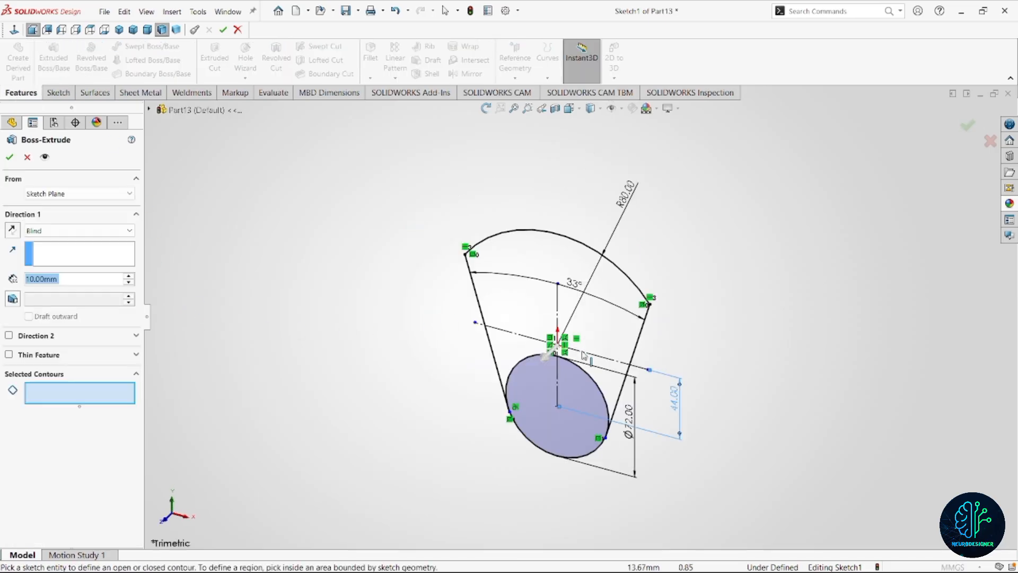
{"action": "left_click", "coordinate": [609, 341]}
{"action": "left_click", "coordinate": [585, 418]}
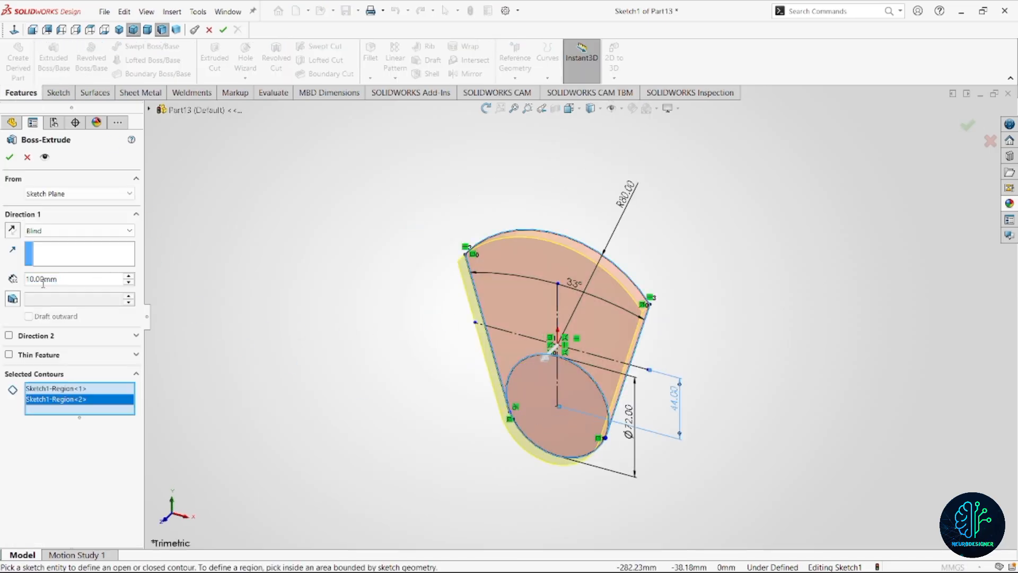
{"action": "type", "text": "15"}
{"action": "key", "text": "Return"}
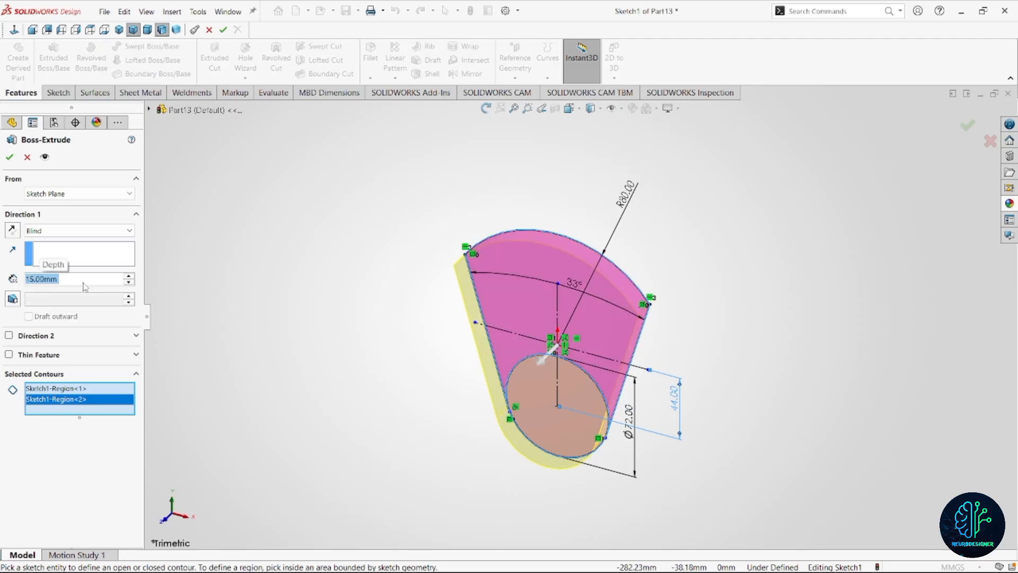
{"action": "left_click", "coordinate": [9, 157]}
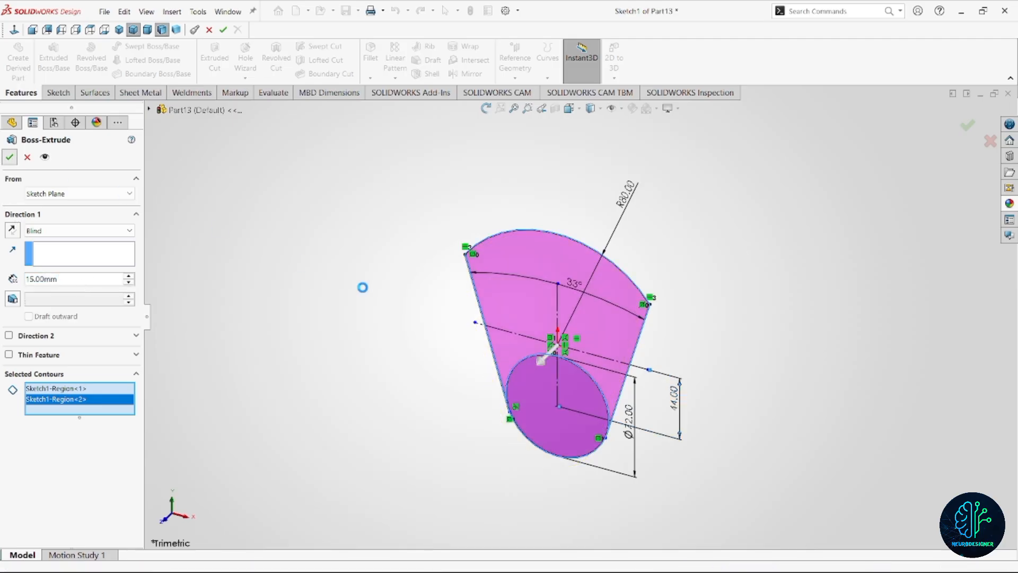
Start a sketch on the web's back face and draw a circle about 45 mm in diameter, centred about 43 mm below the origin.
{"action": "middle_click_drag", "start_coordinate": [569, 358], "coordinate": [509, 424]}
{"action": "left_click", "coordinate": [565, 344]}
{"action": "left_click", "coordinate": [583, 326]}
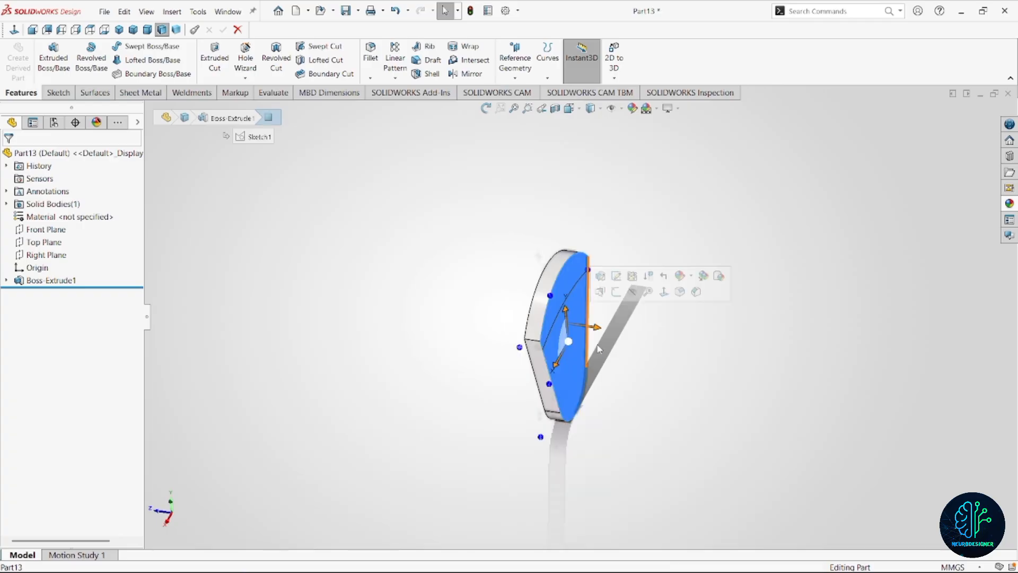
{"action": "left_click", "coordinate": [617, 292]}
{"action": "right_click_drag", "start_coordinate": [724, 425], "coordinate": [793, 425]}
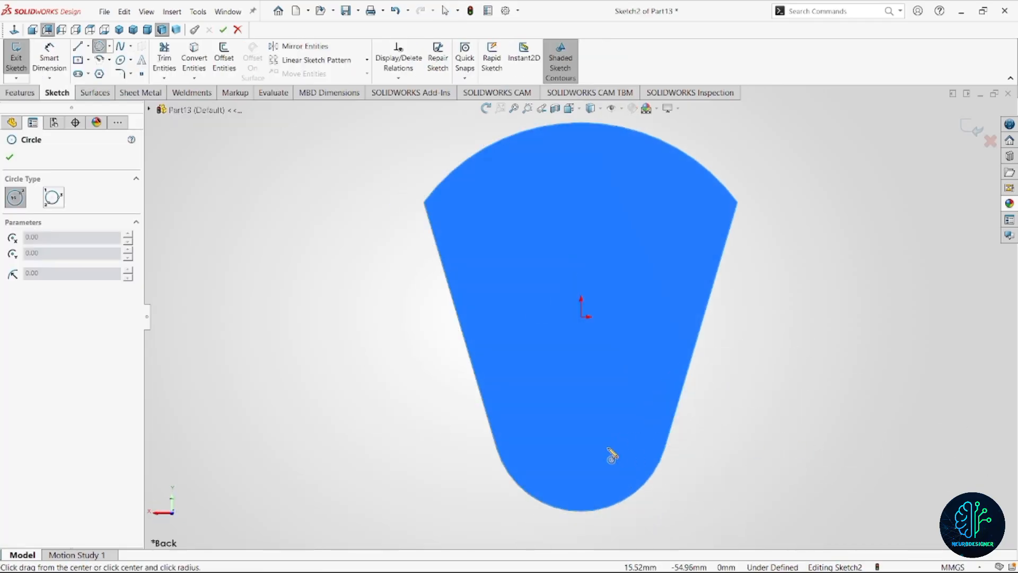
{"action": "left_click", "coordinate": [581, 423]}
{"action": "left_click", "coordinate": [606, 473]}
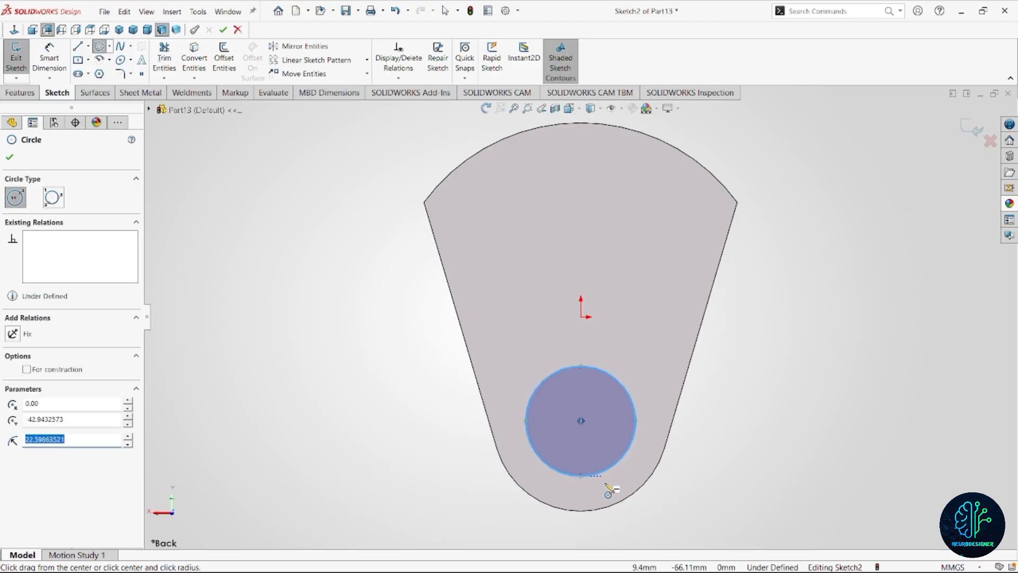
Dimension the circle on the web's back face with a diameter of 54 mm.
{"action": "scroll", "coordinate": [616, 404], "scroll_direction": "up", "scroll_amount": 1}
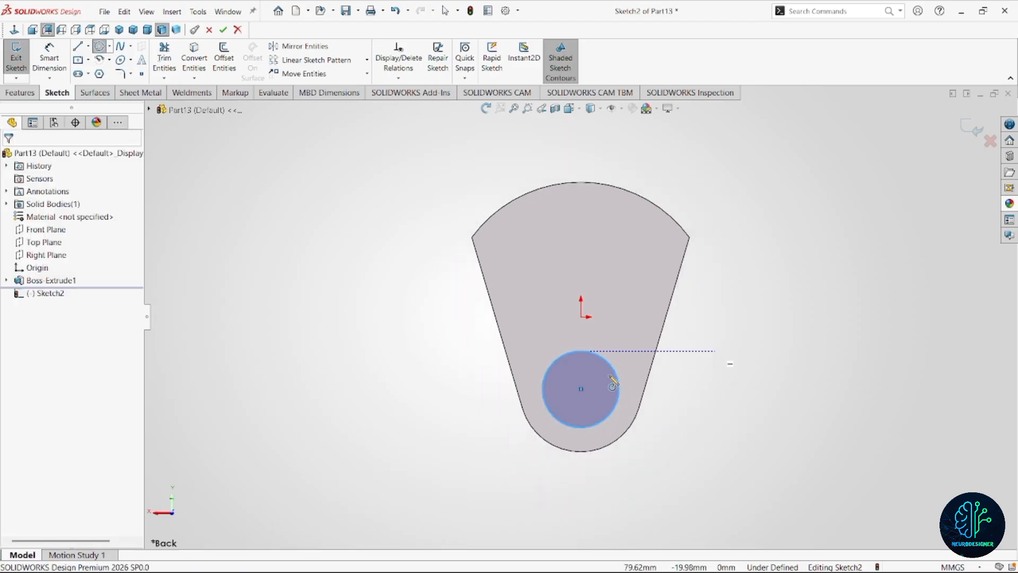
{"action": "right_click_drag", "start_coordinate": [721, 353], "coordinate": [693, 296]}
{"action": "left_click", "coordinate": [619, 388]}
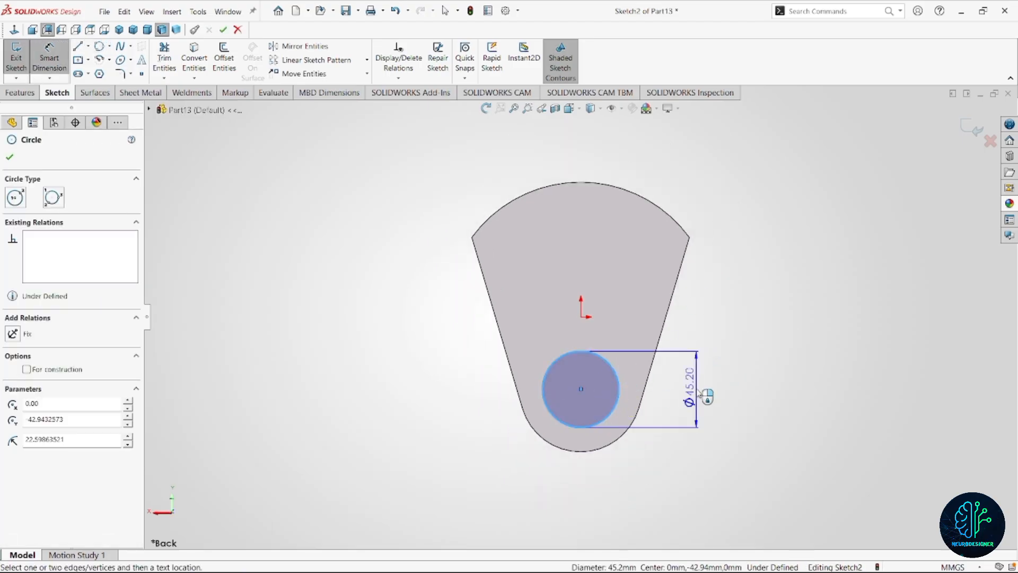
{"action": "left_click", "coordinate": [698, 392]}
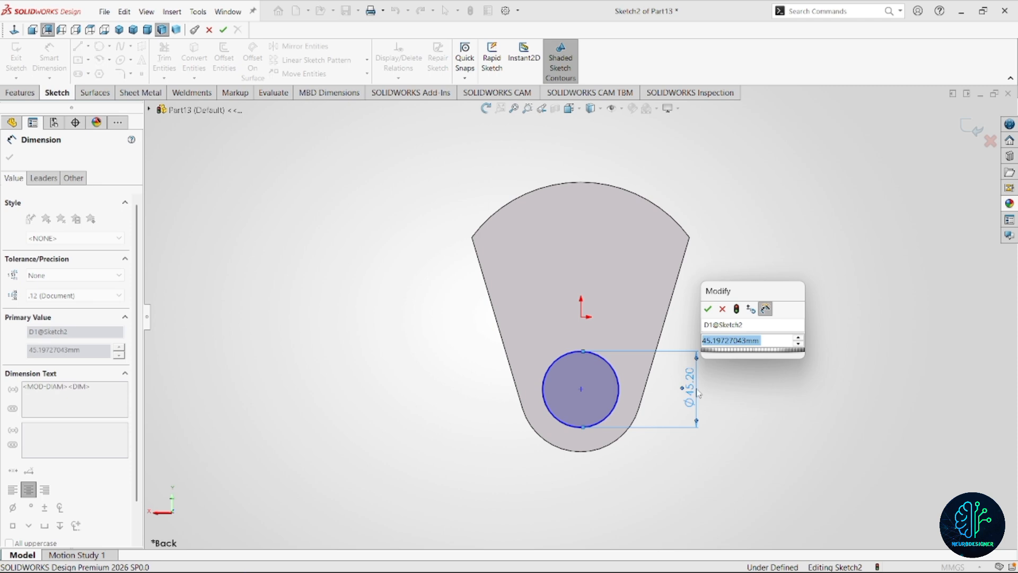
{"action": "type", "text": "54"}
{"action": "key", "text": "Return"}
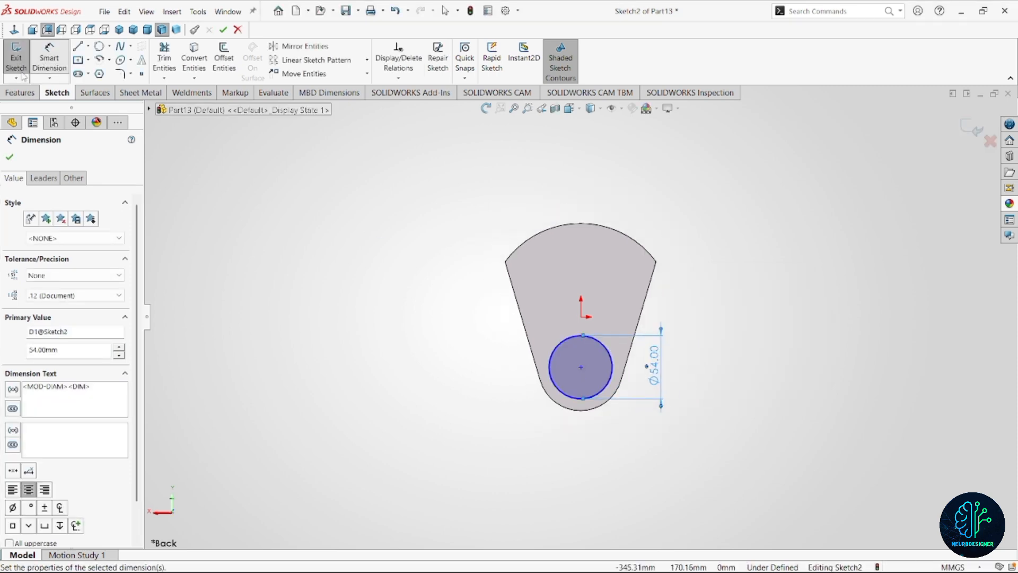
Extrude the 54 mm circle 46 mm outward from the web as a merged boss.
{"action": "left_click", "coordinate": [20, 92]}
{"action": "left_click", "coordinate": [53, 58]}
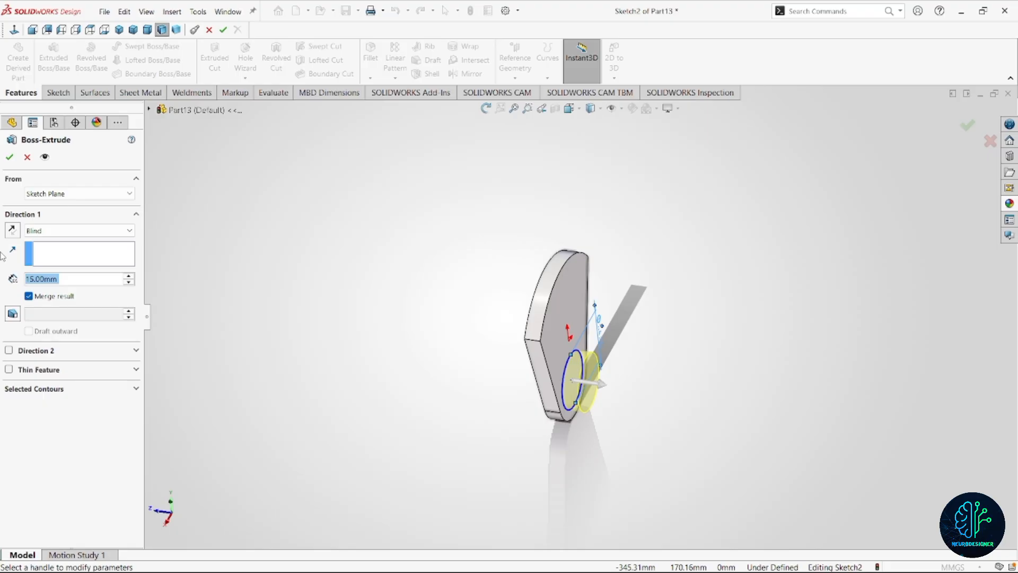
{"action": "type", "text": "46"}
{"action": "key", "text": "Return"}
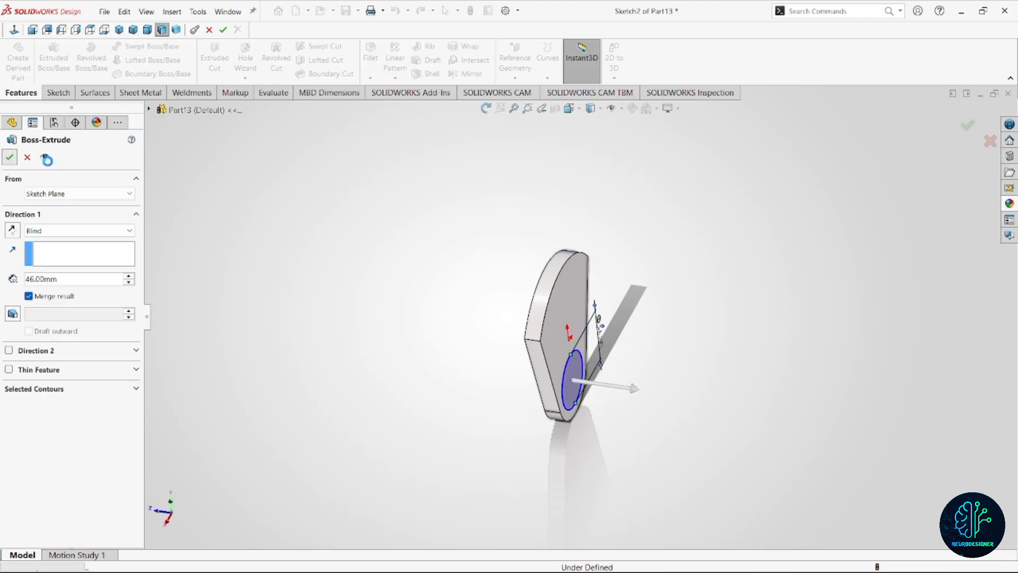
{"action": "left_click", "coordinate": [10, 157]}
Start a sketch on the web's opposite face and draw a circle about 90 mm in diameter centred on the origin.
{"action": "middle_click_drag", "start_coordinate": [641, 352], "coordinate": [505, 293]}
{"action": "left_click", "coordinate": [506, 294]}
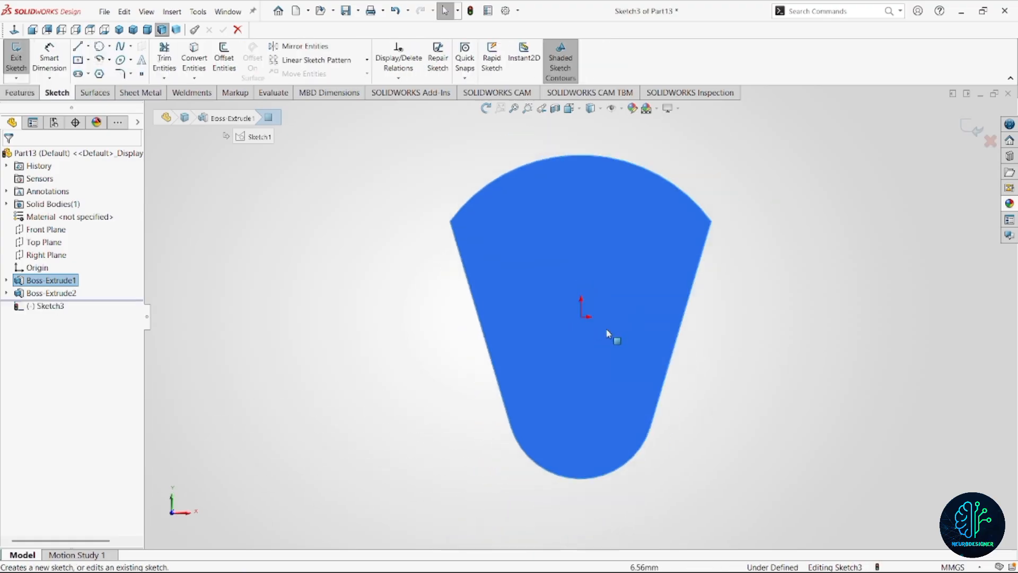
{"action": "mouse_move", "coordinate": [734, 300]}
{"action": "right_mouse_down"}
{"action": "mouse_move", "coordinate": [756, 307]}
{"action": "mouse_move", "coordinate": [781, 299]}
{"action": "right_mouse_up"}
{"action": "left_click", "coordinate": [581, 317]}
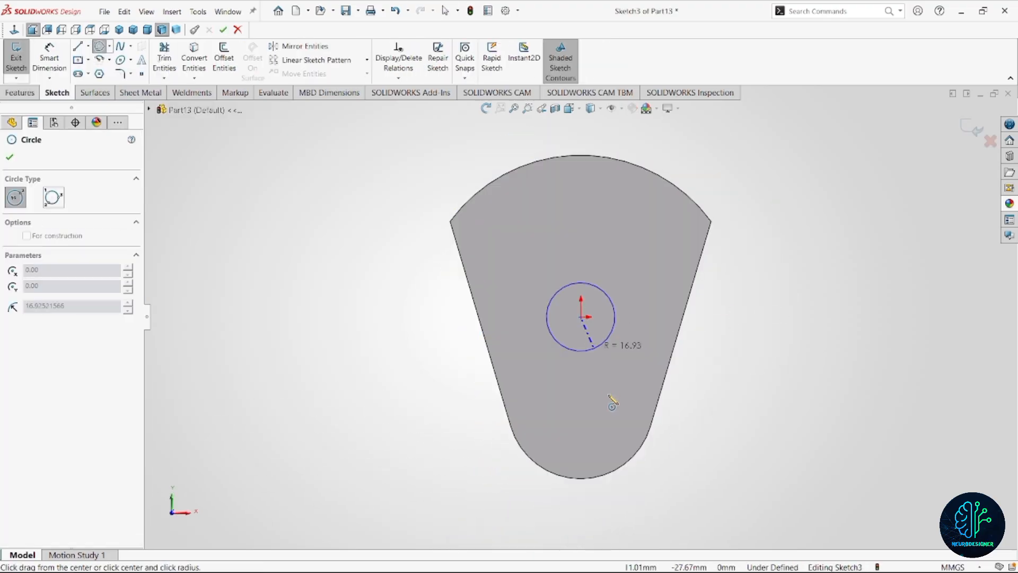
{"action": "left_click", "coordinate": [609, 404]}
Set the origin-centred circle's diameter to 72 mm.
{"action": "right_click_drag", "start_coordinate": [320, 255], "coordinate": [301, 178]}
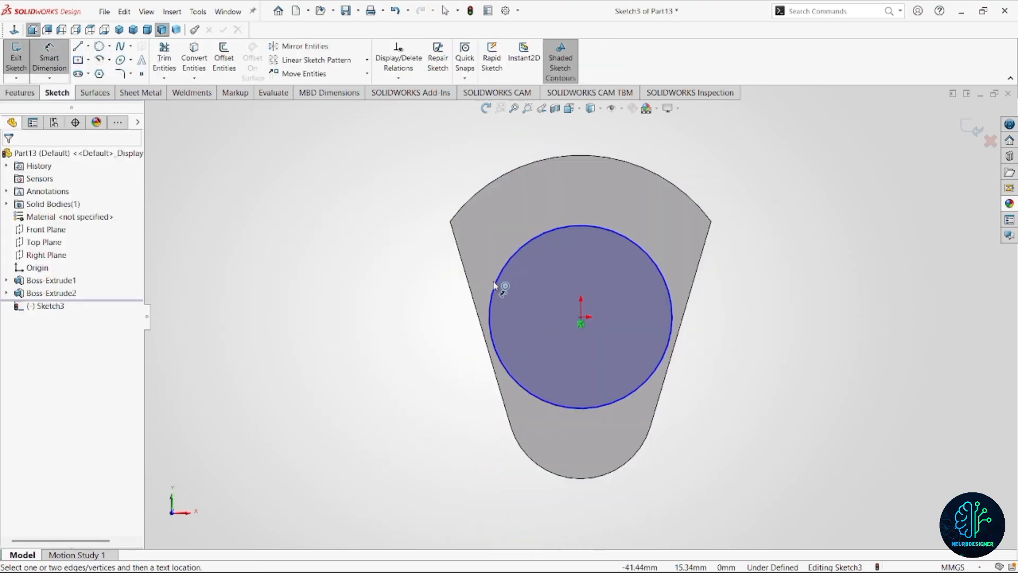
{"action": "left_click", "coordinate": [495, 287]}
{"action": "left_click", "coordinate": [414, 309]}
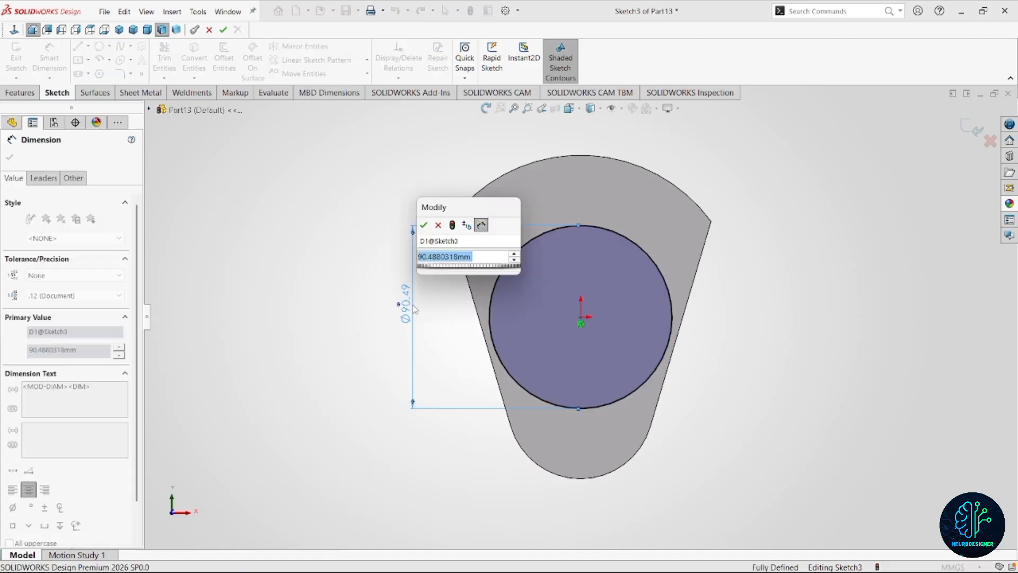
{"action": "type", "text": "72"}
{"action": "key", "text": "Return"}
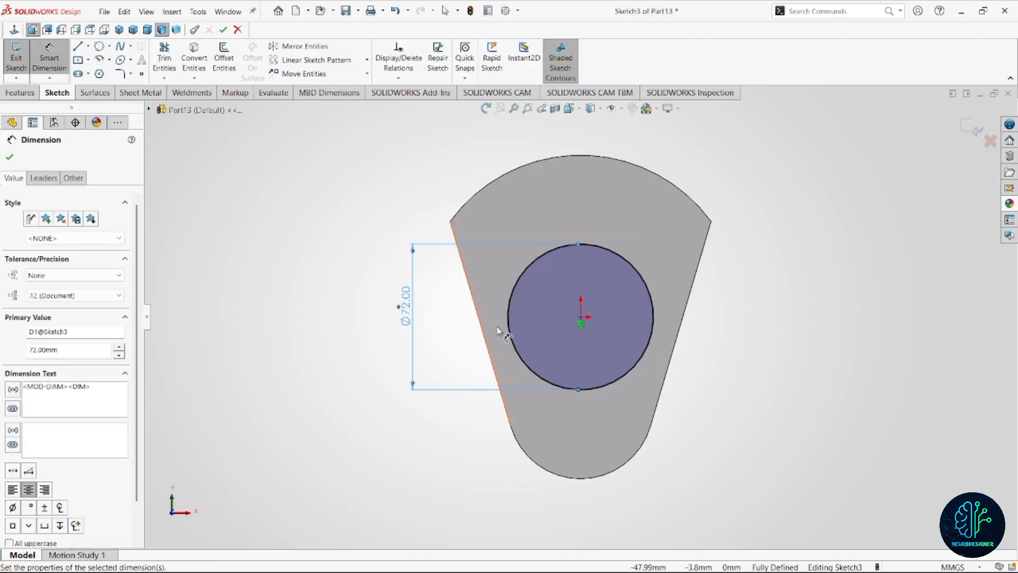
Extrude the 72 mm circle 38 mm outward from the web as a merged boss.
{"action": "left_click", "coordinate": [20, 93]}
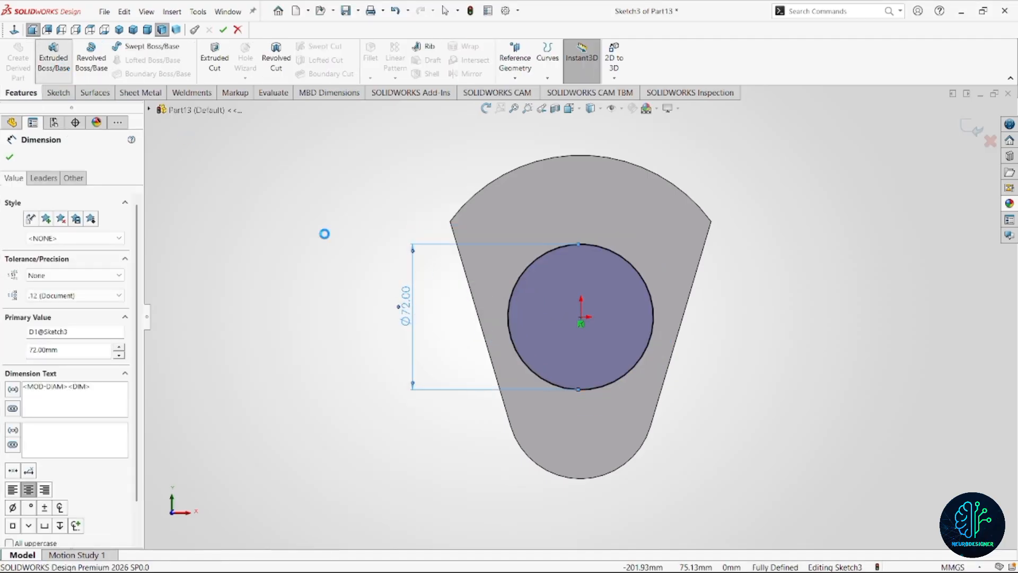
{"action": "mouse_move", "coordinate": [325, 232]}
{"action": "middle_mouse_down"}
{"action": "mouse_move", "coordinate": [518, 364]}
{"action": "mouse_move", "coordinate": [492, 368]}
{"action": "middle_mouse_up"}
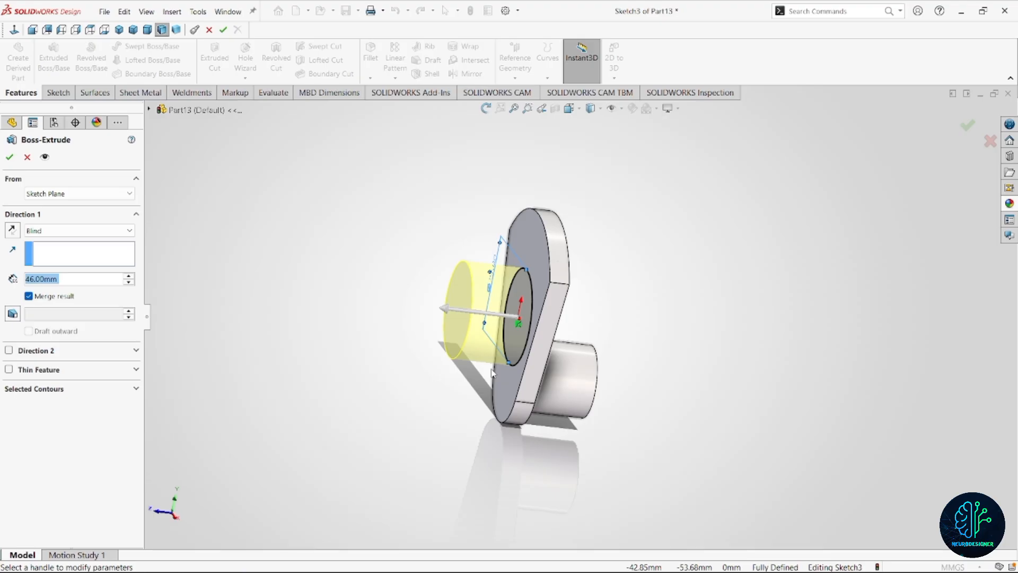
{"action": "type", "text": "38"}
{"action": "key", "text": "Return"}
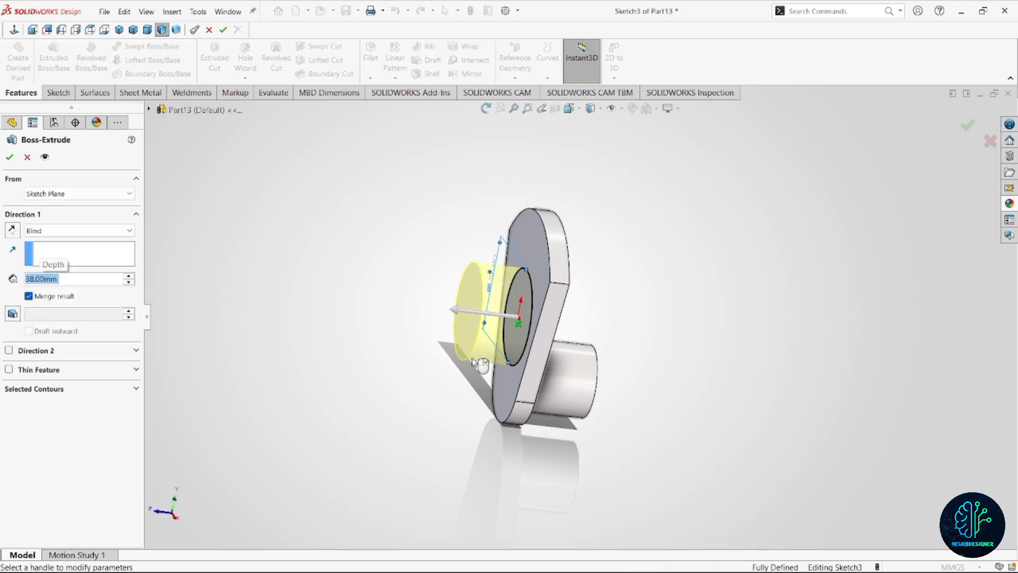
{"action": "left_click", "coordinate": [10, 158]}
Create a reference plane midway between the web's face and the end face of the 54 mm journal.
{"action": "middle_click_drag", "start_coordinate": [221, 245], "coordinate": [610, 331]}
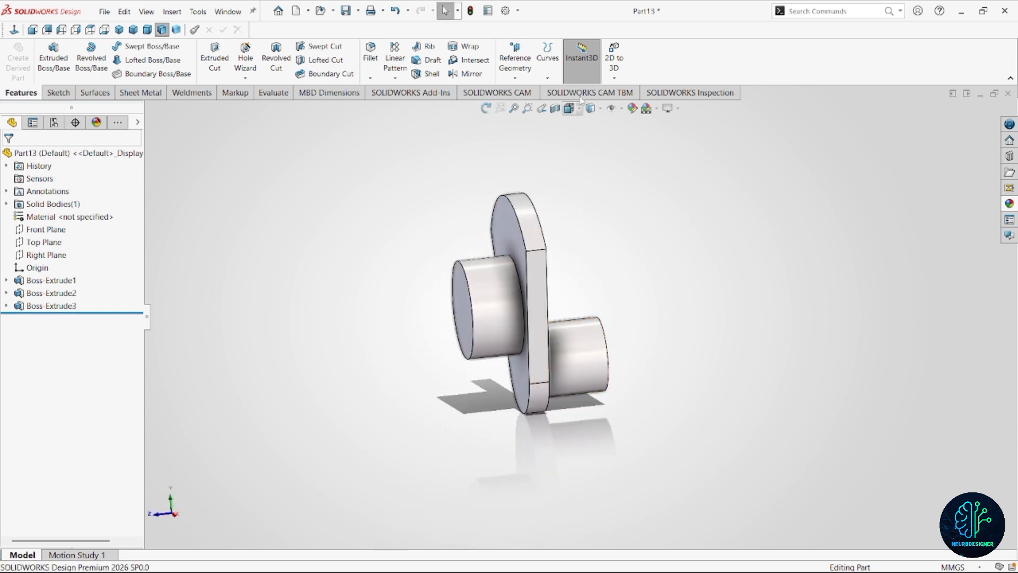
{"action": "left_click", "coordinate": [515, 76]}
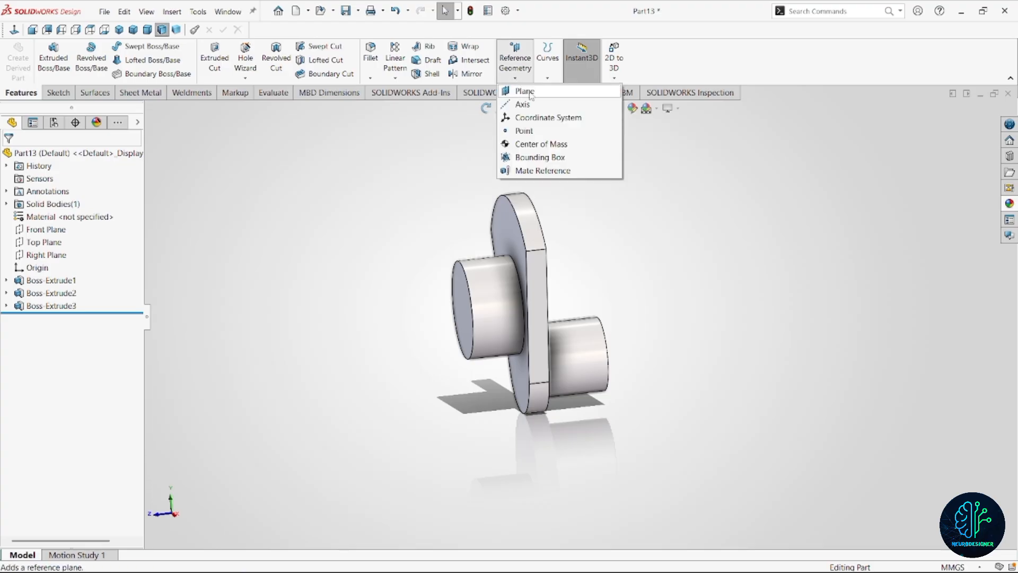
{"action": "left_click", "coordinate": [527, 92]}
{"action": "middle_click_drag", "start_coordinate": [616, 355], "coordinate": [527, 273]}
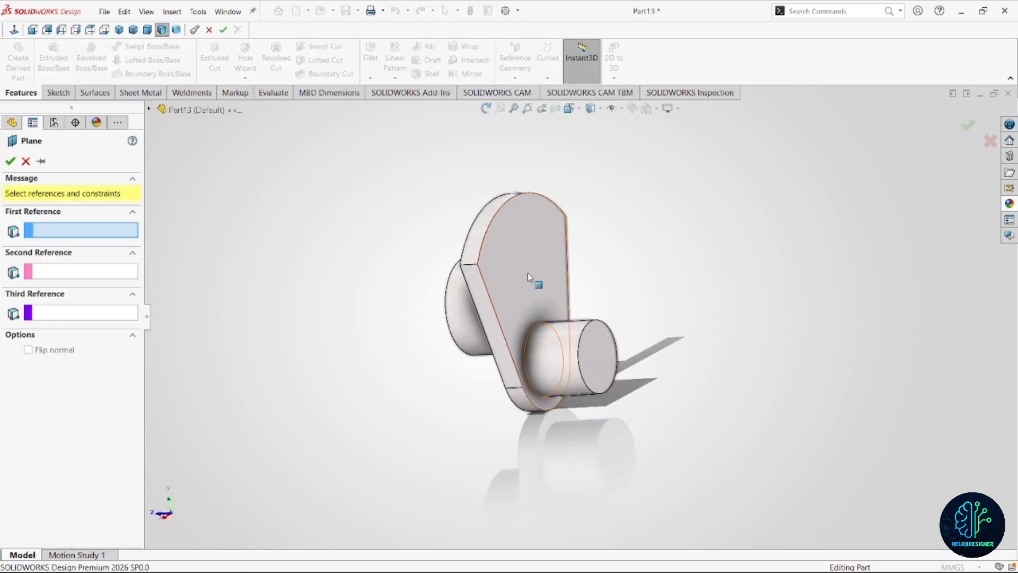
{"action": "left_click", "coordinate": [527, 273]}
{"action": "left_click", "coordinate": [599, 360]}
{"action": "middle_click_drag", "start_coordinate": [599, 361], "coordinate": [546, 264]}
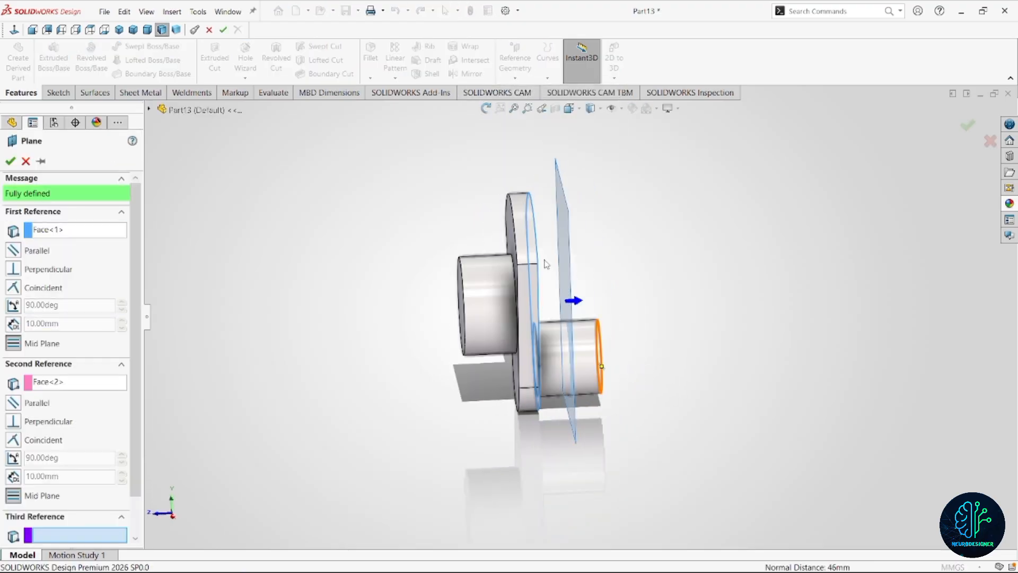
{"action": "left_click", "coordinate": [973, 129]}
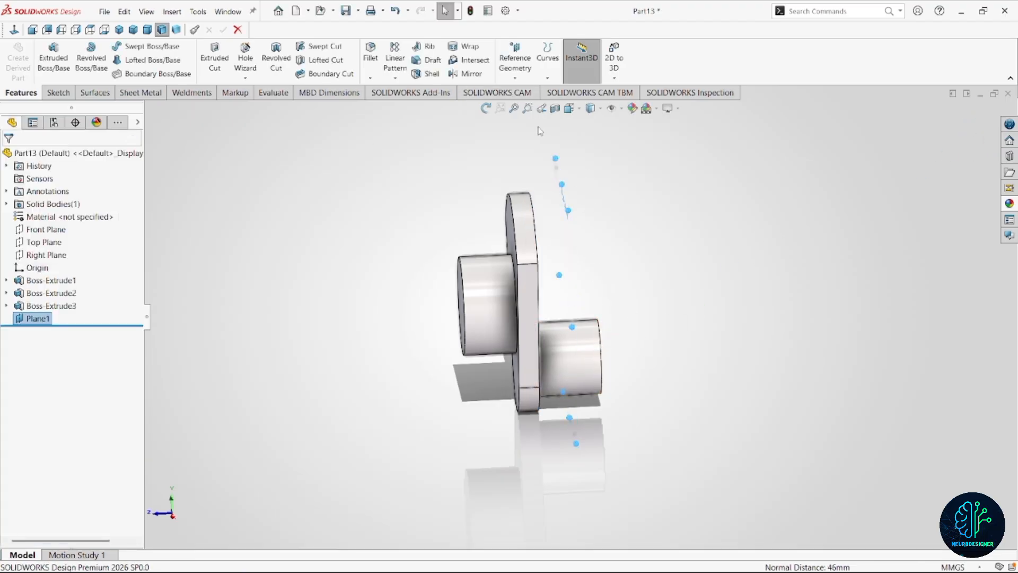
Mirror the web and the 72 mm journal features about the new mid plane.
{"action": "left_click", "coordinate": [477, 76]}
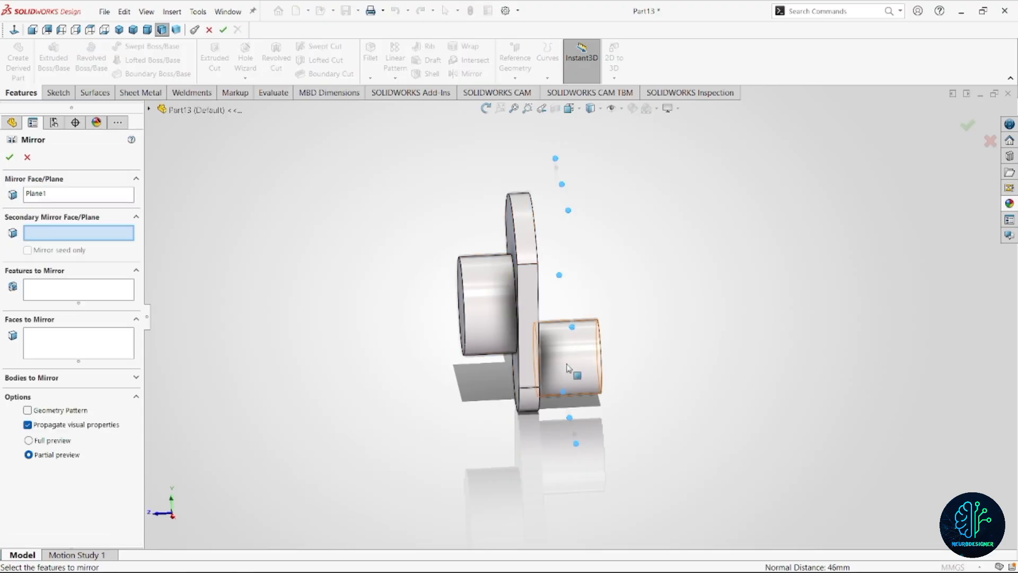
{"action": "left_click", "coordinate": [69, 297]}
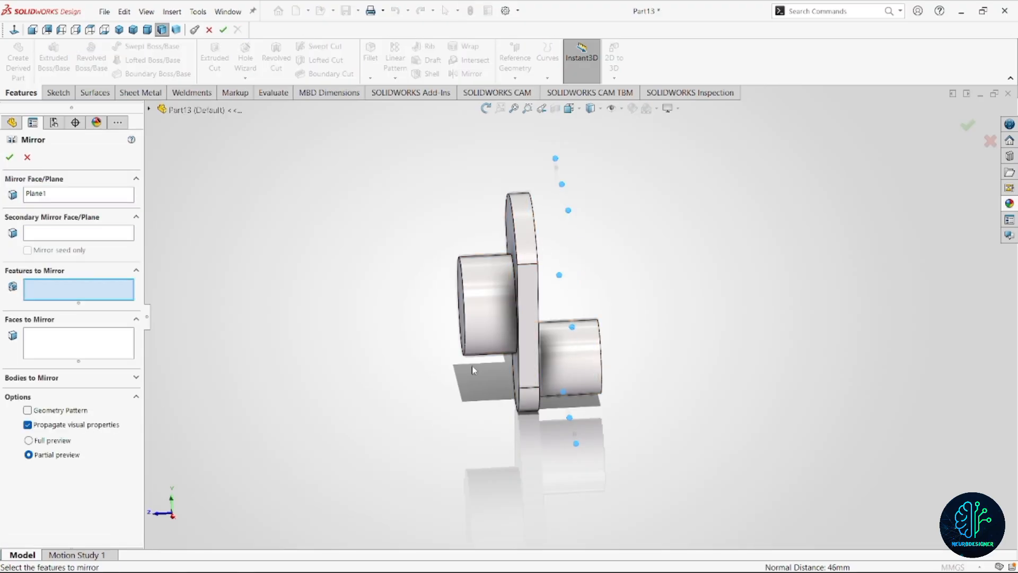
{"action": "left_click", "coordinate": [496, 299]}
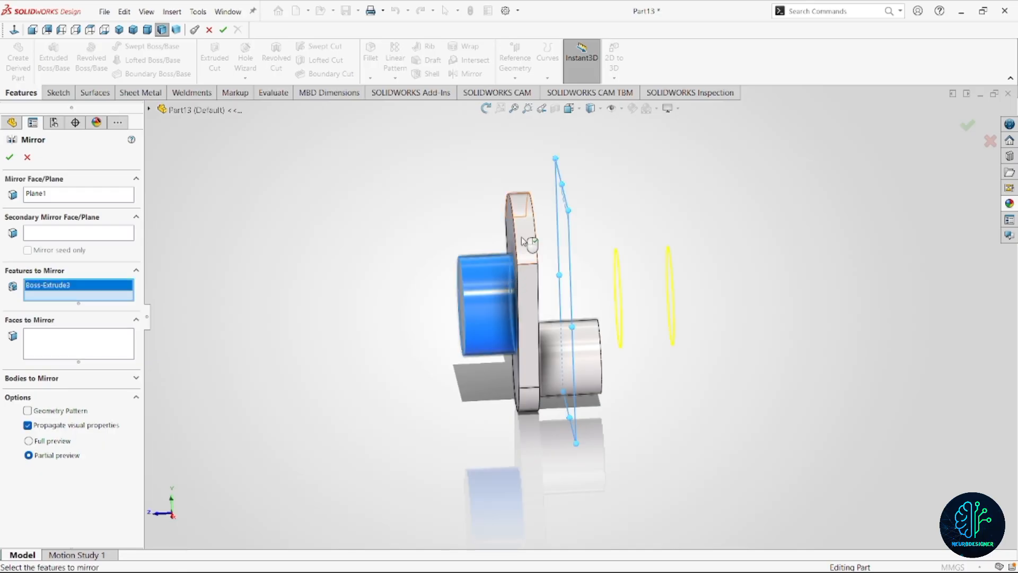
{"action": "left_click", "coordinate": [520, 236]}
{"action": "left_click", "coordinate": [10, 157]}
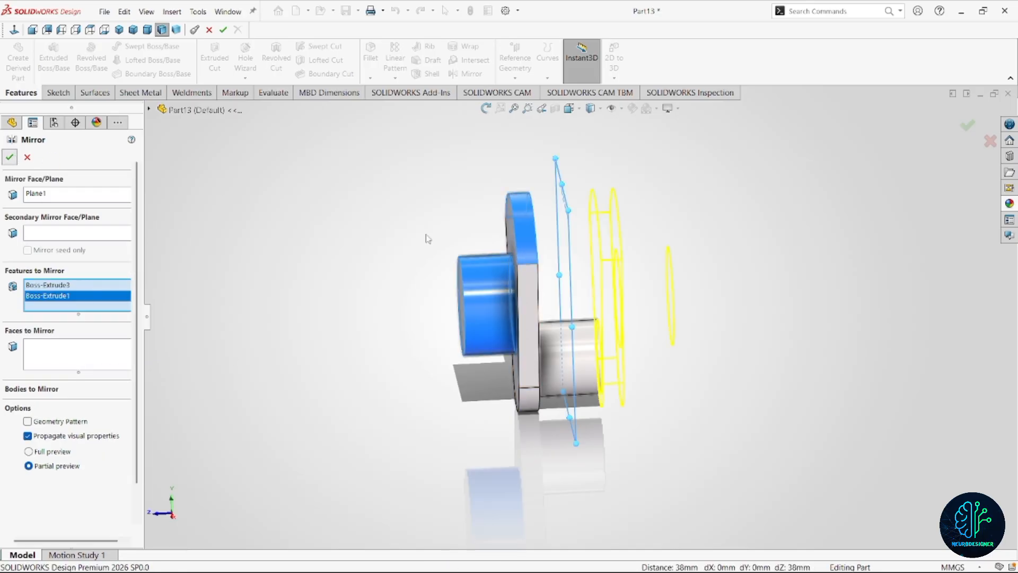
Hide the reference plane between the two webs.
{"action": "scroll", "coordinate": [636, 339], "scroll_direction": "up", "scroll_amount": 2}
{"action": "scroll", "coordinate": [621, 331], "scroll_direction": "down", "scroll_amount": 2}
{"action": "middle_click_drag", "start_coordinate": [618, 329], "coordinate": [632, 390]}
{"action": "scroll", "coordinate": [621, 322], "scroll_direction": "up", "scroll_amount": 3}
{"action": "scroll", "coordinate": [620, 394], "scroll_direction": "up", "scroll_amount": 2}
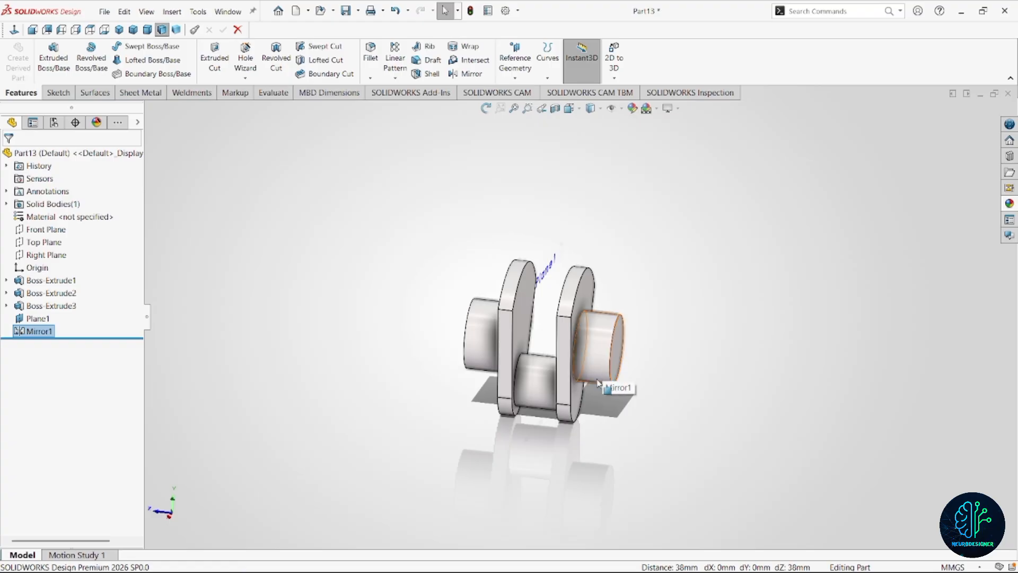
{"action": "scroll", "coordinate": [586, 381], "scroll_direction": "down", "scroll_amount": 2}
{"action": "left_click", "coordinate": [529, 218]}
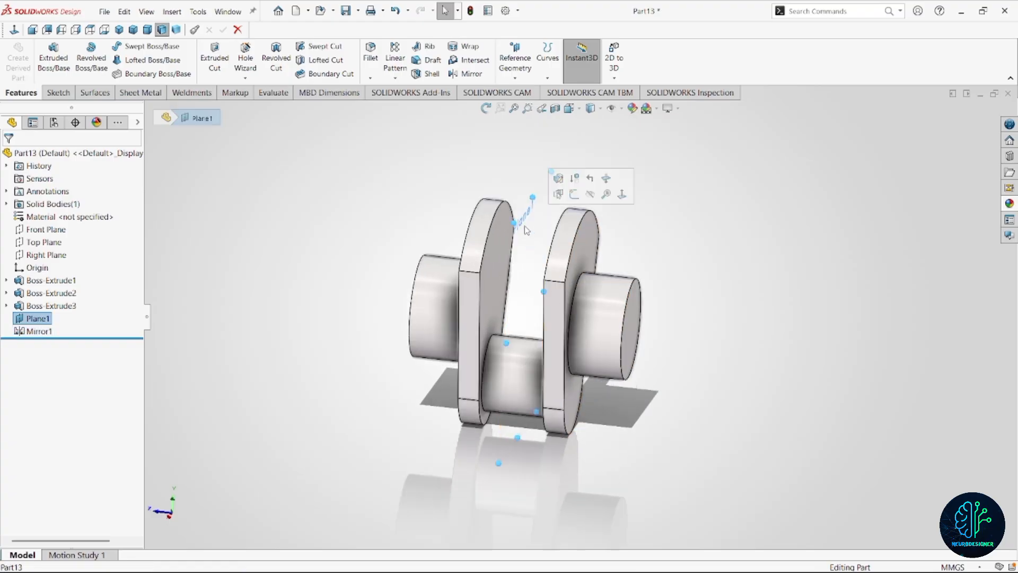
{"action": "left_click", "coordinate": [590, 195]}
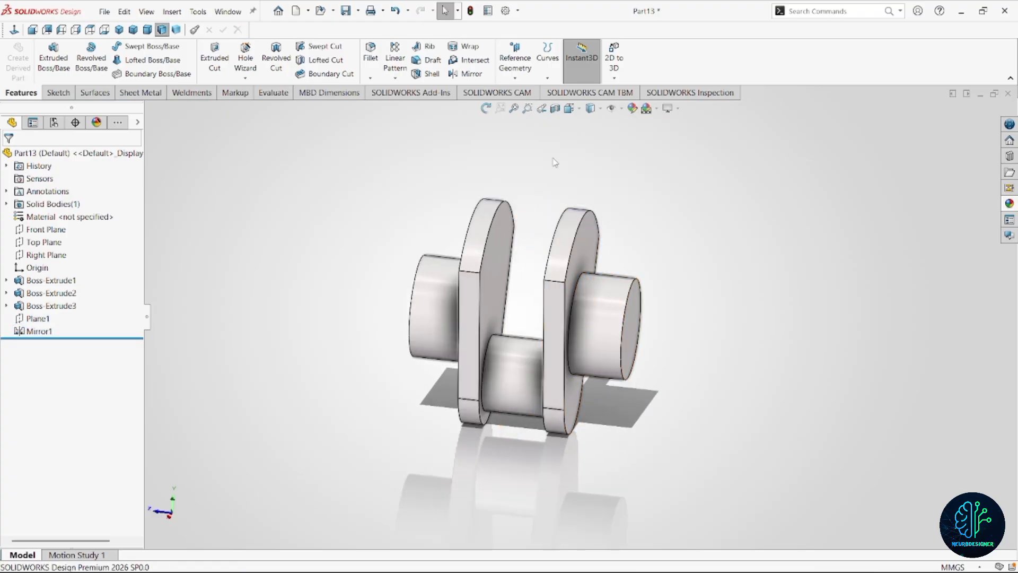
Create a reference plane midway between the mirrored 72 mm journal's end face and the adjacent web's outer face.
{"action": "left_click", "coordinate": [515, 79]}
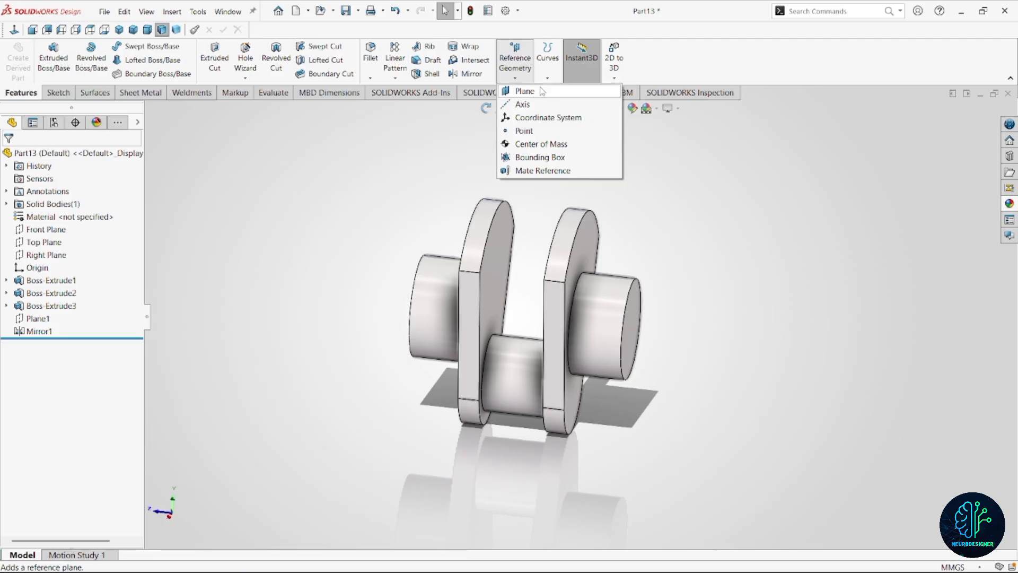
{"action": "left_click", "coordinate": [524, 91]}
{"action": "left_click", "coordinate": [637, 333]}
{"action": "left_click", "coordinate": [575, 314]}
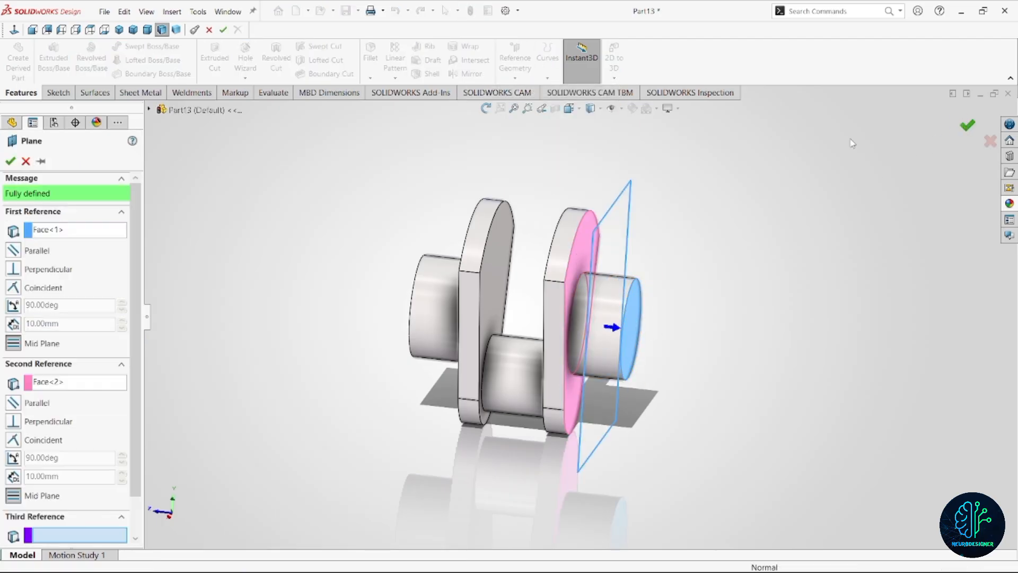
{"action": "left_click", "coordinate": [968, 125]}
Mirror the whole crank body about the plane through the end journal, with Merge solids turned off.
{"action": "left_click", "coordinate": [470, 74]}
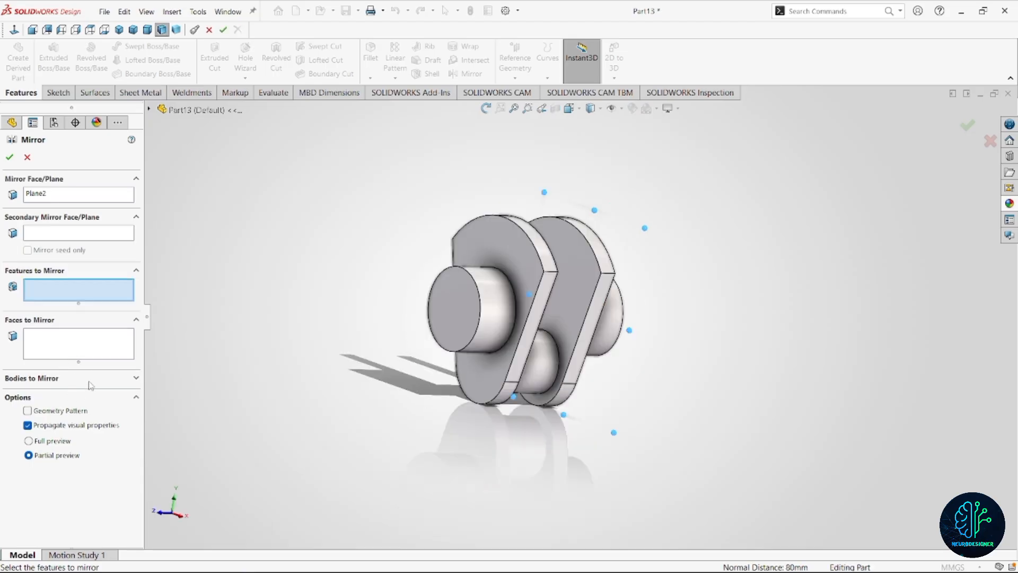
{"action": "left_click", "coordinate": [91, 378]}
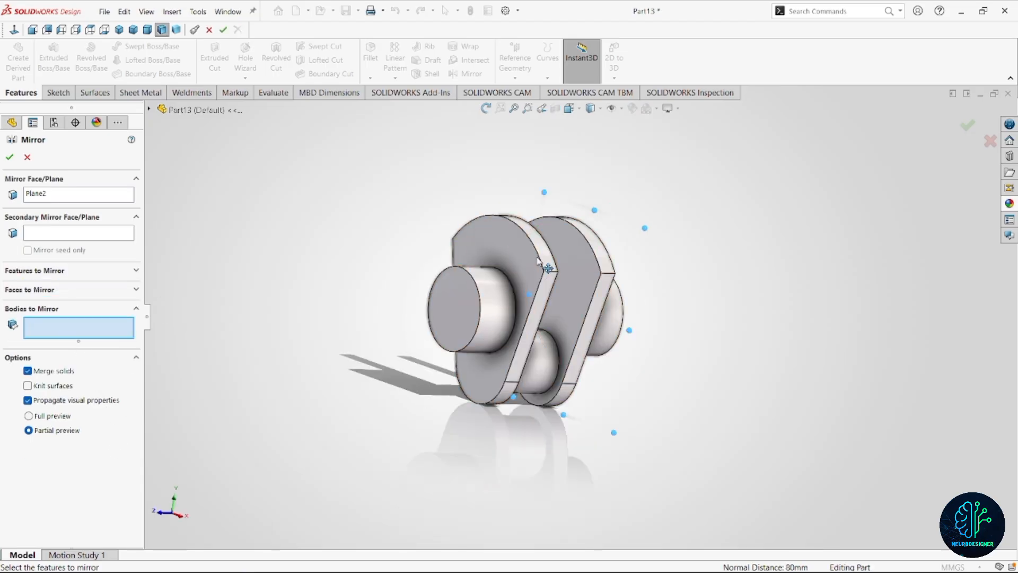
{"action": "left_click", "coordinate": [534, 272]}
{"action": "key", "text": "ctrl+4"}
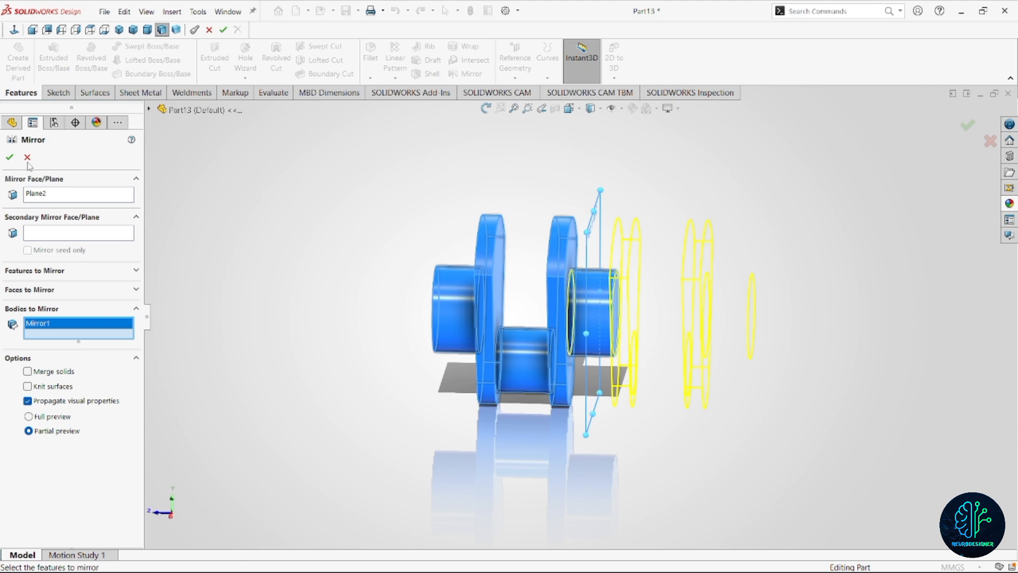
{"action": "left_click", "coordinate": [9, 157]}
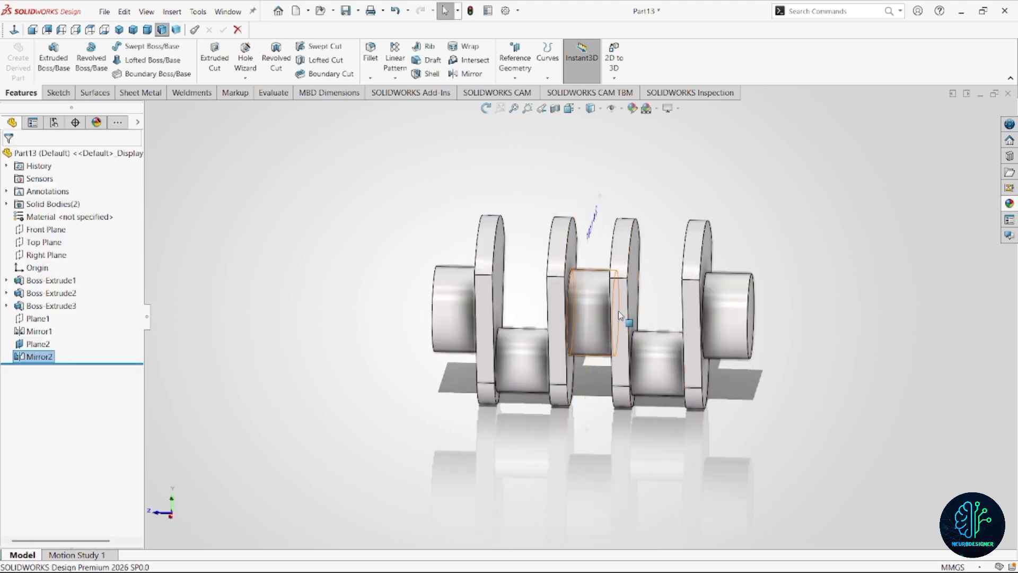
Inspect the mirrored crankshaft and identify the mirrored half in the Solid Bodies folder.
{"action": "middle_click_drag", "start_coordinate": [598, 296], "coordinate": [619, 309]}
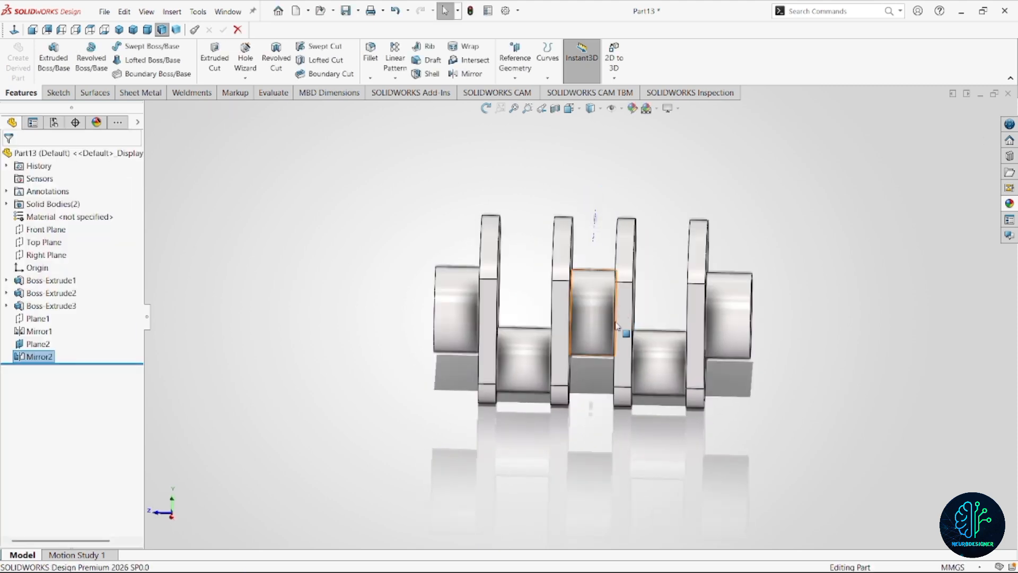
{"action": "scroll", "coordinate": [663, 350], "scroll_direction": "up", "scroll_amount": 2}
{"action": "middle_click_drag", "start_coordinate": [594, 342], "coordinate": [613, 282]}
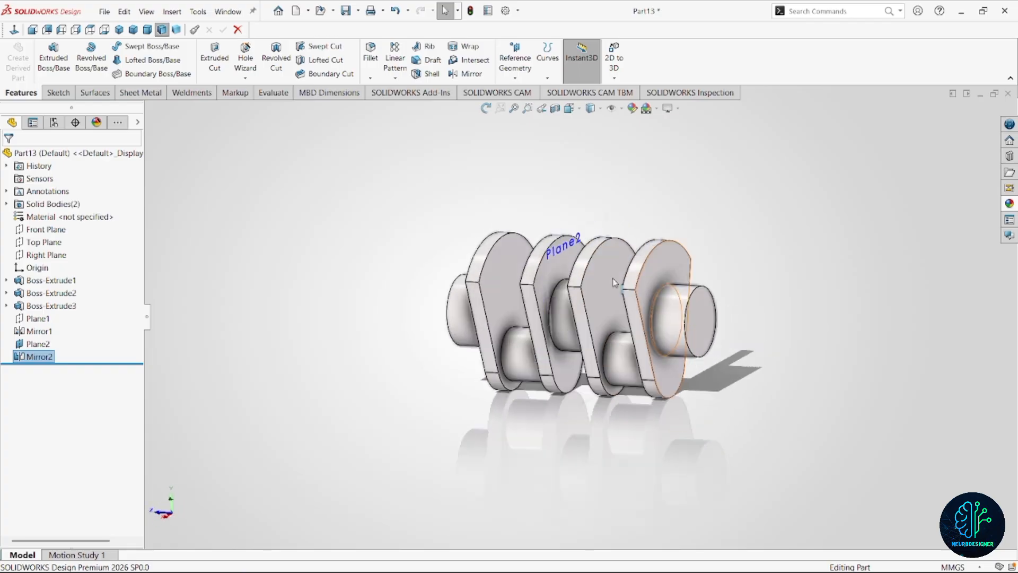
{"action": "left_click", "coordinate": [6, 204]}
{"action": "left_click", "coordinate": [51, 229]}
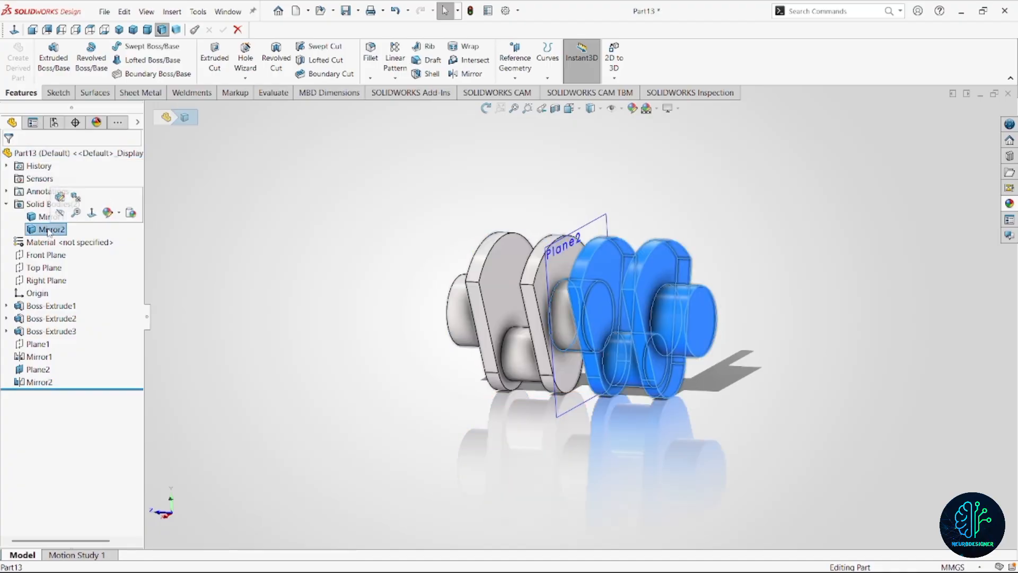
{"action": "left_click", "coordinate": [234, 308]}
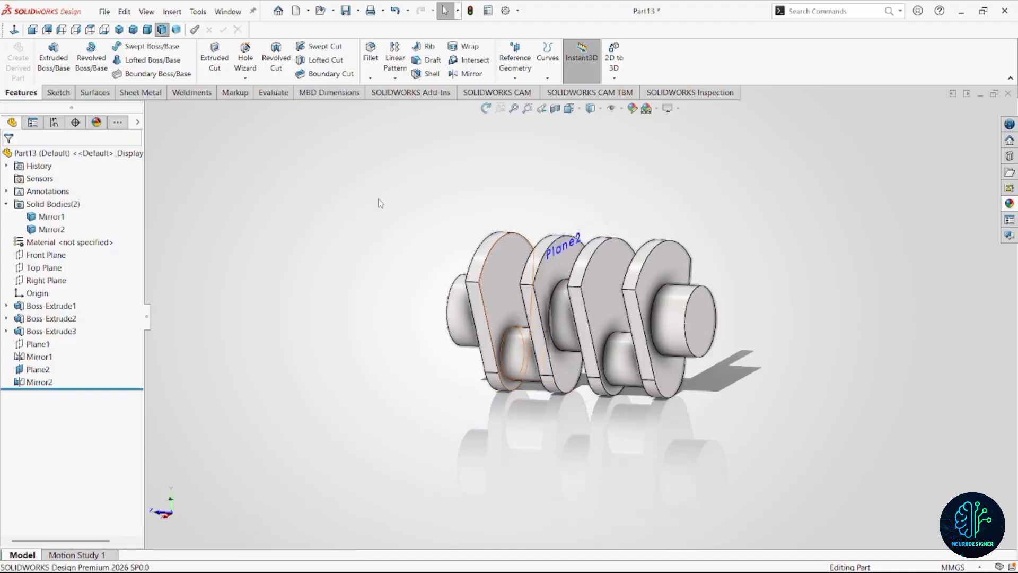
Browse the feature commands for an operation on the crankshaft's solid bodies.
{"action": "left_click", "coordinate": [172, 11]}
{"action": "mouse_move", "coordinate": [239, 56]}
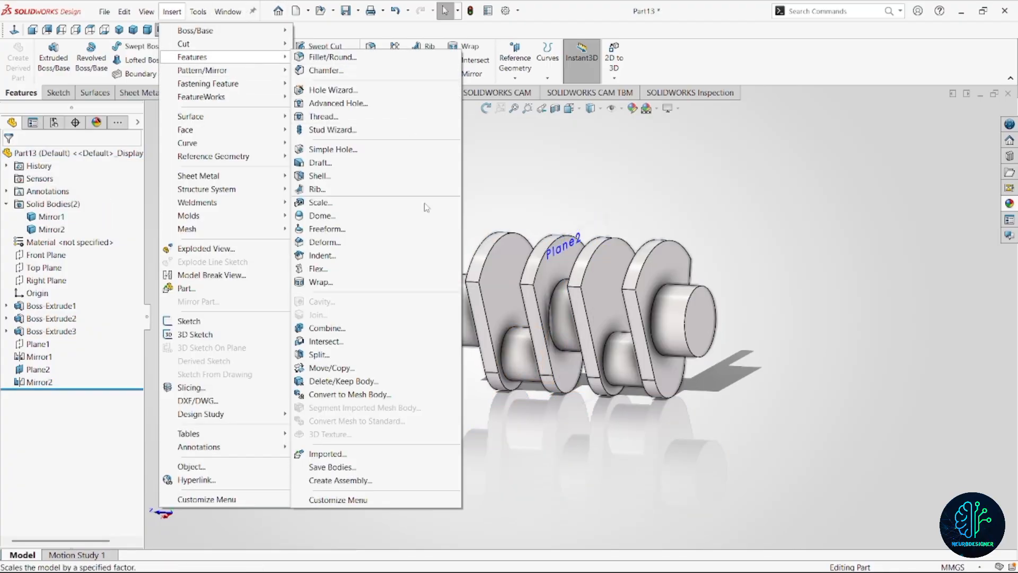
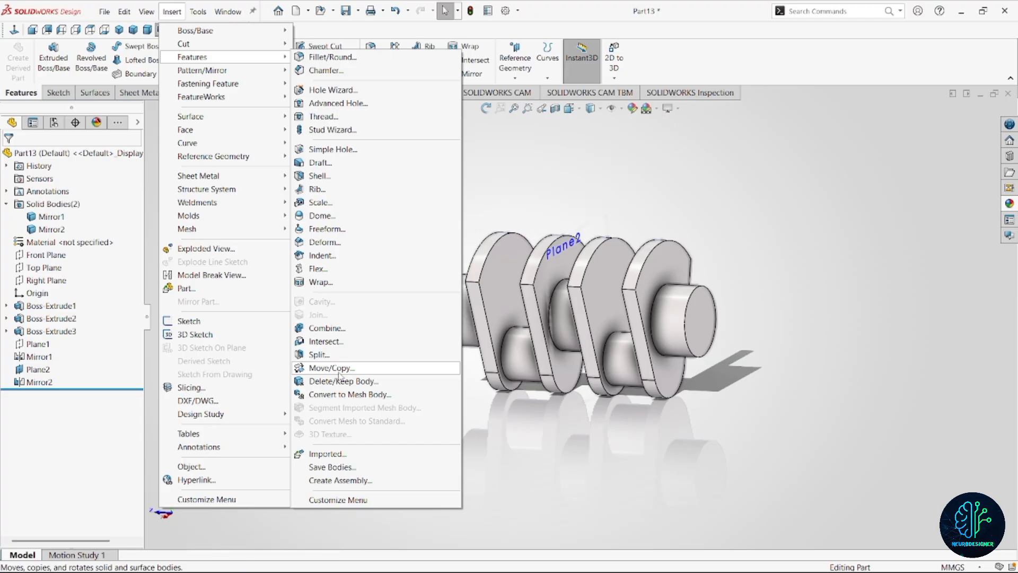
Rotate the mirrored crank body 180° about the X axis with Move/Copy Body, without making a copy.
{"action": "left_click", "coordinate": [332, 368]}
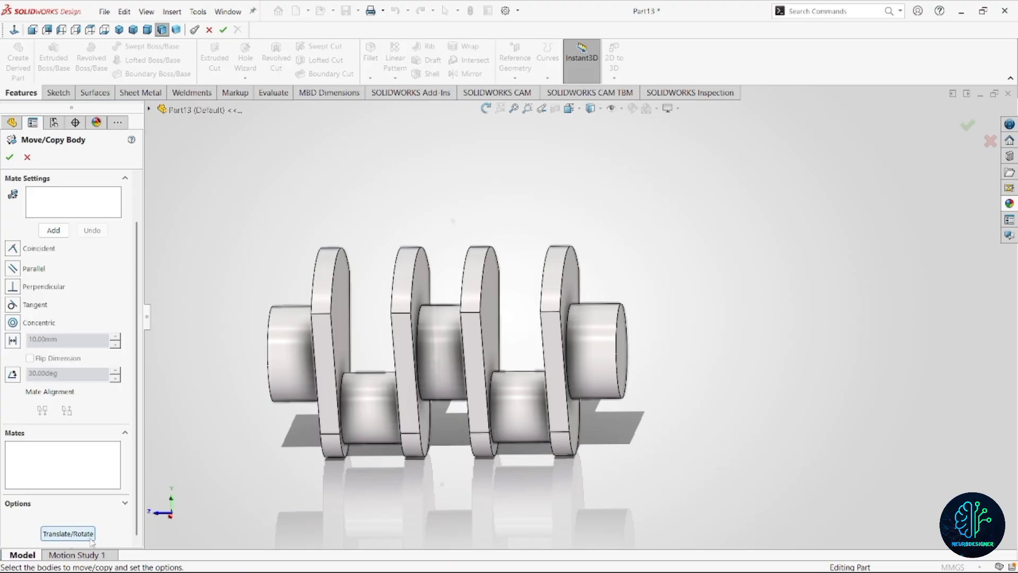
{"action": "left_click", "coordinate": [68, 533]}
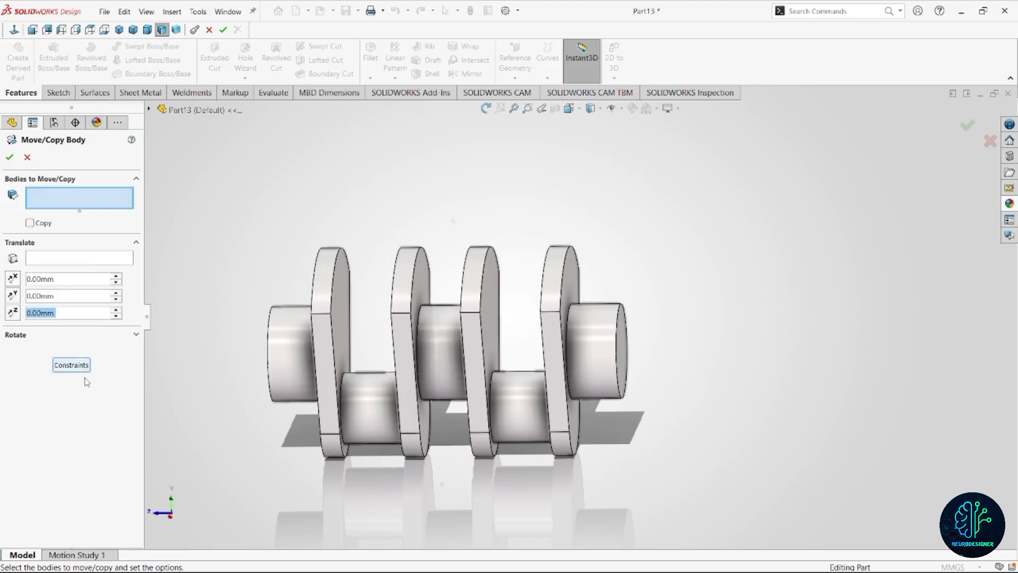
{"action": "left_click", "coordinate": [135, 335]}
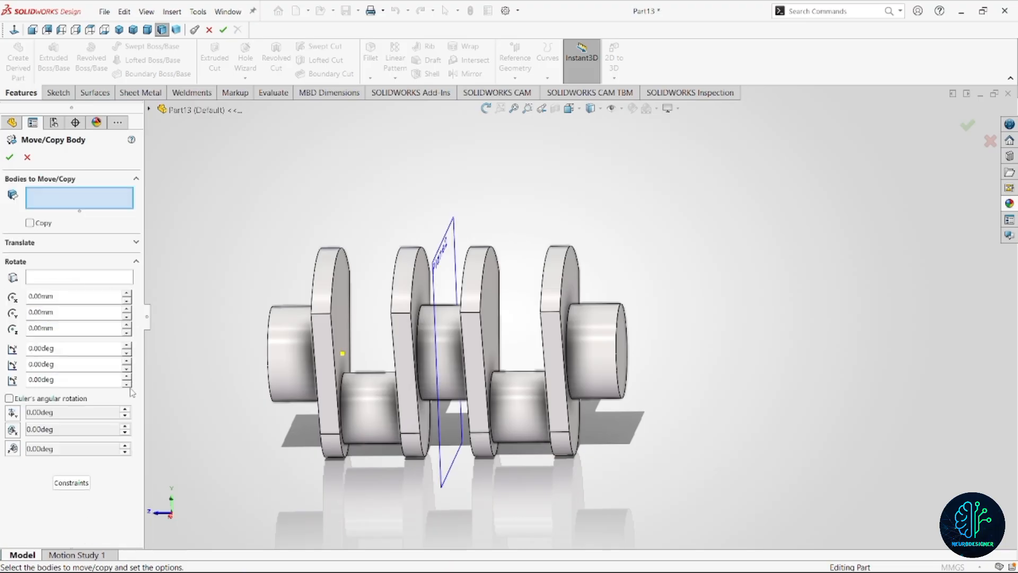
{"action": "left_click", "coordinate": [527, 359]}
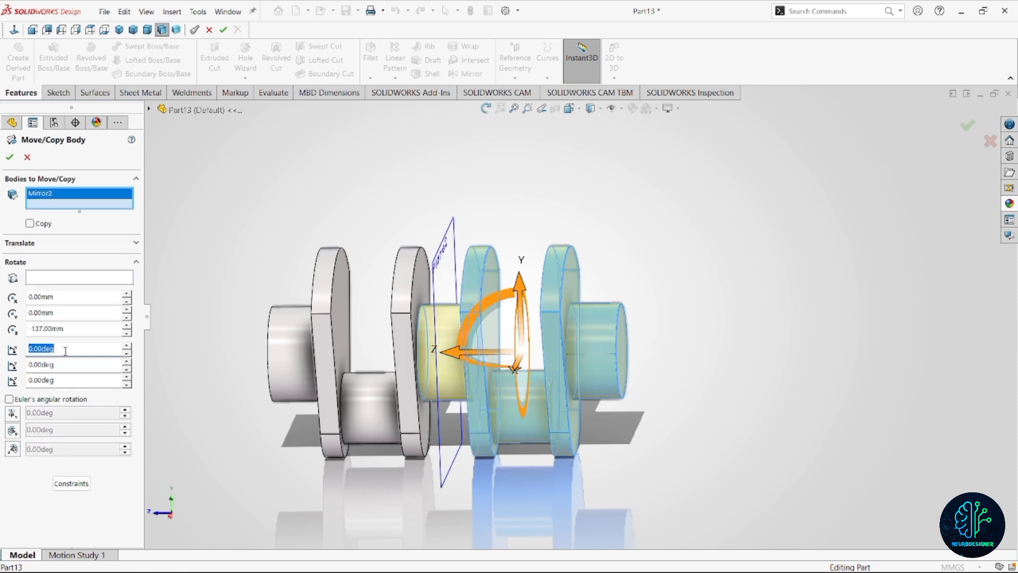
{"action": "type", "text": "180"}
{"action": "key", "text": "Return"}
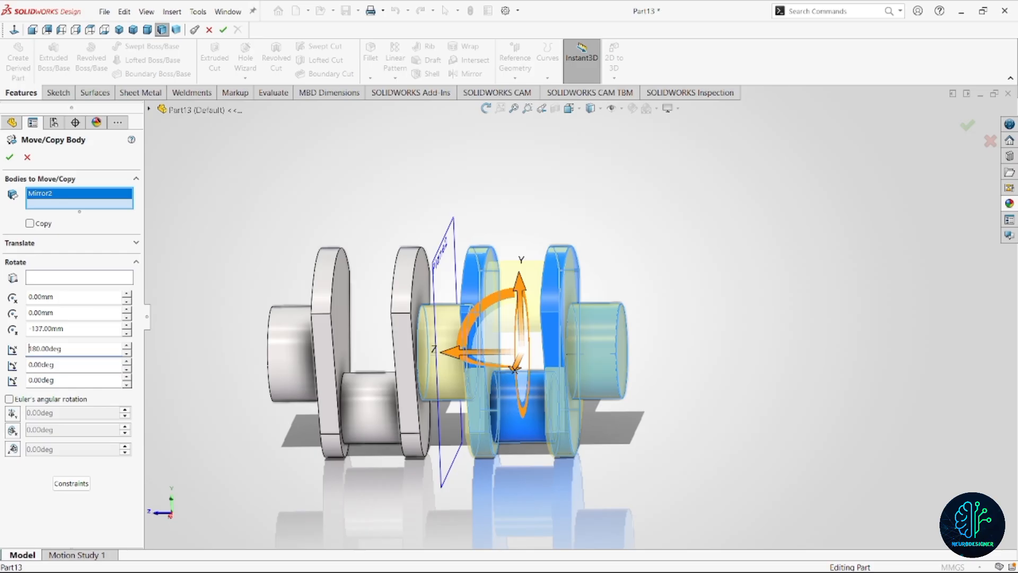
{"action": "left_click", "coordinate": [9, 159]}
Hide the reference plane between the two crank bodies.
{"action": "scroll", "coordinate": [584, 318], "scroll_direction": "up", "scroll_amount": 3}
{"action": "middle_click_drag", "start_coordinate": [576, 342], "coordinate": [610, 325]}
{"action": "scroll", "coordinate": [567, 335], "scroll_direction": "down", "scroll_amount": 2}
{"action": "left_click", "coordinate": [505, 274]}
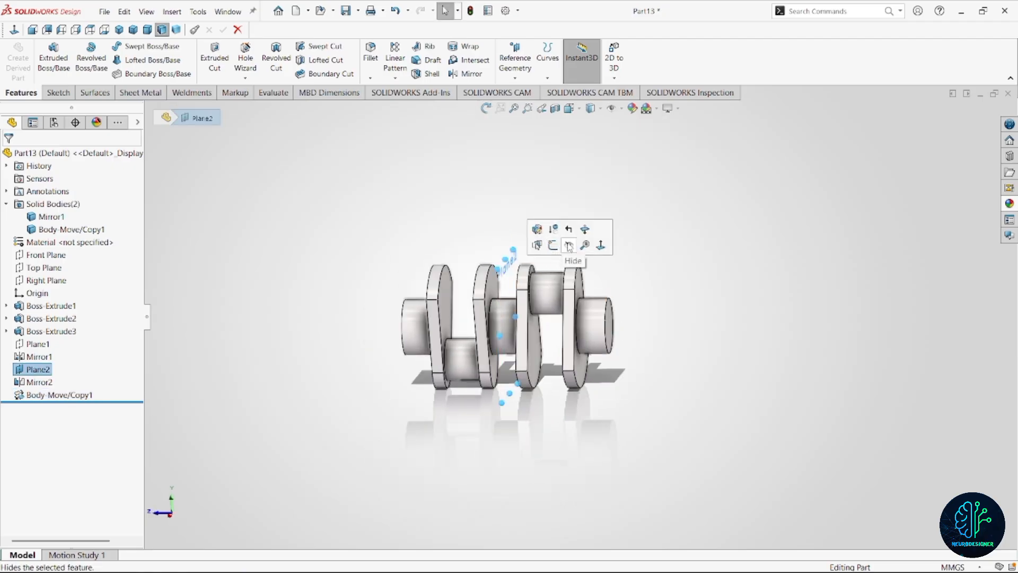
{"action": "left_click", "coordinate": [569, 246]}
{"action": "left_click", "coordinate": [614, 328]}
{"action": "key", "text": "Escape"}
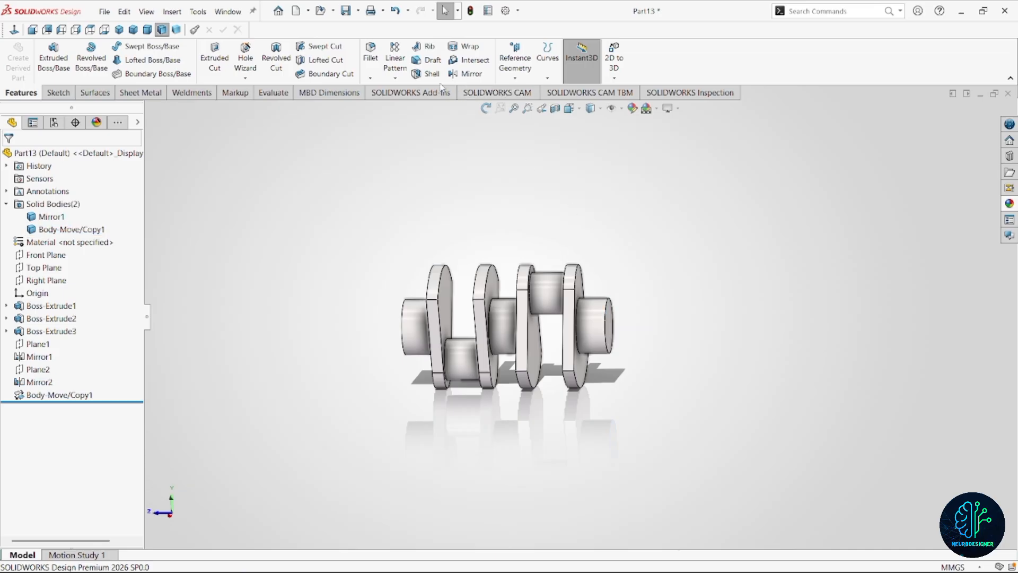
Create a mid-plane between the rotated body's outer journal end face and the adjacent web's outer face.
{"action": "left_click", "coordinate": [471, 73]}
{"action": "left_click", "coordinate": [29, 157]}
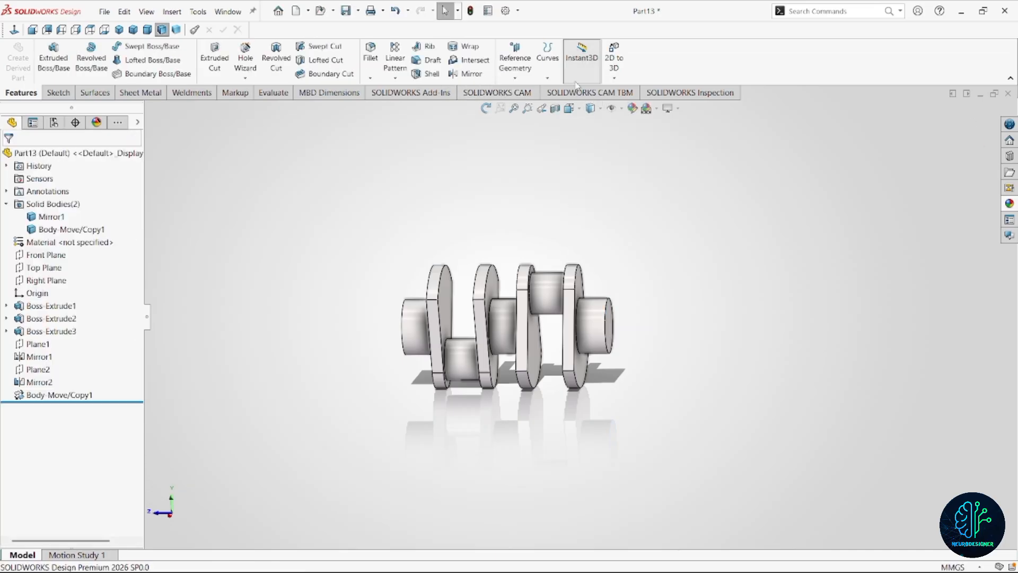
{"action": "left_click", "coordinate": [512, 79]}
{"action": "left_click", "coordinate": [515, 90]}
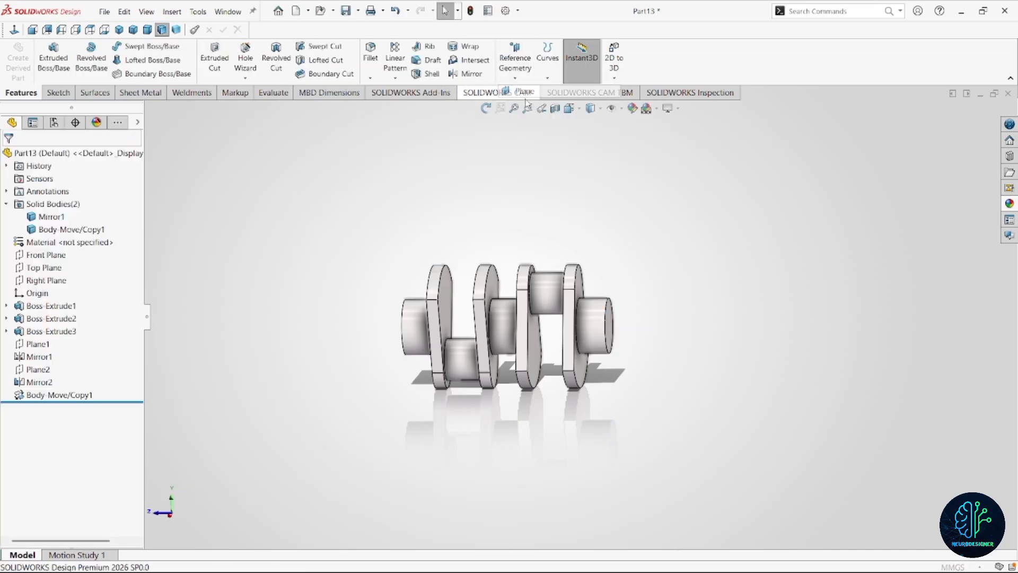
{"action": "left_click", "coordinate": [609, 331]}
{"action": "scroll", "coordinate": [618, 332], "scroll_direction": "down", "scroll_amount": 3}
{"action": "middle_click_drag", "start_coordinate": [610, 325], "coordinate": [634, 319]}
{"action": "left_click", "coordinate": [552, 265]}
{"action": "scroll", "coordinate": [585, 307], "scroll_direction": "up", "scroll_amount": 2}
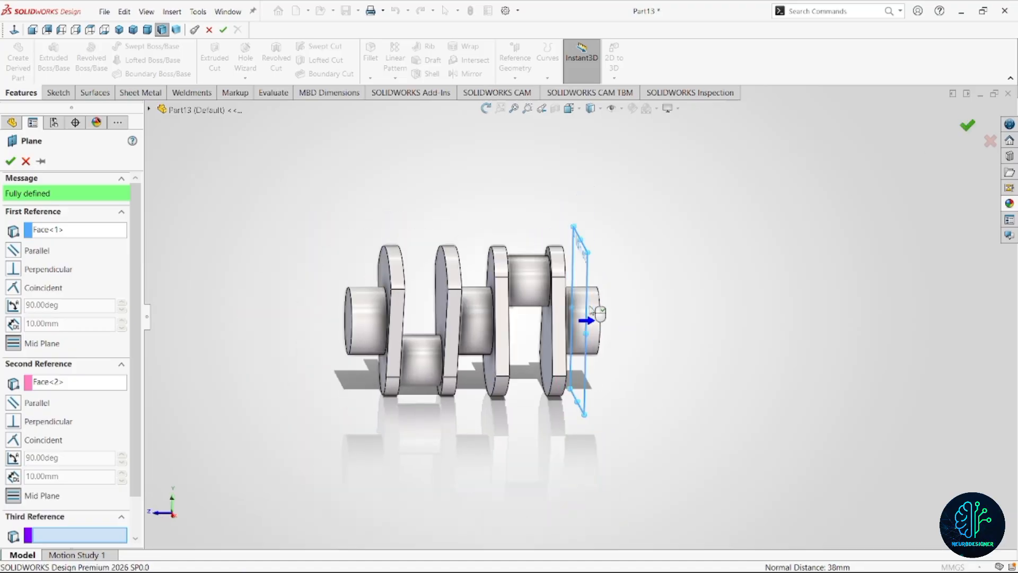
{"action": "left_click", "coordinate": [966, 125]}
Mirror both crank bodies about the new journal mid-plane, with Merge solids turned off.
{"action": "scroll", "coordinate": [530, 266], "scroll_direction": "up", "scroll_amount": 2}
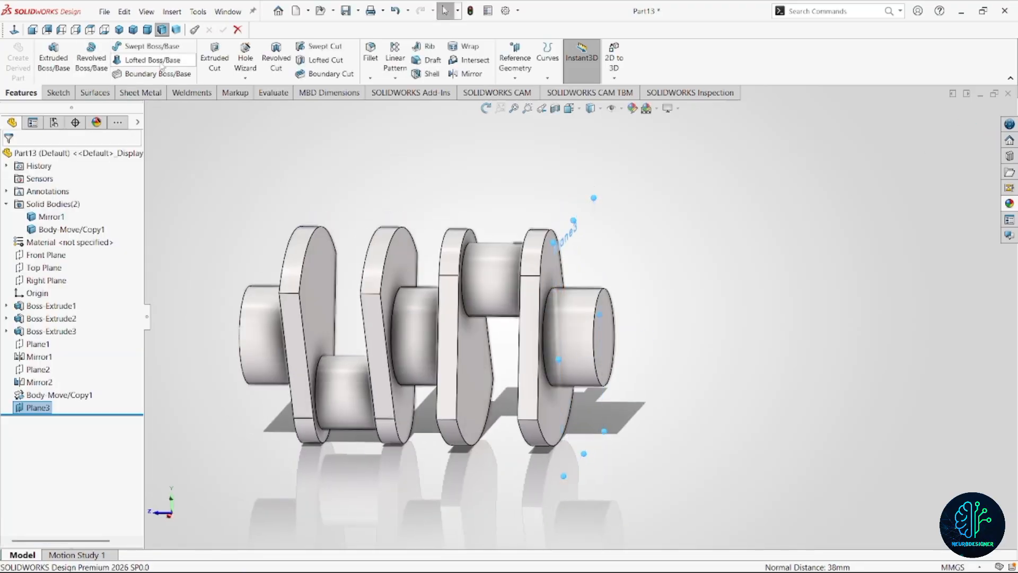
{"action": "left_click", "coordinate": [480, 77]}
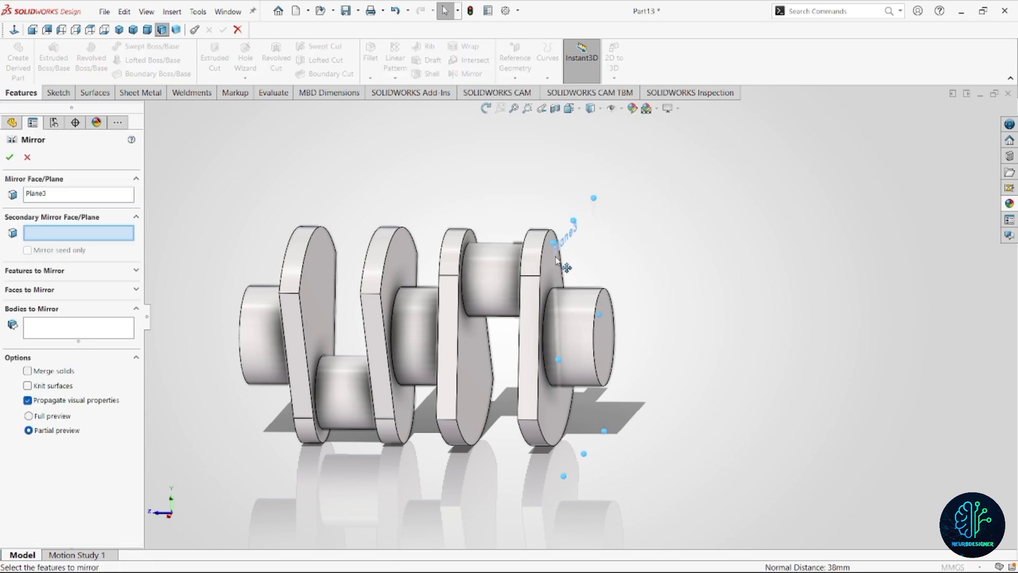
{"action": "scroll", "coordinate": [596, 313], "scroll_direction": "up", "scroll_amount": 2}
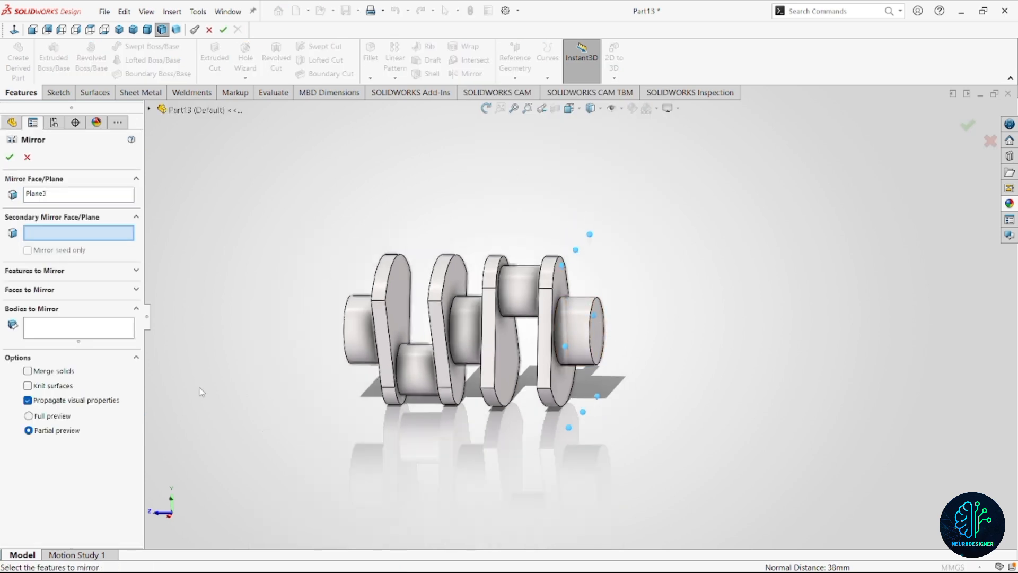
{"action": "left_click", "coordinate": [76, 323]}
{"action": "left_click", "coordinate": [466, 323]}
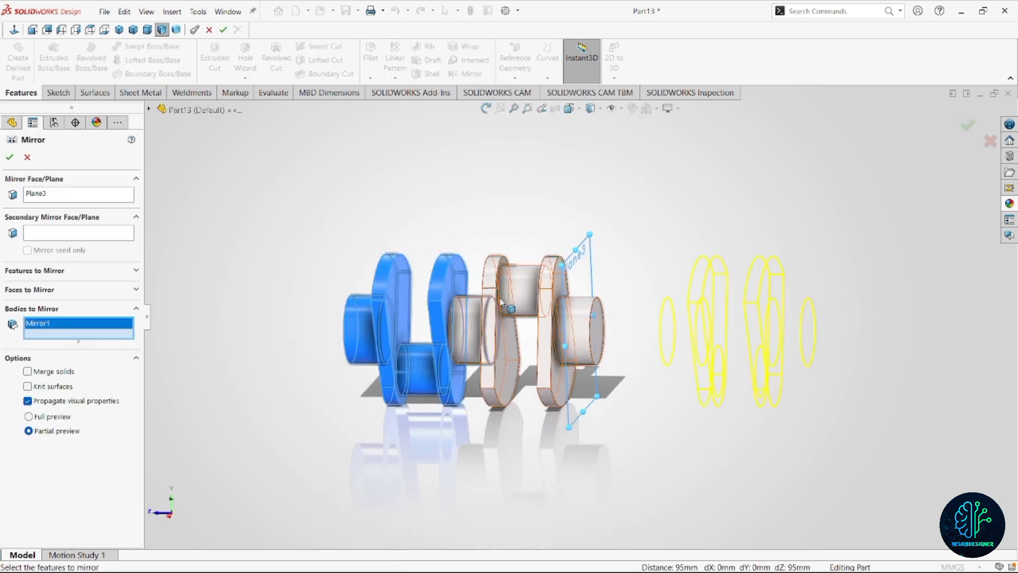
{"action": "left_click", "coordinate": [532, 318]}
{"action": "left_click", "coordinate": [9, 158]}
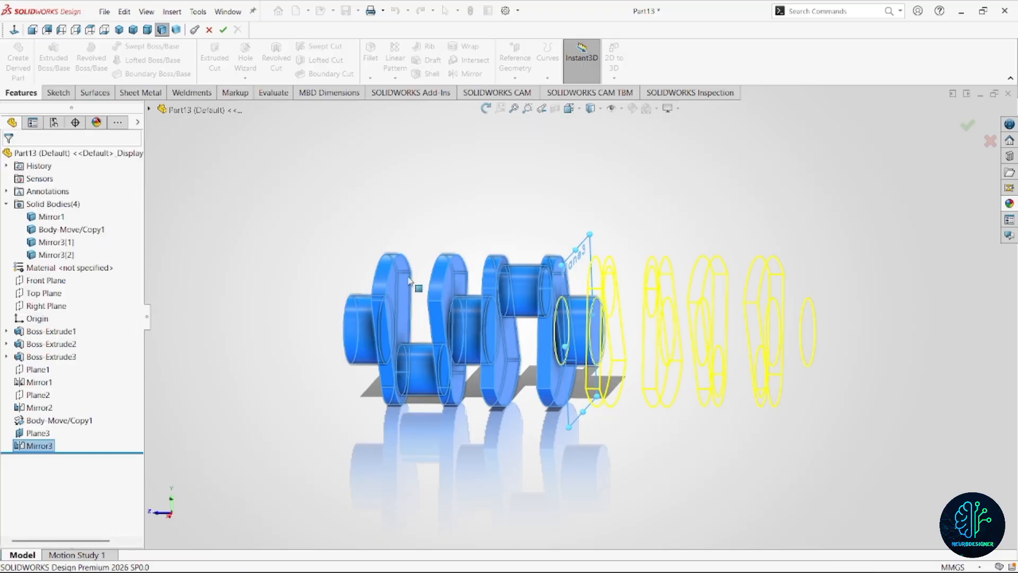
Hide the reference plane at the crankshaft's middle journal.
{"action": "scroll", "coordinate": [581, 314], "scroll_direction": "up", "scroll_amount": 3}
{"action": "middle_click_drag", "start_coordinate": [583, 315], "coordinate": [619, 327]}
{"action": "scroll", "coordinate": [656, 326], "scroll_direction": "down", "scroll_amount": 2}
{"action": "scroll", "coordinate": [622, 331], "scroll_direction": "down", "scroll_amount": 1}
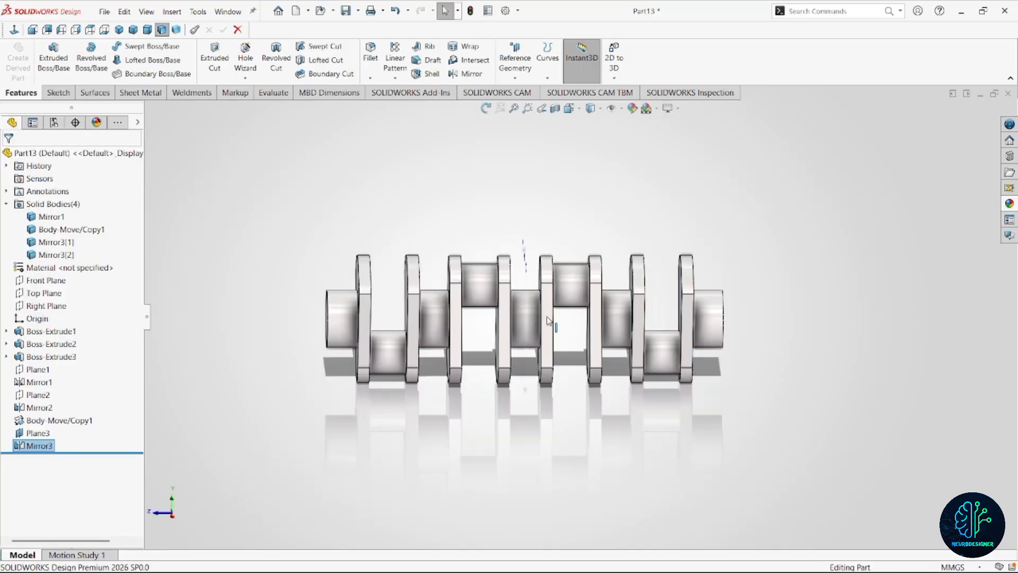
{"action": "scroll", "coordinate": [561, 312], "scroll_direction": "up", "scroll_amount": 1}
{"action": "middle_click_drag", "start_coordinate": [562, 313], "coordinate": [565, 289]}
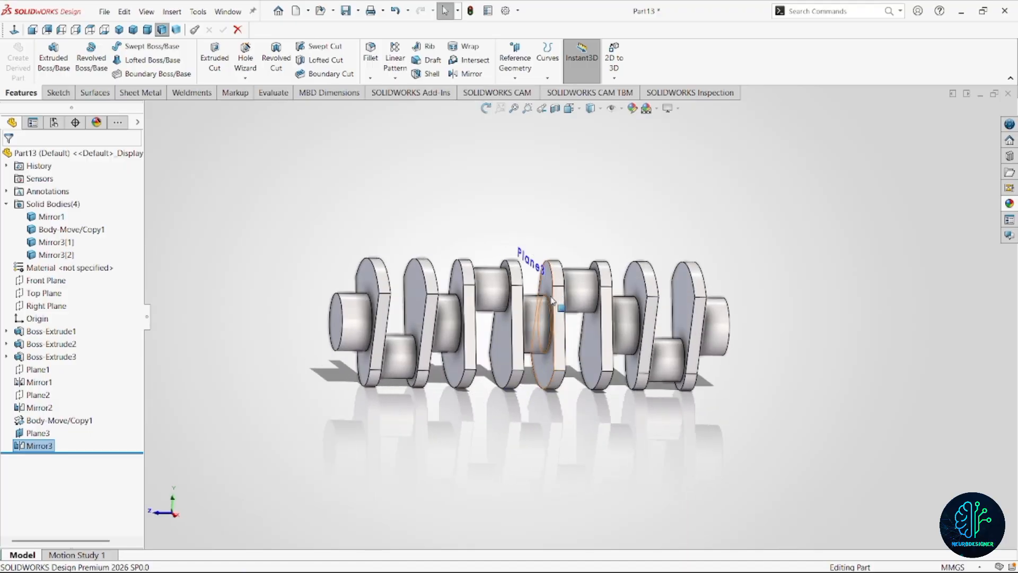
{"action": "left_click", "coordinate": [541, 265]}
{"action": "left_click", "coordinate": [598, 235]}
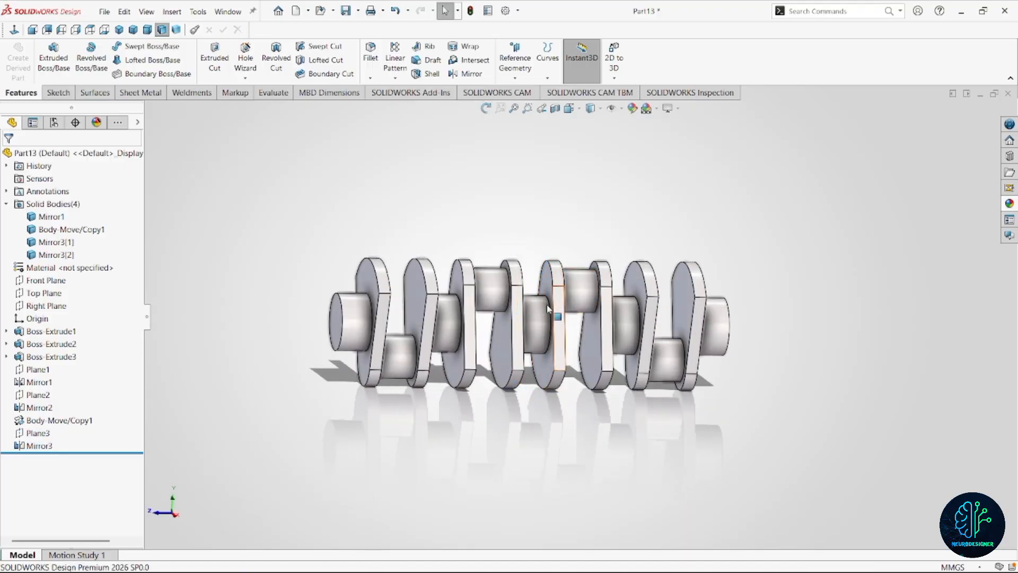
Sketch a circle about 46 mm in diameter, centred on the origin, on the original crank body's outer journal end face.
{"action": "middle_click_drag", "start_coordinate": [549, 309], "coordinate": [461, 375]}
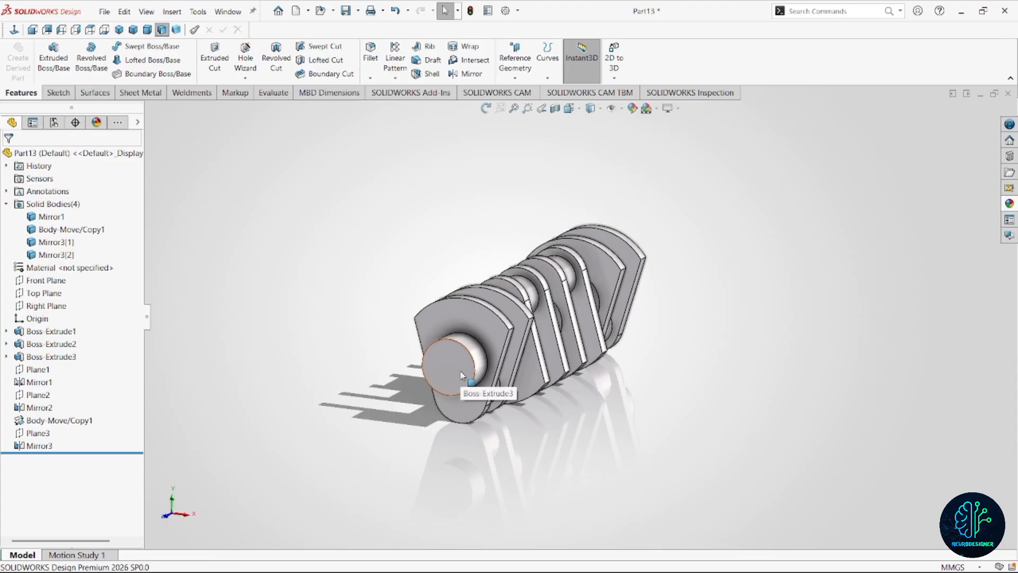
{"action": "left_click", "coordinate": [461, 375]}
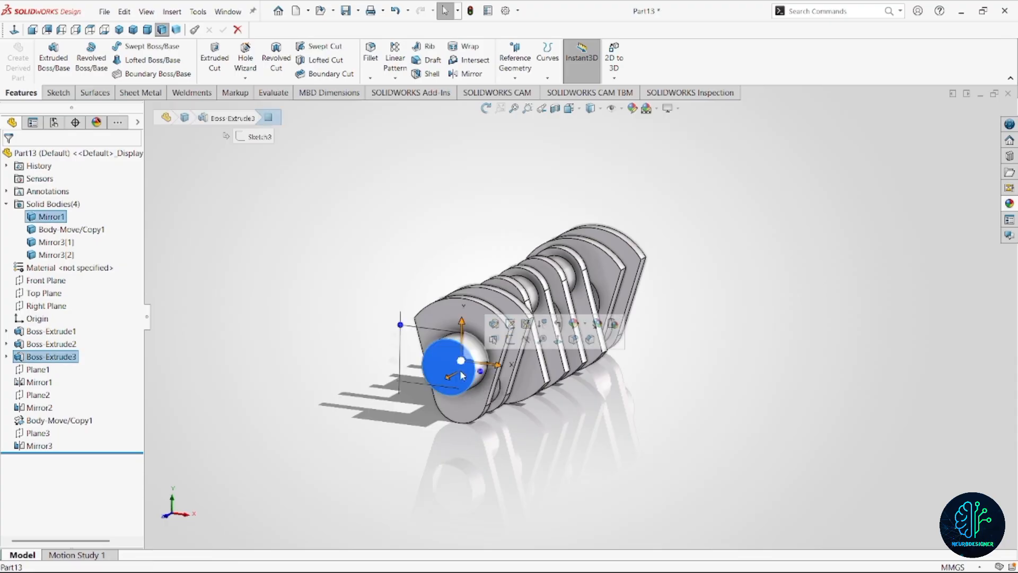
{"action": "left_click", "coordinate": [509, 339]}
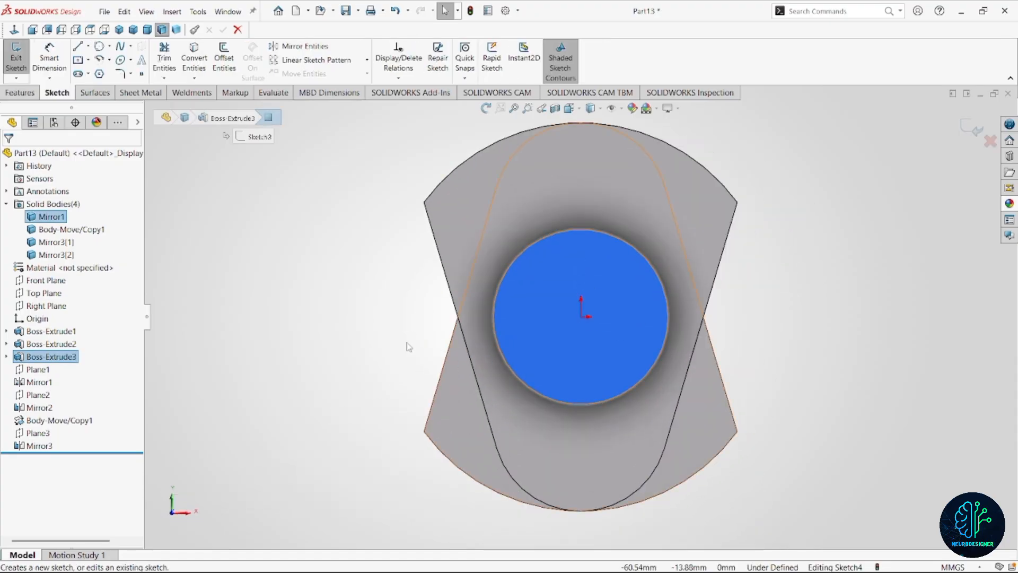
{"action": "right_click_drag", "start_coordinate": [370, 314], "coordinate": [434, 313]}
{"action": "left_click", "coordinate": [581, 316]}
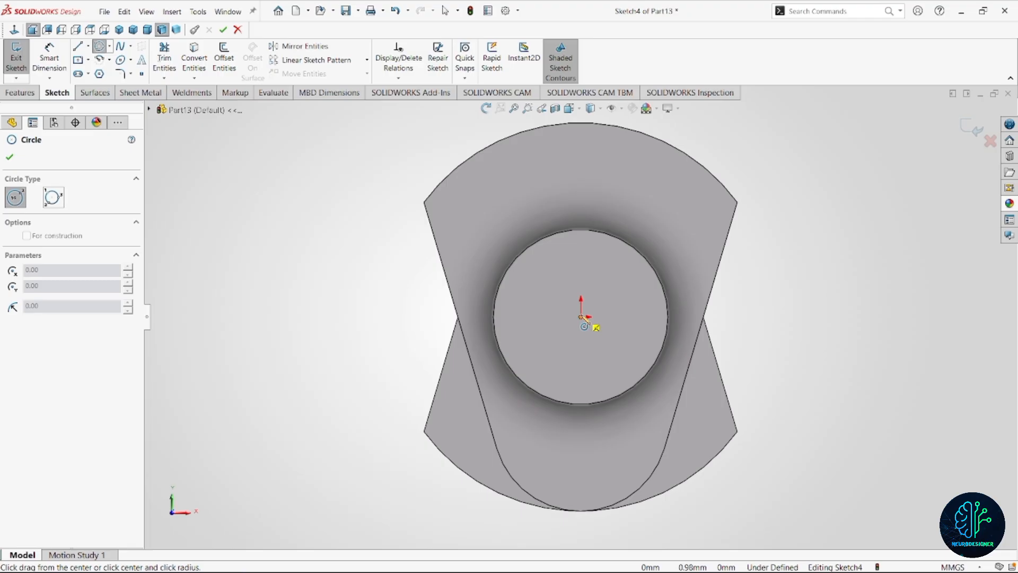
{"action": "left_click", "coordinate": [571, 373]}
Dimension the circle's diameter as 35 mm.
{"action": "right_click_drag", "start_coordinate": [320, 305], "coordinate": [321, 260]}
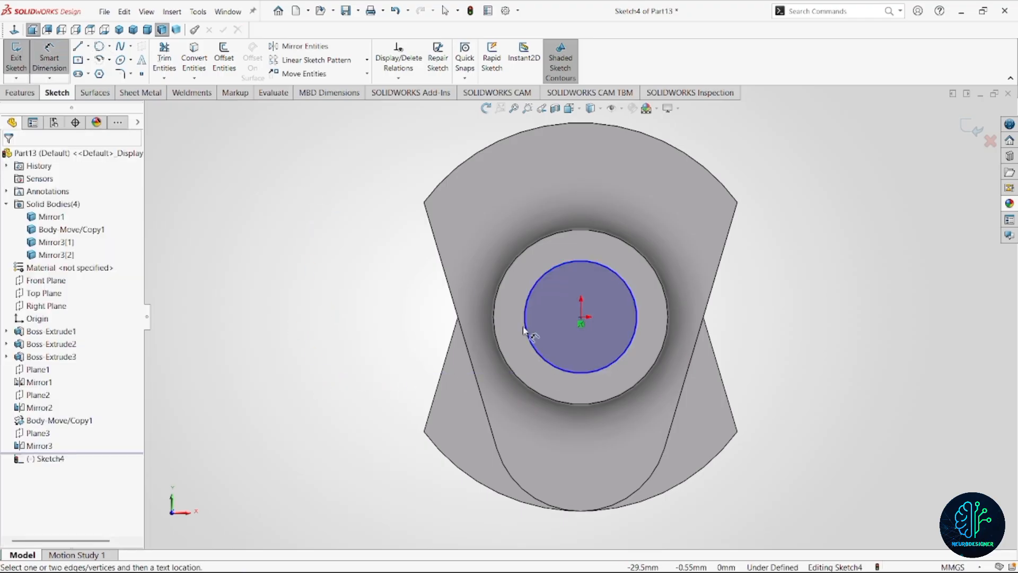
{"action": "left_click", "coordinate": [532, 347]}
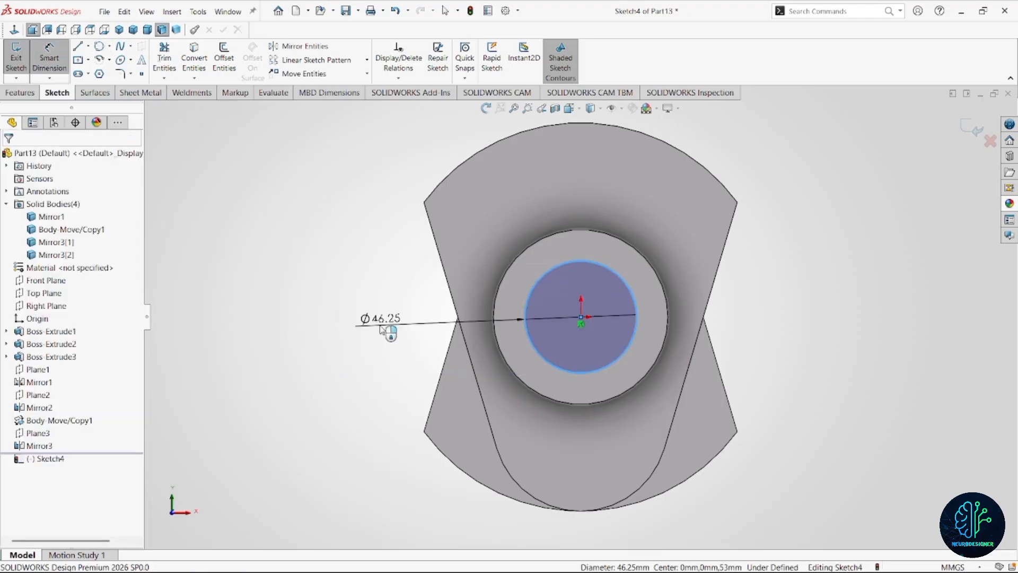
{"action": "left_click", "coordinate": [381, 328]}
{"action": "type", "text": "35"}
{"action": "key", "text": "Return"}
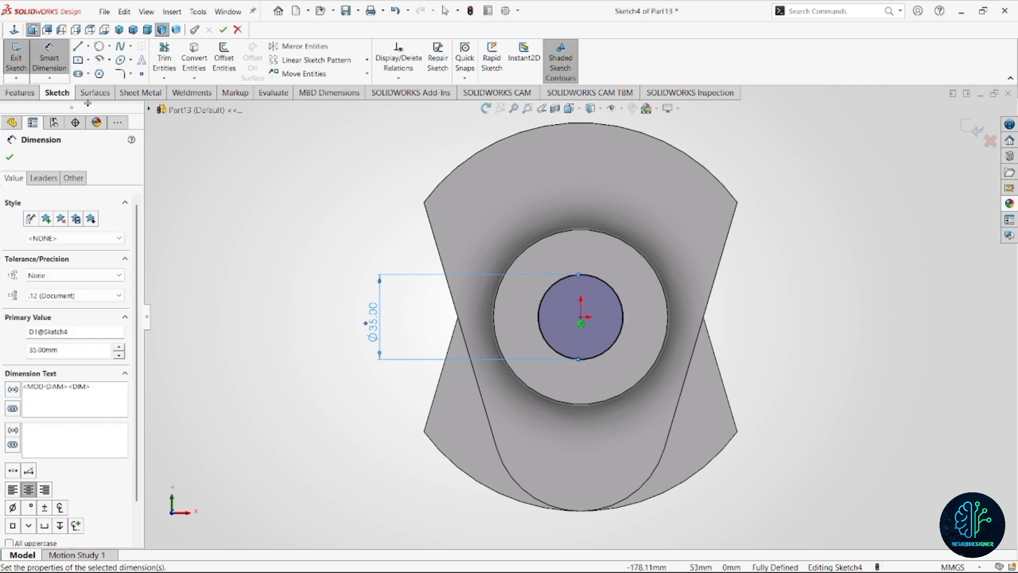
Extrude the 35 mm circle 80 mm outward as a blind boss with Merge result turned on.
{"action": "left_click", "coordinate": [21, 92]}
{"action": "left_click", "coordinate": [54, 63]}
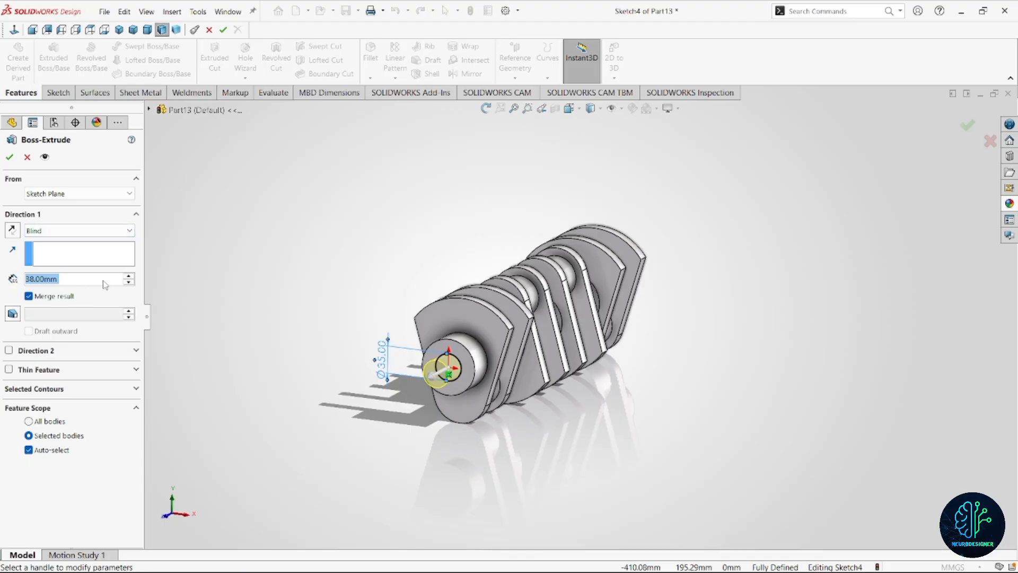
{"action": "type", "text": "80"}
{"action": "key", "text": "Return"}
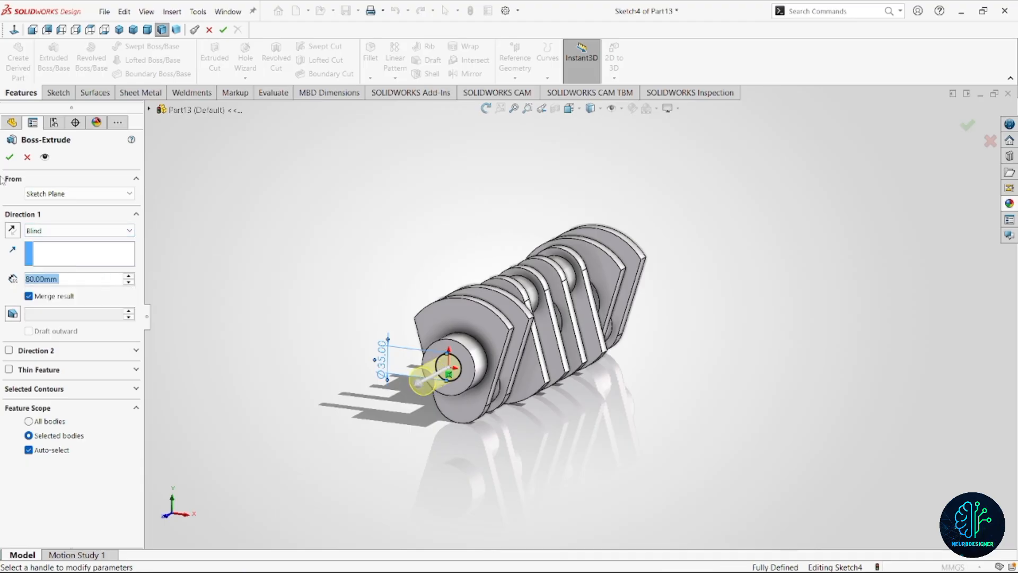
{"action": "left_click", "coordinate": [10, 157]}
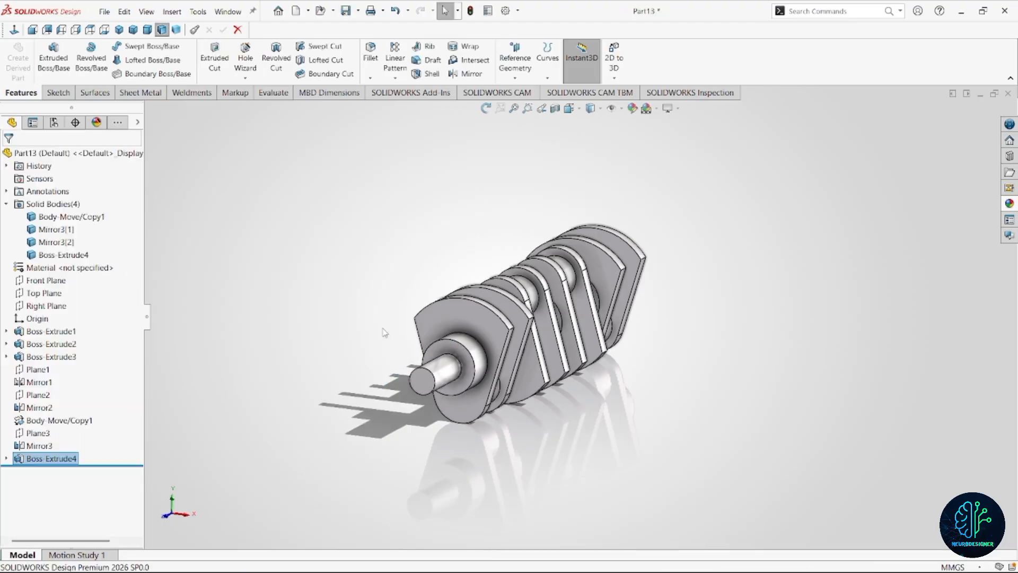
Sketch an origin-centred circle about 96 mm in diameter on the journal end face at the crankshaft's opposite end.
{"action": "middle_click_drag", "start_coordinate": [709, 352], "coordinate": [618, 299]}
{"action": "scroll", "coordinate": [619, 299], "scroll_direction": "down", "scroll_amount": 4}
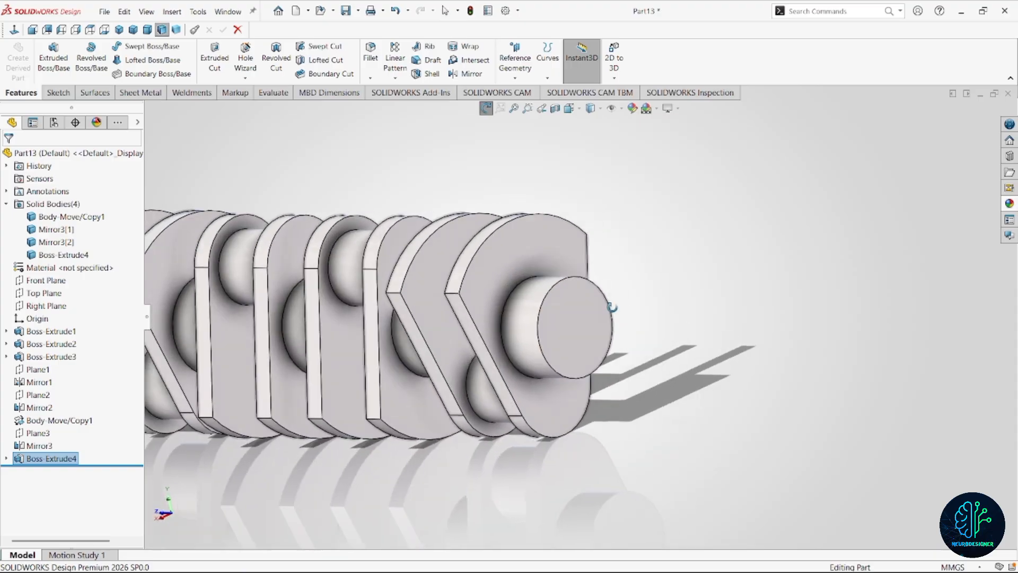
{"action": "left_click", "coordinate": [574, 335]}
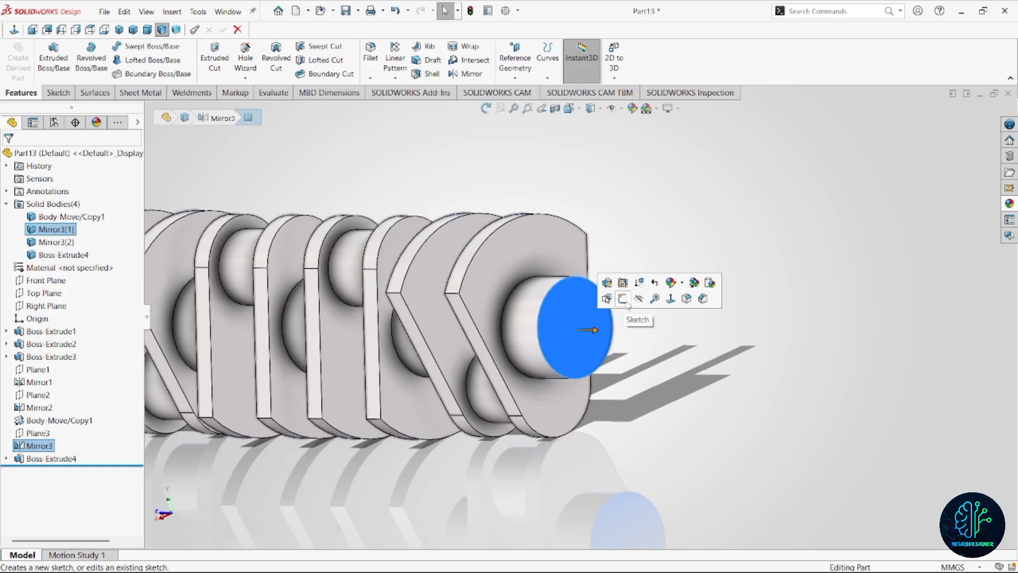
{"action": "left_click", "coordinate": [624, 300]}
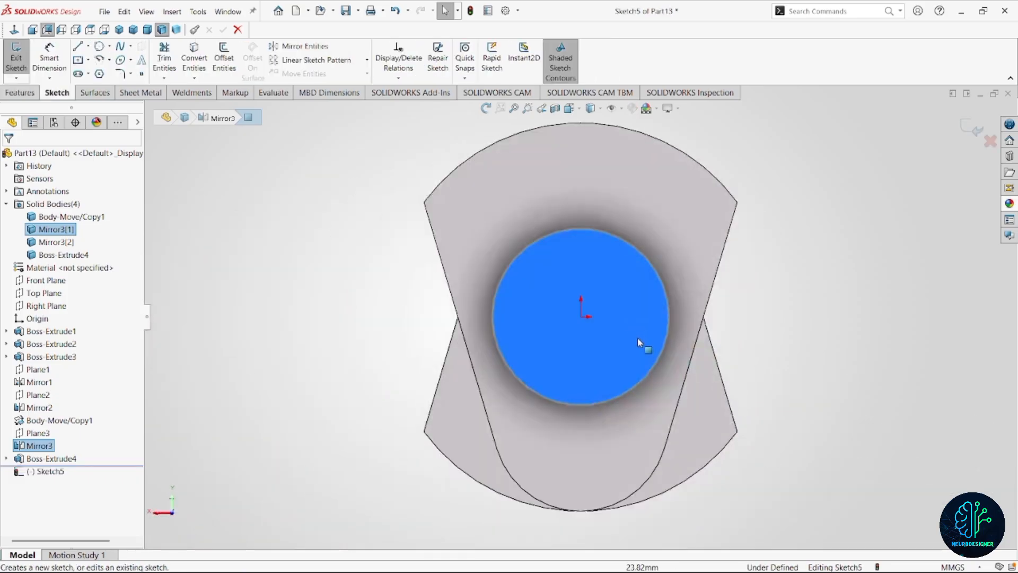
{"action": "right_click_drag", "start_coordinate": [762, 307], "coordinate": [893, 317]}
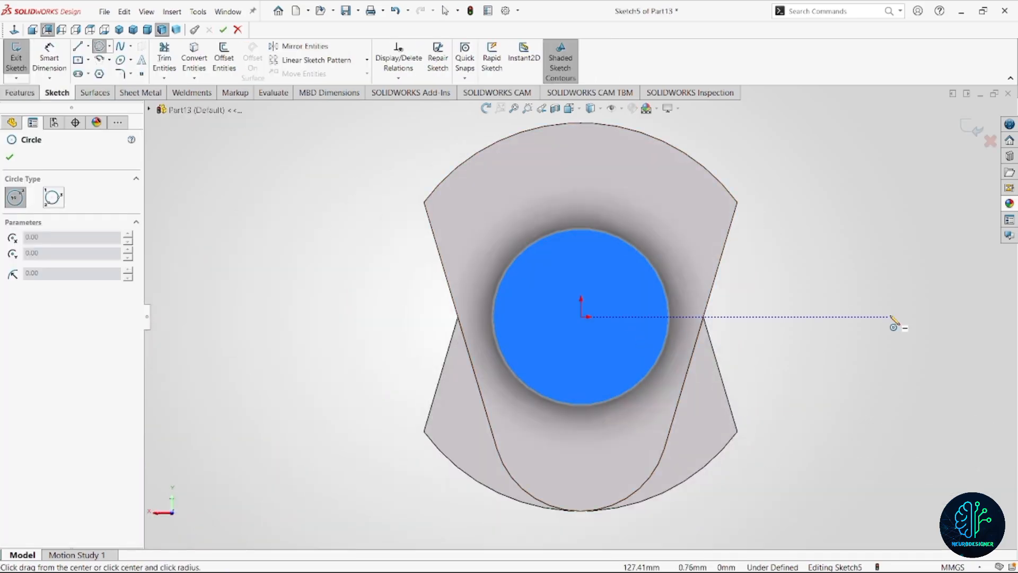
{"action": "left_click", "coordinate": [581, 317]}
{"action": "left_click", "coordinate": [660, 405]}
Dimension the new circle's diameter as 144 mm.
{"action": "right_click_drag", "start_coordinate": [295, 250], "coordinate": [270, 194]}
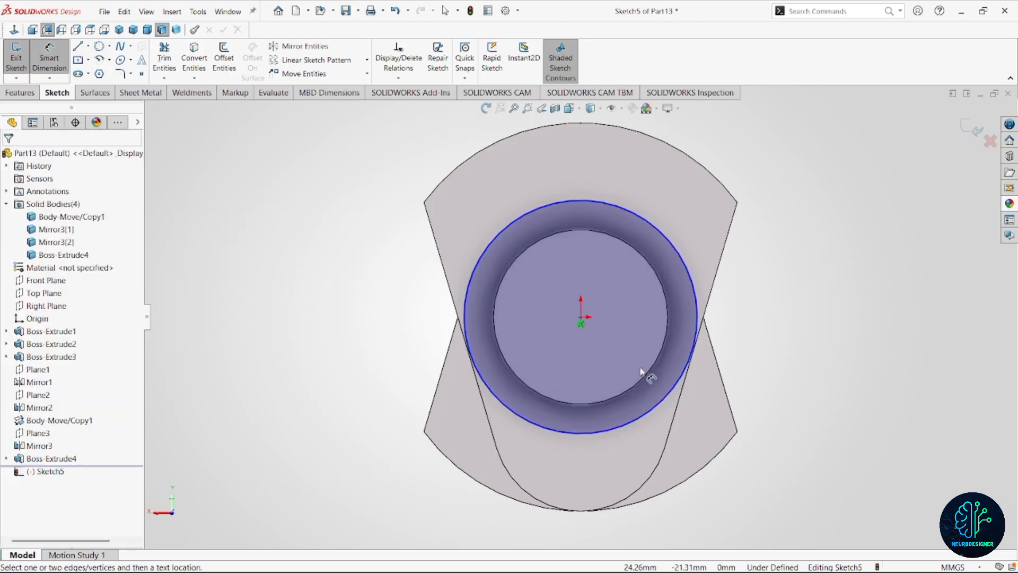
{"action": "left_click", "coordinate": [517, 422]}
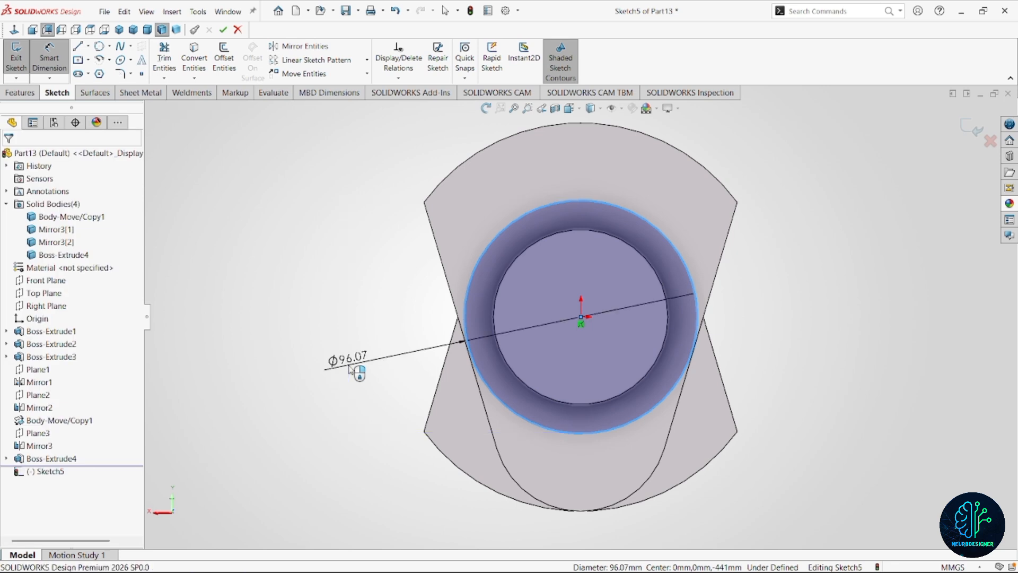
{"action": "left_click", "coordinate": [350, 370]}
{"action": "type", "text": "144"}
{"action": "scroll", "coordinate": [547, 315], "scroll_direction": "up", "scroll_amount": 2}
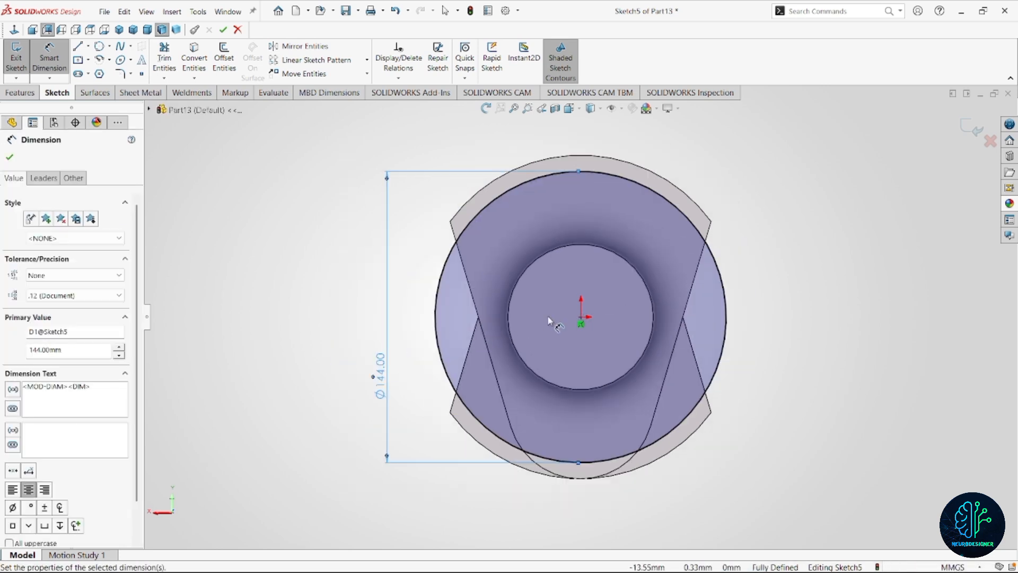
Sketch an origin-centred circle about 101 mm in diameter inside the 144 mm circle and convert it to construction geometry.
{"action": "right_click_drag", "start_coordinate": [664, 277], "coordinate": [723, 289]}
{"action": "left_click", "coordinate": [582, 317]}
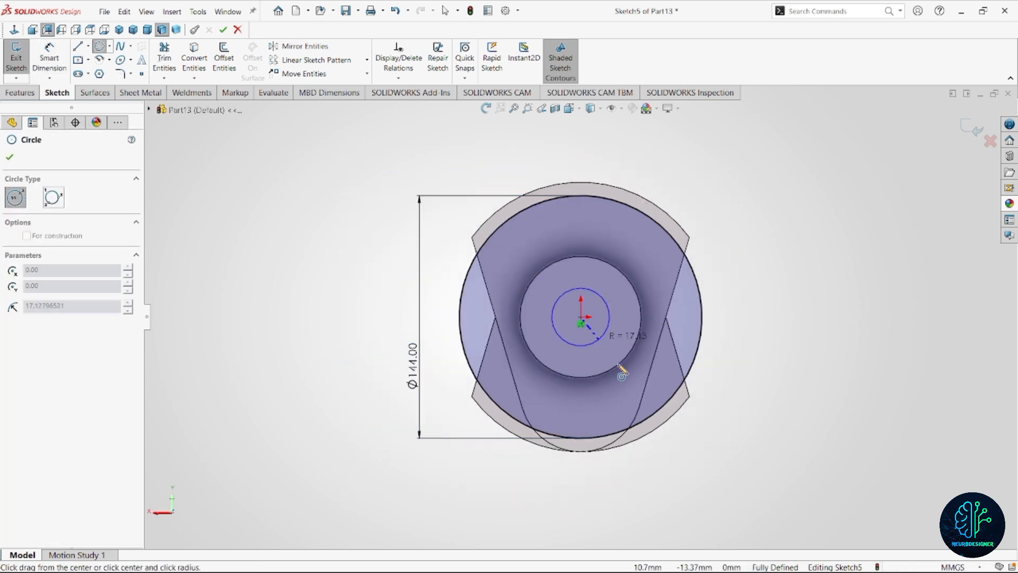
{"action": "left_click", "coordinate": [616, 394]}
{"action": "key", "text": "Escape"}
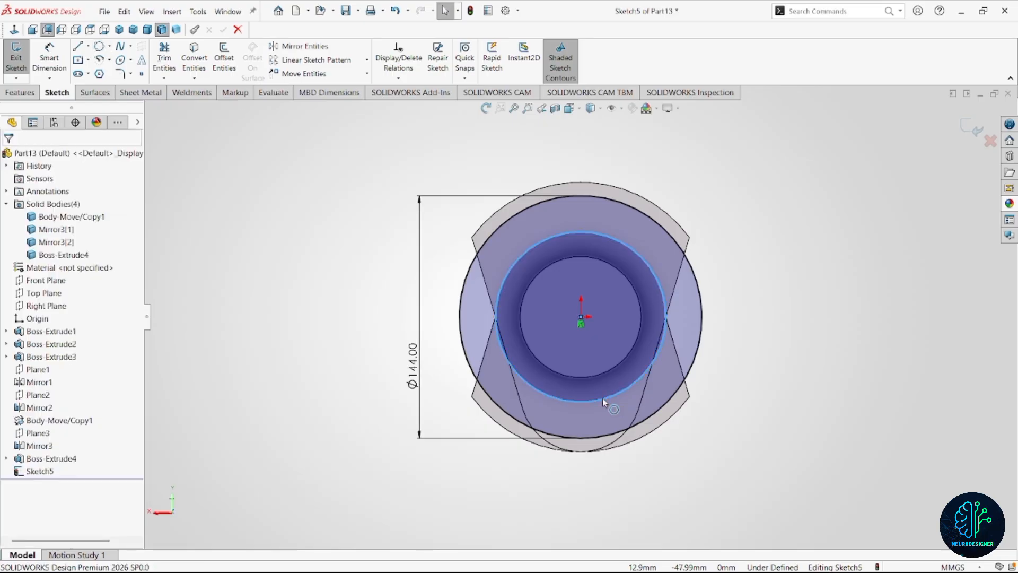
{"action": "left_click", "coordinate": [605, 399]}
{"action": "left_click", "coordinate": [665, 366]}
{"action": "left_click", "coordinate": [765, 337]}
Dimension the construction circle's diameter as 110 mm.
{"action": "right_click_drag", "start_coordinate": [765, 338], "coordinate": [758, 297]}
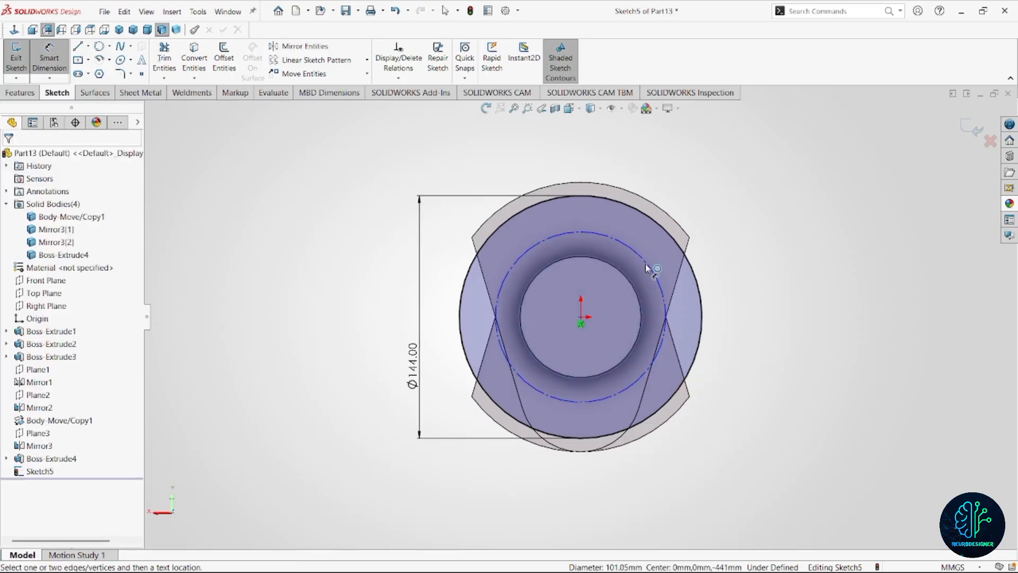
{"action": "left_click", "coordinate": [650, 267]}
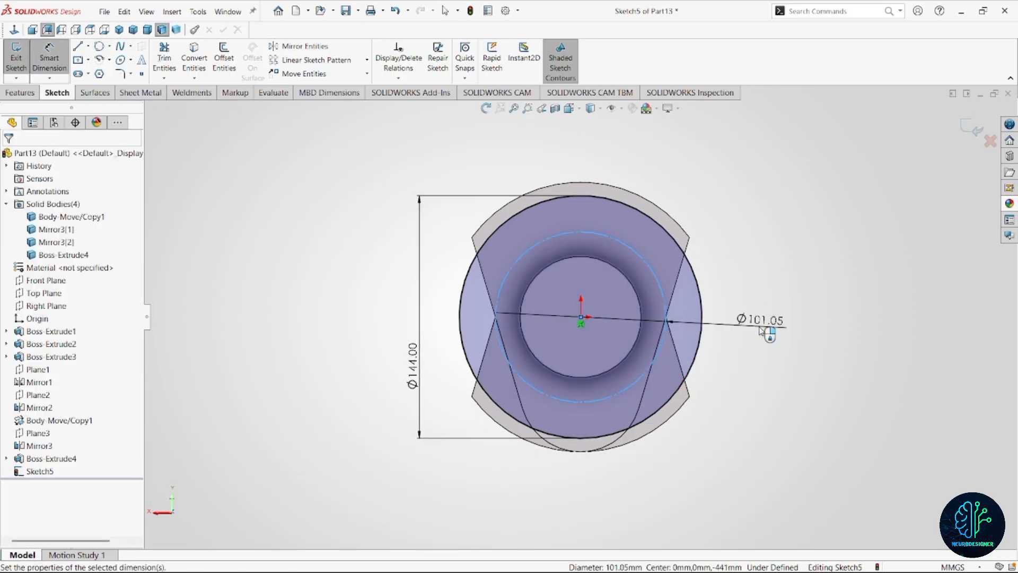
{"action": "left_click", "coordinate": [762, 329]}
{"action": "type", "text": "110"}
{"action": "key", "text": "Return"}
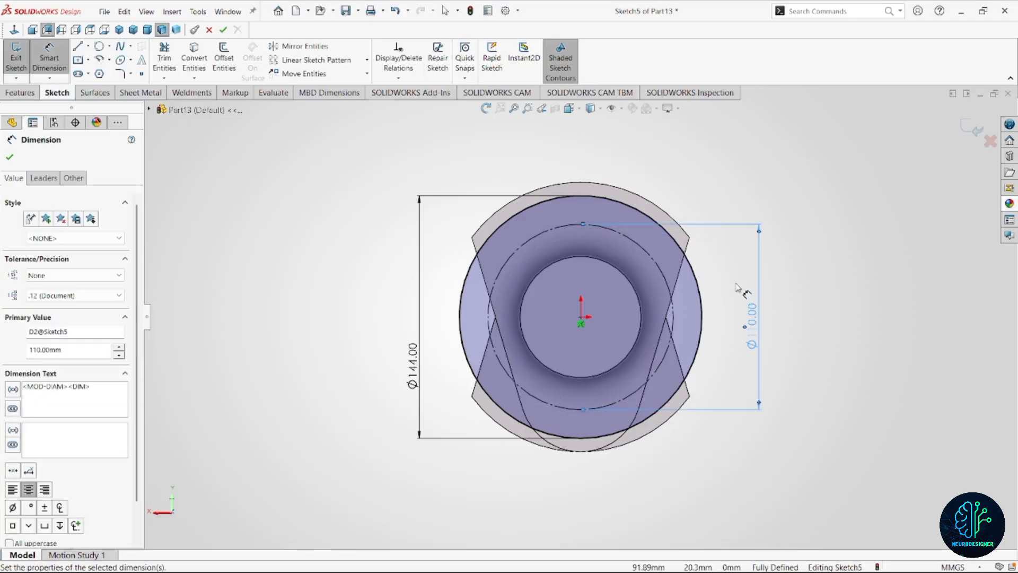
Sketch a small circle about 15 mm in diameter centred on the construction circle's upper quadrant point, vertically above the origin.
{"action": "scroll", "coordinate": [689, 302], "scroll_direction": "up", "scroll_amount": 2}
{"action": "scroll", "coordinate": [718, 286], "scroll_direction": "down", "scroll_amount": 2}
{"action": "right_click_drag", "start_coordinate": [714, 222], "coordinate": [694, 255]}
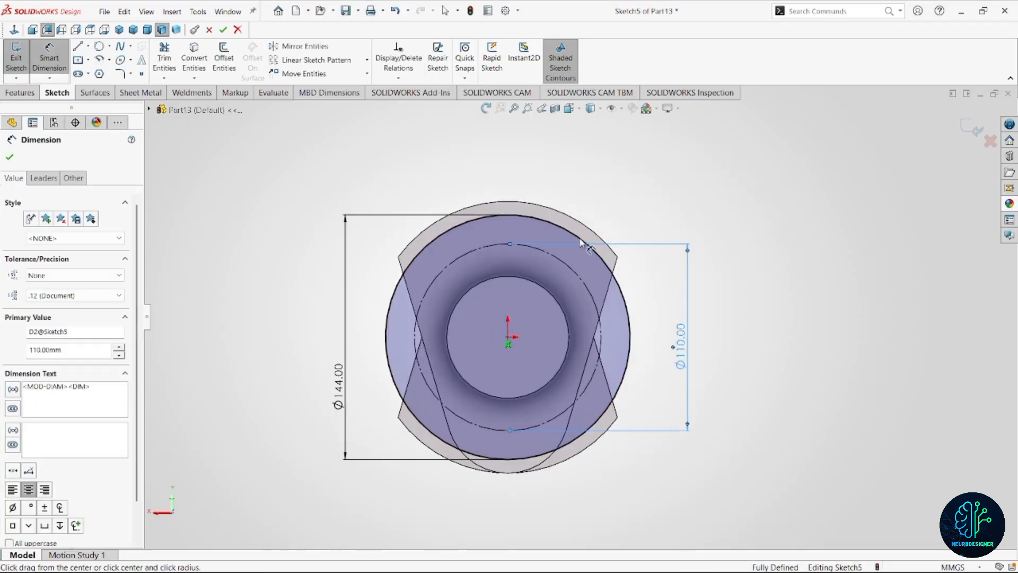
{"action": "left_click", "coordinate": [508, 245]}
{"action": "left_click", "coordinate": [518, 253]}
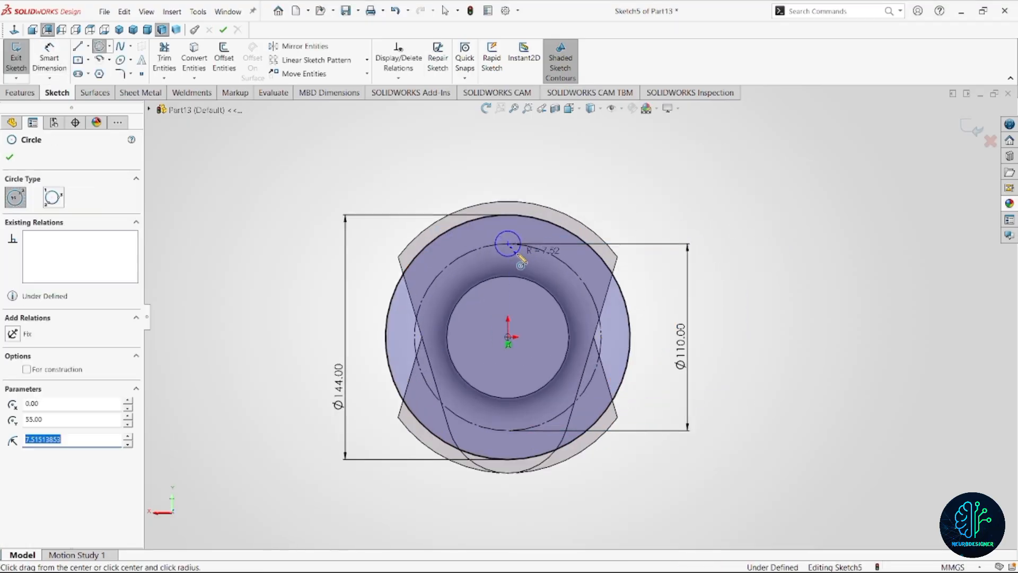
Dimension the small bolt-hole circle's diameter as 10 mm.
{"action": "right_click_drag", "start_coordinate": [557, 180], "coordinate": [557, 140]}
{"action": "left_click", "coordinate": [519, 237]}
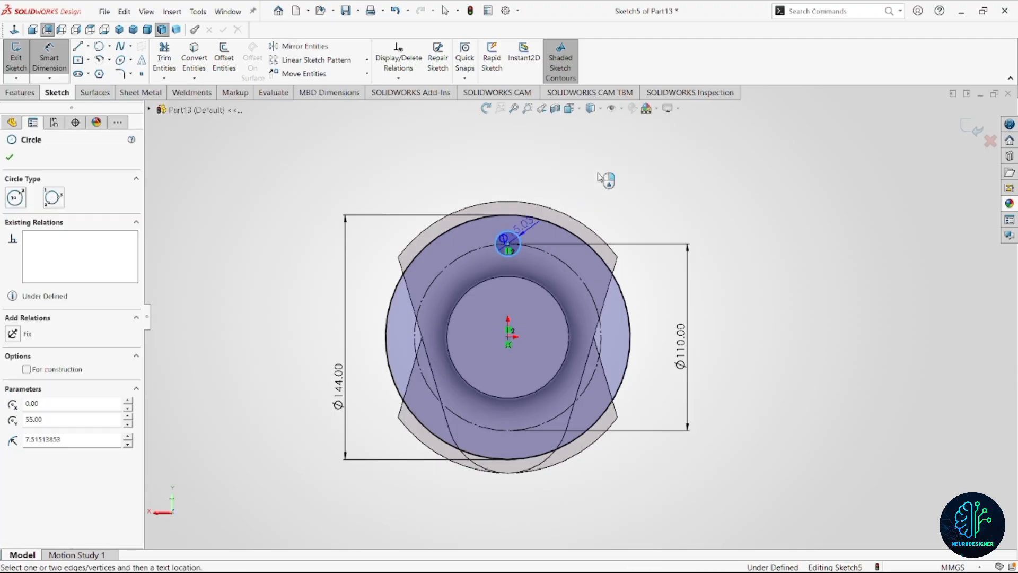
{"action": "left_click", "coordinate": [599, 177]}
{"action": "type", "text": "10"}
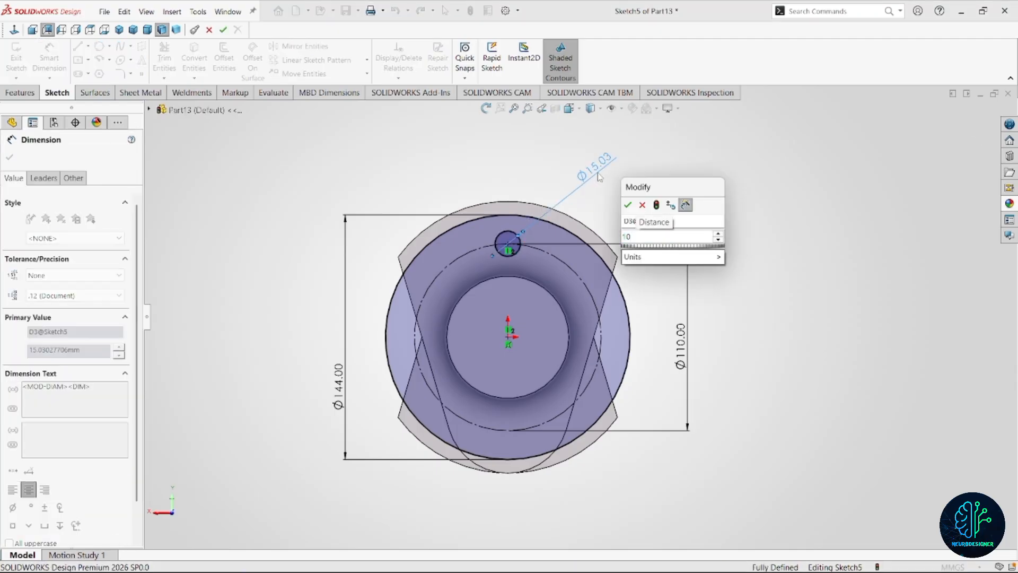
{"action": "key", "text": "Return"}
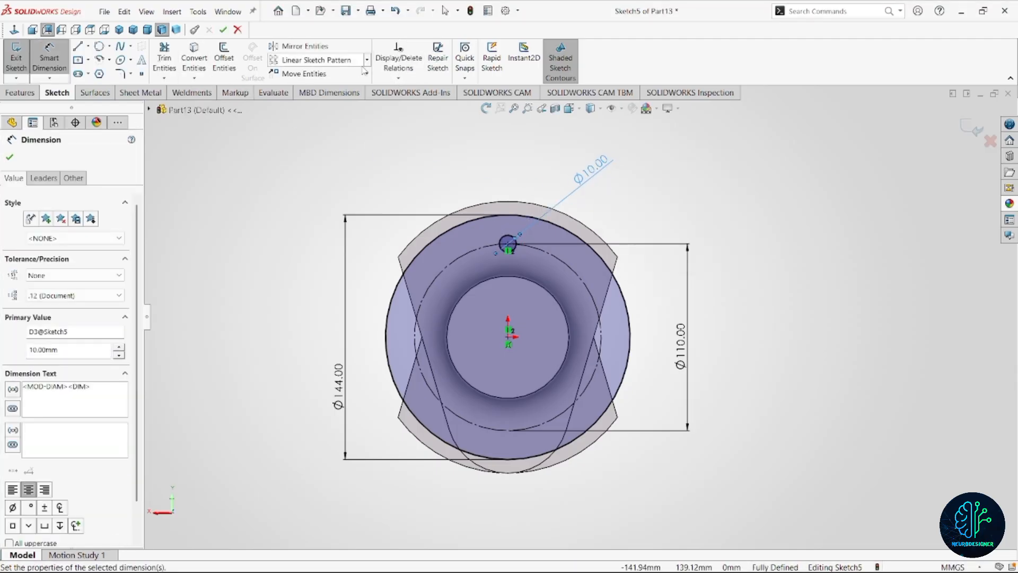
Create a circular sketch pattern of the 10 mm circle around the origin with 8 equally spaced instances over 360 degrees.
{"action": "left_click", "coordinate": [367, 59]}
{"action": "left_click", "coordinate": [312, 85]}
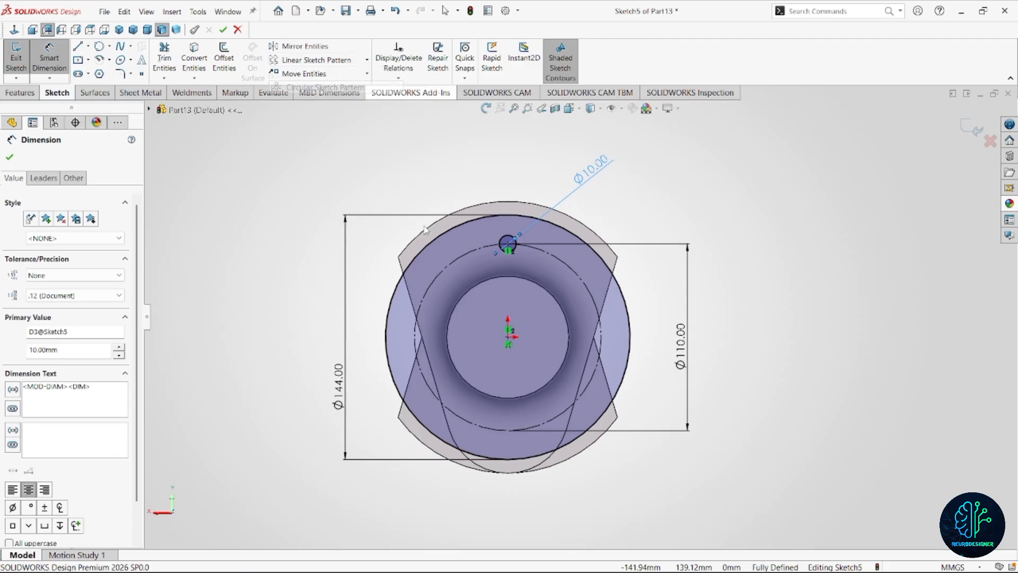
{"action": "left_click", "coordinate": [438, 276]}
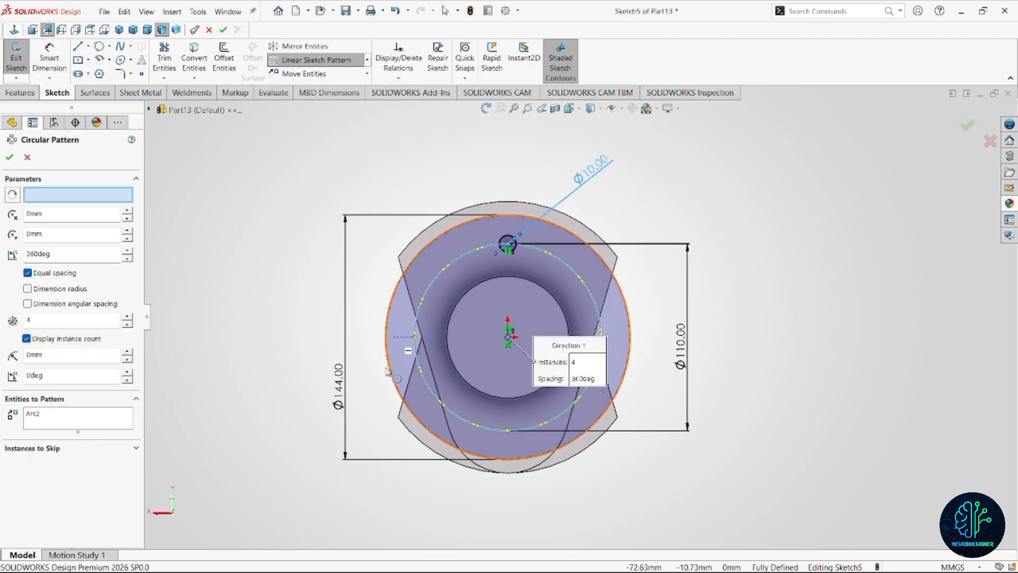
{"action": "scroll", "coordinate": [477, 379], "scroll_direction": "down", "scroll_amount": 2}
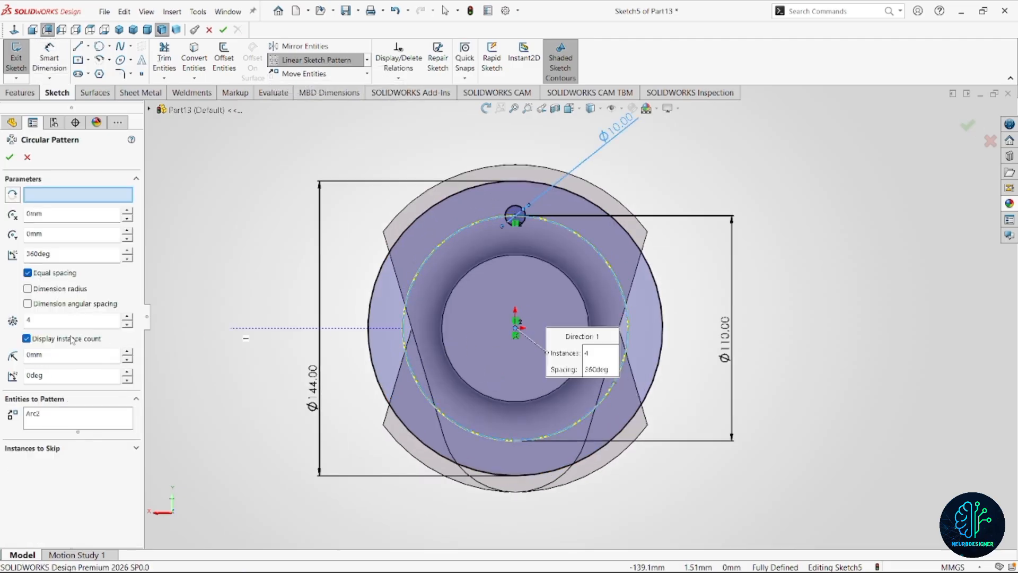
{"action": "double_click", "coordinate": [112, 317]}
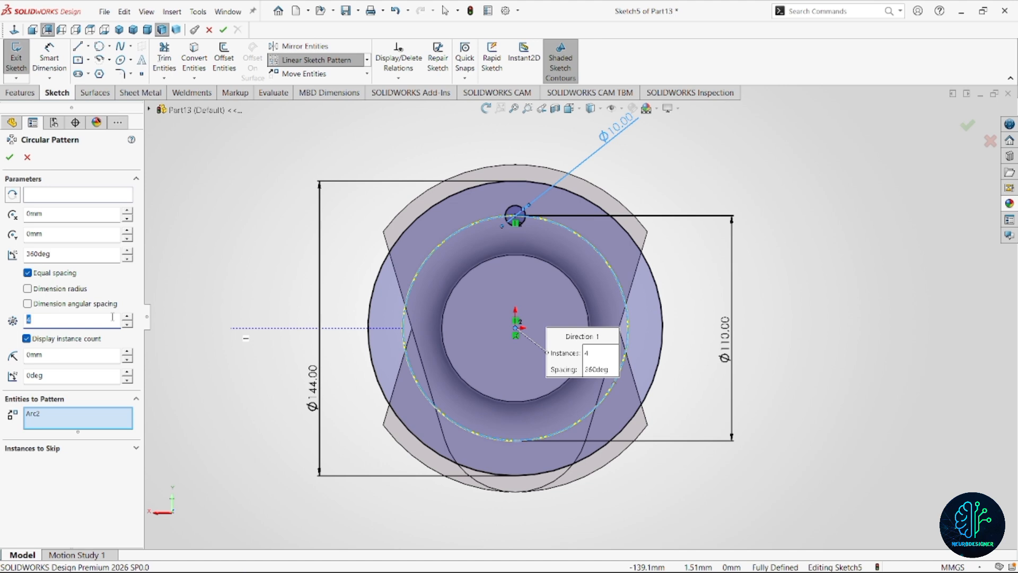
{"action": "left_click", "coordinate": [66, 415]}
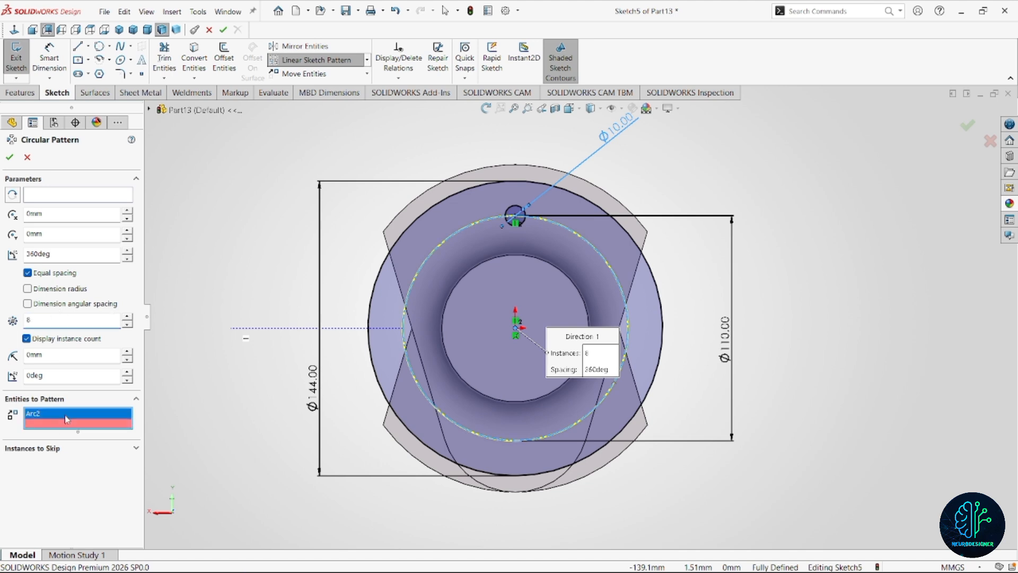
{"action": "right_click", "coordinate": [66, 415]}
{"action": "left_click", "coordinate": [96, 423]}
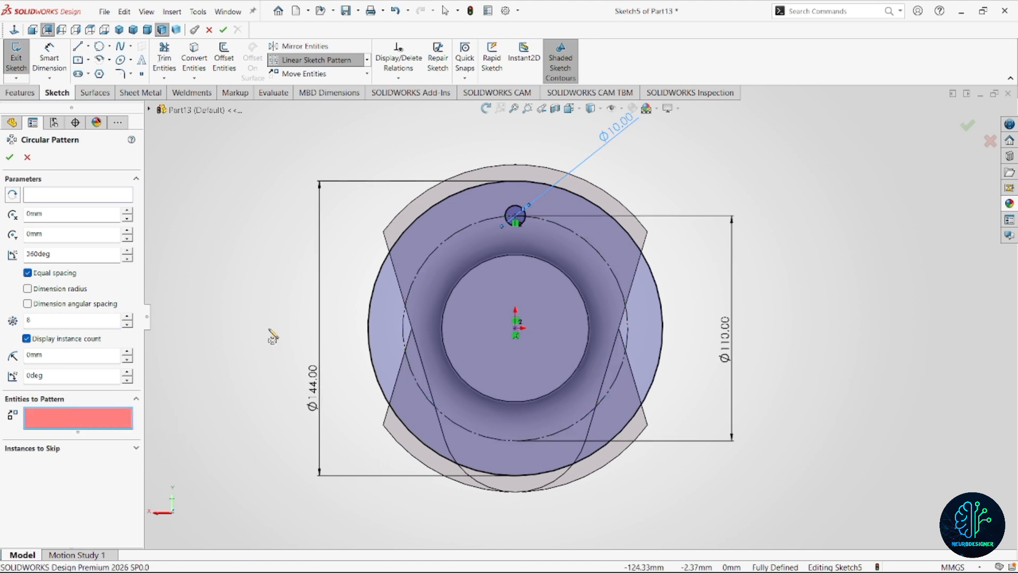
{"action": "left_click", "coordinate": [516, 217]}
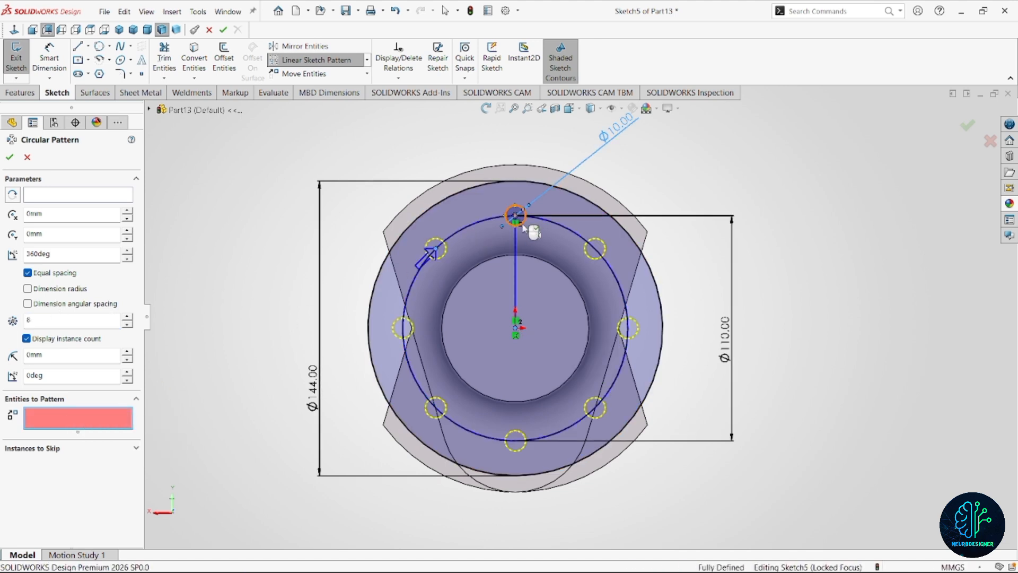
{"action": "left_click", "coordinate": [9, 157]}
Extrude the flange sketch with its bolt holes 15 mm outward as a blind boss with Merge result turned on.
{"action": "scroll", "coordinate": [589, 325], "scroll_direction": "up", "scroll_amount": 3}
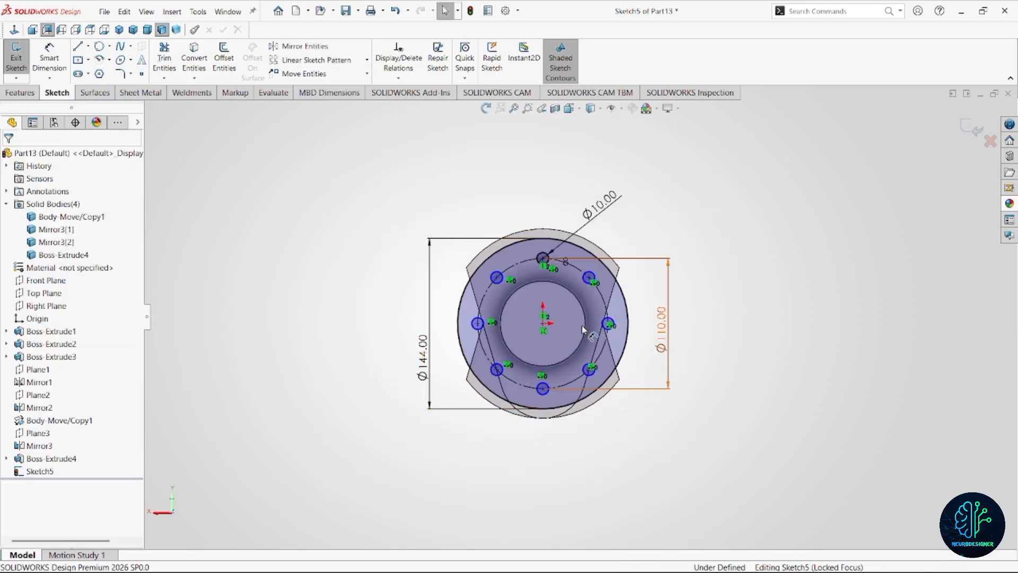
{"action": "mouse_move", "coordinate": [581, 325]}
{"action": "middle_mouse_down"}
{"action": "mouse_move", "coordinate": [639, 329]}
{"action": "mouse_move", "coordinate": [647, 342]}
{"action": "middle_mouse_up"}
{"action": "left_click", "coordinate": [20, 93]}
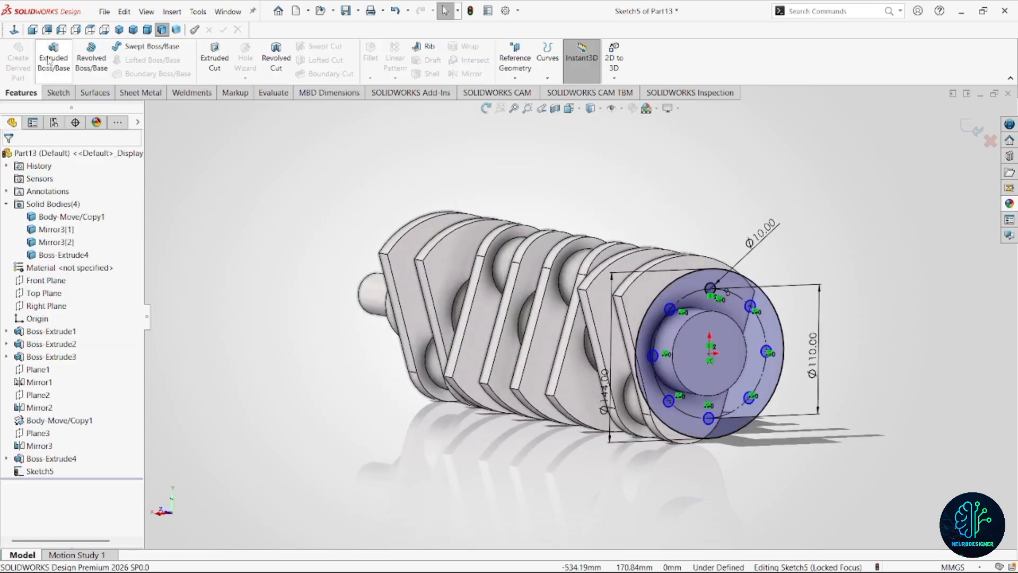
{"action": "left_click", "coordinate": [53, 59]}
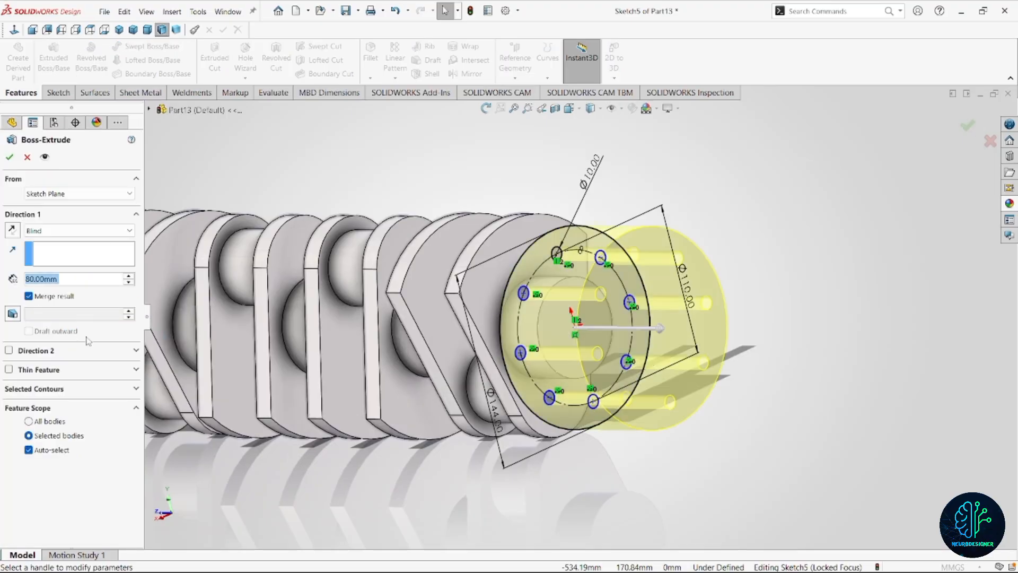
{"action": "type", "text": "15"}
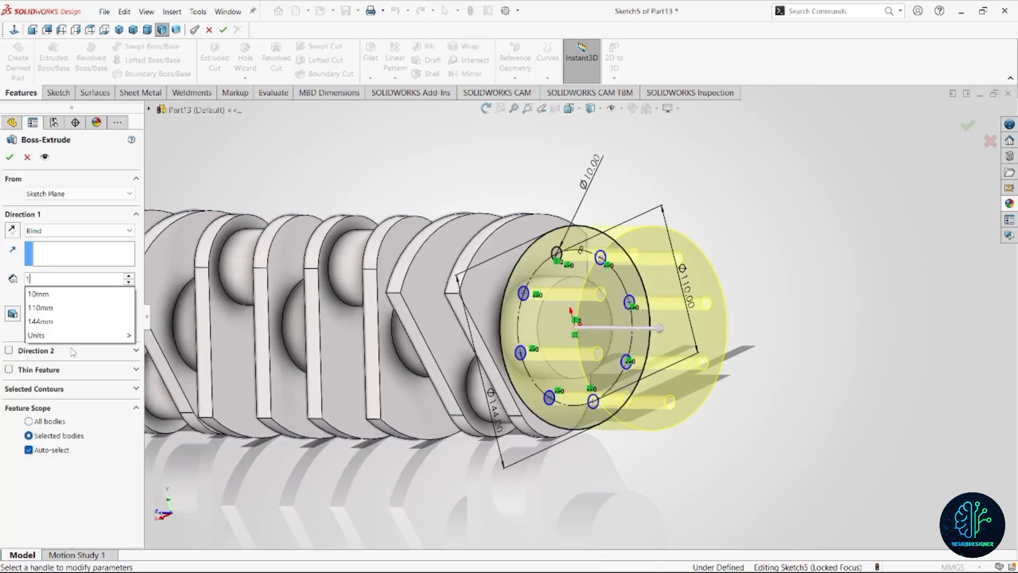
{"action": "key", "text": "Return"}
{"action": "left_click", "coordinate": [9, 157]}
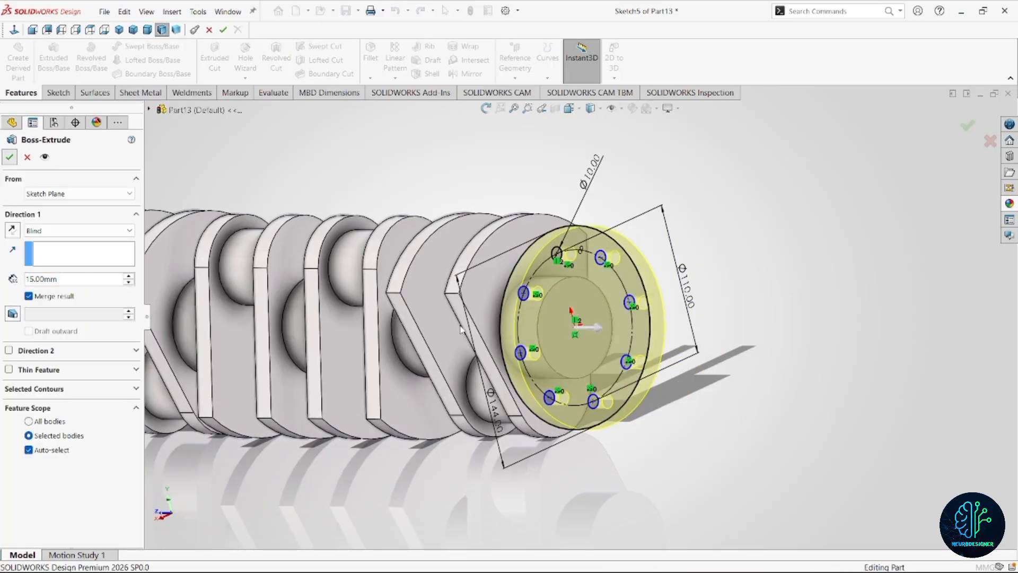
{"action": "left_click", "coordinate": [780, 438]}
{"action": "scroll", "coordinate": [680, 425], "scroll_direction": "down", "scroll_amount": 2}
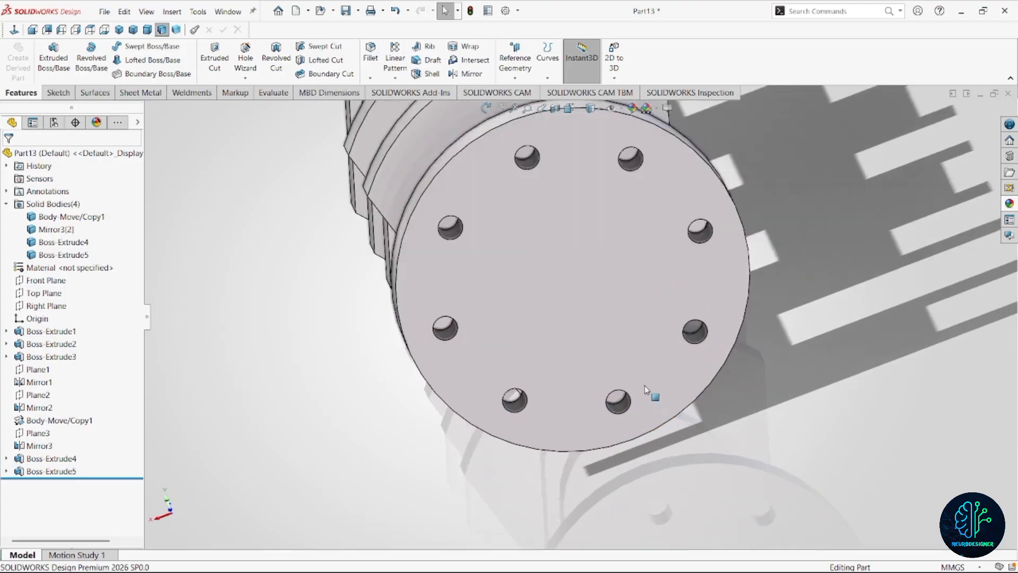
{"action": "middle_click_drag", "start_coordinate": [644, 386], "coordinate": [777, 327]}
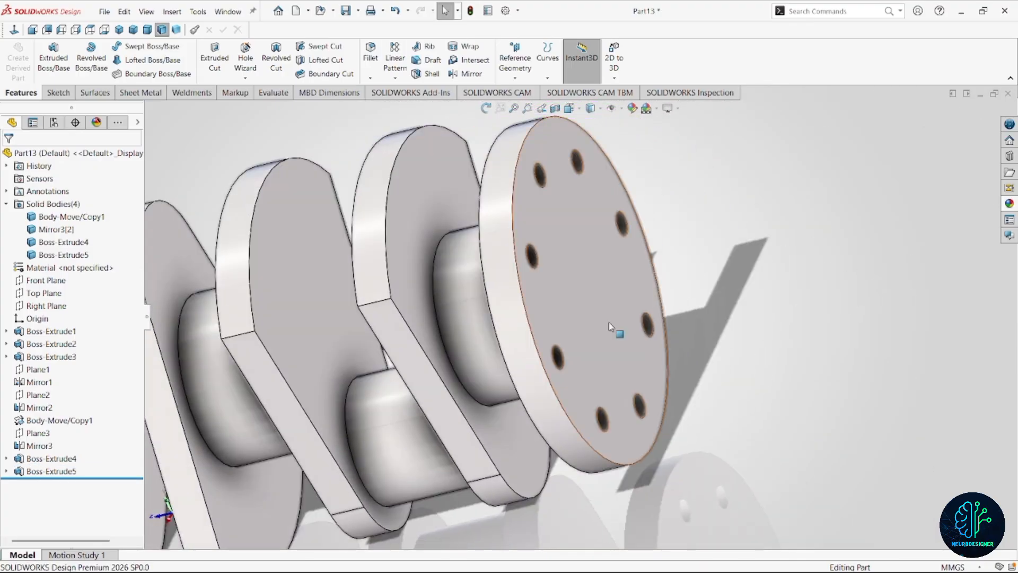
{"action": "scroll", "coordinate": [612, 327], "scroll_direction": "up", "scroll_amount": 4}
{"action": "middle_click_drag", "start_coordinate": [542, 268], "coordinate": [525, 347]}
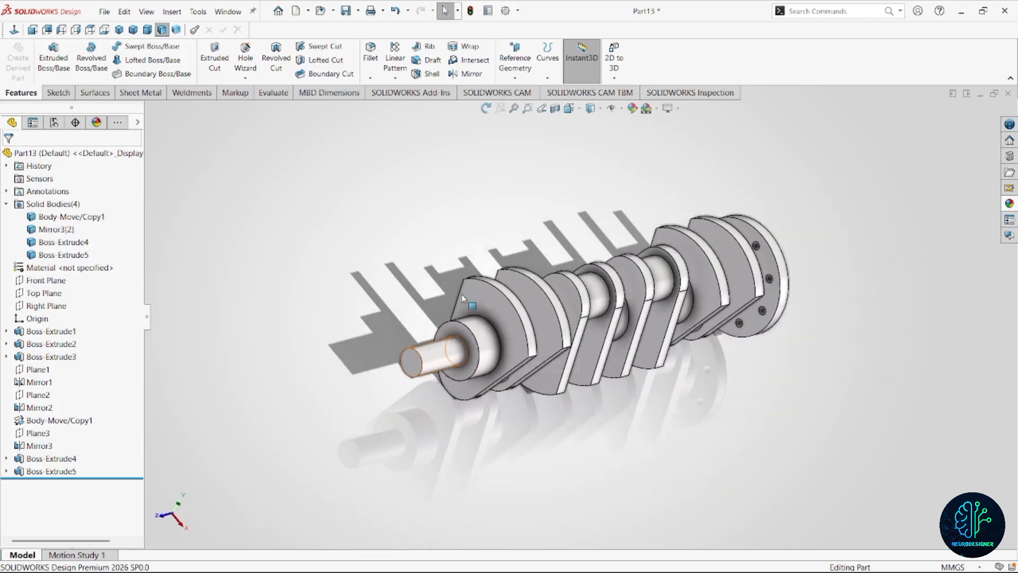
{"action": "scroll", "coordinate": [459, 394], "scroll_direction": "down", "scroll_amount": 3}
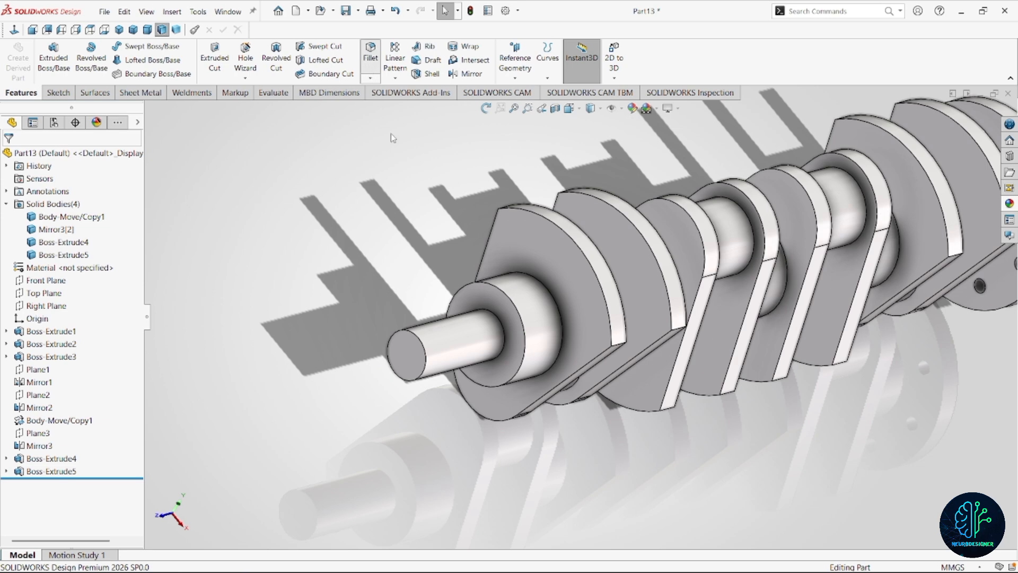
{"action": "scroll", "coordinate": [572, 316], "scroll_direction": "up", "scroll_amount": 5}
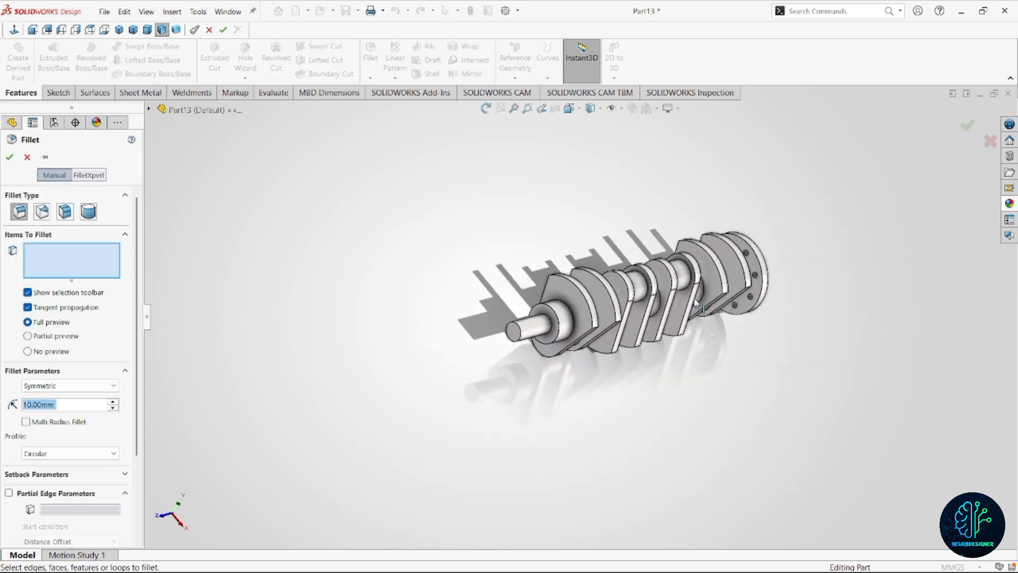
{"action": "left_click", "coordinate": [27, 157]}
Highlight the separate solid bodies one by one to check which section of the crankshaft each covers.
{"action": "scroll", "coordinate": [572, 297], "scroll_direction": "down", "scroll_amount": 2}
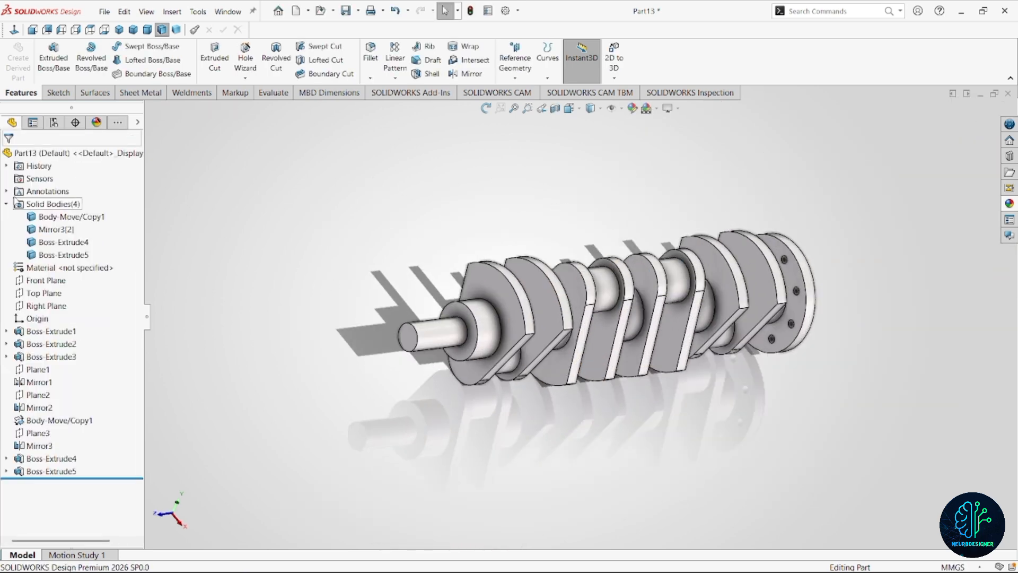
{"action": "left_click", "coordinate": [69, 217]}
{"action": "left_click", "coordinate": [56, 229]}
{"action": "left_click", "coordinate": [63, 255]}
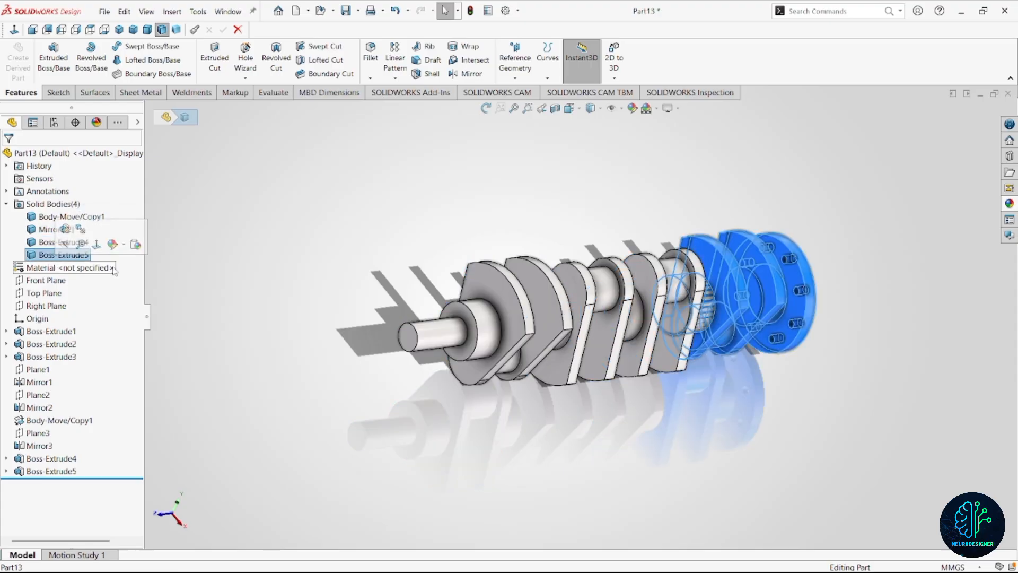
{"action": "left_click", "coordinate": [375, 338]}
Combine all four solid bodies of the crankshaft into a single body with the Add operation and select the combined body.
{"action": "scroll", "coordinate": [615, 319], "scroll_direction": "down", "scroll_amount": 1}
{"action": "middle_click_drag", "start_coordinate": [615, 318], "coordinate": [570, 315]}
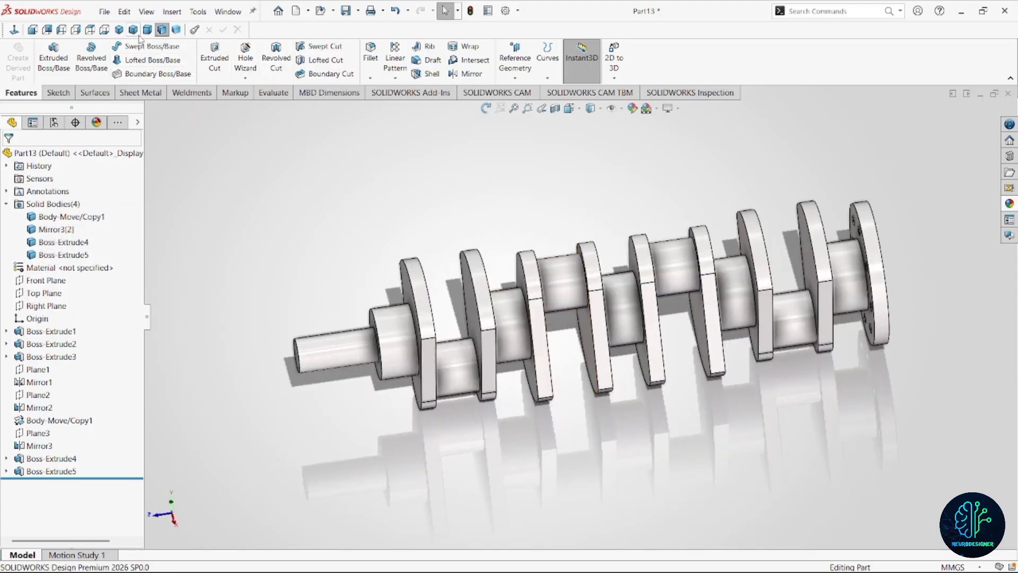
{"action": "left_click", "coordinate": [172, 12]}
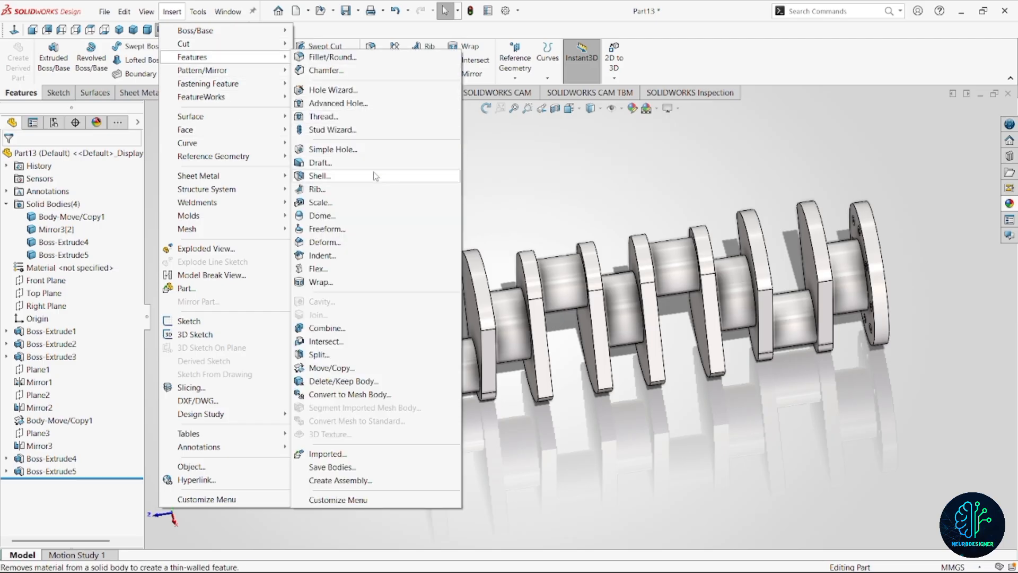
{"action": "left_click", "coordinate": [354, 328]}
{"action": "left_click", "coordinate": [467, 344]}
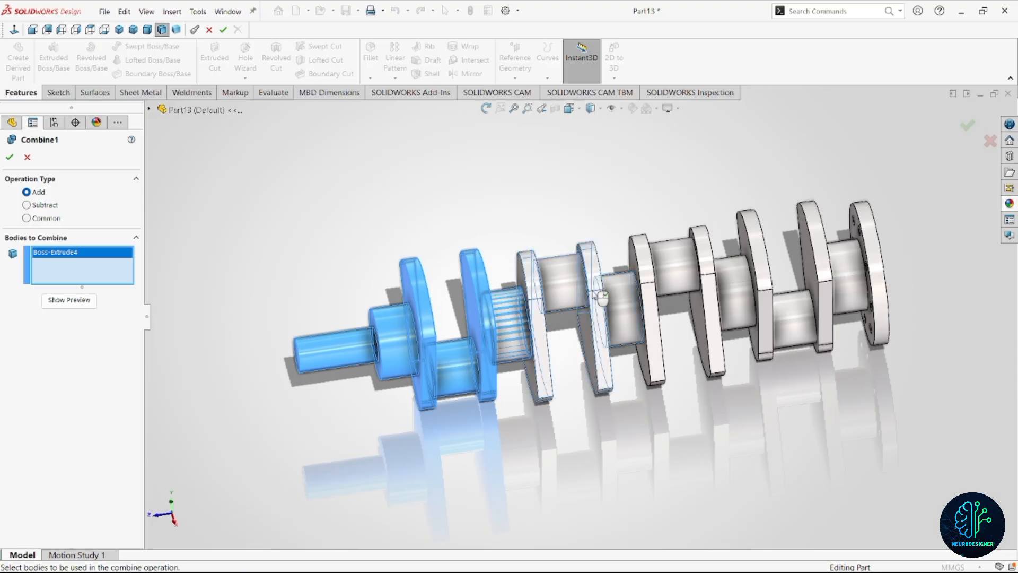
{"action": "left_click", "coordinate": [554, 323]}
{"action": "left_click", "coordinate": [717, 283]}
{"action": "left_click", "coordinate": [717, 283]}
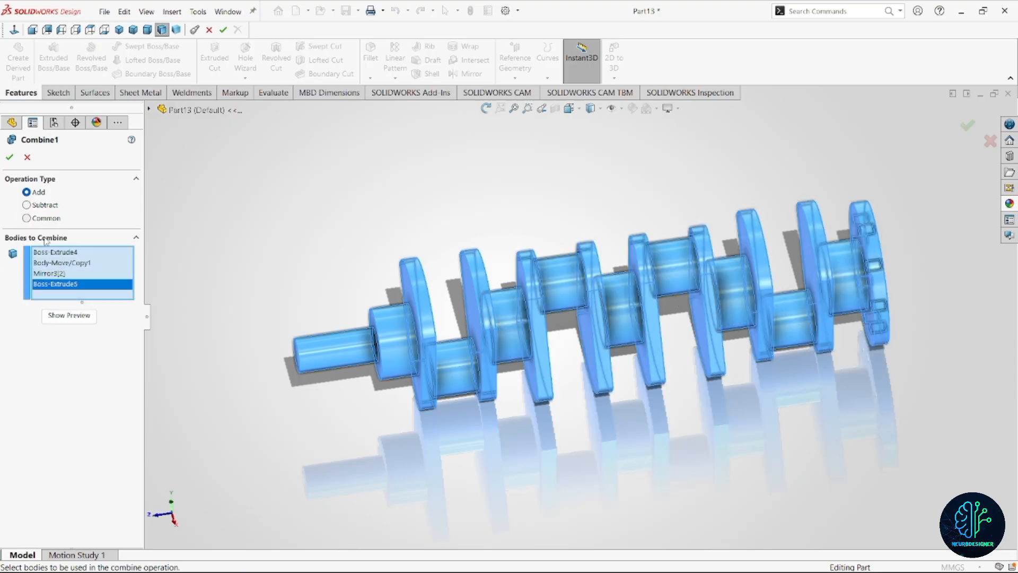
{"action": "left_click", "coordinate": [10, 156]}
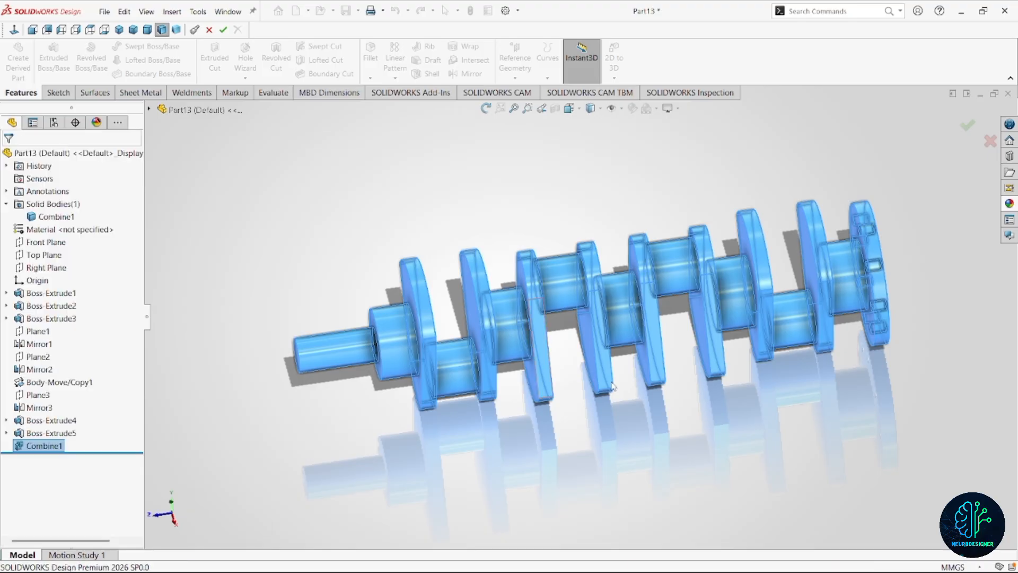
{"action": "left_click", "coordinate": [64, 216]}
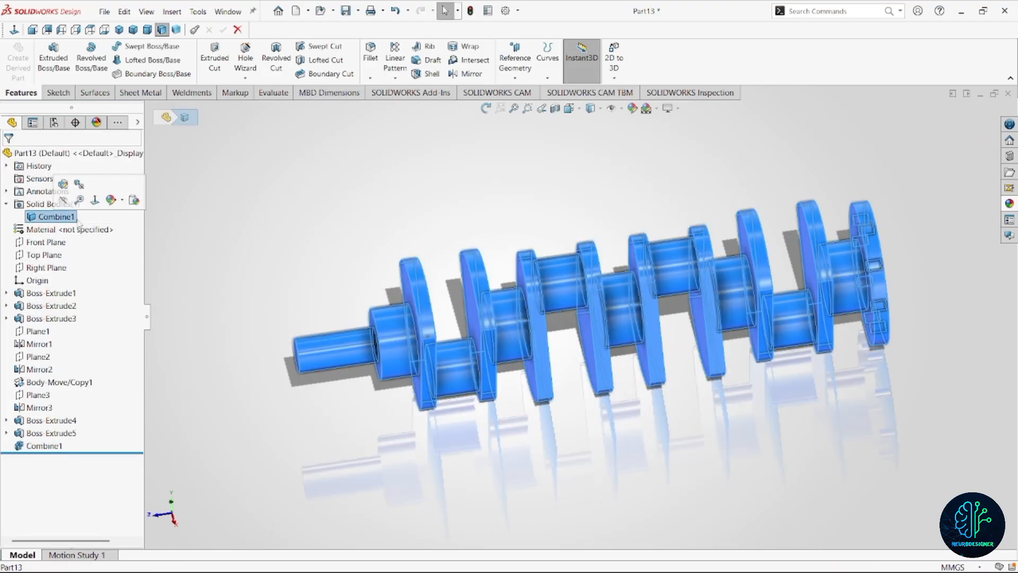
Start a symmetric 3 mm fillet on the circular edge at the free end of the crankshaft's thin shaft.
{"action": "left_click", "coordinate": [250, 232]}
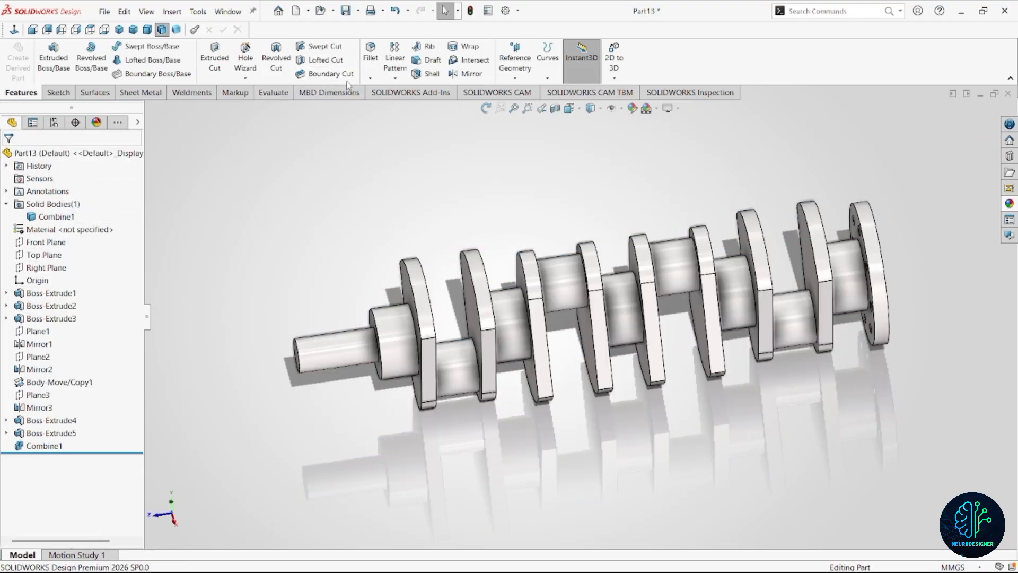
{"action": "scroll", "coordinate": [313, 361], "scroll_direction": "down", "scroll_amount": 2}
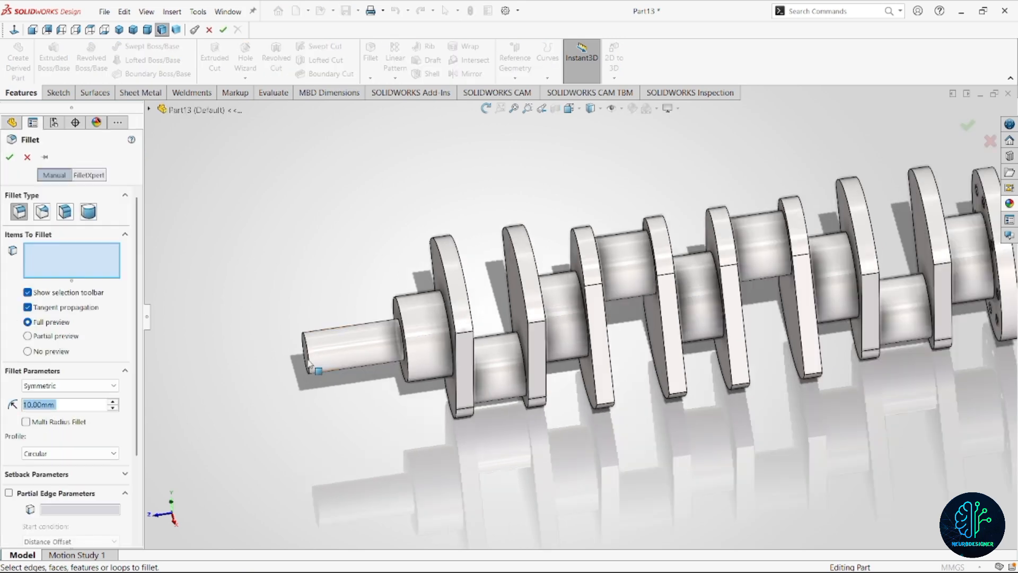
{"action": "left_click", "coordinate": [323, 361]}
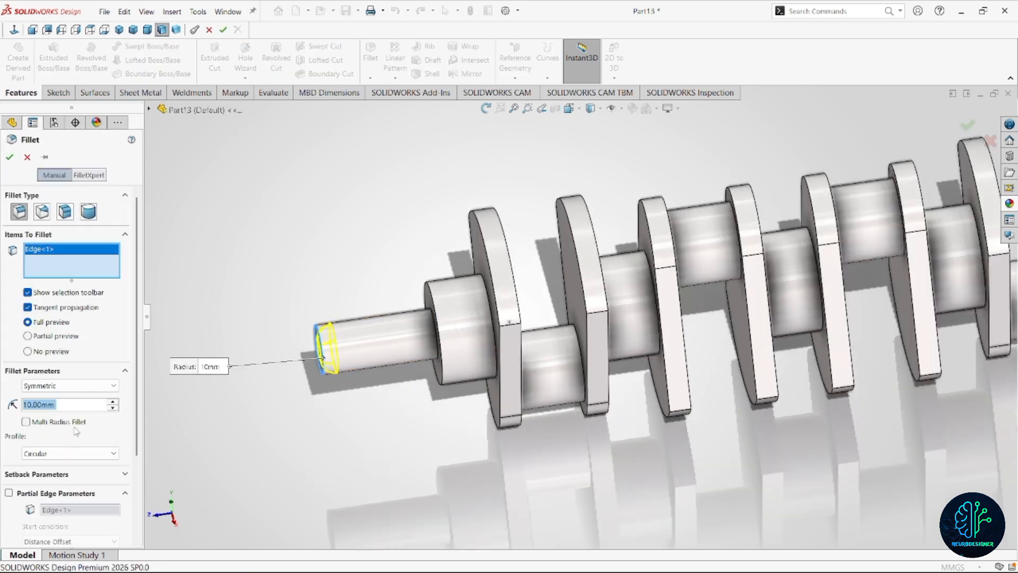
{"action": "type", "text": "3"}
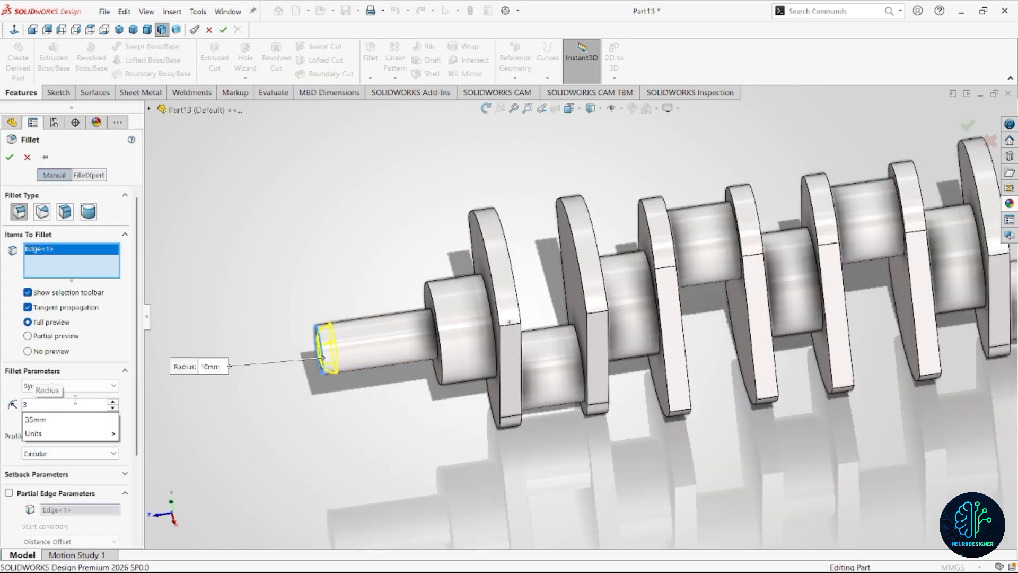
{"action": "key", "text": "Return"}
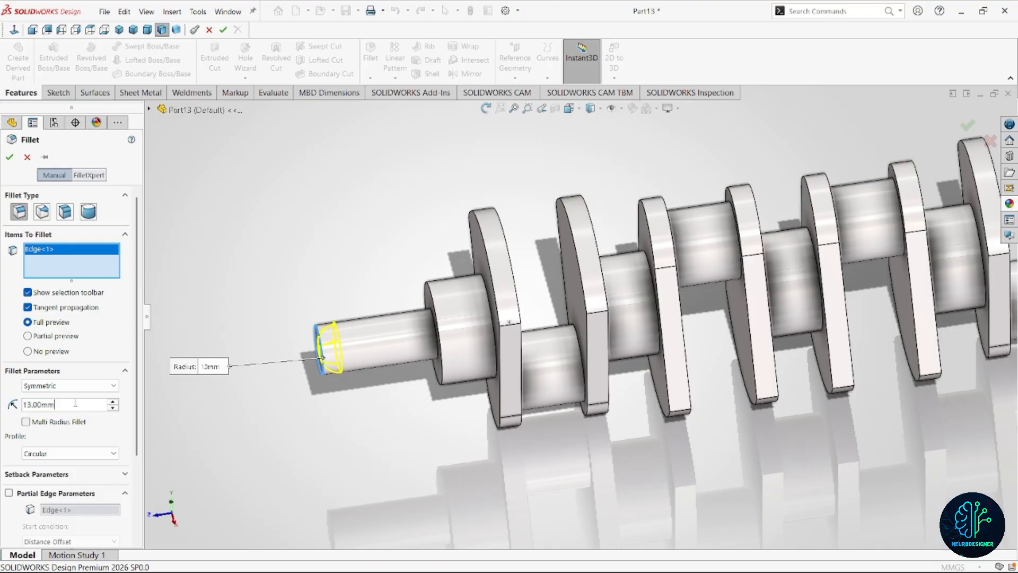
{"action": "type", "text": "3"}
Add the edge where the thin shaft meets the journal and all concave edges of the crankshaft to the fillet, and apply it.
{"action": "middle_click_drag", "start_coordinate": [334, 422], "coordinate": [488, 371]}
{"action": "left_click", "coordinate": [496, 367]}
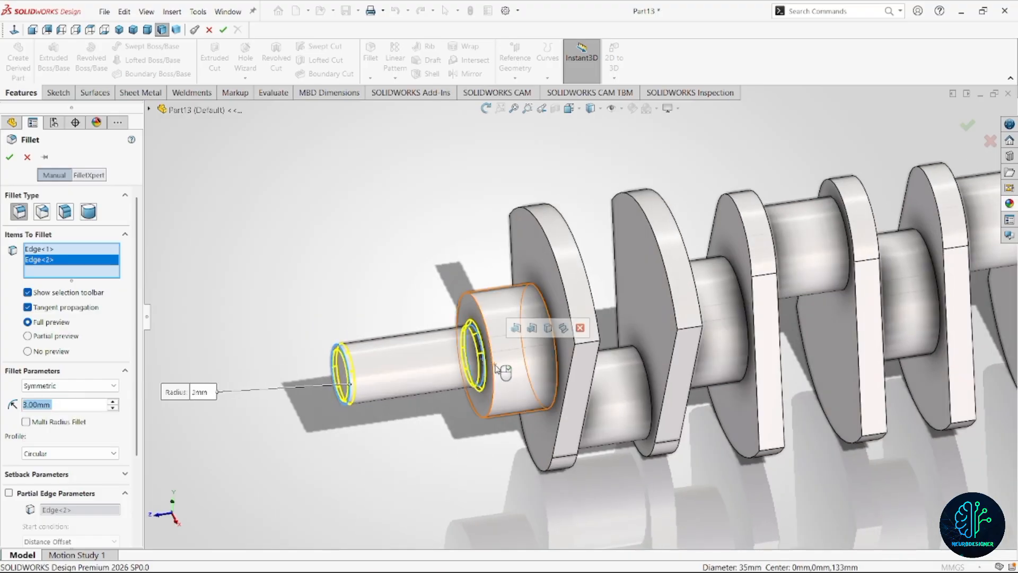
{"action": "left_click", "coordinate": [563, 329]}
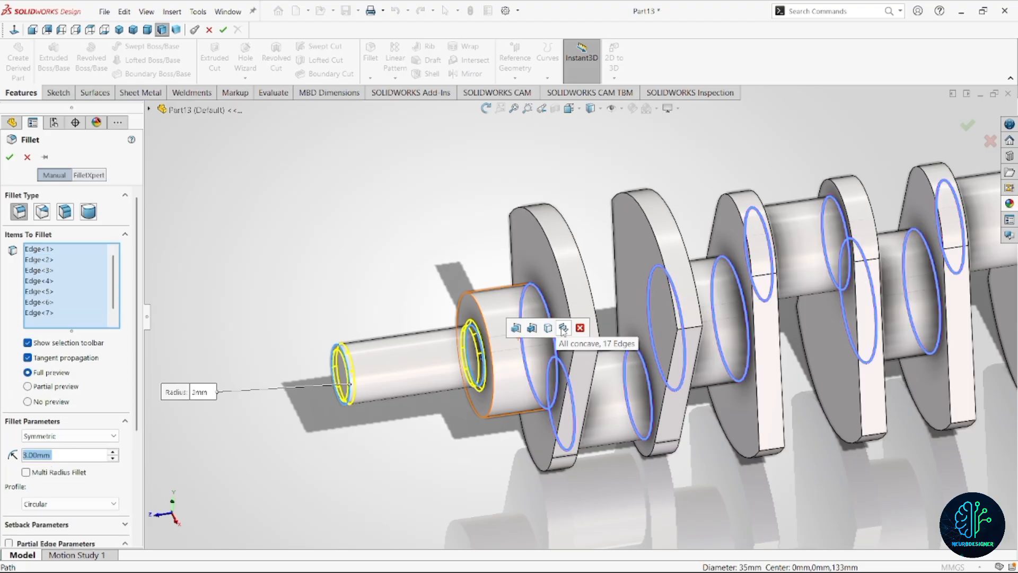
{"action": "scroll", "coordinate": [666, 377], "scroll_direction": "up", "scroll_amount": 5}
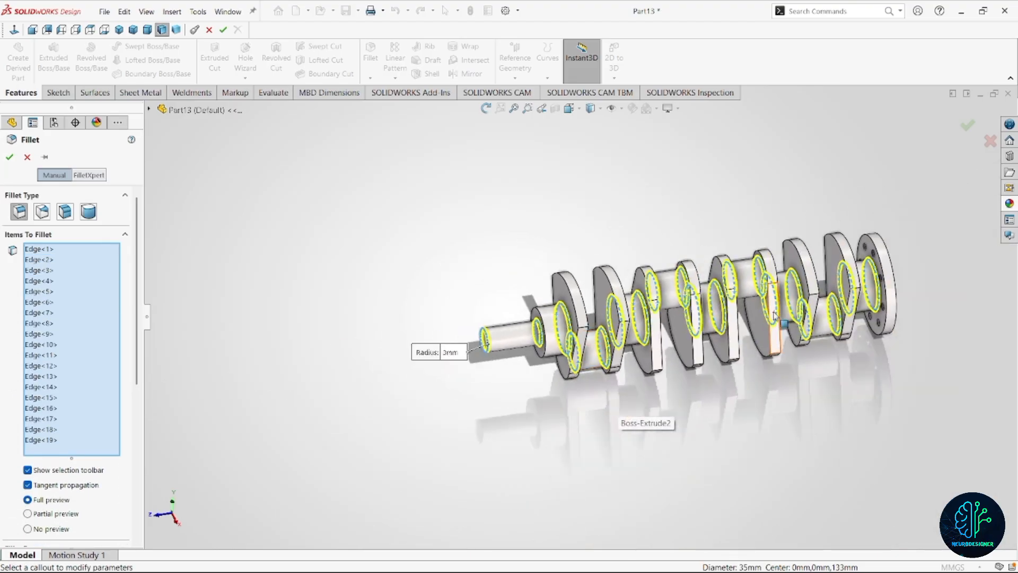
{"action": "scroll", "coordinate": [775, 315], "scroll_direction": "up", "scroll_amount": 2}
{"action": "scroll", "coordinate": [744, 304], "scroll_direction": "down", "scroll_amount": 2}
{"action": "left_click", "coordinate": [968, 126]}
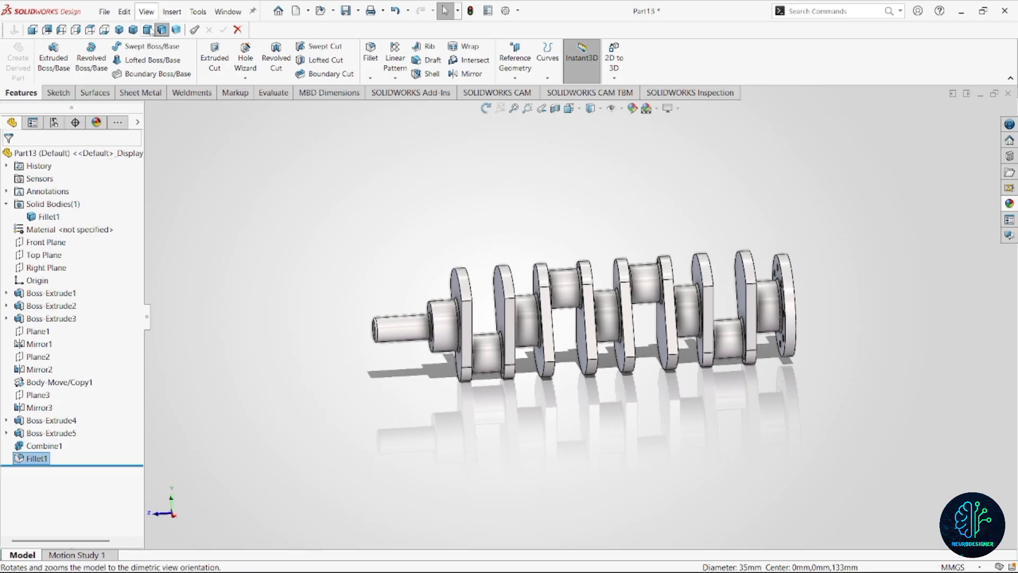
Show the crankshaft in dimetric view, apply the polished steel appearance to the whole part, and save it.
{"action": "left_click", "coordinate": [148, 30]}
{"action": "left_click", "coordinate": [100, 154]}
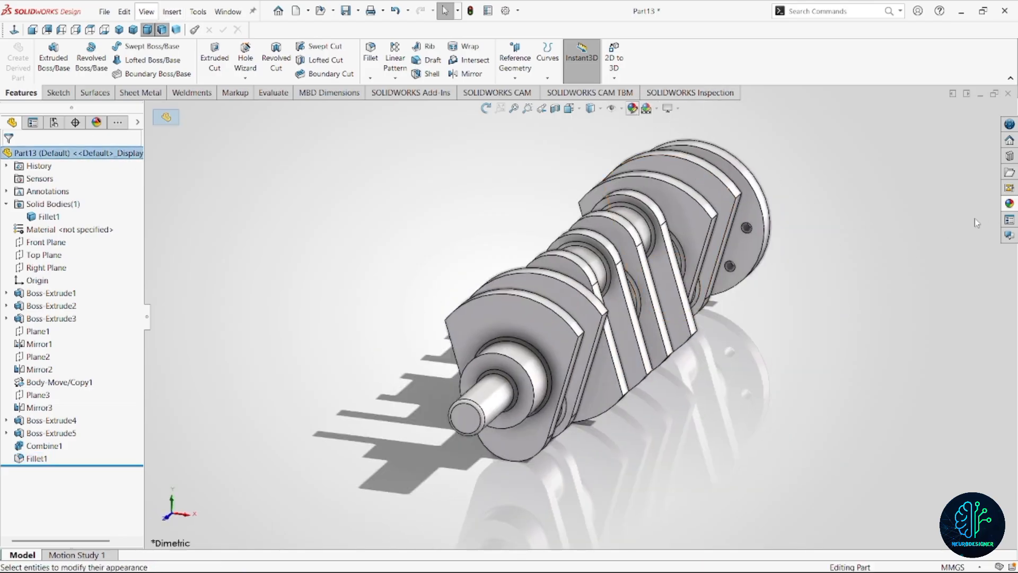
{"action": "left_click", "coordinate": [860, 168]}
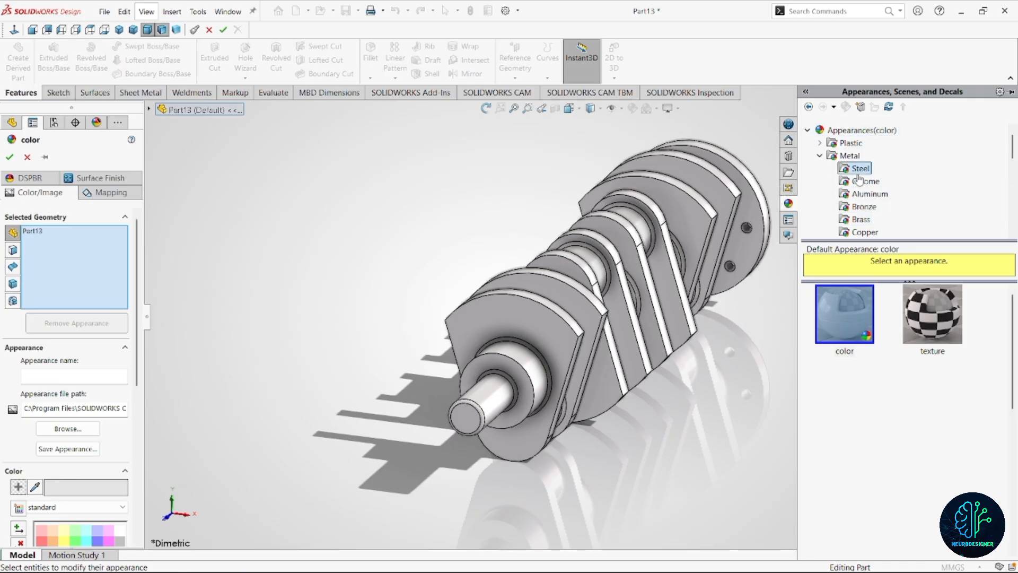
{"action": "left_click", "coordinate": [858, 319]}
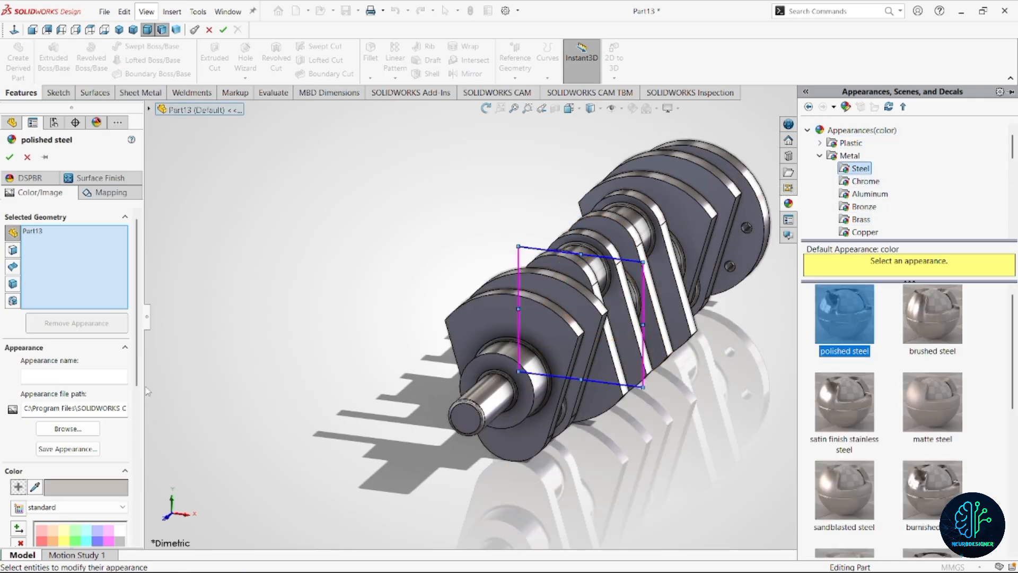
{"action": "left_click", "coordinate": [5, 156]}
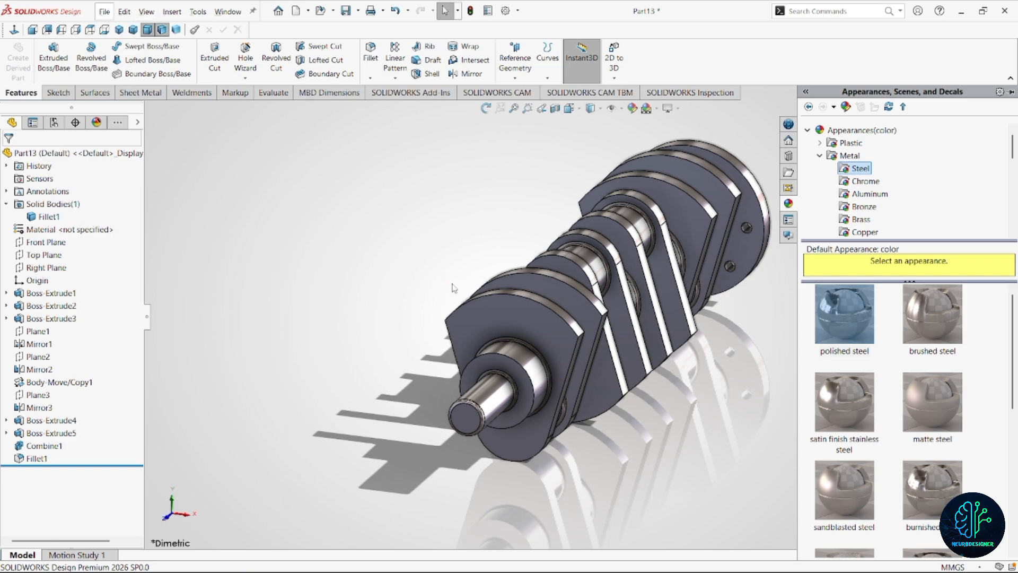
{"action": "key", "text": "ctrl+s"}
{"action": "type", "text": "Ville"}
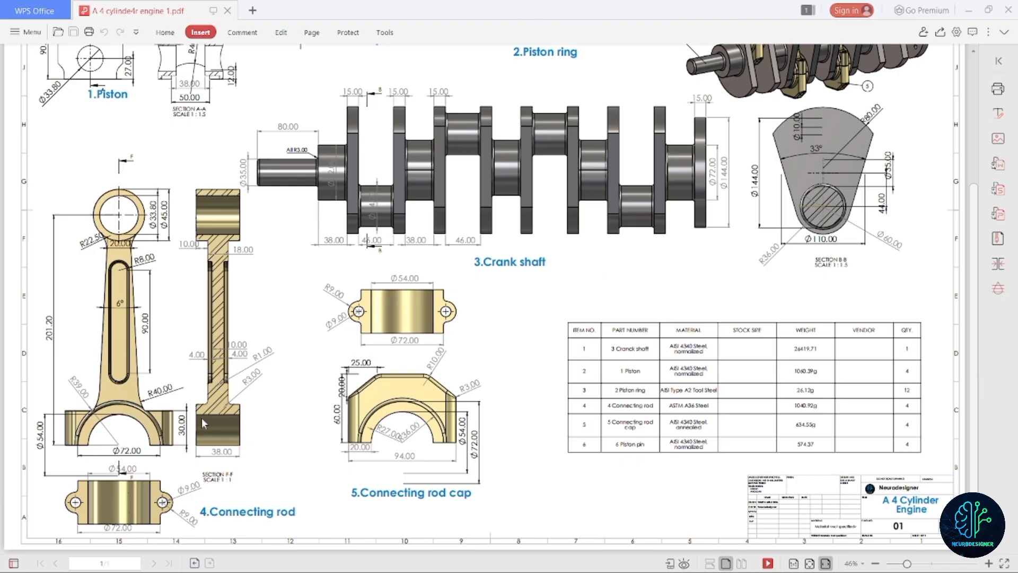
In the new connecting rod part, sketch two concentric circles about 32 mm and 53 mm in diameter at the origin on the Front Plane.
{"action": "left_click", "coordinate": [47, 213]}
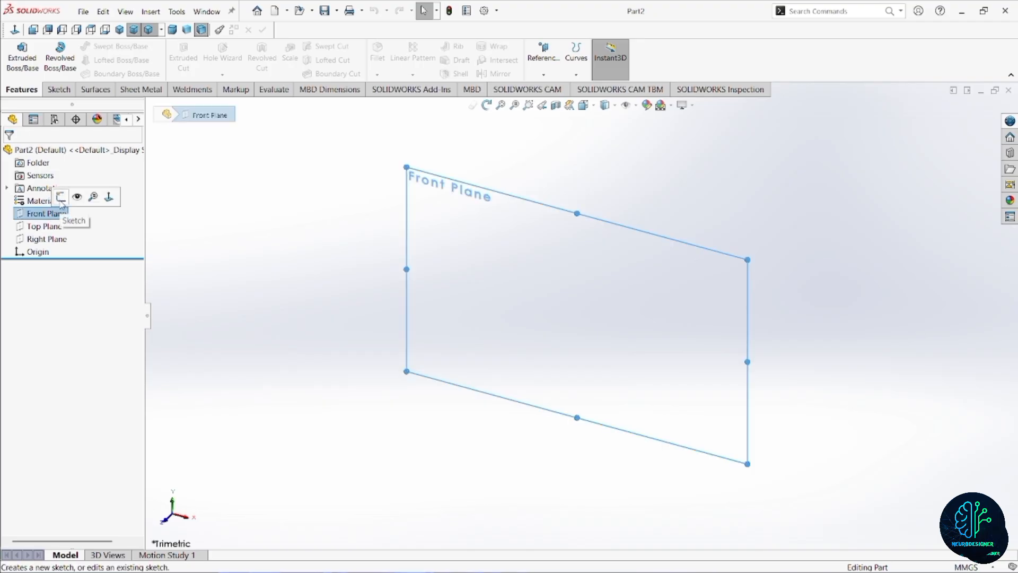
{"action": "left_click", "coordinate": [80, 196]}
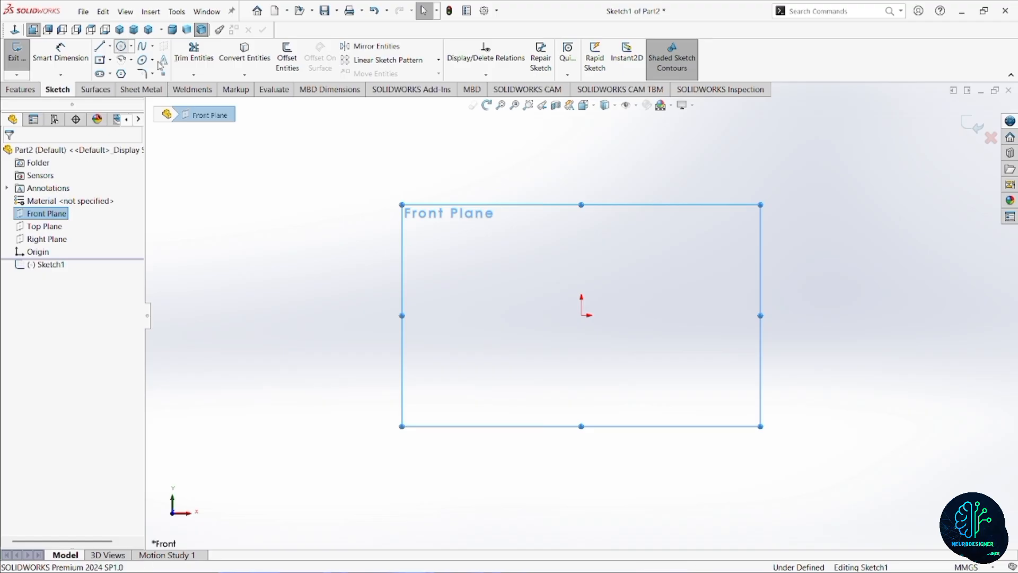
{"action": "left_click", "coordinate": [121, 48]}
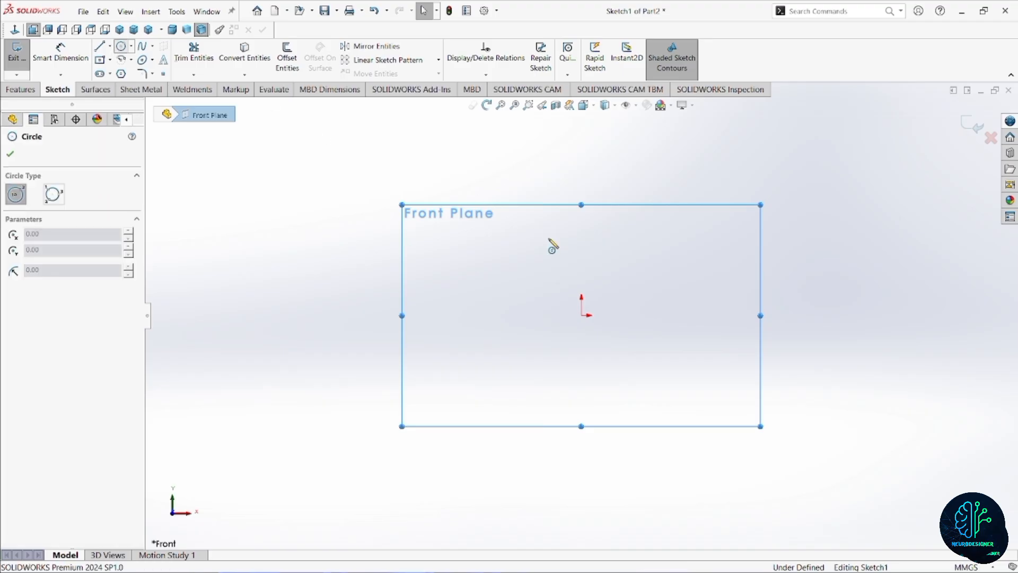
{"action": "left_click", "coordinate": [581, 315]}
{"action": "left_click", "coordinate": [614, 313]}
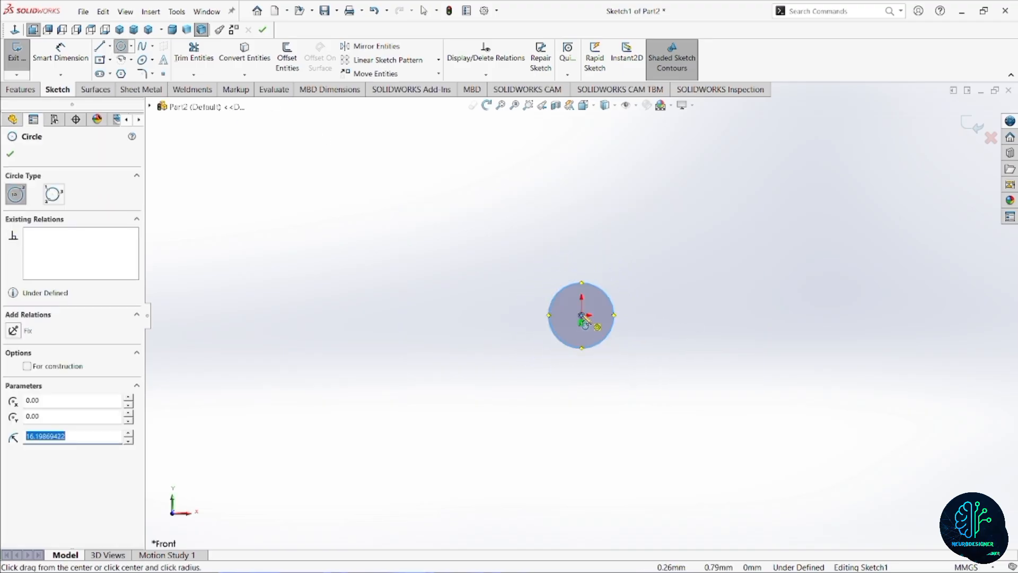
{"action": "left_click", "coordinate": [581, 315]}
{"action": "left_click", "coordinate": [634, 318]}
Dimension the outer circle at the origin to a diameter of 45 mm.
{"action": "left_click", "coordinate": [61, 53]}
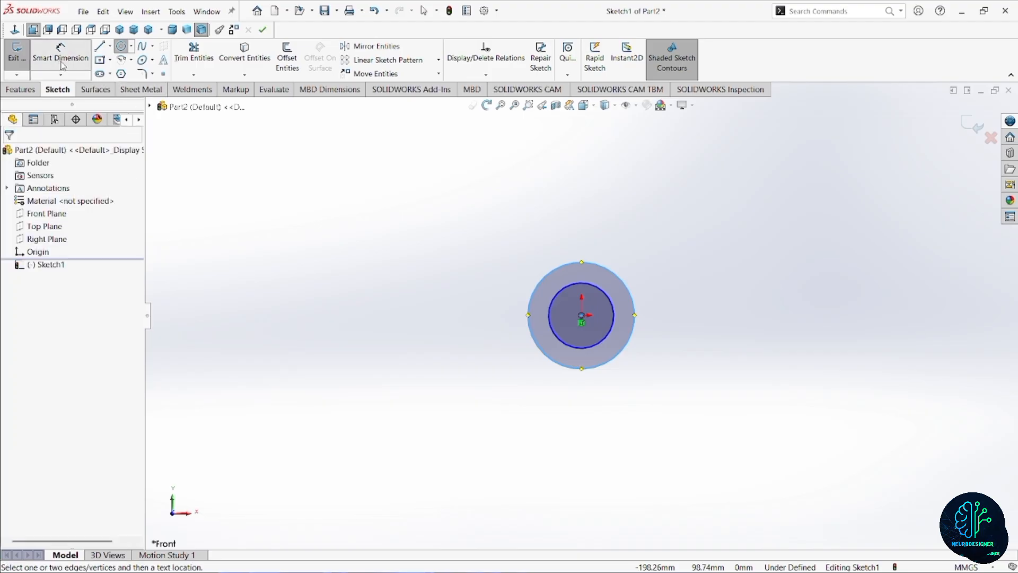
{"action": "left_click", "coordinate": [471, 302]}
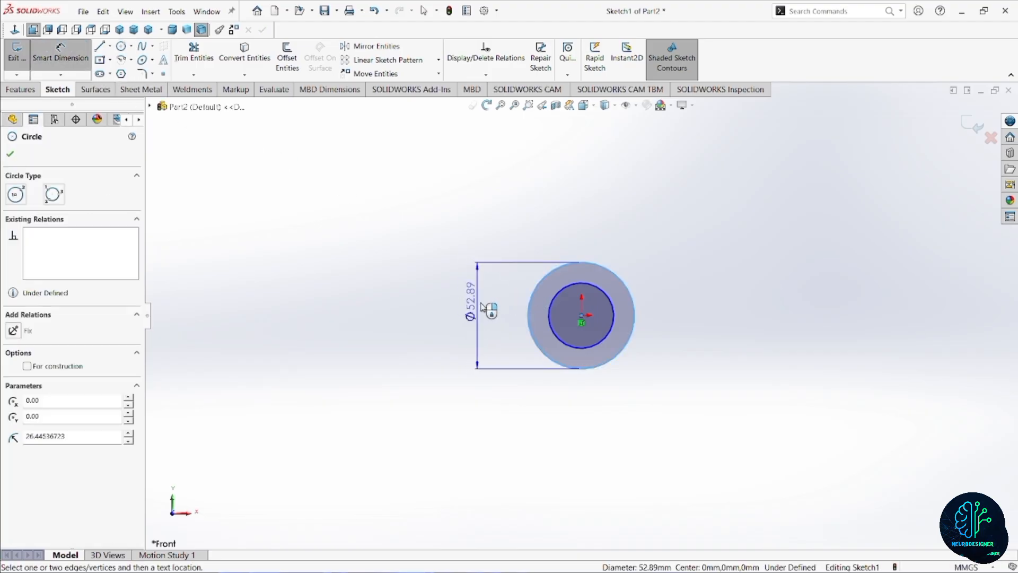
{"action": "left_click", "coordinate": [511, 234]}
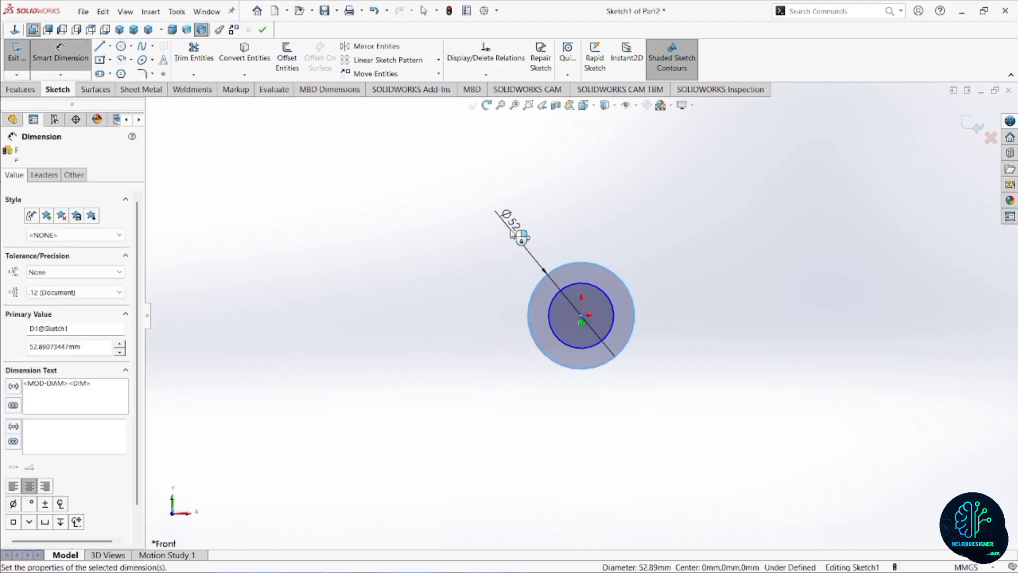
{"action": "type", "text": "45"}
{"action": "key", "text": "Return"}
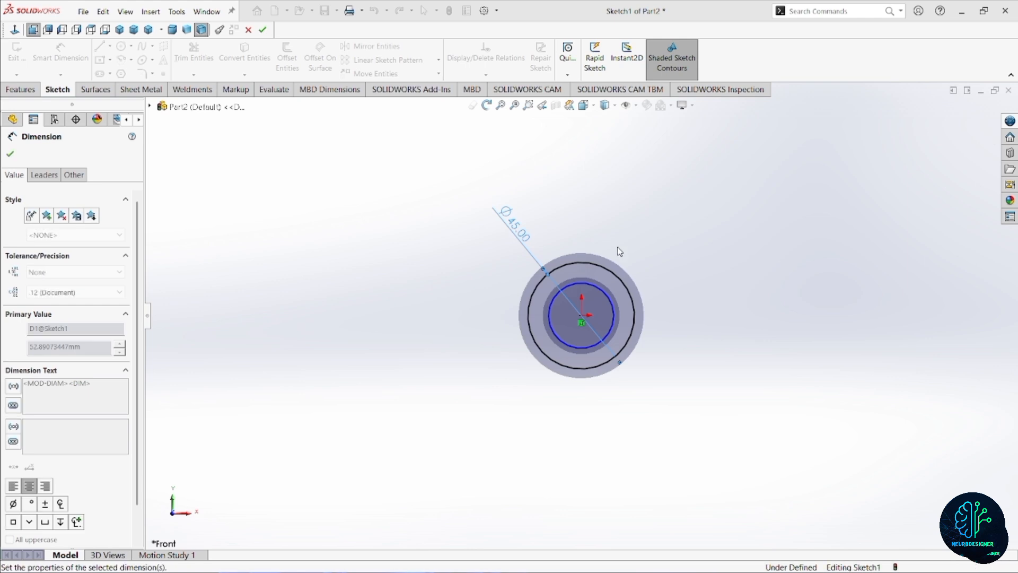
Dimension the inner circle at the origin to a diameter of 33.8 mm.
{"action": "left_click", "coordinate": [606, 294]}
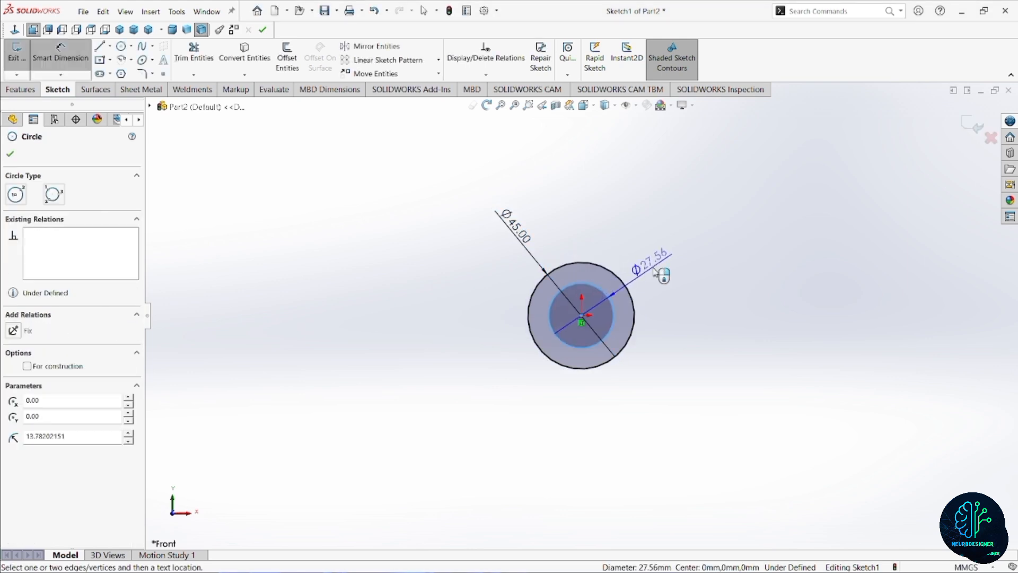
{"action": "left_click", "coordinate": [657, 273]}
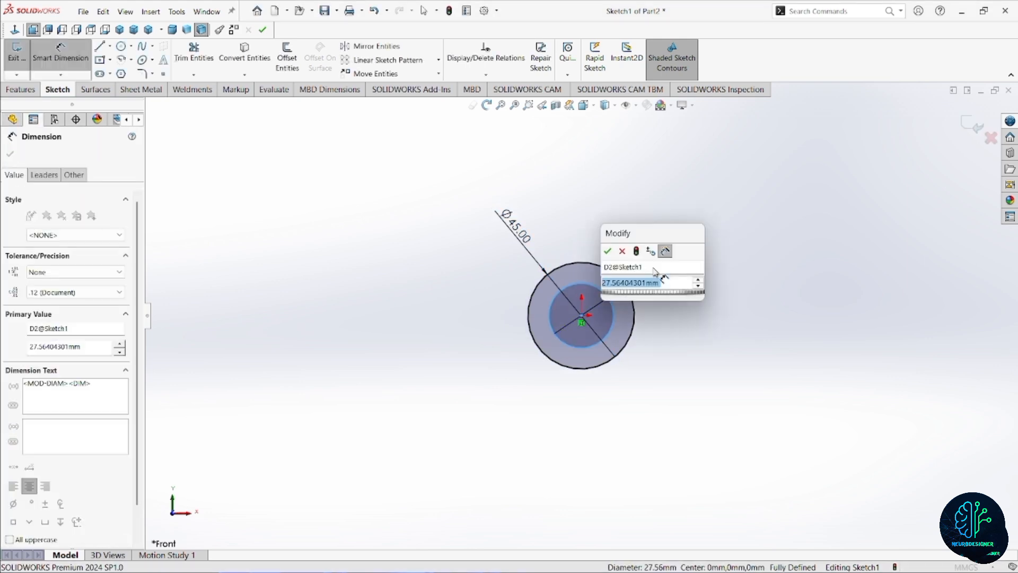
{"action": "type", "text": "33.8"}
{"action": "key", "text": "Return"}
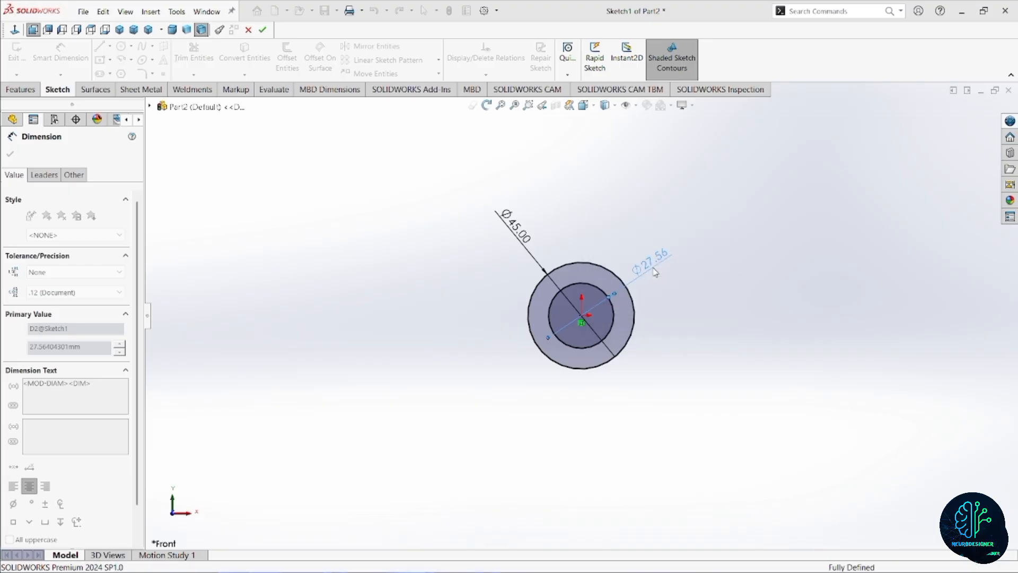
Sketch two concentric circles about 35 mm and 76 mm in diameter, centred about 104 mm straight below the origin.
{"action": "scroll", "coordinate": [620, 369], "scroll_direction": "up", "scroll_amount": 3}
{"action": "scroll", "coordinate": [610, 366], "scroll_direction": "up", "scroll_amount": 2}
{"action": "scroll", "coordinate": [601, 378], "scroll_direction": "down", "scroll_amount": 4}
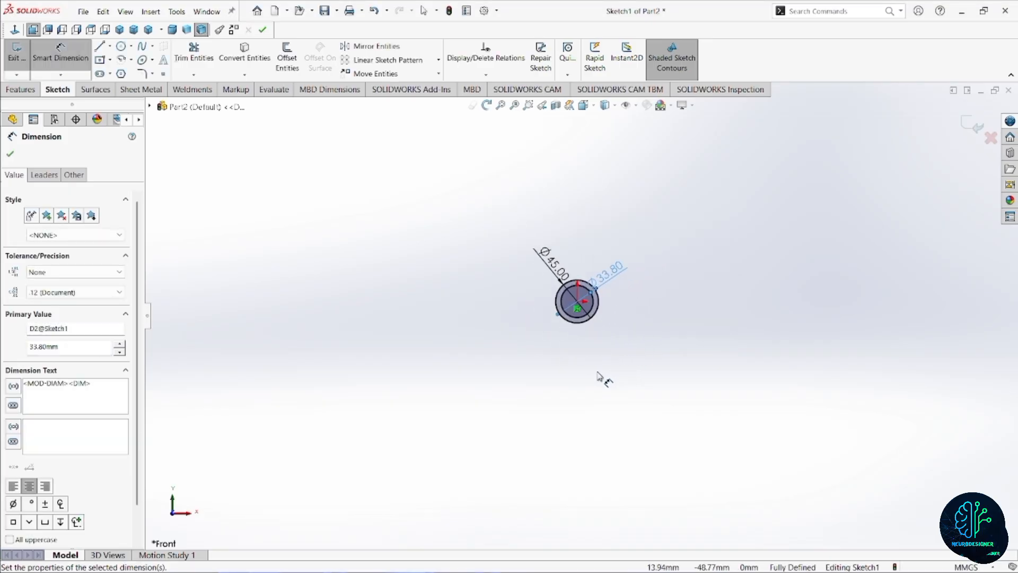
{"action": "left_click", "coordinate": [121, 47]}
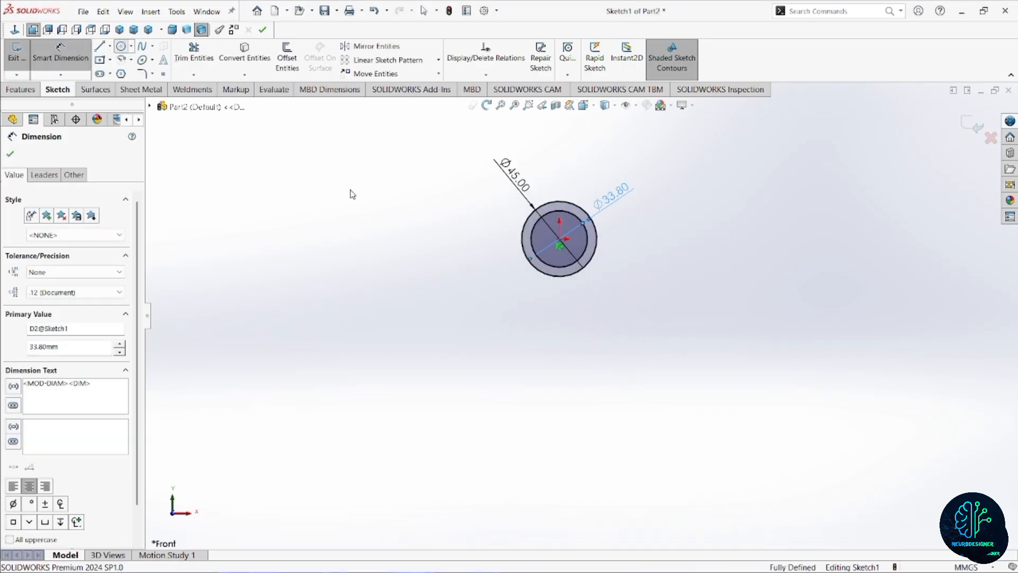
{"action": "scroll", "coordinate": [479, 313], "scroll_direction": "up", "scroll_amount": 2}
{"action": "scroll", "coordinate": [574, 358], "scroll_direction": "down", "scroll_amount": 2}
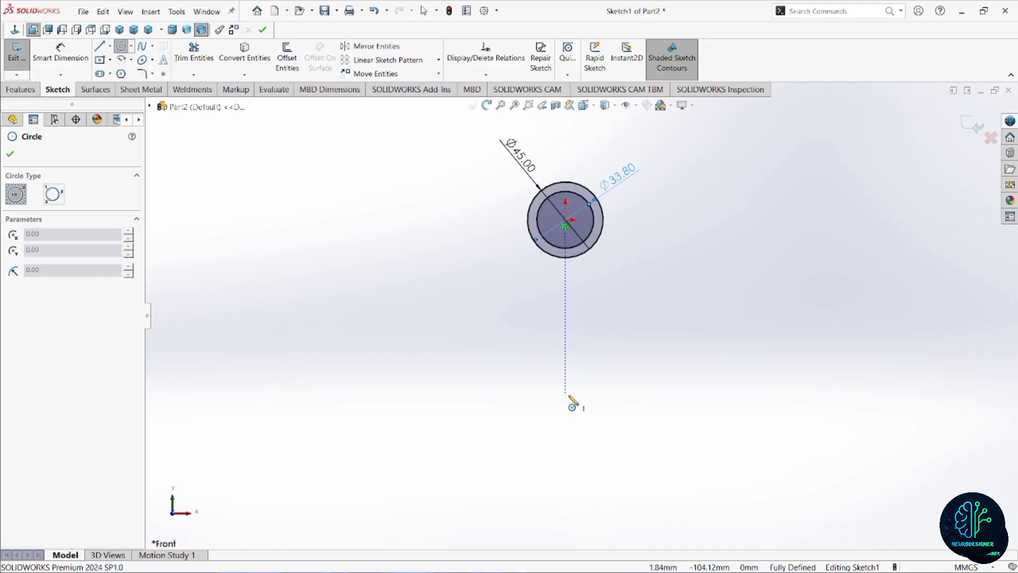
{"action": "left_click", "coordinate": [566, 395]}
{"action": "left_click", "coordinate": [595, 397]}
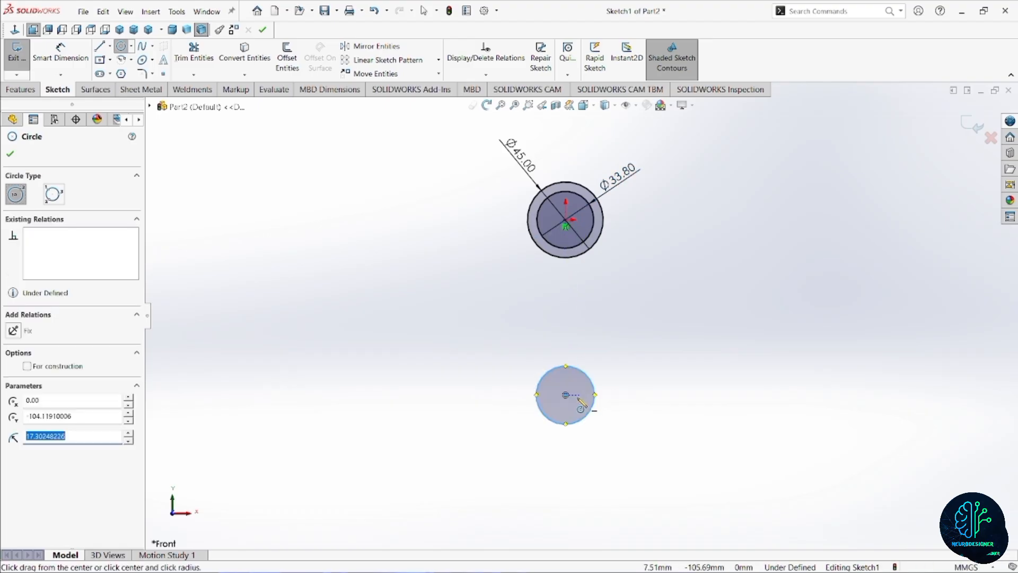
{"action": "left_click", "coordinate": [566, 395]}
{"action": "left_click", "coordinate": [625, 416]}
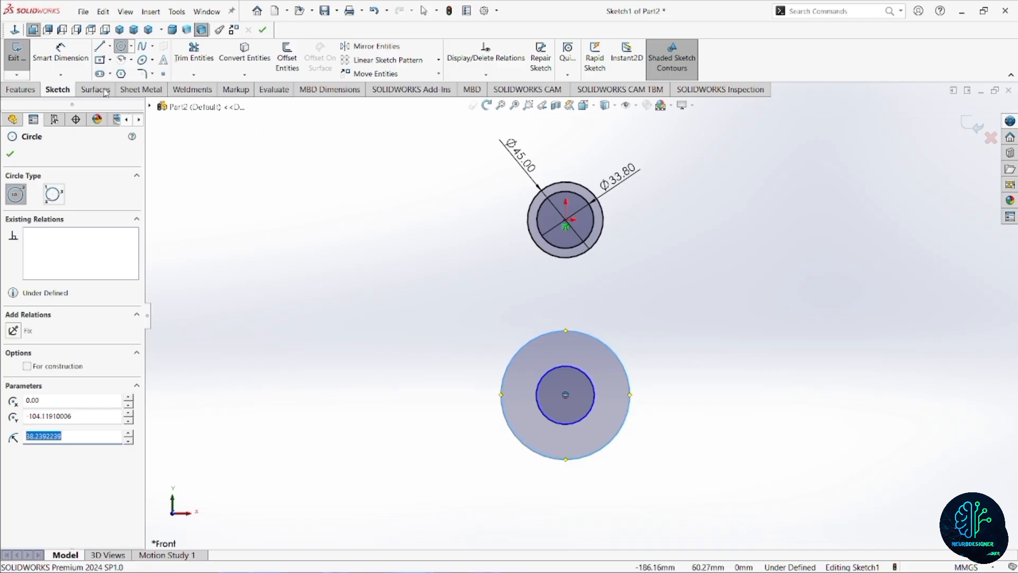
Dimension the outer circle of the lower pair to a diameter of 72 mm.
{"action": "left_click", "coordinate": [60, 53]}
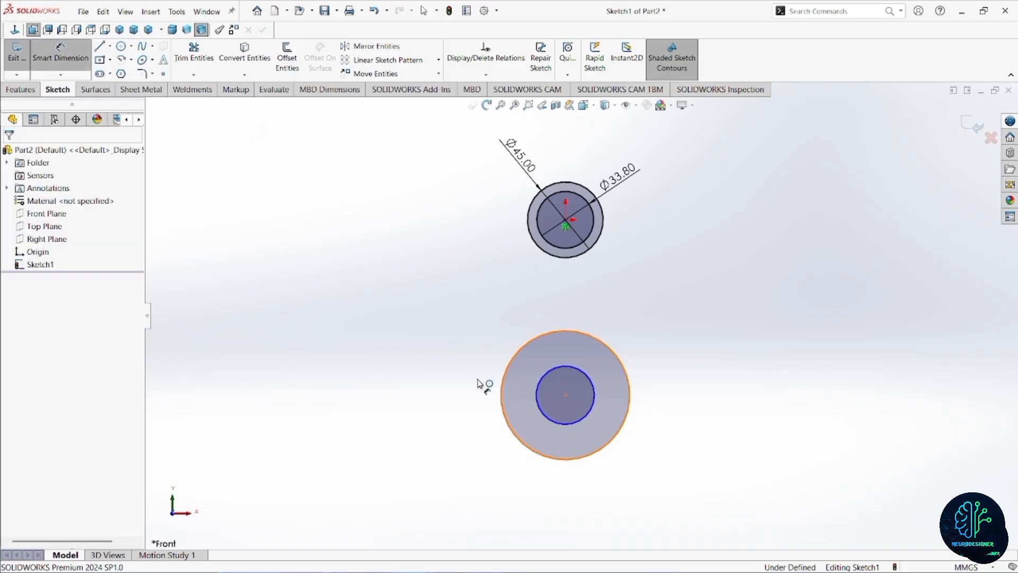
{"action": "left_click", "coordinate": [502, 387]}
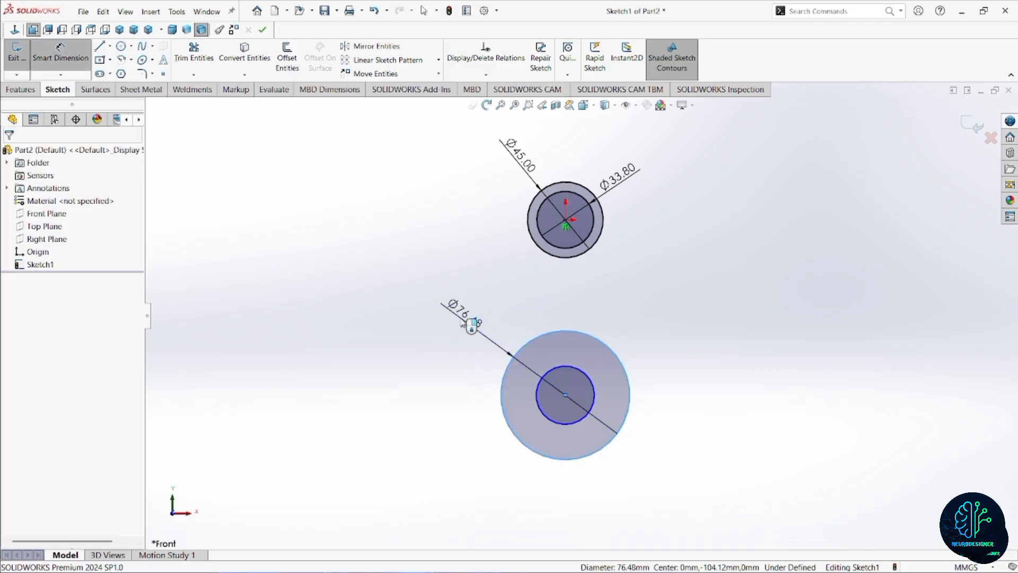
{"action": "left_click", "coordinate": [472, 325]}
{"action": "type", "text": "72"}
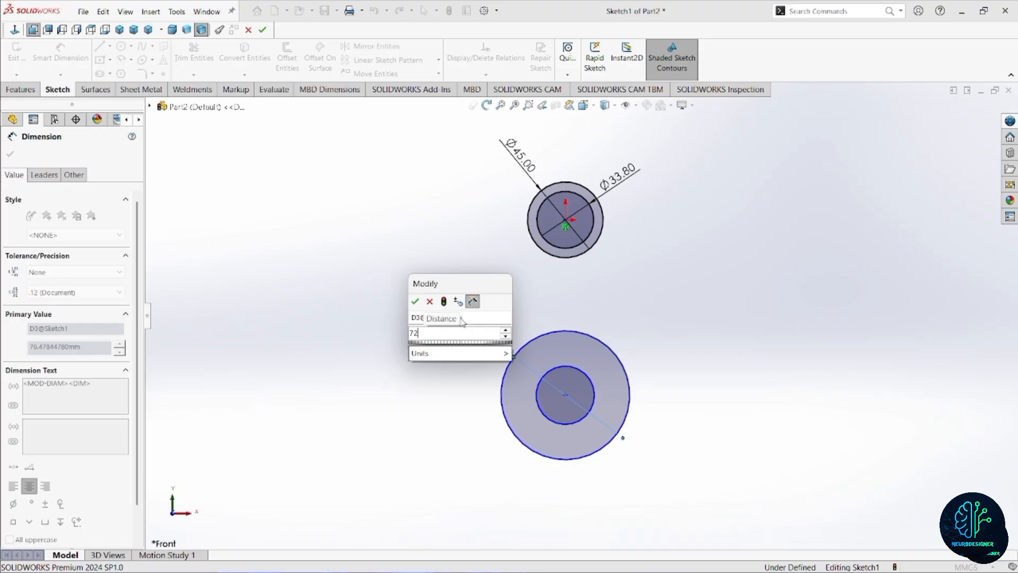
{"action": "key", "text": "Return"}
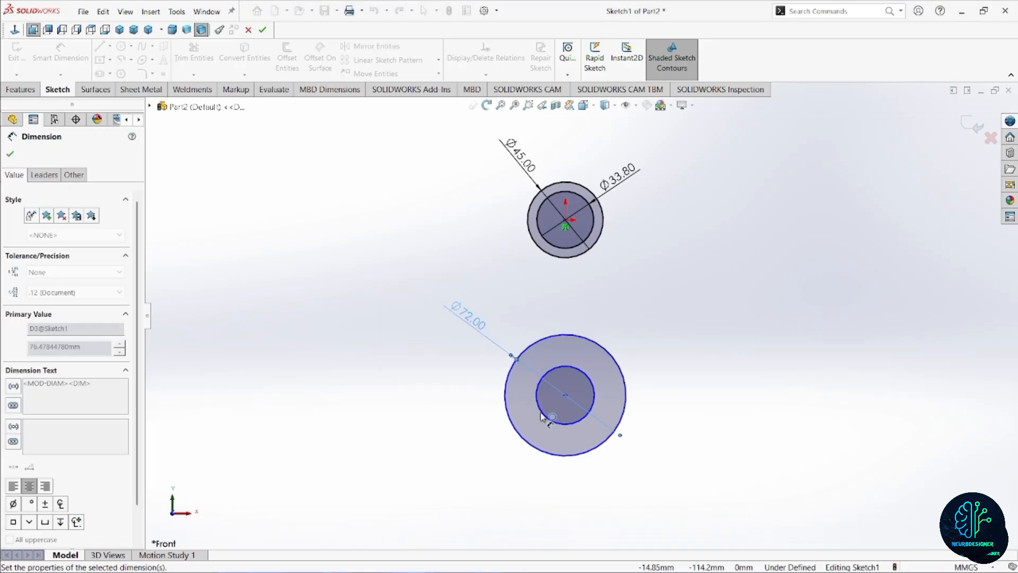
Dimension the inner circle of the lower pair to a diameter of 54 mm.
{"action": "left_click", "coordinate": [543, 412]}
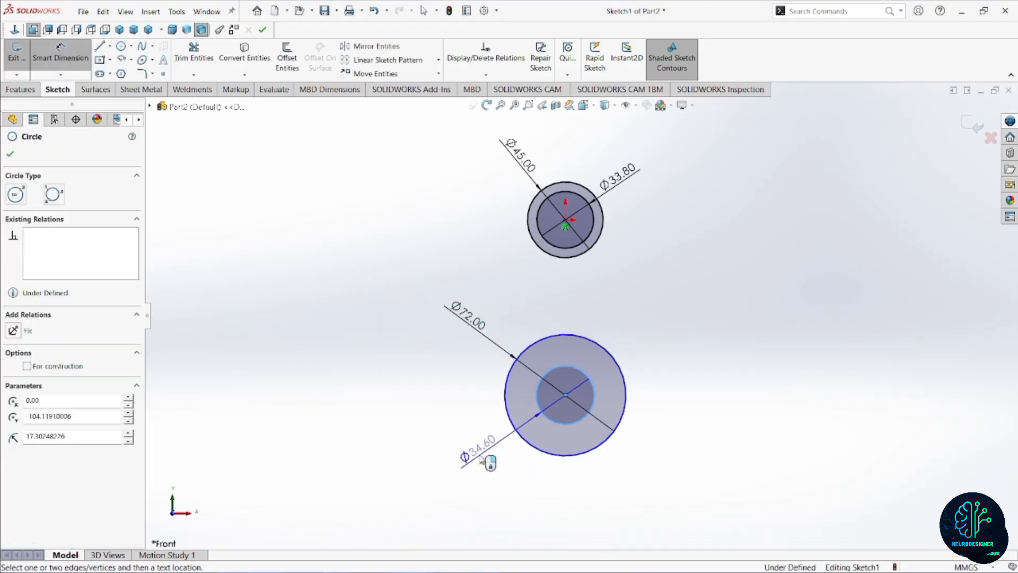
{"action": "left_click", "coordinate": [480, 459]}
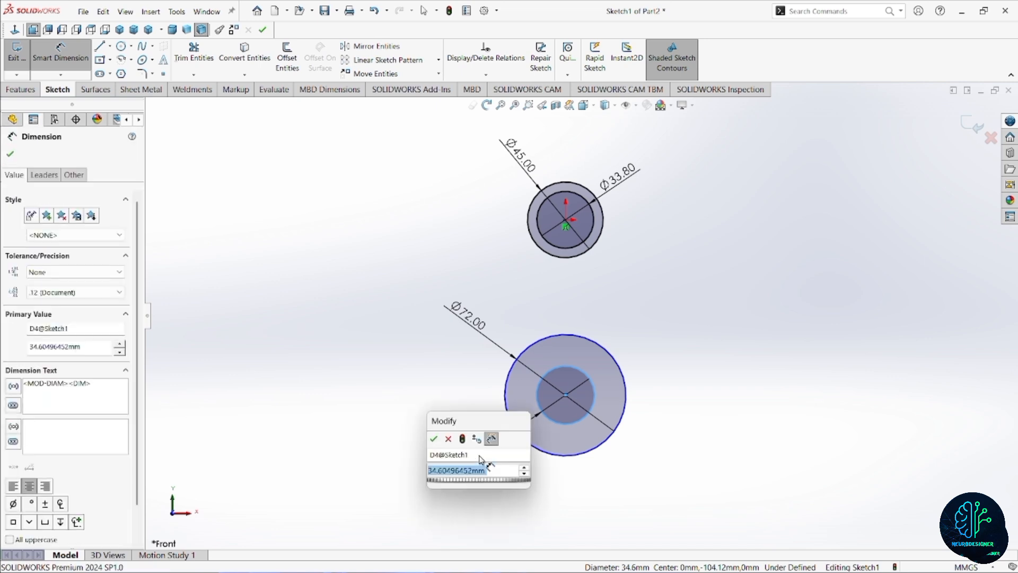
{"action": "type", "text": "54"}
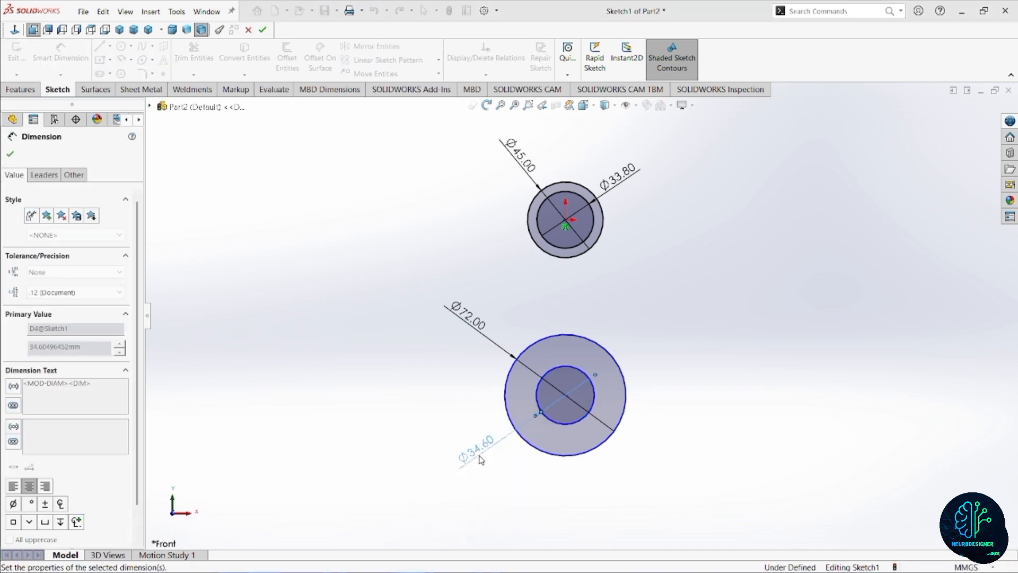
{"action": "key", "text": "Return"}
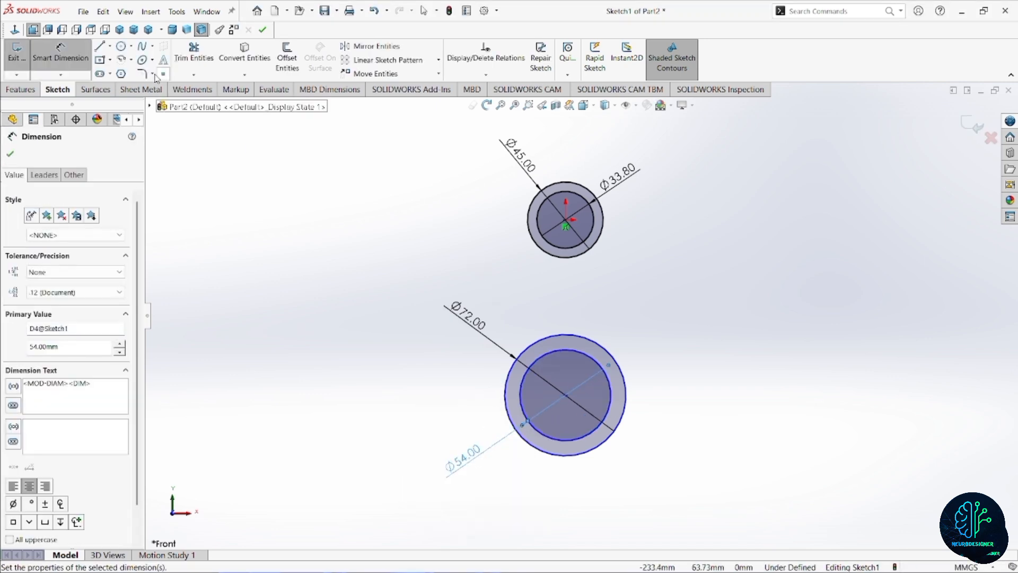
Draw a vertical centerline from the origin to the centre of the lower circles.
{"action": "left_click", "coordinate": [110, 47]}
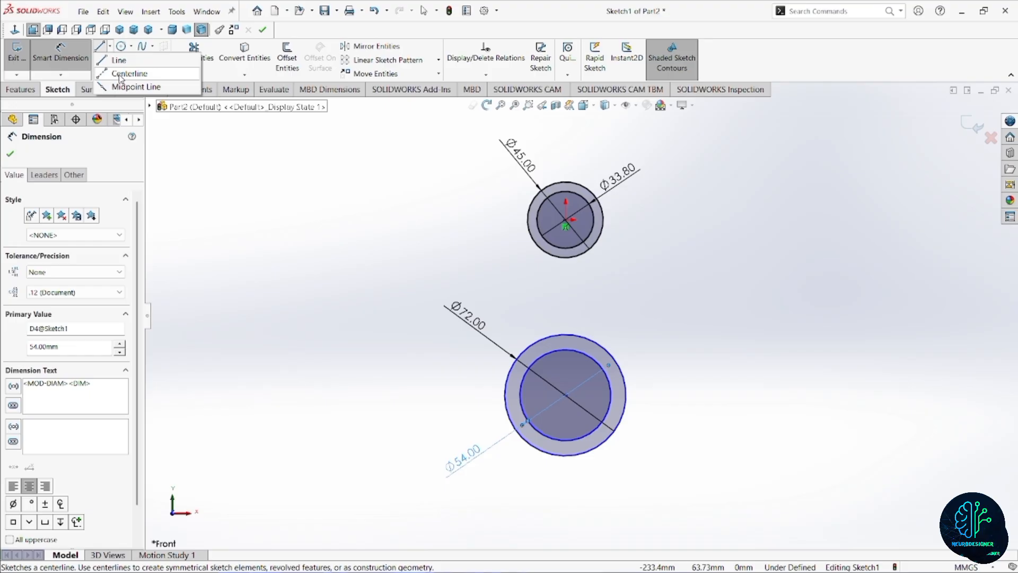
{"action": "left_click", "coordinate": [120, 76]}
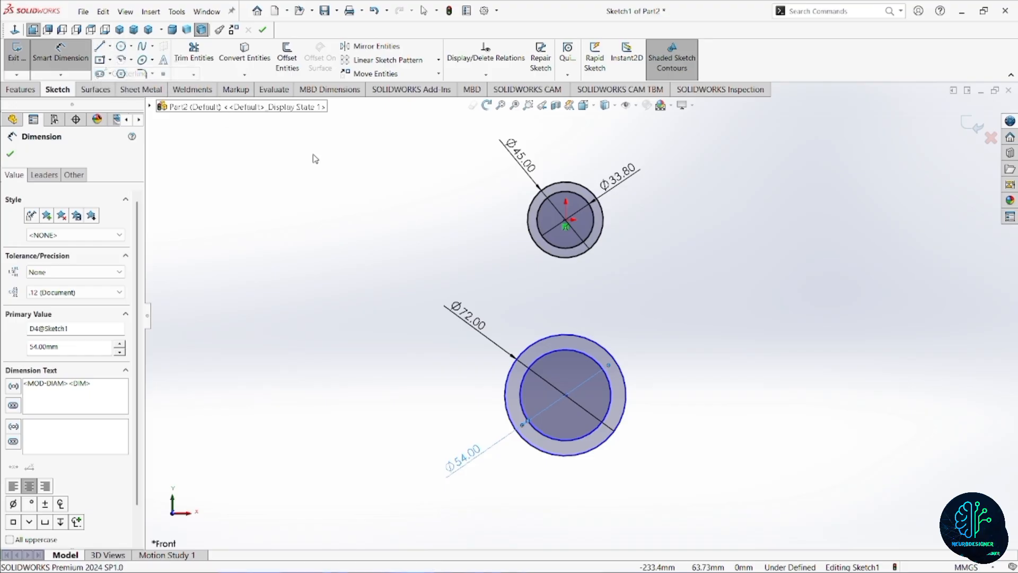
{"action": "left_click", "coordinate": [565, 220]}
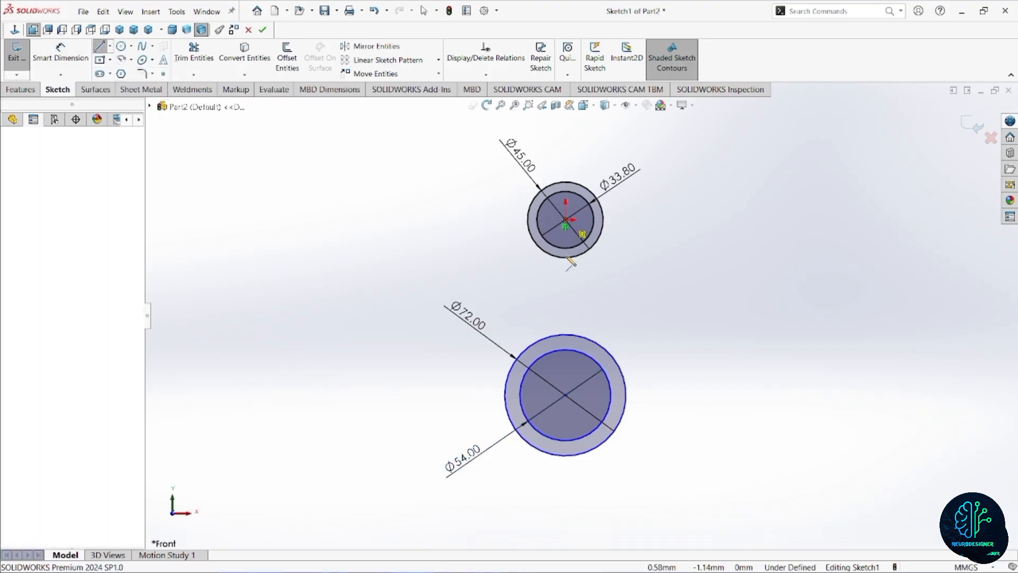
{"action": "left_click", "coordinate": [566, 395]}
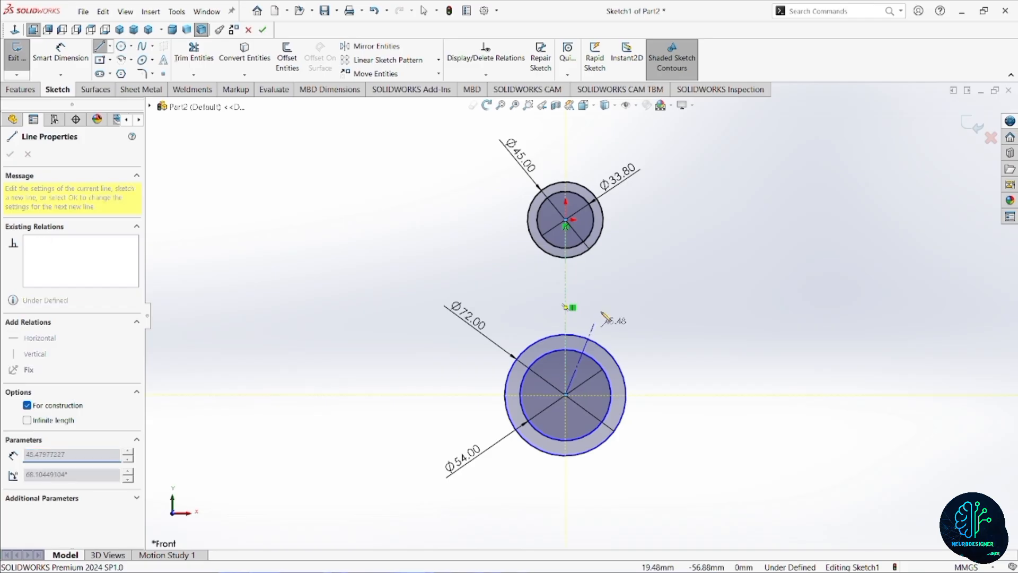
{"action": "key", "text": "Escape"}
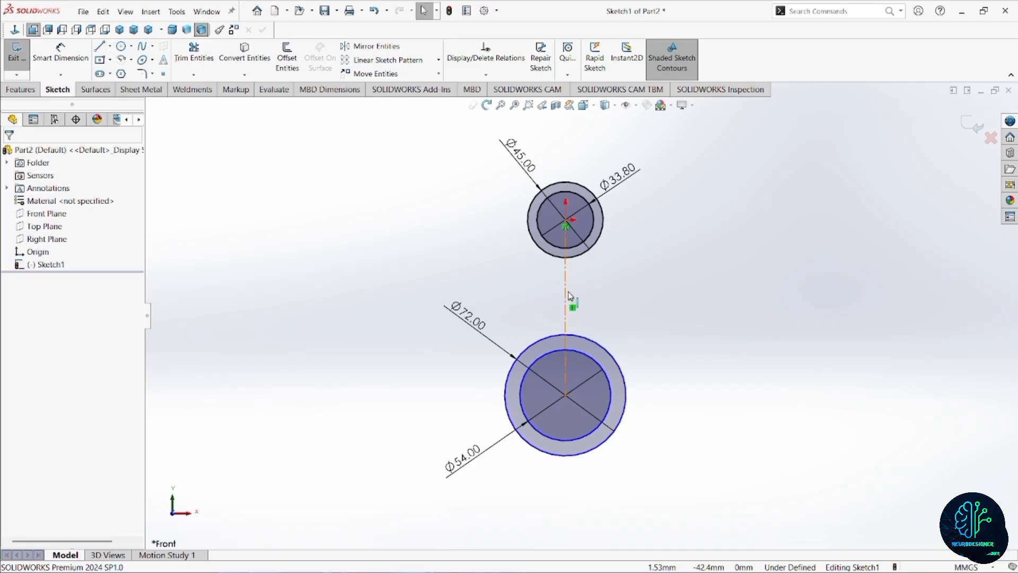
Dimension the vertical centerline between the two circle centres to 201.2 mm.
{"action": "left_click", "coordinate": [75, 63]}
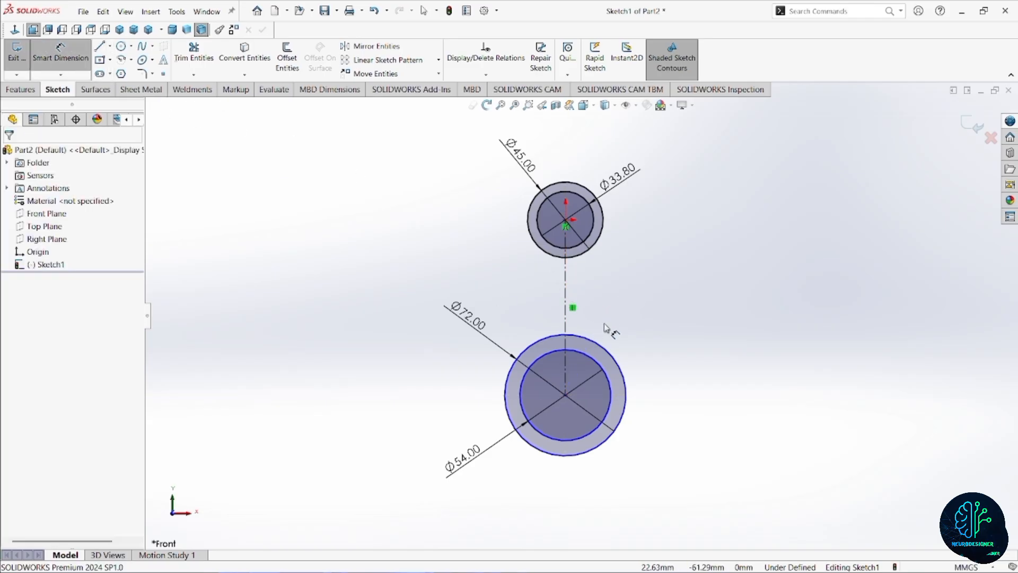
{"action": "left_click", "coordinate": [565, 319]}
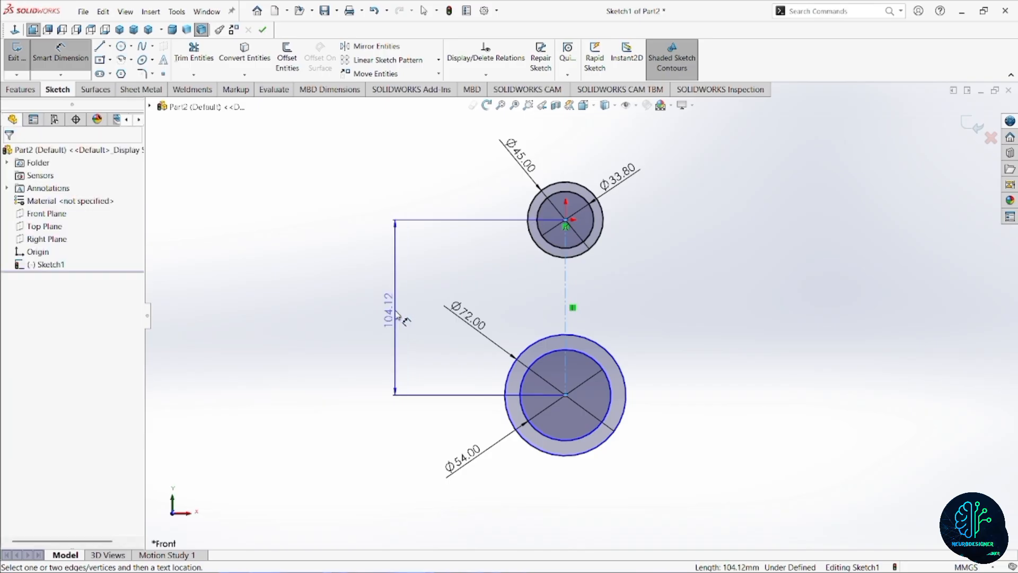
{"action": "left_click", "coordinate": [397, 315]}
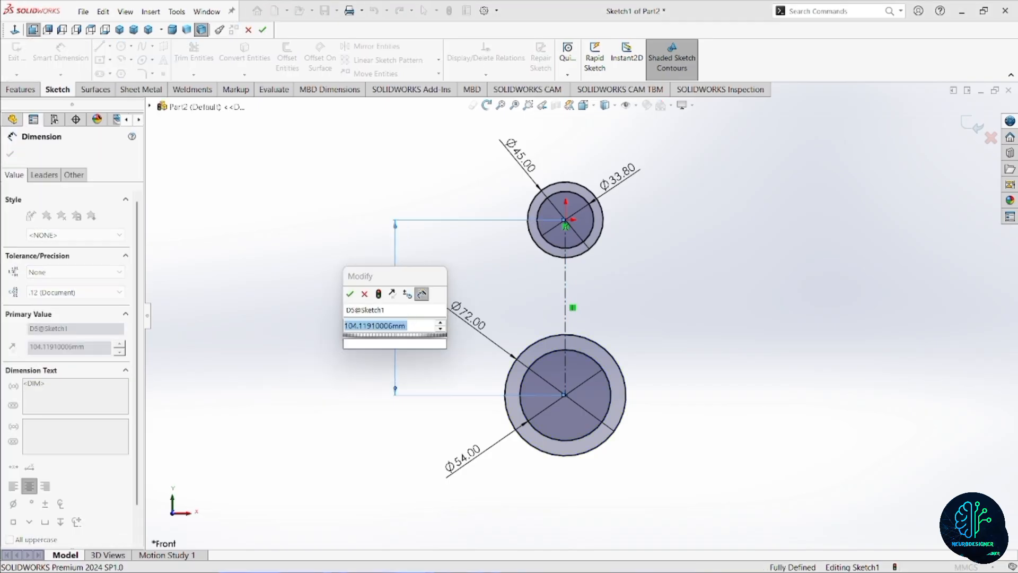
{"action": "type", "text": "201"}
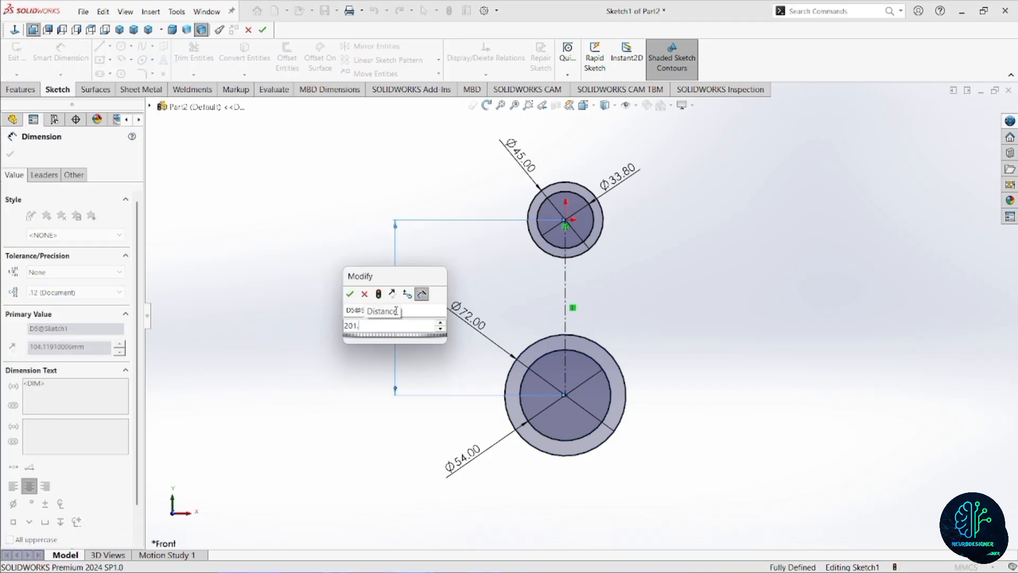
{"action": "type", "text": ".2"}
{"action": "key", "text": "Return"}
Draw a horizontal midpoint line centred on the lower circles and reaching the 72 mm circle on both sides.
{"action": "scroll", "coordinate": [556, 344], "scroll_direction": "up", "scroll_amount": 4}
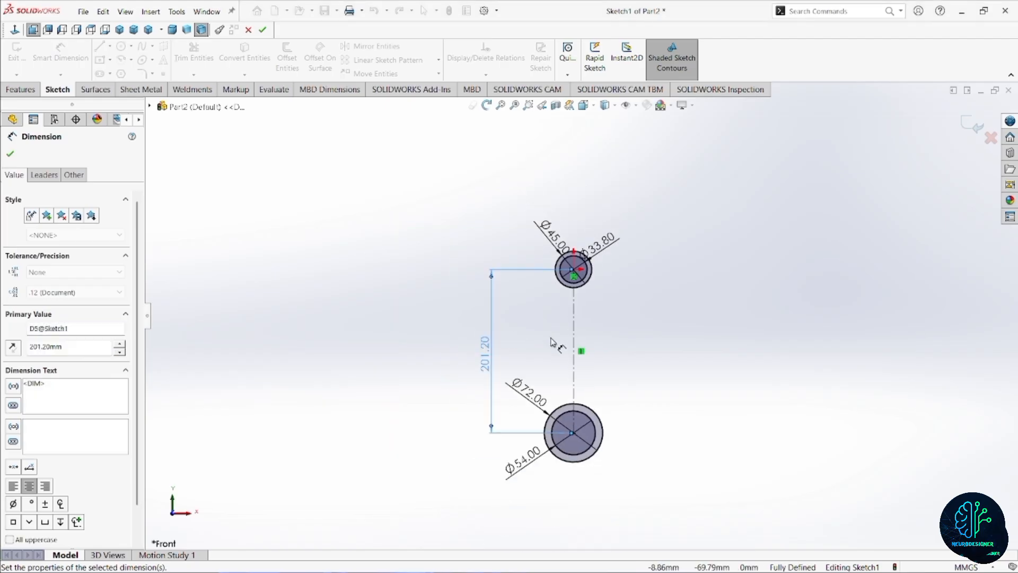
{"action": "scroll", "coordinate": [567, 364], "scroll_direction": "down", "scroll_amount": 3}
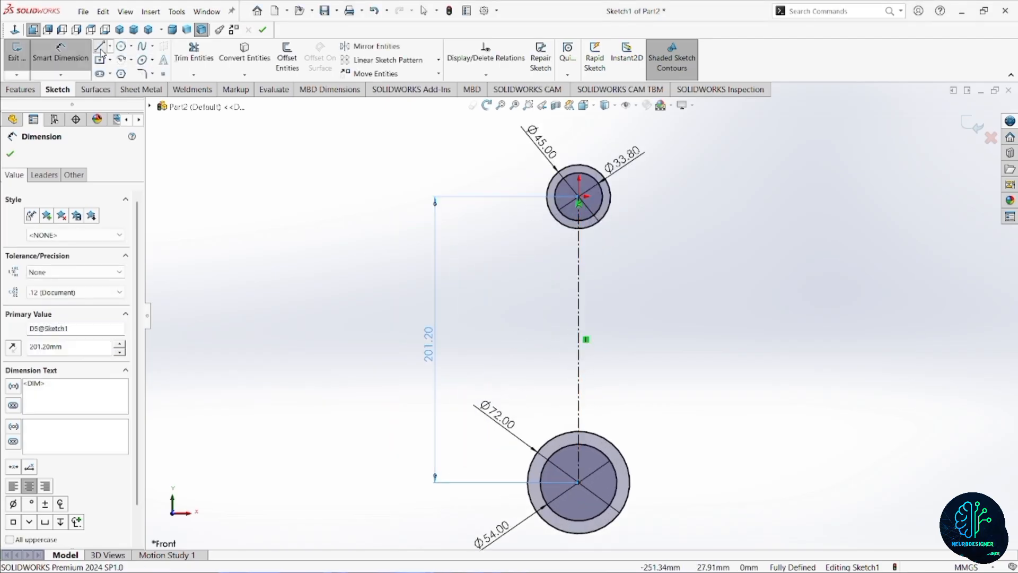
{"action": "key", "text": "l"}
{"action": "scroll", "coordinate": [573, 455], "scroll_direction": "down", "scroll_amount": 2}
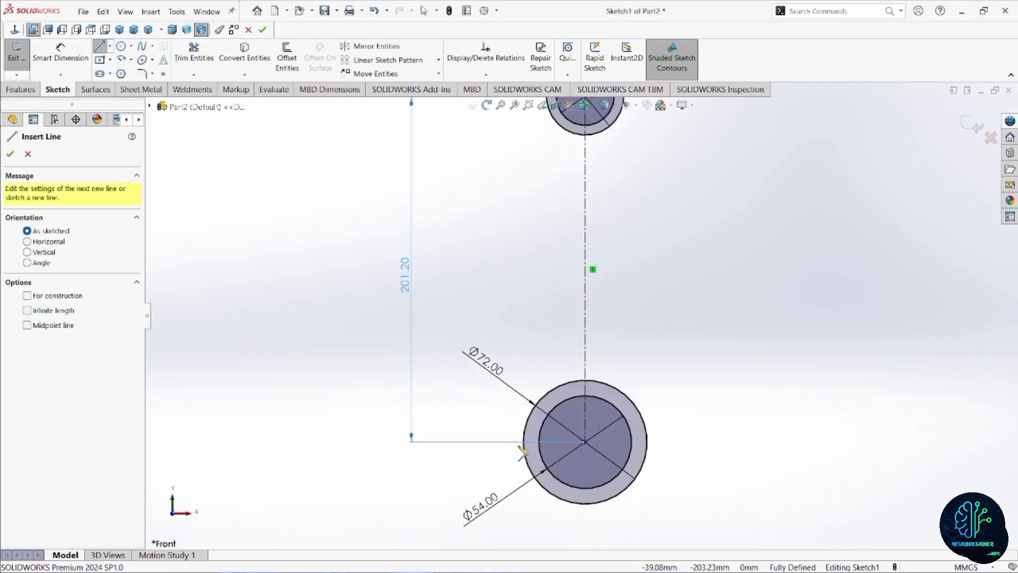
{"action": "left_click", "coordinate": [109, 46]}
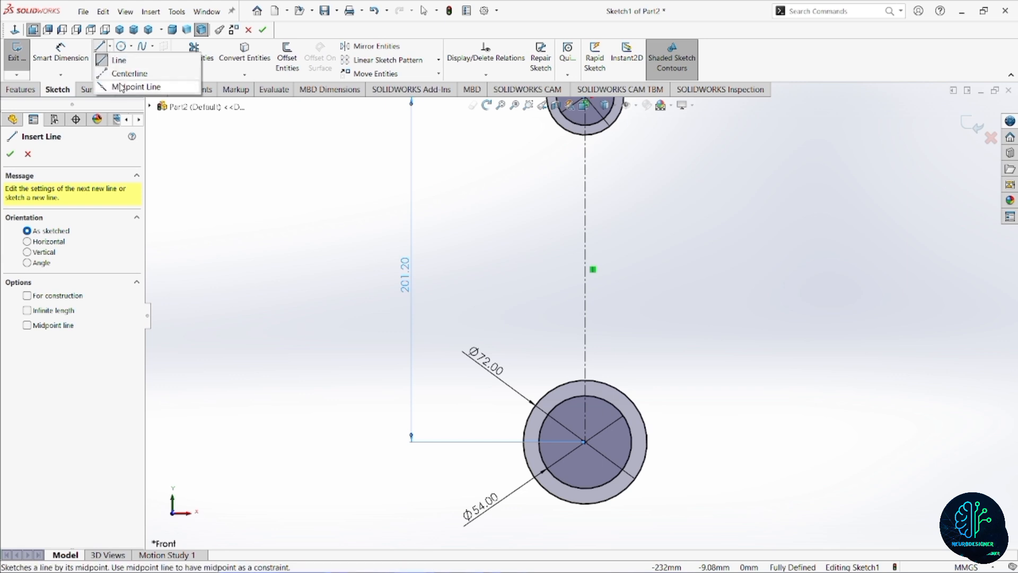
{"action": "left_click", "coordinate": [127, 83]}
{"action": "scroll", "coordinate": [554, 403], "scroll_direction": "down", "scroll_amount": 3}
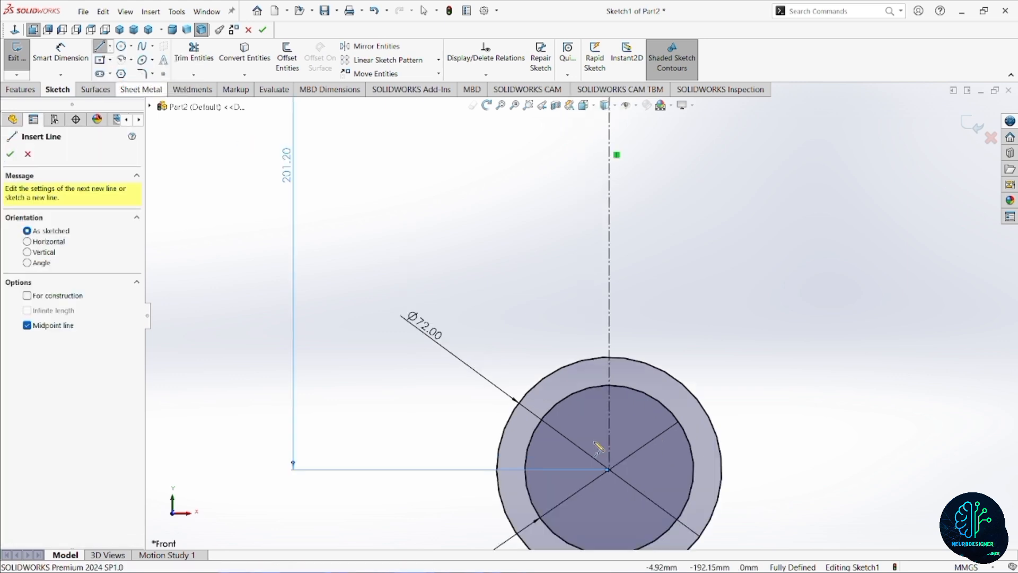
{"action": "left_click", "coordinate": [610, 469]}
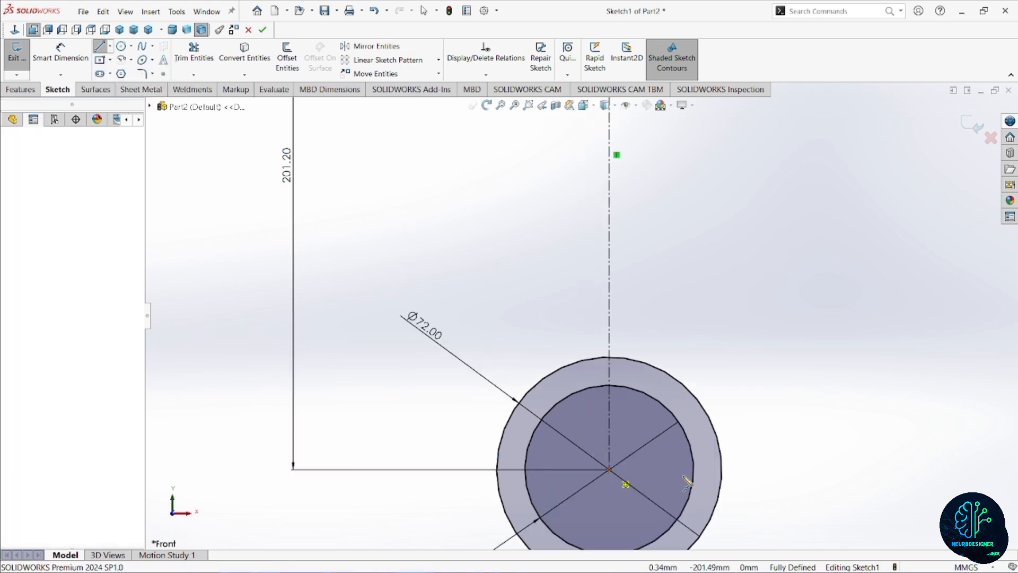
{"action": "left_click", "coordinate": [721, 470]}
{"action": "scroll", "coordinate": [556, 249], "scroll_direction": "up", "scroll_amount": 3}
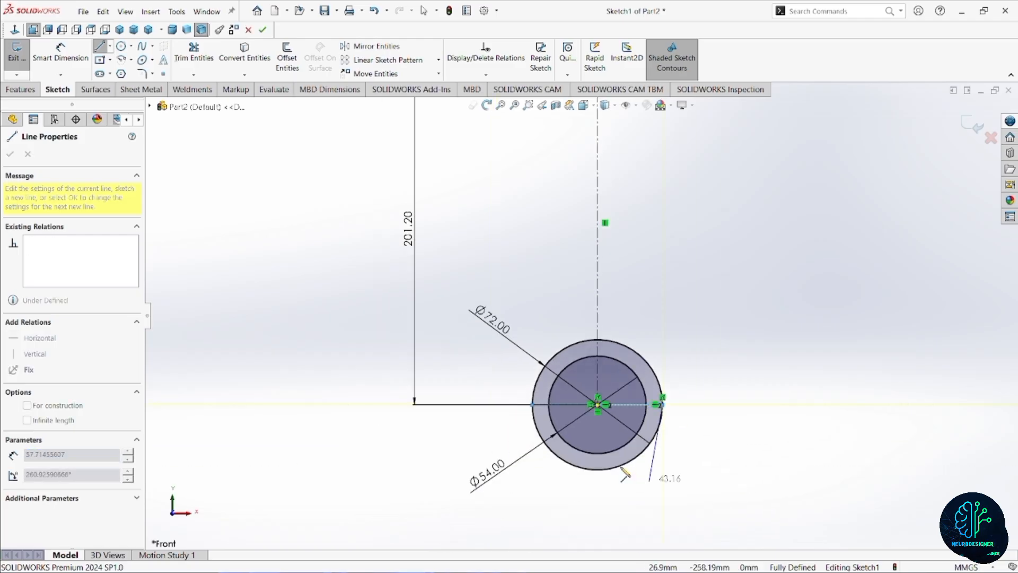
{"action": "key", "text": "a"}
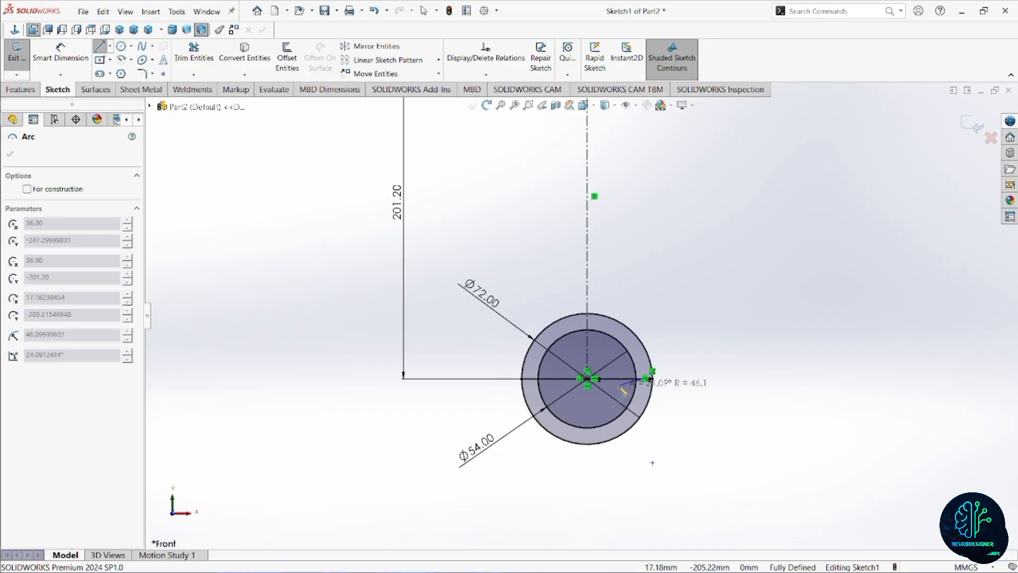
{"action": "key", "text": "Escape"}
{"action": "key", "text": "Escape"}
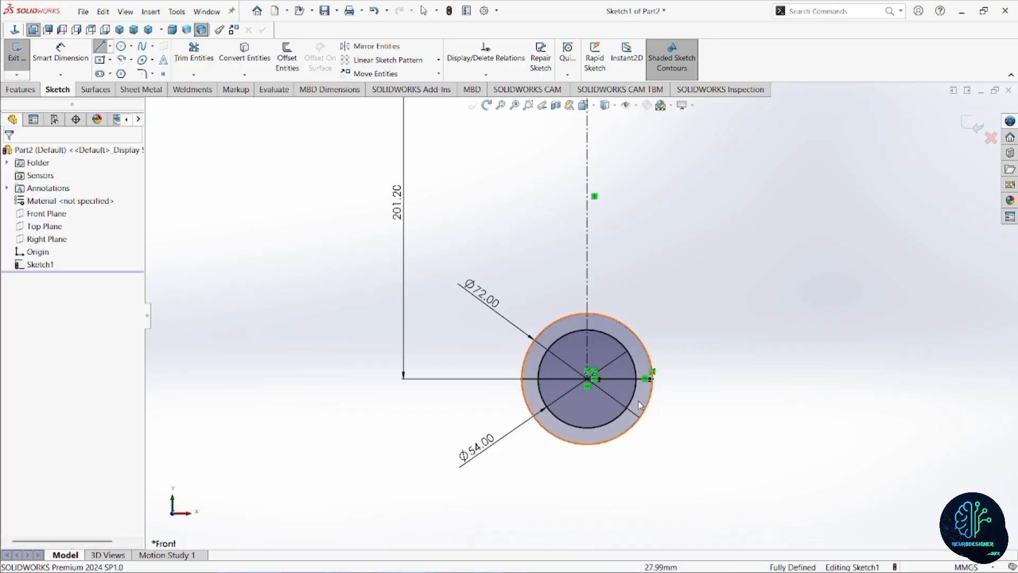
Trim away the lower halves of the two lower circles and the part of the horizontal line inside the 54 mm circle.
{"action": "left_click", "coordinate": [193, 57]}
{"action": "scroll", "coordinate": [587, 399], "scroll_direction": "down", "scroll_amount": 1}
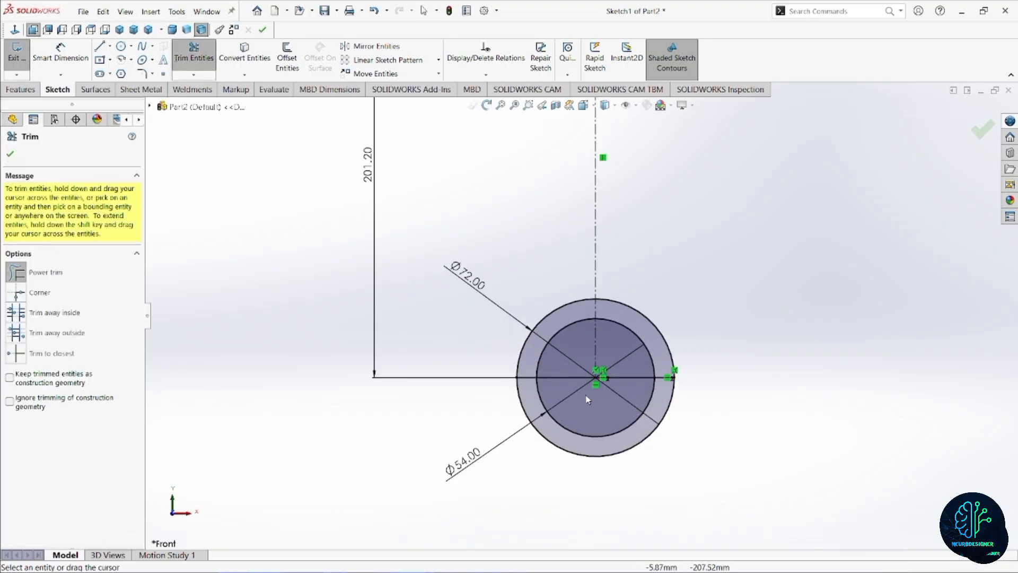
{"action": "mouse_move", "coordinate": [592, 448]}
{"action": "left_mouse_down"}
{"action": "mouse_move", "coordinate": [641, 387]}
{"action": "mouse_move", "coordinate": [617, 367]}
{"action": "mouse_move", "coordinate": [564, 386]}
{"action": "left_mouse_up"}
Sketch a slightly slanted line about 135 mm long left of the centerline, from just above the half ring to just below the 45 mm circle.
{"action": "scroll", "coordinate": [596, 321], "scroll_direction": "up", "scroll_amount": 2}
{"action": "scroll", "coordinate": [596, 320], "scroll_direction": "up", "scroll_amount": 4}
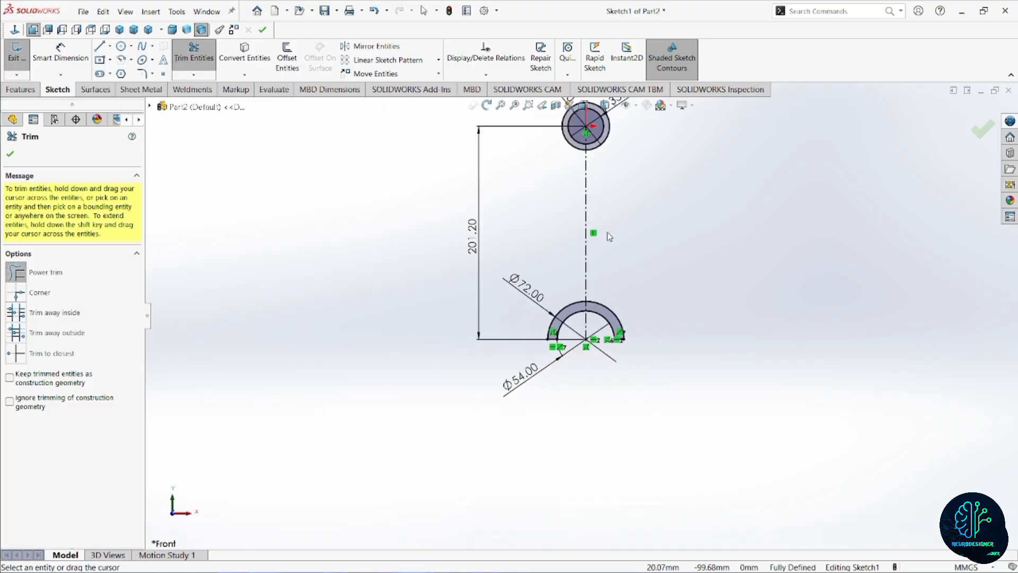
{"action": "scroll", "coordinate": [590, 181], "scroll_direction": "down", "scroll_amount": 3}
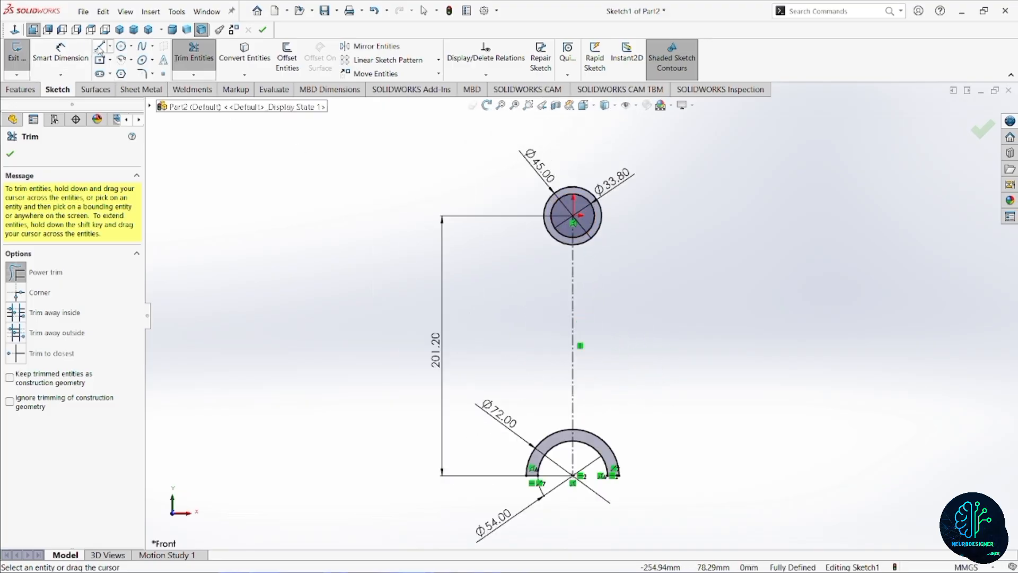
{"action": "left_click", "coordinate": [100, 46]}
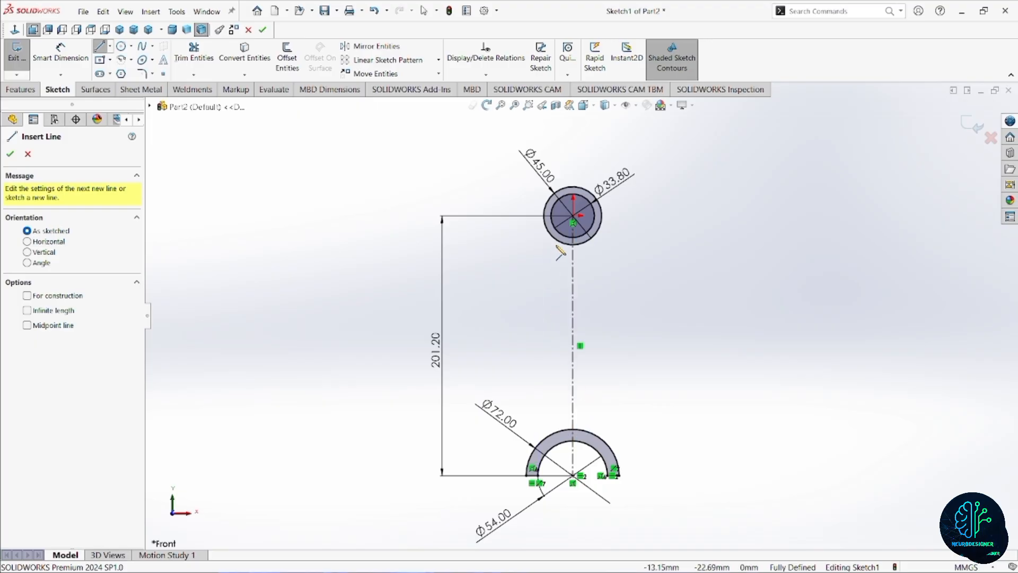
{"action": "scroll", "coordinate": [605, 443], "scroll_direction": "down", "scroll_amount": 2}
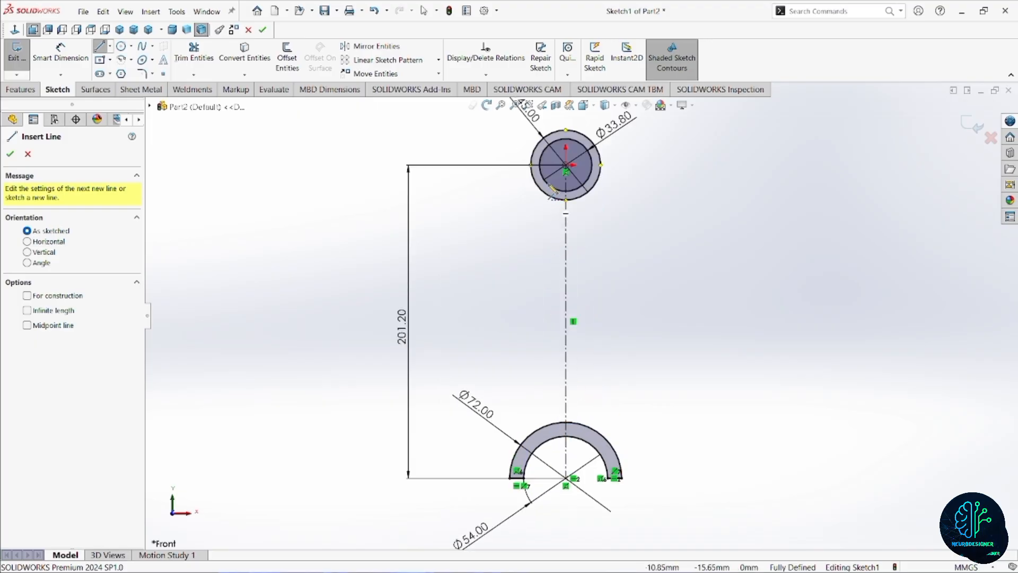
{"action": "left_click", "coordinate": [535, 412]}
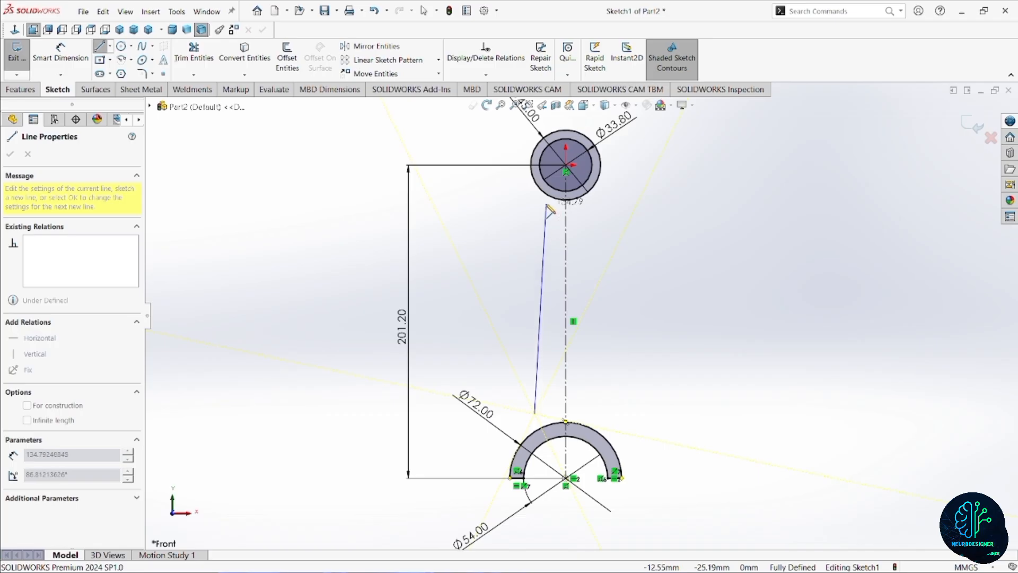
{"action": "left_click", "coordinate": [546, 205]}
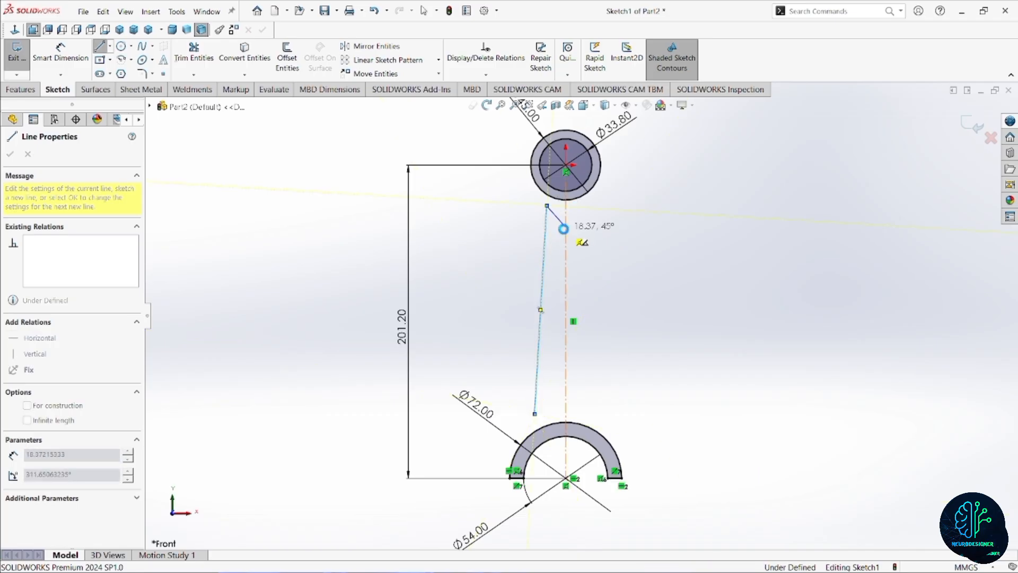
{"action": "key", "text": "Escape"}
Make the slanted line's upper endpoint coincident with the 45 mm circle.
{"action": "scroll", "coordinate": [558, 216], "scroll_direction": "down", "scroll_amount": 2}
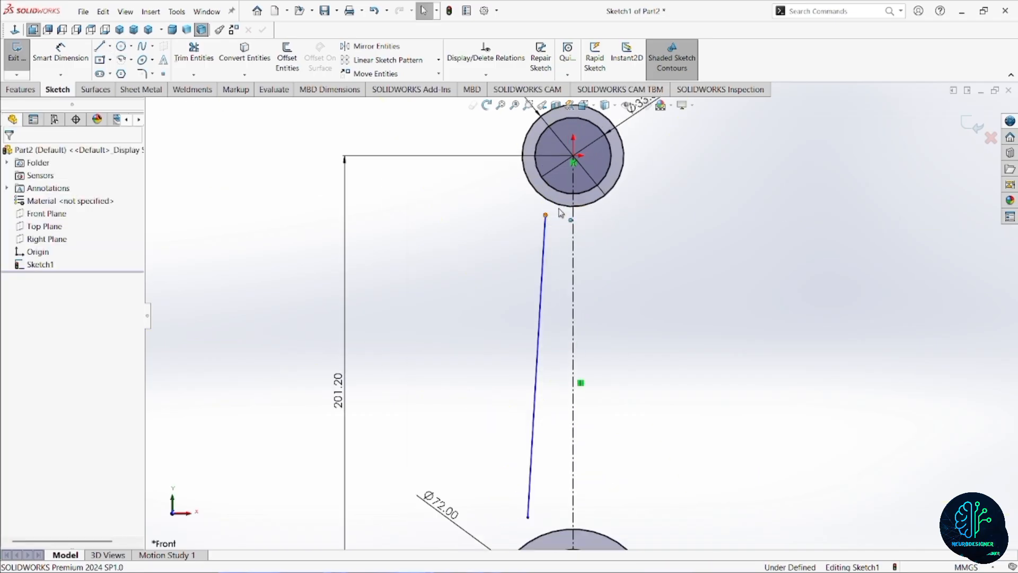
{"action": "left_click", "coordinate": [559, 210]}
{"action": "left_click", "coordinate": [561, 206], "text": "ctrl"}
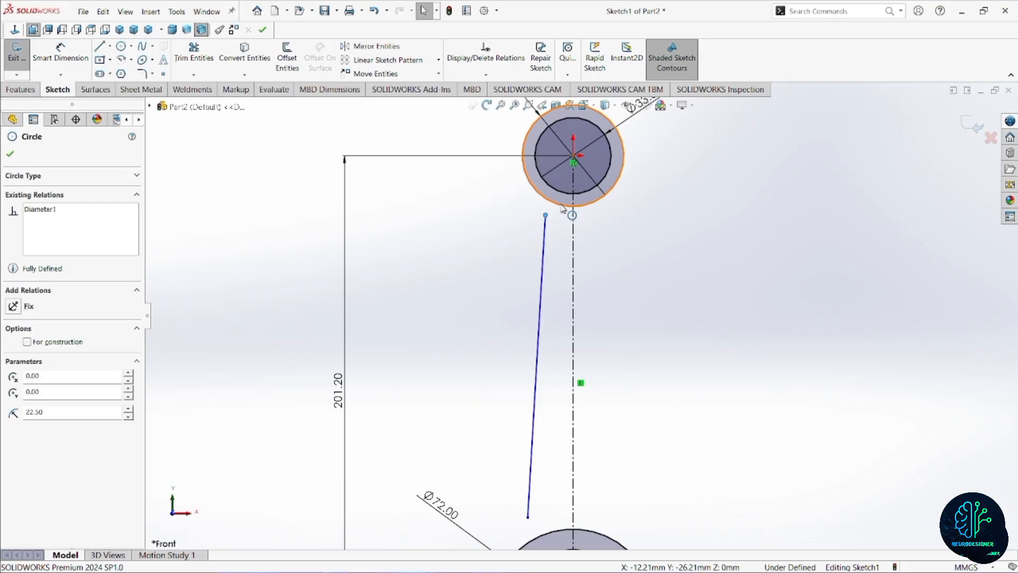
{"action": "left_click", "coordinate": [608, 158]}
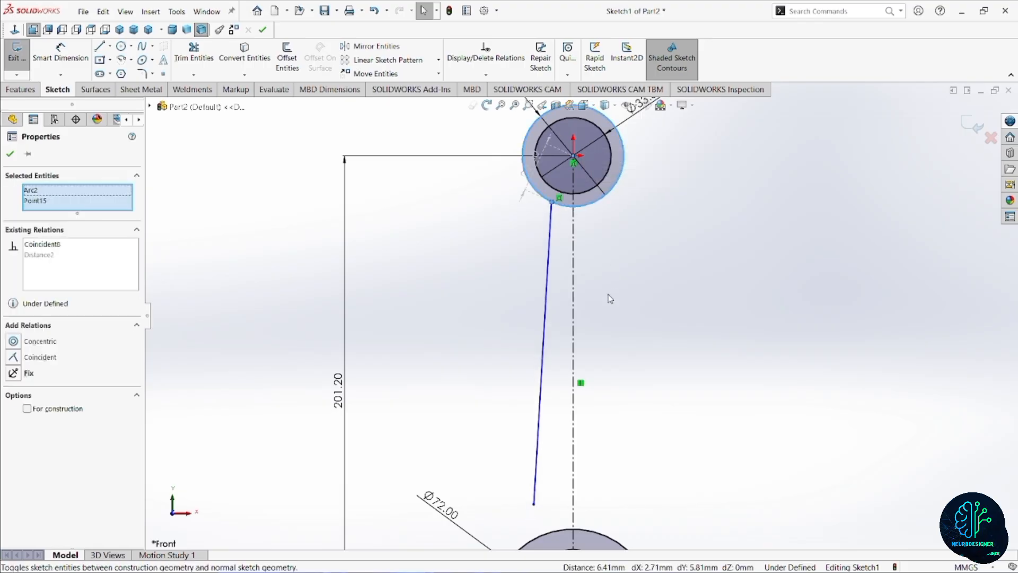
Make the slanted line's lower endpoint coincident with the outer 72 mm arc of the half ring.
{"action": "scroll", "coordinate": [608, 307], "scroll_direction": "up", "scroll_amount": 1}
{"action": "scroll", "coordinate": [592, 393], "scroll_direction": "down", "scroll_amount": 2}
{"action": "scroll", "coordinate": [582, 449], "scroll_direction": "up", "scroll_amount": 2}
{"action": "scroll", "coordinate": [578, 460], "scroll_direction": "down", "scroll_amount": 1}
{"action": "scroll", "coordinate": [575, 459], "scroll_direction": "up", "scroll_amount": 1}
{"action": "scroll", "coordinate": [562, 451], "scroll_direction": "down", "scroll_amount": 2}
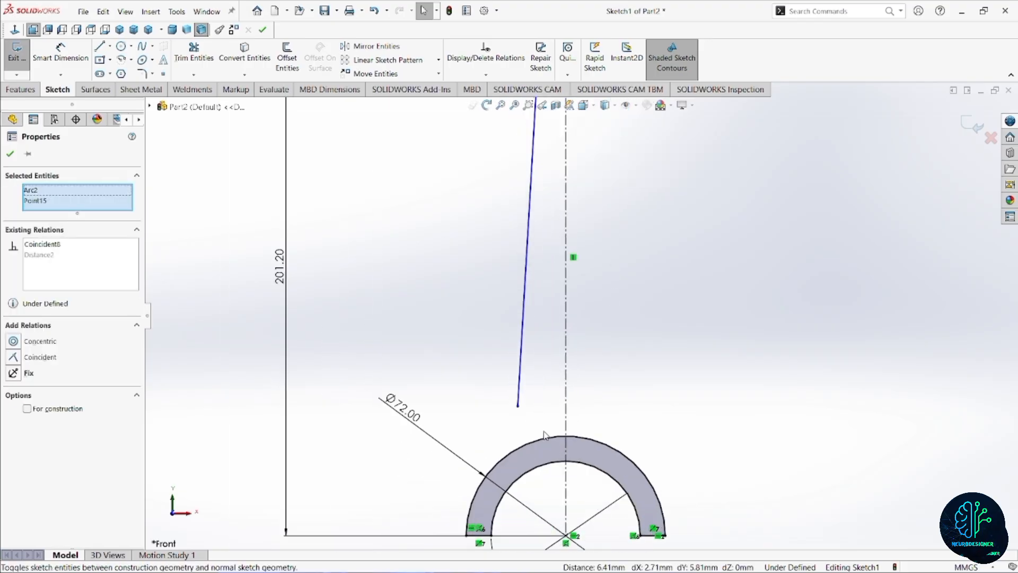
{"action": "left_click", "coordinate": [518, 406]}
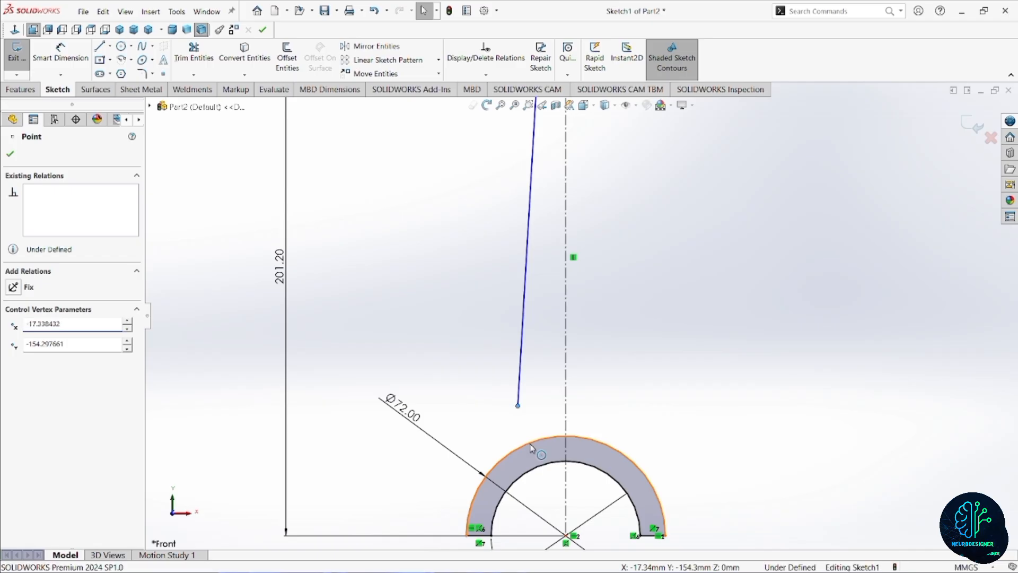
{"action": "left_click", "coordinate": [532, 448], "text": "ctrl"}
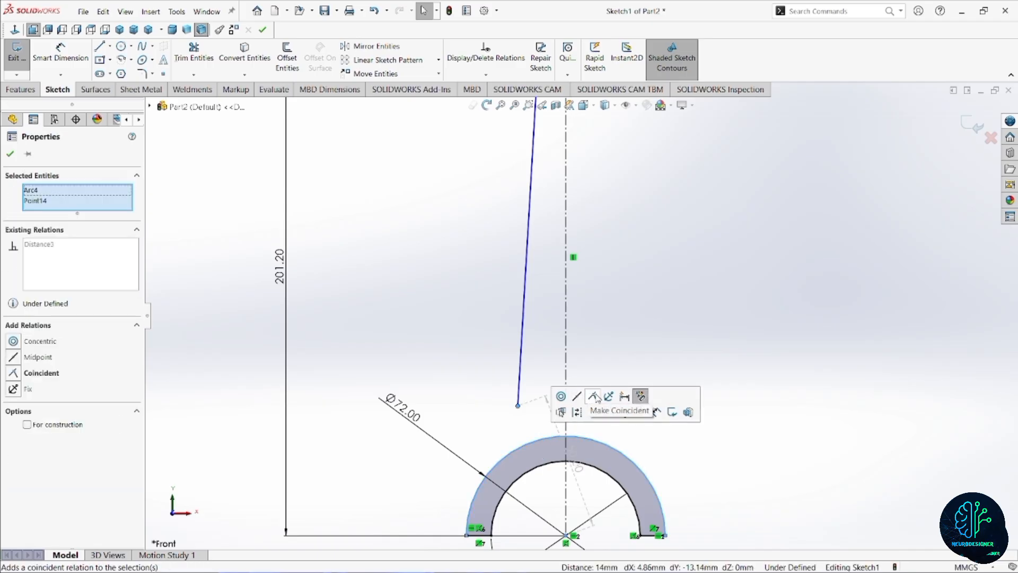
{"action": "left_click", "coordinate": [595, 397]}
Mirror the slanted shank line about the vertical centerline.
{"action": "scroll", "coordinate": [618, 276], "scroll_direction": "up", "scroll_amount": 3}
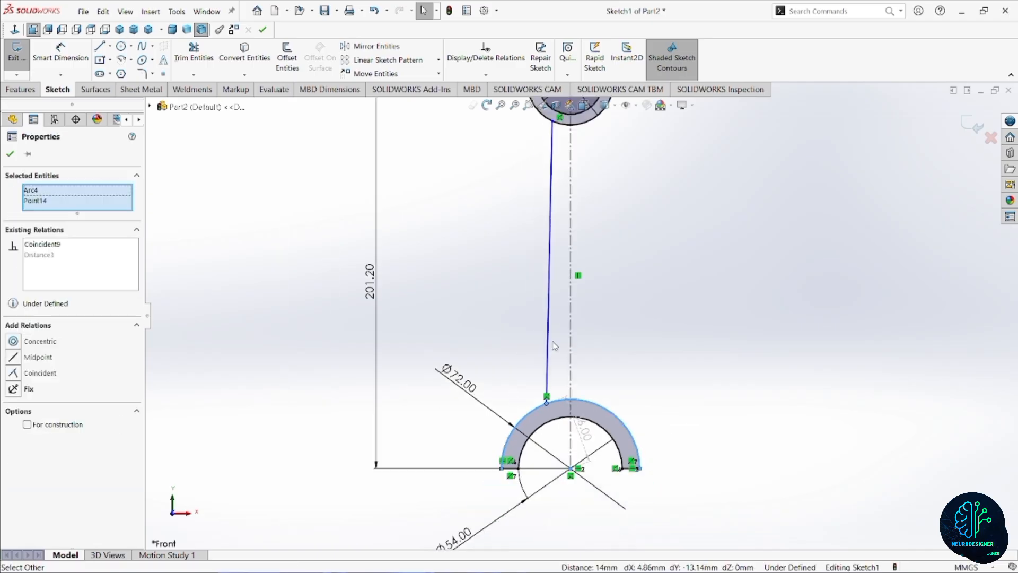
{"action": "scroll", "coordinate": [615, 267], "scroll_direction": "down", "scroll_amount": 2}
{"action": "left_click", "coordinate": [613, 263]}
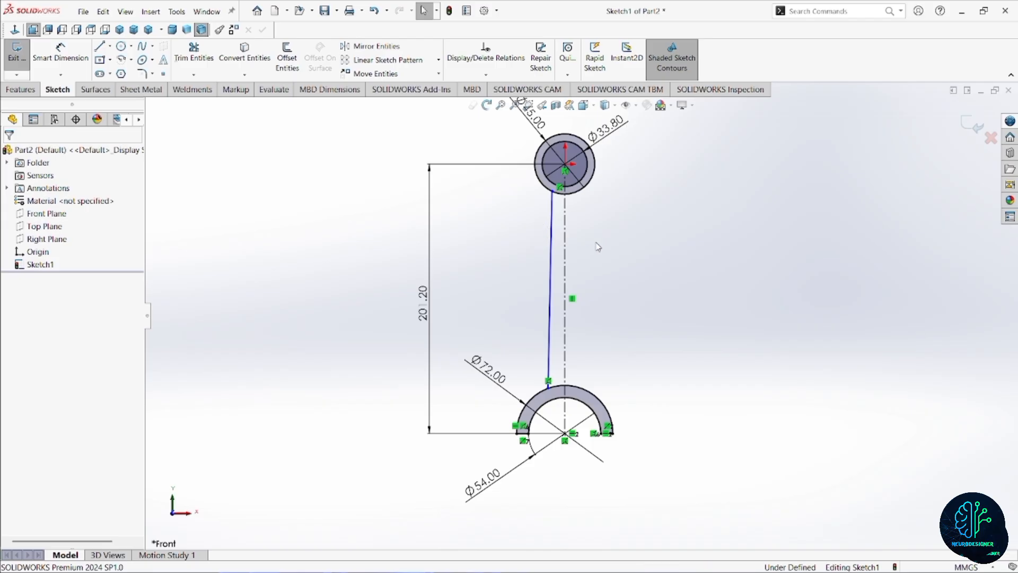
{"action": "left_click_drag", "start_coordinate": [591, 264], "coordinate": [505, 315]}
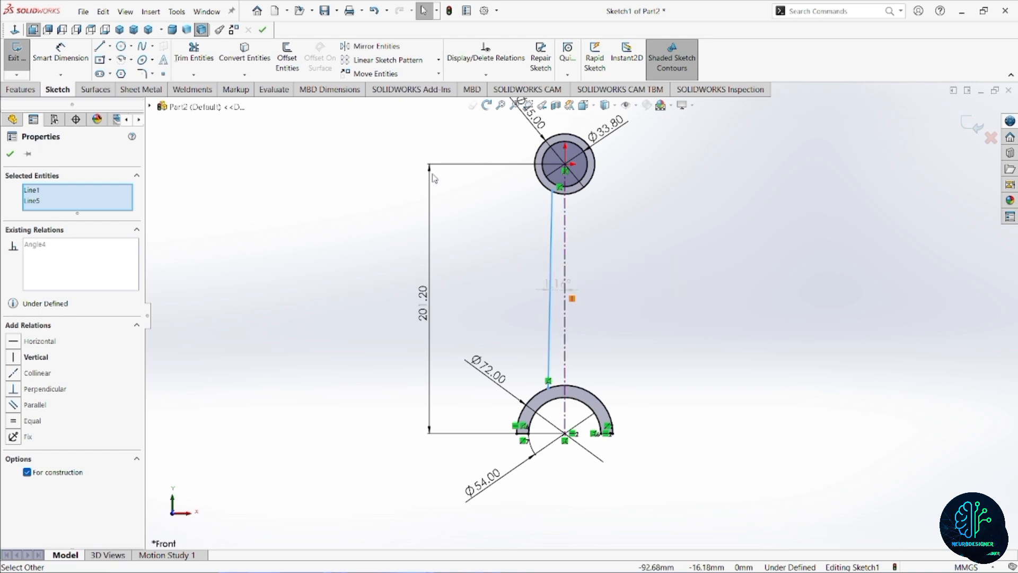
{"action": "left_click", "coordinate": [401, 47]}
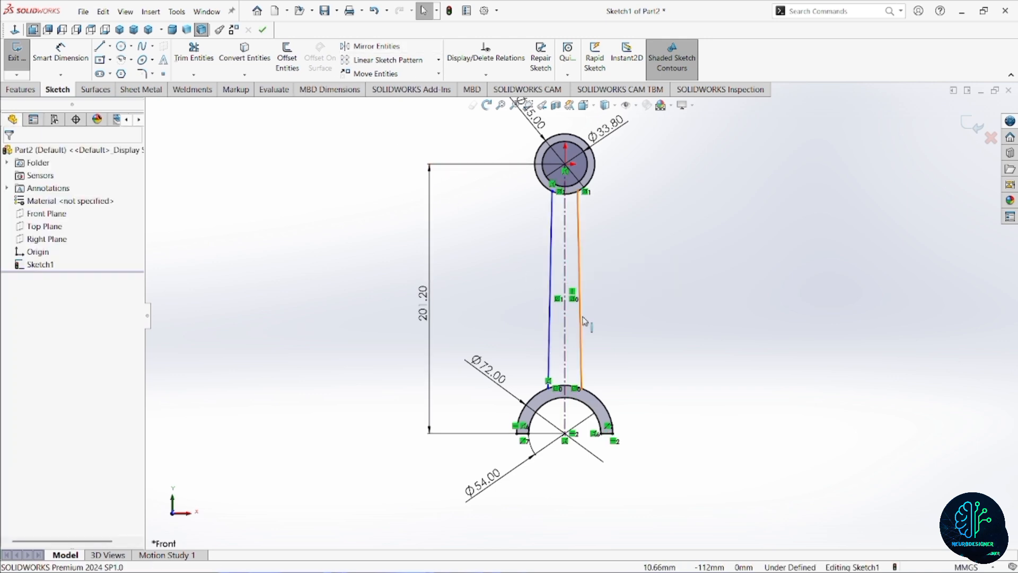
Dimension the distance between the upper endpoints of the two shank lines as 20 mm.
{"action": "scroll", "coordinate": [600, 319], "scroll_direction": "up", "scroll_amount": 3}
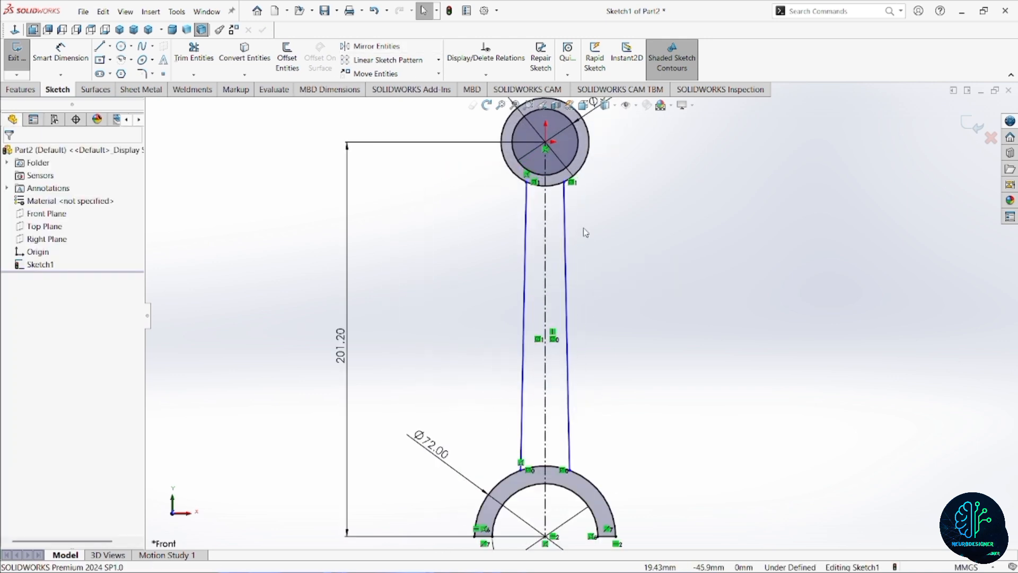
{"action": "scroll", "coordinate": [574, 223], "scroll_direction": "up", "scroll_amount": 2}
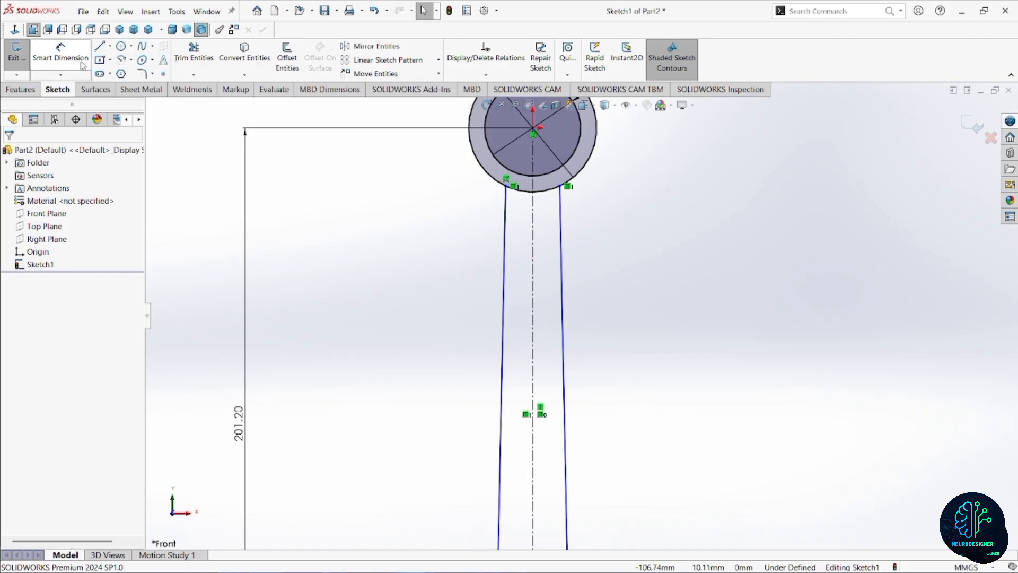
{"action": "left_click", "coordinate": [61, 53]}
{"action": "scroll", "coordinate": [510, 191], "scroll_direction": "up", "scroll_amount": 1}
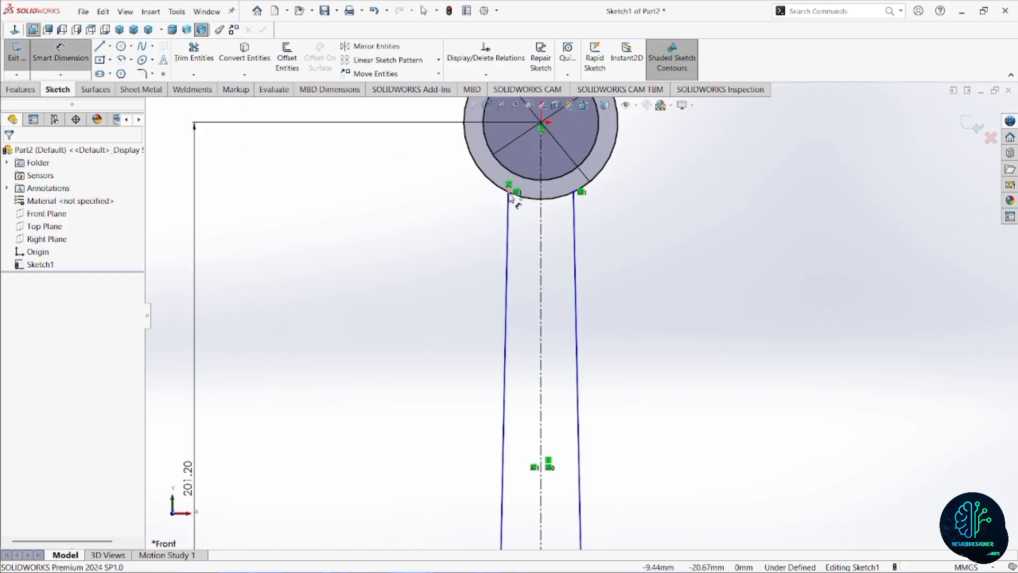
{"action": "left_click", "coordinate": [510, 194]}
{"action": "left_click", "coordinate": [574, 193]}
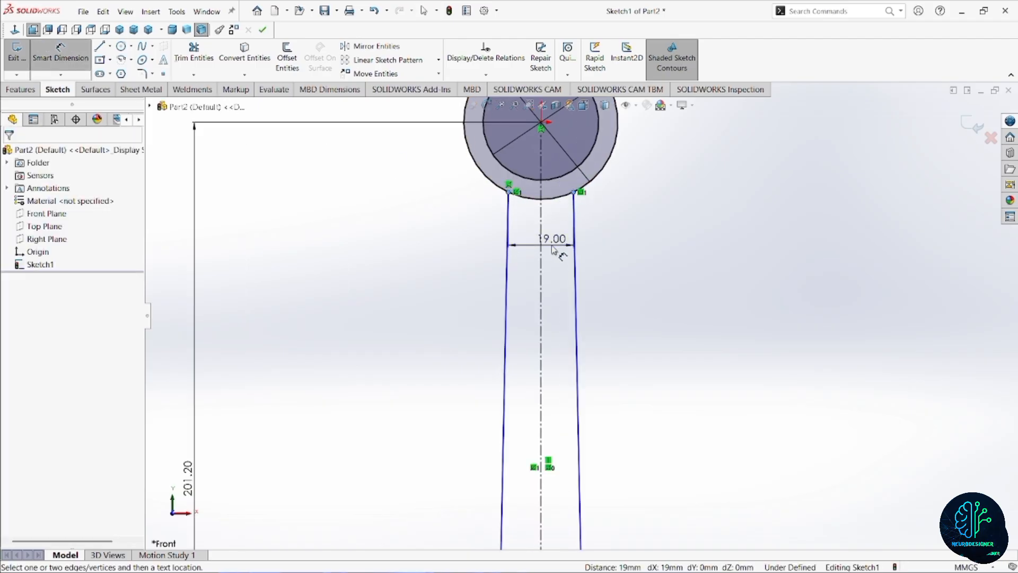
{"action": "left_click", "coordinate": [553, 249]}
{"action": "type", "text": "2"}
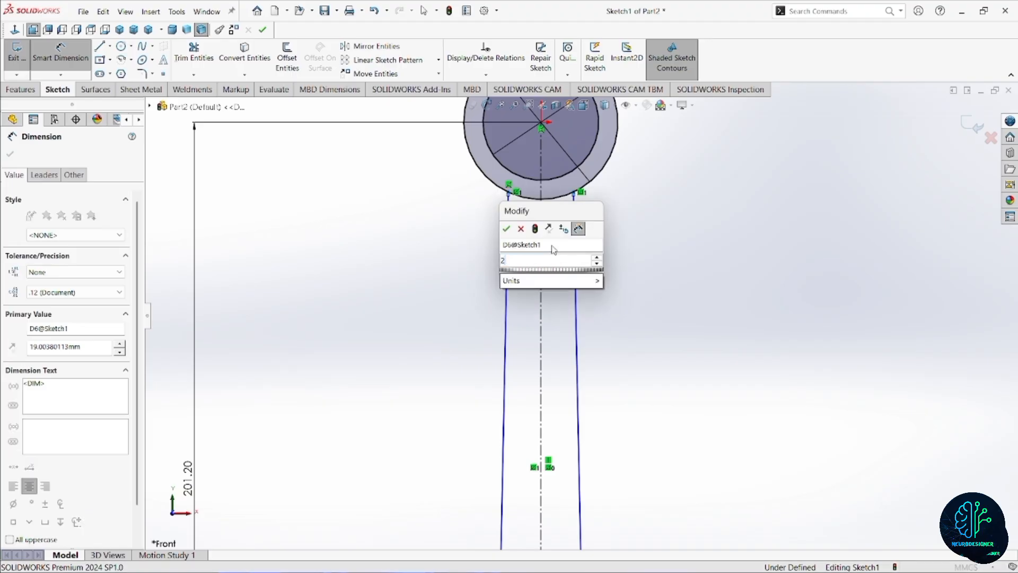
{"action": "type", "text": "0"}
{"action": "key", "text": "Return"}
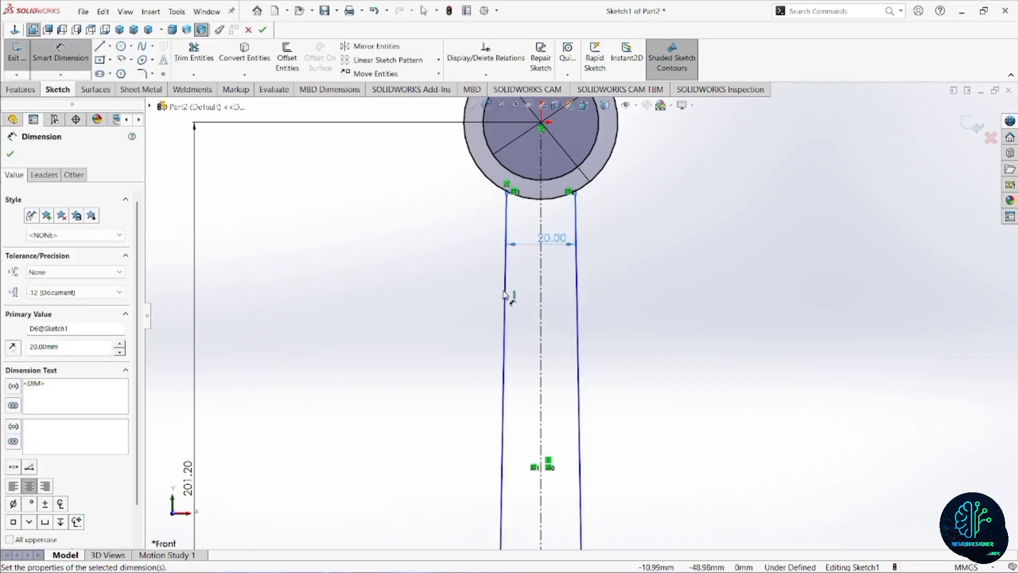
Dimension the angle between the two slanted shank lines as 6 degrees.
{"action": "left_click", "coordinate": [505, 295]}
{"action": "left_click", "coordinate": [577, 320]}
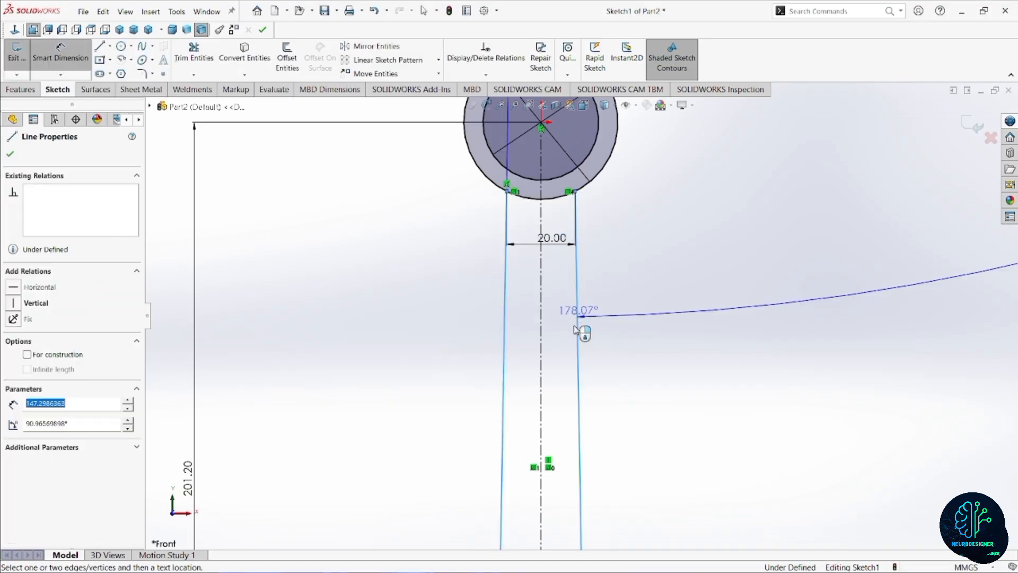
{"action": "left_click", "coordinate": [560, 355]}
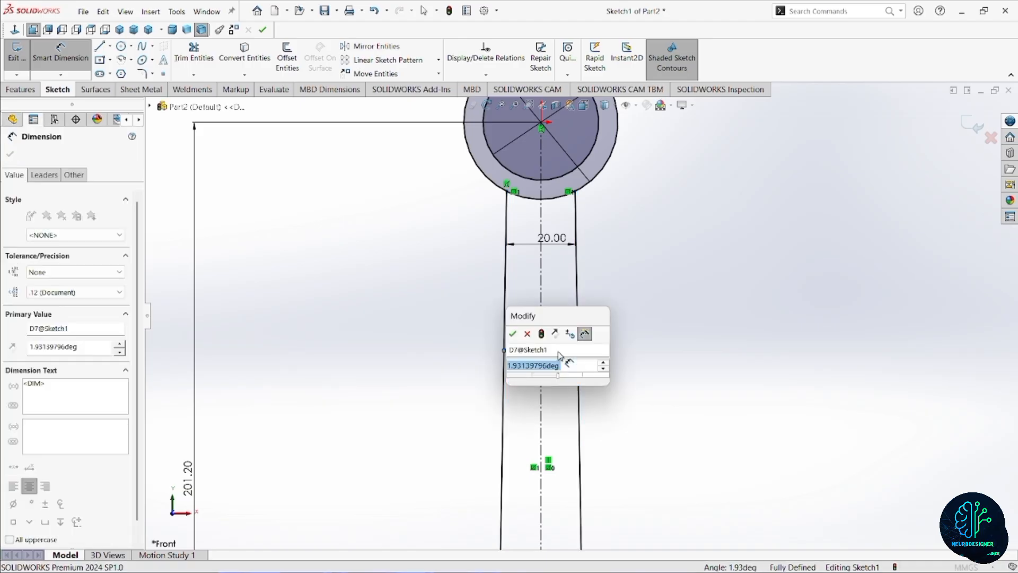
{"action": "type", "text": "6"}
{"action": "key", "text": "Return"}
{"action": "key", "text": "f"}
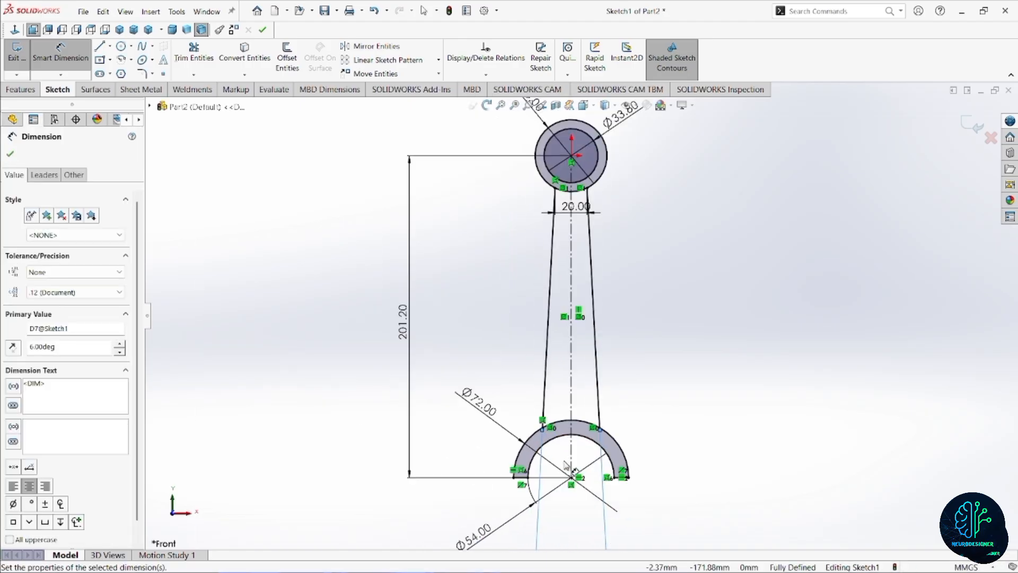
{"action": "scroll", "coordinate": [572, 426], "scroll_direction": "up", "scroll_amount": 6}
{"action": "scroll", "coordinate": [598, 255], "scroll_direction": "down", "scroll_amount": 1}
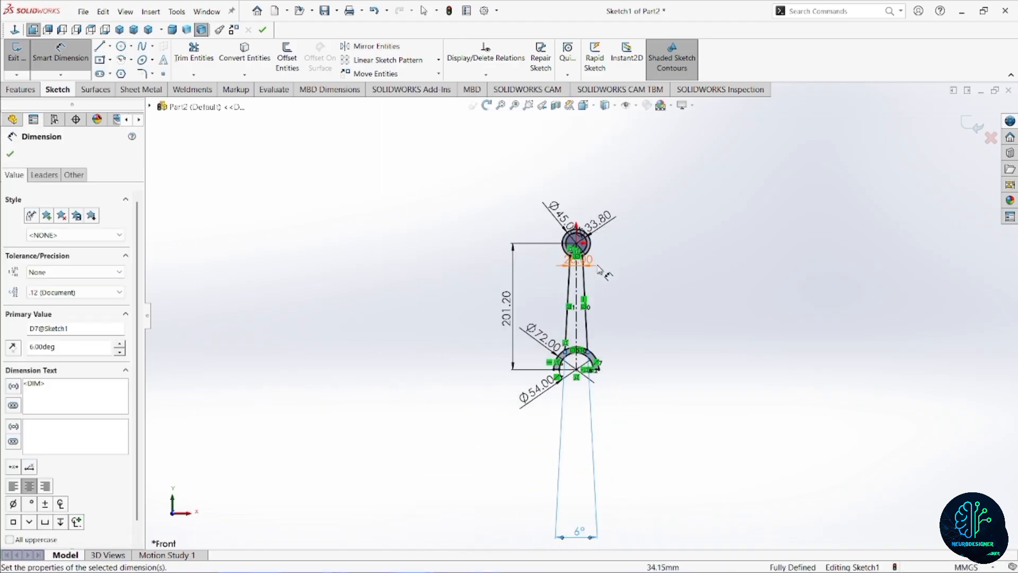
{"action": "scroll", "coordinate": [598, 269], "scroll_direction": "down", "scroll_amount": 2}
Start an extruded boss using both halves of the lower half ring and the ring between the 33.8 and 45 mm circles as contours.
{"action": "left_click", "coordinate": [19, 89]}
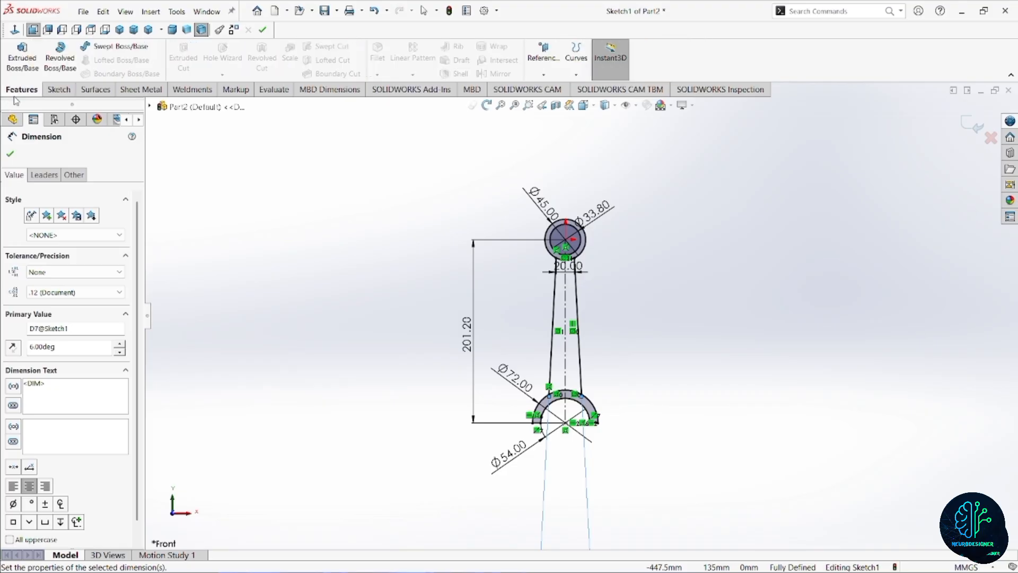
{"action": "left_click", "coordinate": [25, 59]}
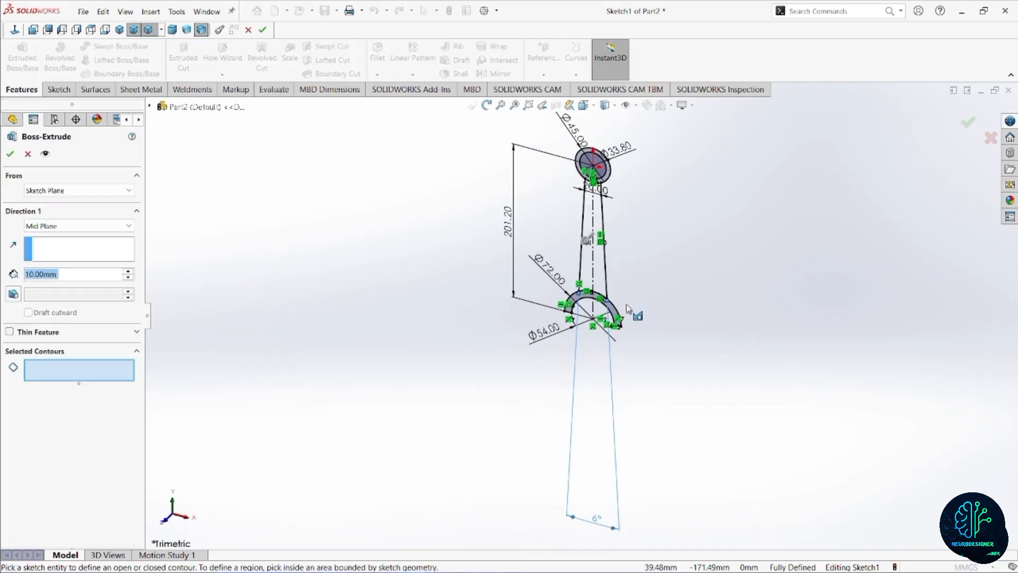
{"action": "left_click", "coordinate": [592, 322]}
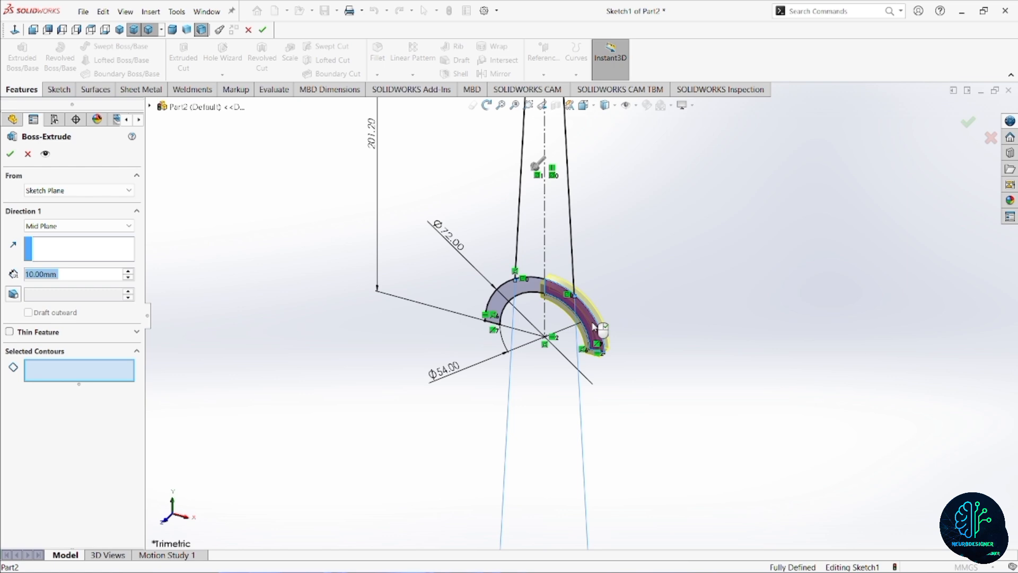
{"action": "left_click", "coordinate": [517, 281]}
{"action": "scroll", "coordinate": [556, 257], "scroll_direction": "up", "scroll_amount": 6}
{"action": "scroll", "coordinate": [574, 228], "scroll_direction": "down", "scroll_amount": 5}
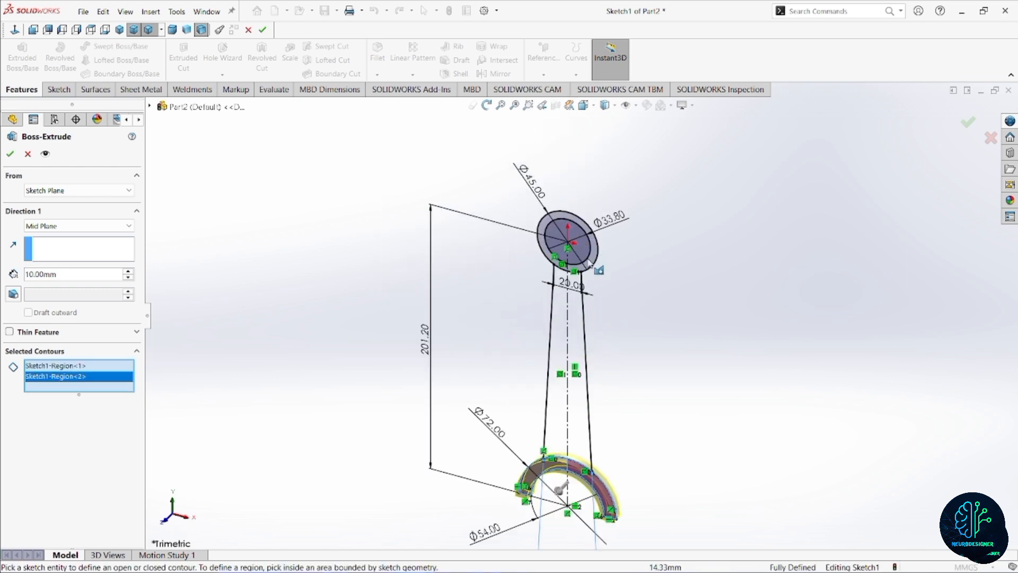
{"action": "left_click", "coordinate": [591, 267]}
{"action": "scroll", "coordinate": [592, 261], "scroll_direction": "down", "scroll_amount": 5}
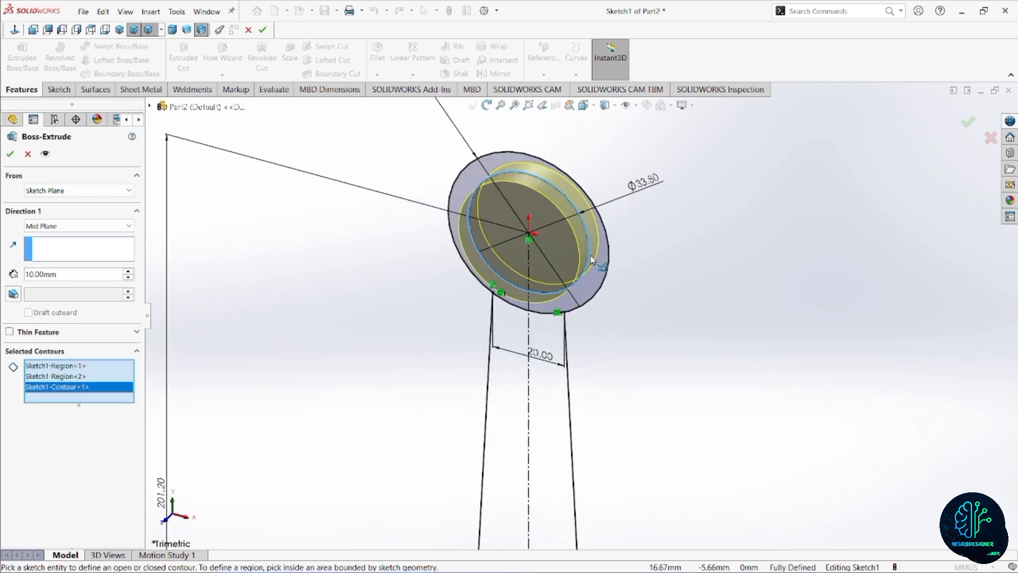
{"action": "left_click", "coordinate": [601, 272]}
{"action": "scroll", "coordinate": [581, 313], "scroll_direction": "up", "scroll_amount": 6}
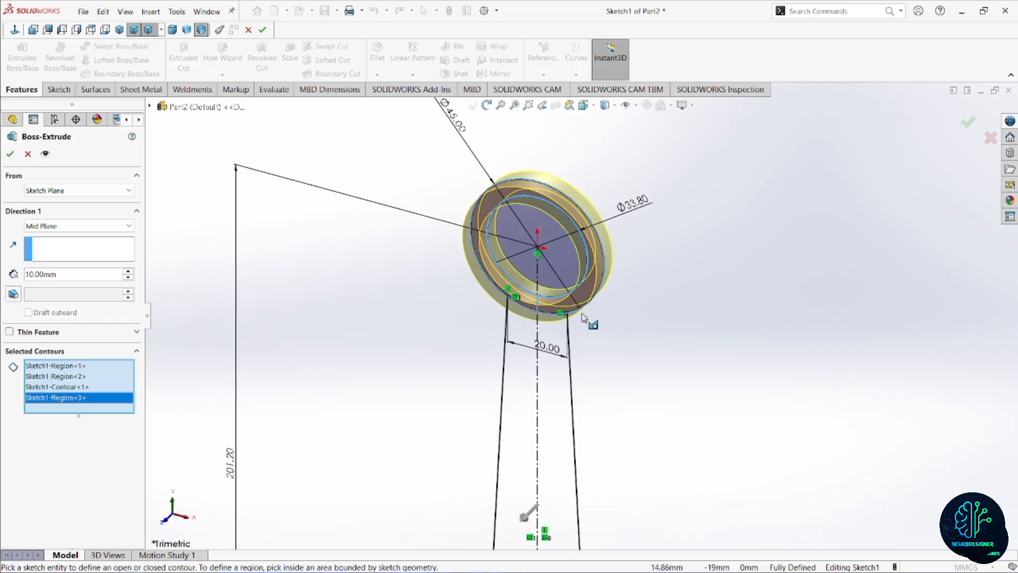
{"action": "scroll", "coordinate": [573, 360], "scroll_direction": "down", "scroll_amount": 5}
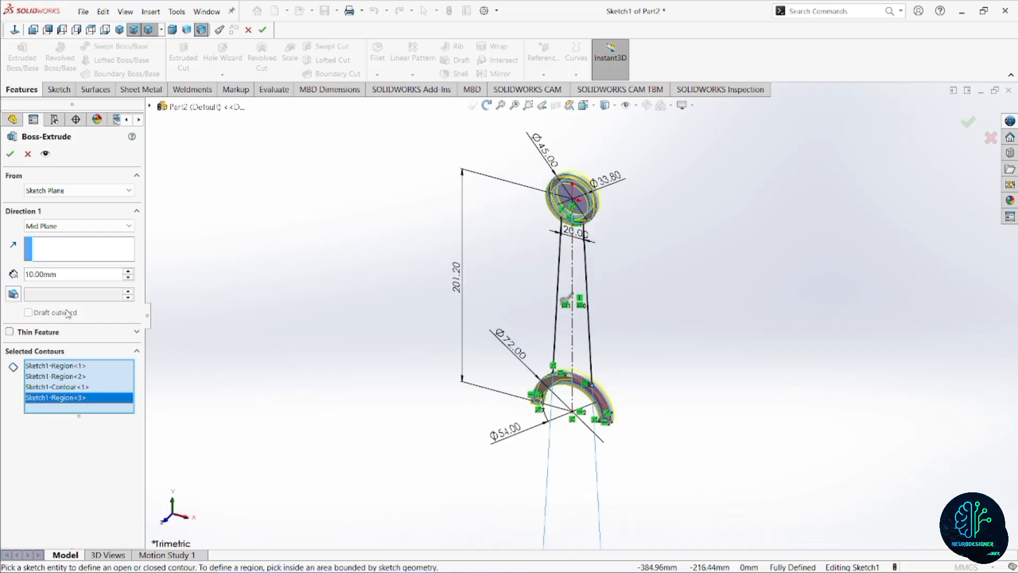
Extrude the selected rod-end contours 38 mm with the Mid Plane end condition.
{"action": "left_click", "coordinate": [68, 224]}
{"action": "left_click", "coordinate": [75, 279]}
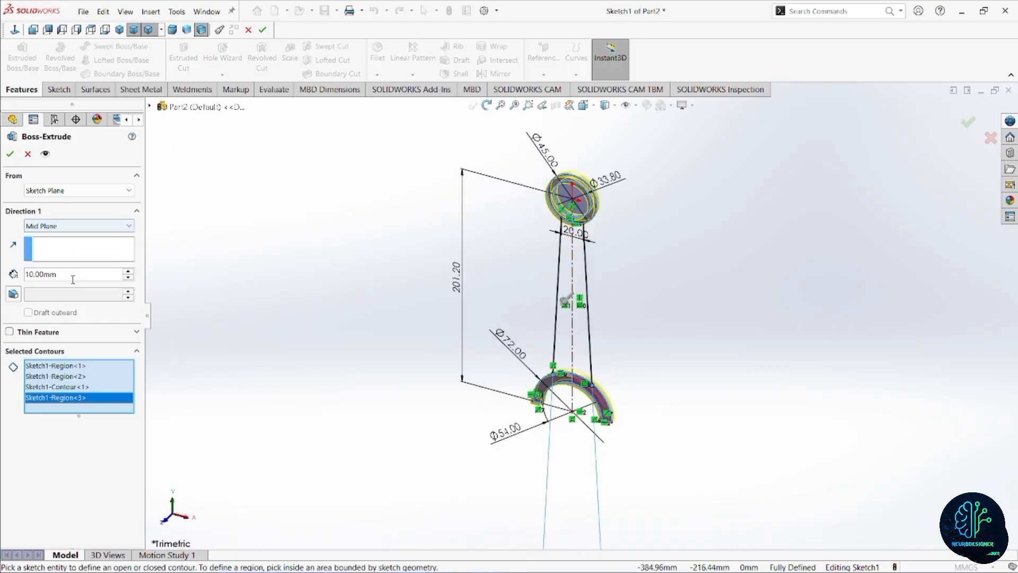
{"action": "double_click", "coordinate": [75, 274]}
{"action": "type", "text": "38"}
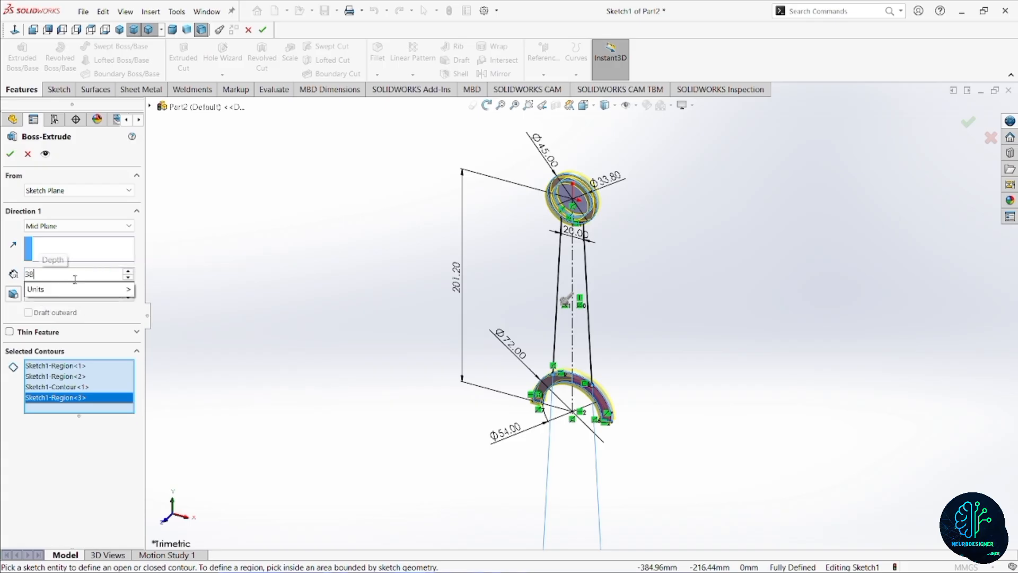
{"action": "key", "text": "Return"}
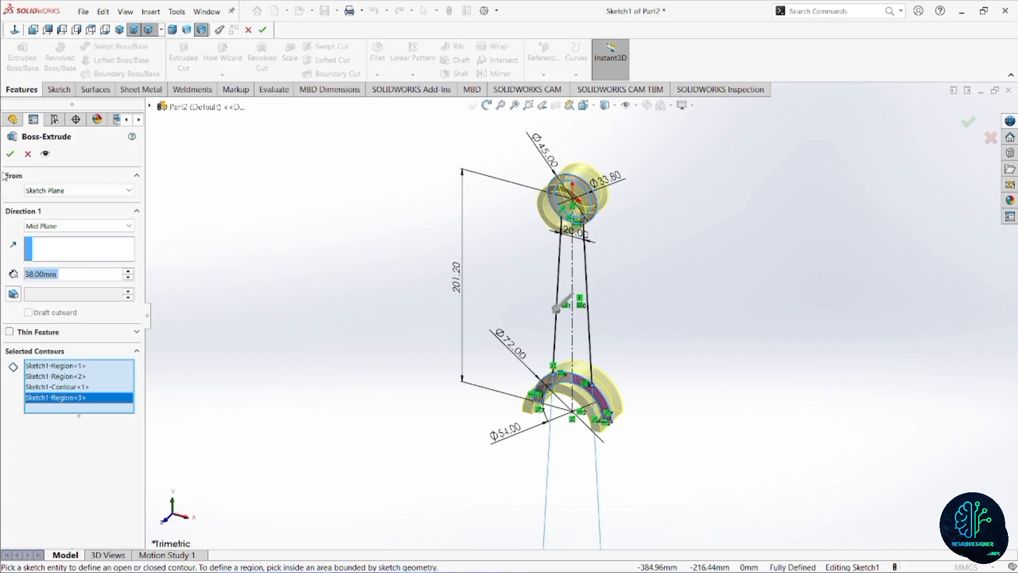
{"action": "key", "text": "Return"}
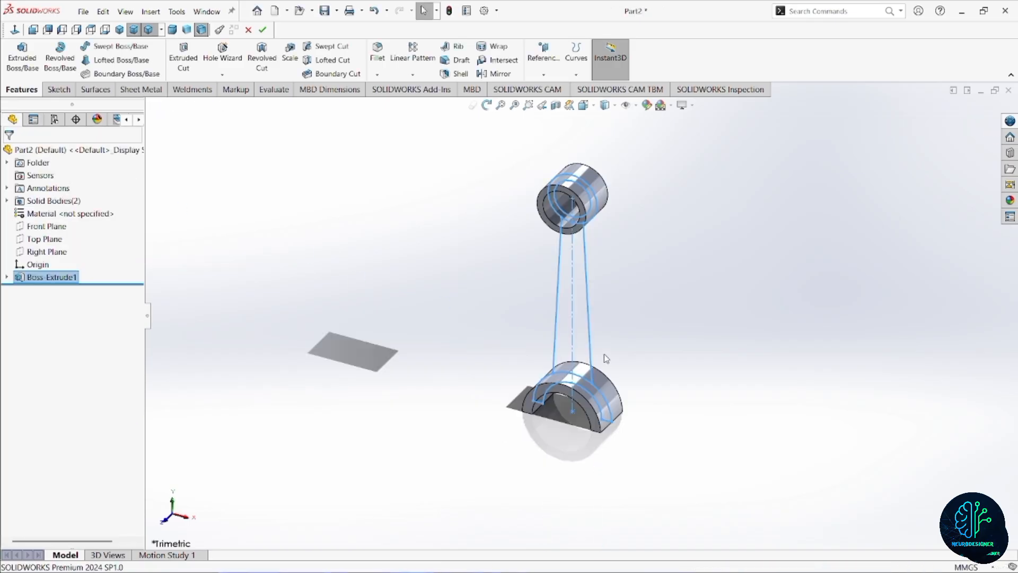
Reuse the first extrusion's sketch to extrude both halves of the shank region 18 mm with the Mid Plane end condition.
{"action": "left_click", "coordinate": [7, 276]}
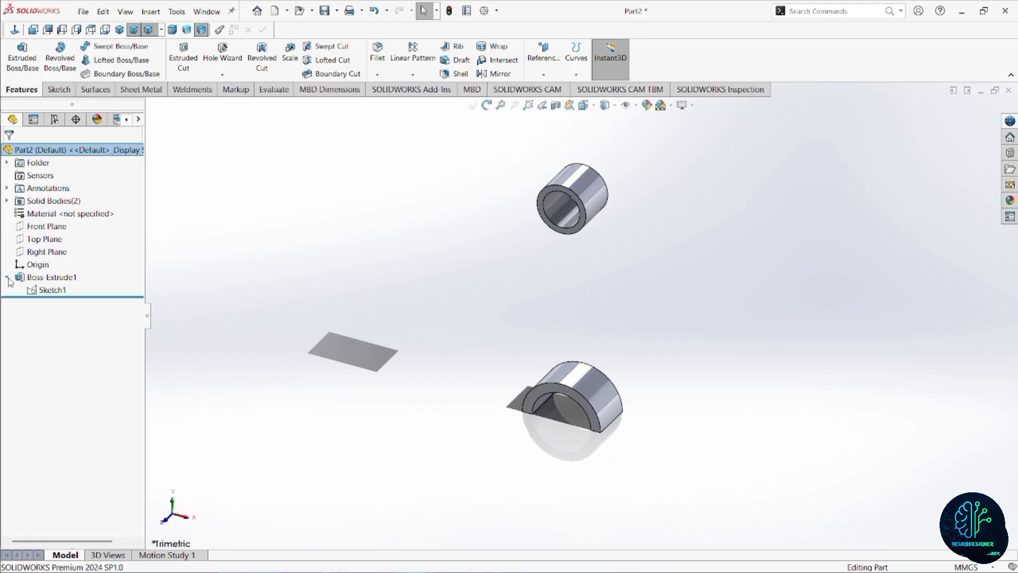
{"action": "left_click", "coordinate": [50, 290]}
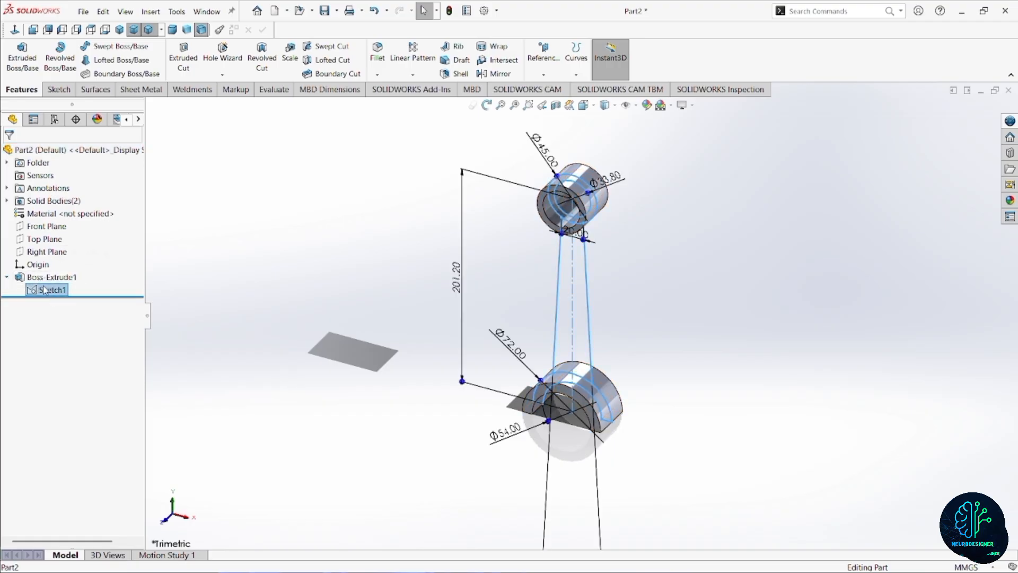
{"action": "left_click", "coordinate": [23, 62]}
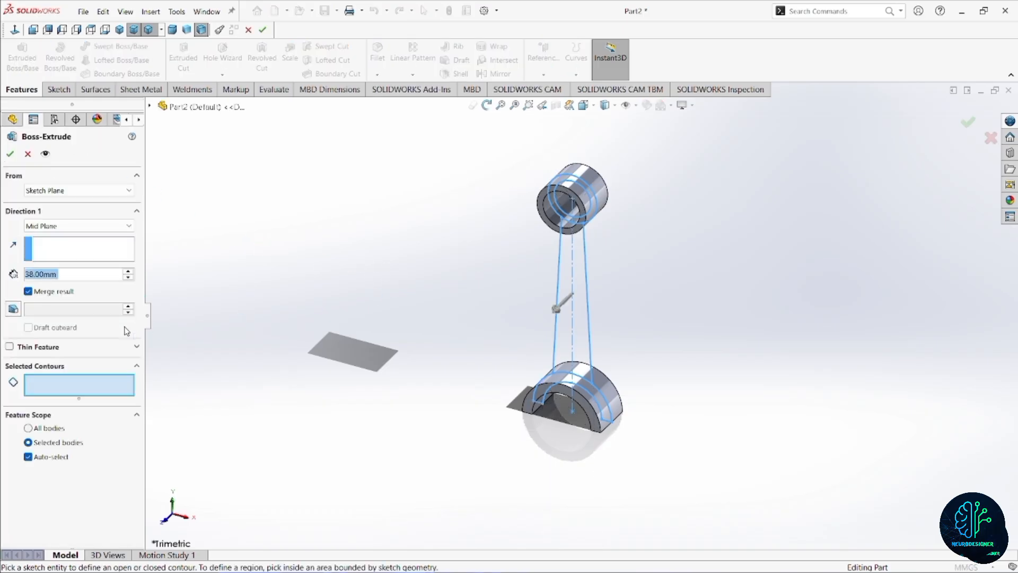
{"action": "left_click", "coordinate": [577, 333]}
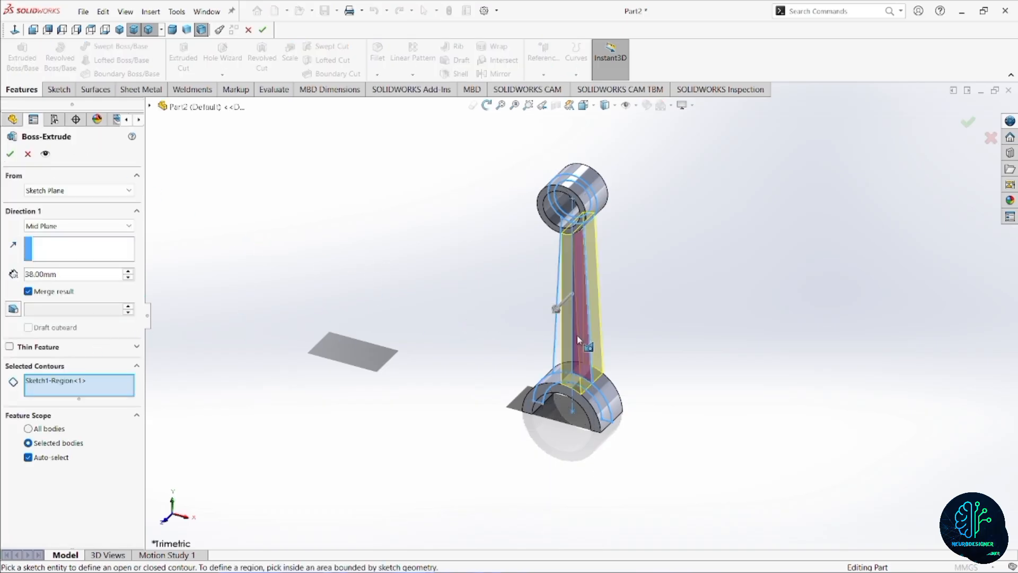
{"action": "left_click", "coordinate": [567, 350]}
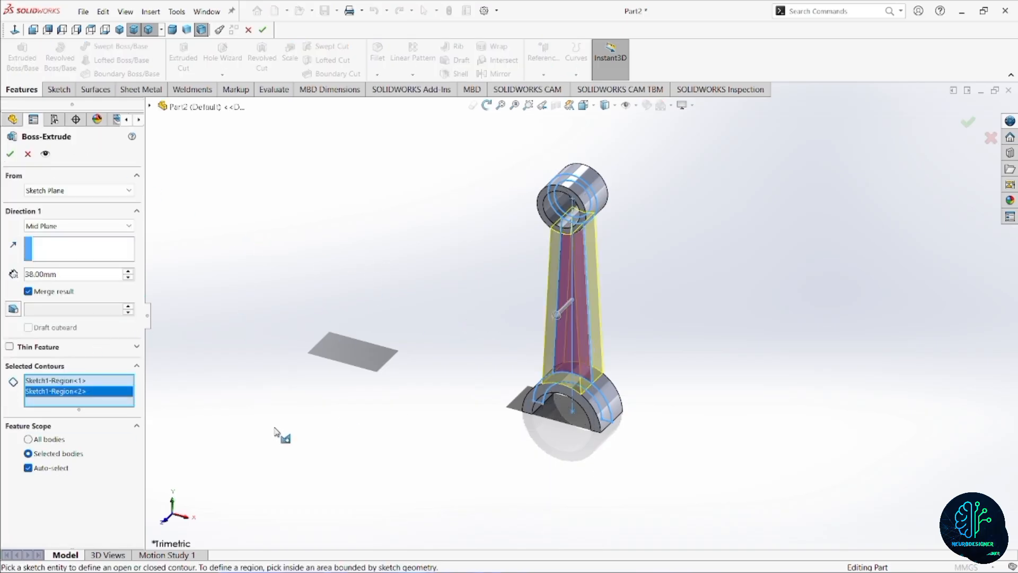
{"action": "left_click", "coordinate": [80, 226]}
{"action": "left_click", "coordinate": [69, 292]}
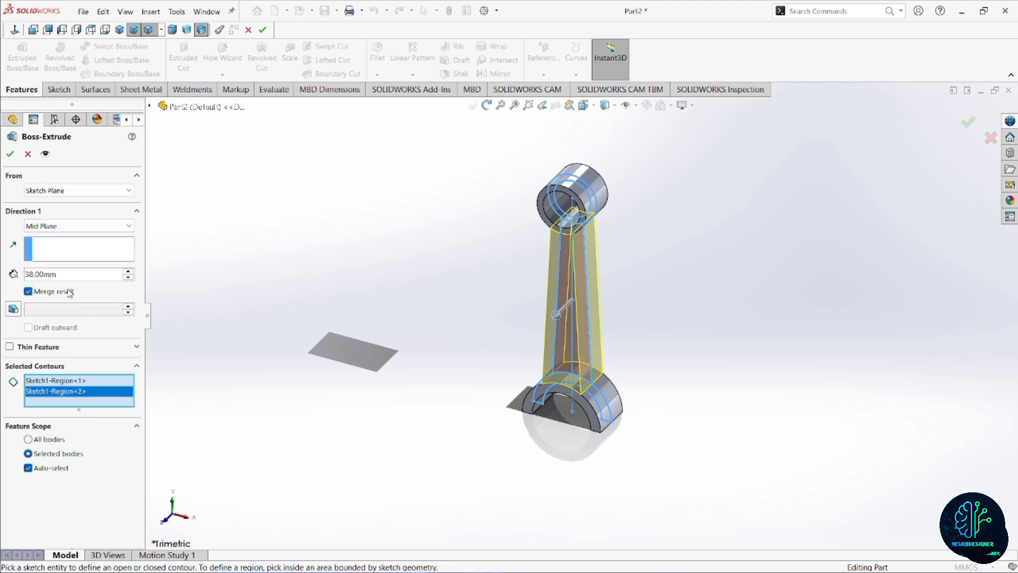
{"action": "type", "text": "18"}
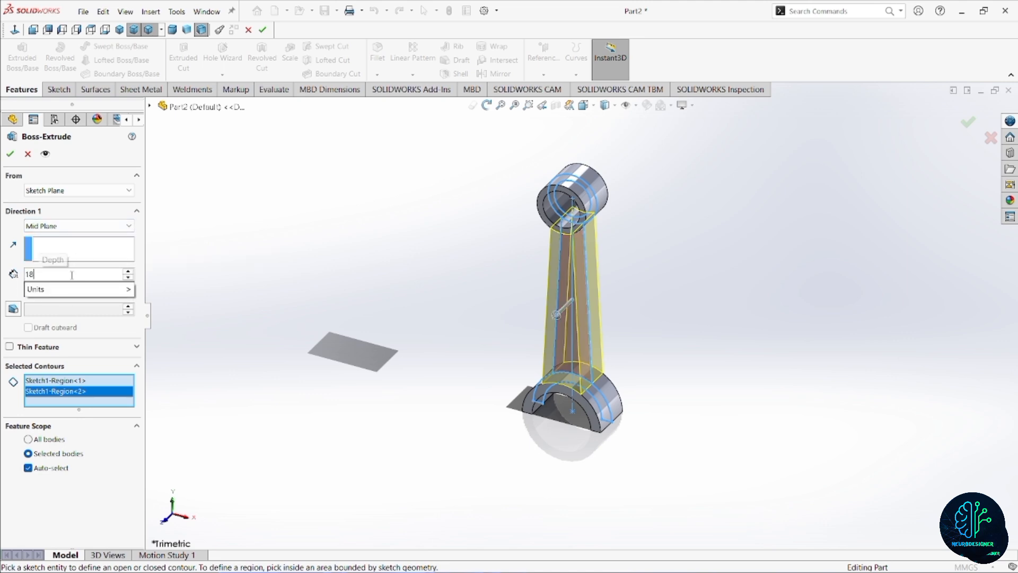
{"action": "key", "text": "Return"}
{"action": "left_click", "coordinate": [10, 153]}
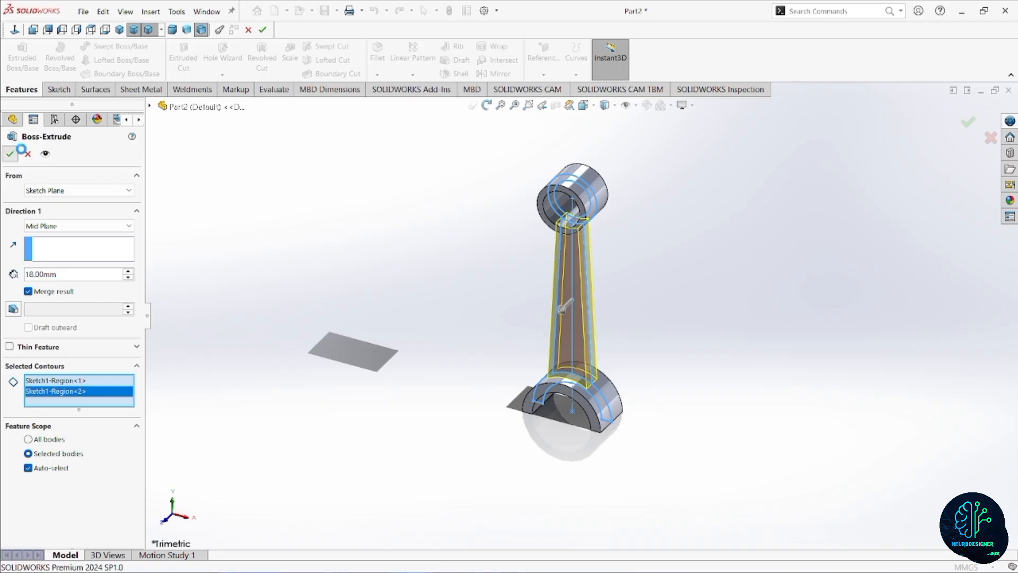
Open a sketch on the shank's front face and draw a vertical centerline from the origin to the lower half ring's center.
{"action": "scroll", "coordinate": [590, 300], "scroll_direction": "down", "scroll_amount": 1}
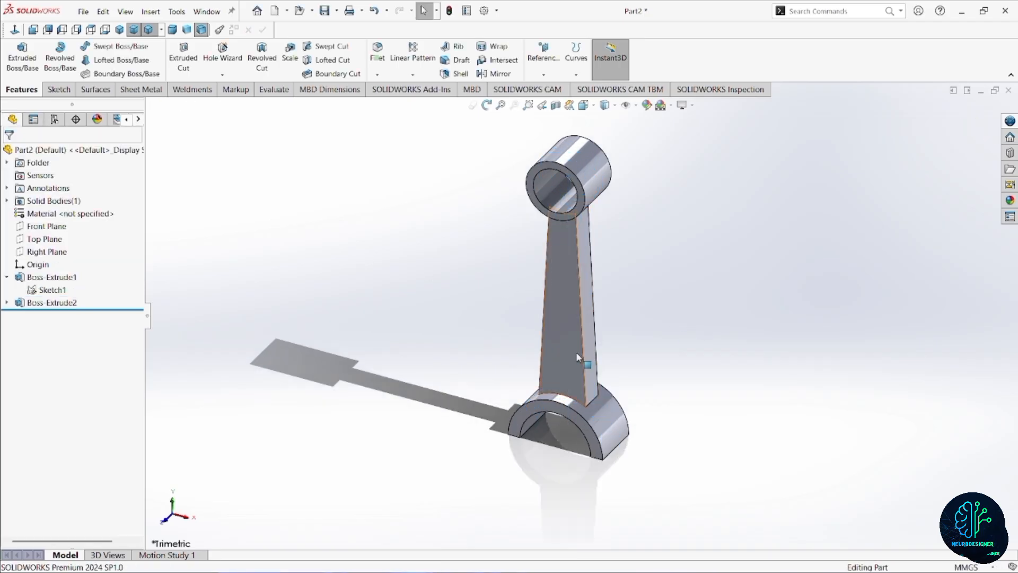
{"action": "middle_click_drag", "start_coordinate": [576, 351], "coordinate": [568, 297]}
{"action": "left_click", "coordinate": [569, 291]}
{"action": "left_click", "coordinate": [623, 313]}
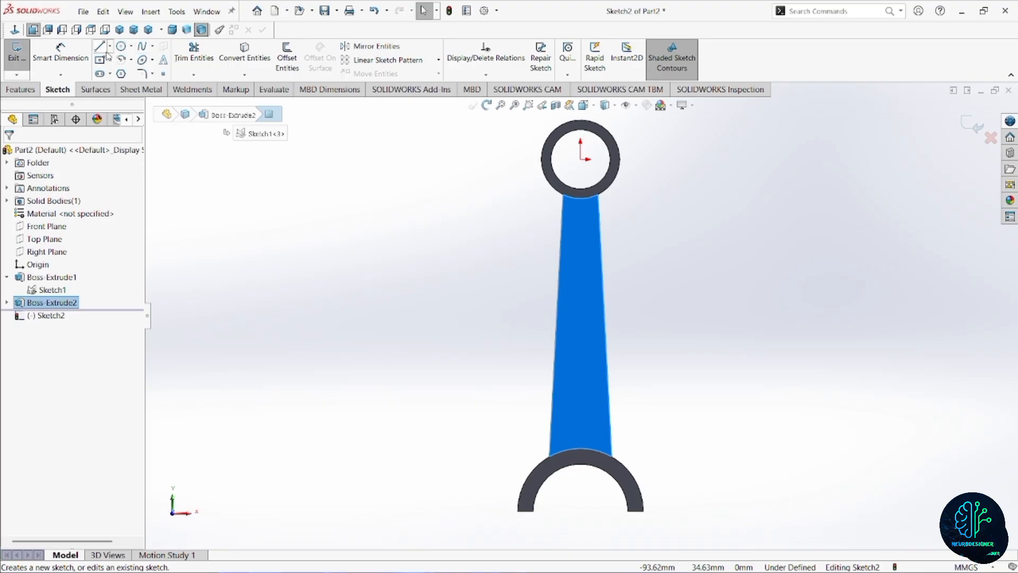
{"action": "left_click", "coordinate": [111, 47]}
{"action": "left_click", "coordinate": [133, 71]}
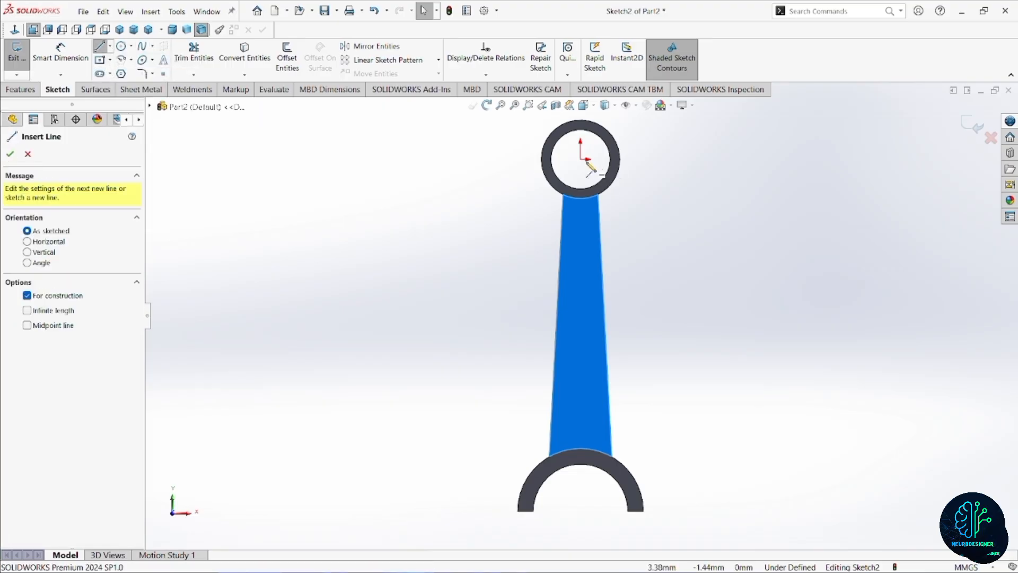
{"action": "left_click", "coordinate": [581, 159]}
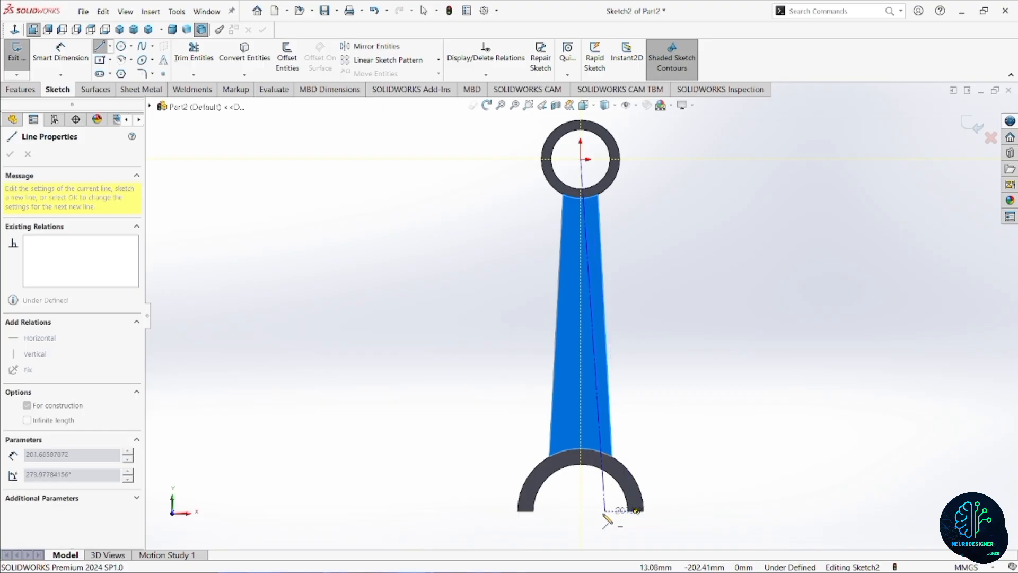
{"action": "left_click", "coordinate": [581, 510]}
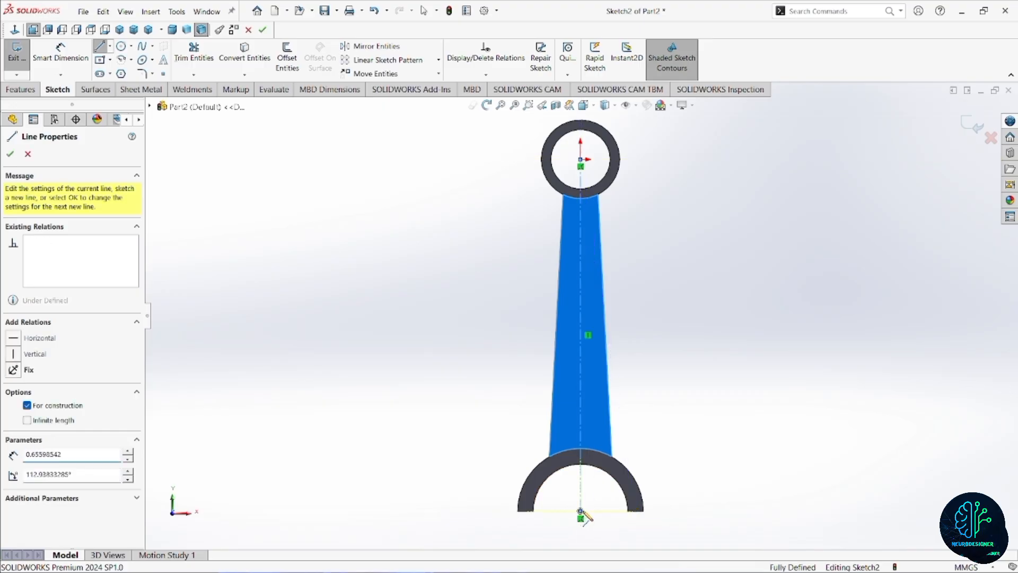
{"action": "key", "text": "Escape"}
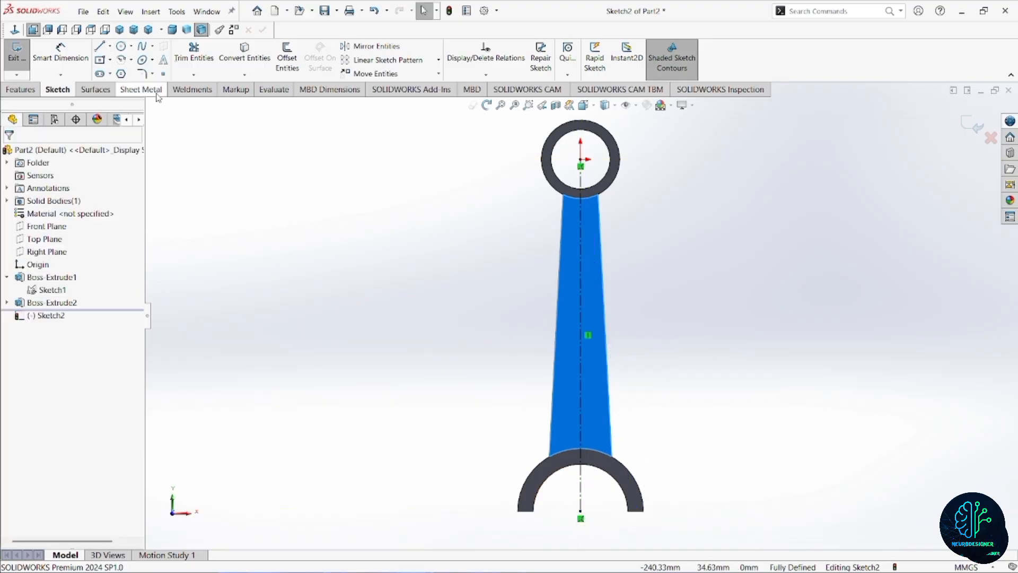
Sketch a vertical centerpoint straight slot on the centerline's midpoint, about 56 mm between arc centers and 14 mm wide.
{"action": "left_click", "coordinate": [111, 74]}
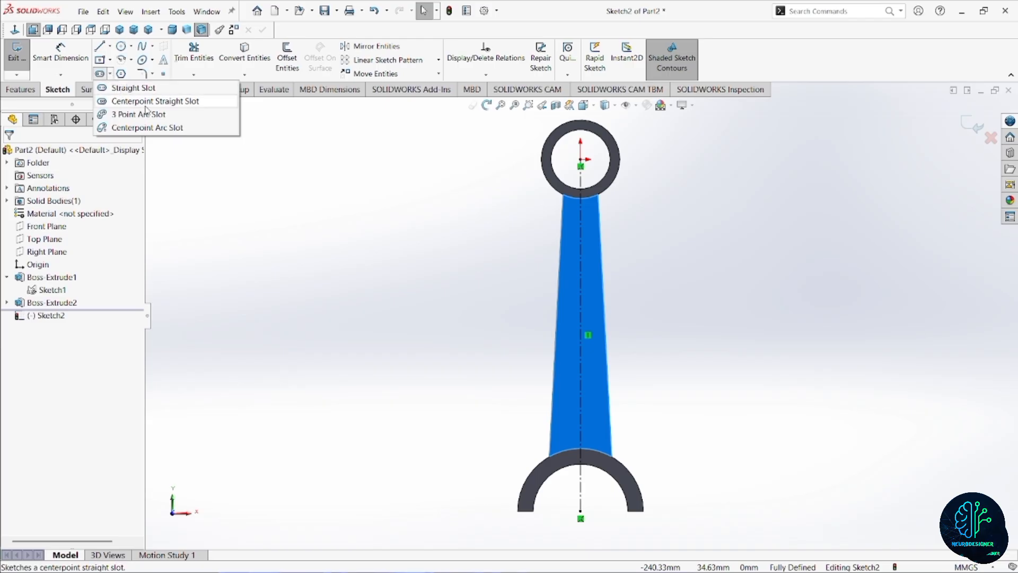
{"action": "left_click", "coordinate": [148, 104]}
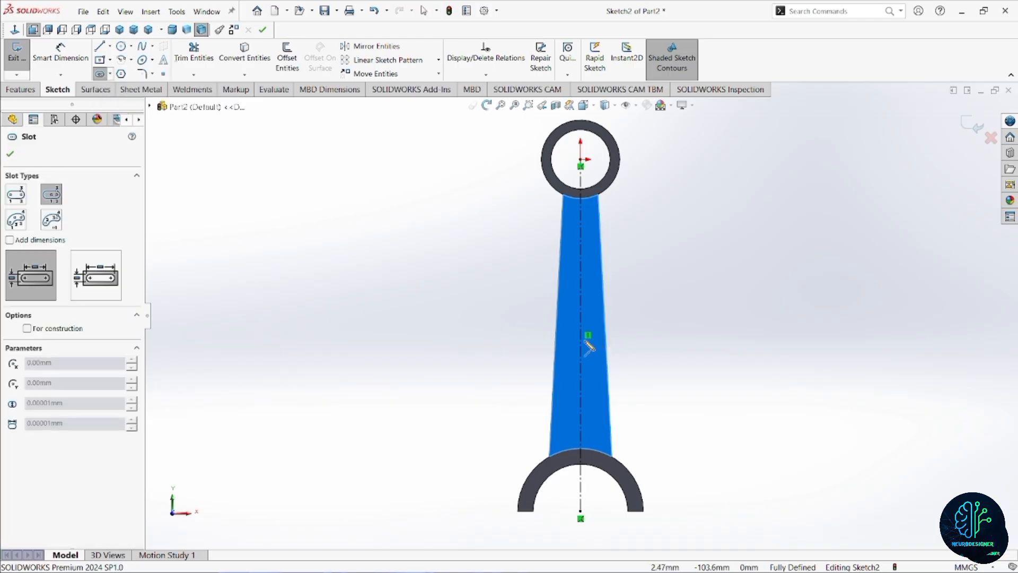
{"action": "left_click", "coordinate": [580, 335]}
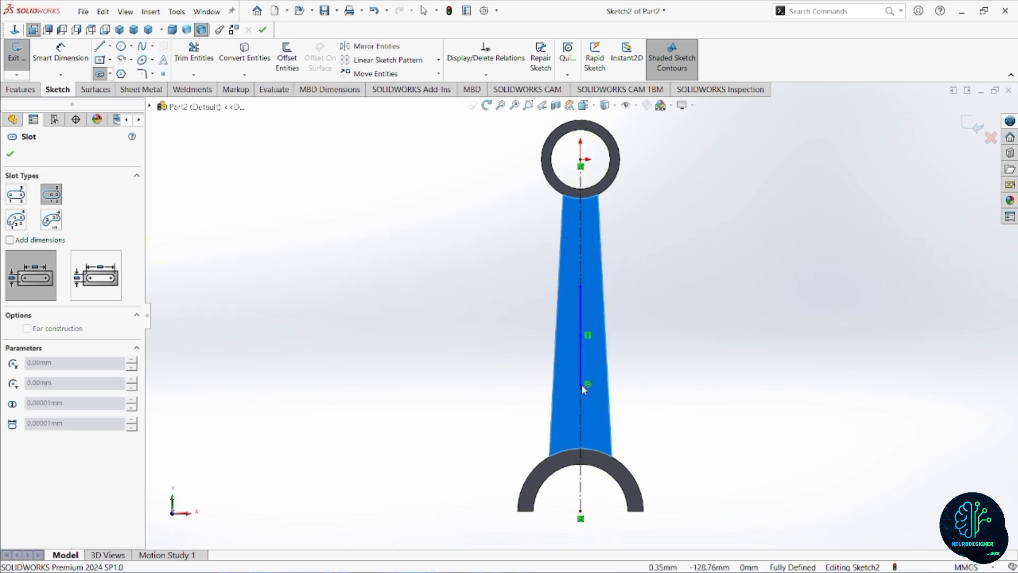
{"action": "left_click", "coordinate": [581, 383]}
{"action": "left_click", "coordinate": [592, 392]}
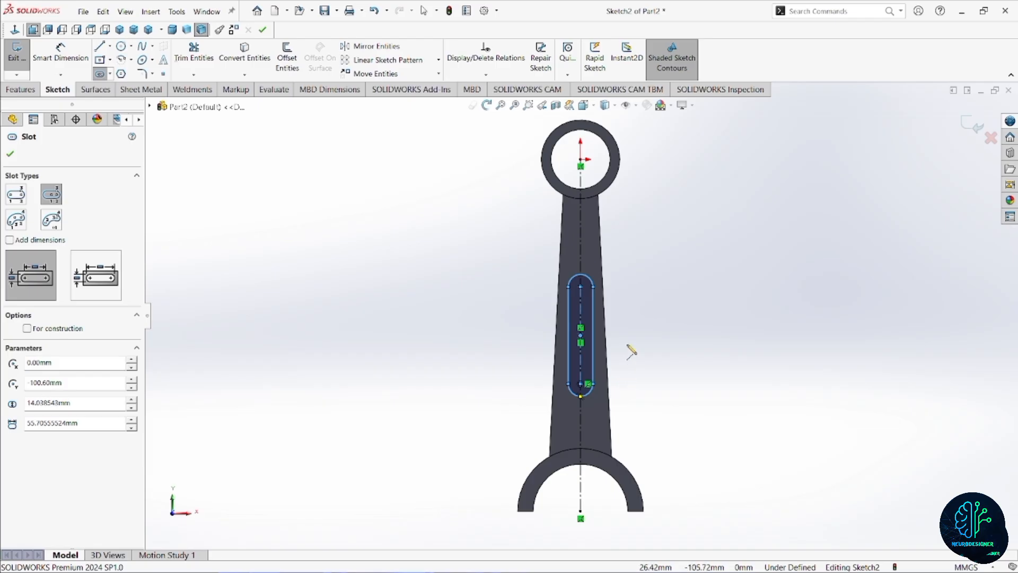
Dimension the slot's straight side as 90 mm.
{"action": "scroll", "coordinate": [631, 351], "scroll_direction": "down", "scroll_amount": 2}
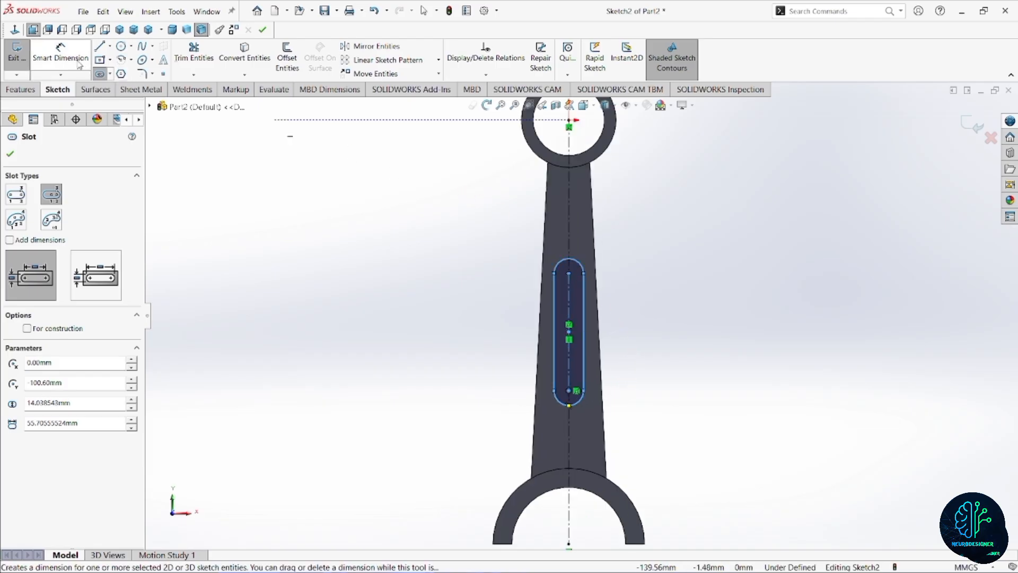
{"action": "left_click", "coordinate": [60, 53]}
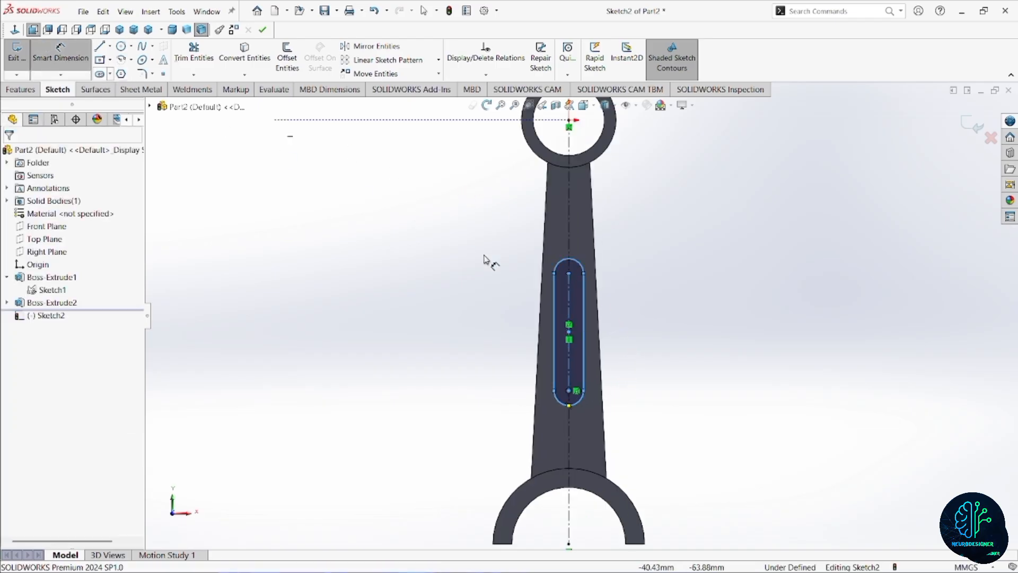
{"action": "left_click", "coordinate": [553, 353]}
{"action": "left_click", "coordinate": [485, 347]}
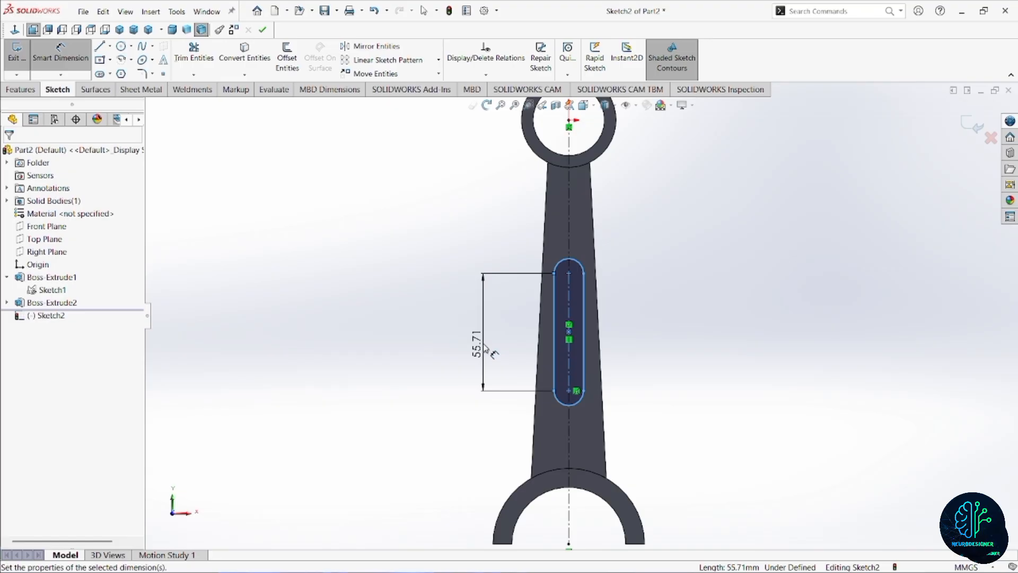
{"action": "type", "text": "50"}
{"action": "key", "text": "Return"}
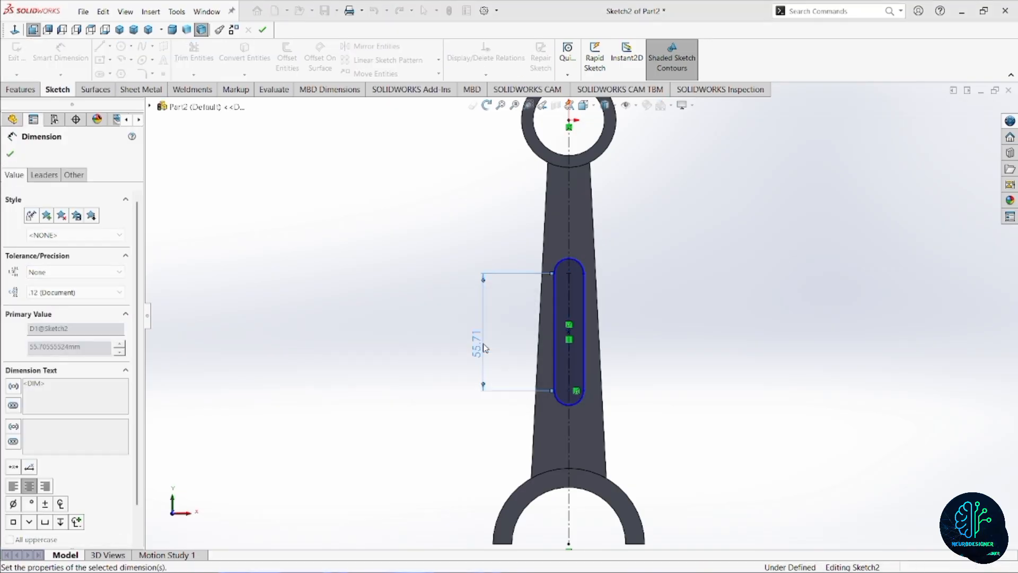
Dimension the slot's upper end arc with a radius of 8 mm.
{"action": "scroll", "coordinate": [625, 342], "scroll_direction": "up", "scroll_amount": 1}
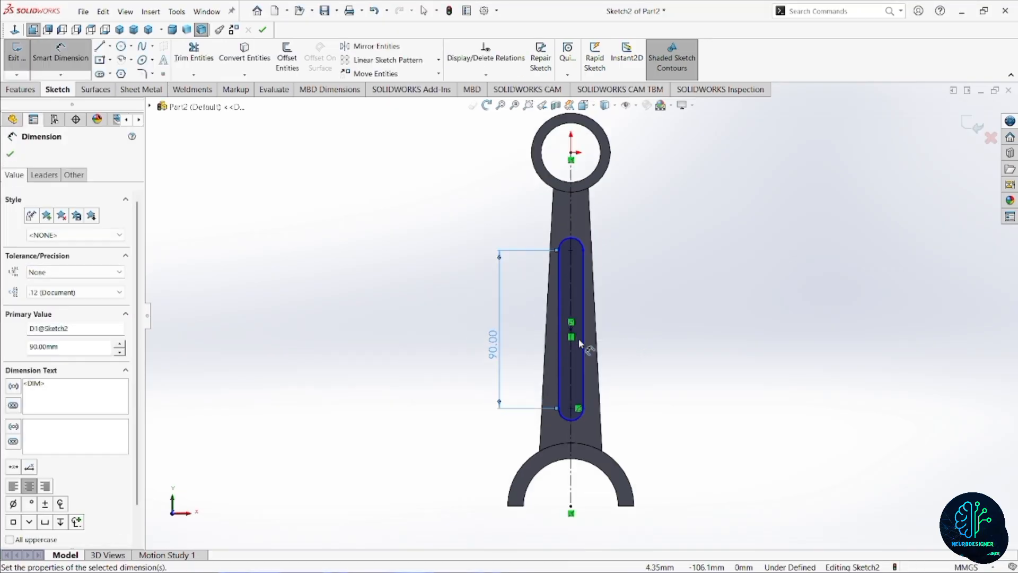
{"action": "left_click", "coordinate": [583, 243]}
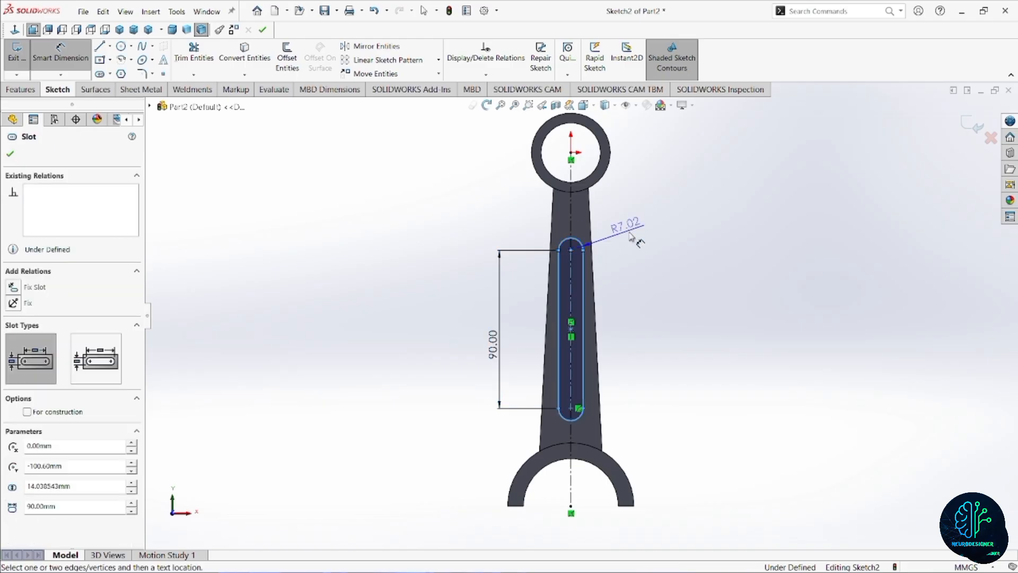
{"action": "left_click", "coordinate": [631, 237]}
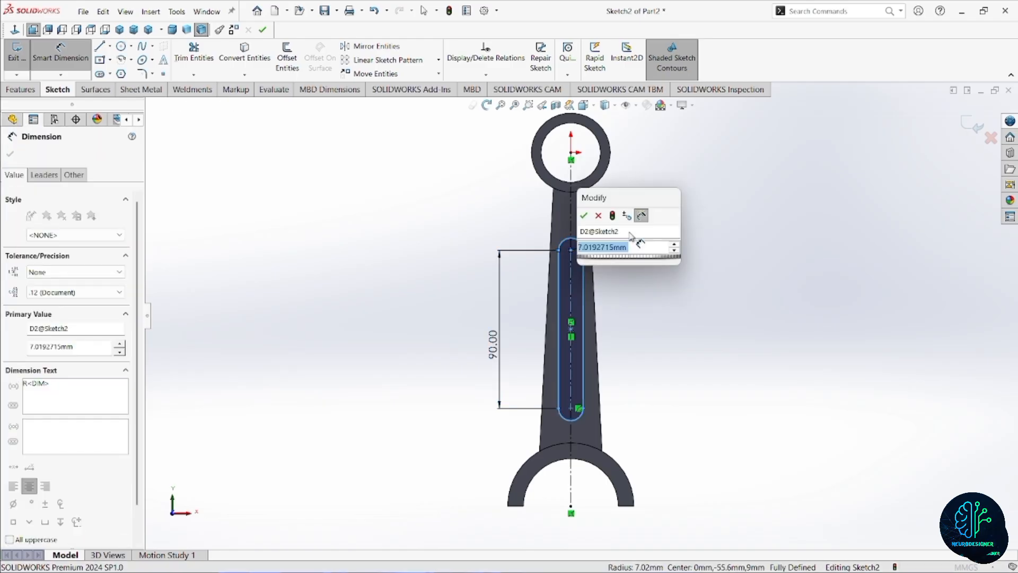
{"action": "type", "text": "8"}
{"action": "key", "text": "Return"}
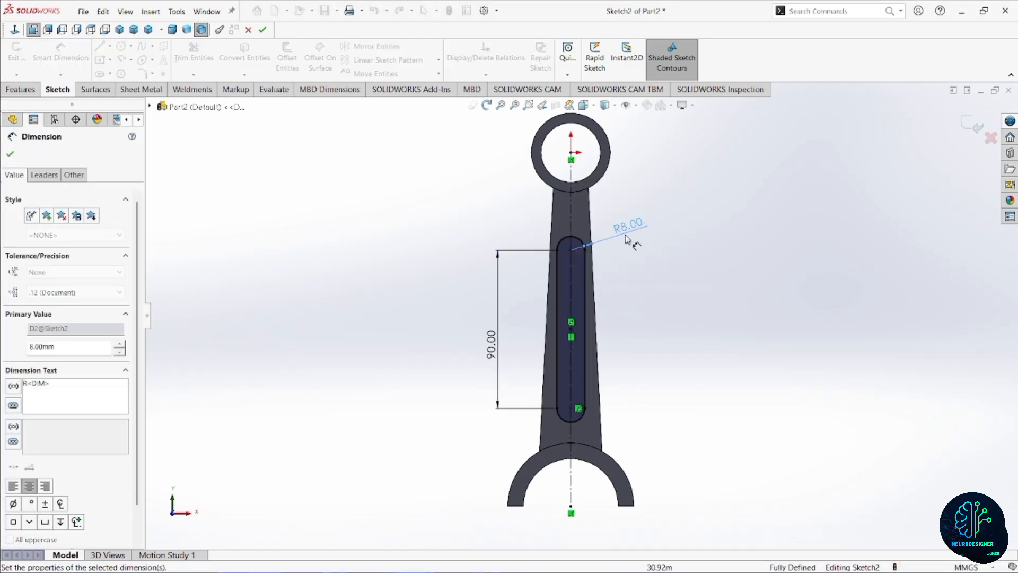
Cut the slot profile 4 mm deep into the shank as a Blind extruded cut.
{"action": "scroll", "coordinate": [596, 398], "scroll_direction": "up", "scroll_amount": 2}
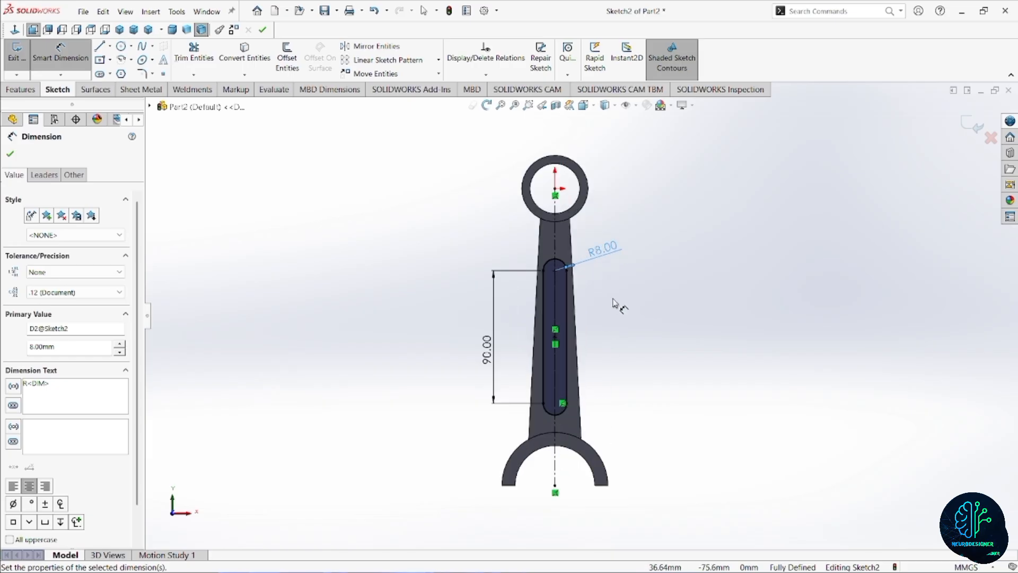
{"action": "left_click", "coordinate": [10, 90]}
{"action": "left_click", "coordinate": [184, 60]}
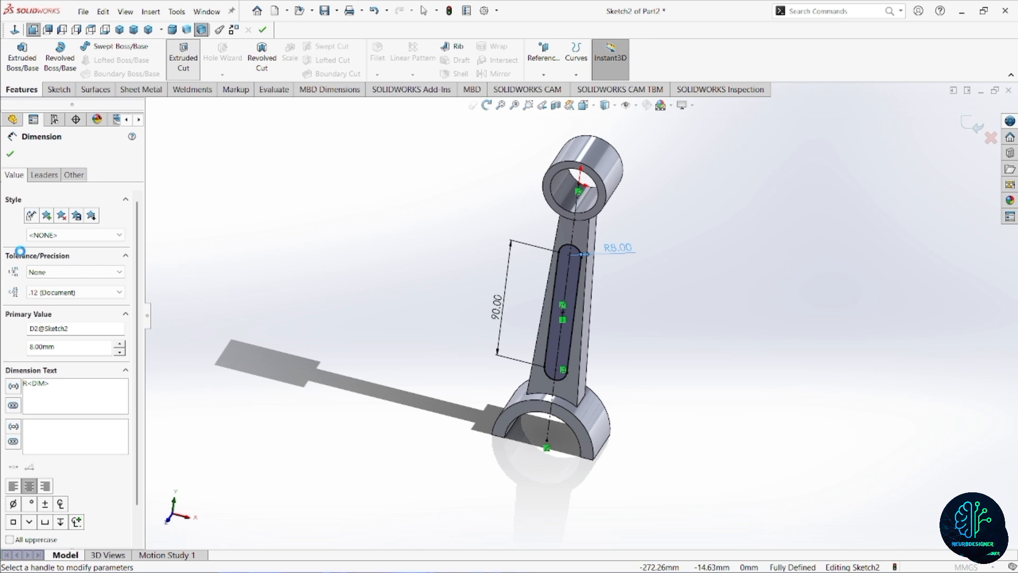
{"action": "type", "text": "4"}
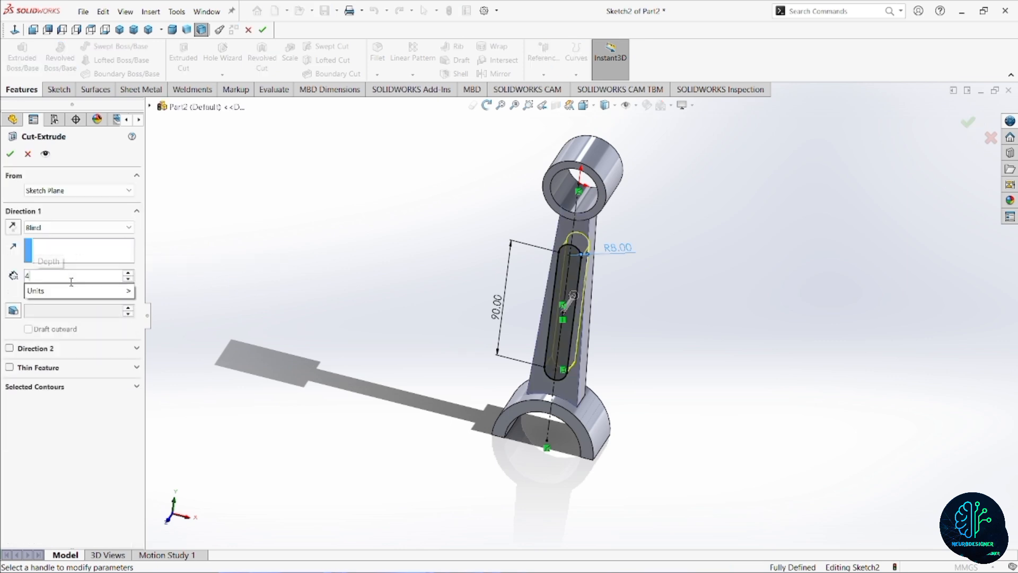
{"action": "key", "text": "Return"}
{"action": "left_click", "coordinate": [10, 153]}
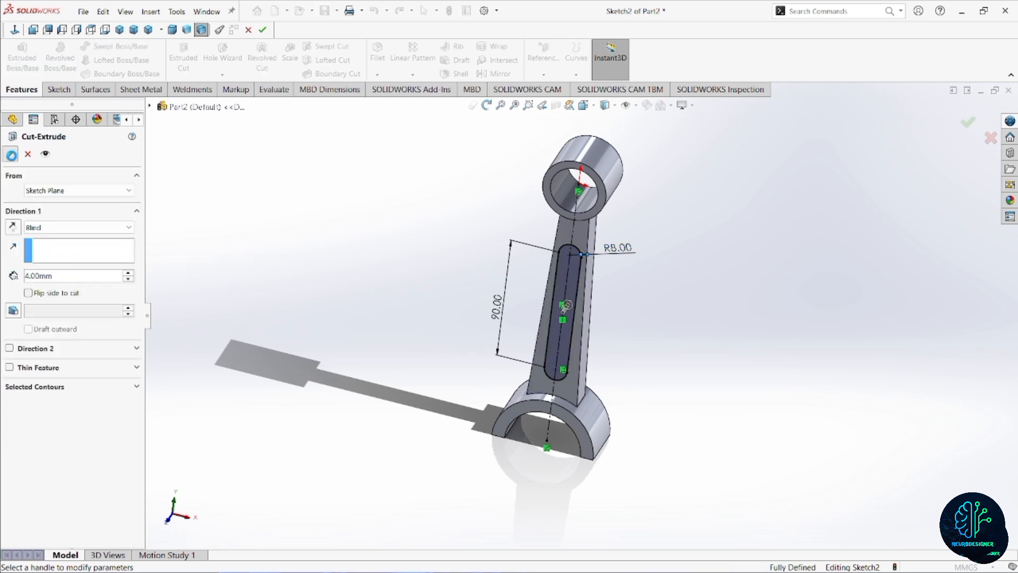
Mirror the slot recess cut about the Front Plane onto the opposite face of the shank.
{"action": "scroll", "coordinate": [597, 358], "scroll_direction": "down", "scroll_amount": 3}
{"action": "left_click", "coordinate": [625, 345]}
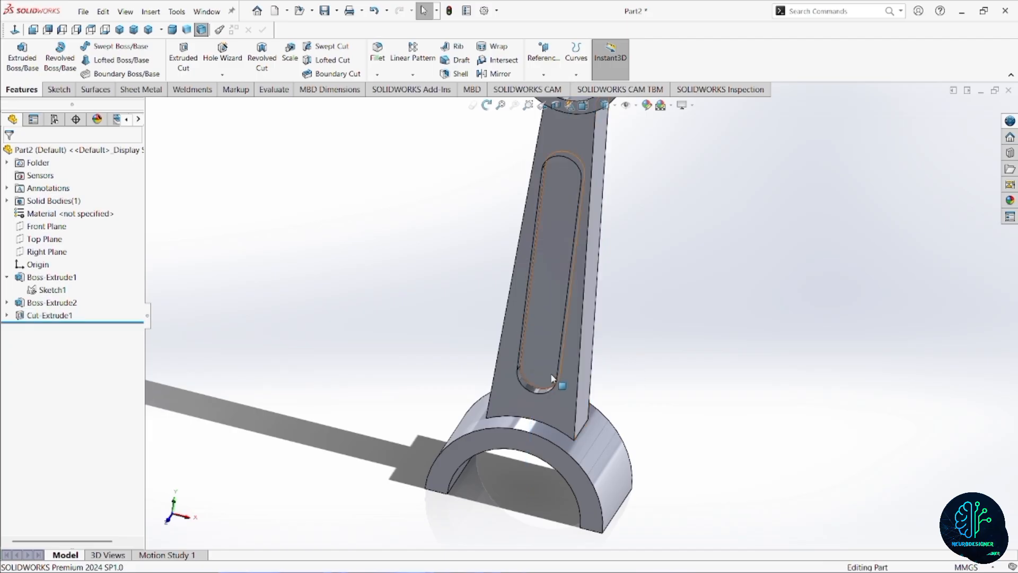
{"action": "scroll", "coordinate": [551, 373], "scroll_direction": "down", "scroll_amount": 2}
{"action": "middle_click_drag", "start_coordinate": [550, 374], "coordinate": [537, 373]}
{"action": "scroll", "coordinate": [538, 374], "scroll_direction": "up", "scroll_amount": 1}
{"action": "scroll", "coordinate": [563, 272], "scroll_direction": "up", "scroll_amount": 4}
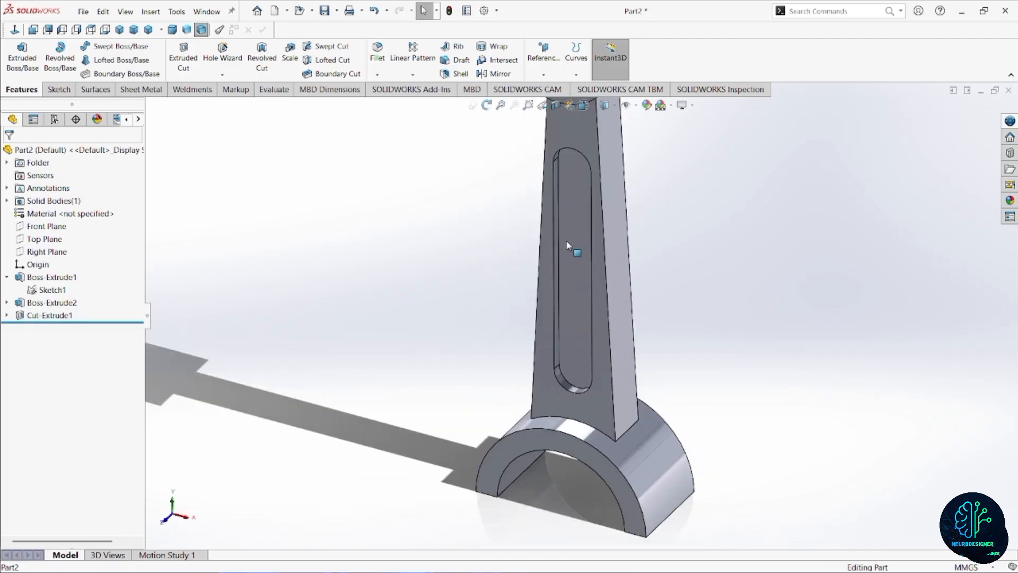
{"action": "left_click", "coordinate": [501, 74]}
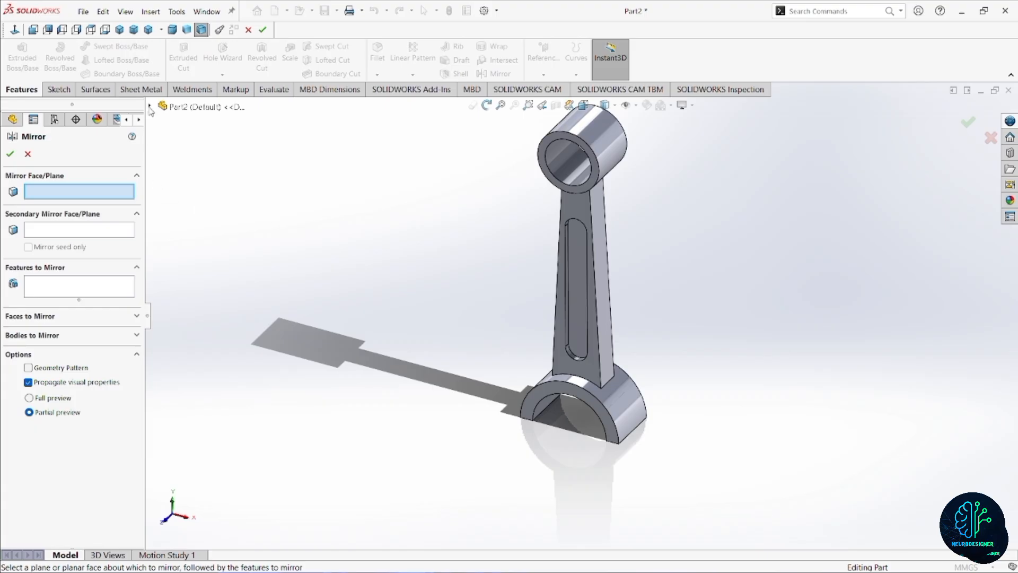
{"action": "left_click", "coordinate": [150, 106]}
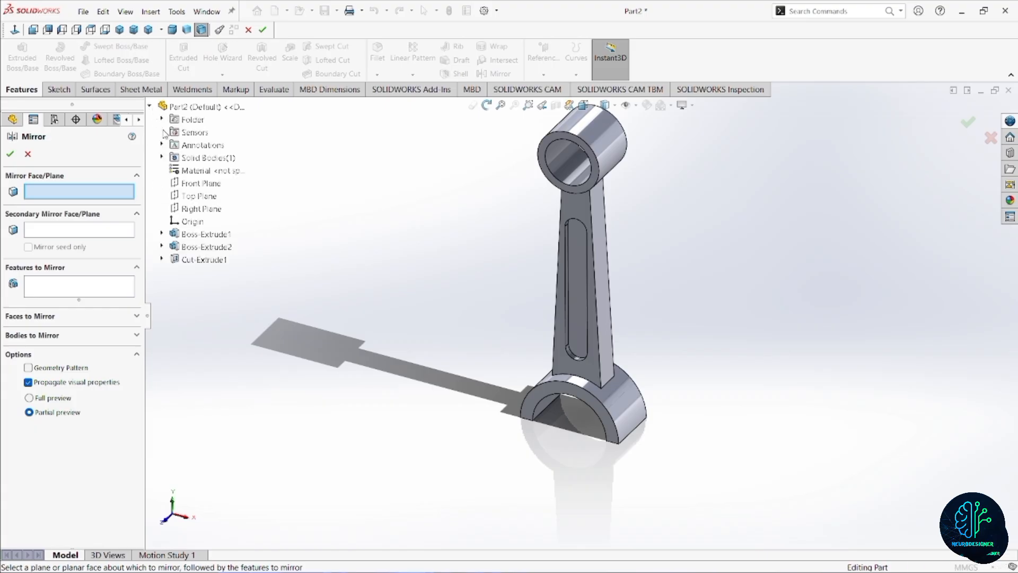
{"action": "left_click", "coordinate": [194, 184]}
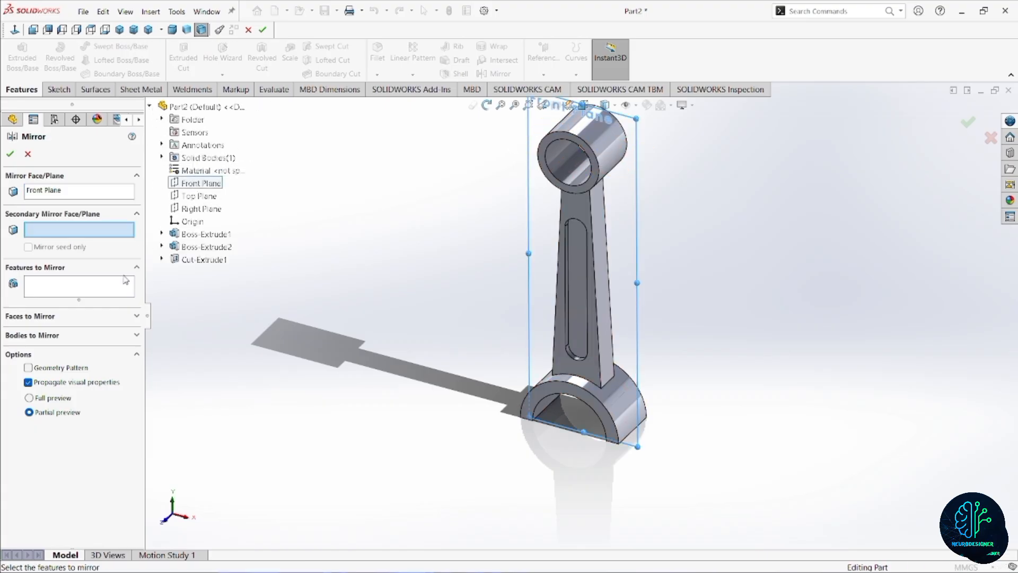
{"action": "left_click", "coordinate": [46, 287]}
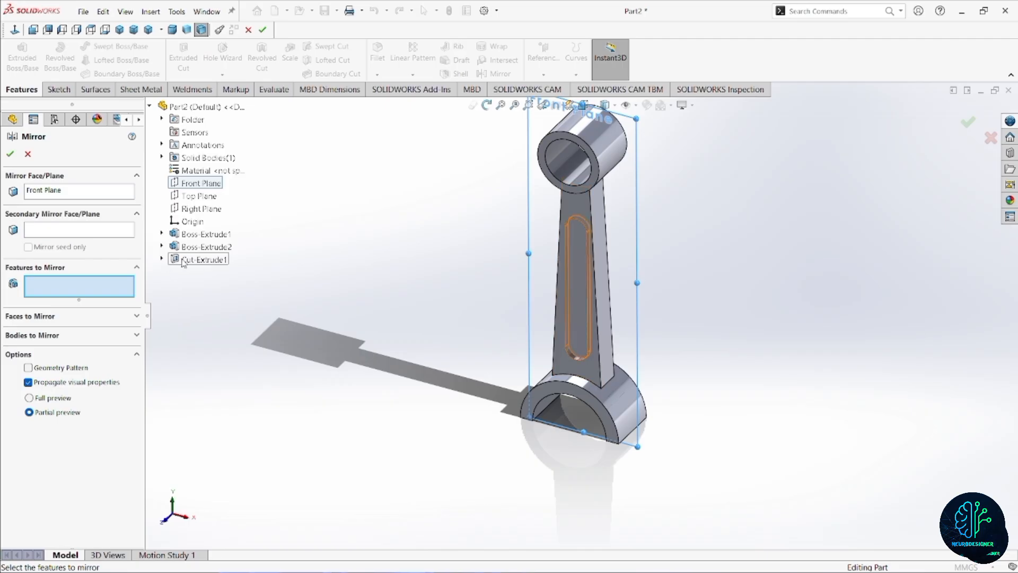
{"action": "left_click", "coordinate": [187, 260]}
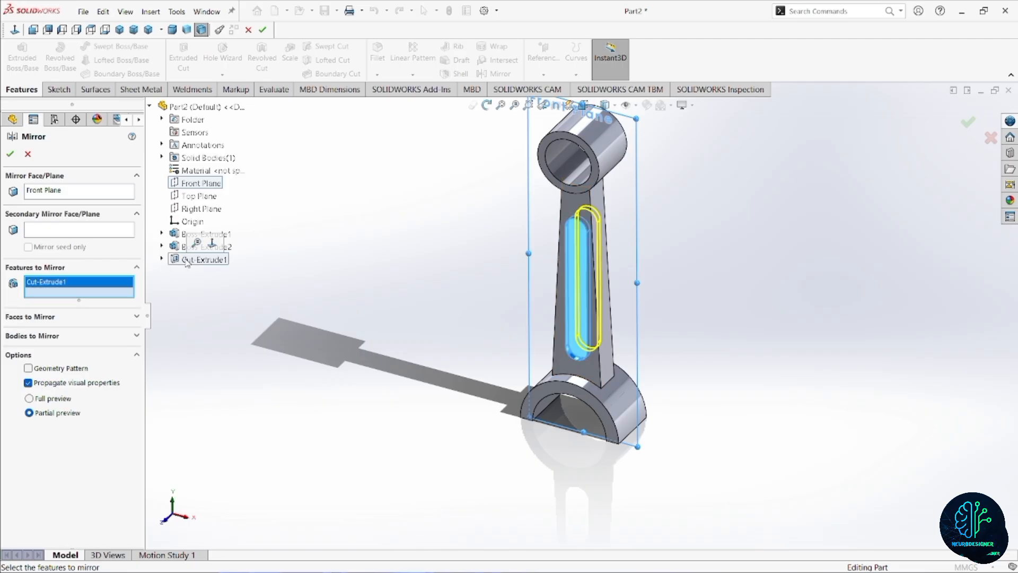
{"action": "left_click", "coordinate": [11, 155]}
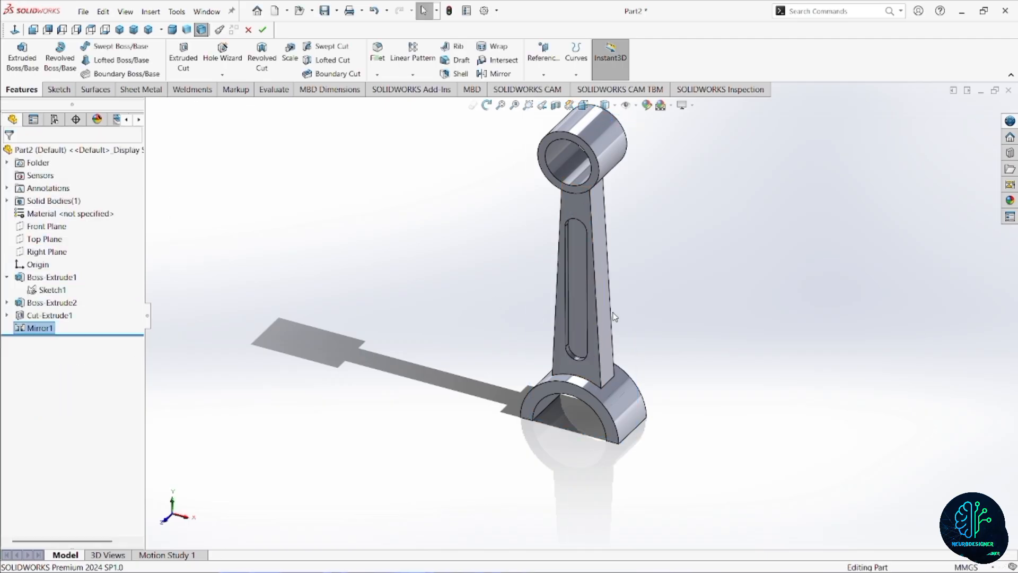
Start a fillet on the floor face of the front slot recess with a radius of 1 mm.
{"action": "middle_click_drag", "start_coordinate": [403, 329], "coordinate": [624, 315]}
{"action": "scroll", "coordinate": [621, 317], "scroll_direction": "up", "scroll_amount": 2}
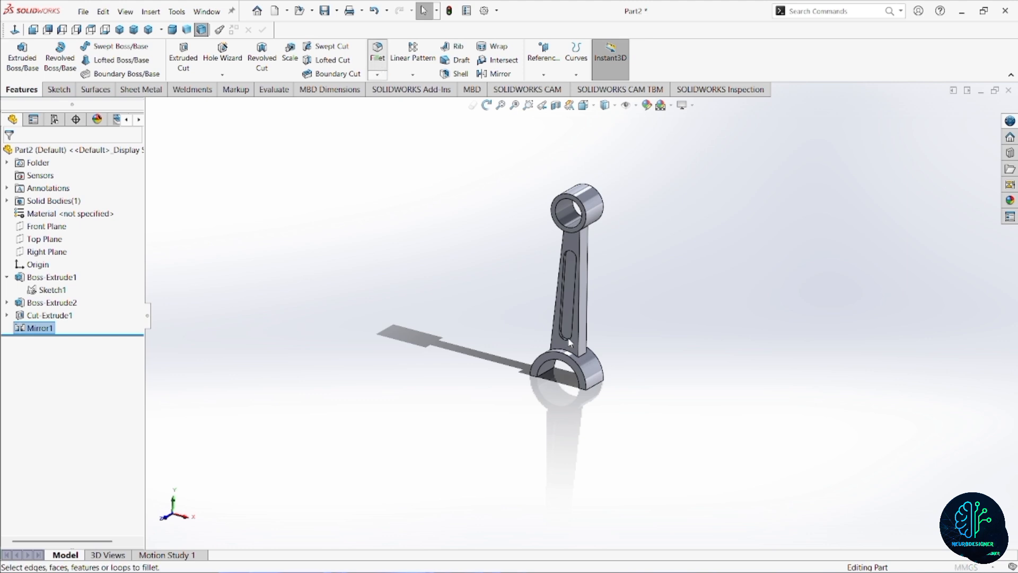
{"action": "scroll", "coordinate": [569, 341], "scroll_direction": "down", "scroll_amount": 5}
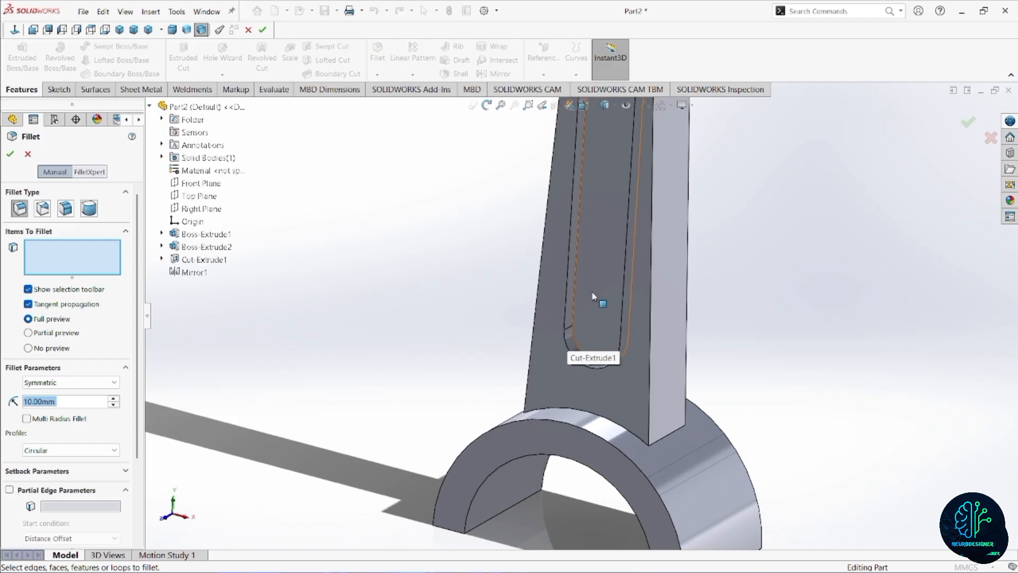
{"action": "left_click", "coordinate": [593, 297]}
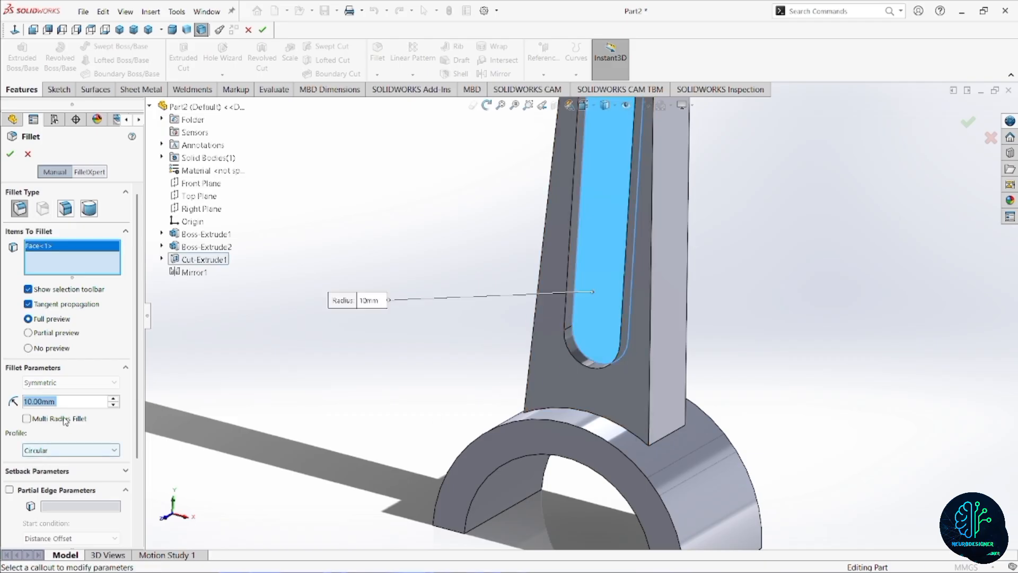
{"action": "type", "text": "1"}
{"action": "key", "text": "Return"}
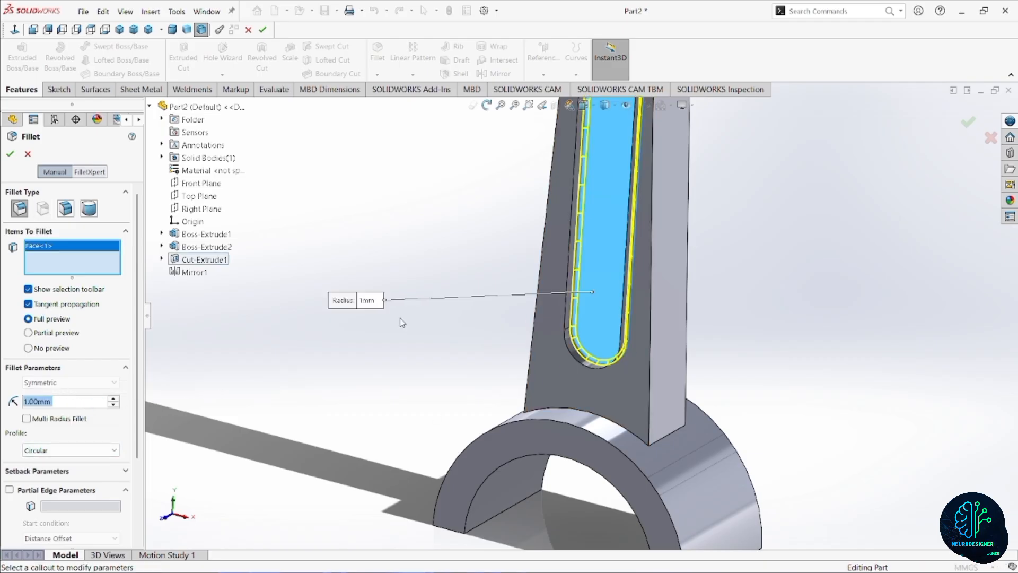
{"action": "scroll", "coordinate": [591, 334], "scroll_direction": "down", "scroll_amount": 5}
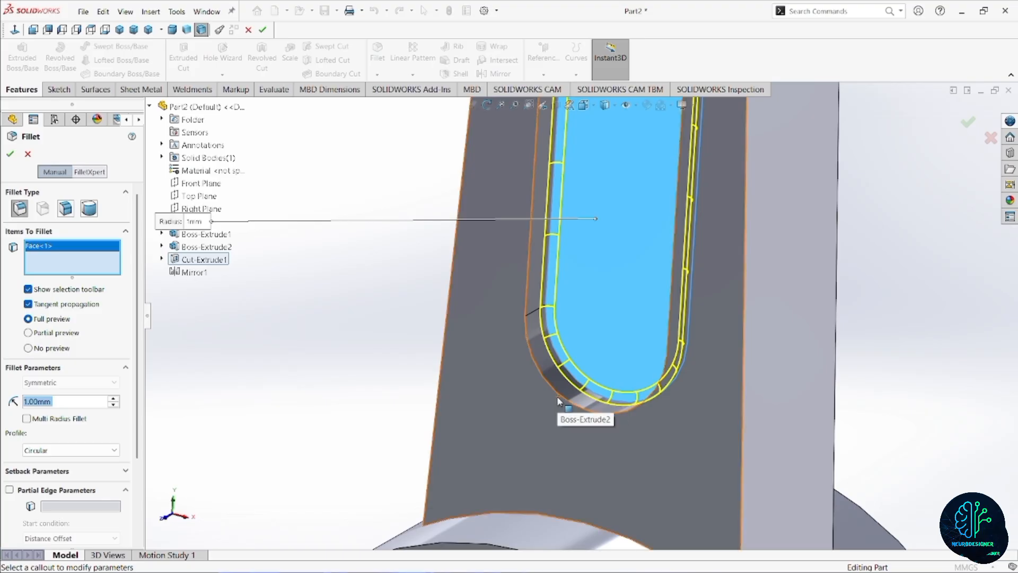
Add the front recess's rim edge and the mirrored recess's floor face and rim edge to the fillet, and apply it.
{"action": "left_click", "coordinate": [558, 393]}
{"action": "scroll", "coordinate": [558, 393], "scroll_direction": "up", "scroll_amount": 5}
{"action": "middle_click_drag", "start_coordinate": [530, 371], "coordinate": [687, 308]}
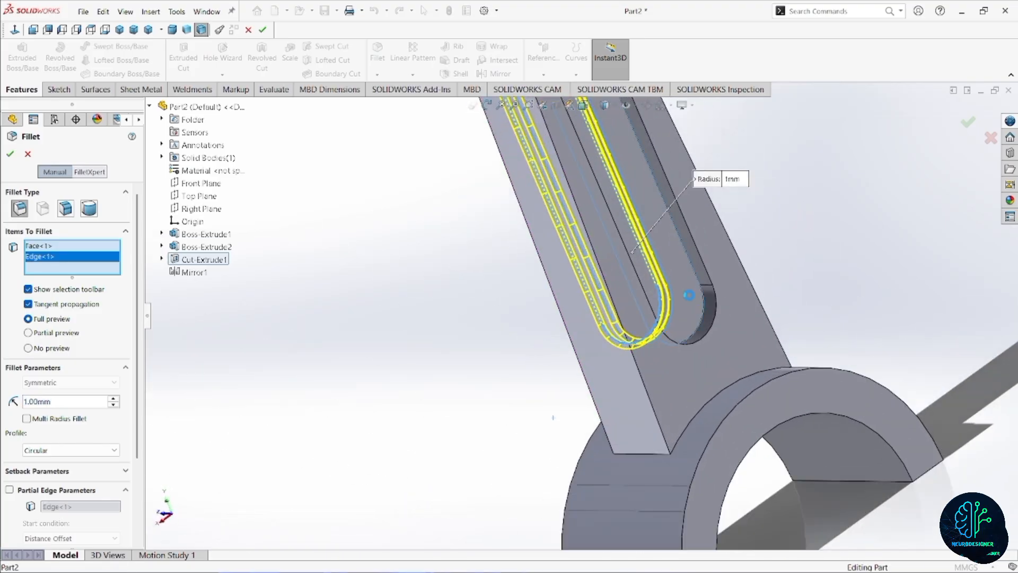
{"action": "left_click", "coordinate": [689, 295]}
{"action": "scroll", "coordinate": [689, 295], "scroll_direction": "down", "scroll_amount": 3}
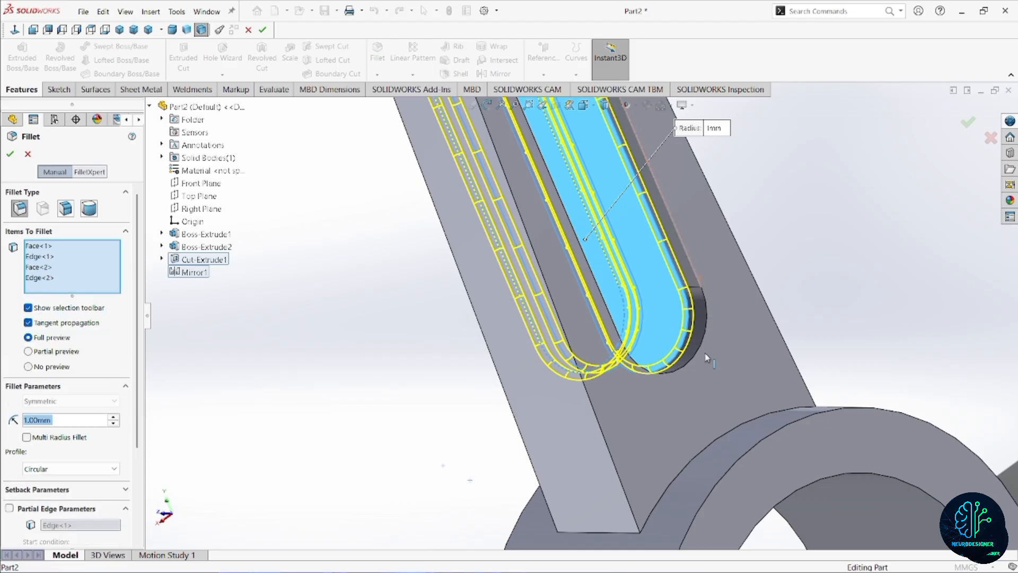
{"action": "scroll", "coordinate": [444, 299], "scroll_direction": "up", "scroll_amount": 2}
{"action": "scroll", "coordinate": [492, 249], "scroll_direction": "up", "scroll_amount": 6}
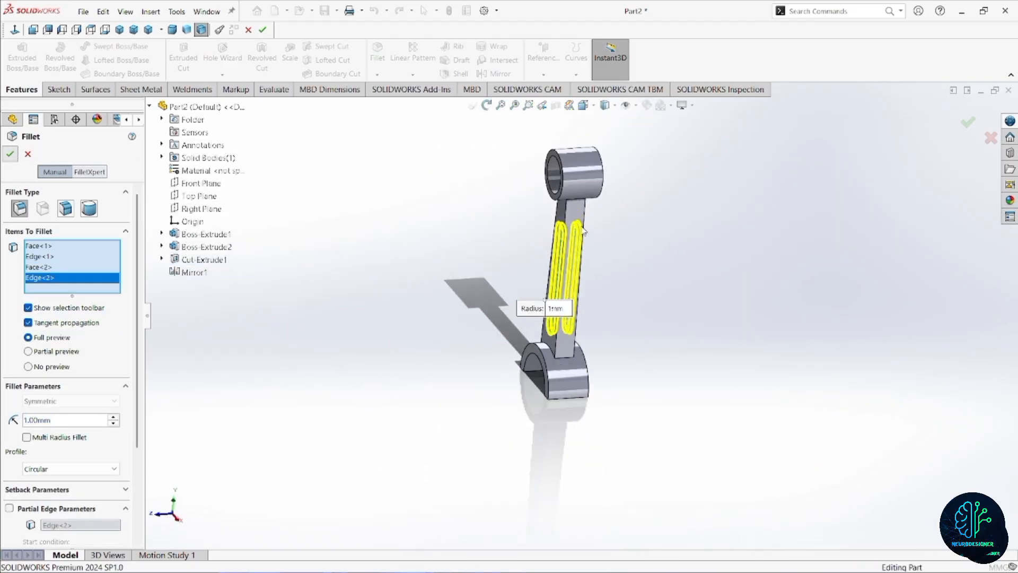
{"action": "scroll", "coordinate": [568, 234], "scroll_direction": "down", "scroll_amount": 2}
{"action": "middle_click_drag", "start_coordinate": [571, 268], "coordinate": [634, 247]}
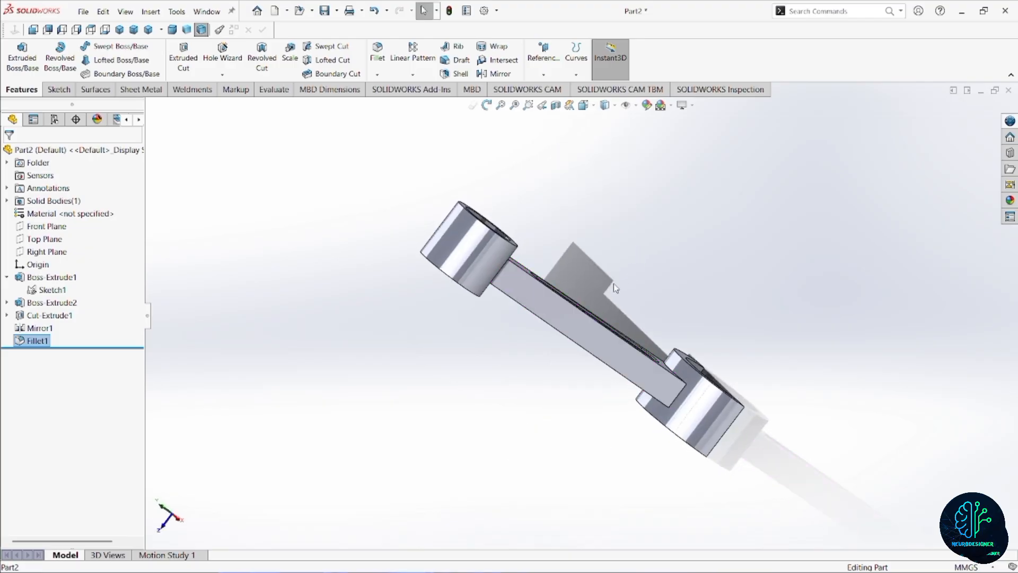
{"action": "left_click", "coordinate": [172, 30]}
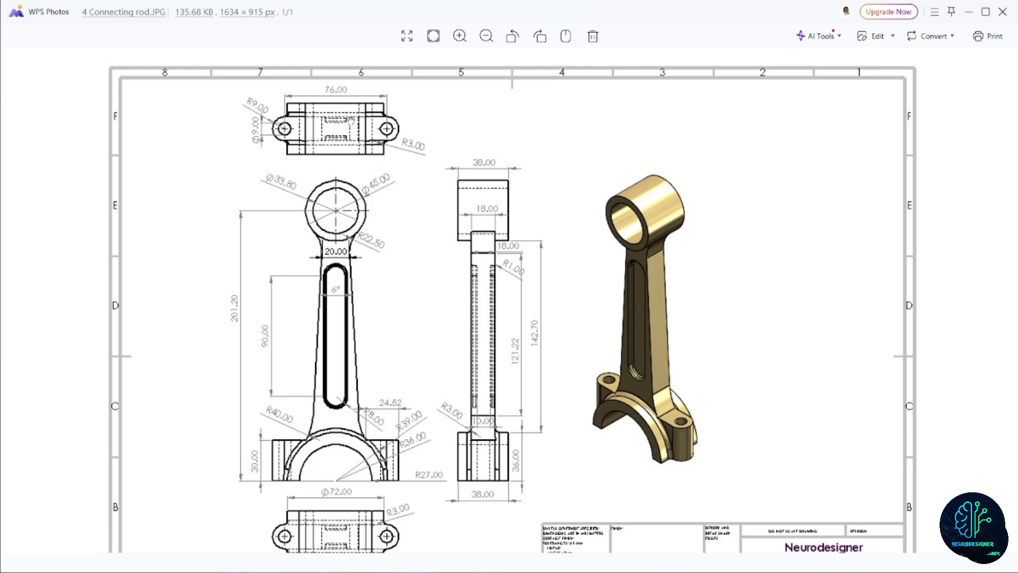
Switch to the connecting rod drawing in WPS Photos and examine the dimensions of the bolt lugs and the big end.
{"action": "scroll", "coordinate": [358, 136], "scroll_direction": "down", "scroll_amount": 5}
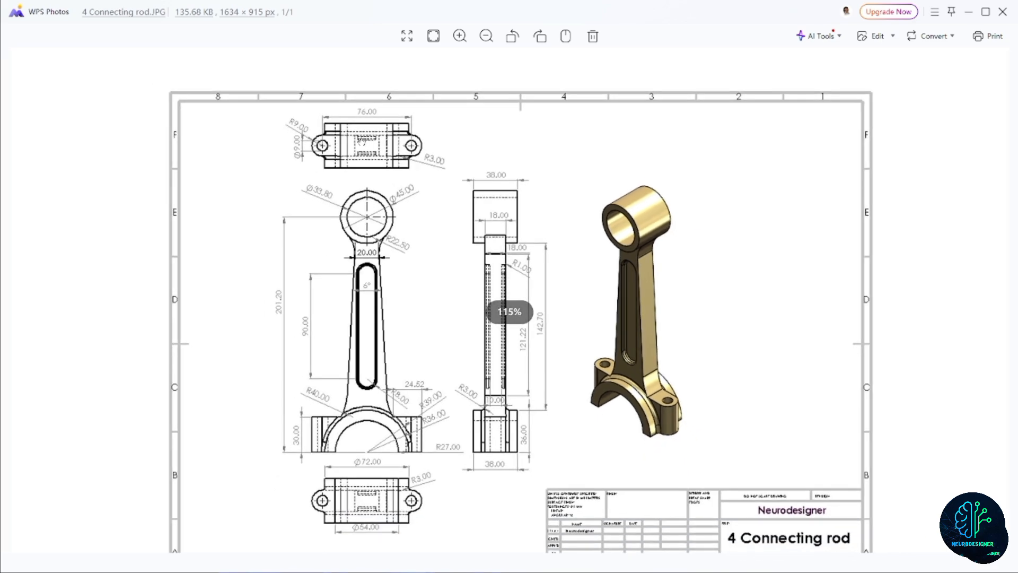
{"action": "scroll", "coordinate": [410, 192], "scroll_direction": "up", "scroll_amount": 2}
{"action": "scroll", "coordinate": [410, 192], "scroll_direction": "up", "scroll_amount": 6}
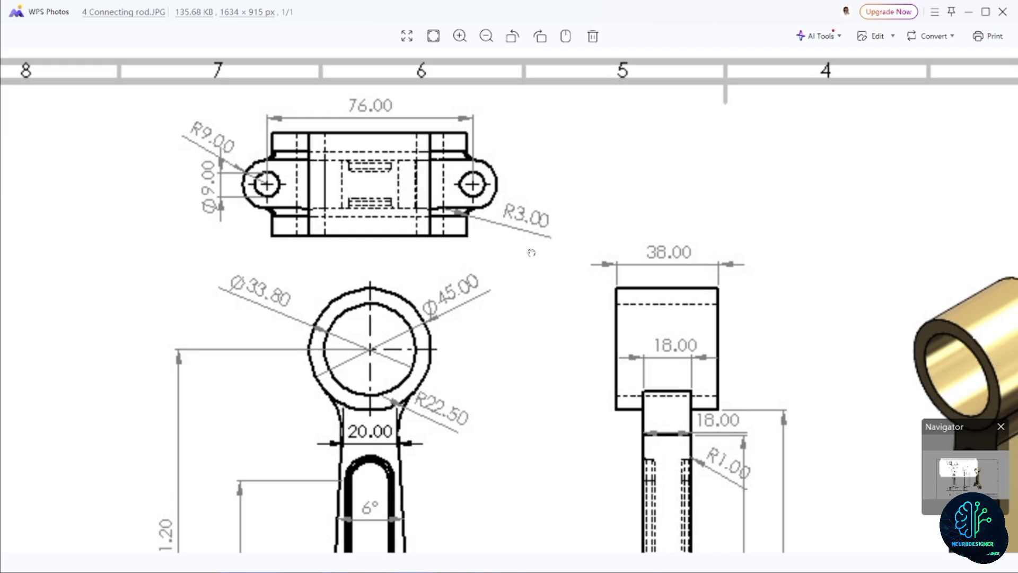
{"action": "scroll", "coordinate": [531, 252], "scroll_direction": "down", "scroll_amount": 5}
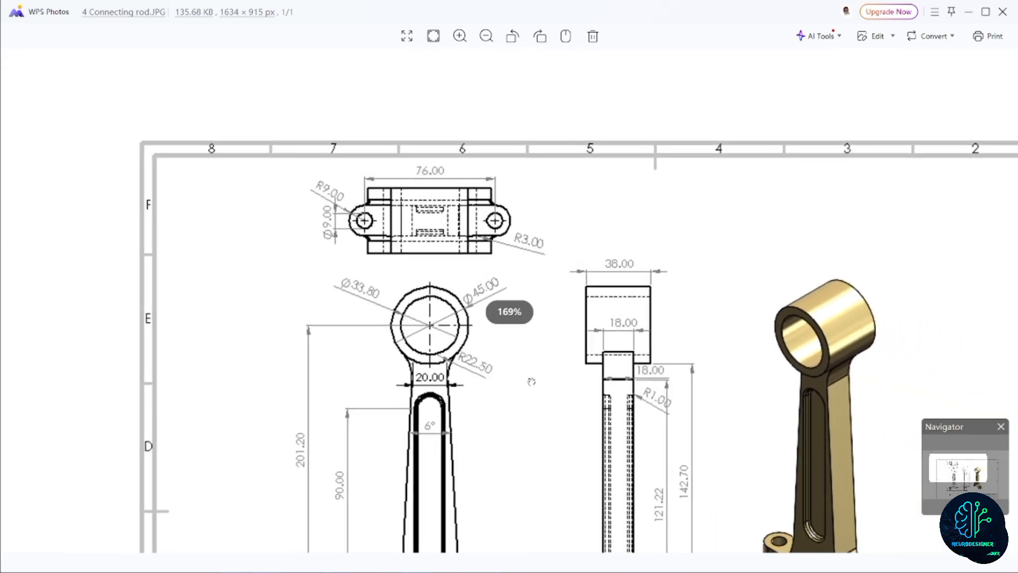
{"action": "scroll", "coordinate": [531, 382], "scroll_direction": "up", "scroll_amount": 5}
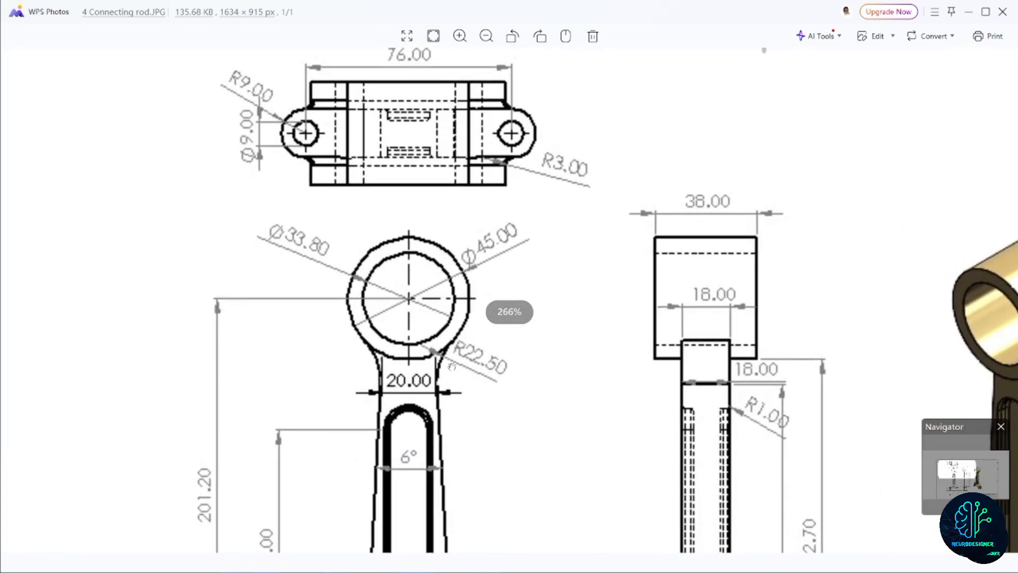
{"action": "scroll", "coordinate": [491, 373], "scroll_direction": "down", "scroll_amount": 5}
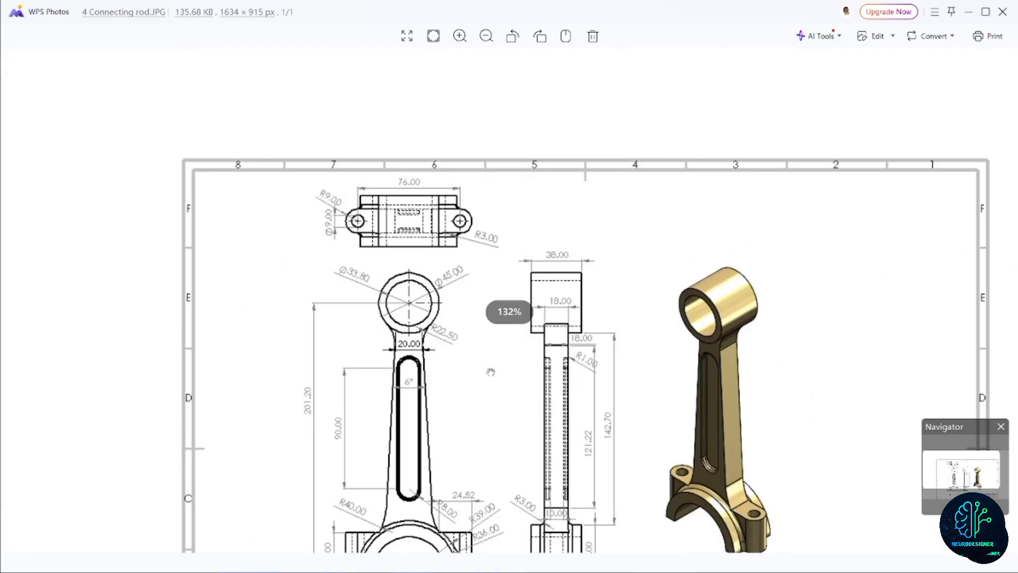
{"action": "scroll", "coordinate": [291, 422], "scroll_direction": "up", "scroll_amount": 6}
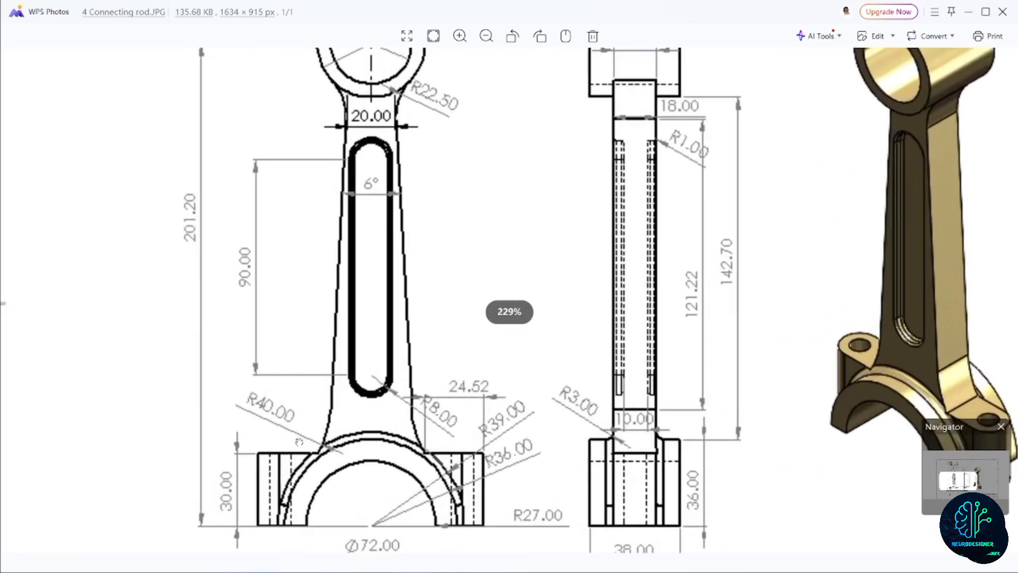
{"action": "scroll", "coordinate": [290, 422], "scroll_direction": "down", "scroll_amount": 6}
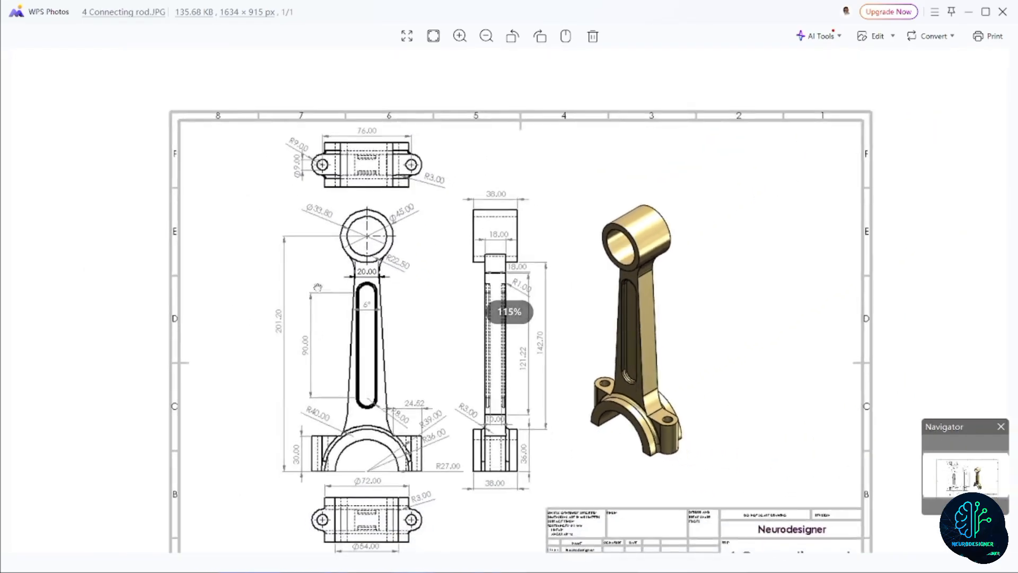
{"action": "scroll", "coordinate": [363, 175], "scroll_direction": "up", "scroll_amount": 3}
{"action": "scroll", "coordinate": [427, 180], "scroll_direction": "down", "scroll_amount": 3}
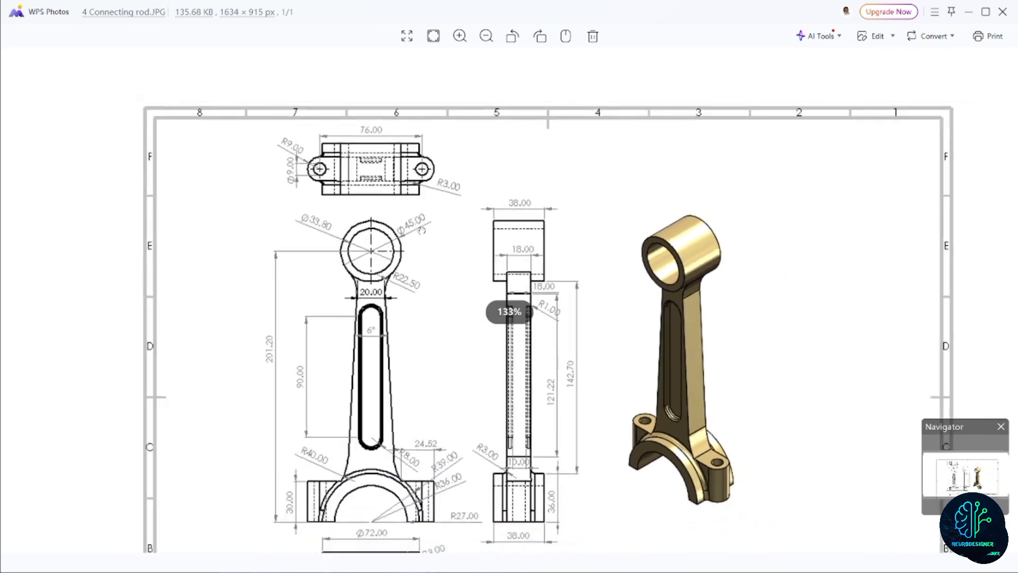
{"action": "scroll", "coordinate": [461, 465], "scroll_direction": "up", "scroll_amount": 4}
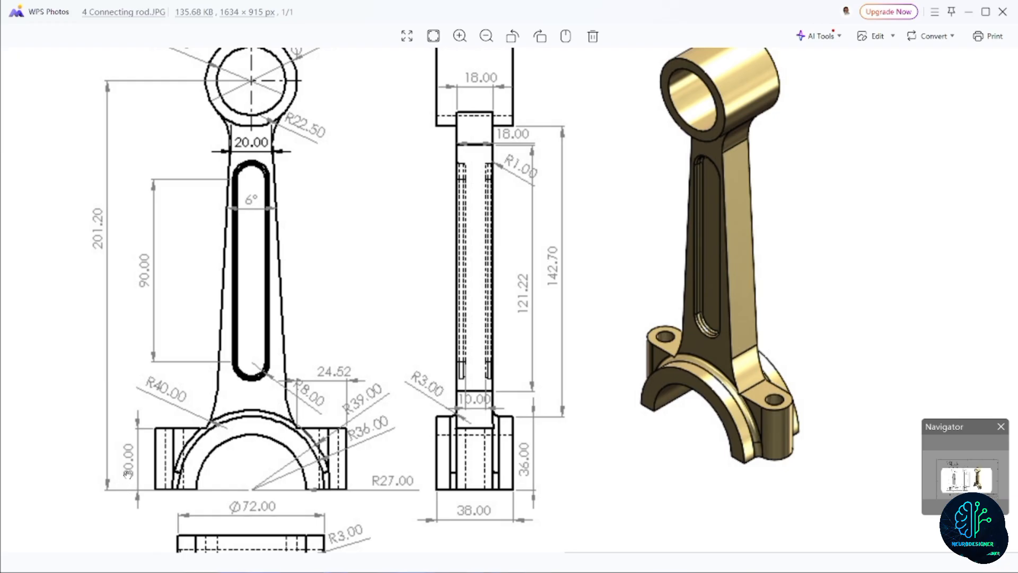
{"action": "scroll", "coordinate": [152, 410], "scroll_direction": "up", "scroll_amount": 3}
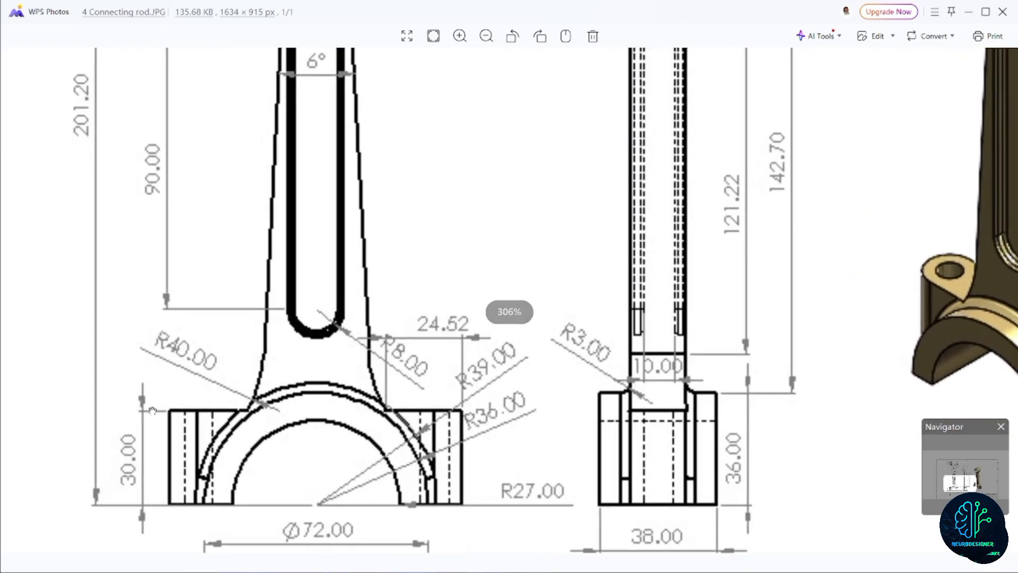
{"action": "scroll", "coordinate": [151, 437], "scroll_direction": "down", "scroll_amount": 3}
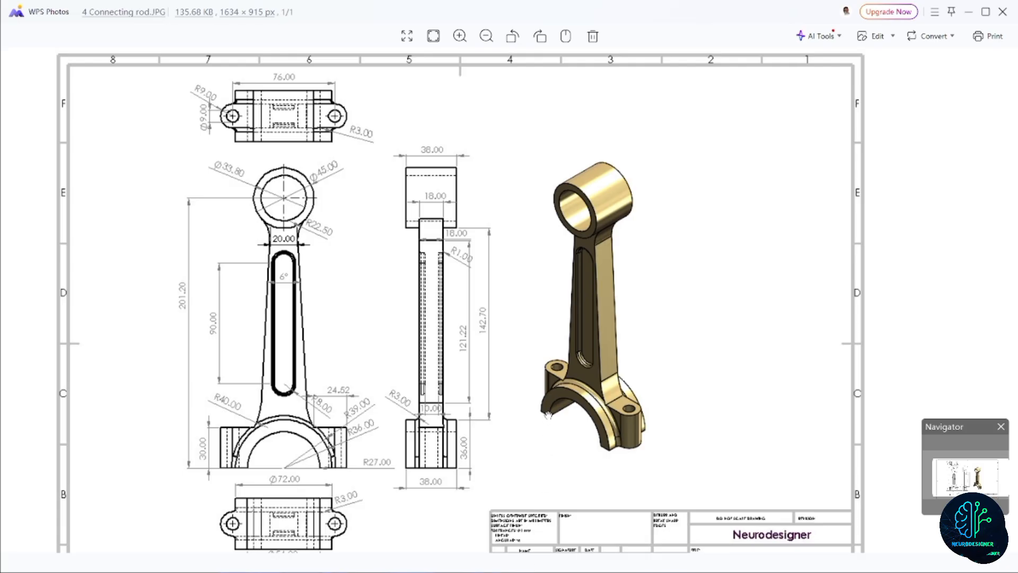
{"action": "scroll", "coordinate": [548, 414], "scroll_direction": "down", "scroll_amount": 3}
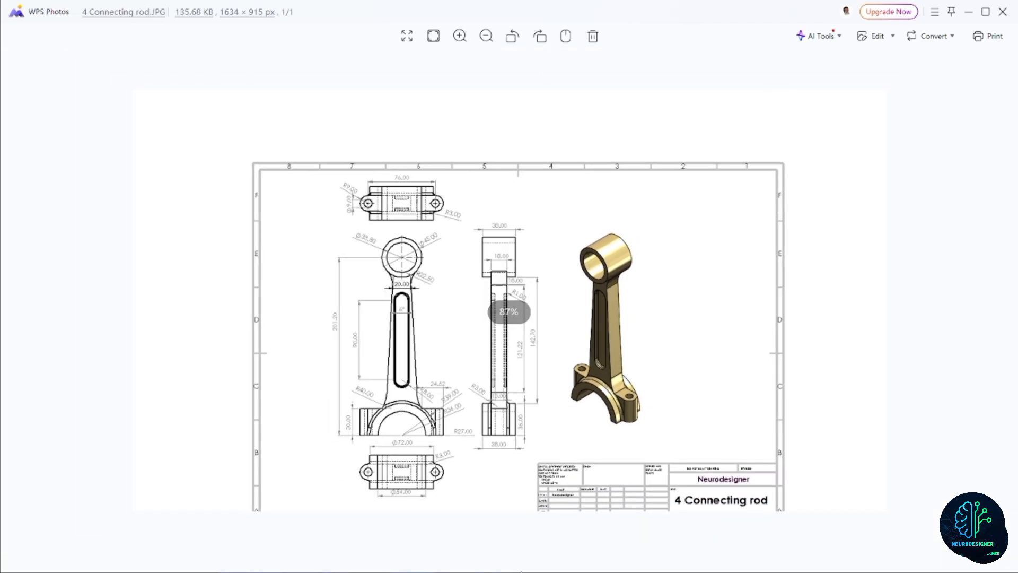
Switch back to SOLIDWORKS and start a reference plane from the flat end face of the connecting rod's big end.
{"action": "key", "text": "super"}
{"action": "left_click", "coordinate": [518, 562]}
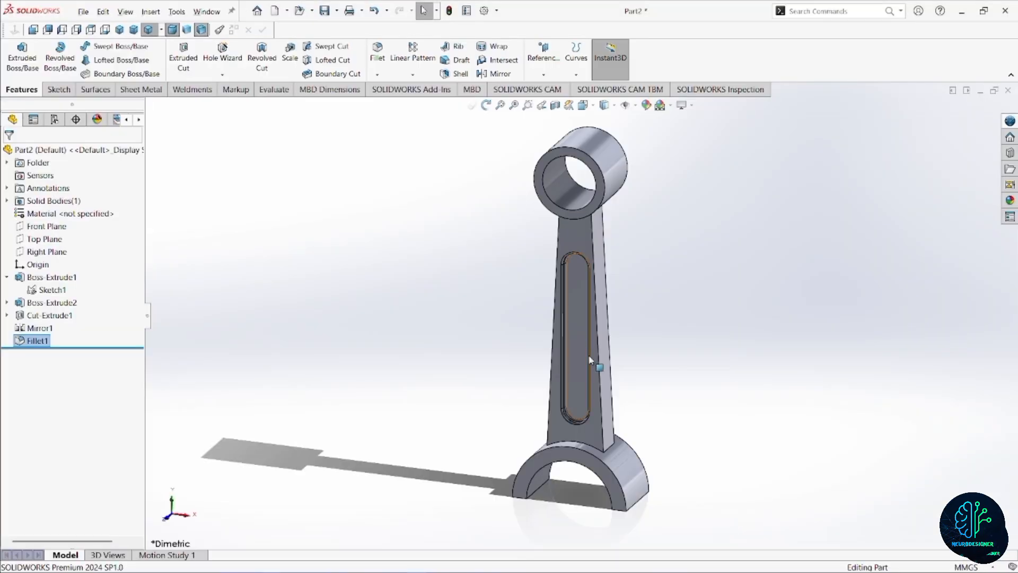
{"action": "middle_click_drag", "start_coordinate": [618, 486], "coordinate": [635, 307]}
{"action": "left_click", "coordinate": [545, 74]}
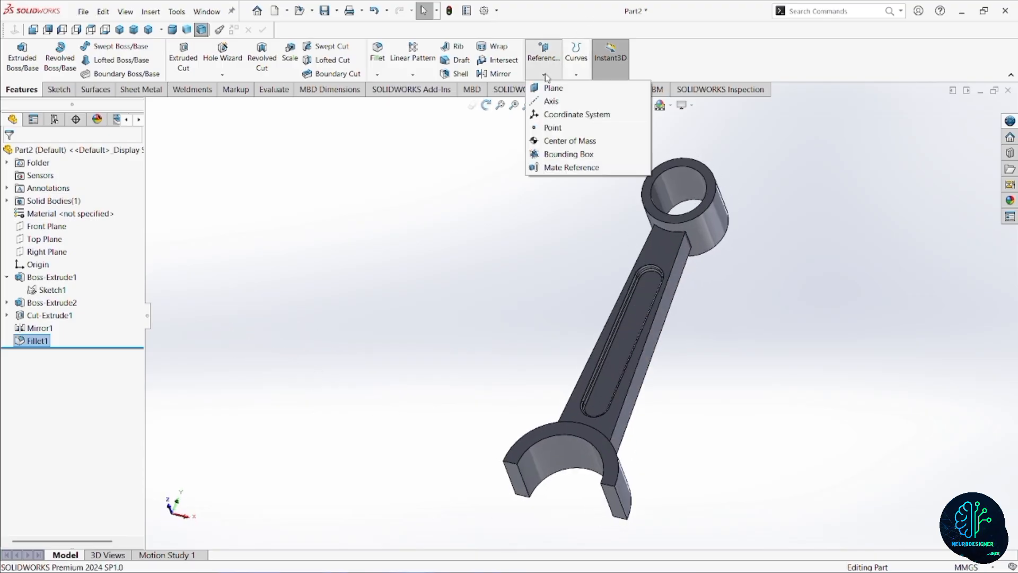
{"action": "left_click", "coordinate": [553, 88]}
{"action": "scroll", "coordinate": [604, 475], "scroll_direction": "down", "scroll_amount": 5}
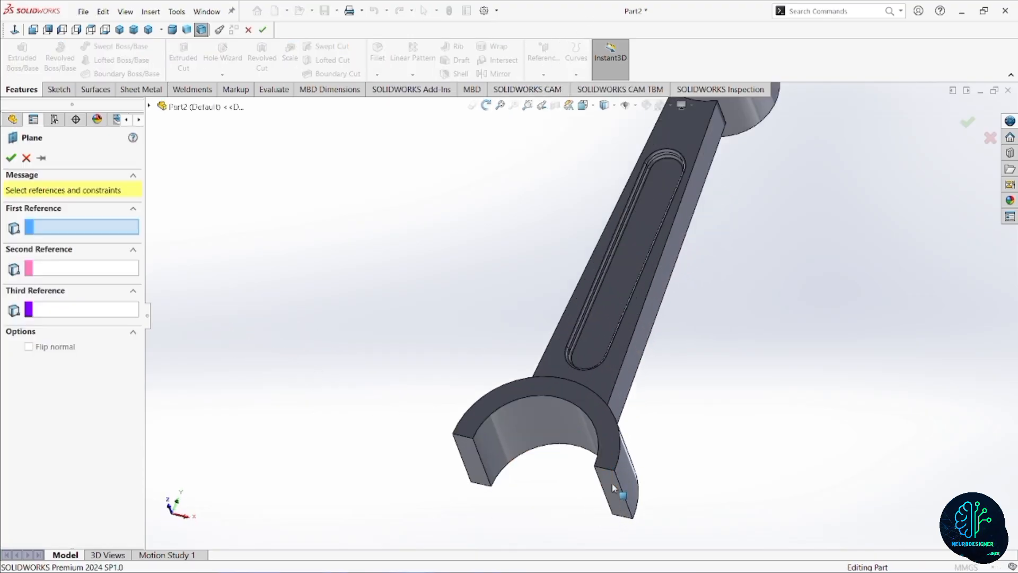
{"action": "left_click", "coordinate": [618, 486]}
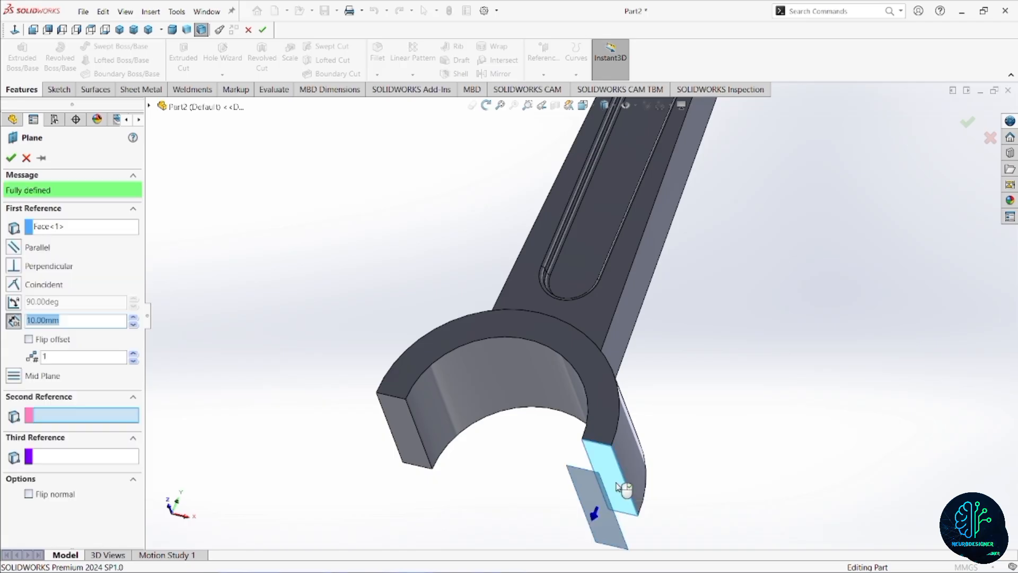
Set the plane's offset distance to 30 mm, flip it toward the shank, and create the plane.
{"action": "left_click", "coordinate": [133, 318]}
{"action": "left_click", "coordinate": [133, 318]}
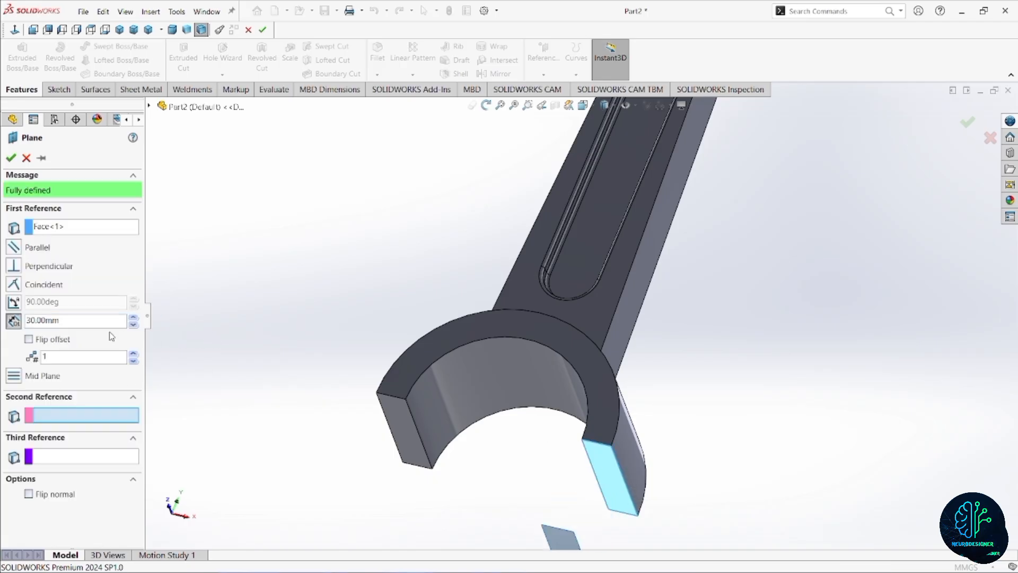
{"action": "left_click", "coordinate": [28, 339]}
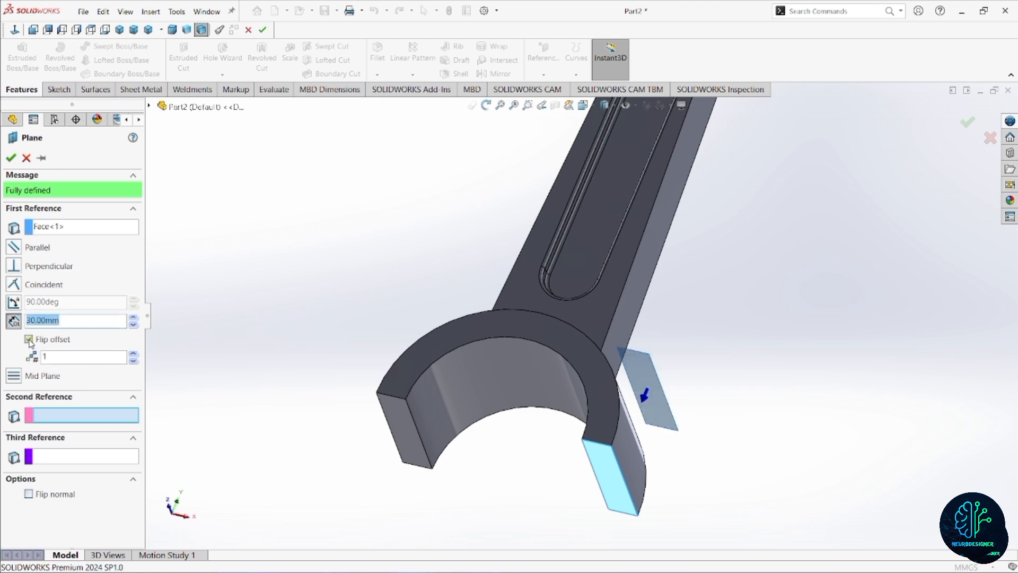
{"action": "scroll", "coordinate": [383, 317], "scroll_direction": "up", "scroll_amount": 3}
{"action": "left_click", "coordinate": [10, 158]}
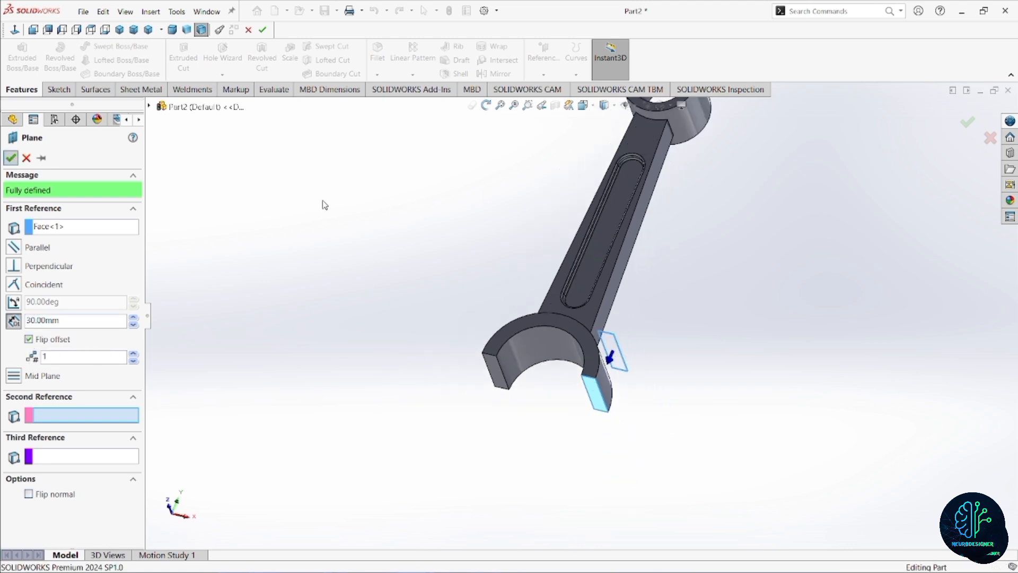
Sketch a horizontal centerpoint slot on the new plane, centred on the origin, about 68 mm between arc centres and 14 mm wide.
{"action": "middle_click_drag", "start_coordinate": [563, 330], "coordinate": [486, 427]}
{"action": "key", "text": "Escape"}
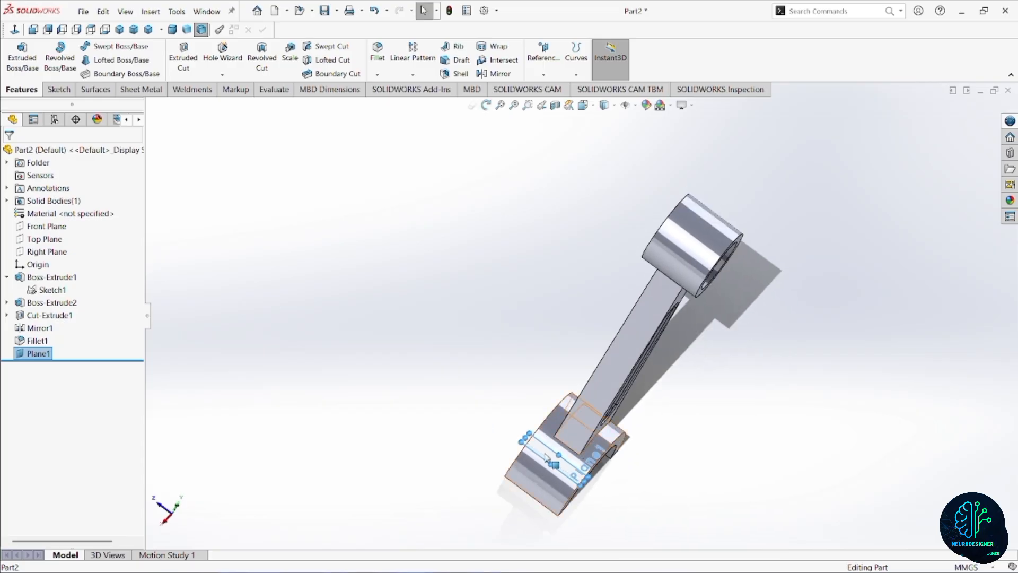
{"action": "scroll", "coordinate": [537, 477], "scroll_direction": "down", "scroll_amount": 4}
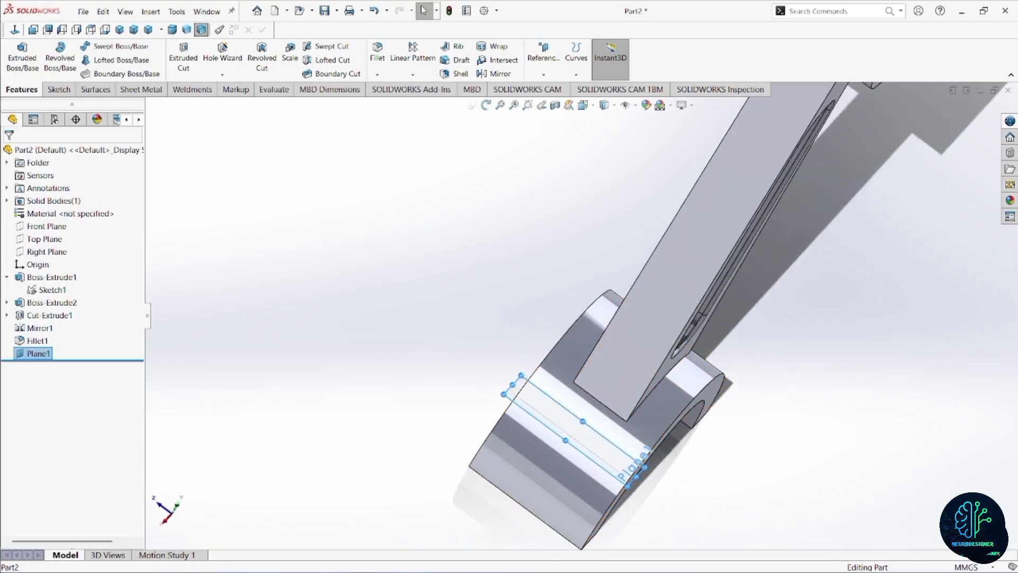
{"action": "left_click", "coordinate": [562, 419]}
{"action": "left_click", "coordinate": [556, 357]}
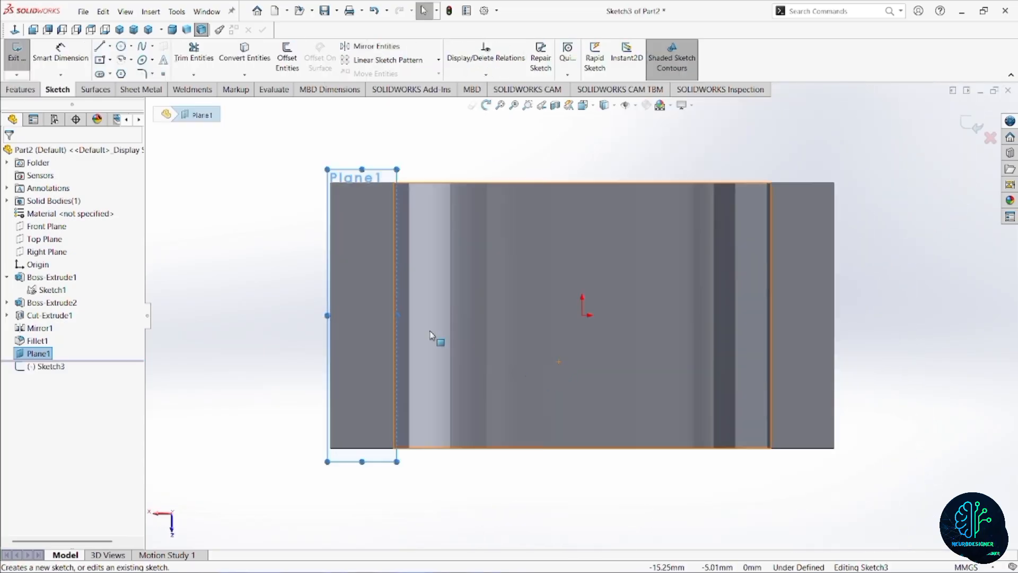
{"action": "left_click", "coordinate": [14, 30]}
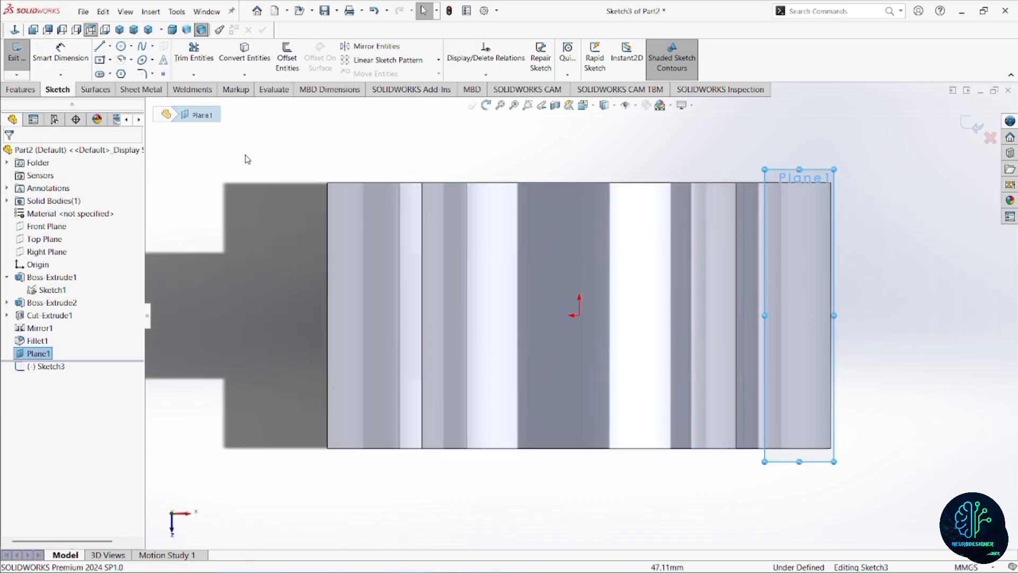
{"action": "left_click", "coordinate": [110, 74]}
{"action": "left_click", "coordinate": [135, 100]}
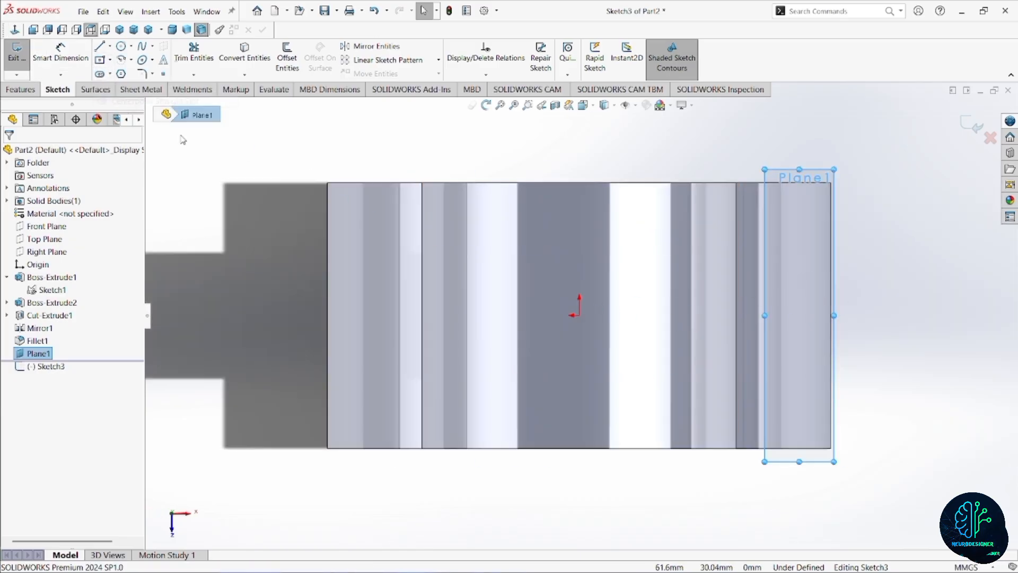
{"action": "left_click", "coordinate": [580, 315]}
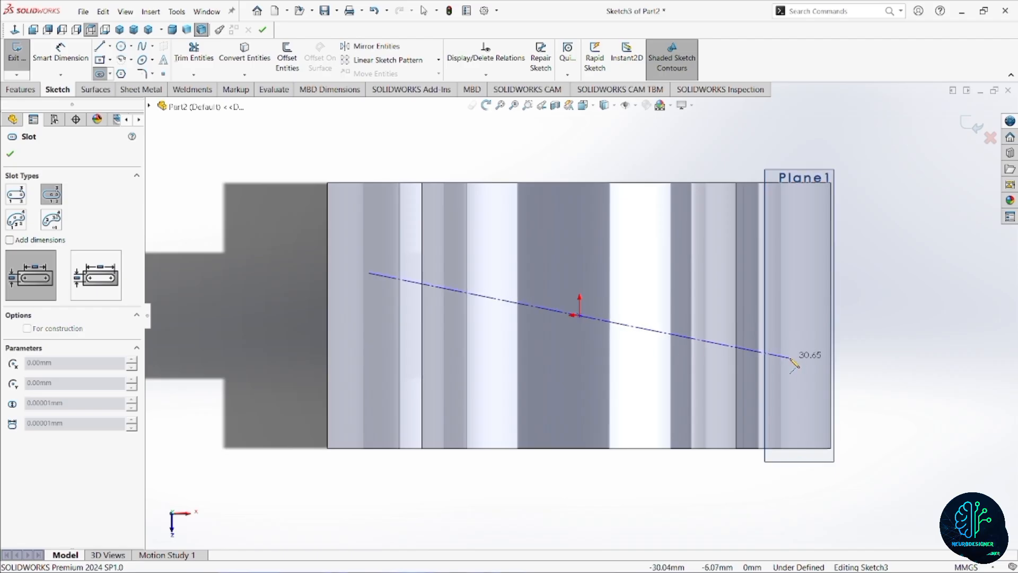
{"action": "left_click", "coordinate": [819, 316]}
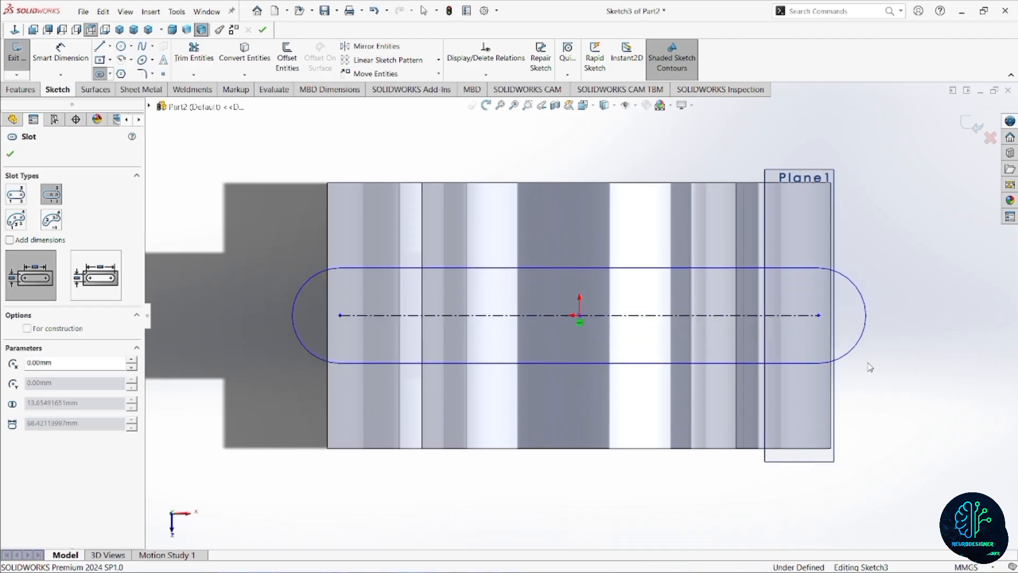
{"action": "left_click", "coordinate": [866, 315]}
Dimension the slot with 76 mm between its arc centres and an end radius of 9 mm.
{"action": "left_click", "coordinate": [60, 53]}
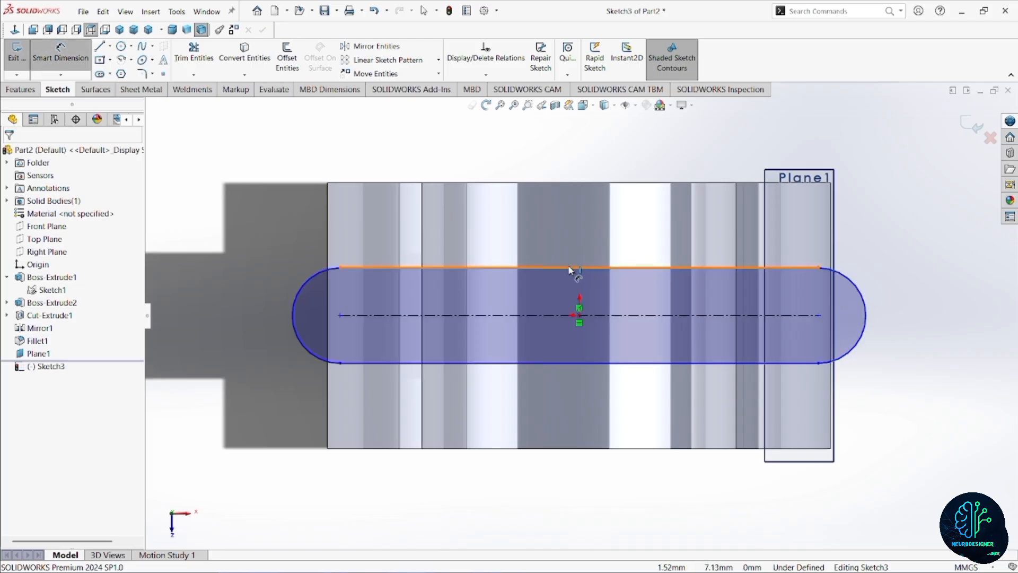
{"action": "left_click", "coordinate": [546, 159]}
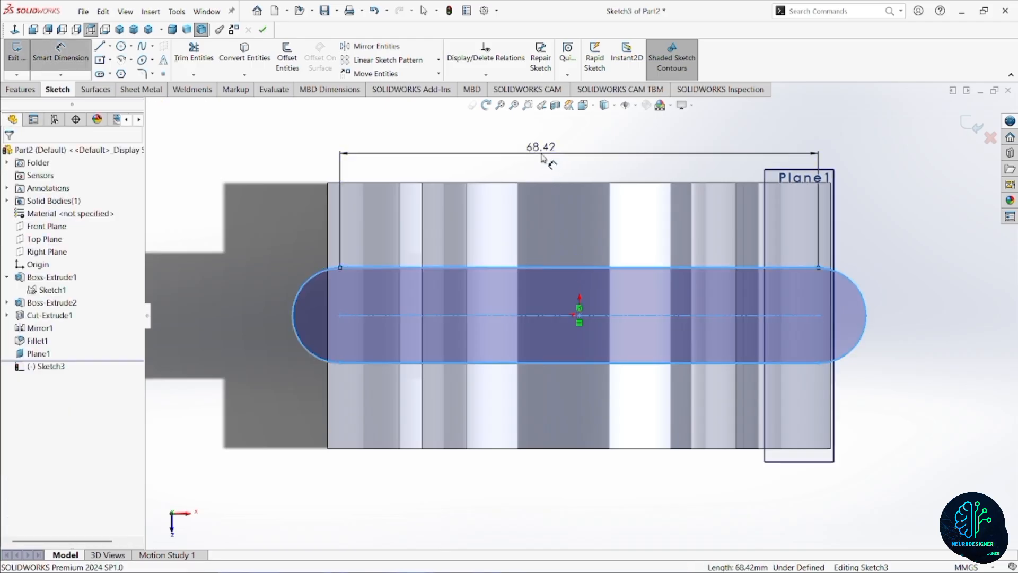
{"action": "type", "text": "76"}
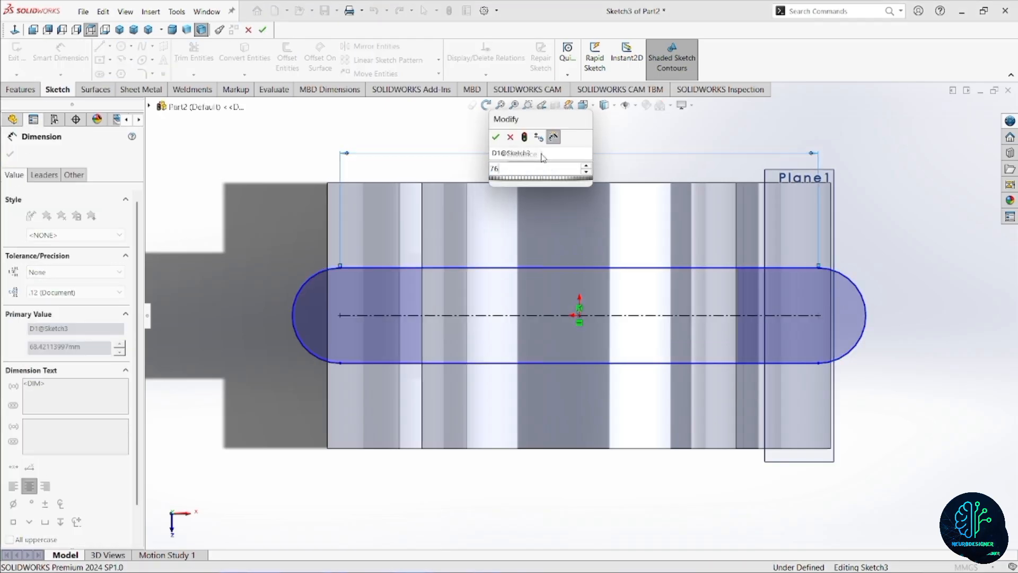
{"action": "key", "text": "Return"}
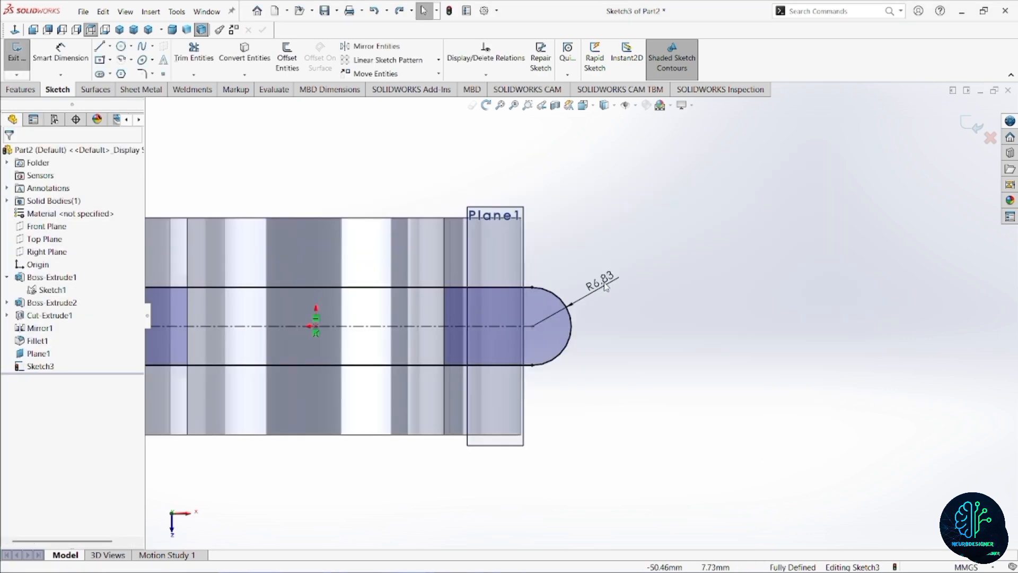
{"action": "left_click", "coordinate": [605, 281]}
{"action": "type", "text": "9"}
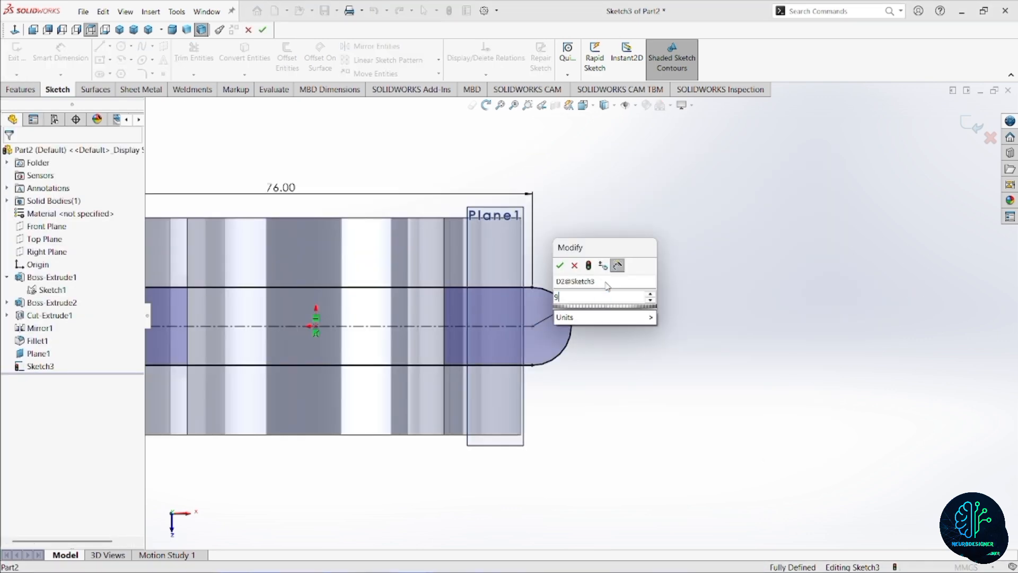
{"action": "key", "text": "Escape"}
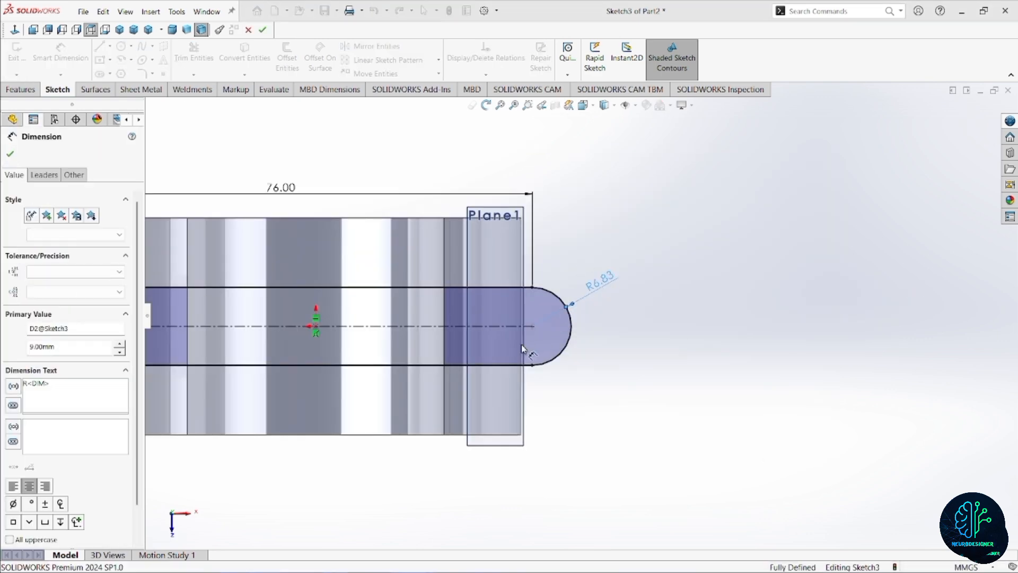
{"action": "key", "text": "Escape"}
{"action": "scroll", "coordinate": [539, 336], "scroll_direction": "down", "scroll_amount": 1}
{"action": "scroll", "coordinate": [494, 337], "scroll_direction": "up", "scroll_amount": 4}
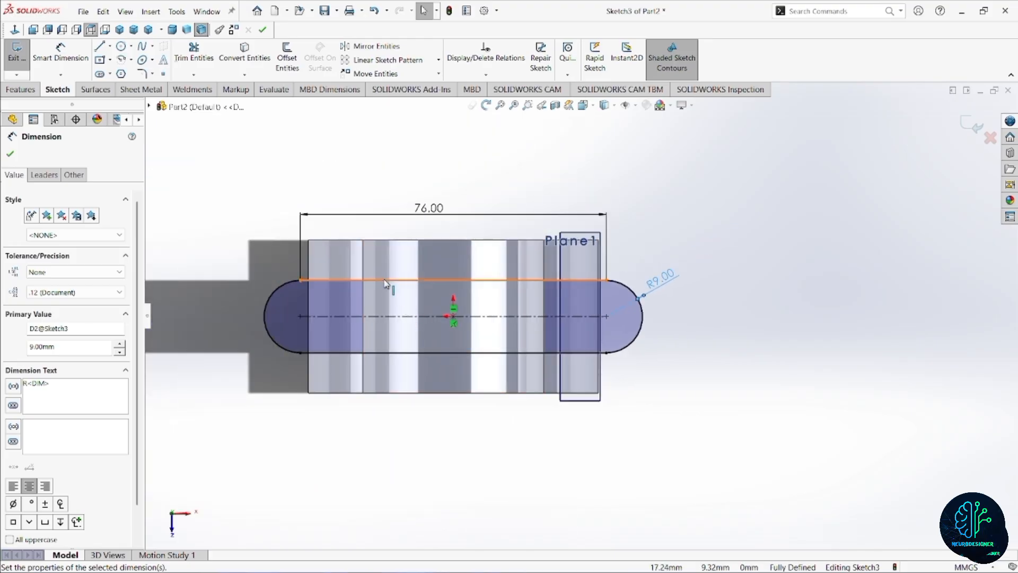
{"action": "key", "text": "f"}
Extrude the slot sketch as a boss with Up To Surface, ending at the flat end face of the big end.
{"action": "left_click", "coordinate": [171, 30]}
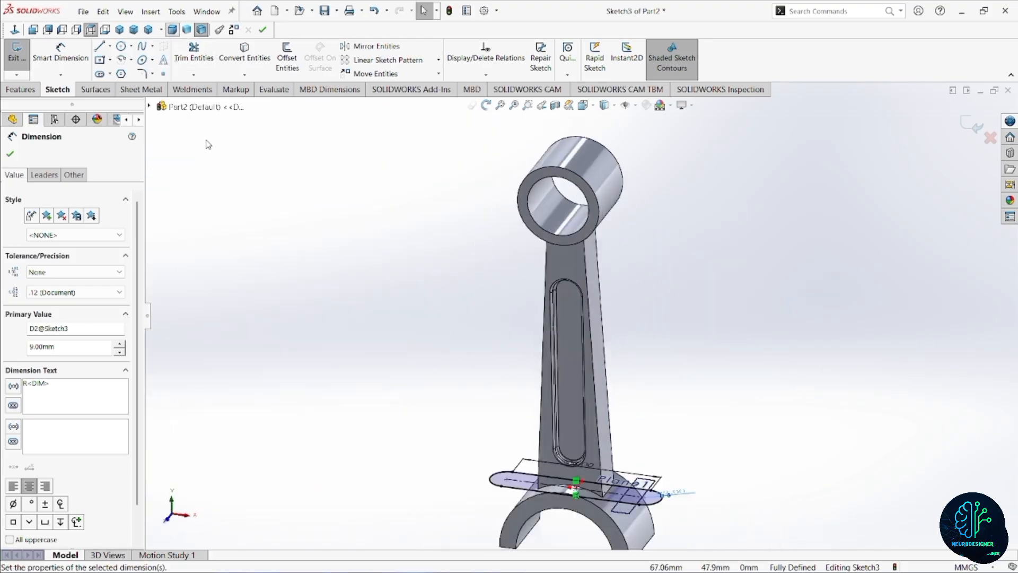
{"action": "left_click", "coordinate": [16, 89]}
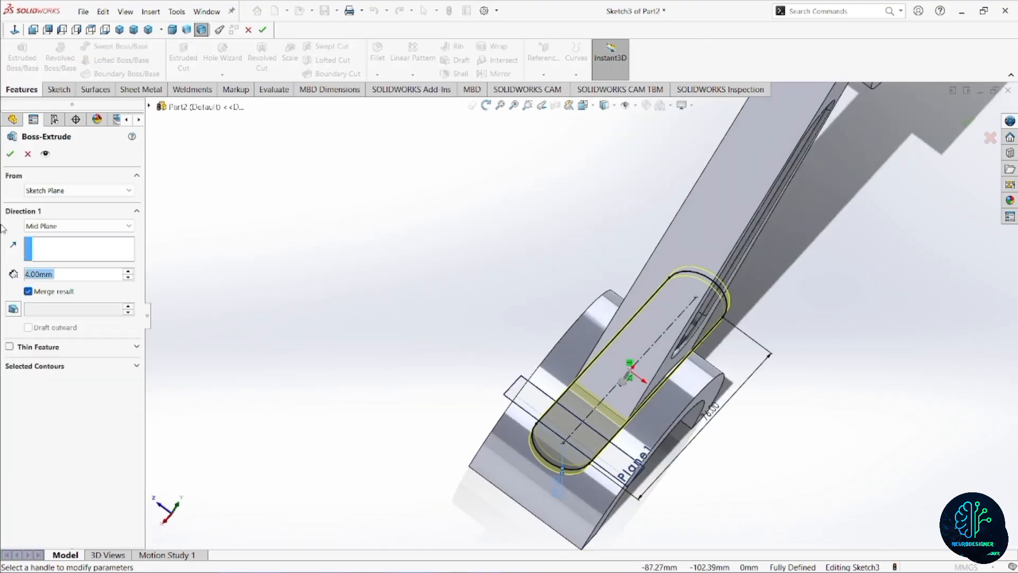
{"action": "left_click", "coordinate": [59, 226]}
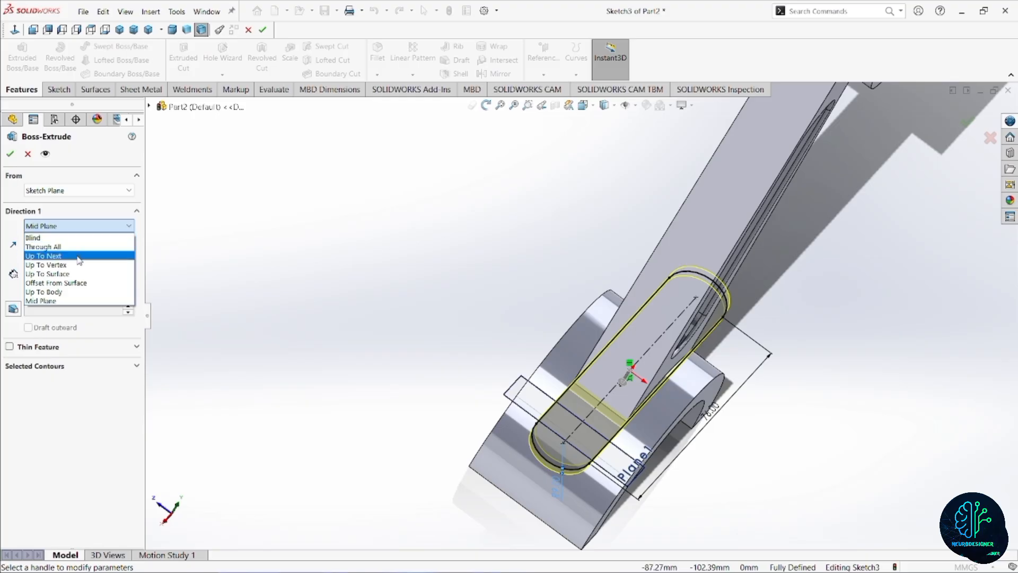
{"action": "left_click", "coordinate": [85, 274]}
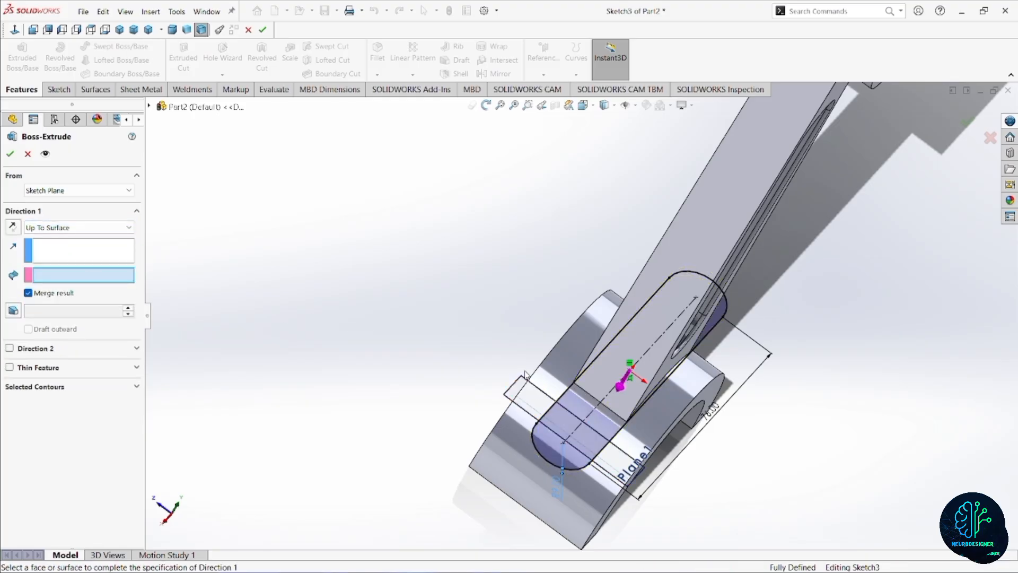
{"action": "scroll", "coordinate": [498, 432], "scroll_direction": "down", "scroll_amount": 5}
{"action": "mouse_move", "coordinate": [497, 432]}
{"action": "middle_mouse_down"}
{"action": "mouse_move", "coordinate": [577, 358]}
{"action": "mouse_move", "coordinate": [559, 454]}
{"action": "middle_mouse_up"}
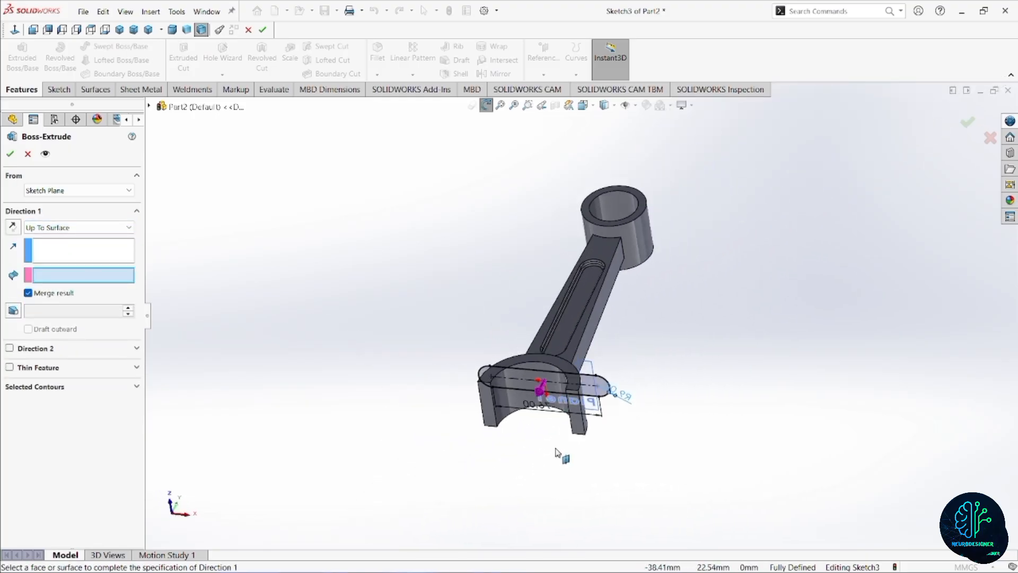
{"action": "scroll", "coordinate": [558, 455], "scroll_direction": "up", "scroll_amount": 3}
{"action": "left_click", "coordinate": [596, 390]}
{"action": "middle_click_drag", "start_coordinate": [603, 386], "coordinate": [481, 438]}
{"action": "left_click", "coordinate": [10, 154]}
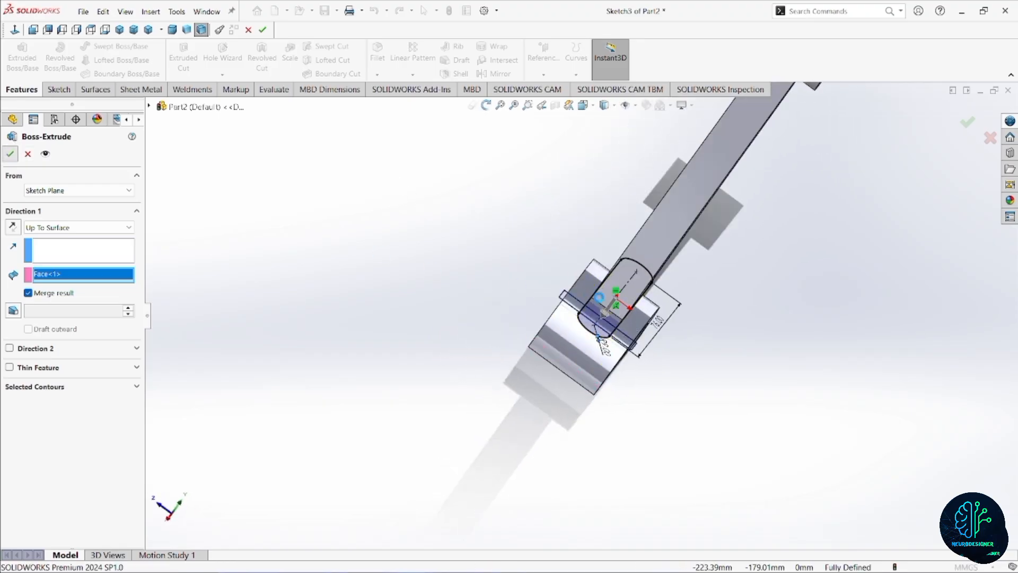
Start a sketch on the half-disc face blocking the big-end bore and convert that face's outline into sketch entities.
{"action": "middle_click_drag", "start_coordinate": [530, 318], "coordinate": [645, 287]}
{"action": "scroll", "coordinate": [570, 301], "scroll_direction": "up", "scroll_amount": 4}
{"action": "middle_click_drag", "start_coordinate": [570, 301], "coordinate": [584, 414]}
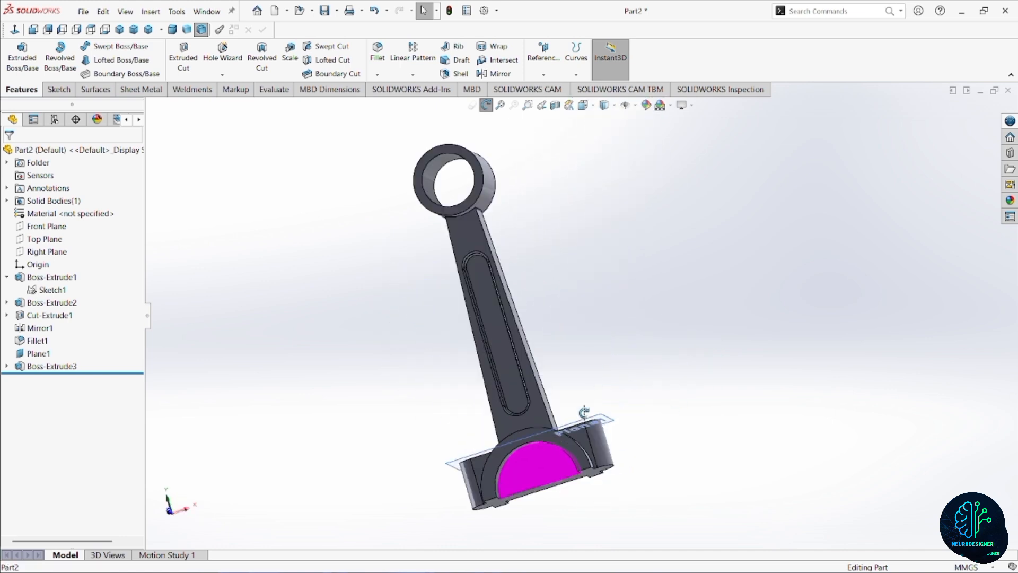
{"action": "scroll", "coordinate": [557, 466], "scroll_direction": "down", "scroll_amount": 1}
{"action": "mouse_move", "coordinate": [556, 466]}
{"action": "middle_mouse_down"}
{"action": "mouse_move", "coordinate": [563, 484]}
{"action": "mouse_move", "coordinate": [547, 474]}
{"action": "middle_mouse_up"}
{"action": "scroll", "coordinate": [547, 476], "scroll_direction": "down", "scroll_amount": 2}
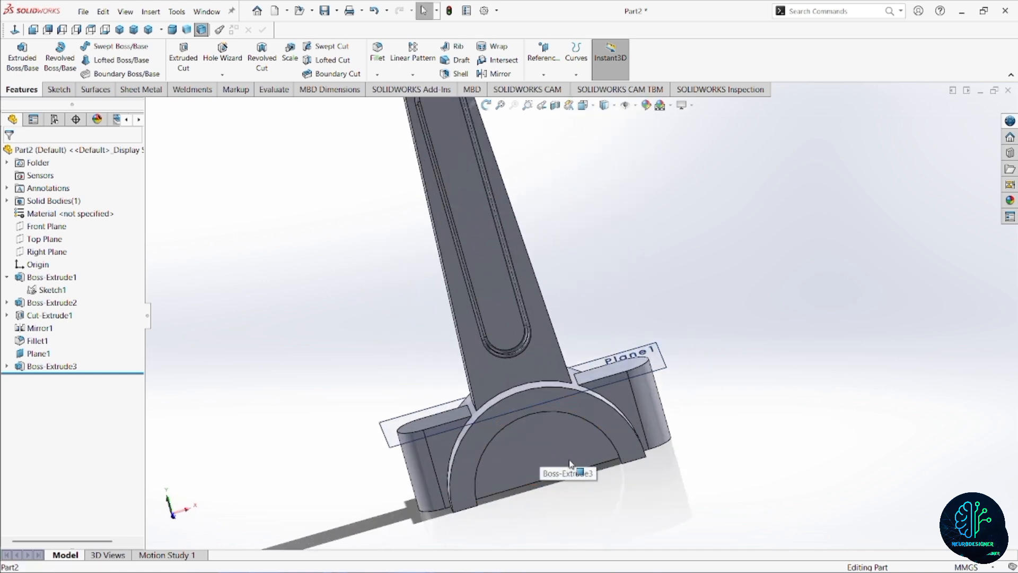
{"action": "scroll", "coordinate": [578, 449], "scroll_direction": "down", "scroll_amount": 1}
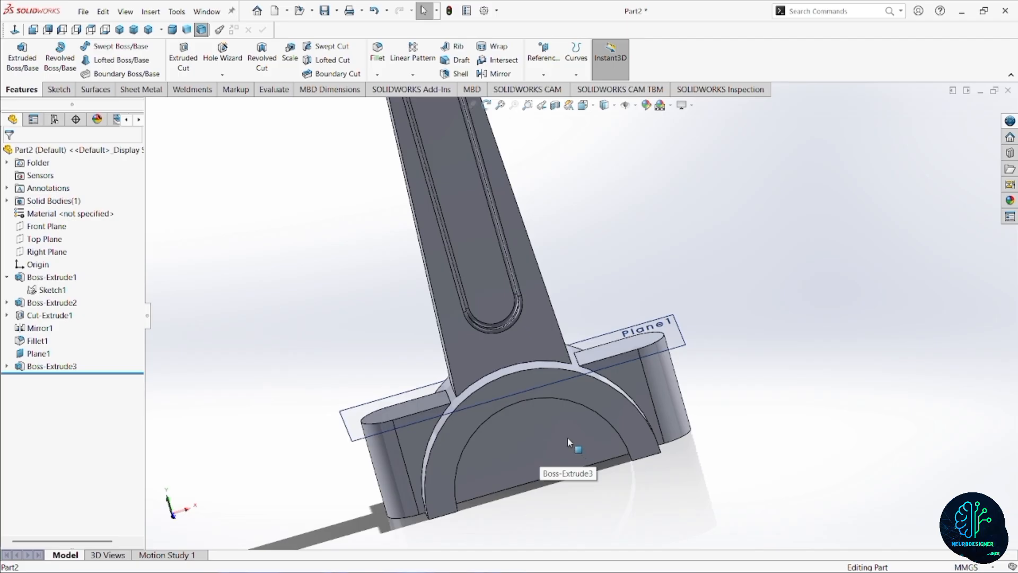
{"action": "left_click", "coordinate": [557, 437]}
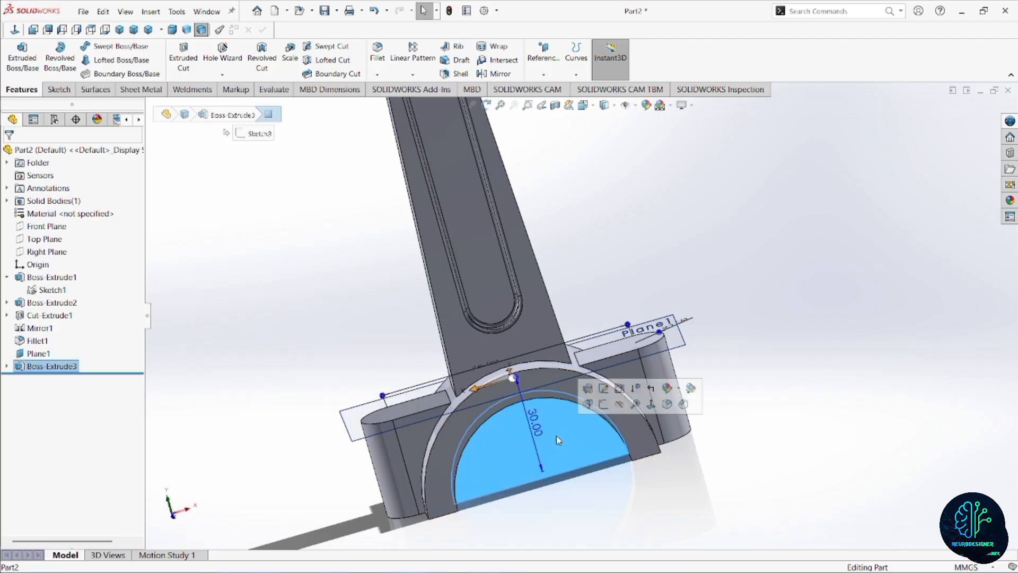
{"action": "left_click", "coordinate": [604, 407]}
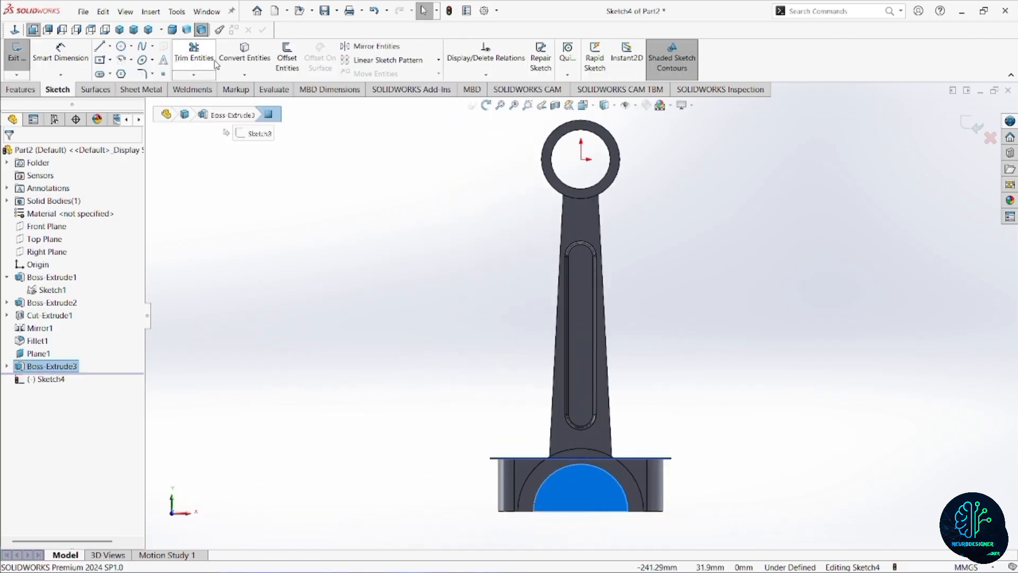
{"action": "left_click", "coordinate": [245, 53]}
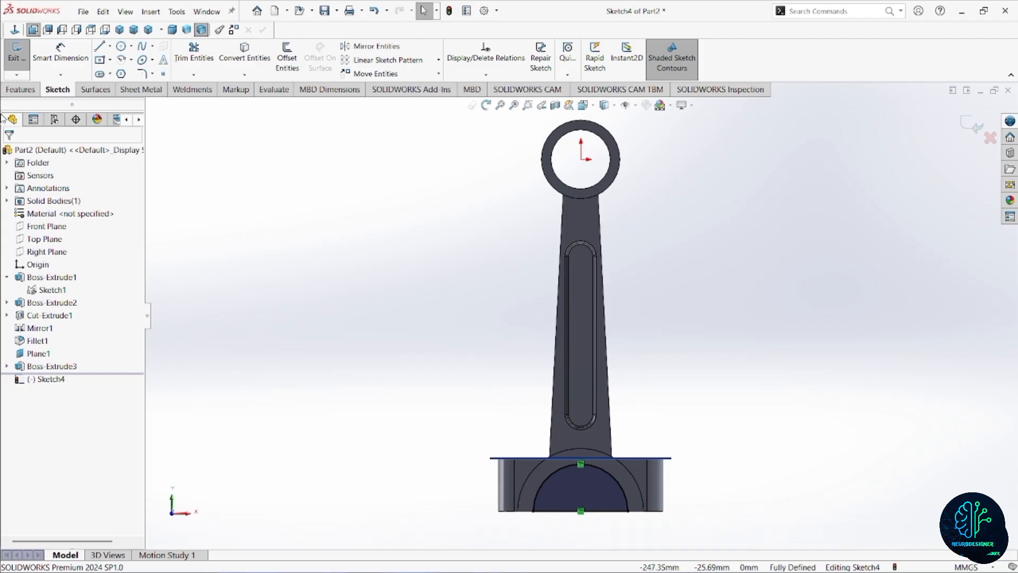
Cut the half-disc outline Through All to clear the big-end bore.
{"action": "left_click", "coordinate": [19, 90]}
{"action": "left_click", "coordinate": [175, 61]}
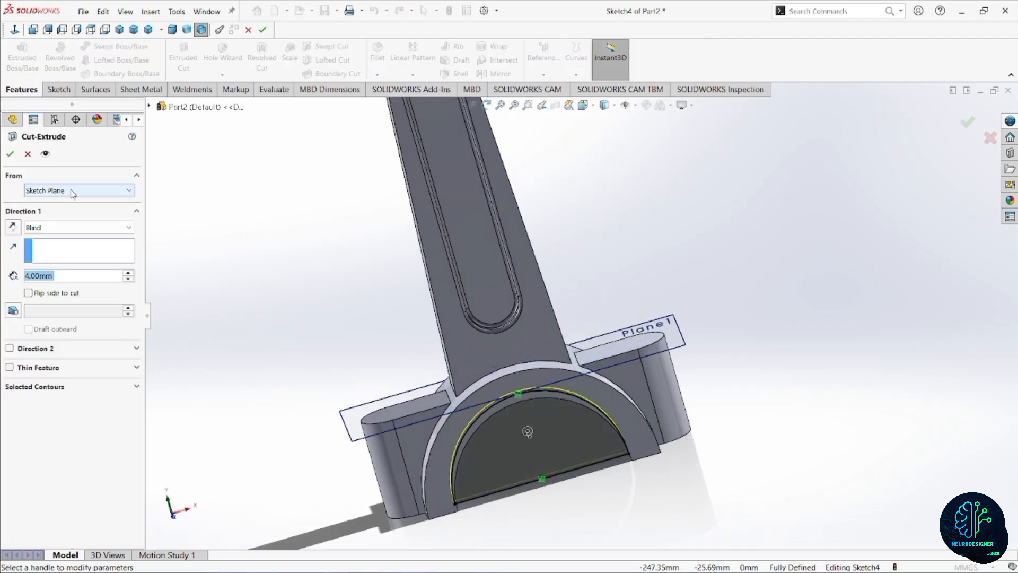
{"action": "left_click", "coordinate": [68, 227]}
{"action": "left_click", "coordinate": [45, 249]}
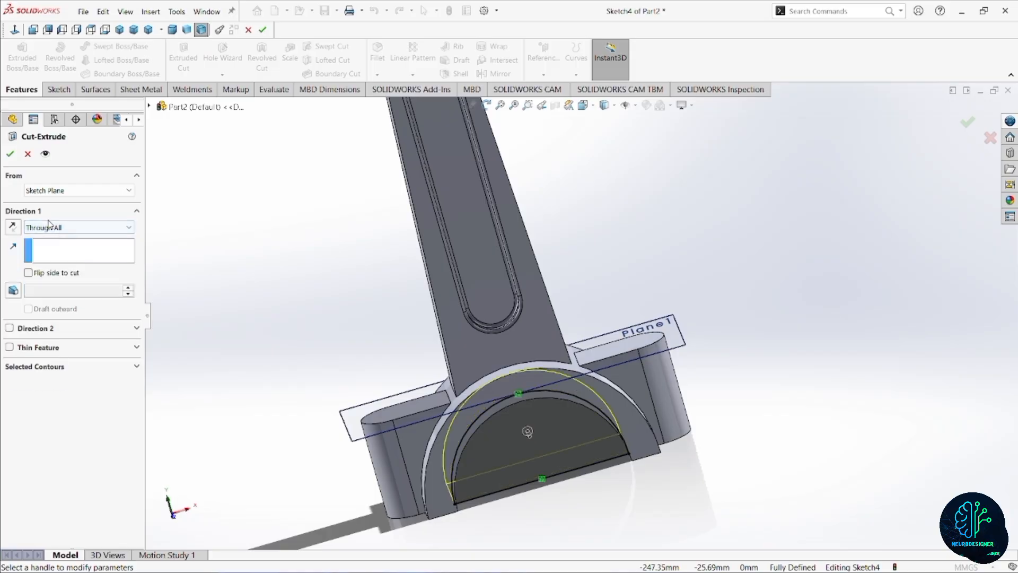
{"action": "left_click", "coordinate": [9, 155]}
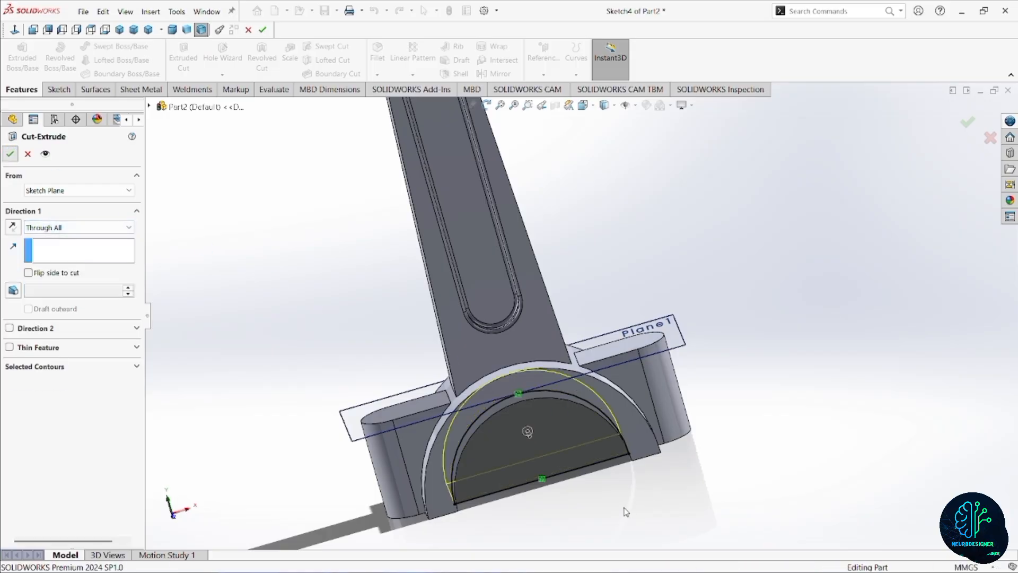
Sketch two circles, about 7.8 mm and 7.2 mm in diameter, on the bolt lugs' upper face, centred on the rounded ends.
{"action": "middle_click_drag", "start_coordinate": [588, 483], "coordinate": [556, 496]}
{"action": "left_click", "coordinate": [464, 345]}
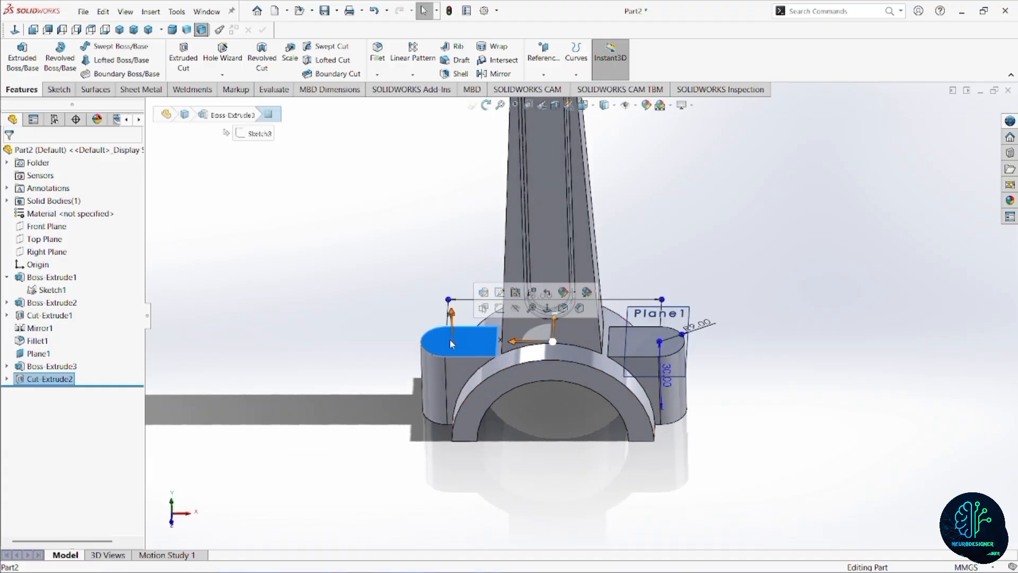
{"action": "left_click", "coordinate": [498, 308]}
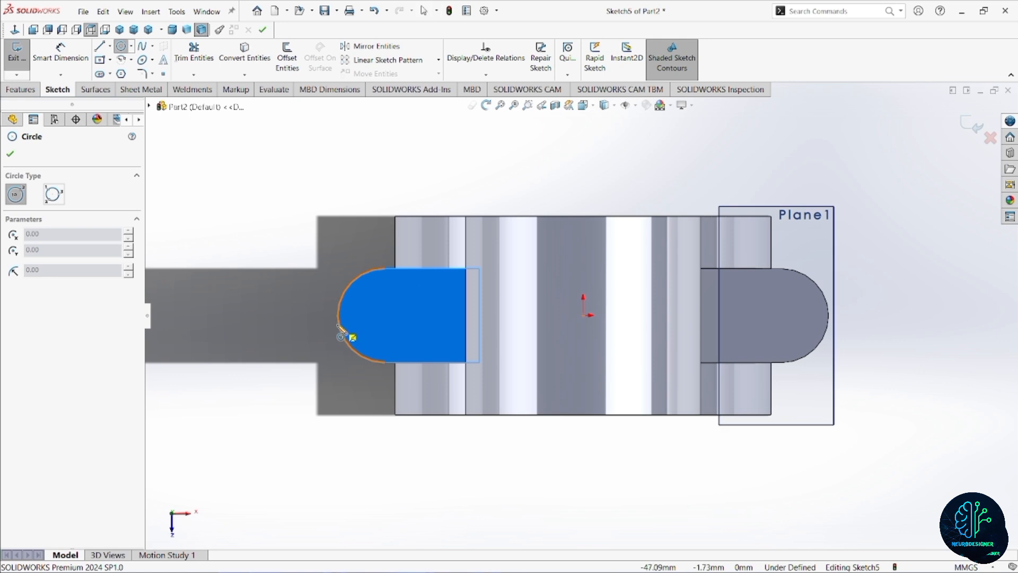
{"action": "left_click", "coordinate": [385, 316]}
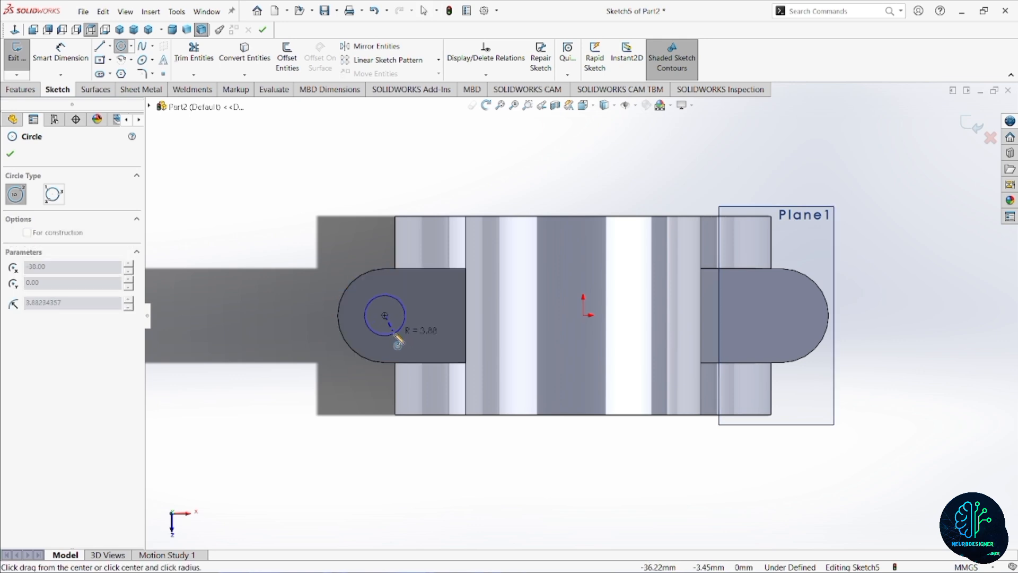
{"action": "left_click", "coordinate": [395, 333]}
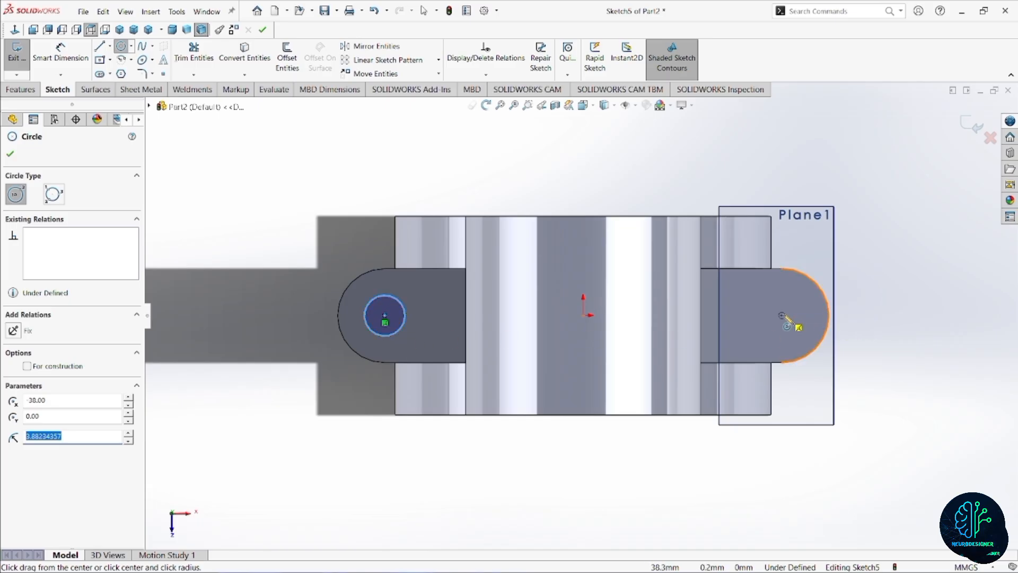
{"action": "left_click", "coordinate": [782, 315]}
{"action": "left_click", "coordinate": [794, 329]}
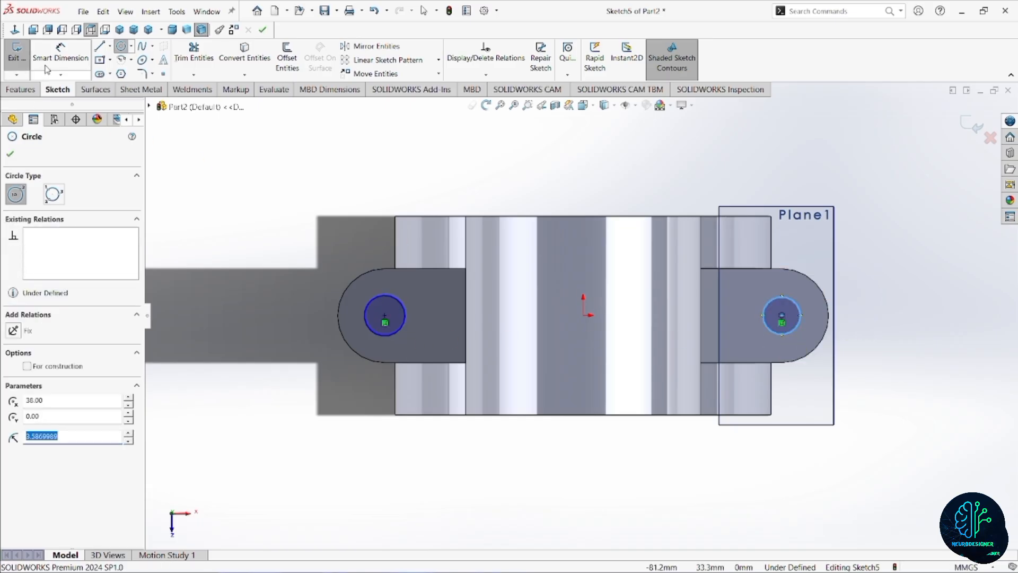
Dimension the first bolt-hole circle with a 9 mm diameter and make the other lug's circle equal to it.
{"action": "left_click", "coordinate": [58, 53]}
{"action": "left_click", "coordinate": [391, 297]}
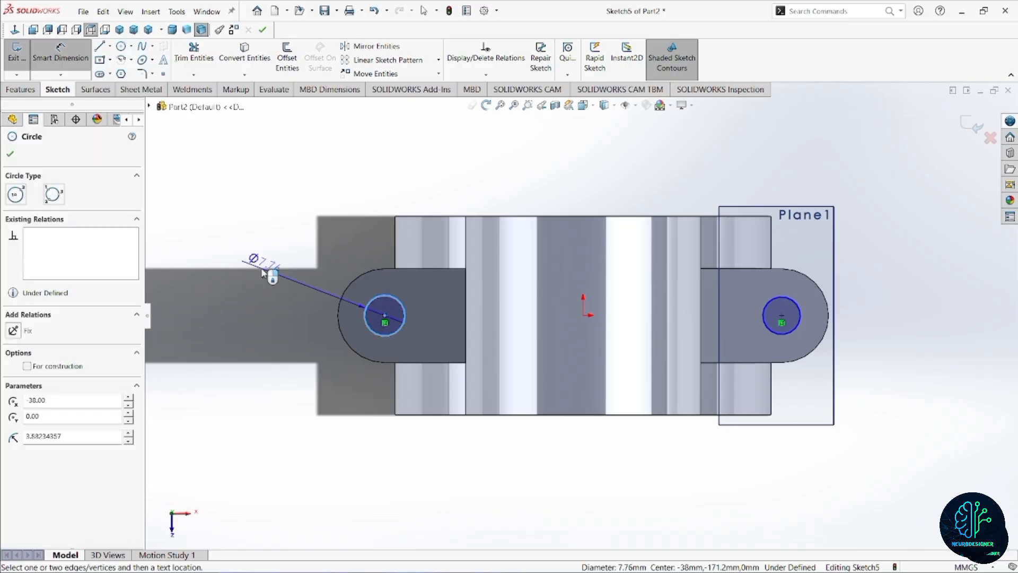
{"action": "left_click", "coordinate": [263, 273]}
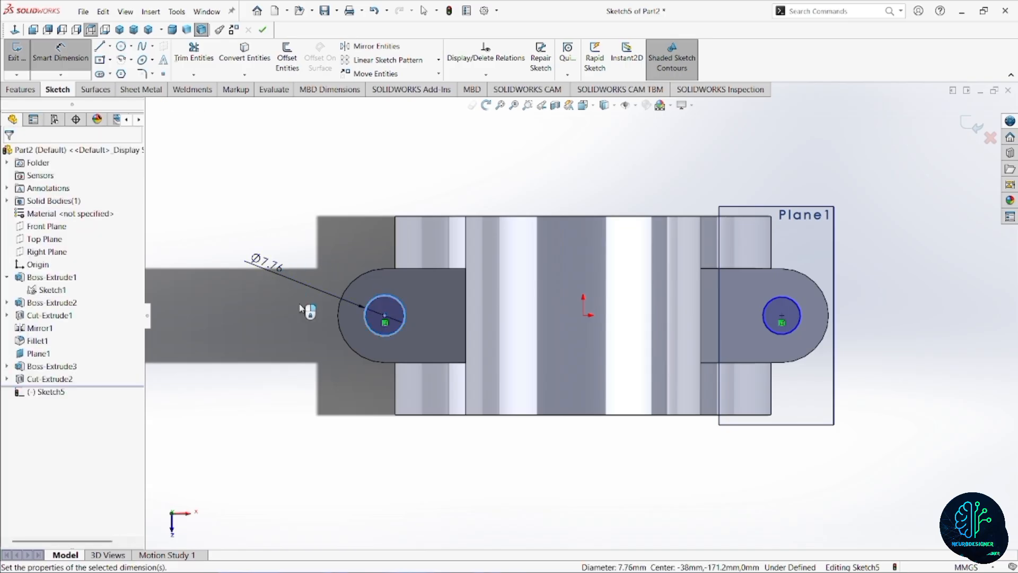
{"action": "type", "text": "9"}
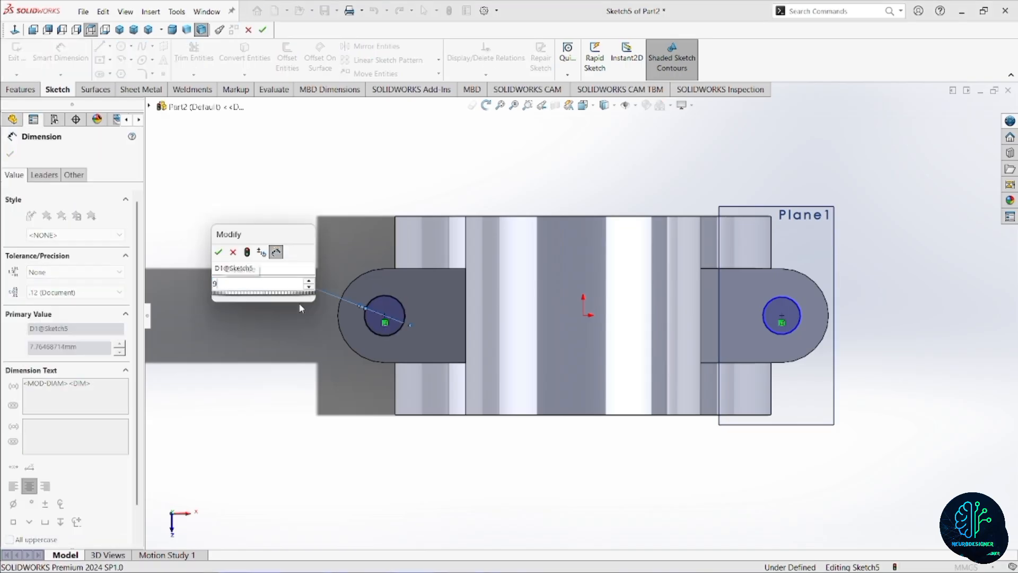
{"action": "key", "text": "Return"}
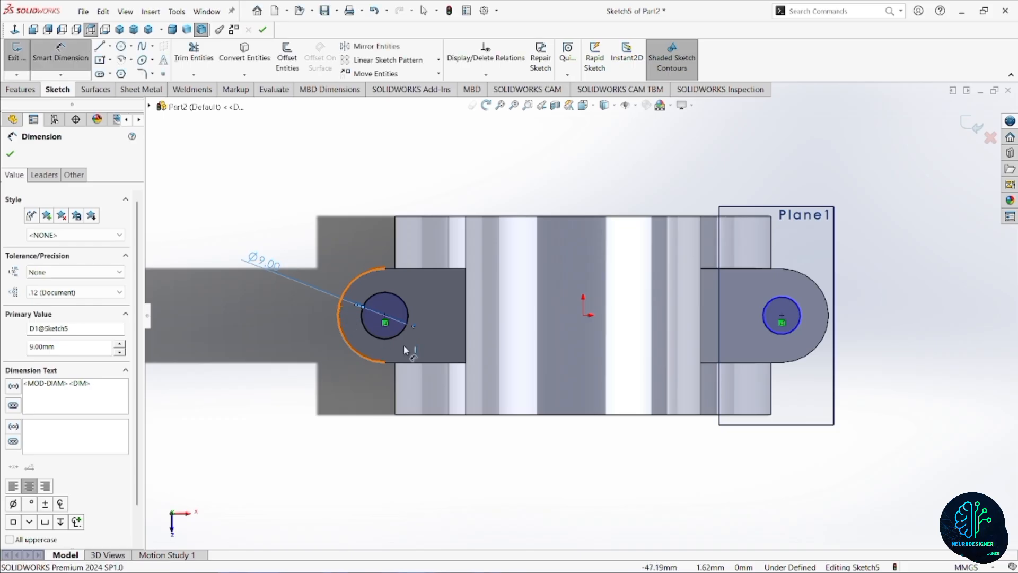
{"action": "key", "text": "Escape"}
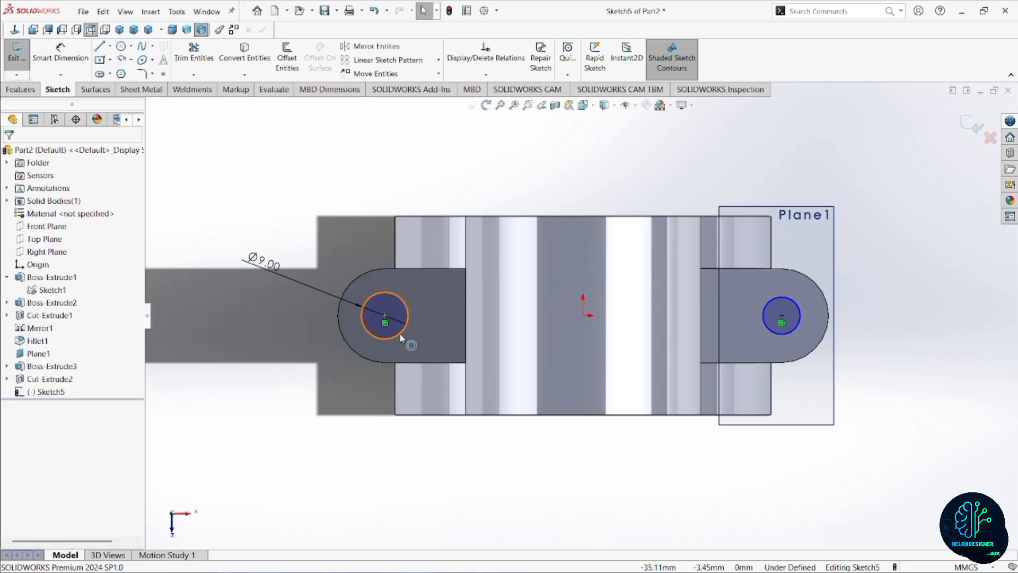
{"action": "left_click", "coordinate": [403, 337]}
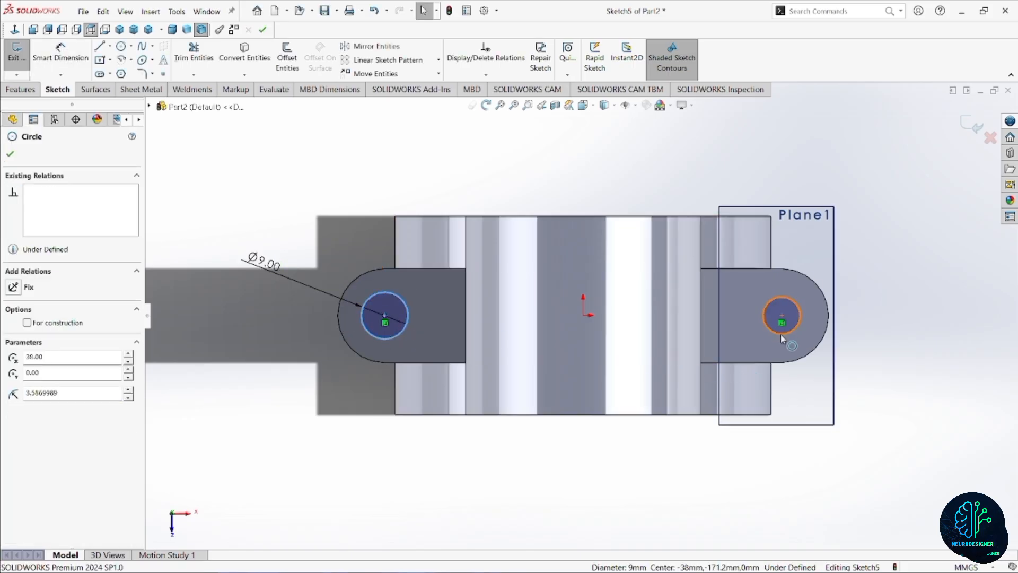
{"action": "left_click", "coordinate": [780, 314], "text": "ctrl"}
{"action": "left_click", "coordinate": [862, 287]}
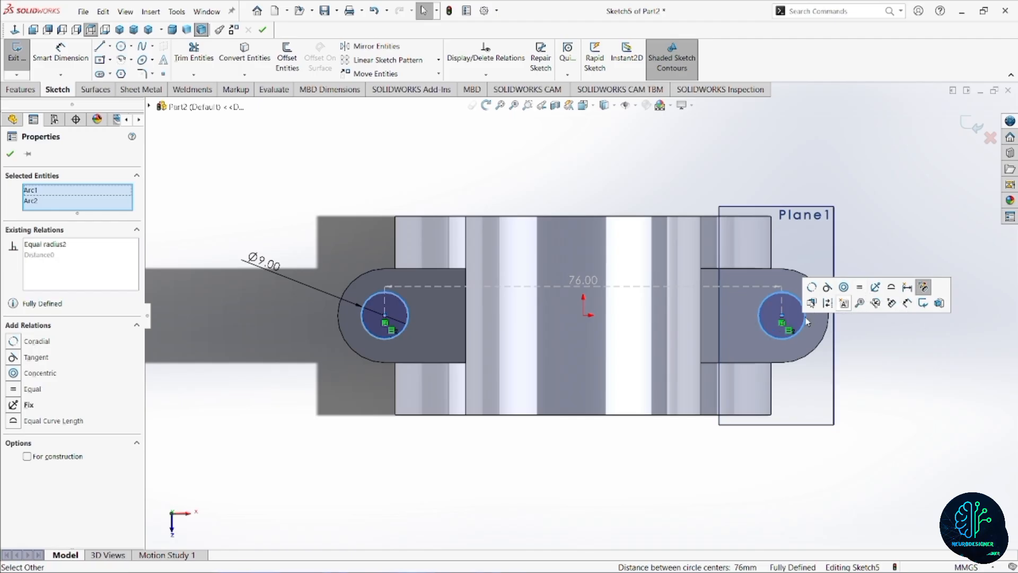
Cut both bolt-hole circles Through All the lugs.
{"action": "left_click", "coordinate": [9, 93]}
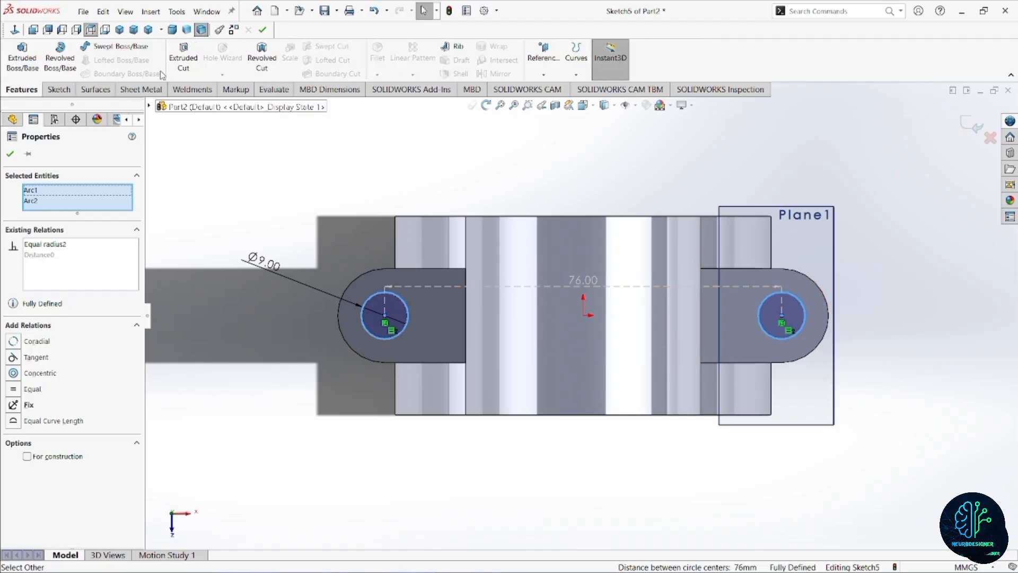
{"action": "left_click", "coordinate": [183, 57]}
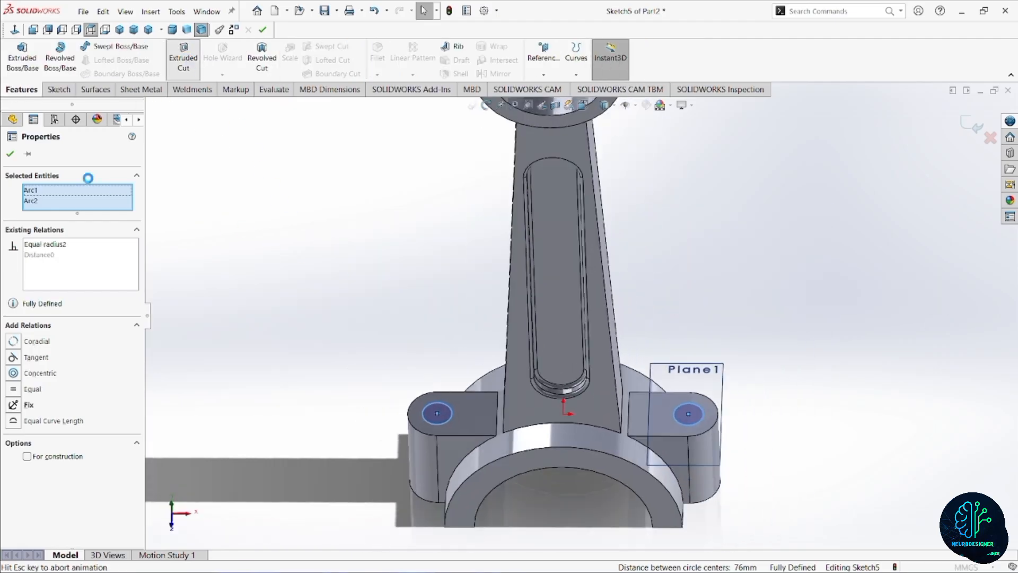
{"action": "left_click", "coordinate": [73, 226]}
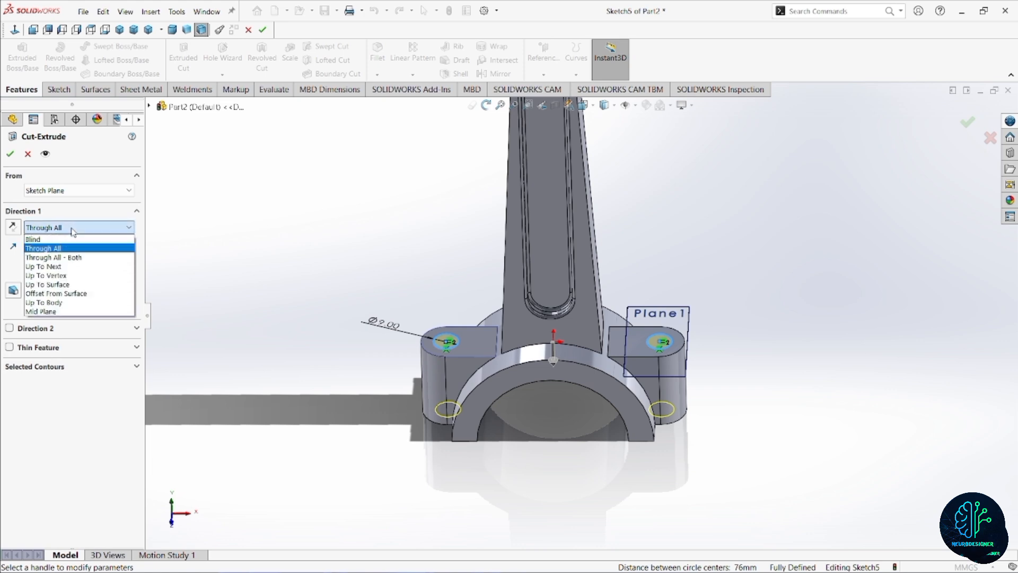
{"action": "left_click", "coordinate": [74, 246]}
{"action": "left_click", "coordinate": [9, 152]}
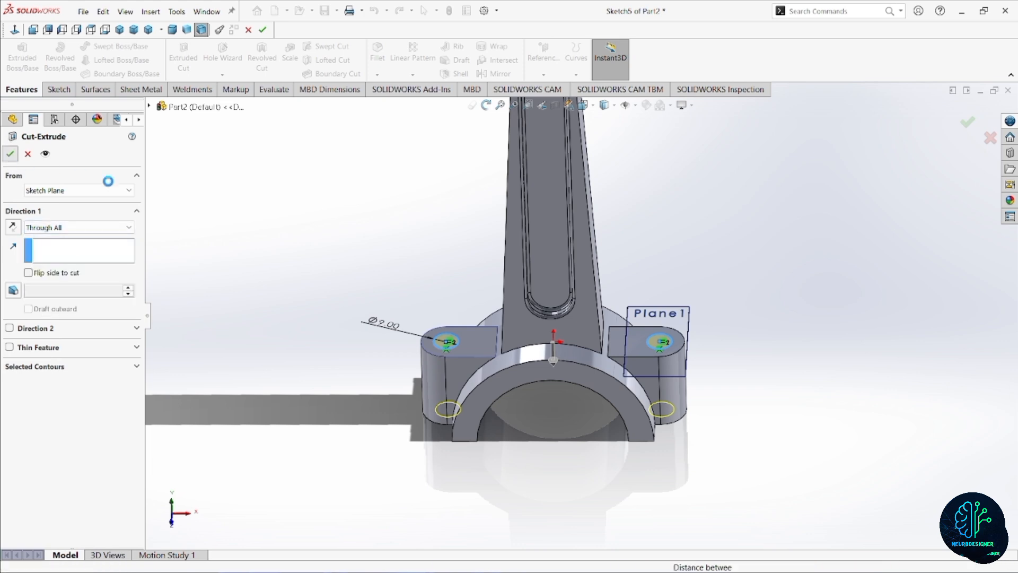
{"action": "scroll", "coordinate": [618, 398], "scroll_direction": "down", "scroll_amount": 1}
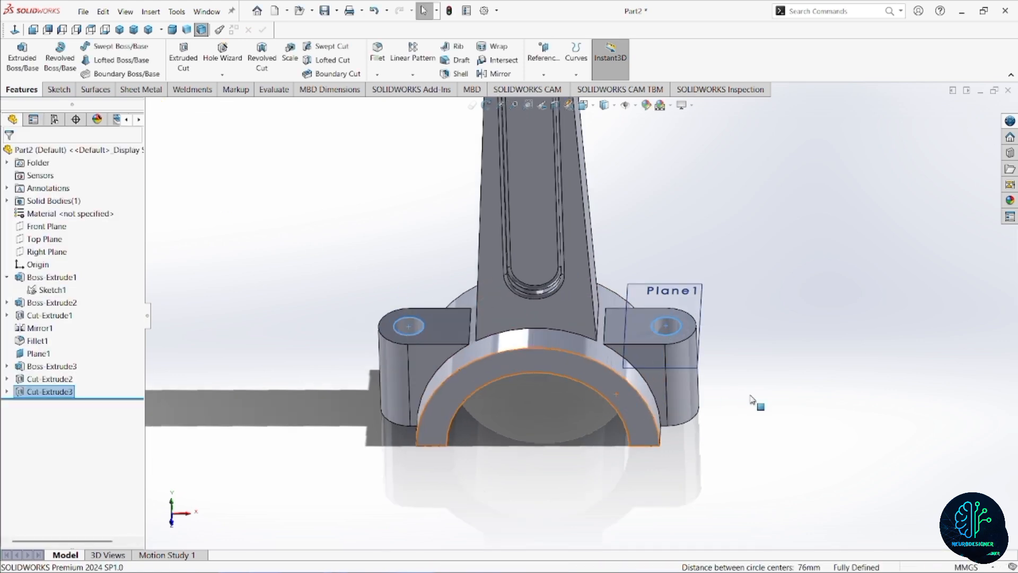
{"action": "left_click", "coordinate": [752, 398]}
Roll the feature history back to just after Fillet1, before the plane, bolt lugs and their cuts.
{"action": "scroll", "coordinate": [638, 387], "scroll_direction": "up", "scroll_amount": 3}
{"action": "middle_click_drag", "start_coordinate": [563, 342], "coordinate": [583, 307]}
{"action": "scroll", "coordinate": [584, 308], "scroll_direction": "down", "scroll_amount": 3}
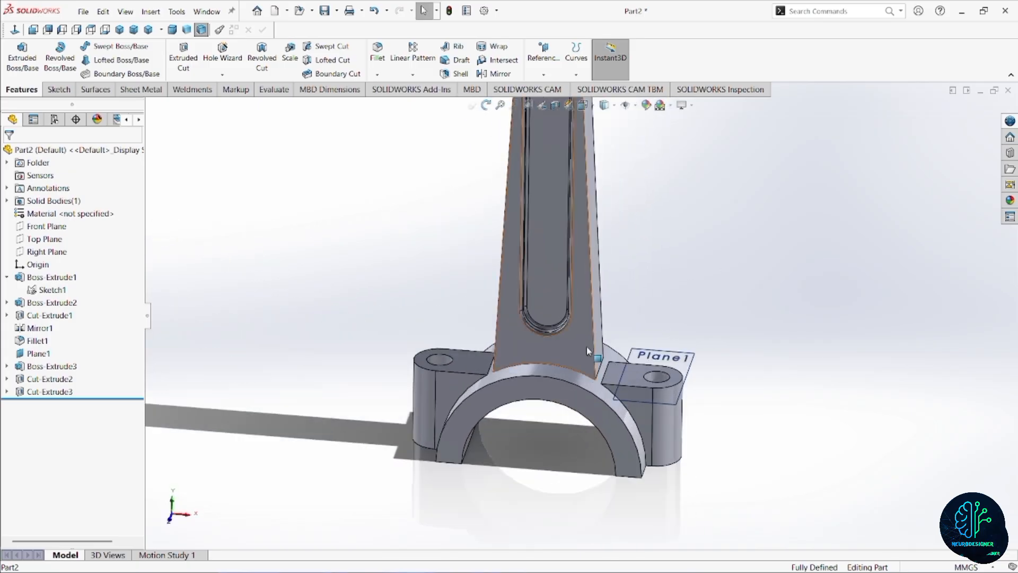
{"action": "mouse_move", "coordinate": [586, 346]}
{"action": "middle_mouse_down"}
{"action": "mouse_move", "coordinate": [573, 366]}
{"action": "mouse_move", "coordinate": [610, 371]}
{"action": "mouse_move", "coordinate": [622, 361]}
{"action": "mouse_move", "coordinate": [599, 349]}
{"action": "middle_mouse_up"}
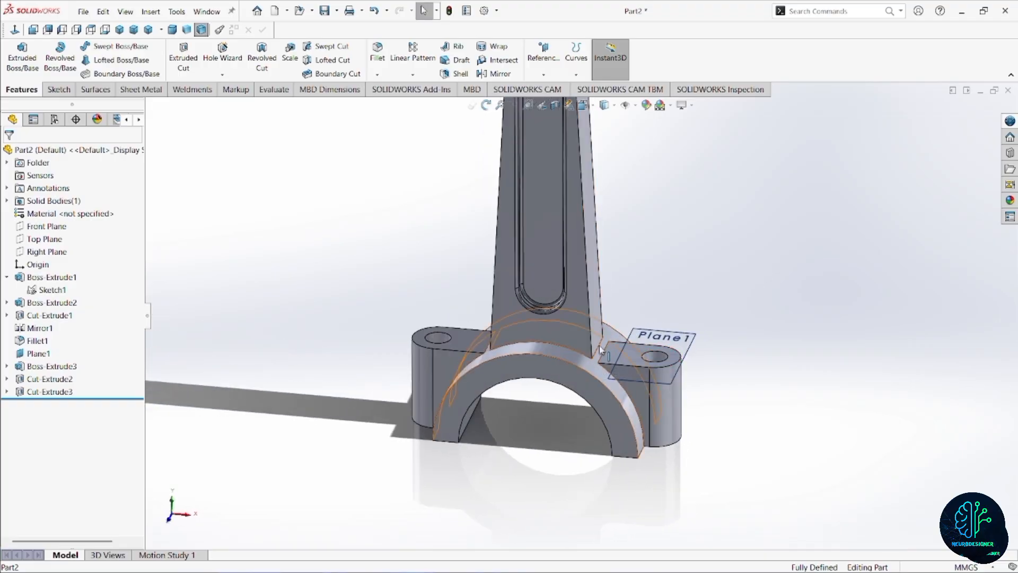
{"action": "scroll", "coordinate": [600, 348], "scroll_direction": "down", "scroll_amount": 2}
{"action": "scroll", "coordinate": [605, 364], "scroll_direction": "up", "scroll_amount": 2}
{"action": "scroll", "coordinate": [606, 367], "scroll_direction": "up", "scroll_amount": 5}
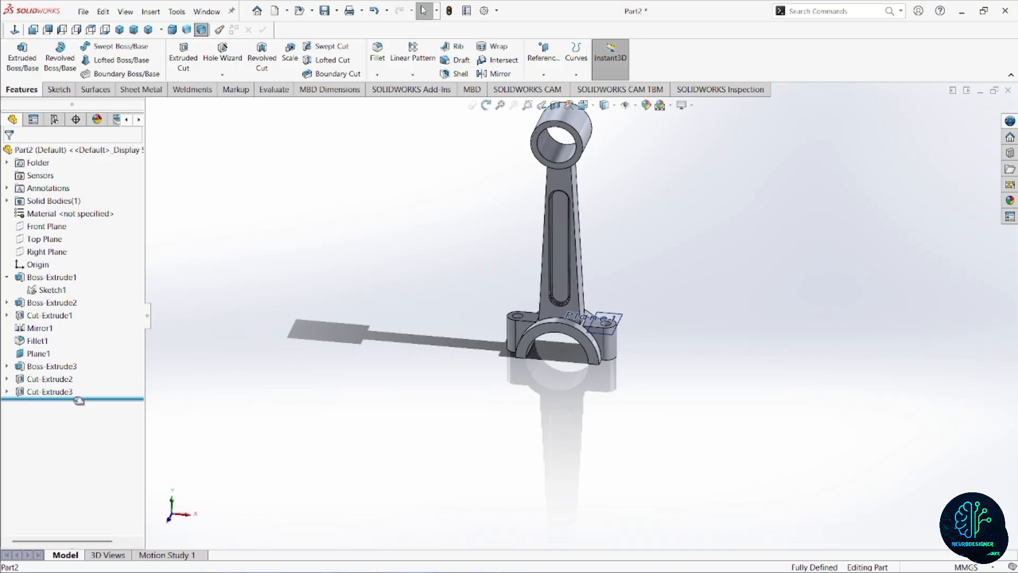
{"action": "scroll", "coordinate": [610, 340], "scroll_direction": "down", "scroll_amount": 4}
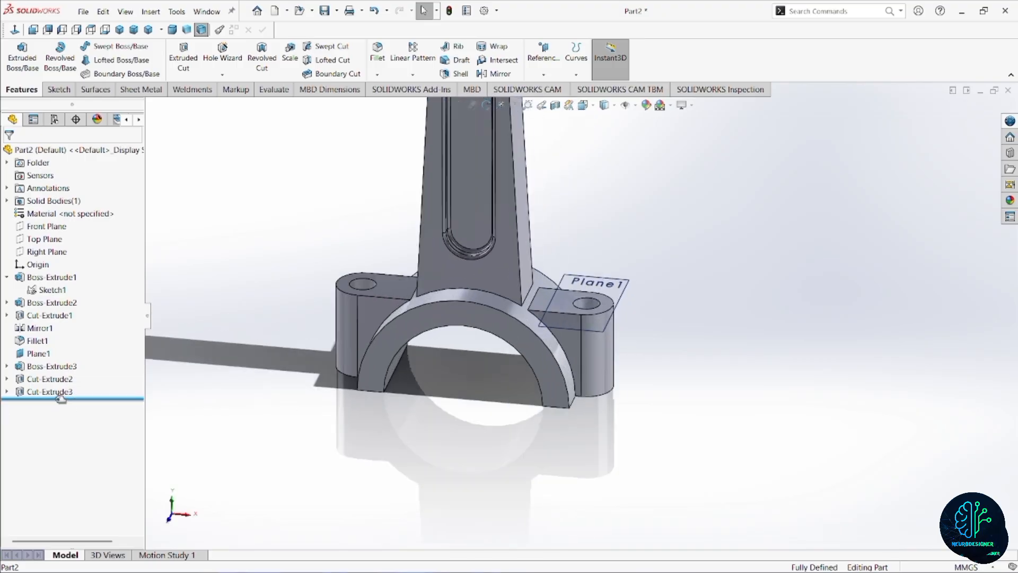
{"action": "left_click_drag", "start_coordinate": [61, 398], "coordinate": [96, 347]}
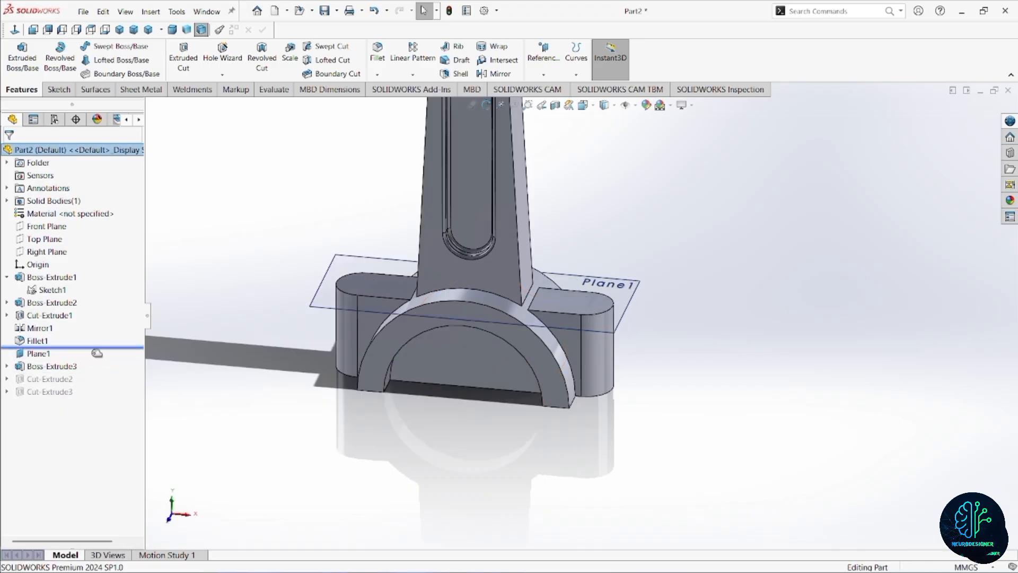
{"action": "middle_click_drag", "start_coordinate": [336, 345], "coordinate": [575, 310]}
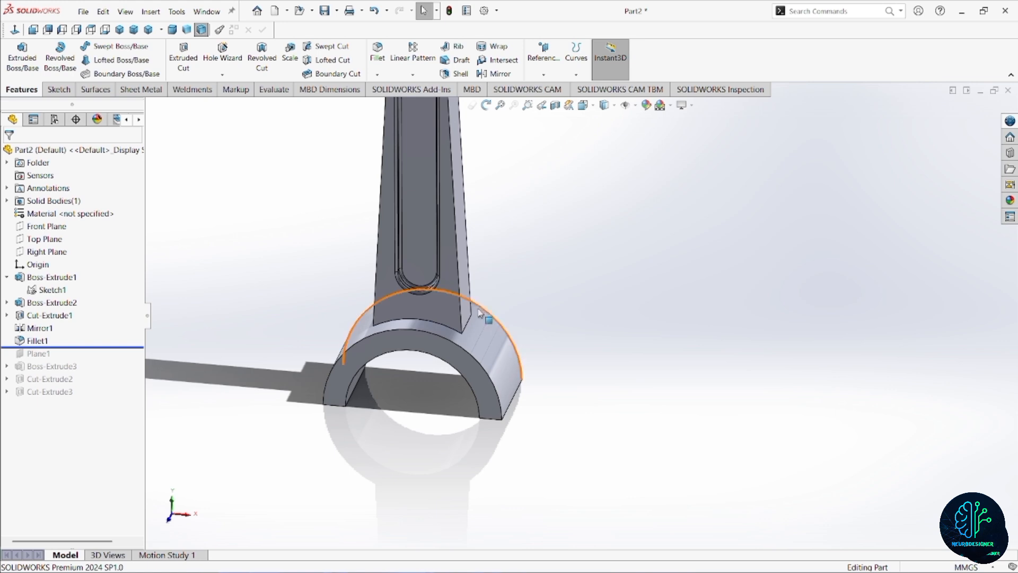
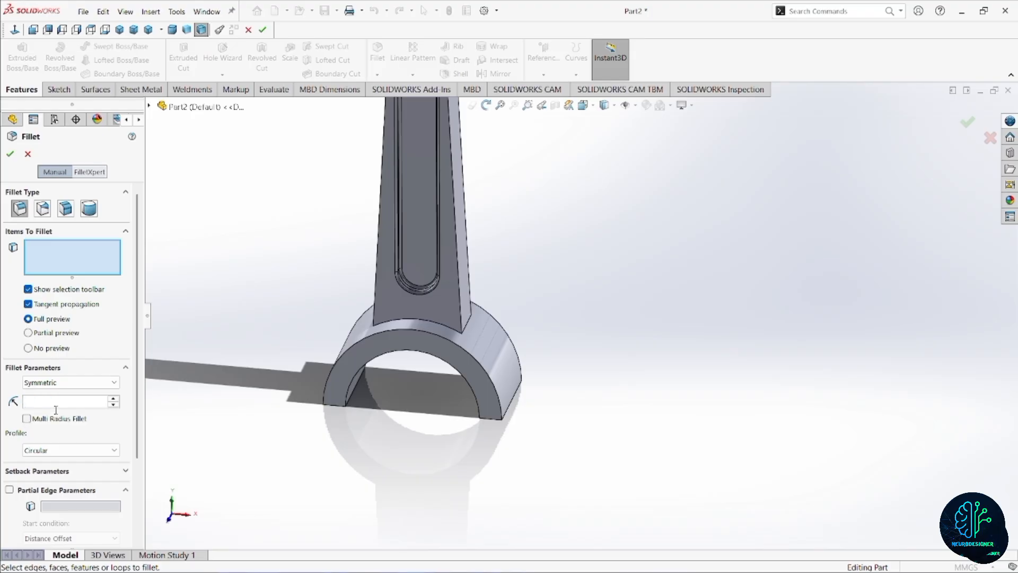
Fillet the two edges where the shank's narrow sides meet the big end with a 40 mm radius.
{"action": "left_click", "coordinate": [465, 326]}
{"action": "middle_click_drag", "start_coordinate": [461, 339], "coordinate": [489, 347]}
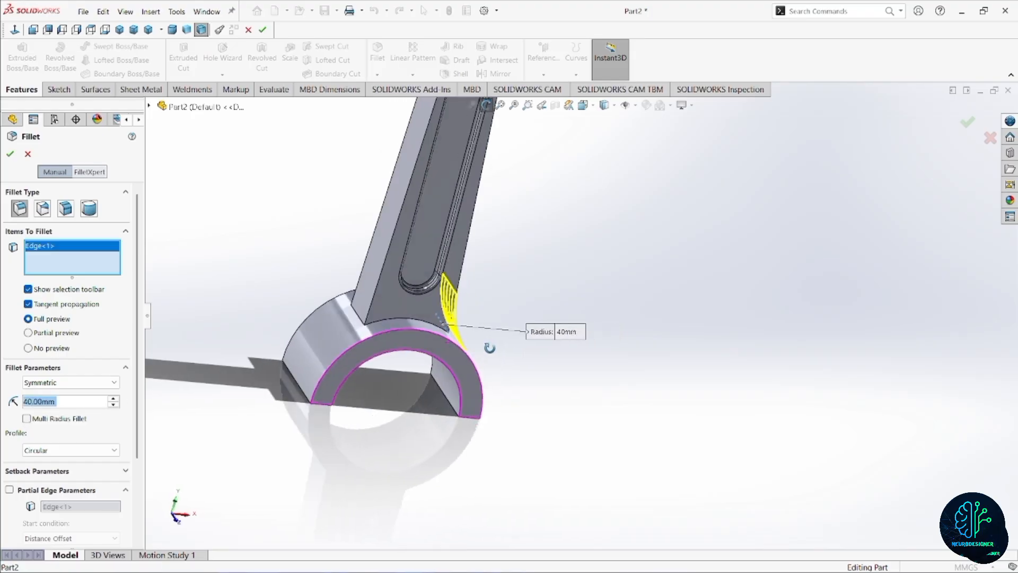
{"action": "left_click", "coordinate": [362, 322]}
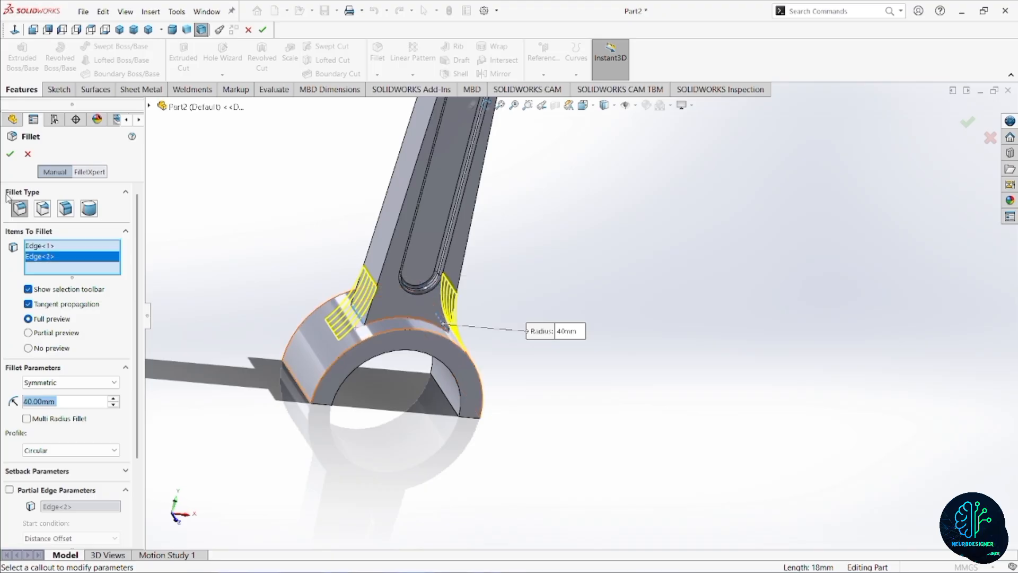
{"action": "left_click", "coordinate": [9, 156]}
Fillet the two edges where the shank's narrow sides meet the small end with a 22.5 mm radius.
{"action": "scroll", "coordinate": [522, 302], "scroll_direction": "up", "scroll_amount": 5}
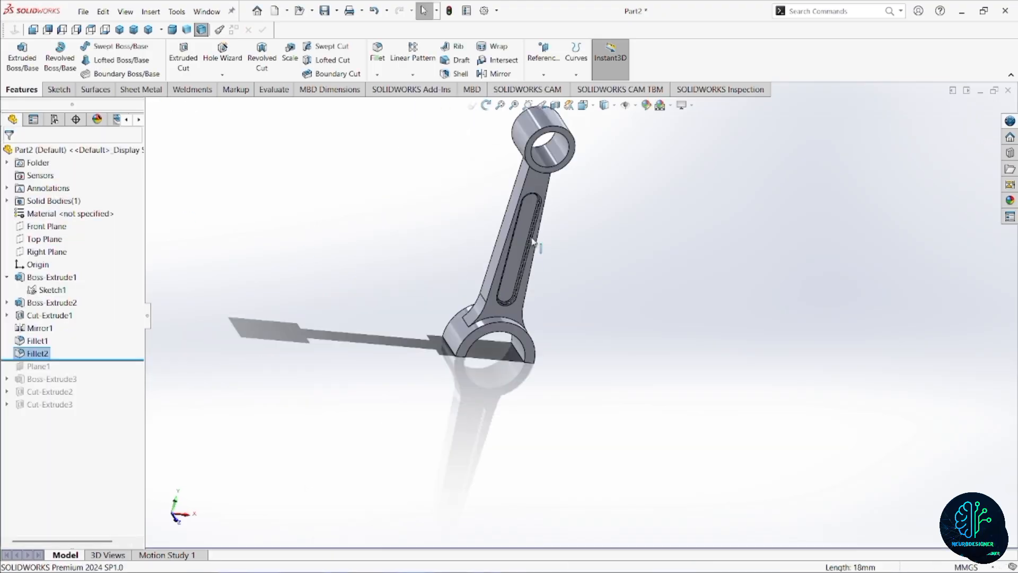
{"action": "scroll", "coordinate": [536, 242], "scroll_direction": "down", "scroll_amount": 4}
{"action": "scroll", "coordinate": [552, 223], "scroll_direction": "down", "scroll_amount": 6}
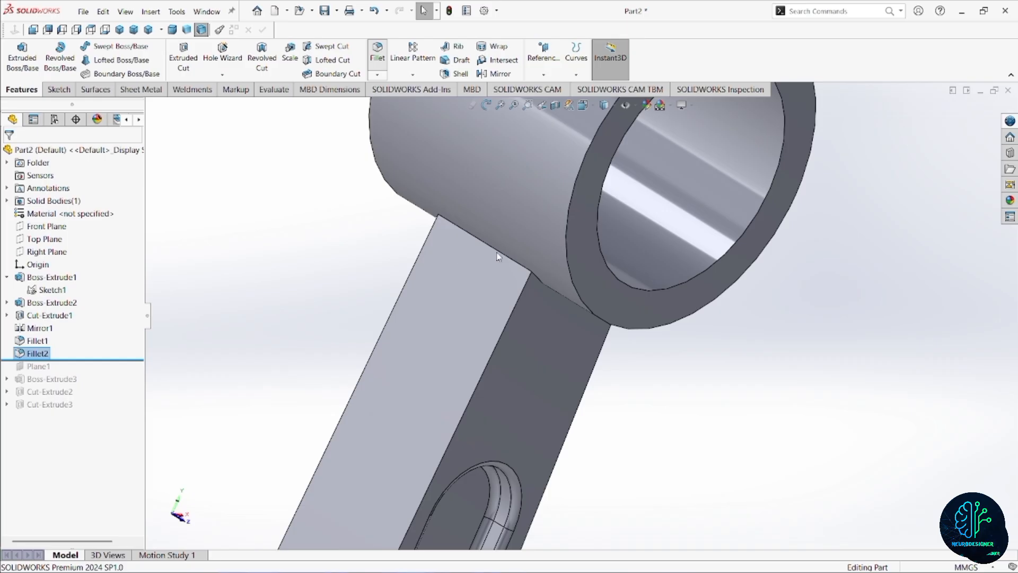
{"action": "key", "text": "Return"}
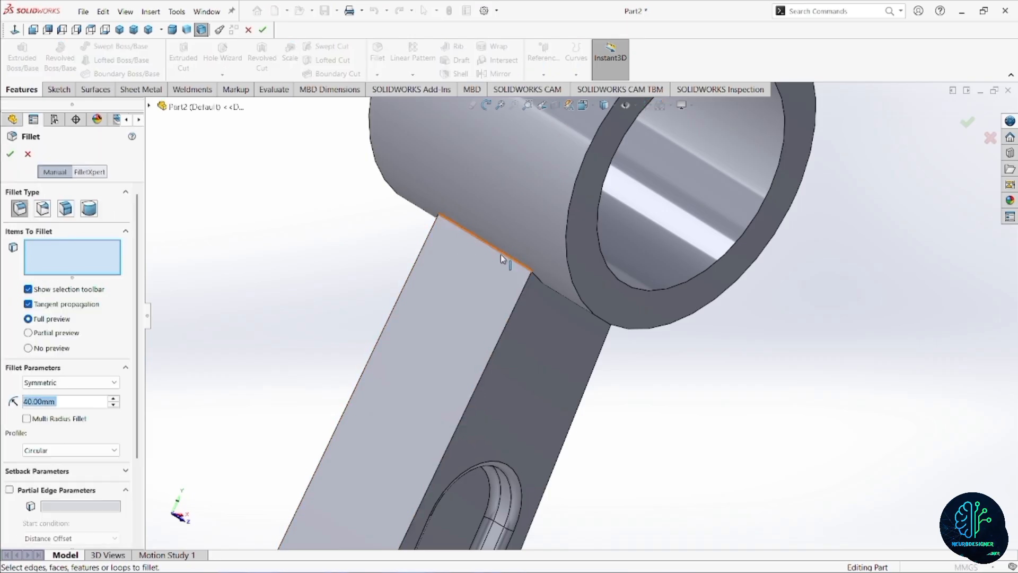
{"action": "left_click", "coordinate": [501, 254]}
{"action": "middle_click_drag", "start_coordinate": [567, 330], "coordinate": [415, 252]}
{"action": "left_click", "coordinate": [637, 277]}
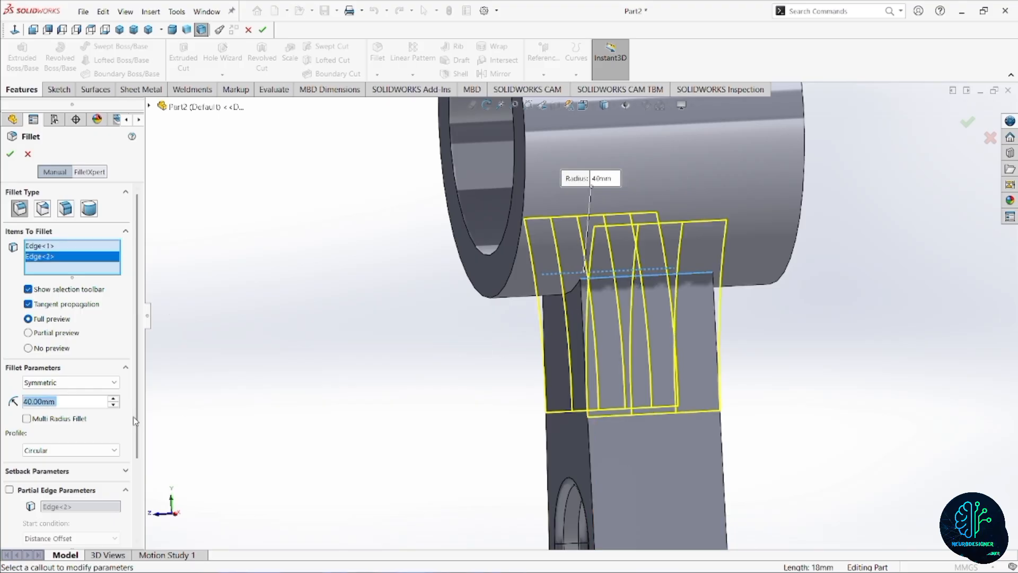
{"action": "type", "text": "22.5"}
{"action": "key", "text": "Return"}
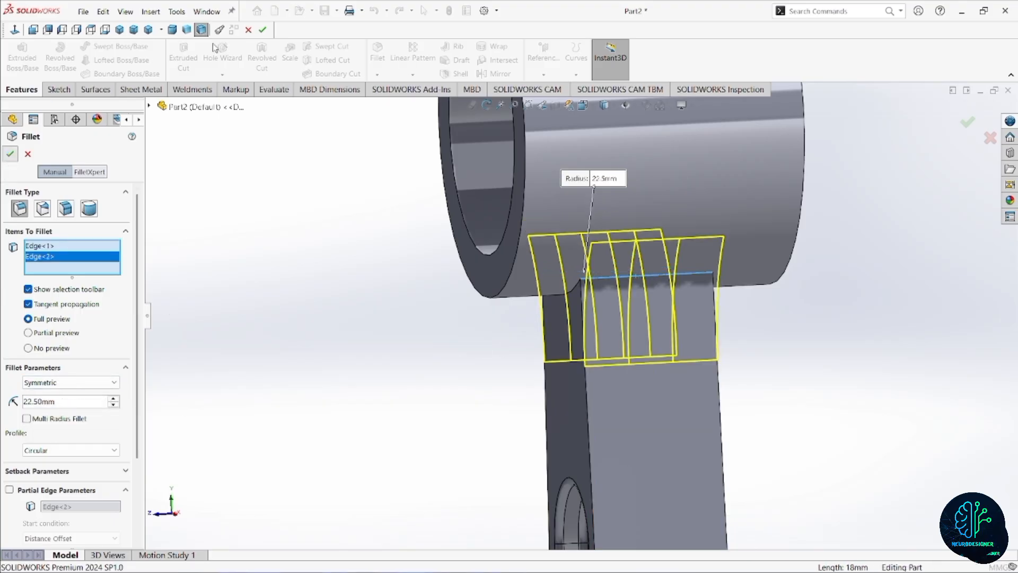
{"action": "left_click", "coordinate": [9, 154]}
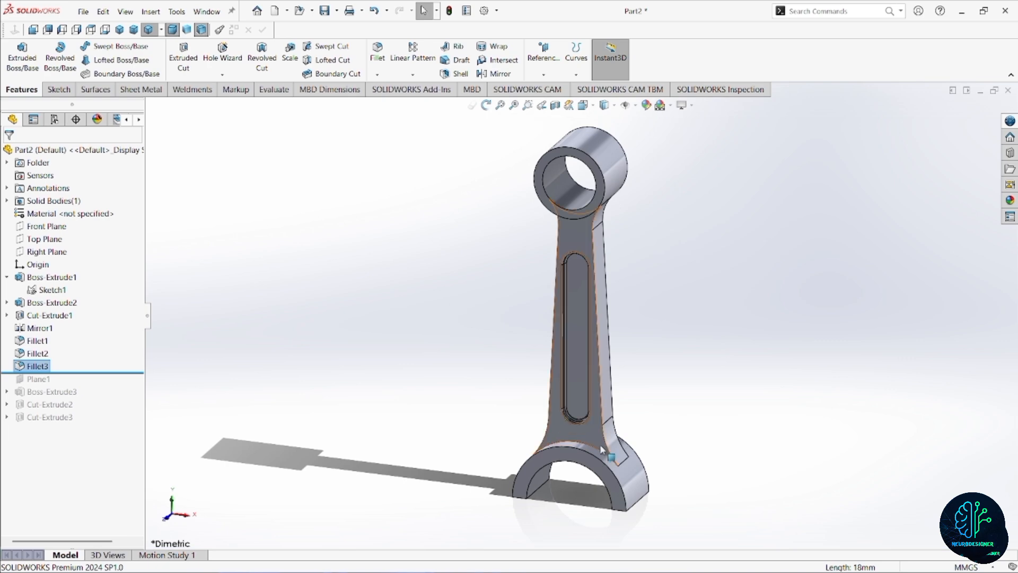
Roll the feature history forward to the end, after Cut-Extrude3.
{"action": "left_click_drag", "start_coordinate": [75, 373], "coordinate": [81, 424]}
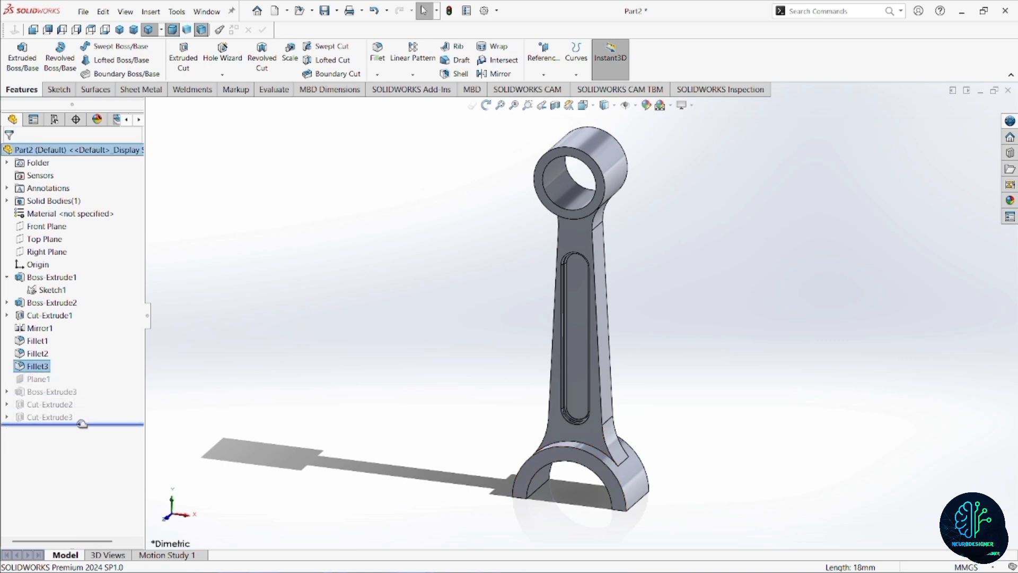
{"action": "scroll", "coordinate": [591, 463], "scroll_direction": "down", "scroll_amount": 5}
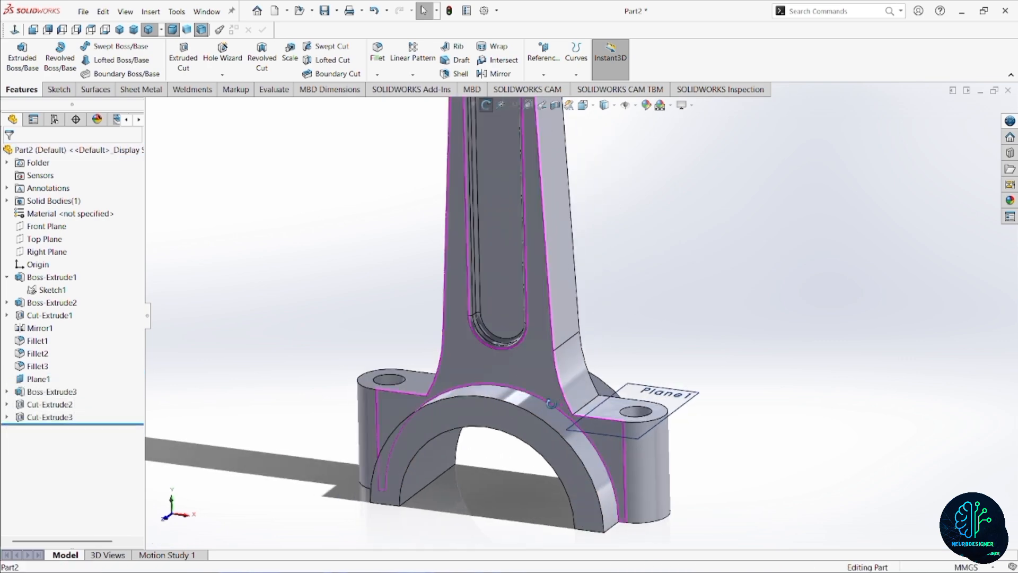
{"action": "scroll", "coordinate": [546, 403], "scroll_direction": "down", "scroll_amount": 3}
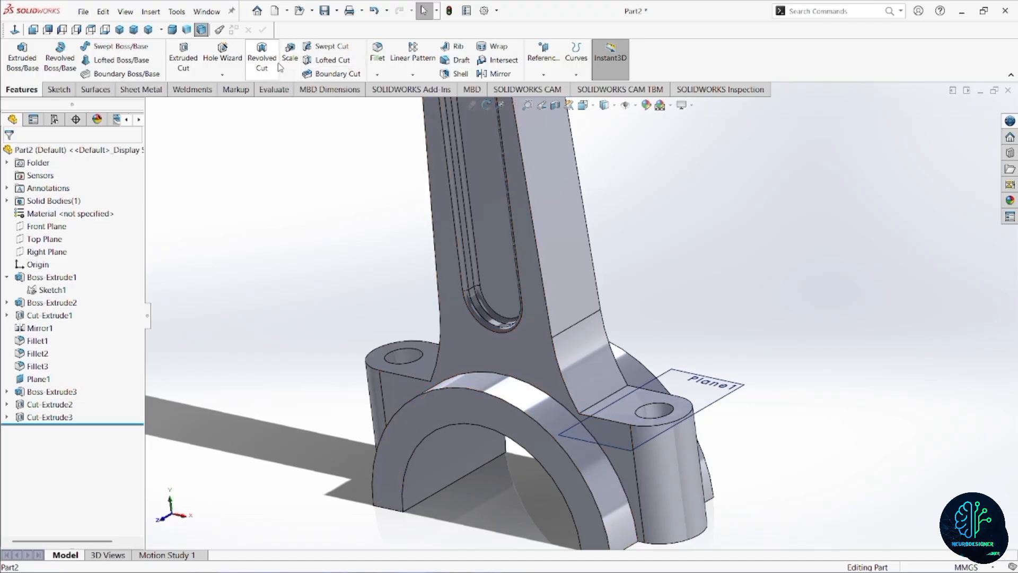
Fillet the big end's arc edges on both sides of the shank and bolt lugs with a 3 mm radius.
{"action": "left_click", "coordinate": [380, 59]}
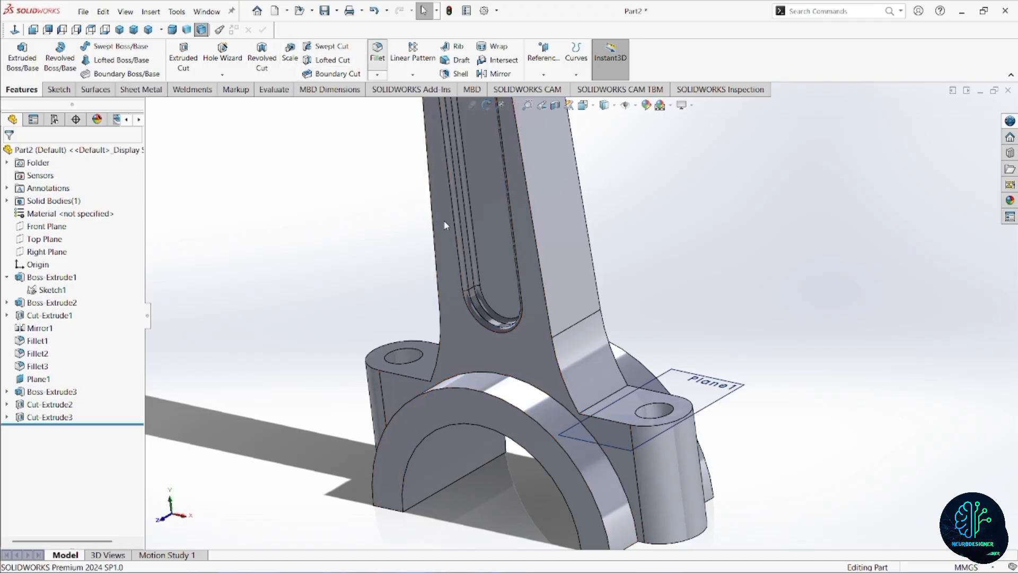
{"action": "left_click", "coordinate": [561, 408]}
{"action": "middle_click_drag", "start_coordinate": [561, 408], "coordinate": [607, 349]}
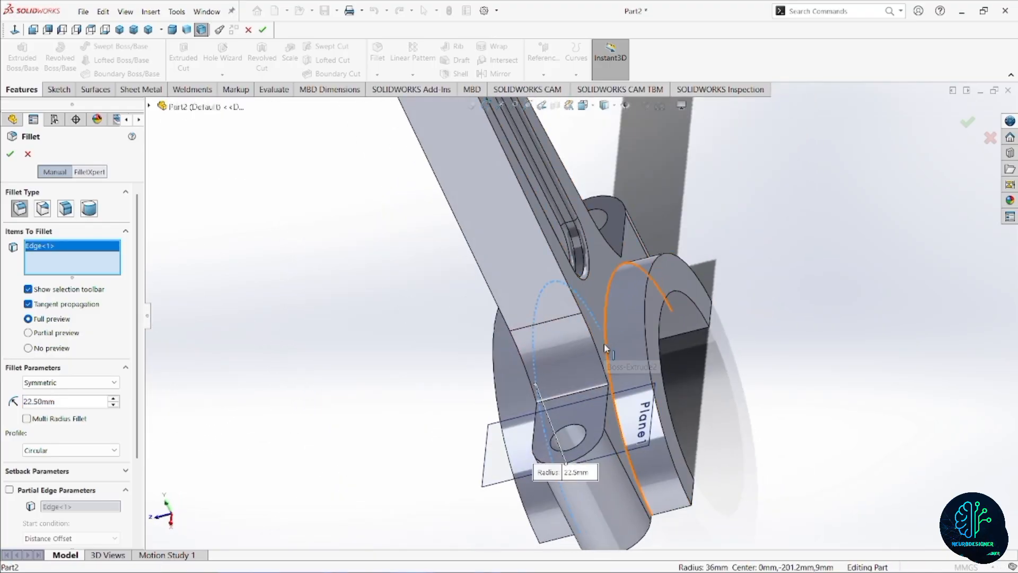
{"action": "left_click", "coordinate": [605, 344]}
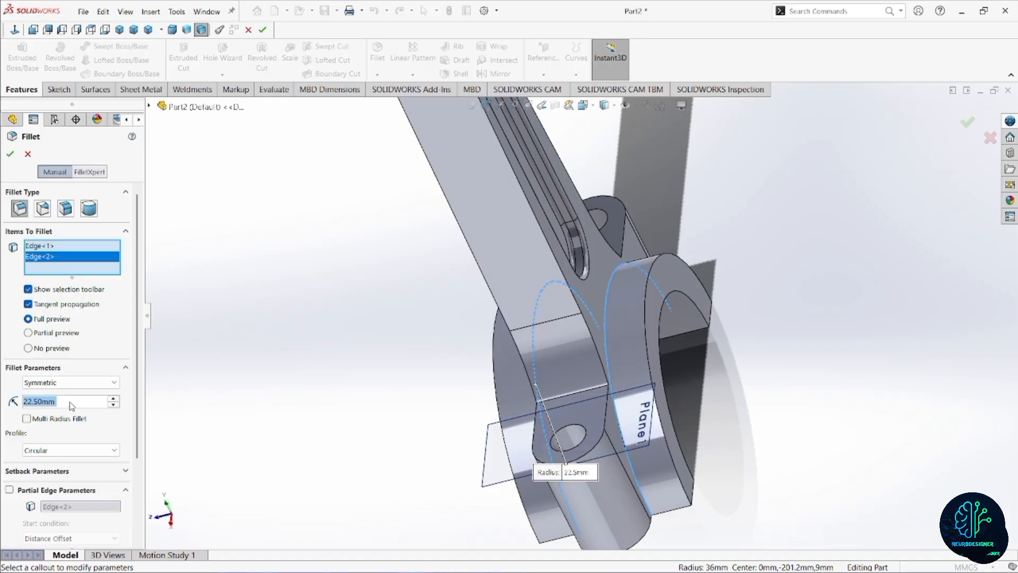
{"action": "type", "text": "3"}
{"action": "key", "text": "Return"}
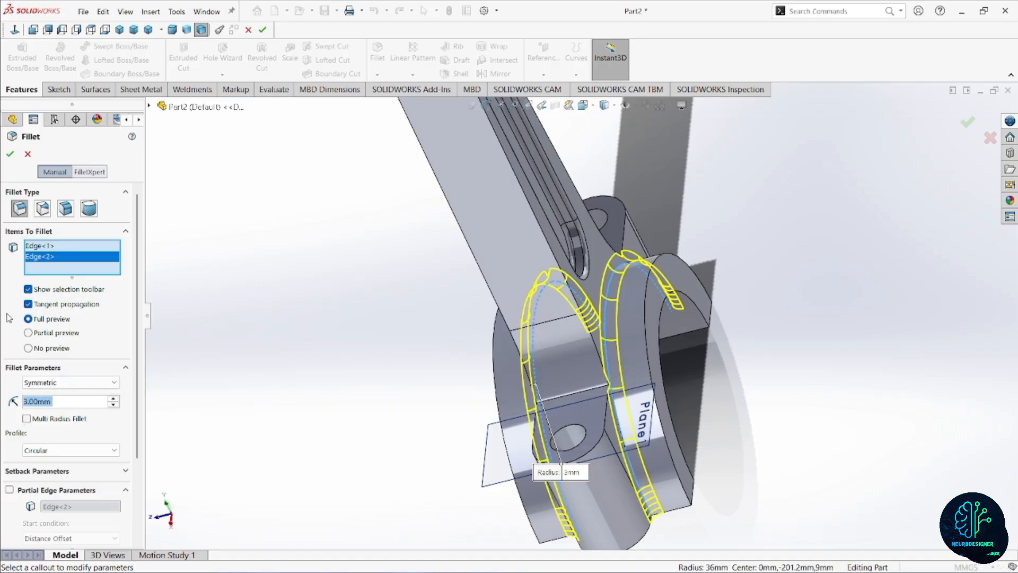
{"action": "left_click", "coordinate": [10, 156]}
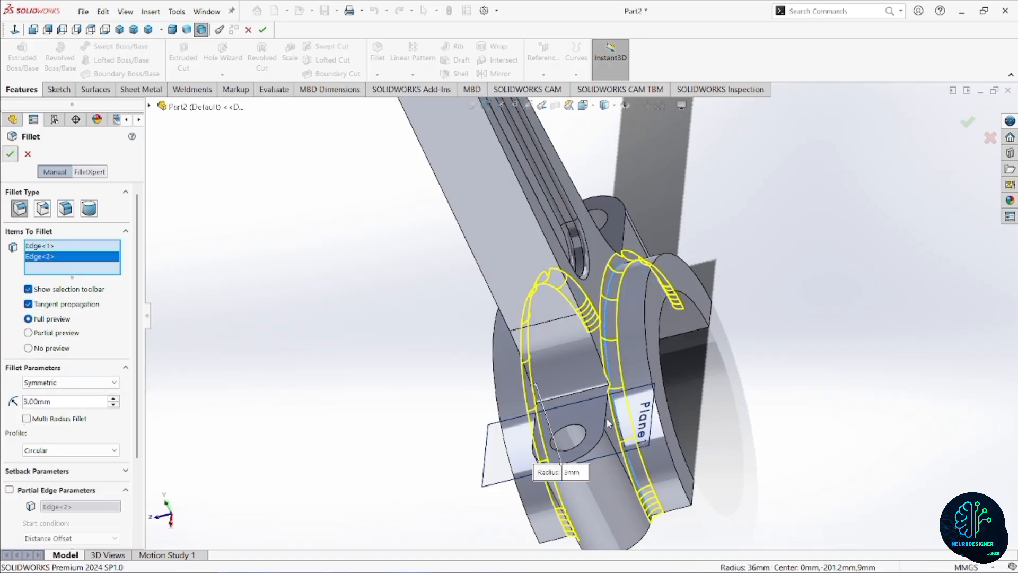
Show the whole part in a dimetric view and hide Plane1.
{"action": "middle_click_drag", "start_coordinate": [614, 441], "coordinate": [626, 399]}
{"action": "left_click", "coordinate": [173, 29]}
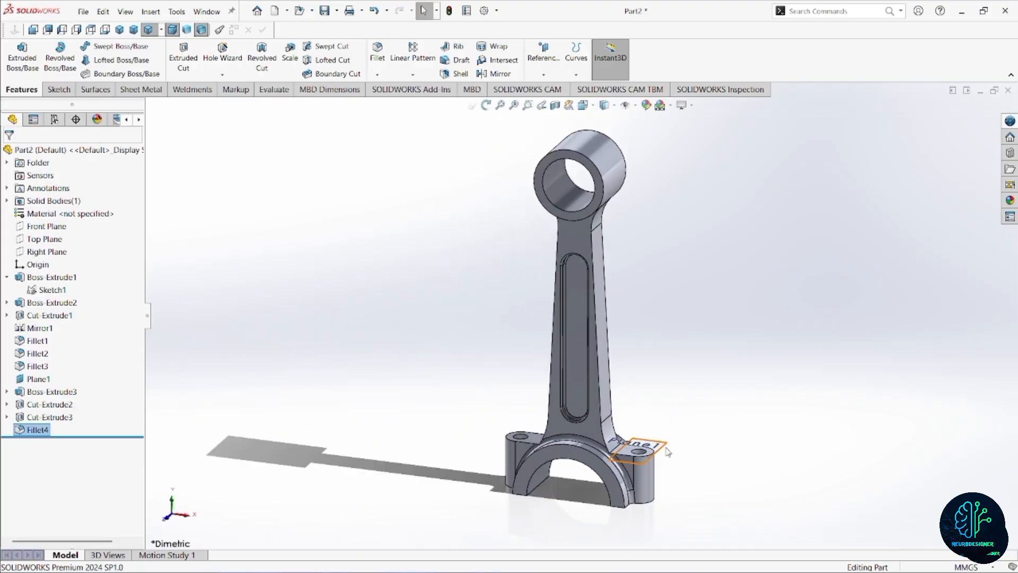
{"action": "left_click", "coordinate": [666, 449]}
{"action": "left_click", "coordinate": [720, 413]}
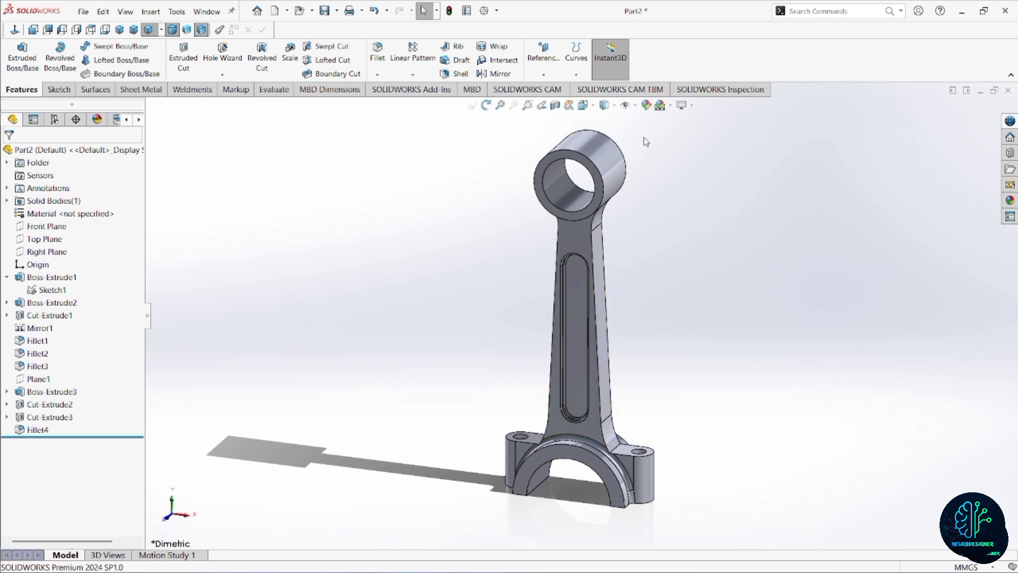
Compare the gold metal appearances and apply polished gold to the whole connecting rod.
{"action": "left_click", "coordinate": [106, 154]}
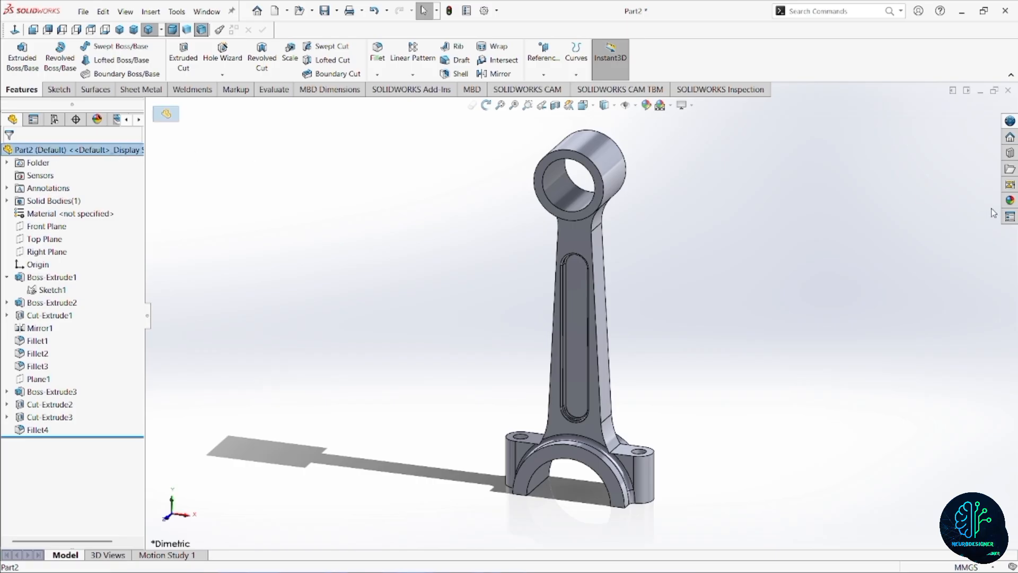
{"action": "left_click", "coordinate": [646, 106]}
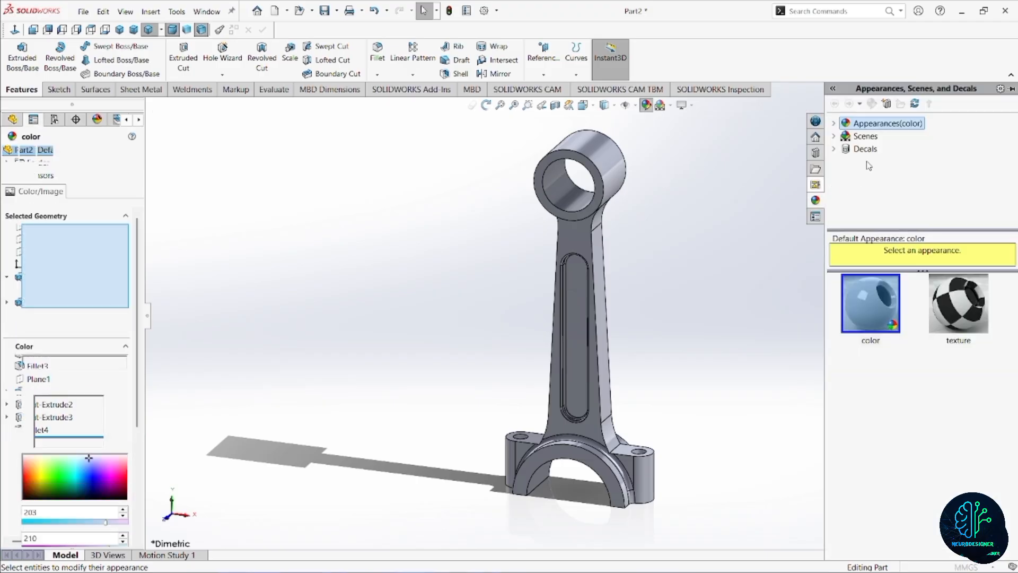
{"action": "left_click", "coordinate": [834, 124]}
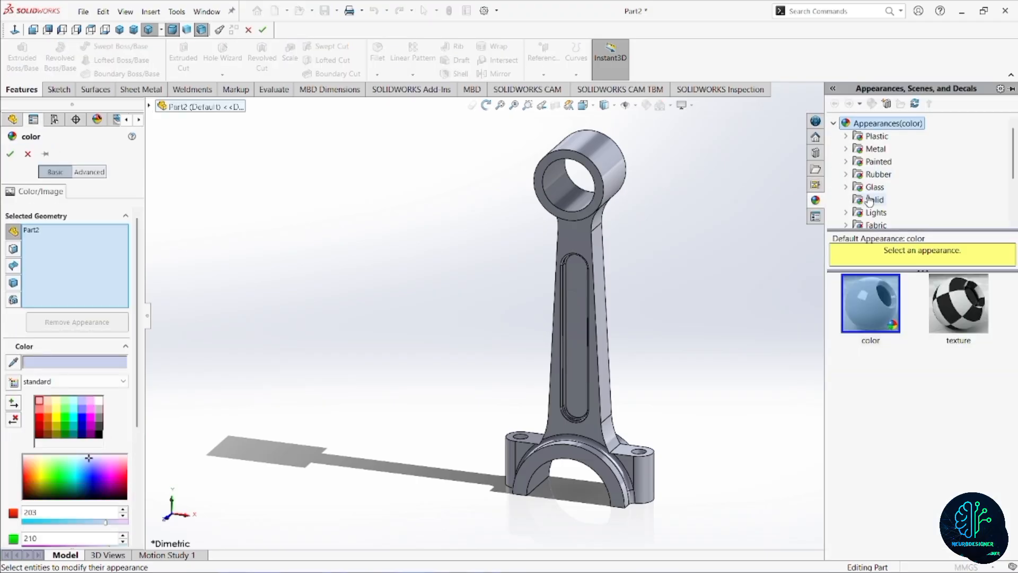
{"action": "double_click", "coordinate": [874, 149]}
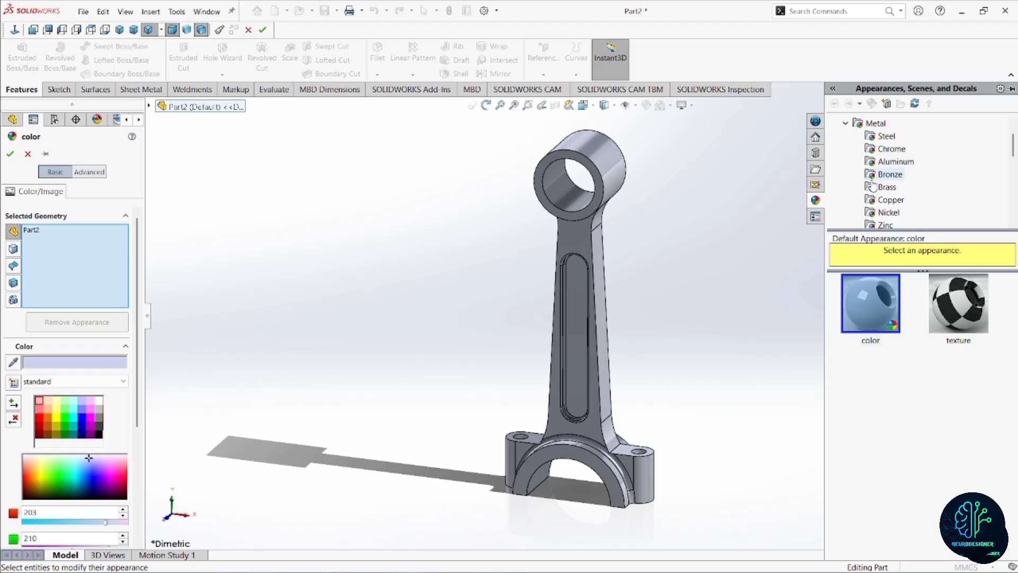
{"action": "scroll", "coordinate": [891, 217], "scroll_direction": "down", "scroll_amount": 1}
{"action": "scroll", "coordinate": [891, 217], "scroll_direction": "down", "scroll_amount": 1}
{"action": "left_click", "coordinate": [885, 214]}
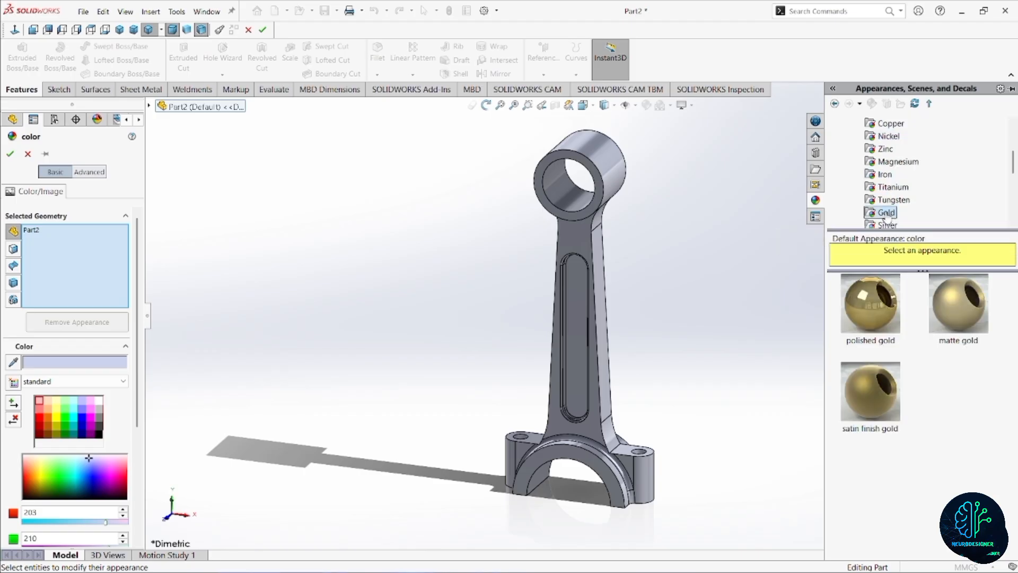
{"action": "left_click", "coordinate": [880, 320]}
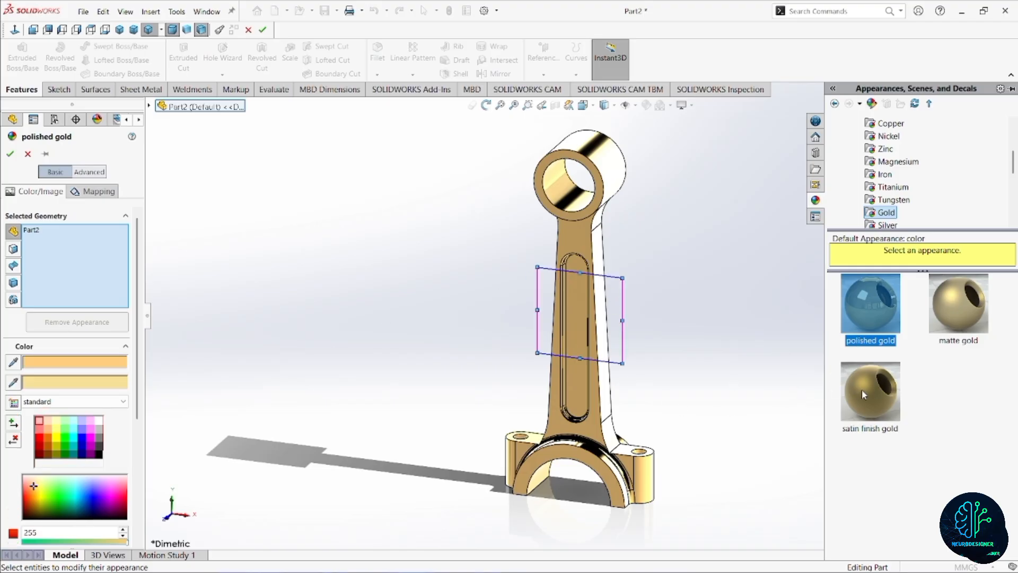
{"action": "left_click", "coordinate": [889, 407]}
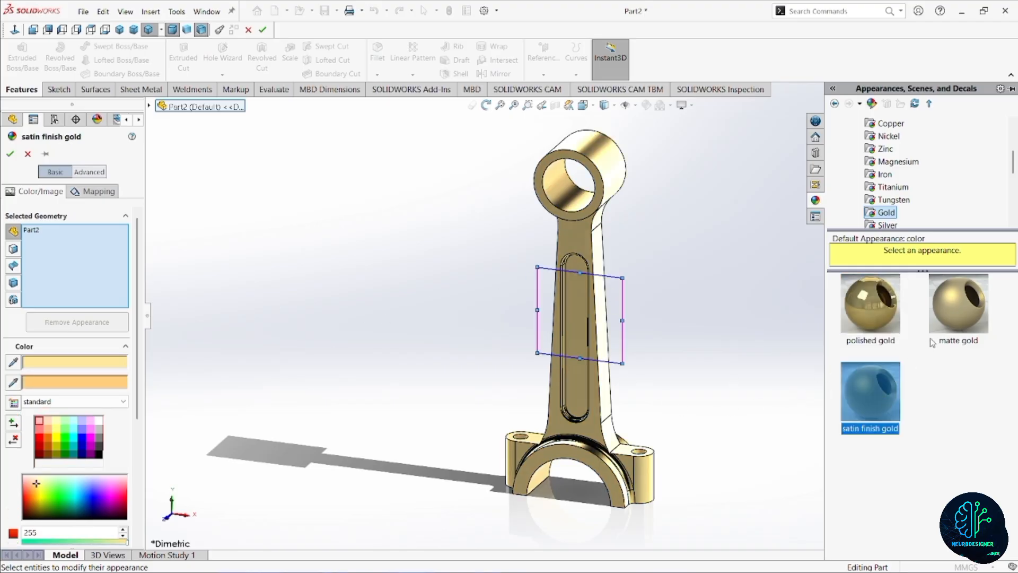
{"action": "left_click", "coordinate": [942, 326]}
{"action": "left_click", "coordinate": [894, 325]}
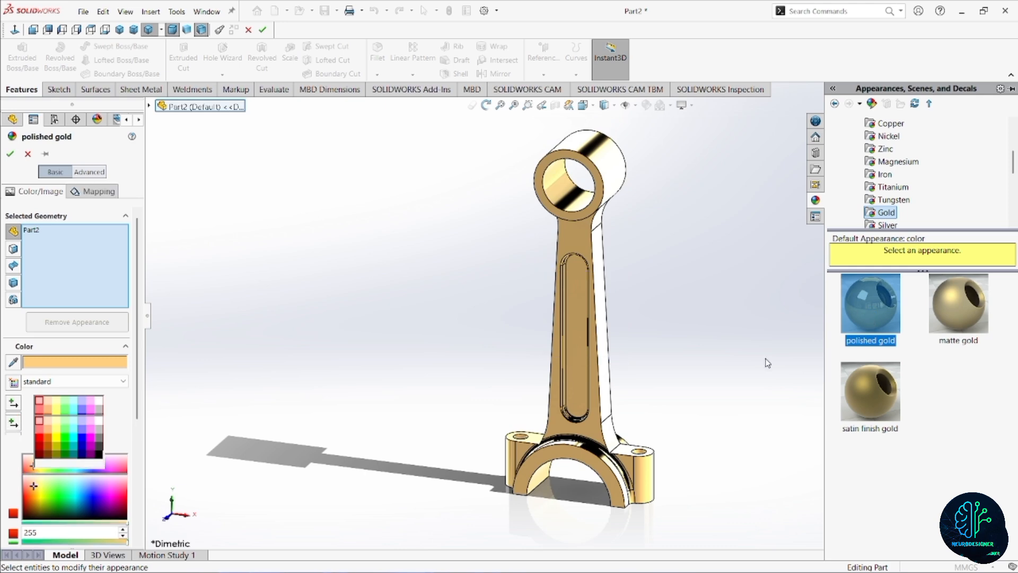
{"action": "left_click", "coordinate": [10, 156]}
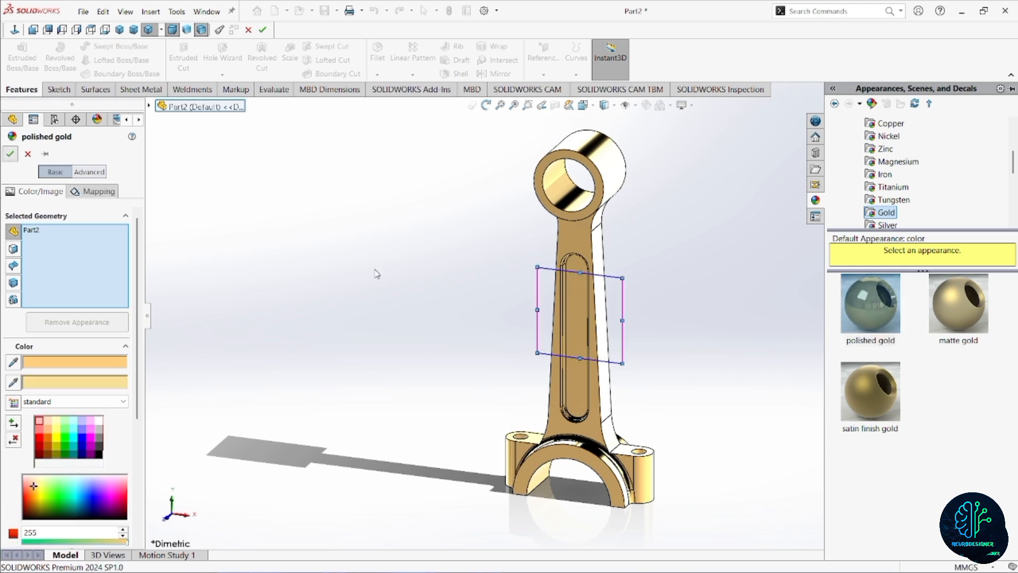
Examine the finished connecting rod's small end, shank and big end from several angles.
{"action": "scroll", "coordinate": [606, 438], "scroll_direction": "down", "scroll_amount": 2}
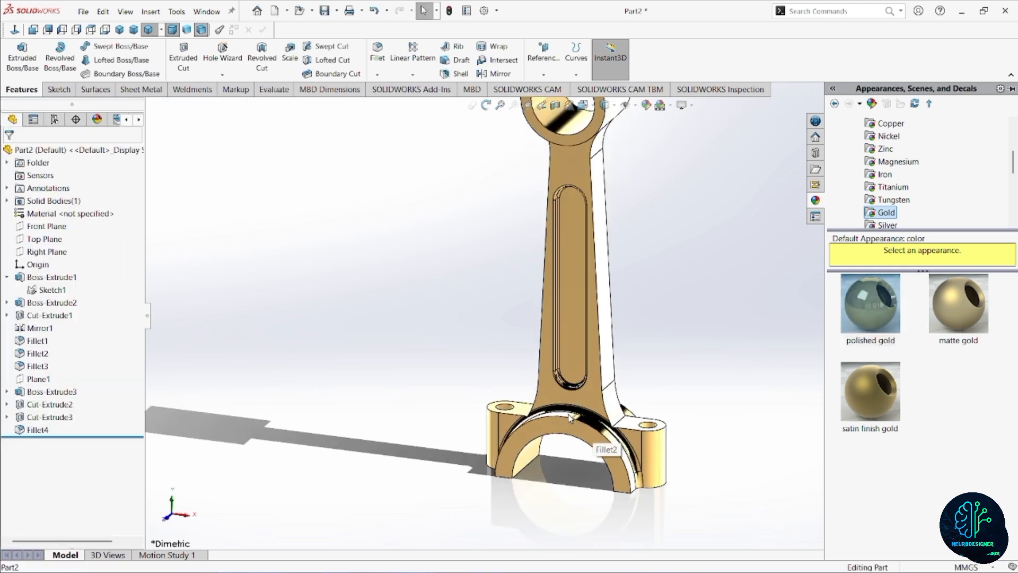
{"action": "middle_click_drag", "start_coordinate": [604, 445], "coordinate": [574, 402]}
{"action": "scroll", "coordinate": [587, 368], "scroll_direction": "up", "scroll_amount": 3}
{"action": "scroll", "coordinate": [576, 274], "scroll_direction": "down", "scroll_amount": 3}
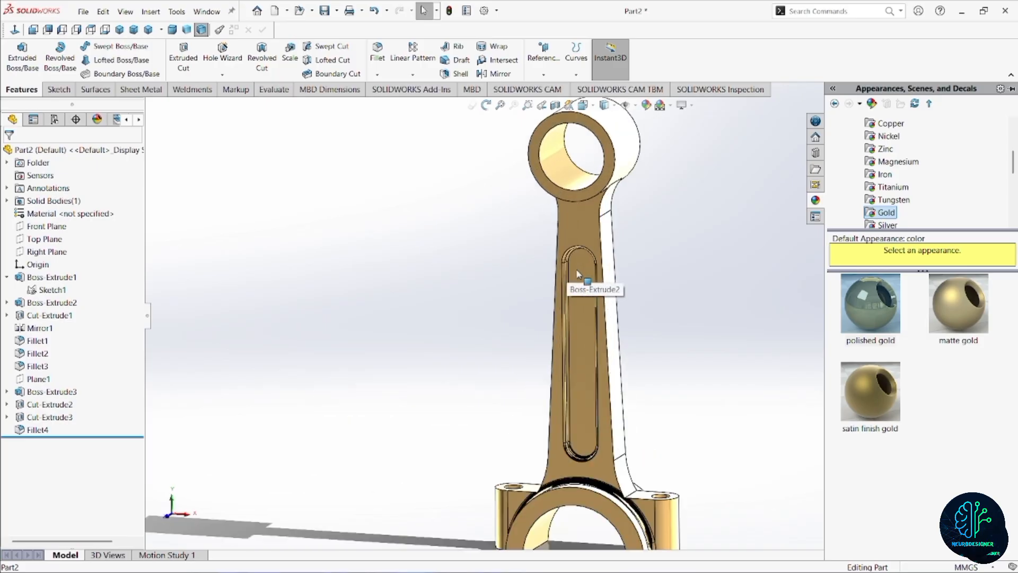
{"action": "left_click", "coordinate": [668, 277]}
{"action": "scroll", "coordinate": [608, 295], "scroll_direction": "up", "scroll_amount": 2}
{"action": "scroll", "coordinate": [602, 297], "scroll_direction": "down", "scroll_amount": 1}
{"action": "middle_click_drag", "start_coordinate": [603, 296], "coordinate": [496, 289]}
{"action": "middle_click_drag", "start_coordinate": [624, 282], "coordinate": [695, 260]}
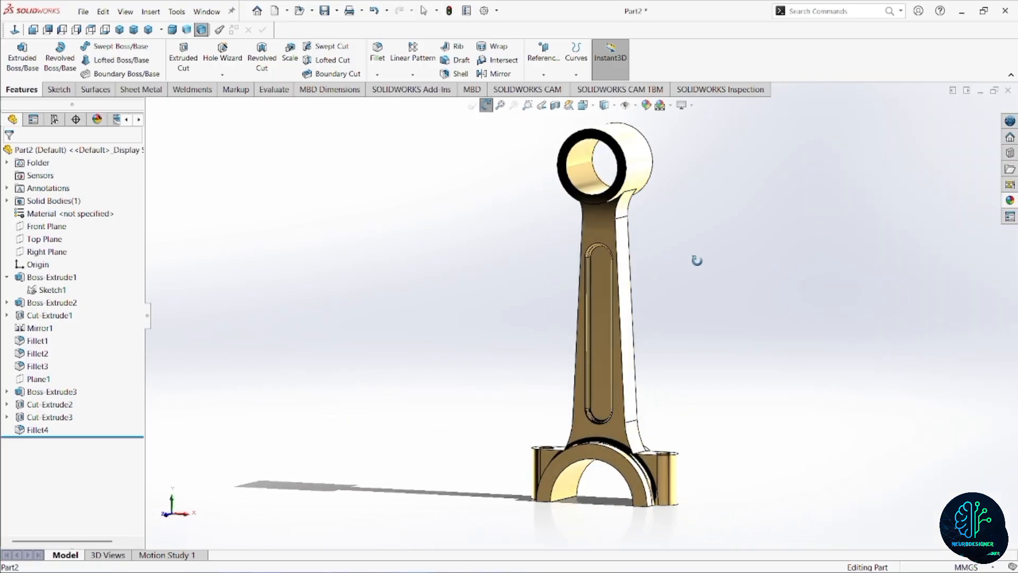
{"action": "left_click", "coordinate": [148, 29]}
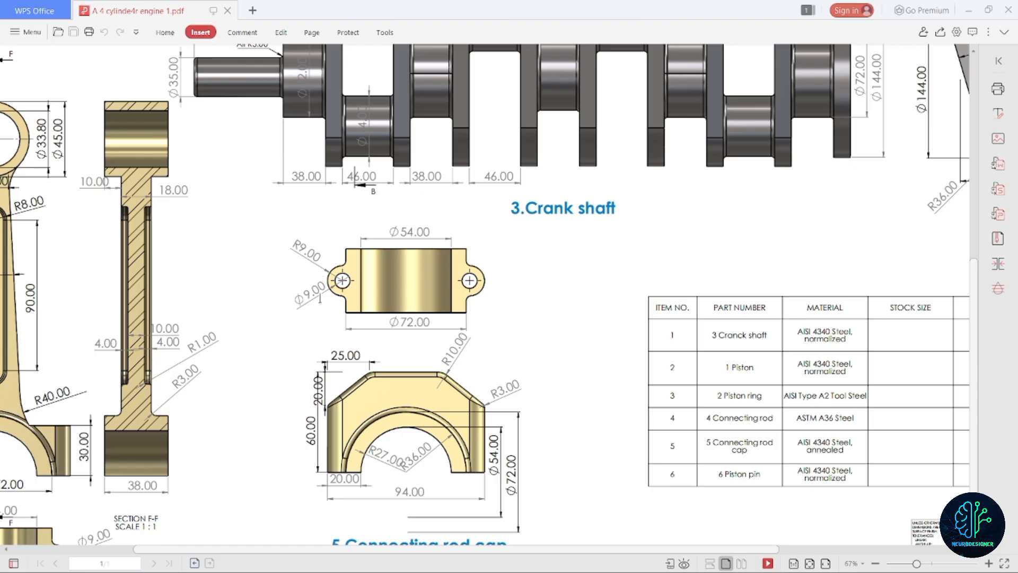
Switch from the PDF drawing to SOLIDWORKS and create a new part for the connecting rod cap.
{"action": "left_click", "coordinate": [966, 10]}
{"action": "left_click", "coordinate": [105, 12]}
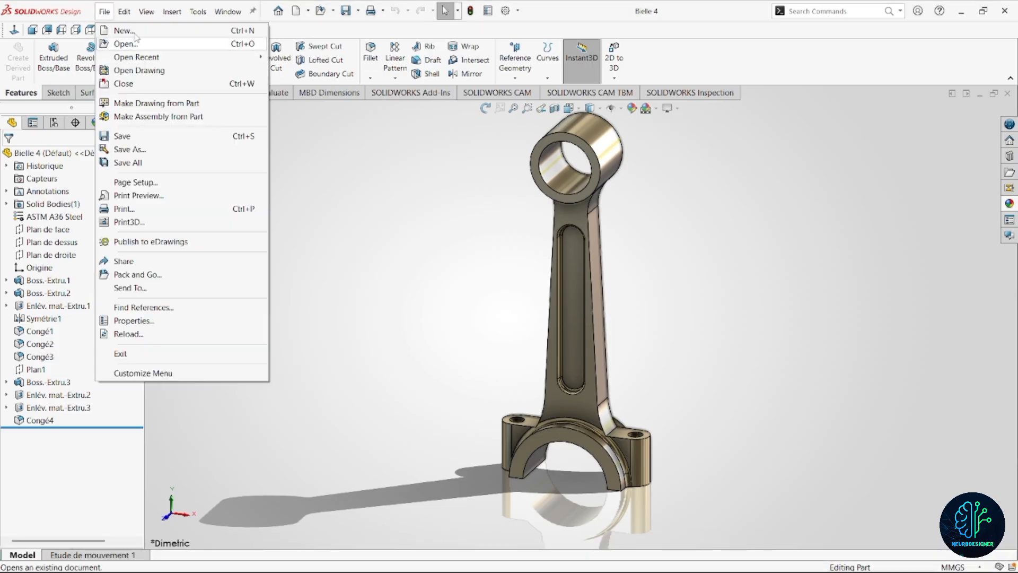
{"action": "left_click", "coordinate": [132, 31]}
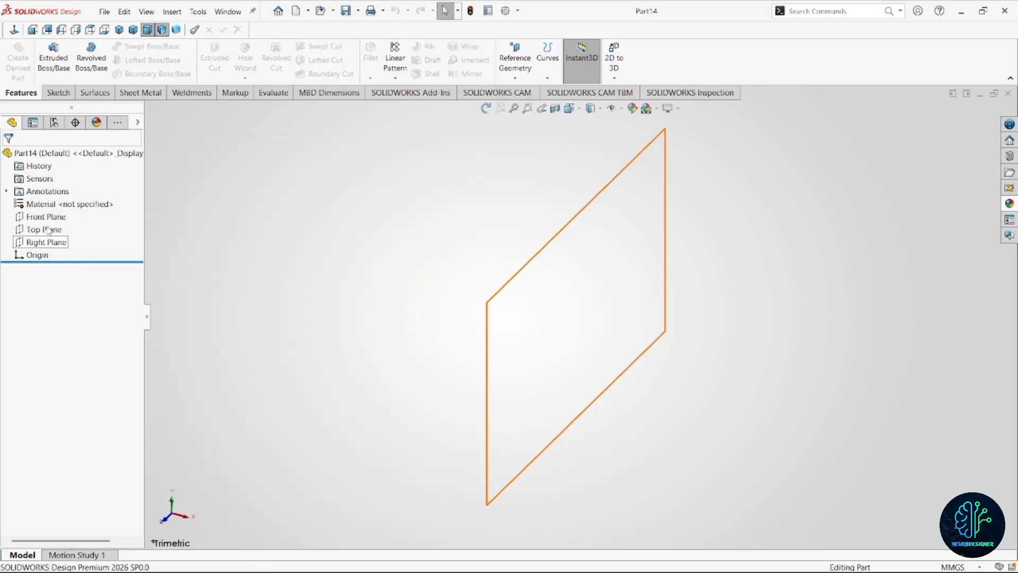
On the Front Plane, sketch two concentric circles centred on the origin, the outer one about 128 mm in diameter.
{"action": "left_click", "coordinate": [46, 216]}
{"action": "left_click", "coordinate": [95, 214]}
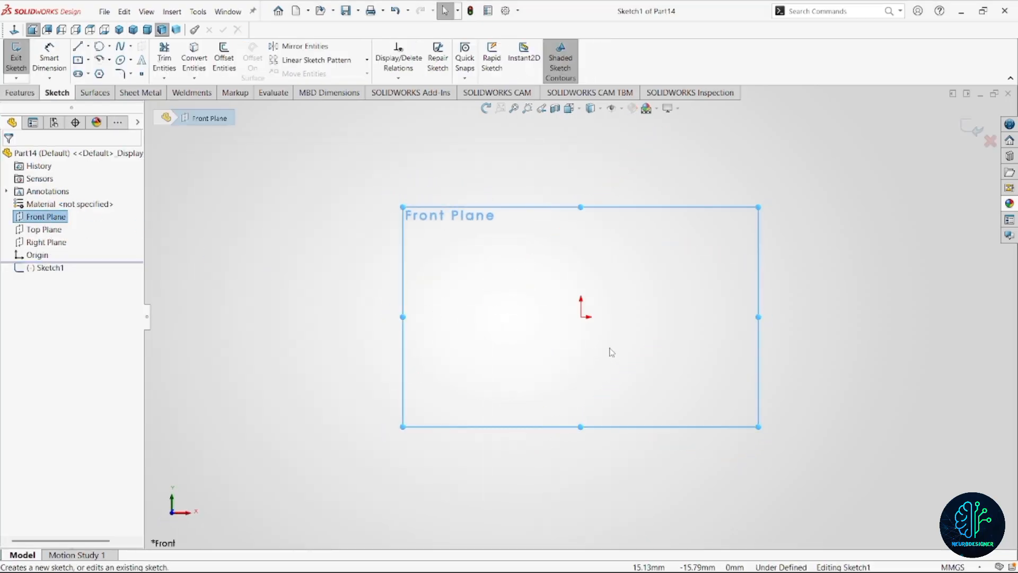
{"action": "mouse_move", "coordinate": [564, 313]}
{"action": "right_mouse_down"}
{"action": "mouse_move", "coordinate": [586, 317]}
{"action": "mouse_move", "coordinate": [577, 323]}
{"action": "right_mouse_up"}
{"action": "left_click", "coordinate": [581, 317]}
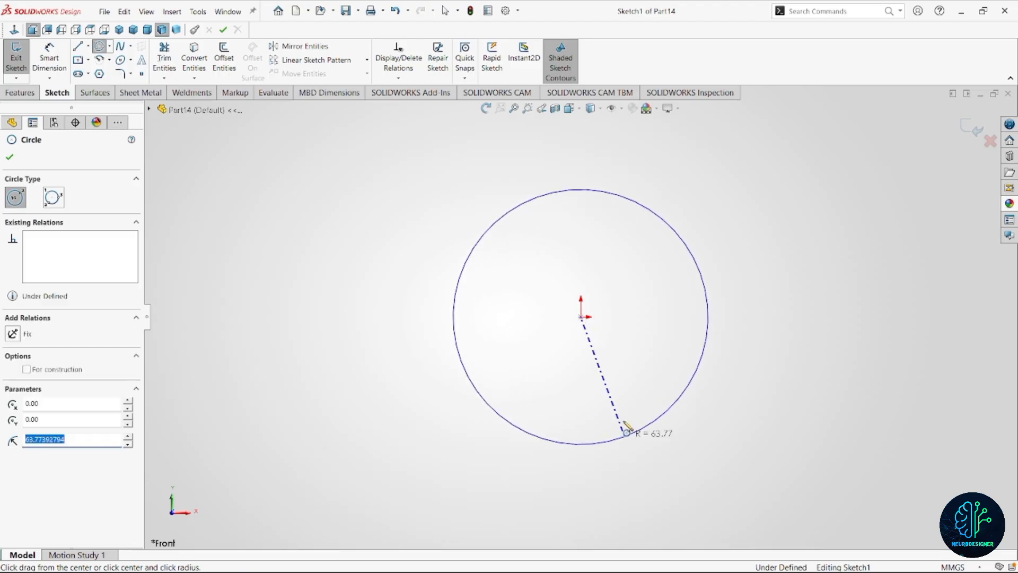
{"action": "left_click", "coordinate": [626, 434]}
{"action": "left_click", "coordinate": [581, 316]}
{"action": "left_click", "coordinate": [632, 396]}
Dimension the outer circle's diameter at 72 mm.
{"action": "right_click_drag", "start_coordinate": [758, 347], "coordinate": [749, 300]}
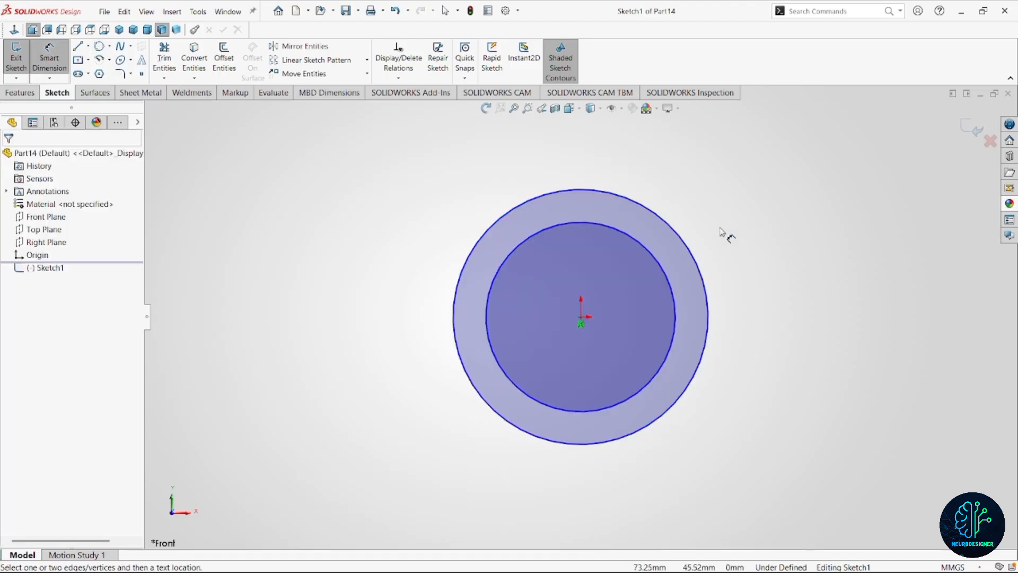
{"action": "left_click", "coordinate": [689, 249]}
{"action": "left_click", "coordinate": [773, 265]}
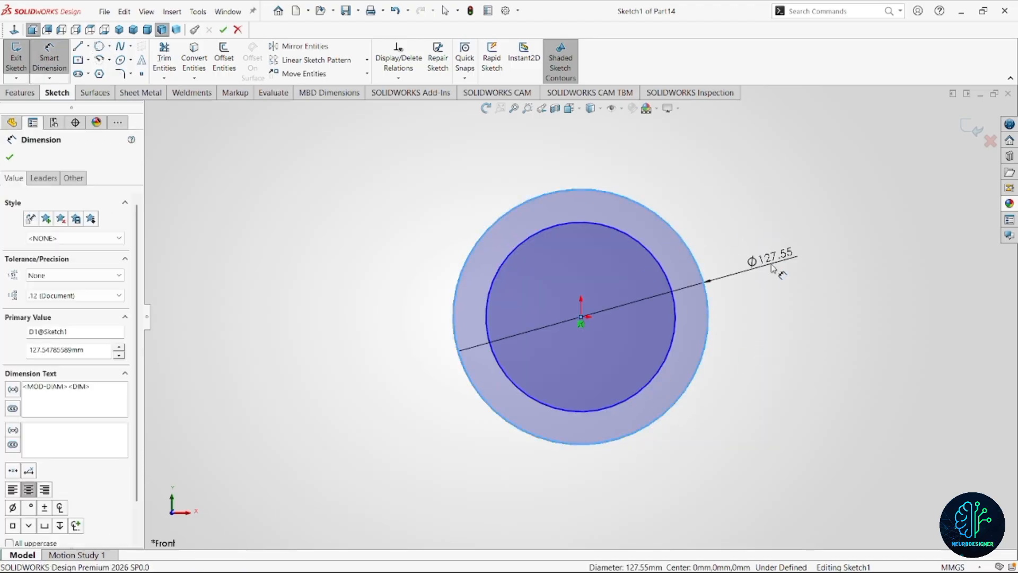
{"action": "type", "text": "72"}
{"action": "key", "text": "Return"}
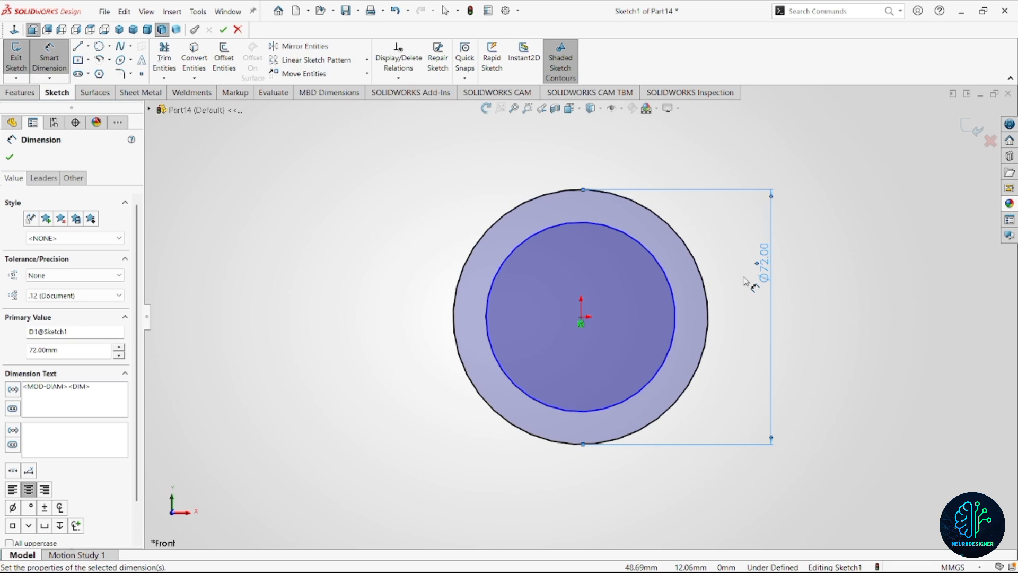
Dimension the inner circle's diameter and set it to 54 mm.
{"action": "left_click", "coordinate": [674, 313]}
{"action": "left_click", "coordinate": [410, 320]}
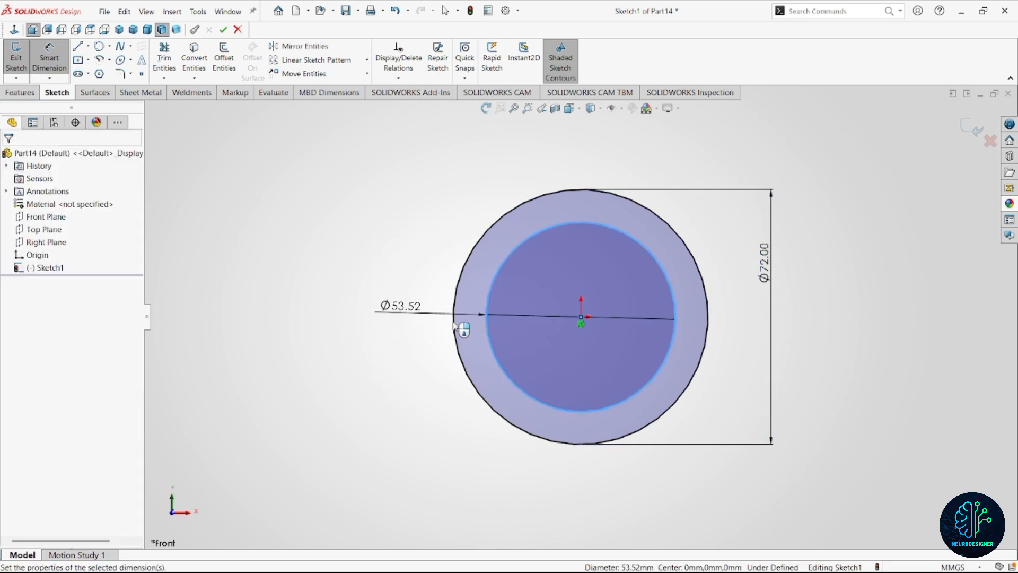
{"action": "type", "text": "36"}
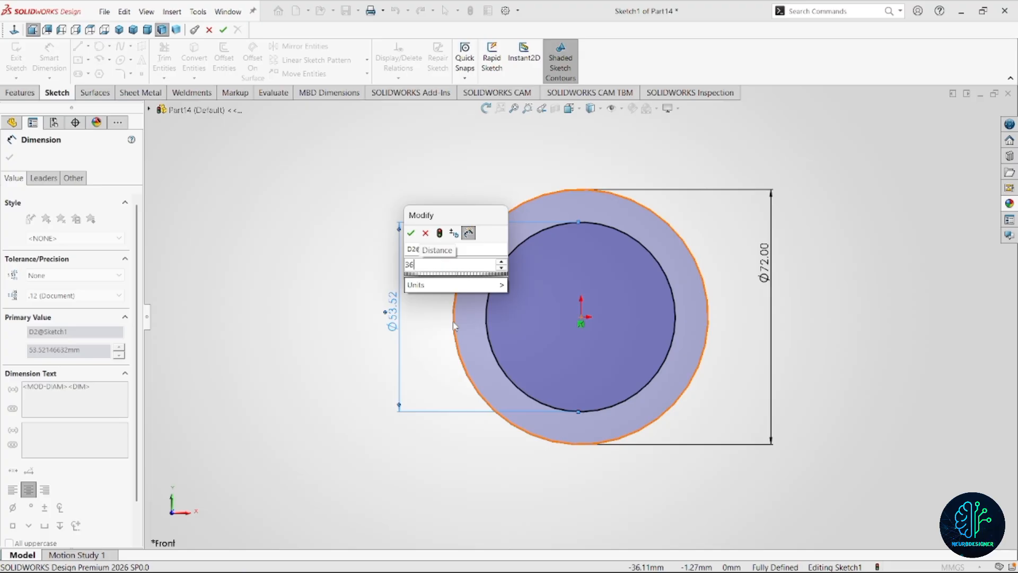
{"action": "key", "text": "Return"}
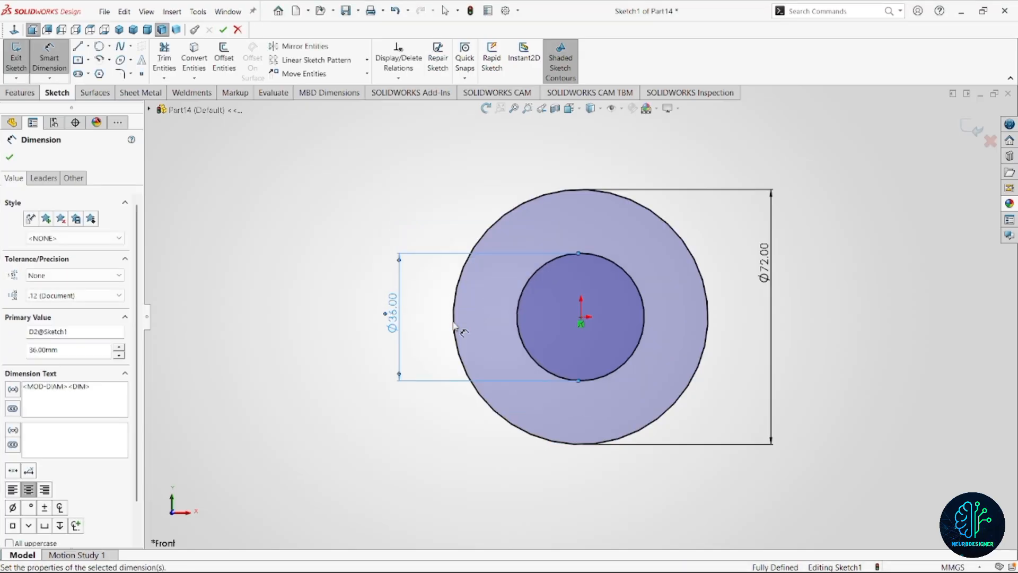
{"action": "double_click", "coordinate": [402, 322]}
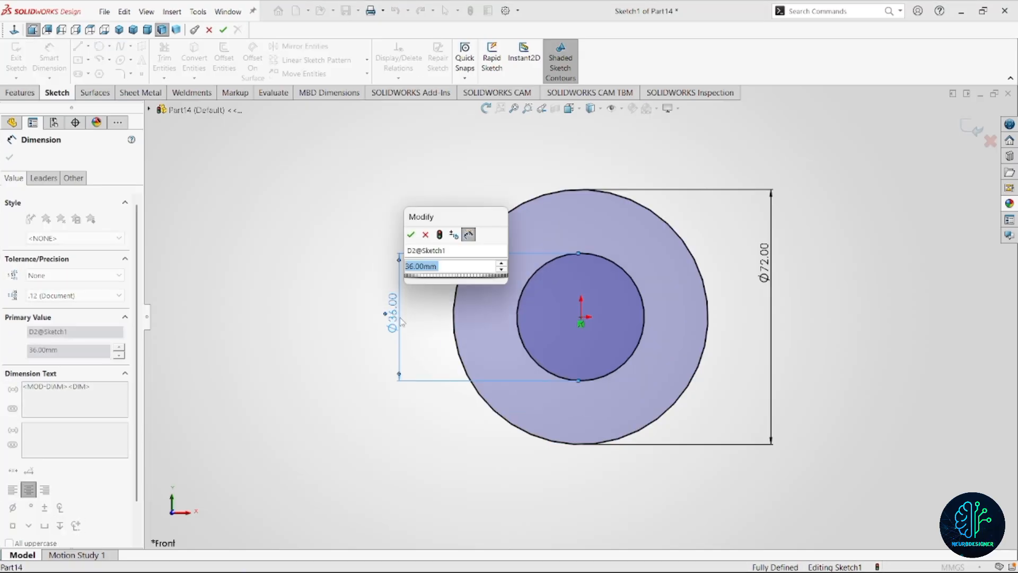
{"action": "type", "text": "54"}
{"action": "key", "text": "Return"}
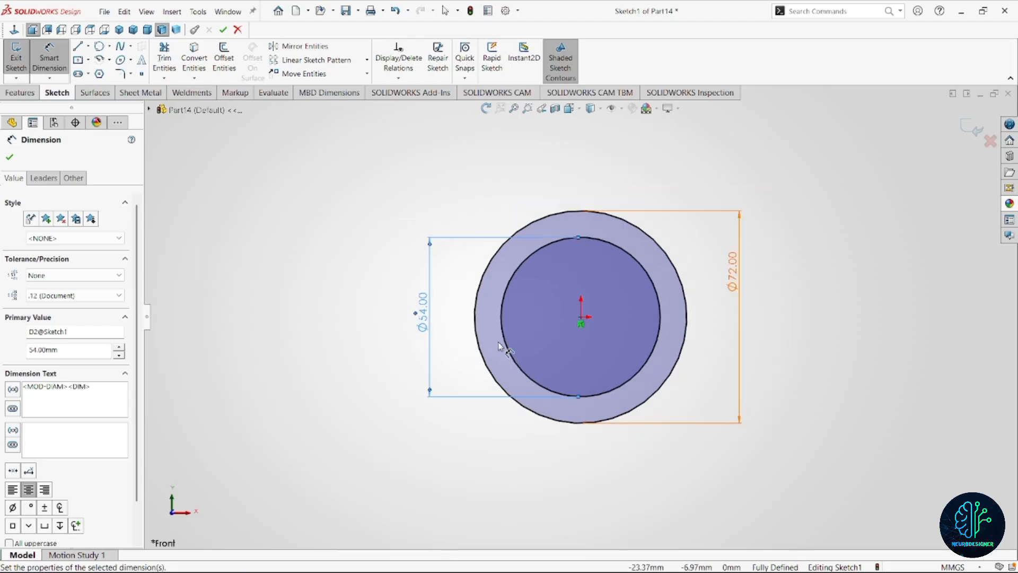
Draw a horizontal line through the origin spanning the full width of the outer circle.
{"action": "key", "text": "l"}
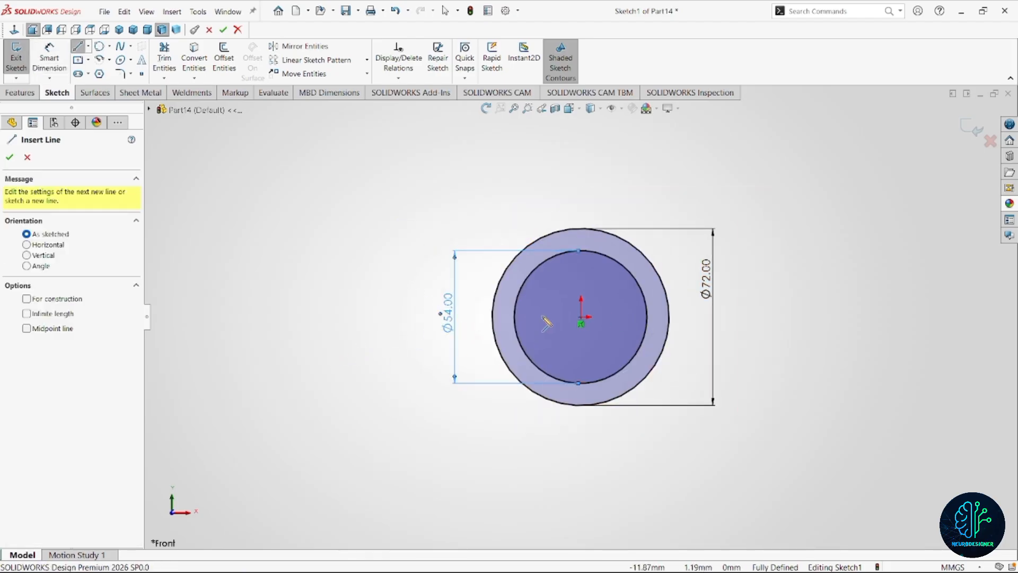
{"action": "left_click", "coordinate": [490, 317]}
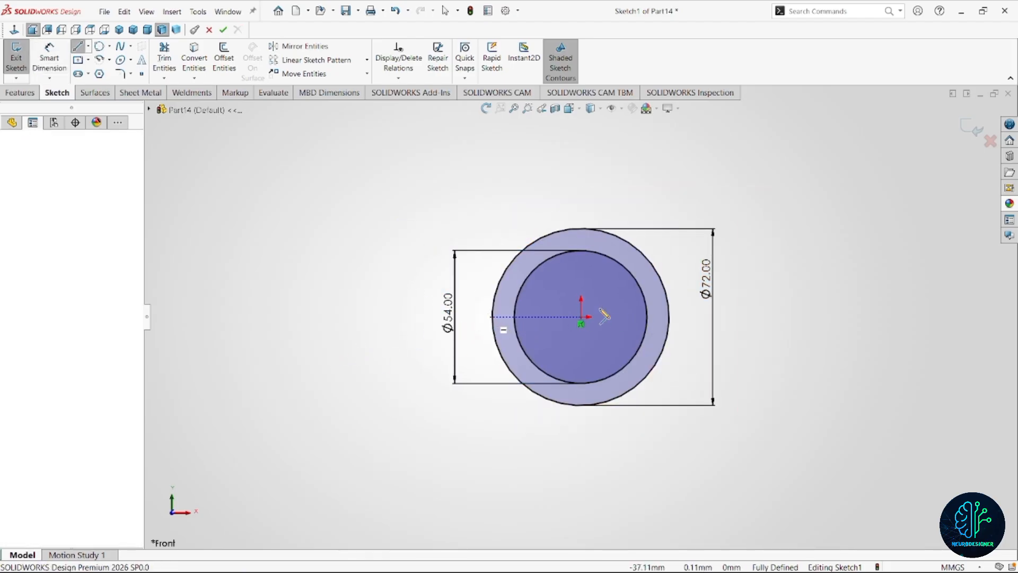
{"action": "left_click", "coordinate": [669, 317]}
{"action": "key", "text": "Escape"}
{"action": "key", "text": "Escape"}
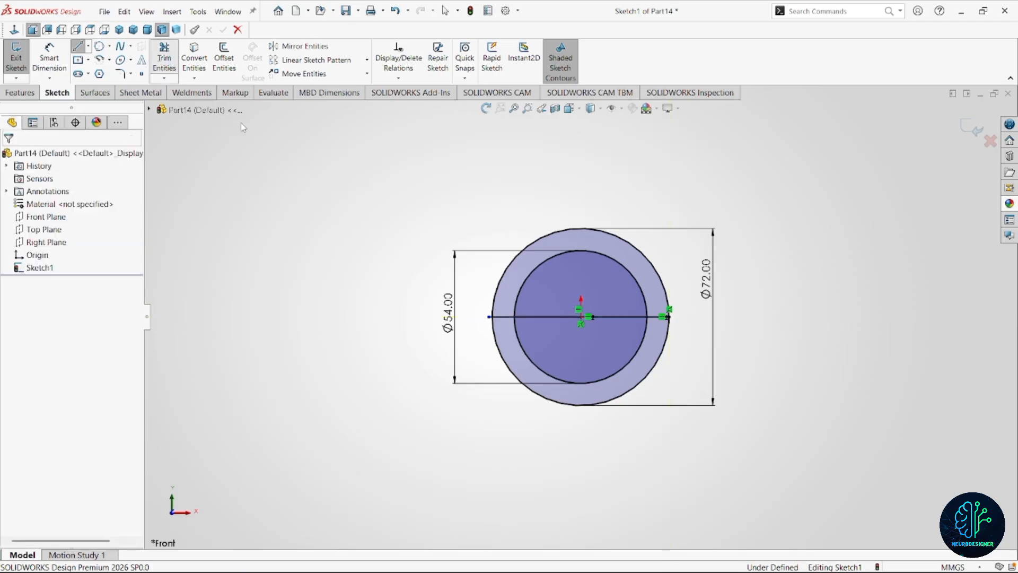
Trim away both circles' lower halves and the line inside the inner circle, leaving a closed half ring.
{"action": "key", "text": "t"}
{"action": "left_click_drag", "start_coordinate": [584, 427], "coordinate": [585, 362]}
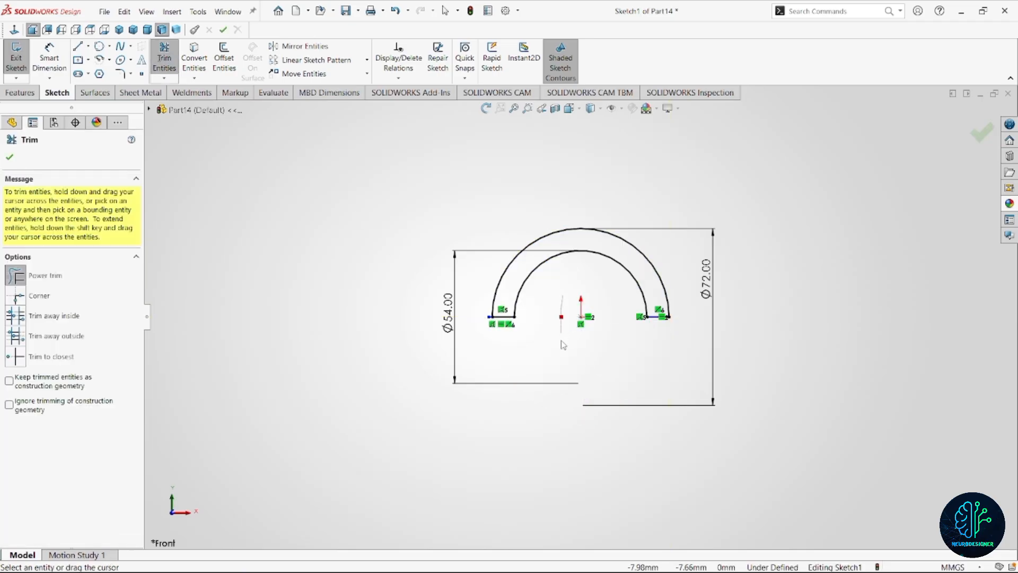
{"action": "scroll", "coordinate": [635, 306], "scroll_direction": "down", "scroll_amount": 2}
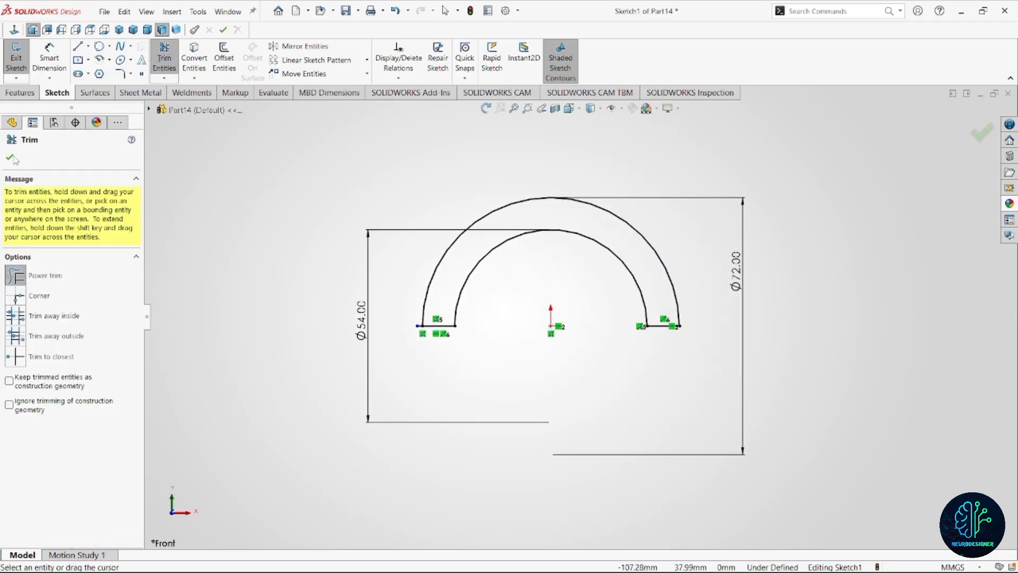
Extrude the half-ring region 38 mm symmetrically about the sketch plane with the Mid Plane condition.
{"action": "left_click", "coordinate": [19, 92]}
{"action": "left_click", "coordinate": [54, 61]}
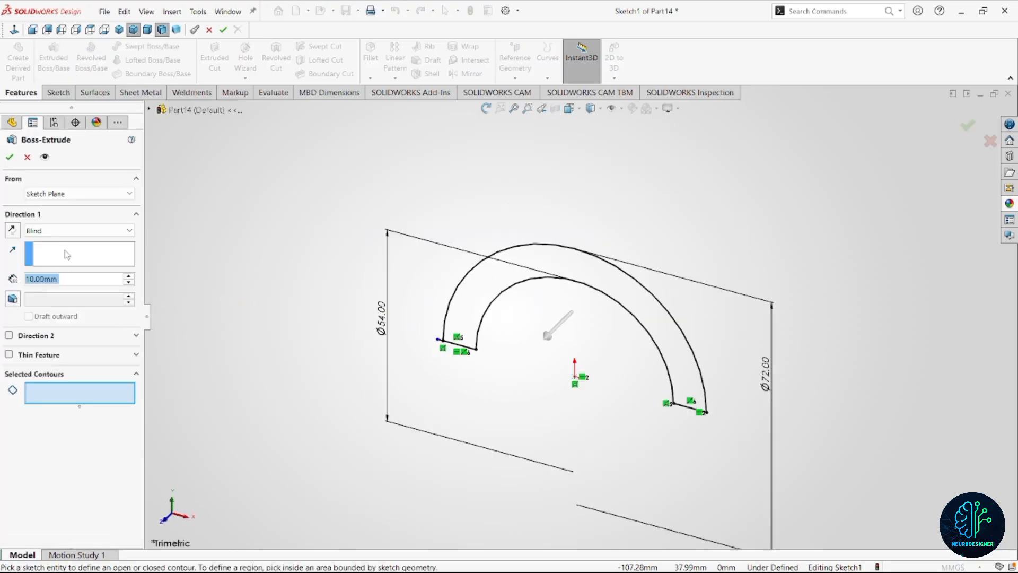
{"action": "left_click", "coordinate": [68, 231]}
{"action": "left_click", "coordinate": [75, 284]}
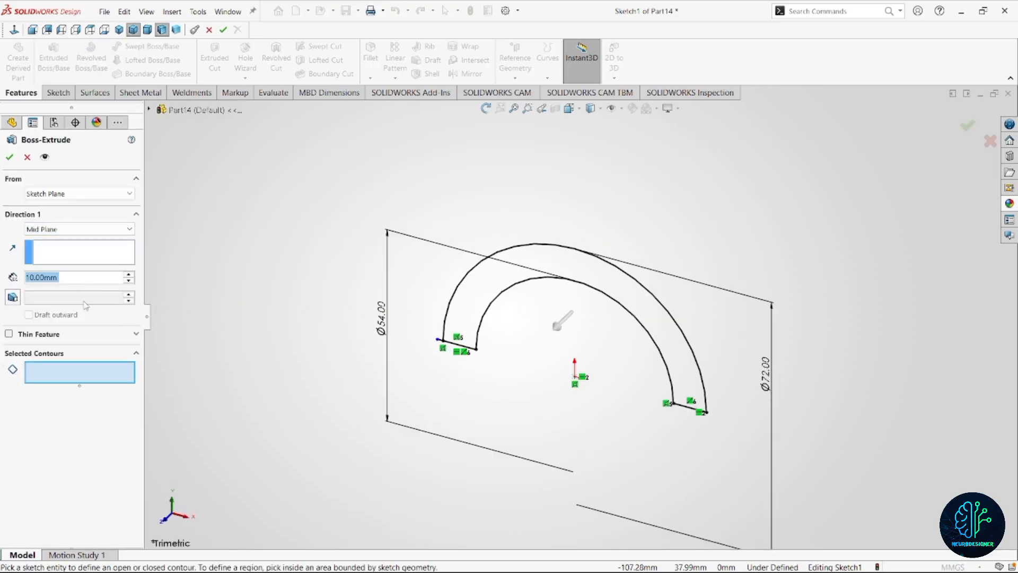
{"action": "left_click", "coordinate": [554, 270]}
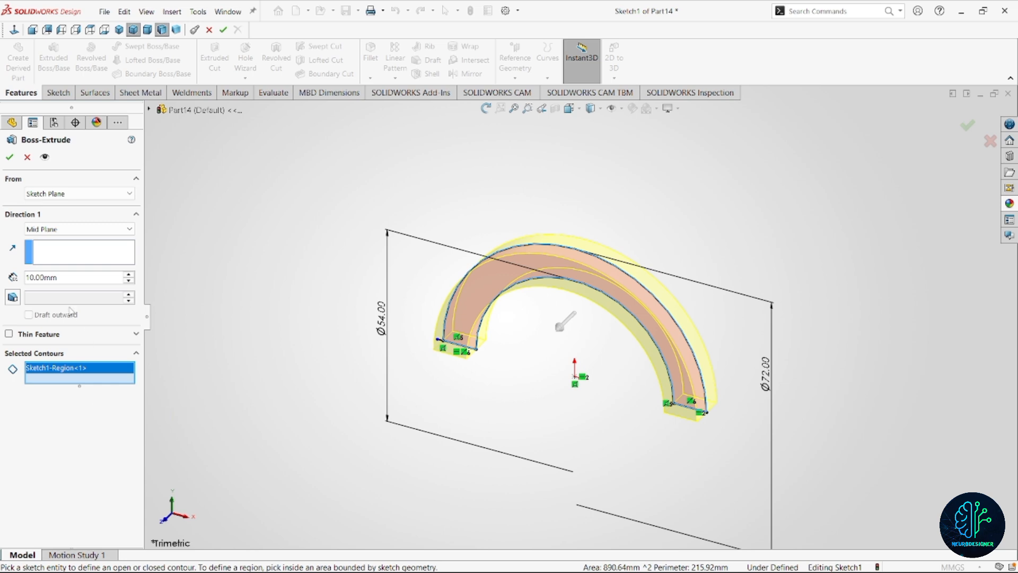
{"action": "type", "text": "38"}
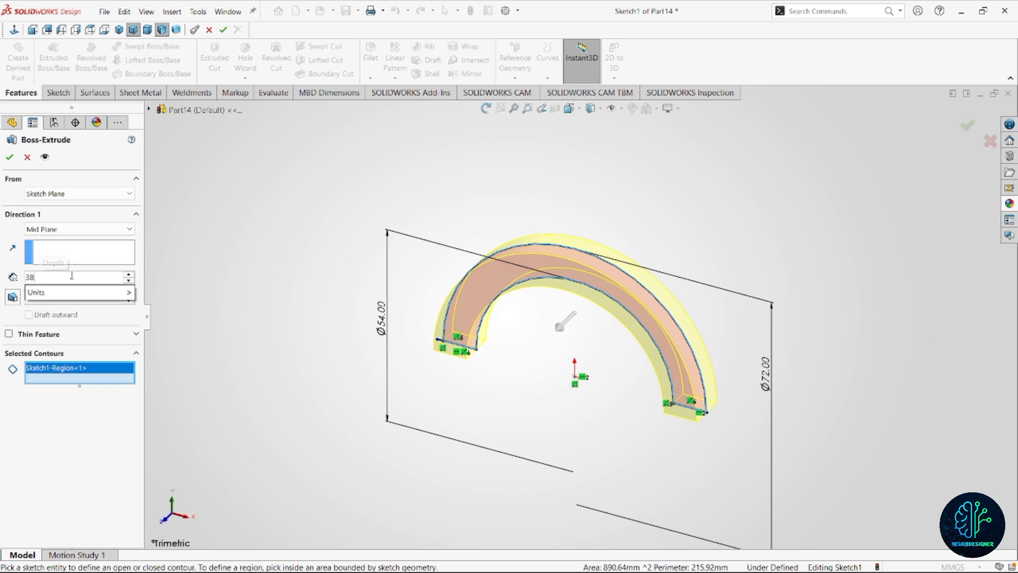
{"action": "key", "text": "Return"}
{"action": "left_click", "coordinate": [9, 157]}
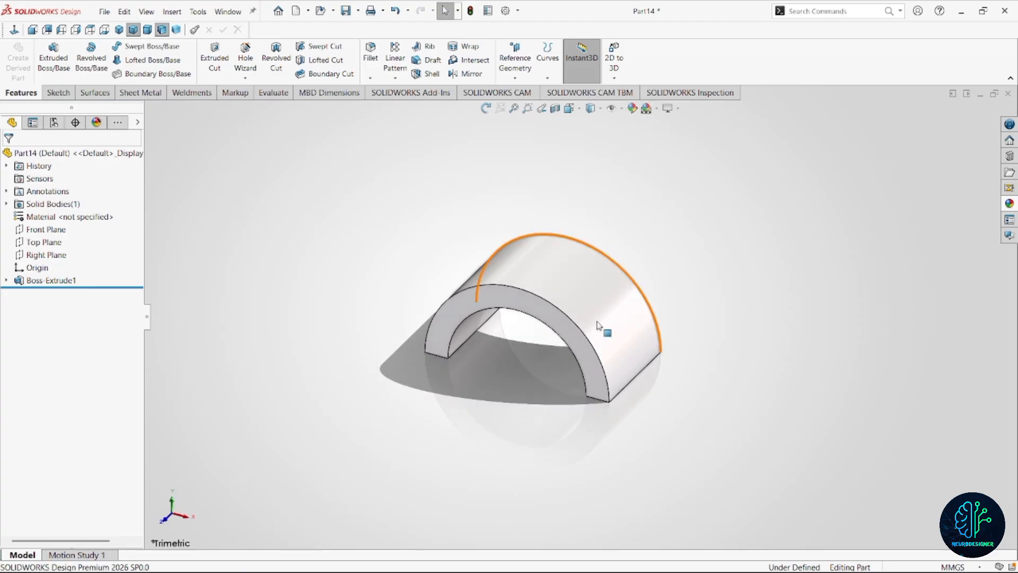
Create a reference plane offset 60 mm from one flat end face of the half ring, flipped to the arch's side.
{"action": "middle_click_drag", "start_coordinate": [602, 325], "coordinate": [612, 209]}
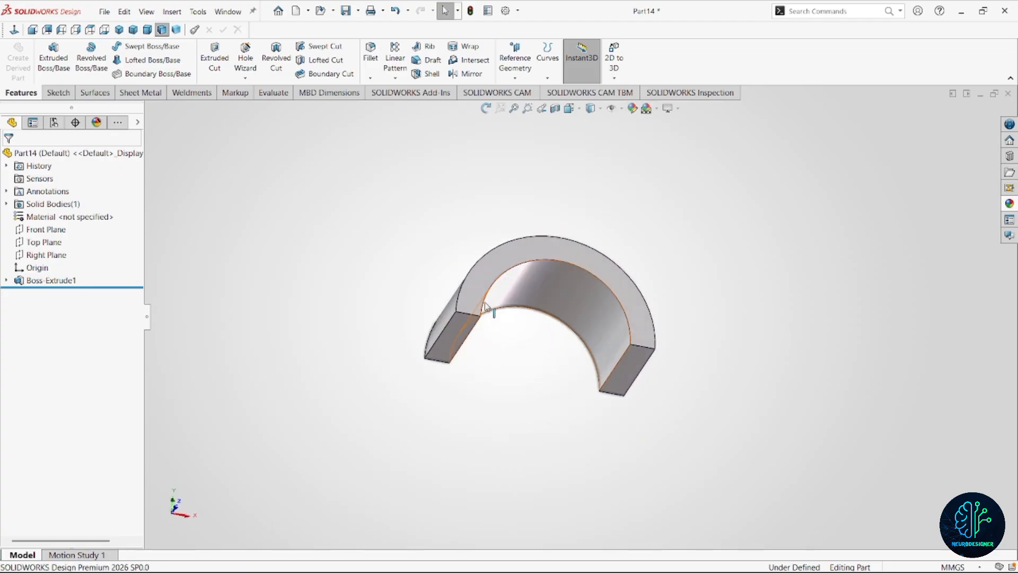
{"action": "left_click", "coordinate": [509, 73]}
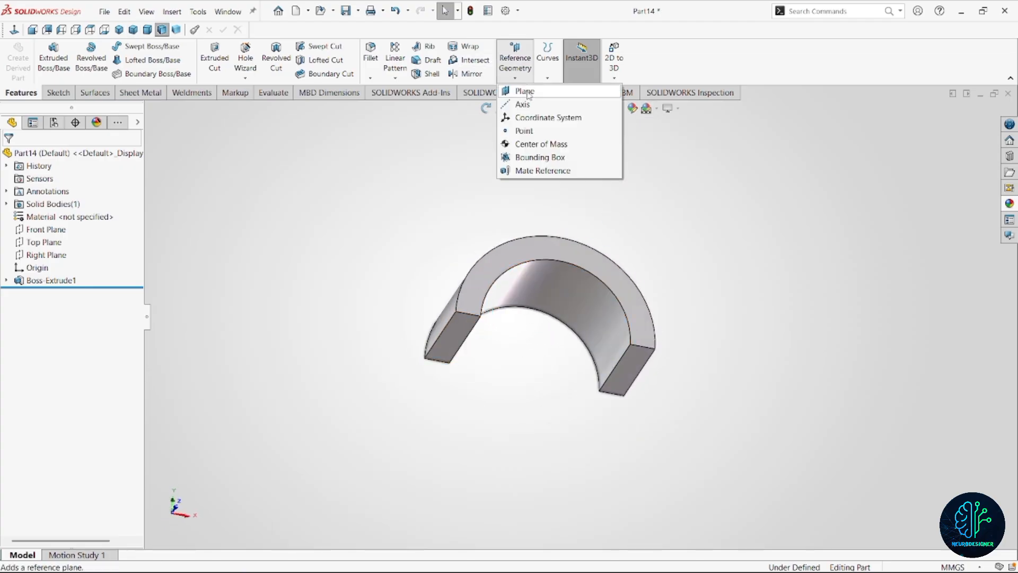
{"action": "left_click", "coordinate": [527, 91]}
{"action": "left_click", "coordinate": [461, 339]}
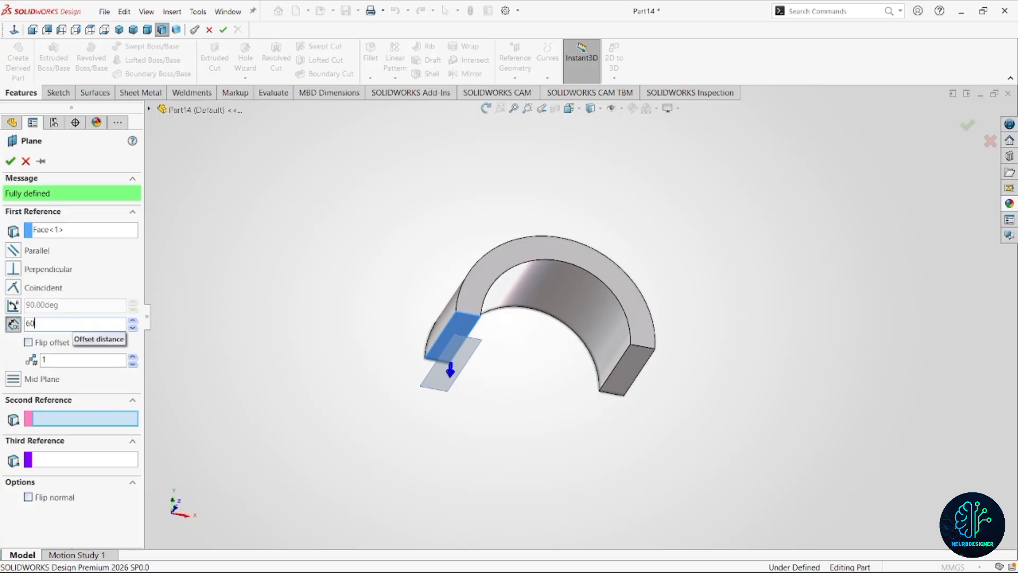
{"action": "key", "text": "Return"}
{"action": "left_click", "coordinate": [28, 342]}
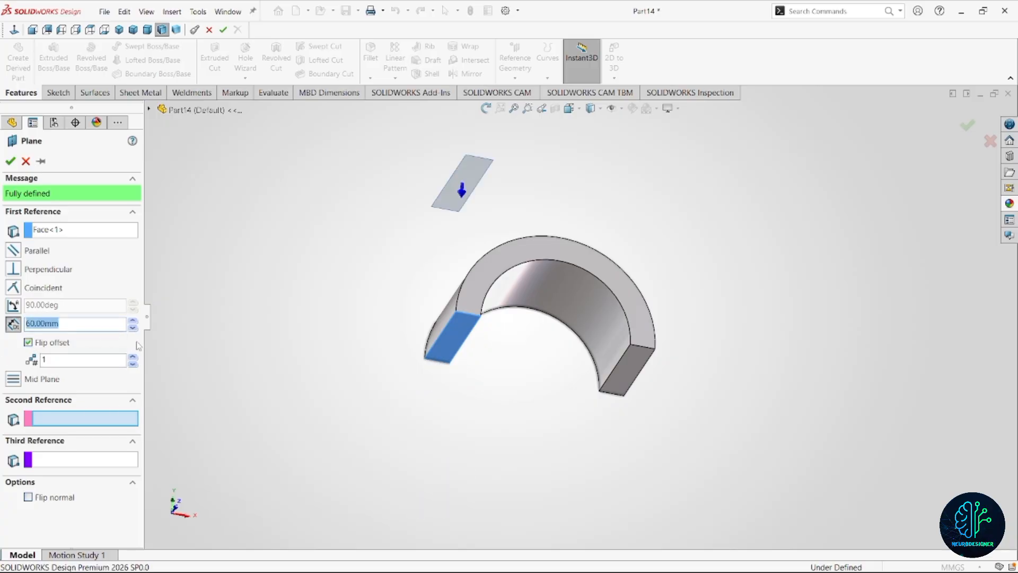
On the new offset plane, sketch a horizontal centerpoint straight slot at the origin, about 97 mm between arc centres and 16 mm wide.
{"action": "scroll", "coordinate": [350, 297], "scroll_direction": "up", "scroll_amount": 3}
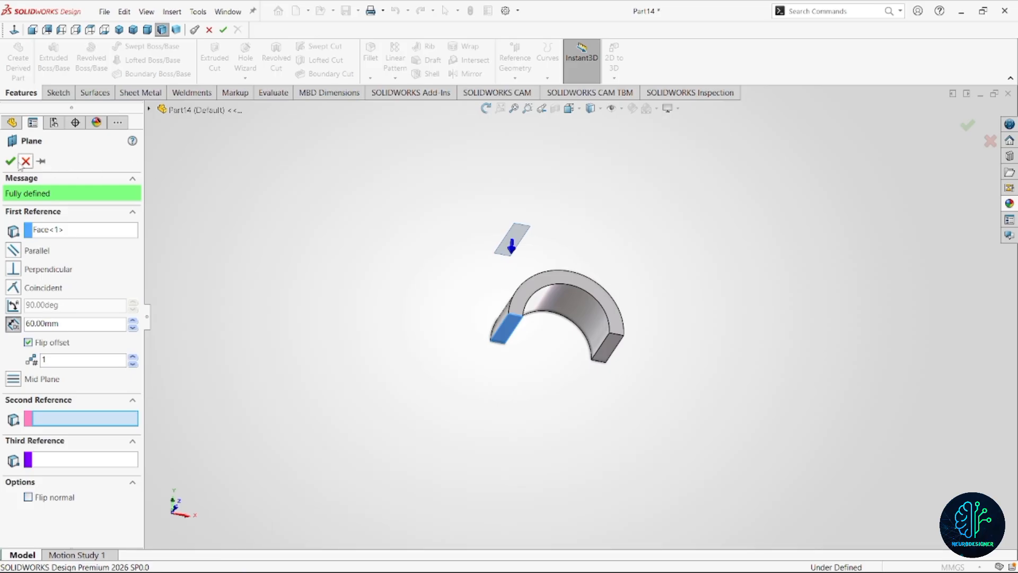
{"action": "left_click", "coordinate": [523, 233]}
{"action": "left_click", "coordinate": [570, 200]}
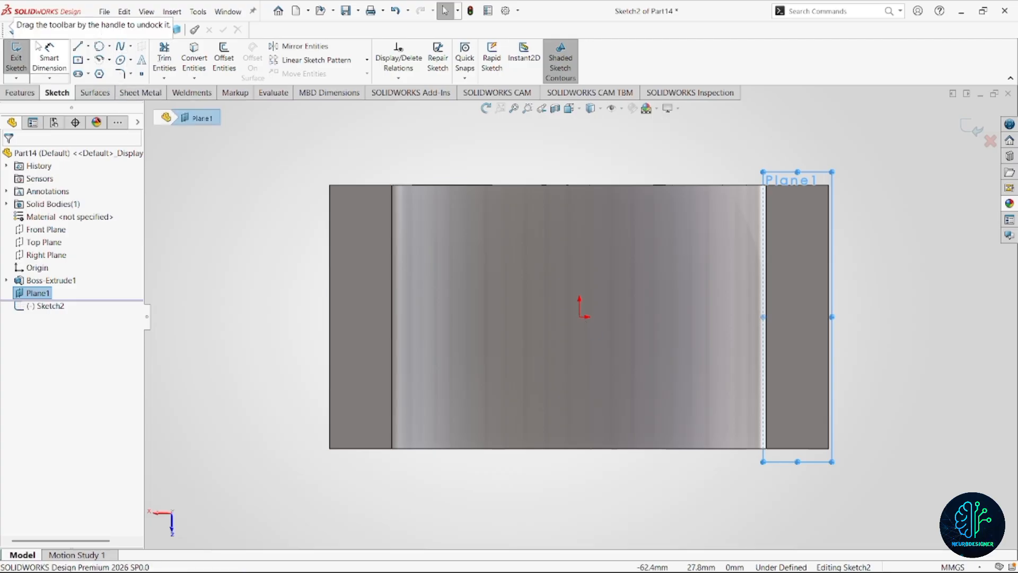
{"action": "left_click", "coordinate": [14, 31]}
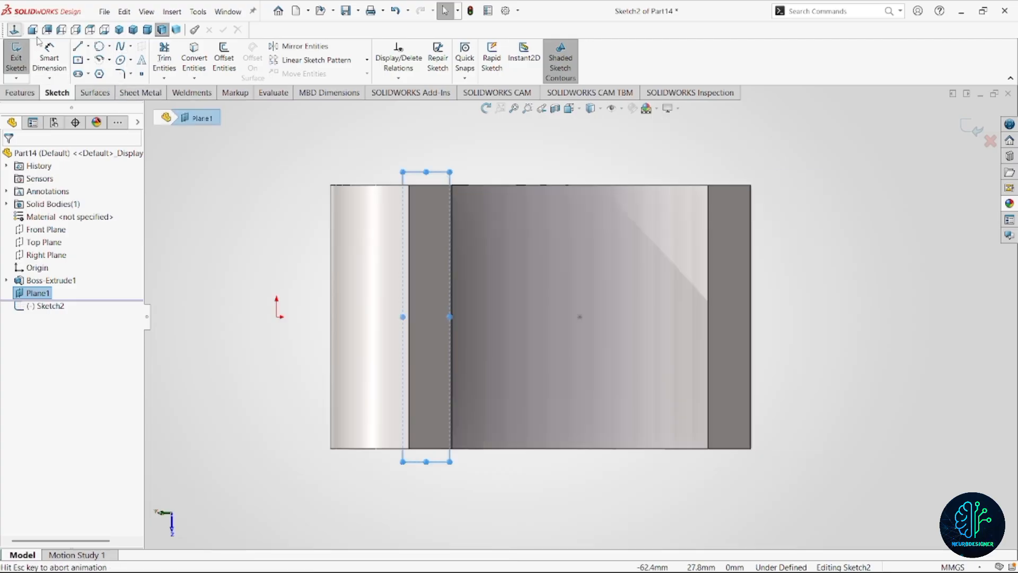
{"action": "scroll", "coordinate": [625, 319], "scroll_direction": "up", "scroll_amount": 3}
{"action": "scroll", "coordinate": [639, 313], "scroll_direction": "down", "scroll_amount": 2}
{"action": "right_click_drag", "start_coordinate": [660, 318], "coordinate": [727, 330]}
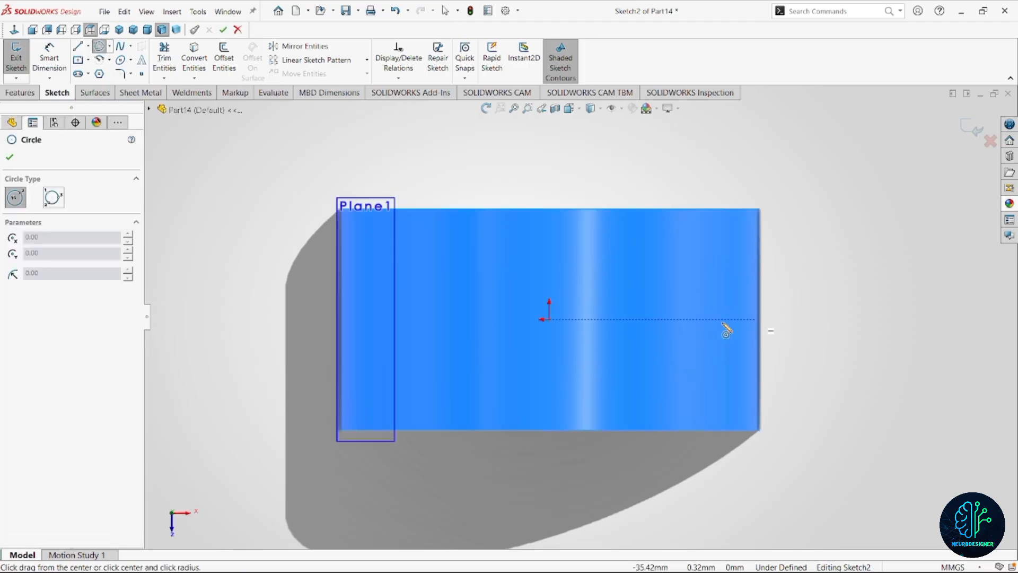
{"action": "left_click", "coordinate": [89, 74]}
{"action": "left_click", "coordinate": [125, 100]}
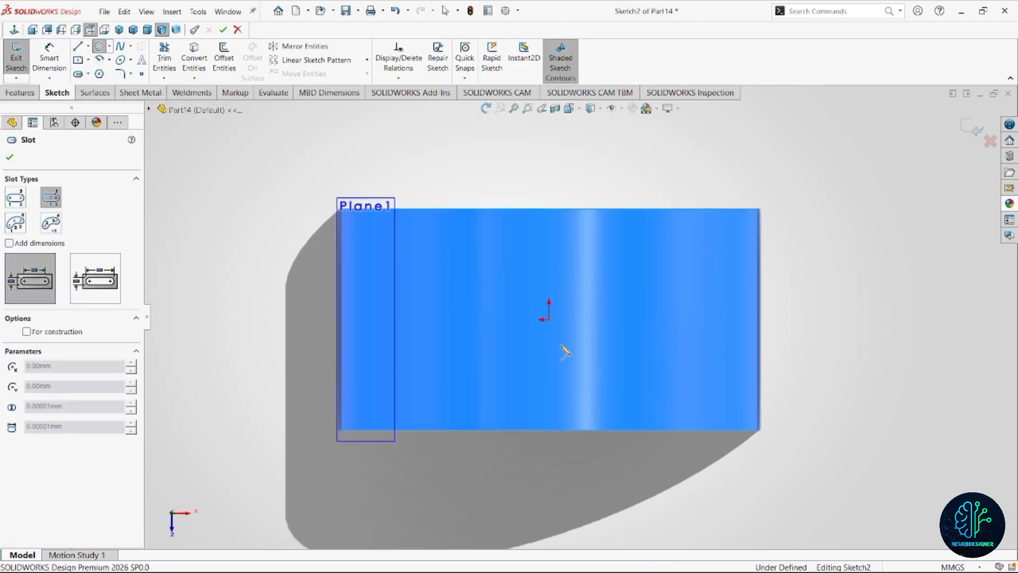
{"action": "left_click", "coordinate": [549, 319]}
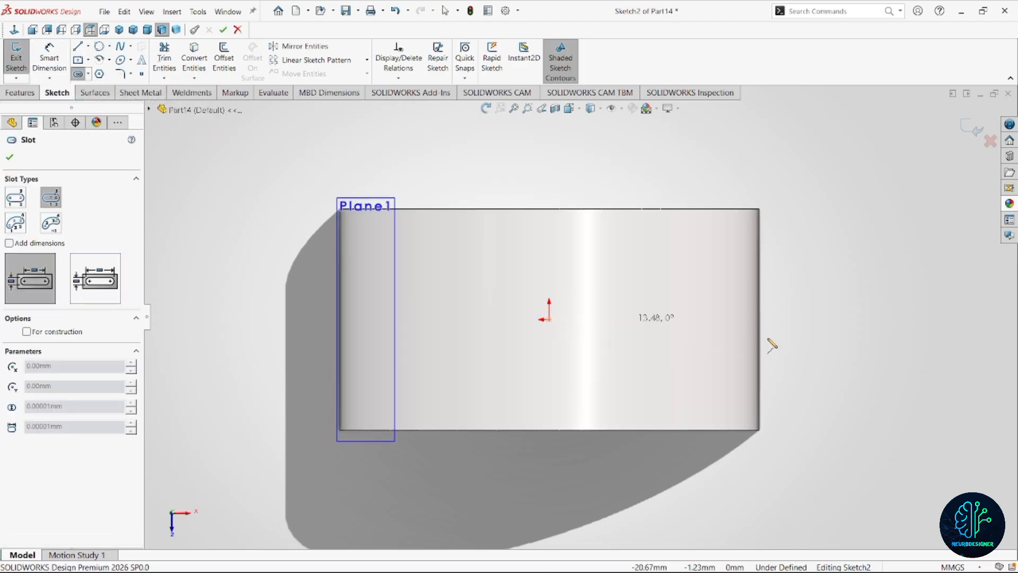
{"action": "left_click", "coordinate": [831, 319]}
{"action": "left_click", "coordinate": [842, 364]}
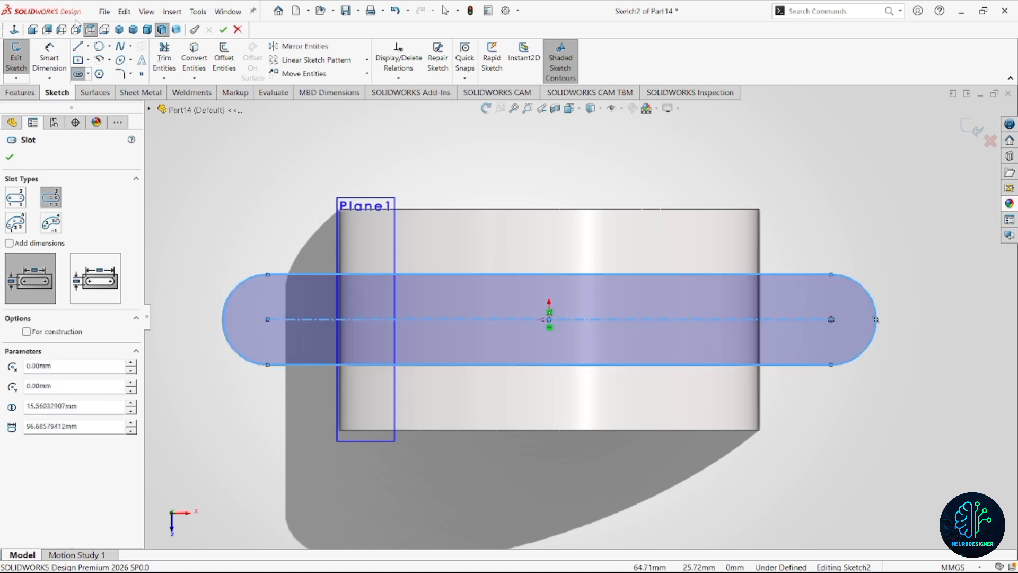
Dimension the slot's centre-to-centre distance at 76 mm.
{"action": "left_click", "coordinate": [49, 58]}
{"action": "left_click", "coordinate": [531, 319]}
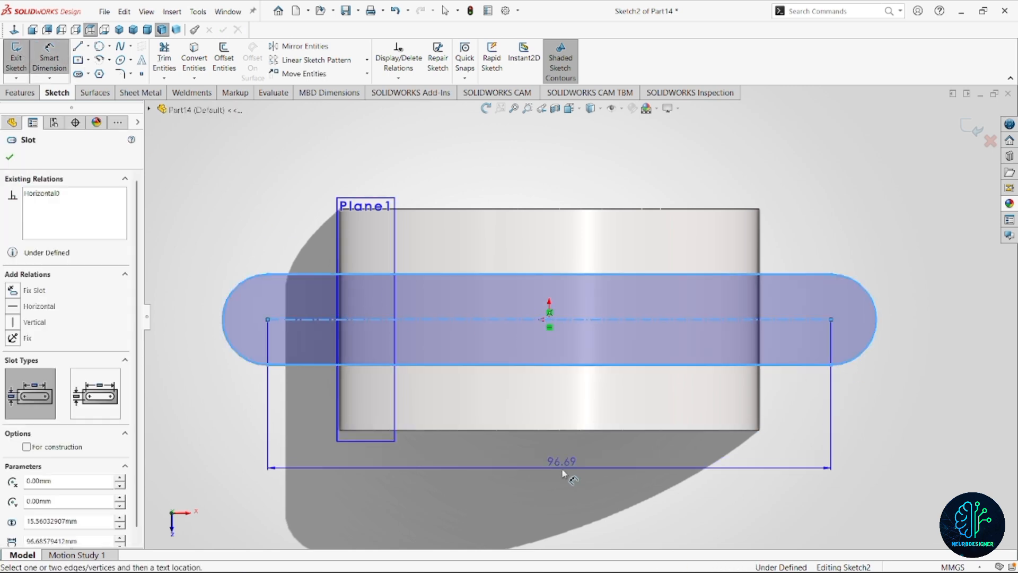
{"action": "left_click", "coordinate": [562, 468]}
{"action": "type", "text": "76"}
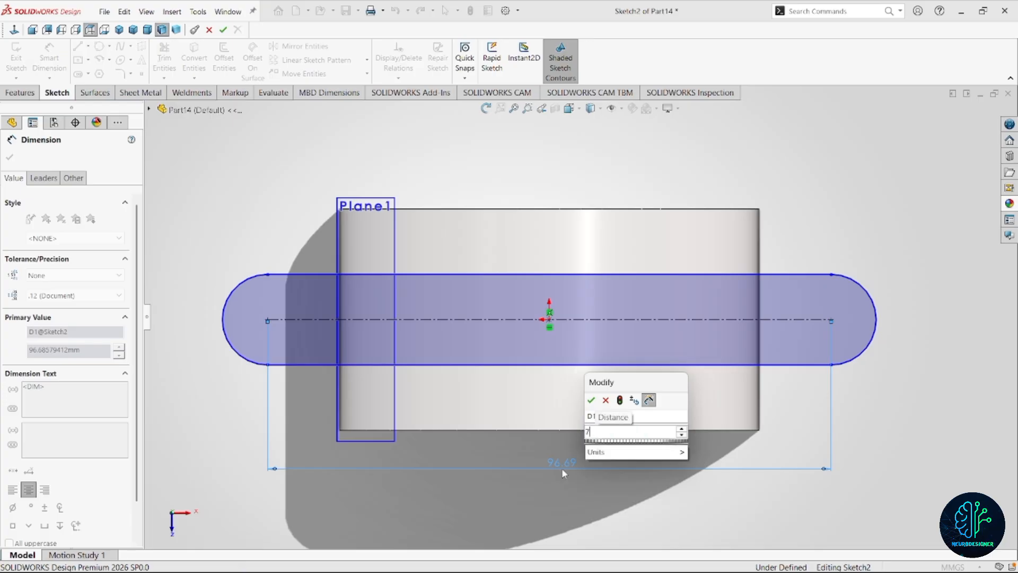
{"action": "key", "text": "Return"}
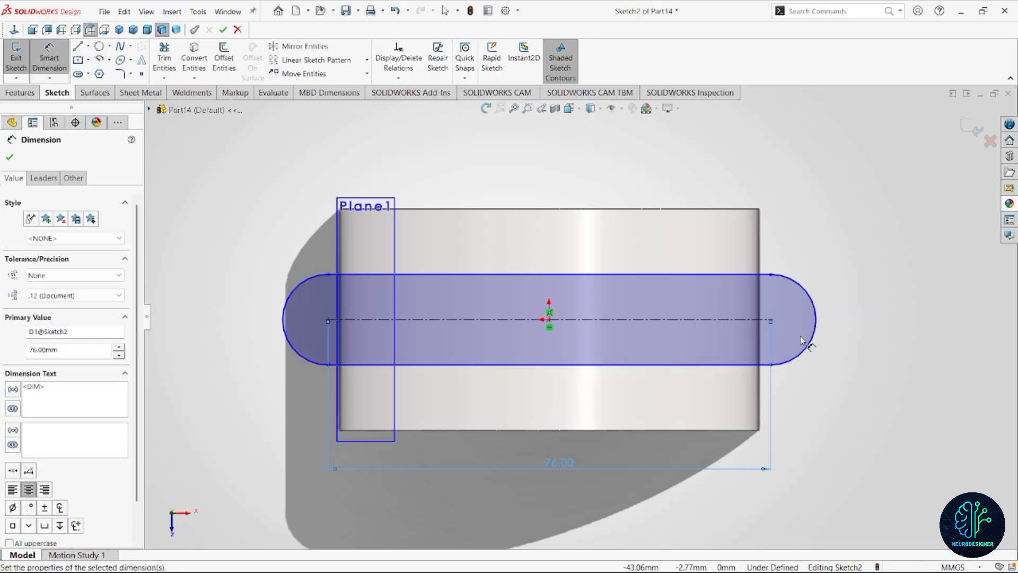
Dimension the slot's rounded end with a 9 mm radius.
{"action": "left_click", "coordinate": [805, 350]}
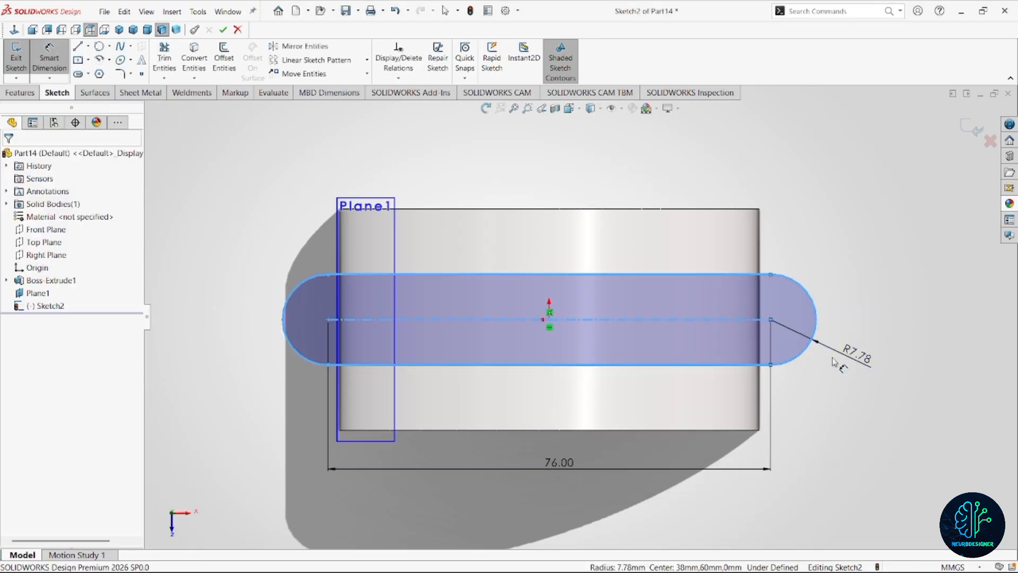
{"action": "left_click", "coordinate": [832, 361]}
{"action": "type", "text": "9"}
{"action": "key", "text": "Return"}
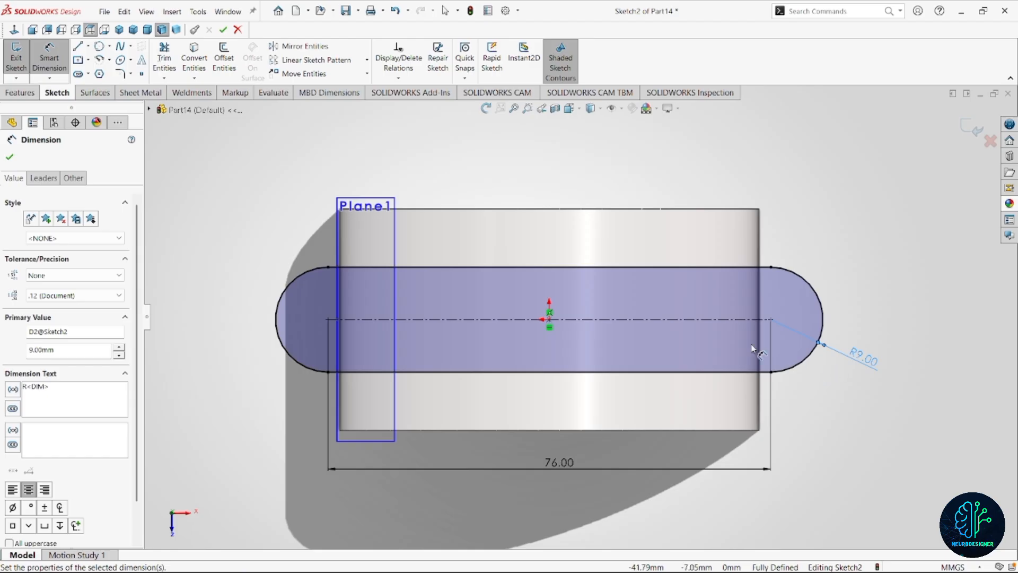
{"action": "scroll", "coordinate": [713, 333], "scroll_direction": "up", "scroll_amount": 2}
{"action": "scroll", "coordinate": [686, 319], "scroll_direction": "down", "scroll_amount": 1}
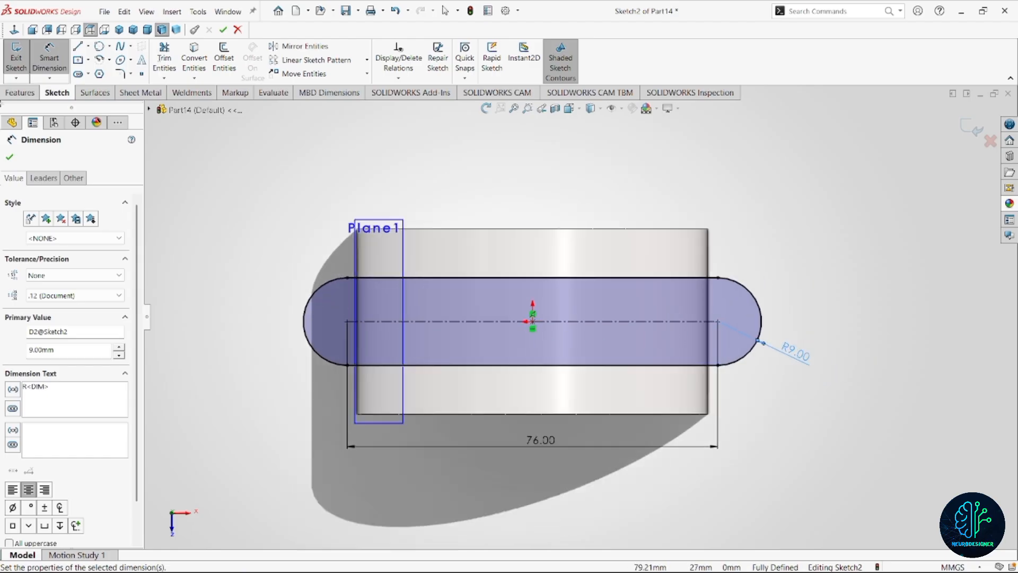
Extrude the slot profile with the Up To Surface condition, ending at a flat end face of the half ring.
{"action": "left_click", "coordinate": [21, 93]}
{"action": "left_click", "coordinate": [42, 61]}
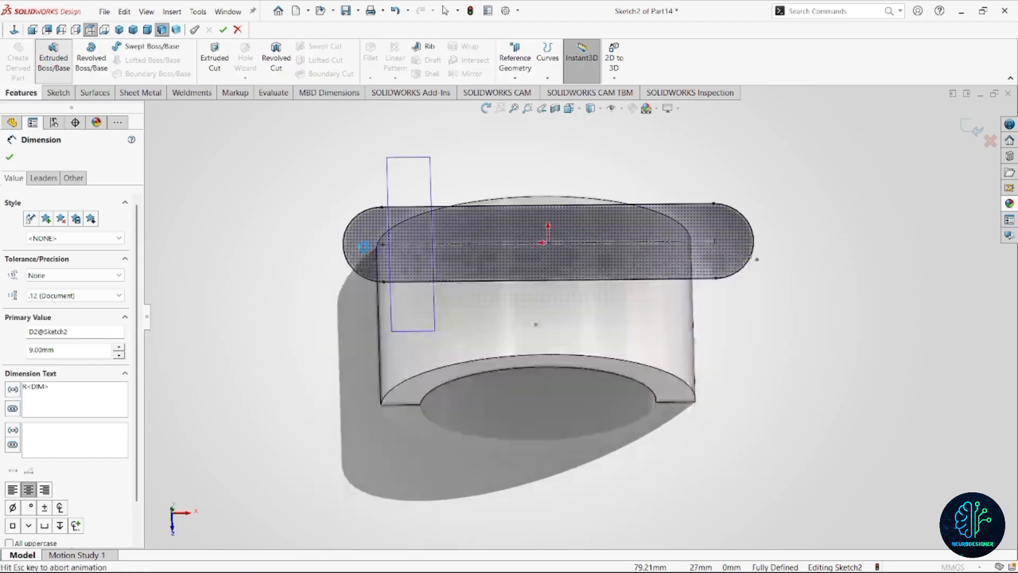
{"action": "scroll", "coordinate": [591, 300], "scroll_direction": "down", "scroll_amount": 3}
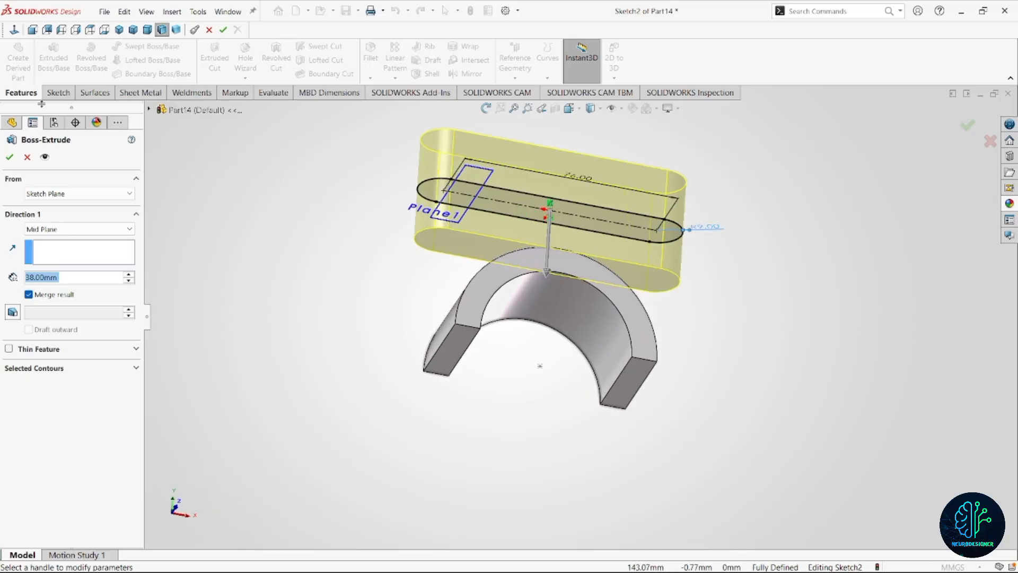
{"action": "left_click", "coordinate": [84, 230]}
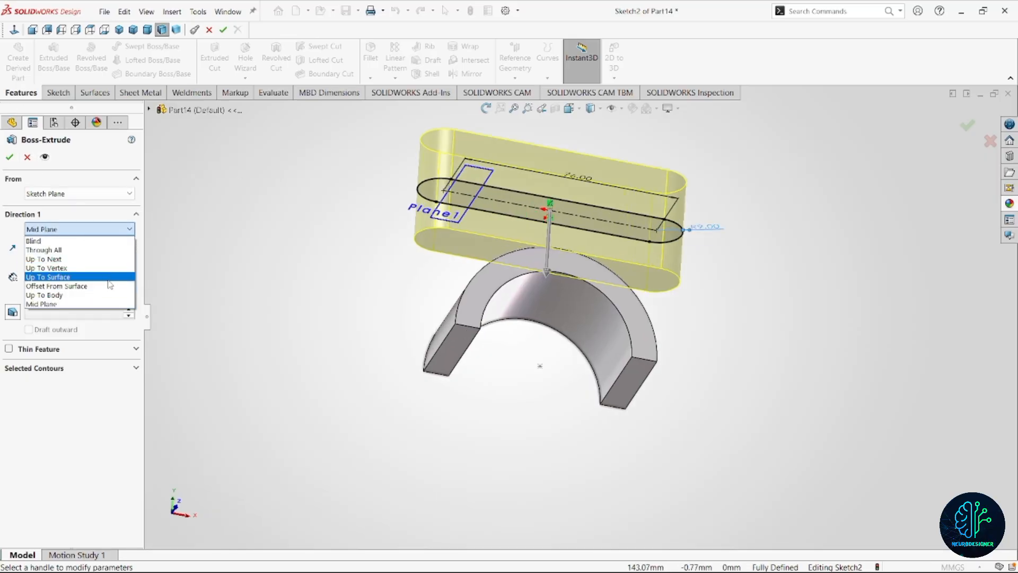
{"action": "left_click", "coordinate": [43, 250]}
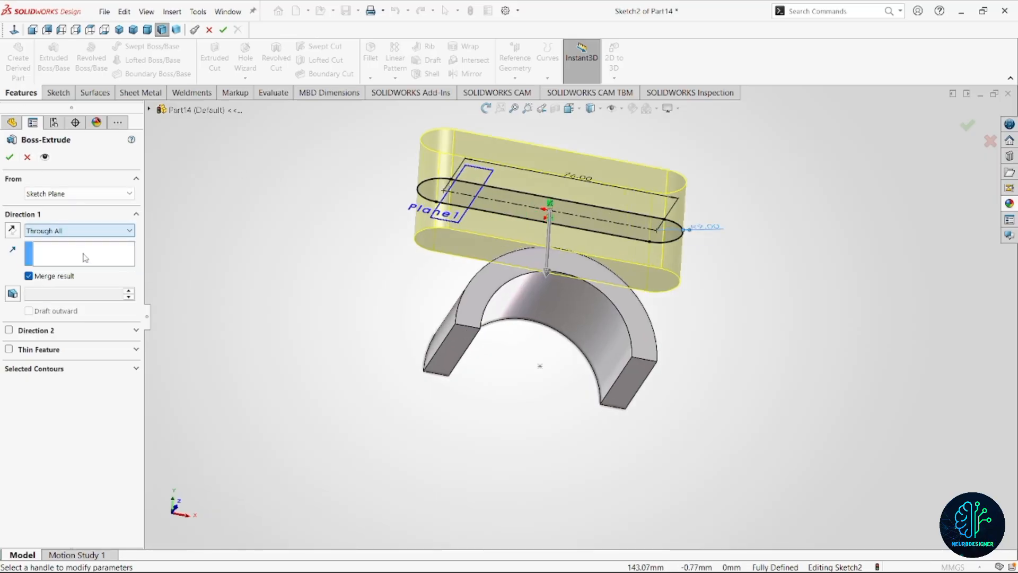
{"action": "left_click", "coordinate": [90, 231]}
{"action": "left_click", "coordinate": [53, 268]}
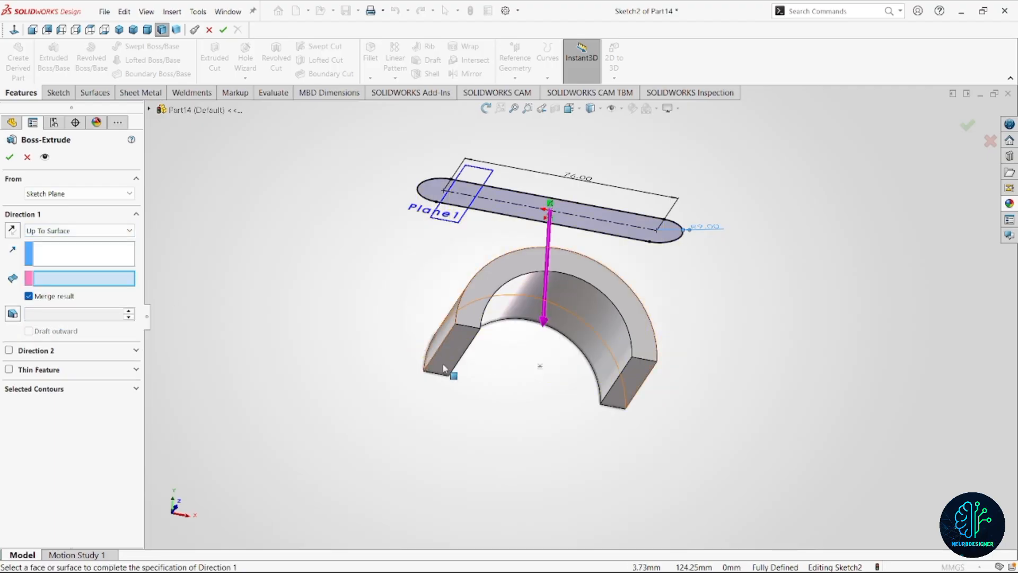
{"action": "left_click", "coordinate": [445, 361]}
{"action": "middle_click_drag", "start_coordinate": [546, 344], "coordinate": [530, 381]}
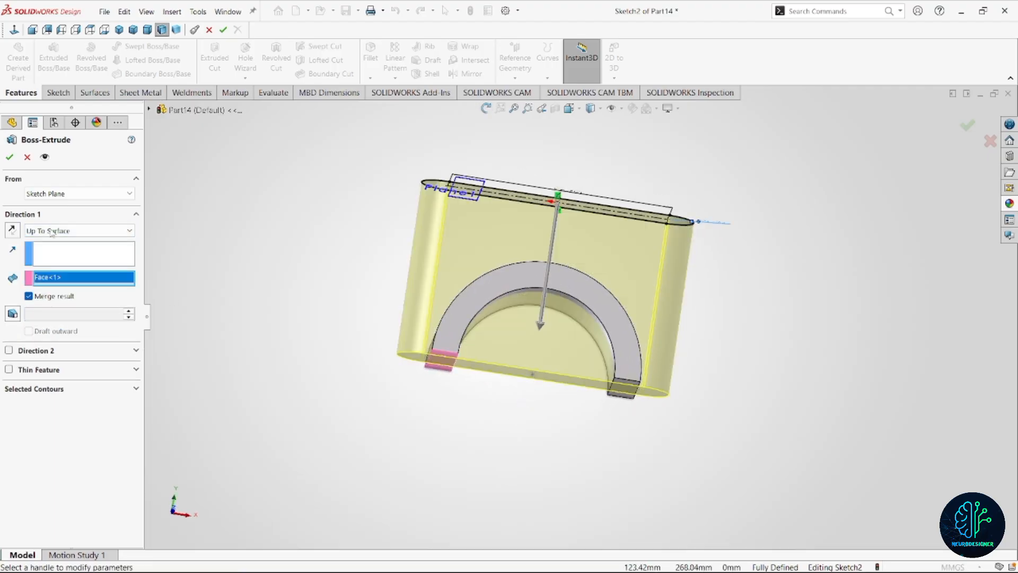
{"action": "left_click", "coordinate": [9, 156]}
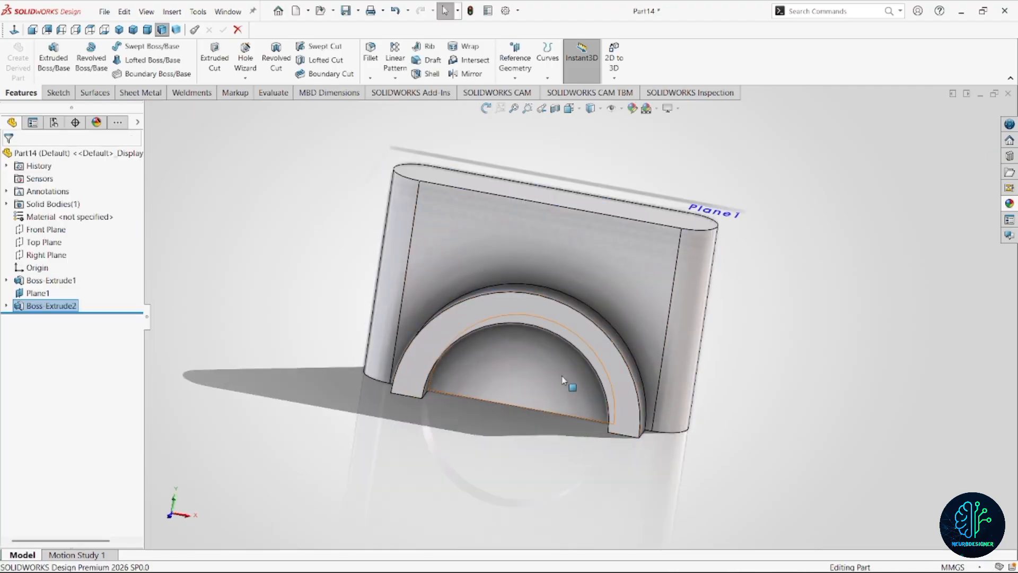
Sketch on the flange's flat face inside the arch, converting its semicircular edge and straight base edge into a closed profile.
{"action": "middle_click_drag", "start_coordinate": [537, 338], "coordinate": [584, 335]}
{"action": "left_click", "coordinate": [584, 335]}
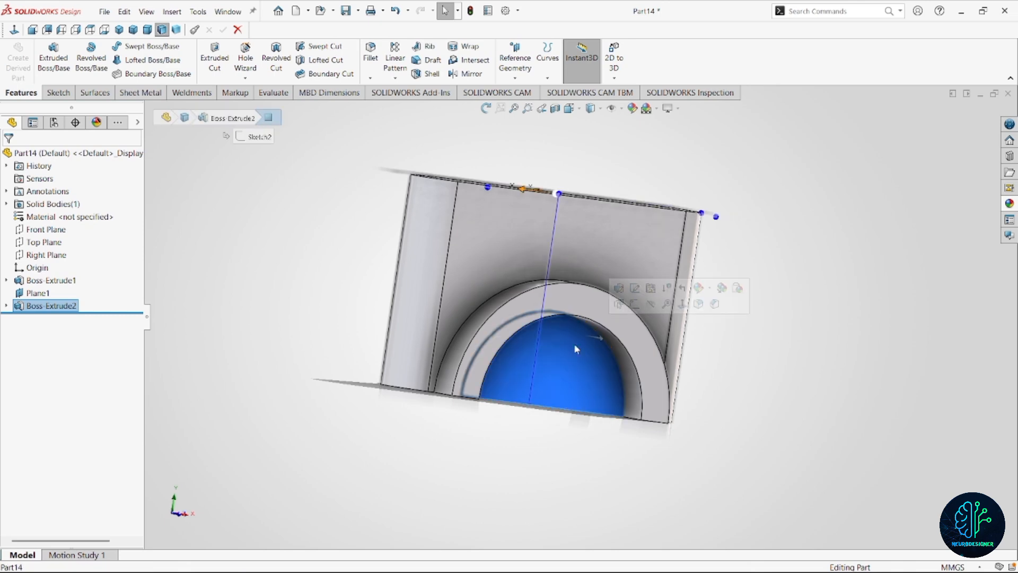
{"action": "left_click", "coordinate": [636, 294]}
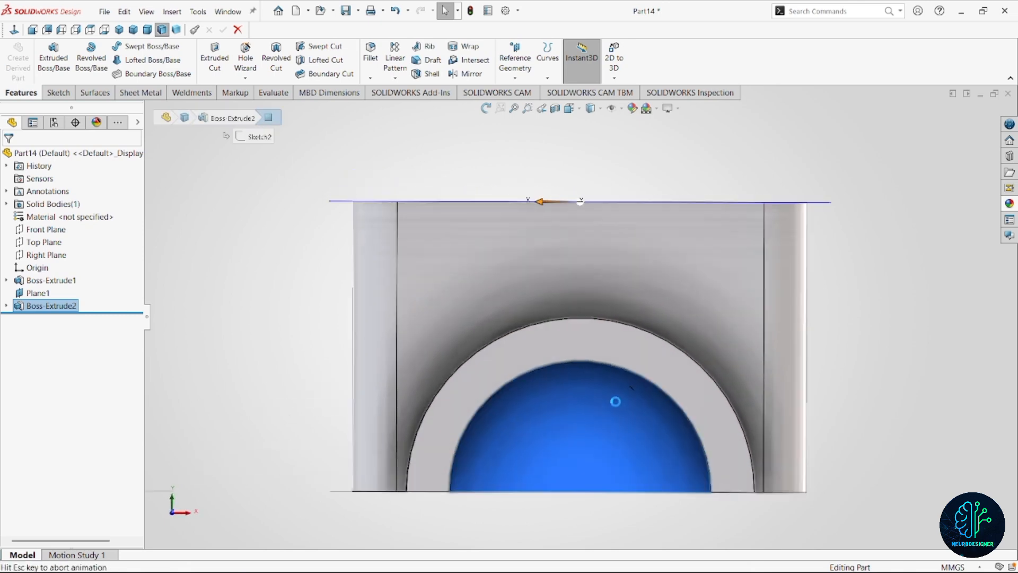
{"action": "left_click", "coordinate": [625, 361]}
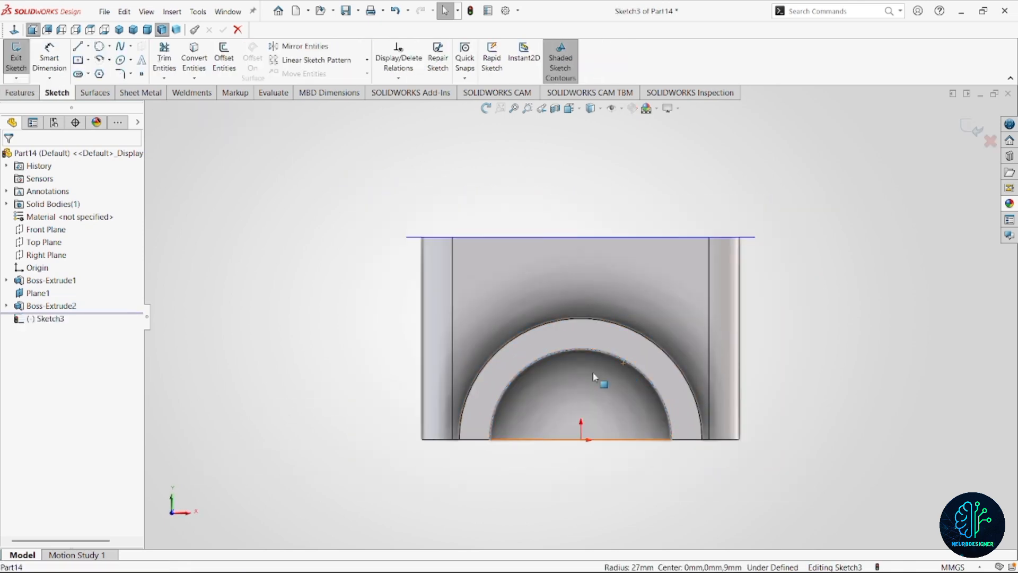
{"action": "left_click", "coordinate": [612, 440], "text": "ctrl"}
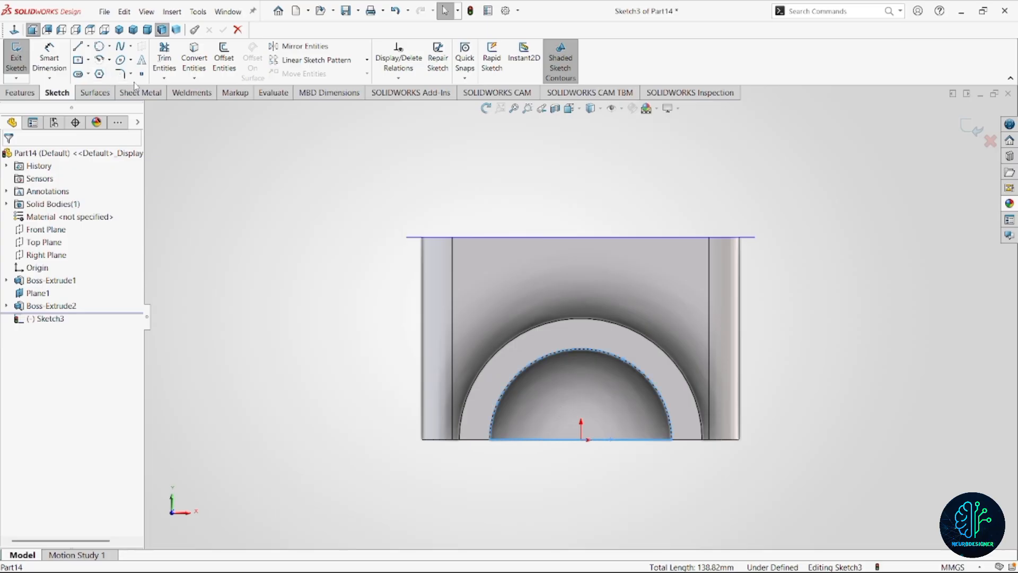
{"action": "left_click", "coordinate": [194, 59]}
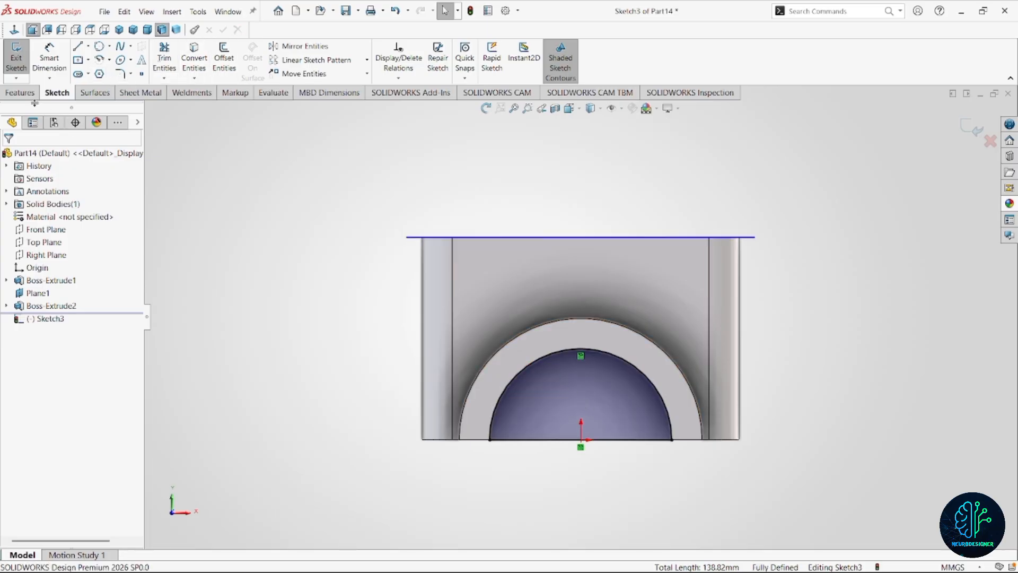
Cut the half-circle profile out of the flange with the Through All - Both condition to open the bore.
{"action": "left_click", "coordinate": [20, 92]}
{"action": "left_click", "coordinate": [214, 59]}
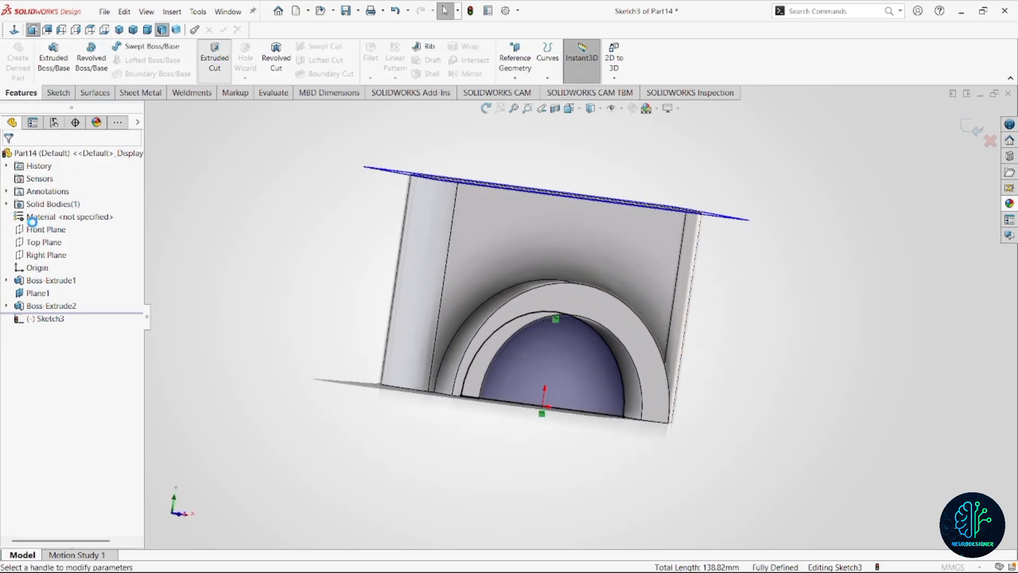
{"action": "left_click", "coordinate": [86, 232]}
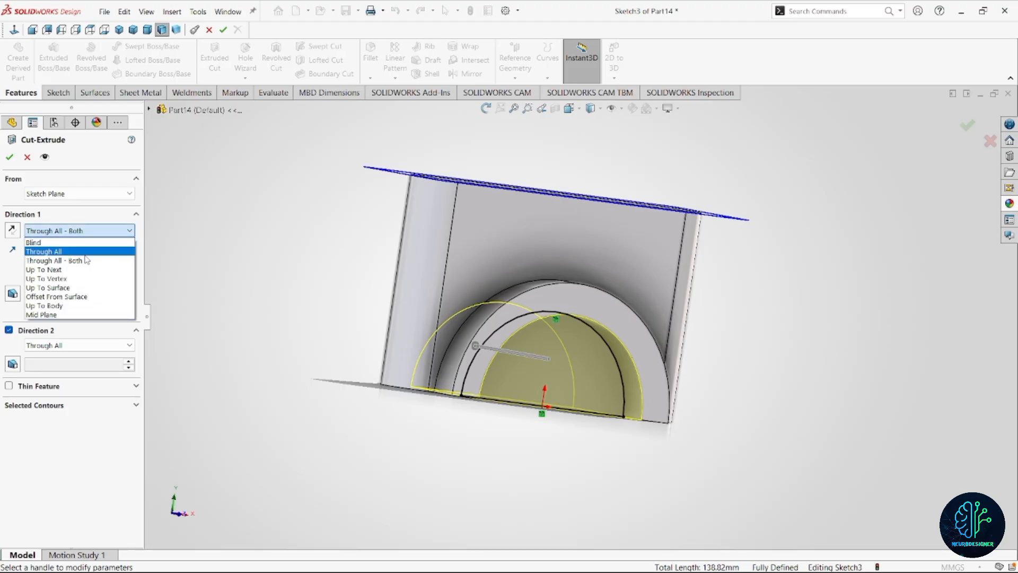
{"action": "left_click", "coordinate": [83, 258]}
{"action": "left_click", "coordinate": [10, 157]}
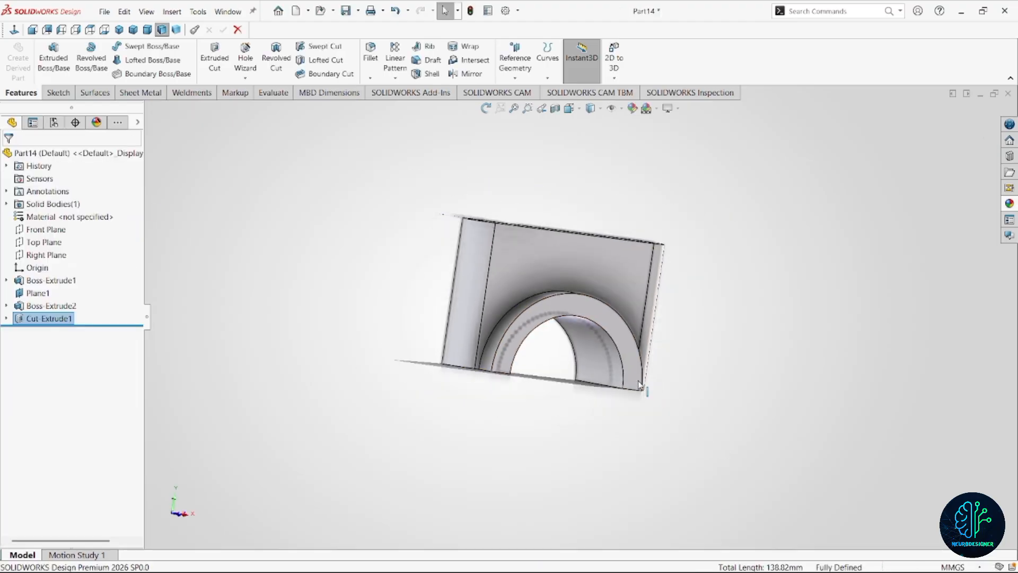
On the half ring's flat end face, sketch a circle at the arc centre of each rounded flange end, one about 7.6 mm in diameter.
{"action": "middle_click_drag", "start_coordinate": [606, 284], "coordinate": [569, 276]}
{"action": "left_click", "coordinate": [614, 353]}
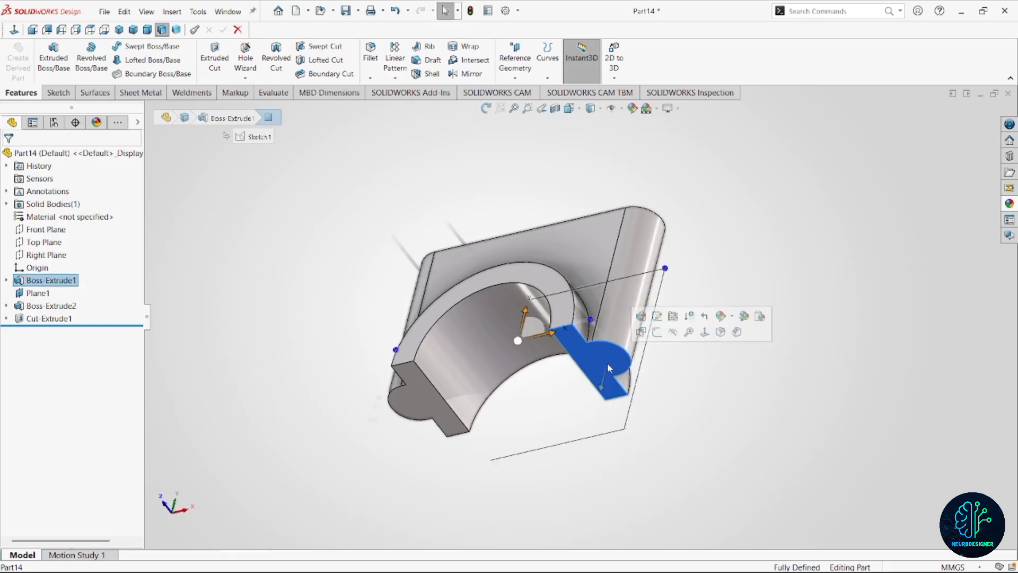
{"action": "left_click", "coordinate": [651, 339]}
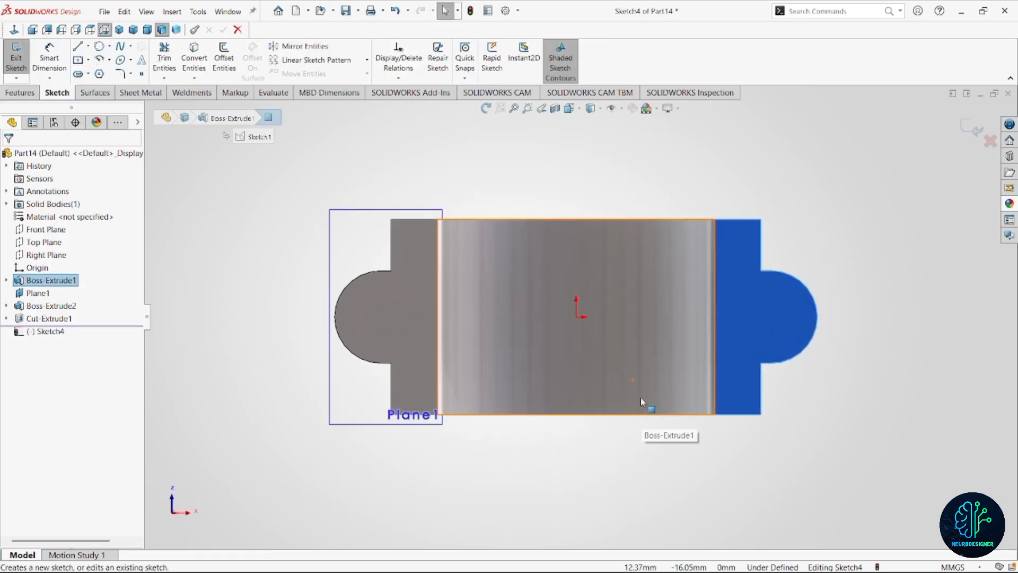
{"action": "right_click_drag", "start_coordinate": [258, 289], "coordinate": [335, 293]}
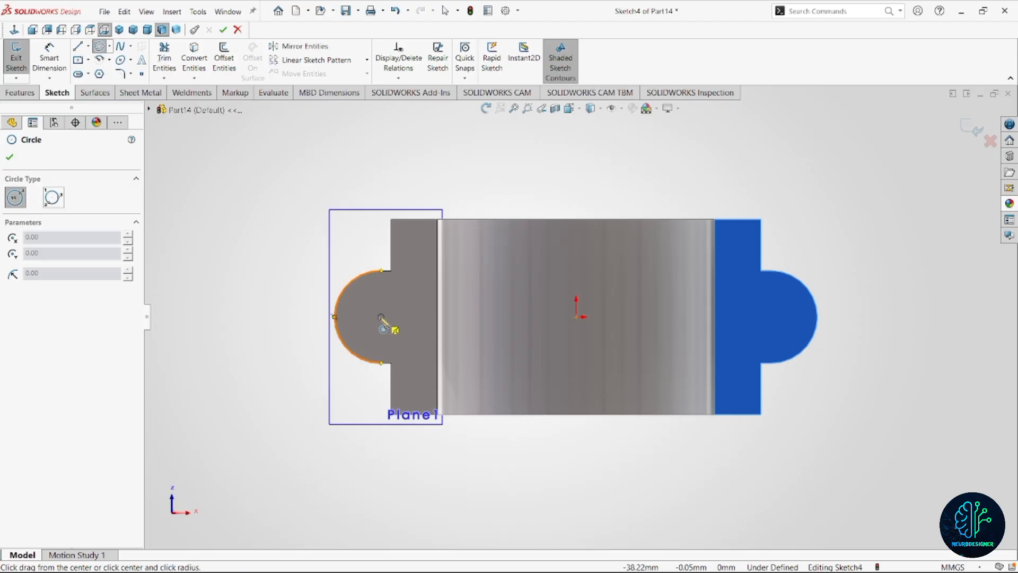
{"action": "left_click", "coordinate": [380, 317]}
{"action": "left_click", "coordinate": [398, 330]}
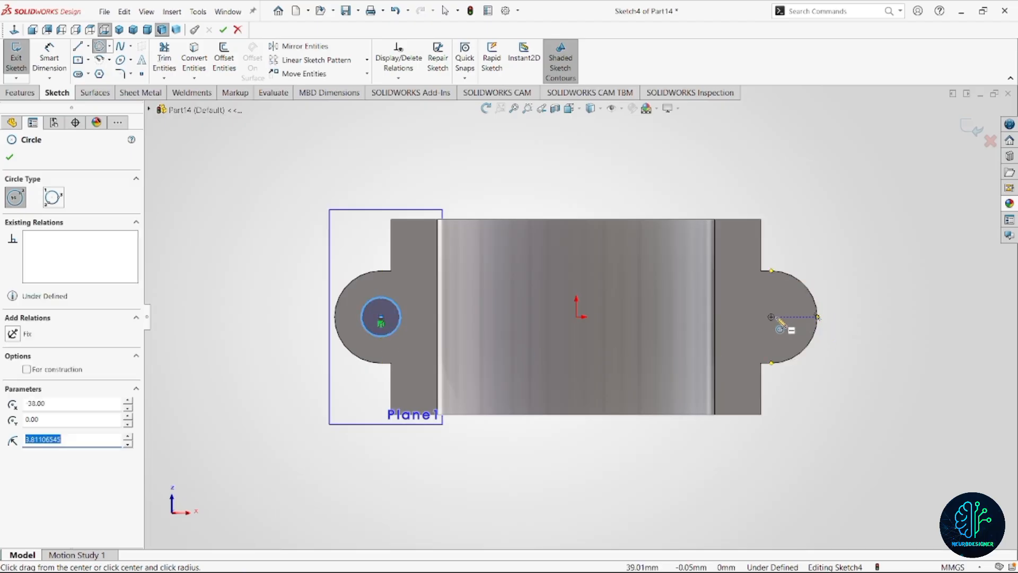
{"action": "left_click", "coordinate": [772, 317]}
{"action": "left_click", "coordinate": [789, 334]}
{"action": "key", "text": "Escape"}
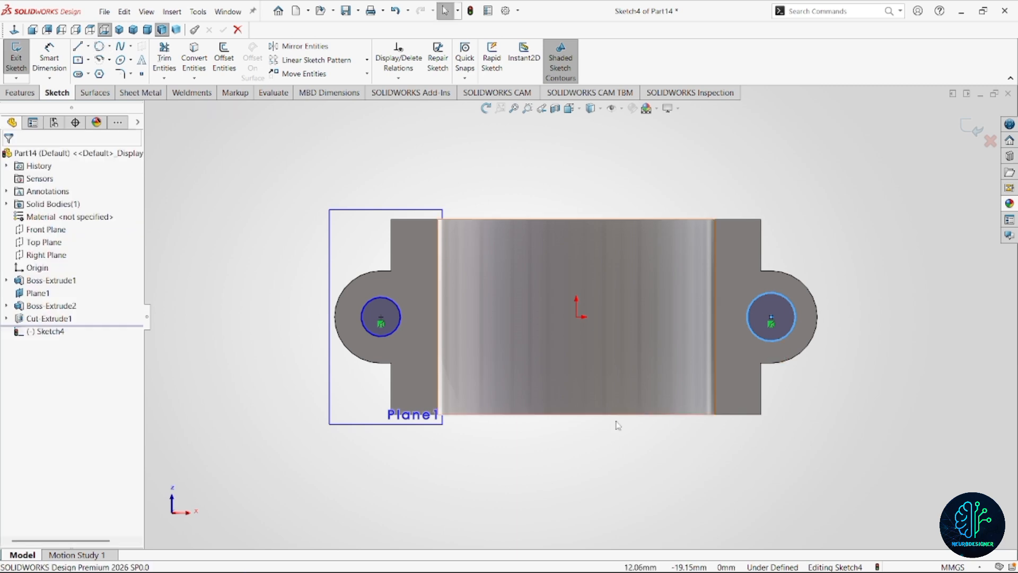
Make the two bolt-hole circles equal and dimension their diameter at 9 mm.
{"action": "left_click", "coordinate": [770, 340], "text": "ctrl"}
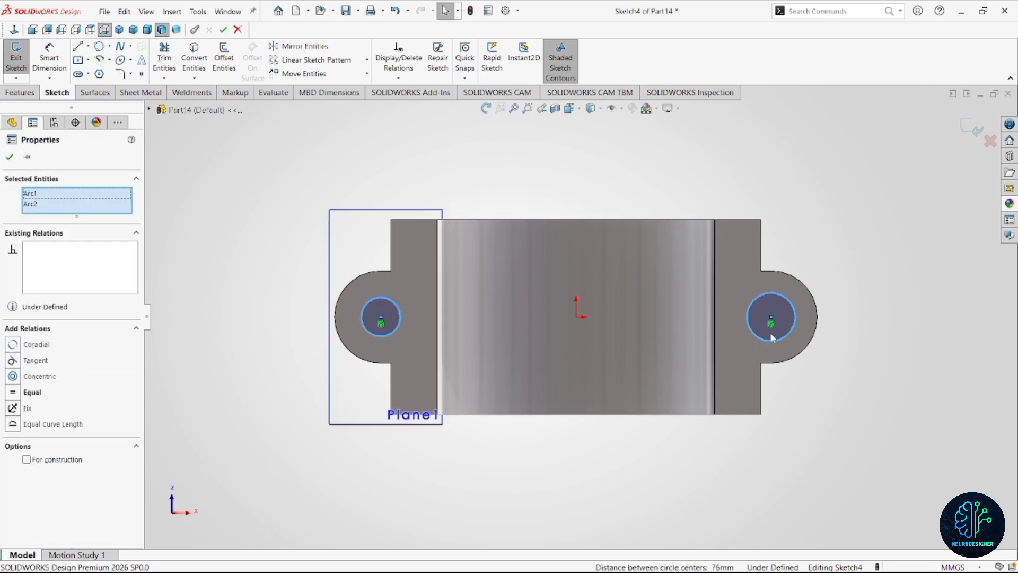
{"action": "left_click", "coordinate": [22, 391]}
{"action": "right_click_drag", "start_coordinate": [211, 375], "coordinate": [239, 317]}
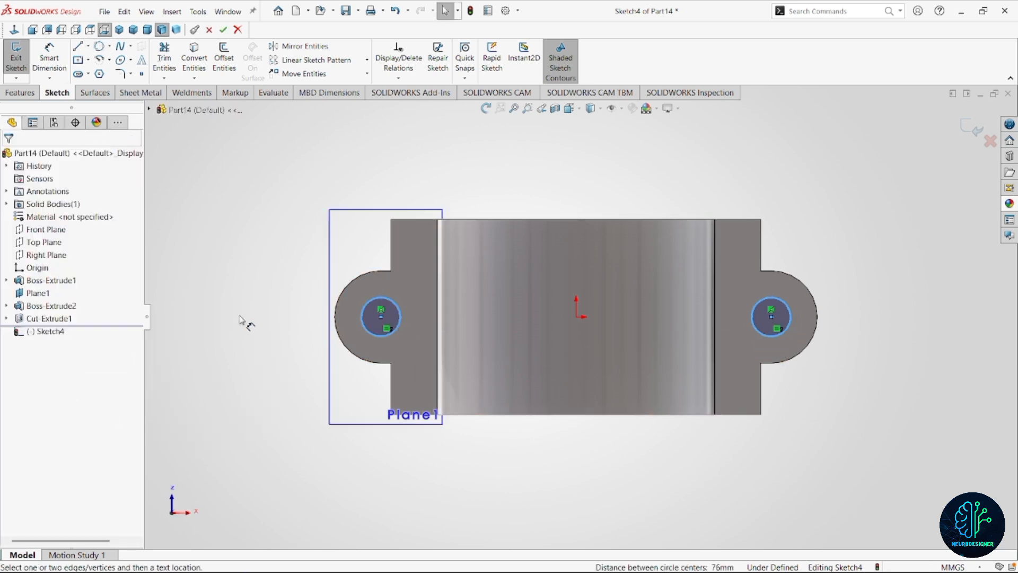
{"action": "left_click", "coordinate": [368, 330]}
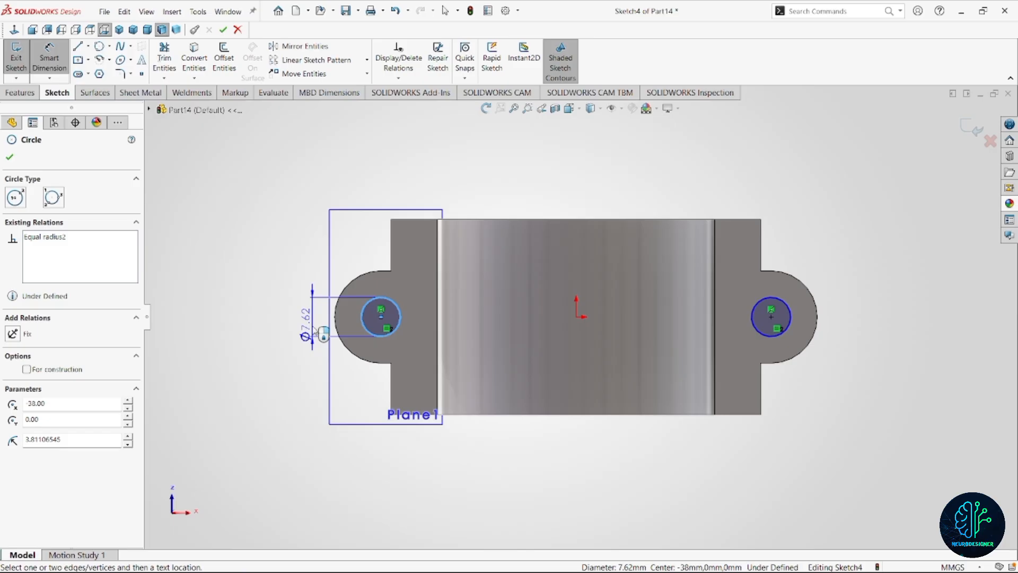
{"action": "left_click", "coordinate": [315, 332]}
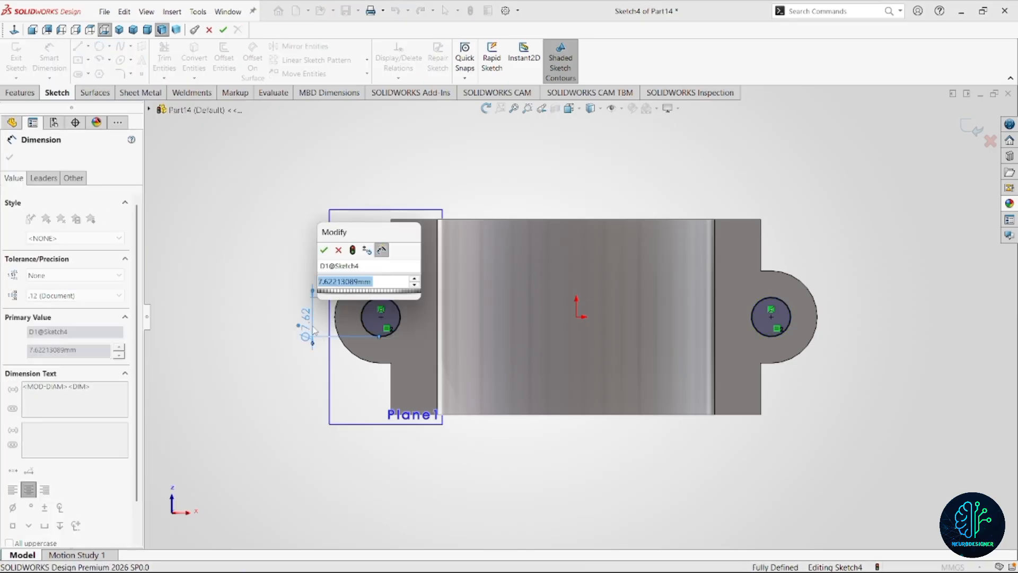
{"action": "type", "text": "9"}
{"action": "key", "text": "Return"}
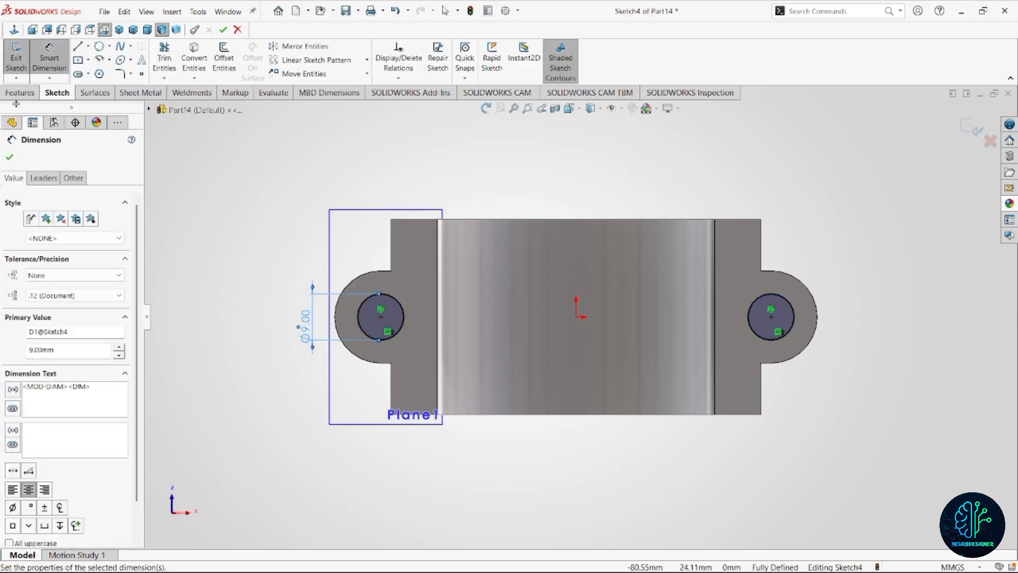
Cut the two bolt-hole circles through the whole flange with the Through All condition.
{"action": "left_click", "coordinate": [20, 93]}
{"action": "left_click", "coordinate": [216, 60]}
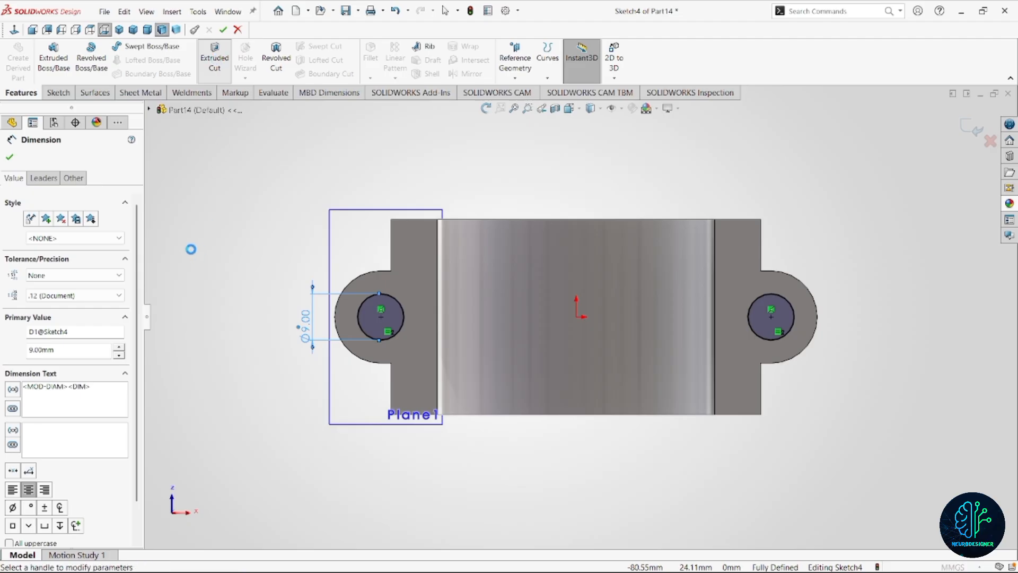
{"action": "left_click", "coordinate": [79, 231]}
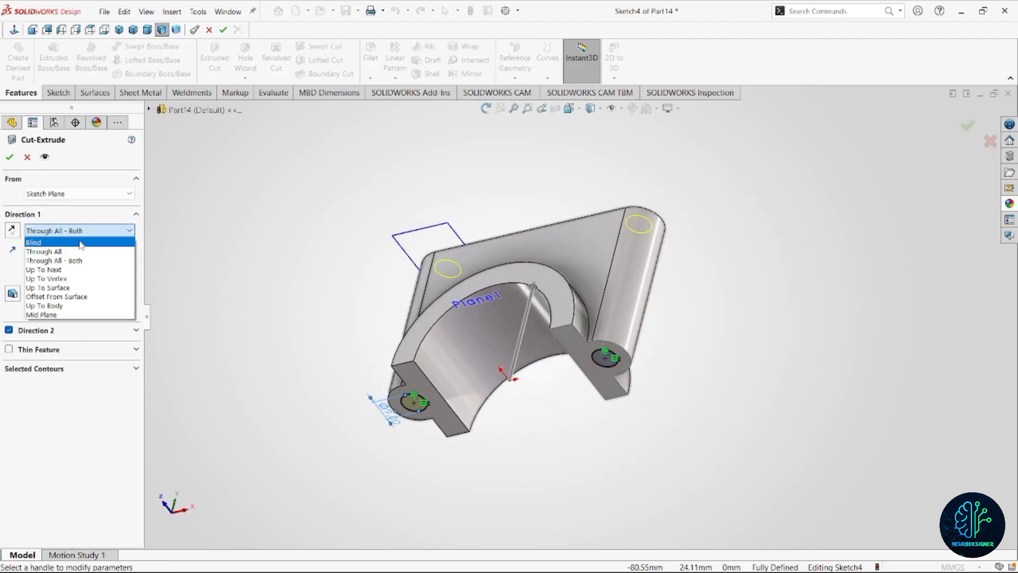
{"action": "left_click", "coordinate": [81, 252]}
{"action": "left_click", "coordinate": [8, 157]}
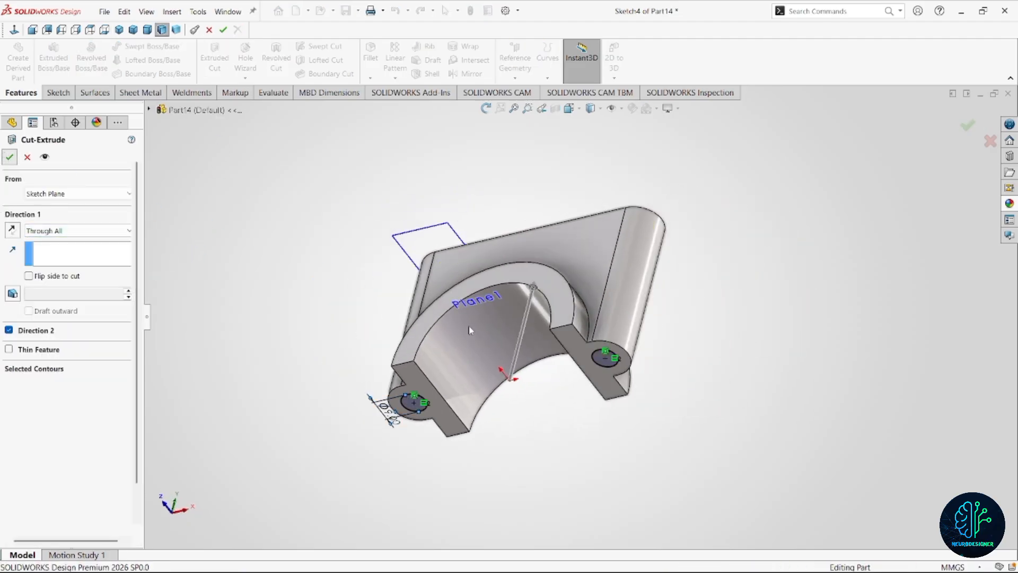
{"action": "scroll", "coordinate": [471, 329], "scroll_direction": "up", "scroll_amount": 1}
{"action": "middle_click_drag", "start_coordinate": [471, 329], "coordinate": [561, 471]}
{"action": "key", "text": "Escape"}
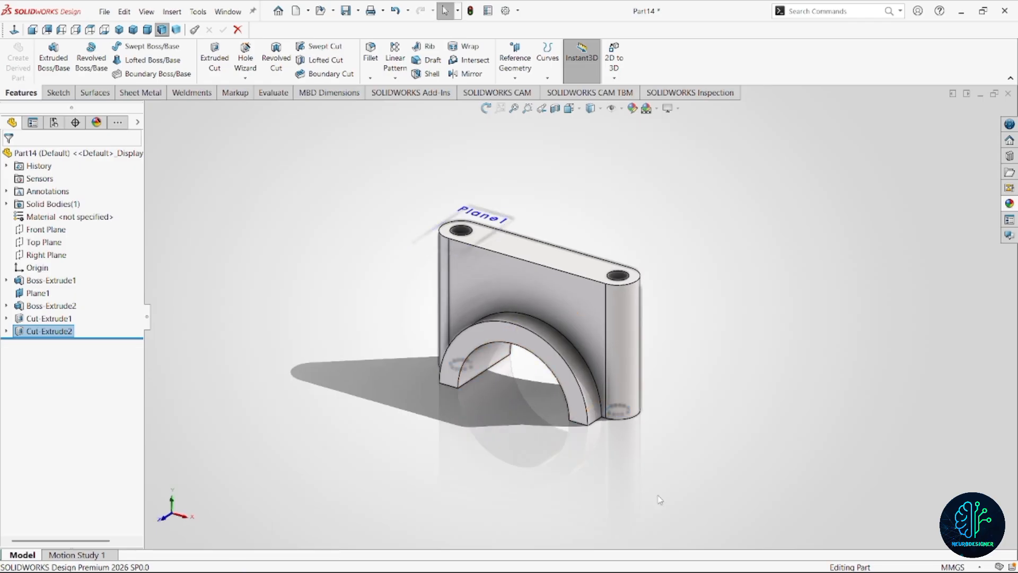
On the Front Plane, sketch a right triangle over the flange's upper-left corner, about 15.5 mm wide and 18.4 mm high.
{"action": "scroll", "coordinate": [716, 469], "scroll_direction": "down", "scroll_amount": 1}
{"action": "scroll", "coordinate": [573, 311], "scroll_direction": "up", "scroll_amount": 3}
{"action": "scroll", "coordinate": [575, 258], "scroll_direction": "down", "scroll_amount": 3}
{"action": "middle_click_drag", "start_coordinate": [575, 258], "coordinate": [634, 252]}
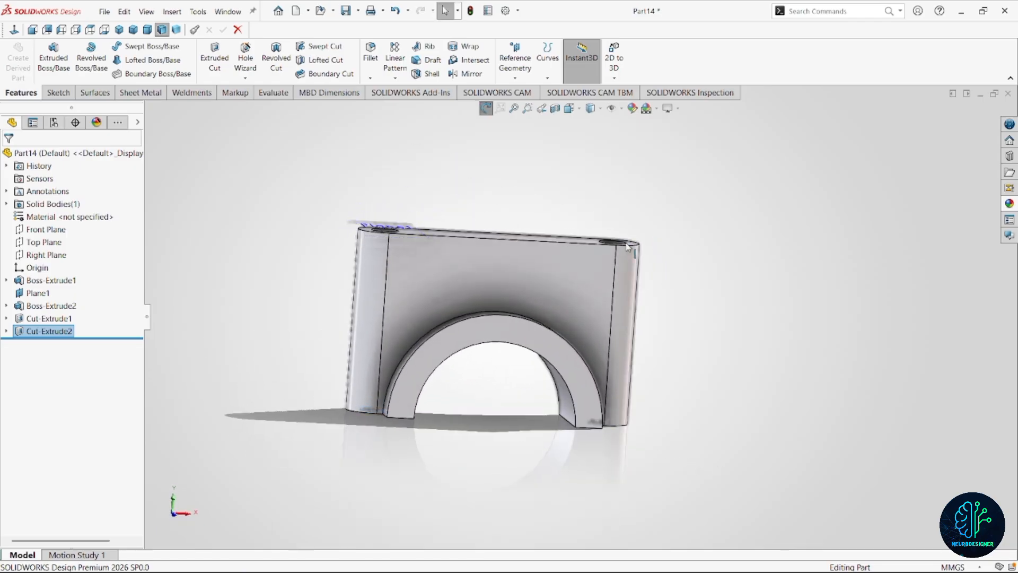
{"action": "left_click", "coordinate": [460, 282]}
{"action": "left_click", "coordinate": [265, 242]}
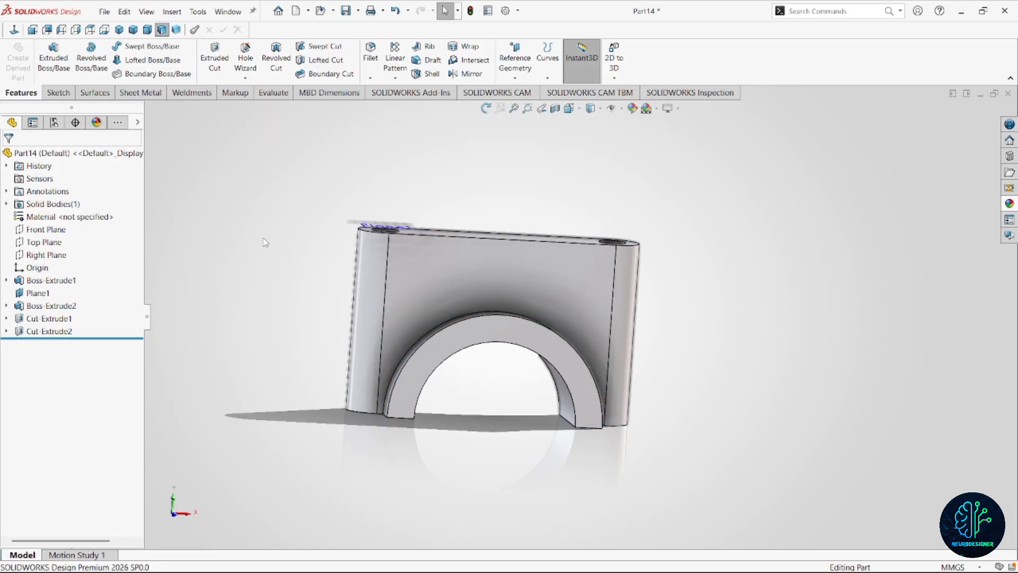
{"action": "left_click", "coordinate": [36, 231]}
{"action": "left_click", "coordinate": [43, 209]}
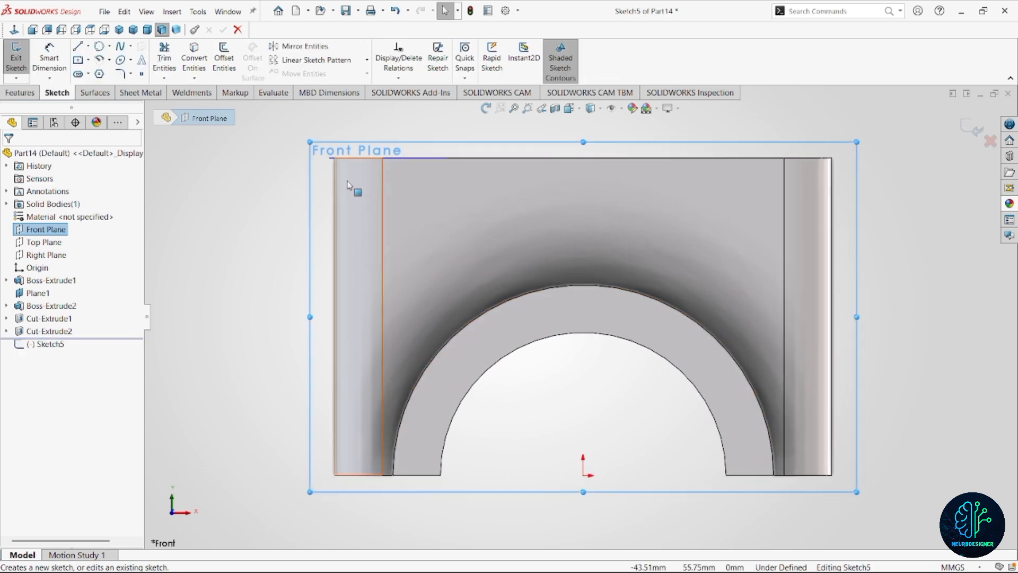
{"action": "left_click", "coordinate": [79, 48]}
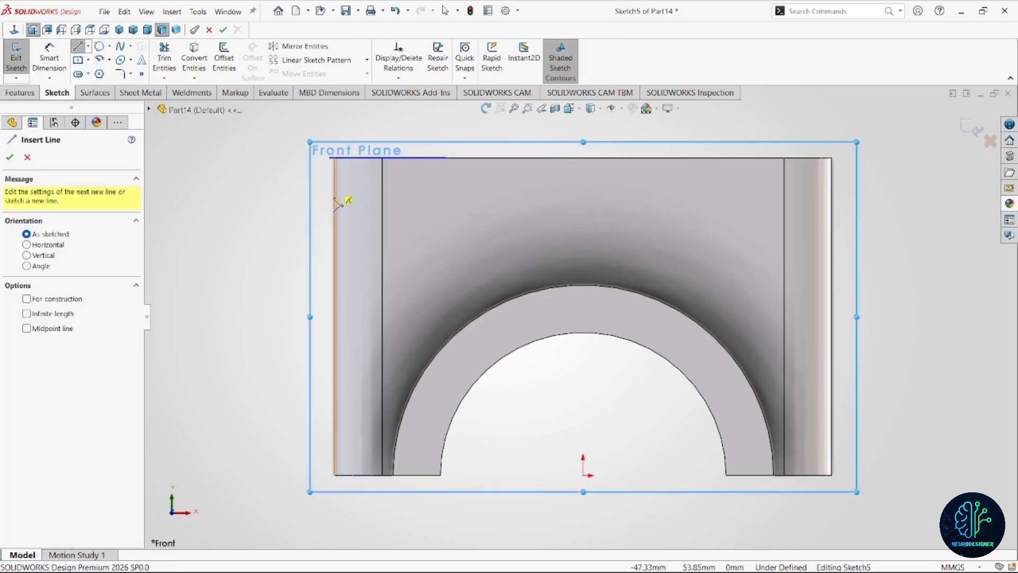
{"action": "left_click", "coordinate": [335, 255]}
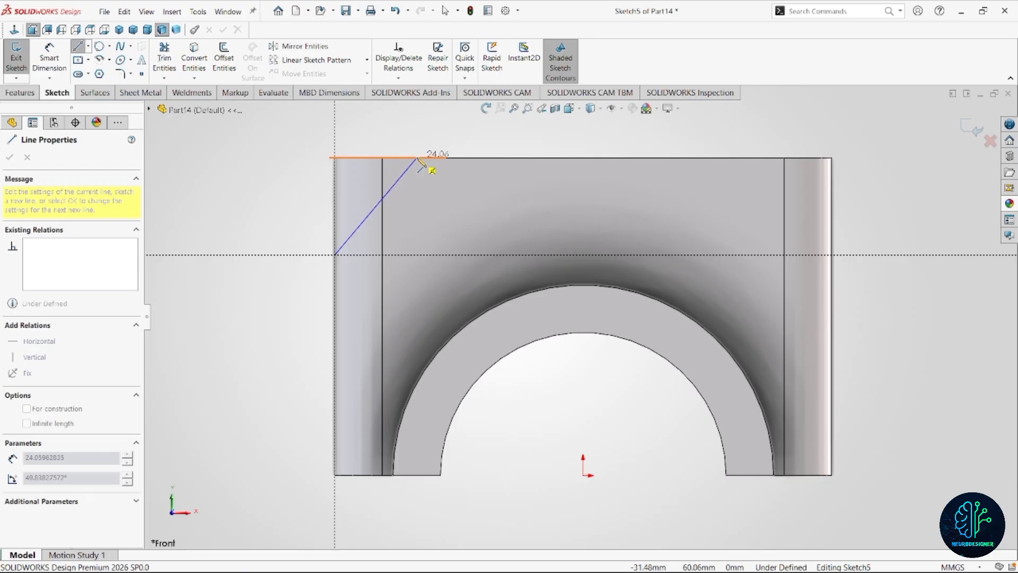
{"action": "left_click", "coordinate": [419, 157]}
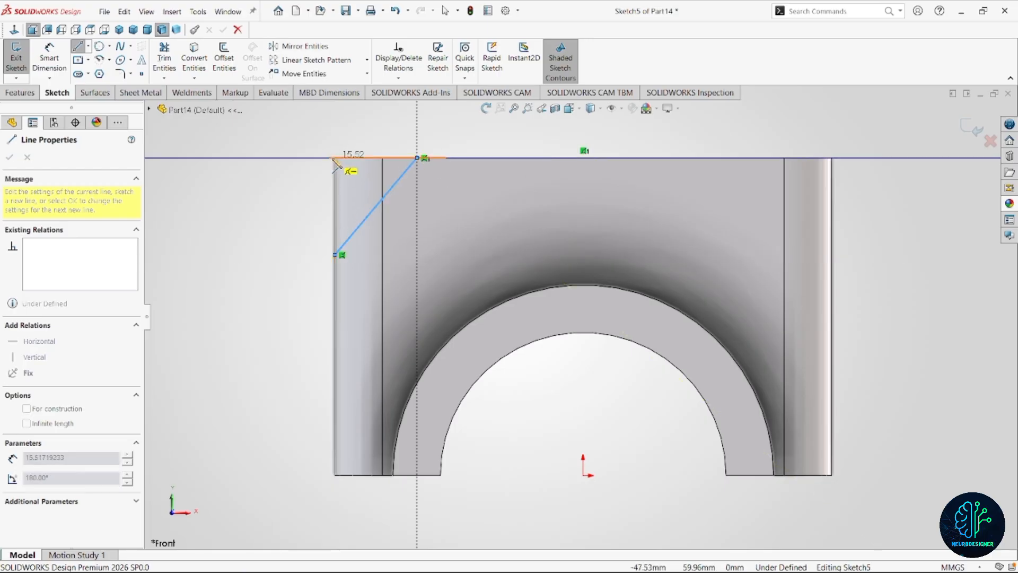
{"action": "left_click", "coordinate": [335, 158]}
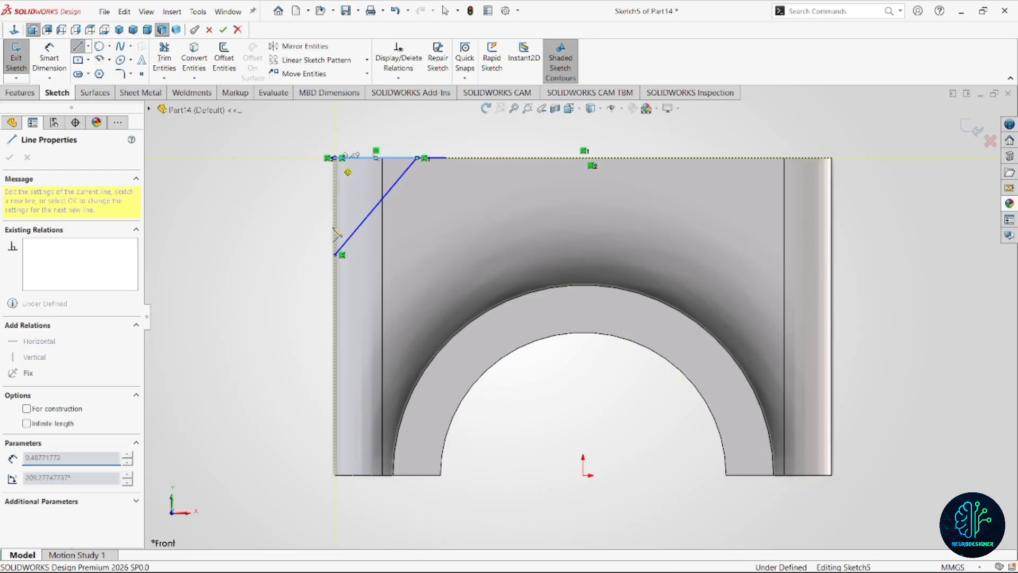
{"action": "double_click", "coordinate": [335, 256]}
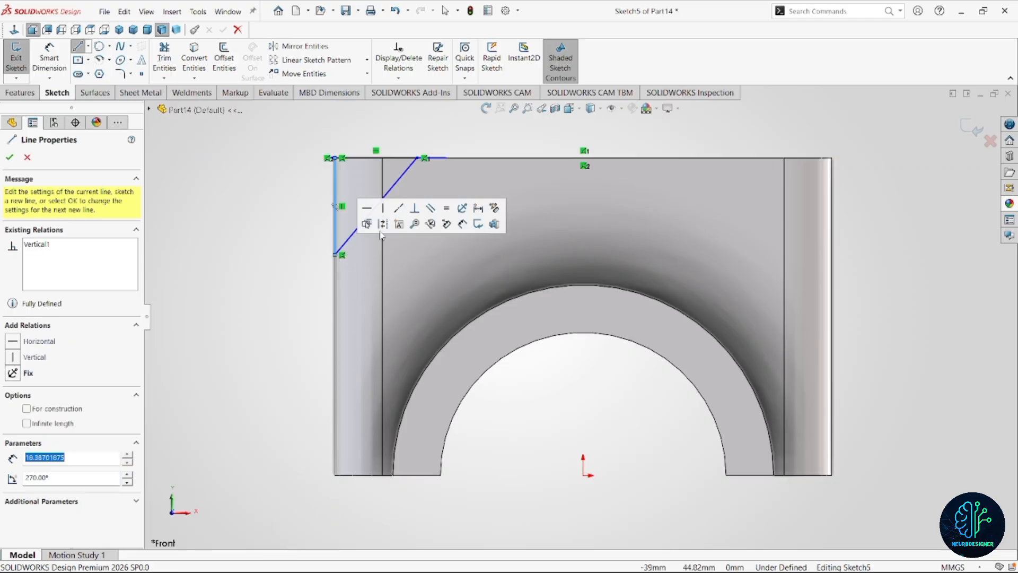
{"action": "scroll", "coordinate": [337, 154], "scroll_direction": "down", "scroll_amount": 5}
{"action": "key", "text": "Escape"}
Dimension the corner triangle's horizontal side at 25 mm and its vertical side at 20 mm.
{"action": "scroll", "coordinate": [409, 209], "scroll_direction": "up", "scroll_amount": 4}
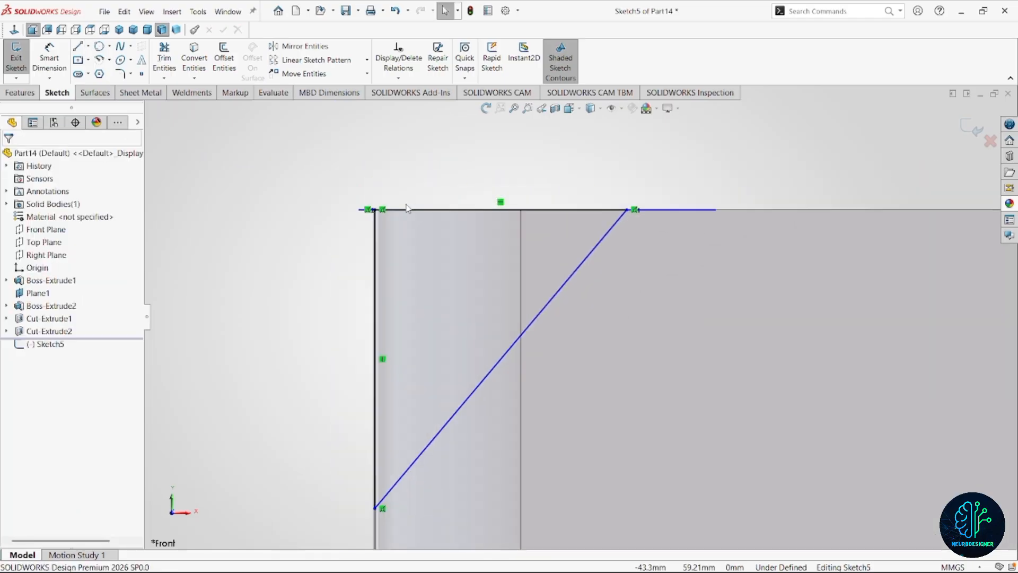
{"action": "right_click_drag", "start_coordinate": [529, 207], "coordinate": [503, 148]}
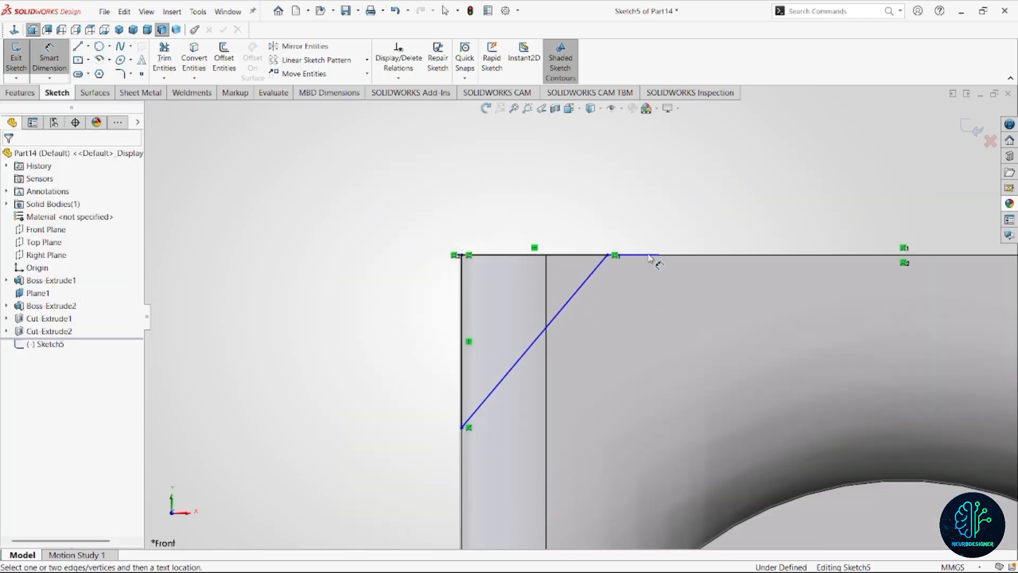
{"action": "left_click", "coordinate": [573, 256]}
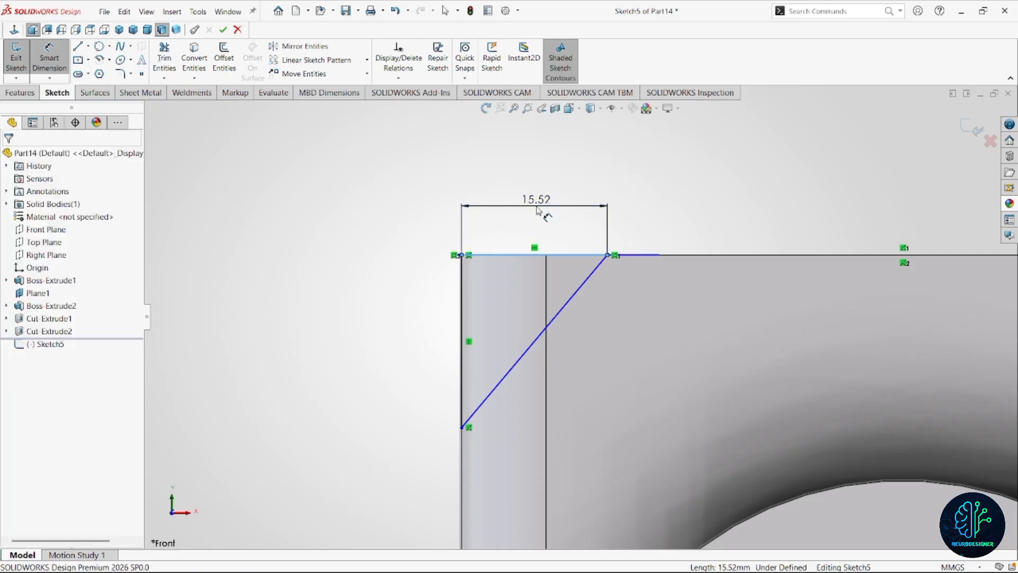
{"action": "left_click", "coordinate": [537, 209]}
{"action": "type", "text": "25"}
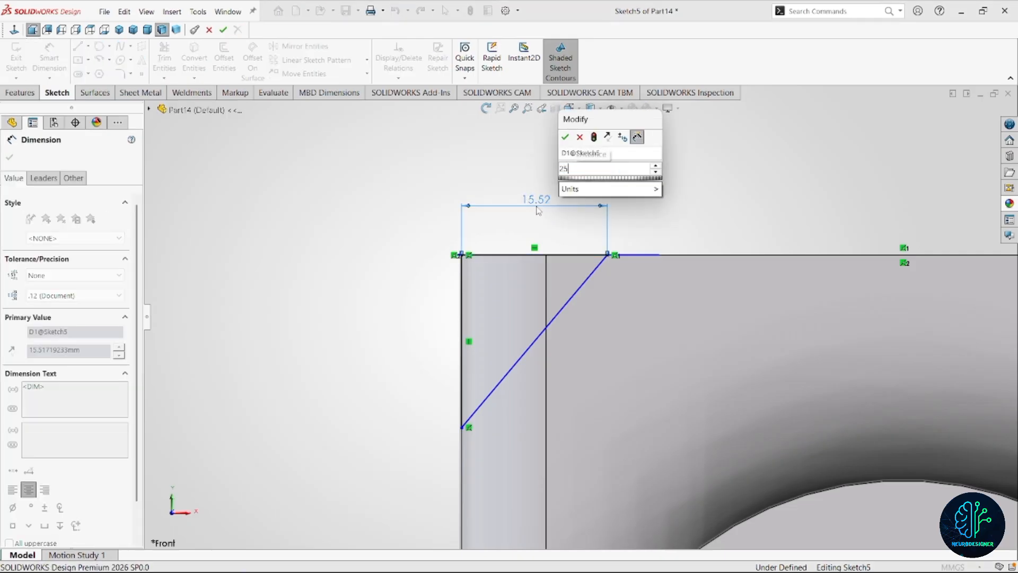
{"action": "key", "text": "Return"}
{"action": "left_click", "coordinate": [460, 376]}
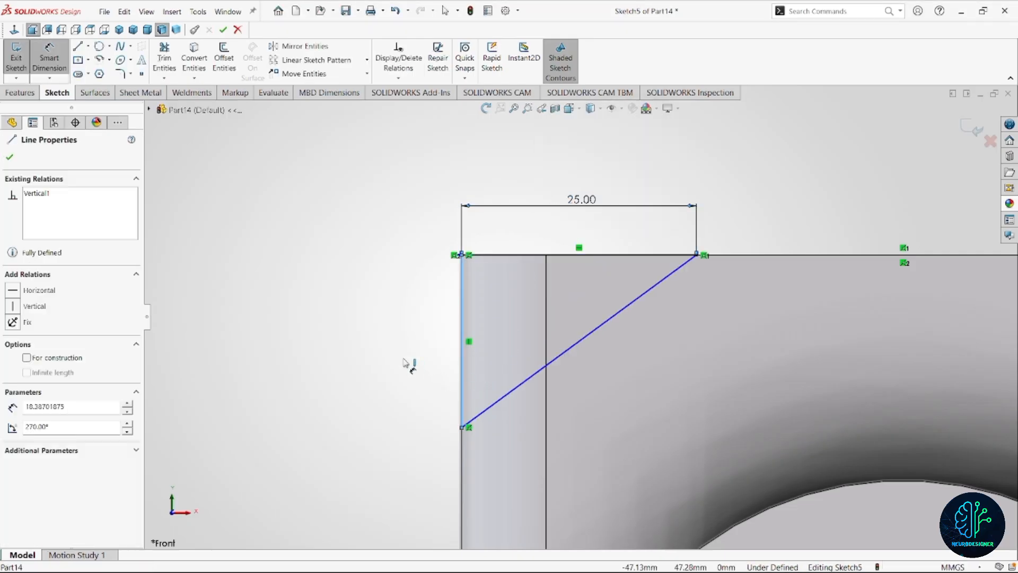
{"action": "left_click", "coordinate": [405, 363]}
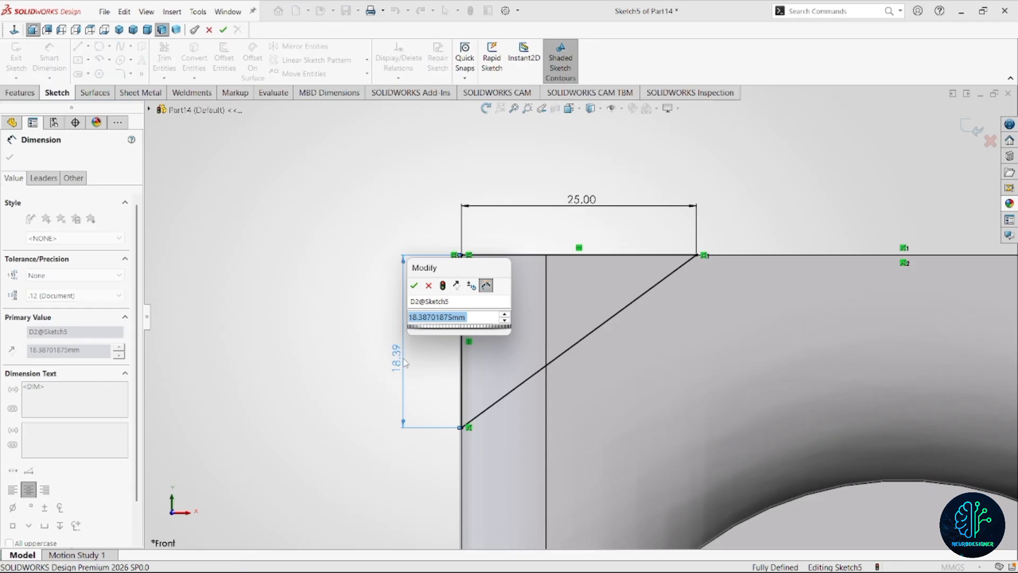
{"action": "type", "text": "20"}
{"action": "key", "text": "Return"}
{"action": "key", "text": "f"}
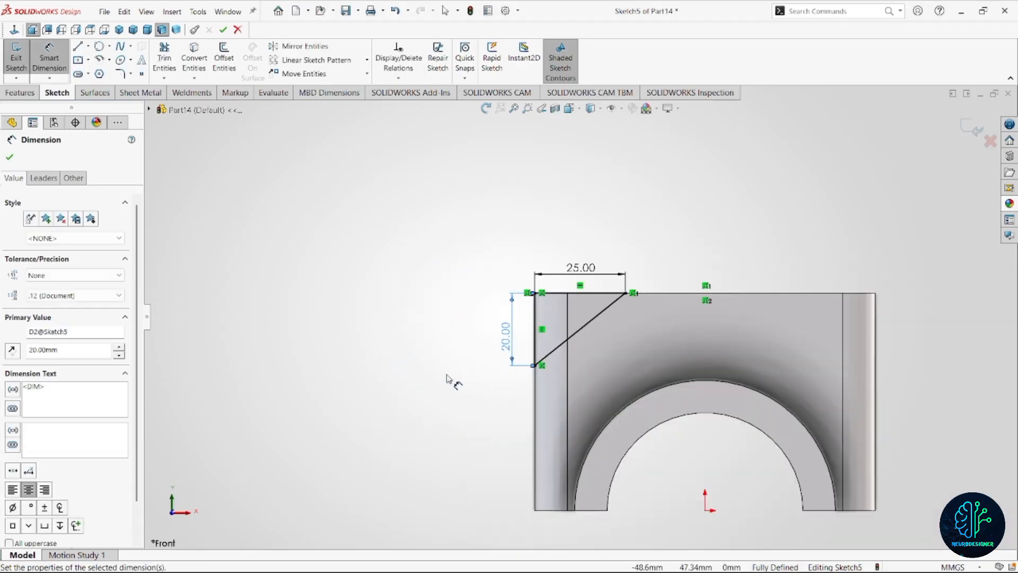
Sketch a vertical line about 45 mm long upward from the origin and convert it to construction geometry.
{"action": "key", "text": "z"}
{"action": "key", "text": "l"}
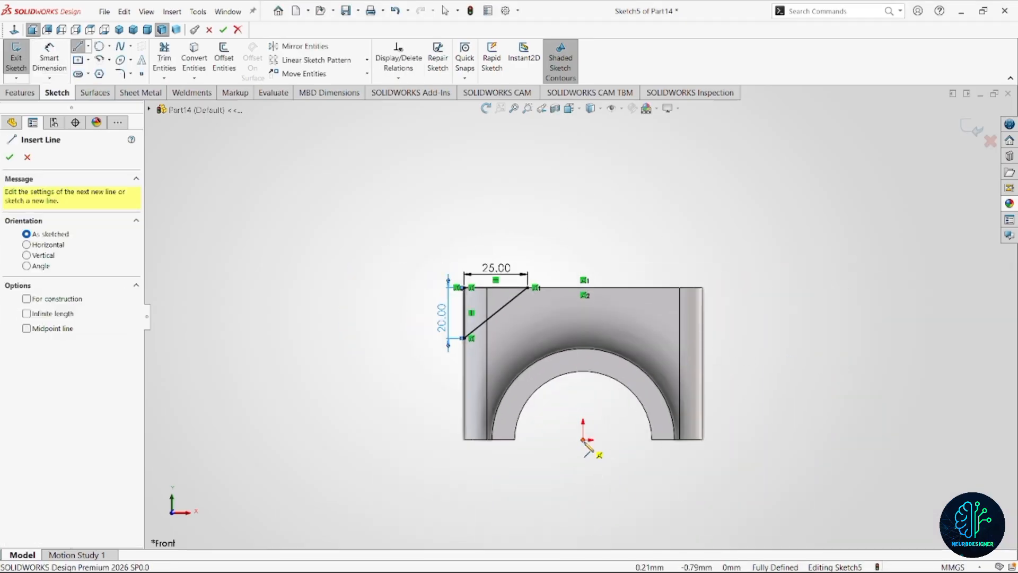
{"action": "left_click", "coordinate": [584, 439]}
{"action": "left_click", "coordinate": [583, 325]}
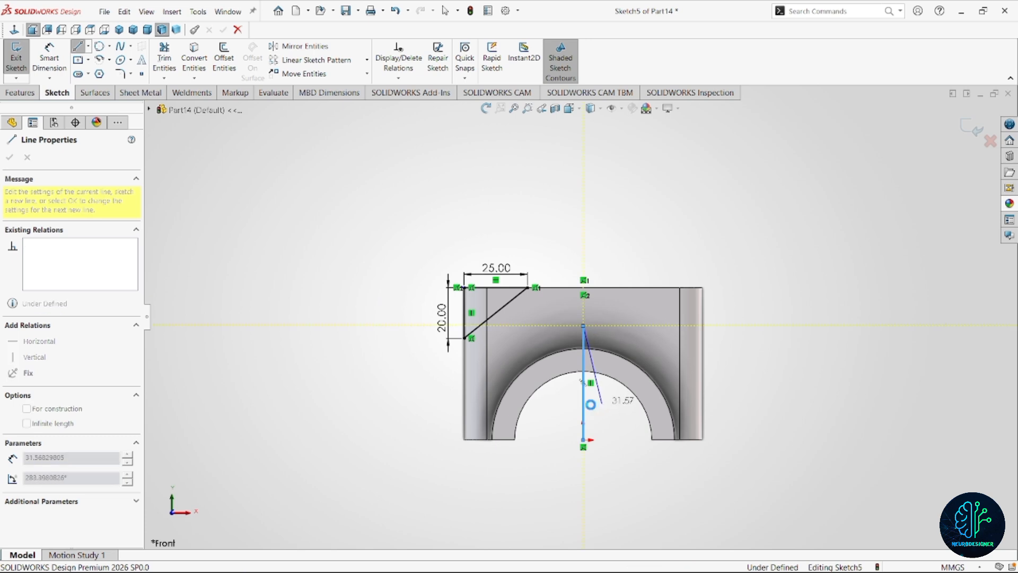
{"action": "key", "text": "Escape"}
{"action": "left_click", "coordinate": [584, 407]}
{"action": "left_click", "coordinate": [643, 374]}
{"action": "key", "text": "Escape"}
{"action": "scroll", "coordinate": [576, 363], "scroll_direction": "up", "scroll_amount": 2}
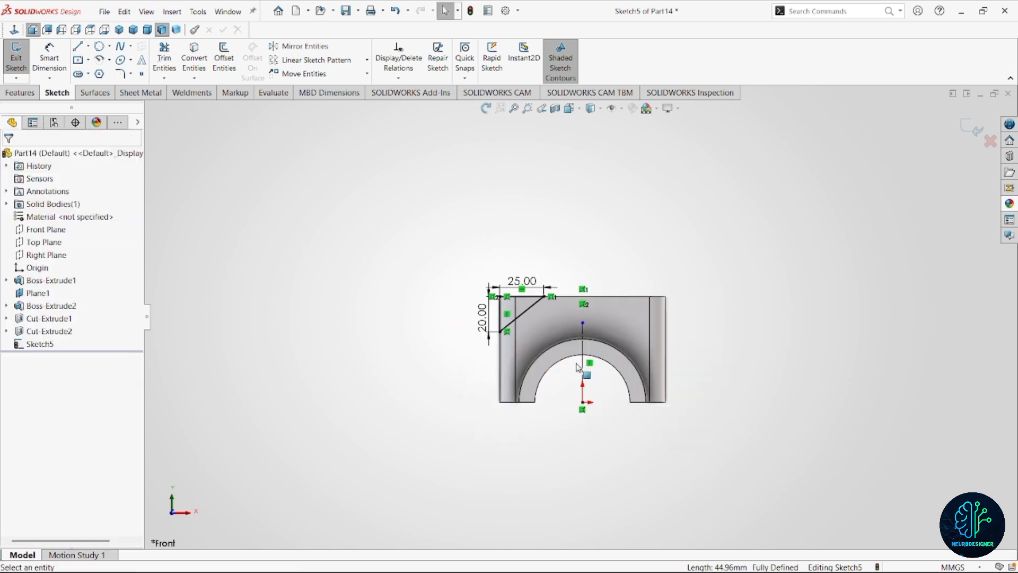
{"action": "left_click_drag", "start_coordinate": [424, 281], "coordinate": [628, 399]}
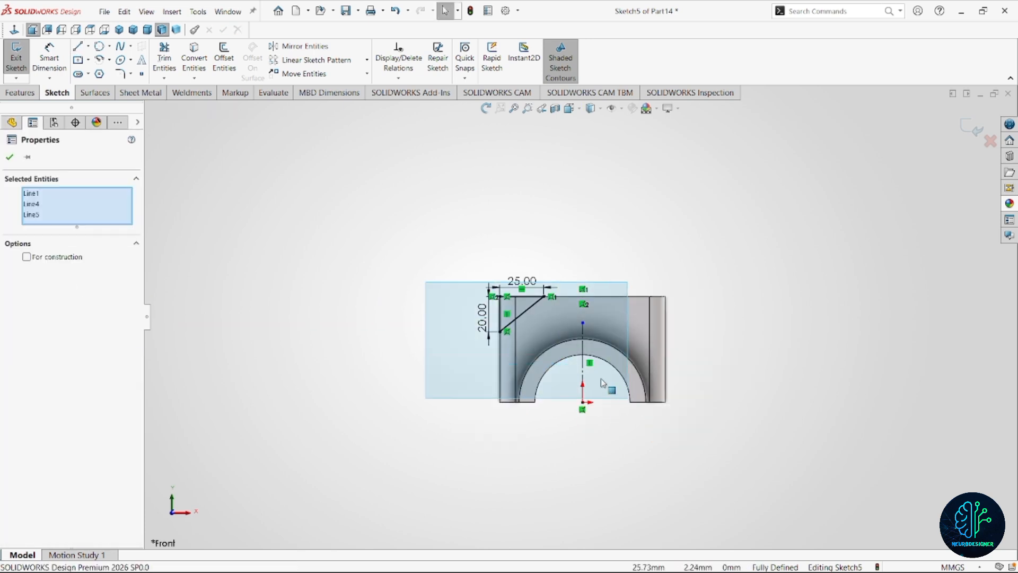
{"action": "left_click", "coordinate": [317, 58]}
{"action": "key", "text": "Escape"}
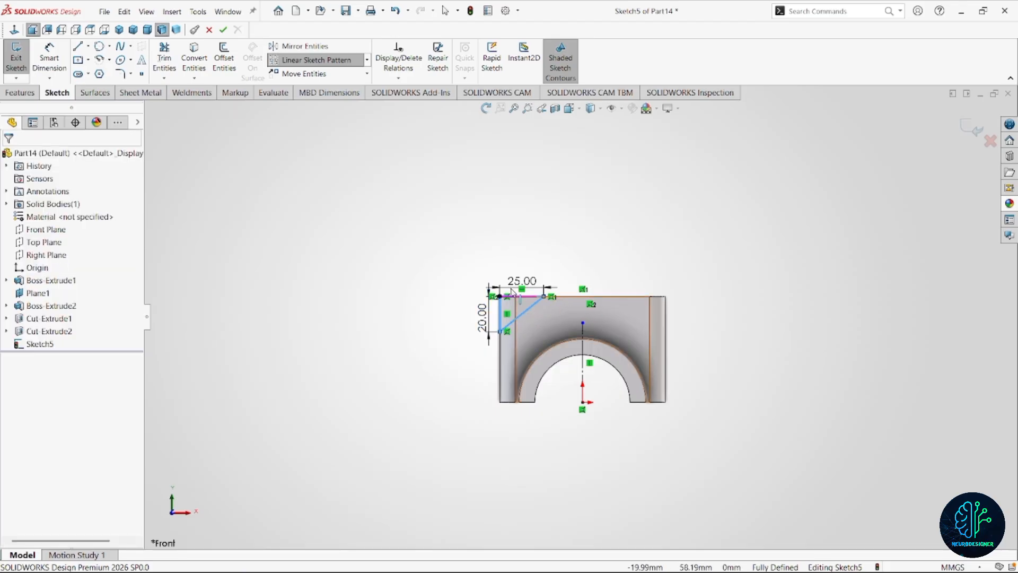
Mirror the corner triangle about the vertical construction line onto the flange's opposite corner.
{"action": "left_click_drag", "start_coordinate": [526, 318], "coordinate": [683, 468]}
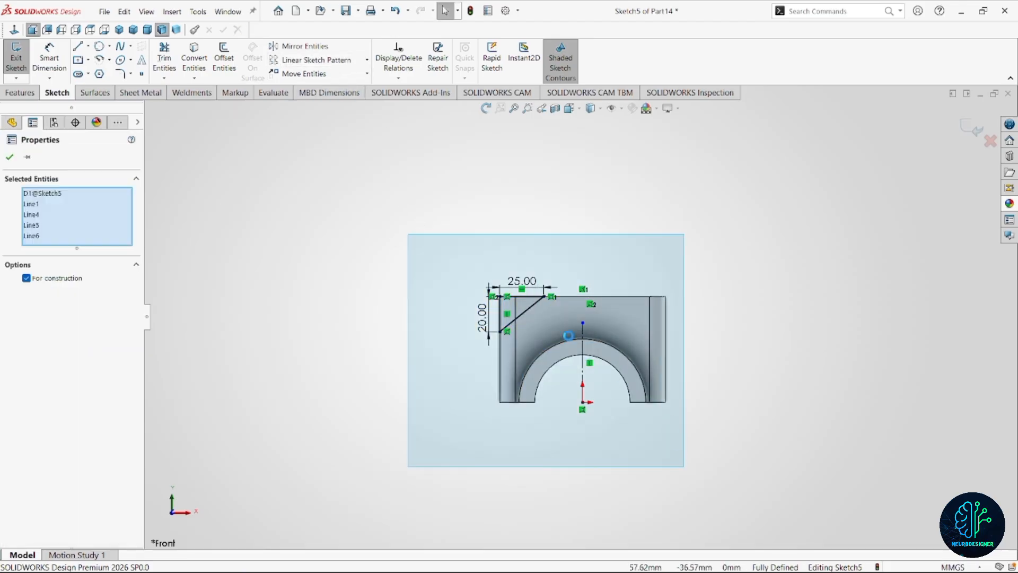
{"action": "left_click", "coordinate": [305, 46]}
{"action": "scroll", "coordinate": [620, 342], "scroll_direction": "down", "scroll_amount": 2}
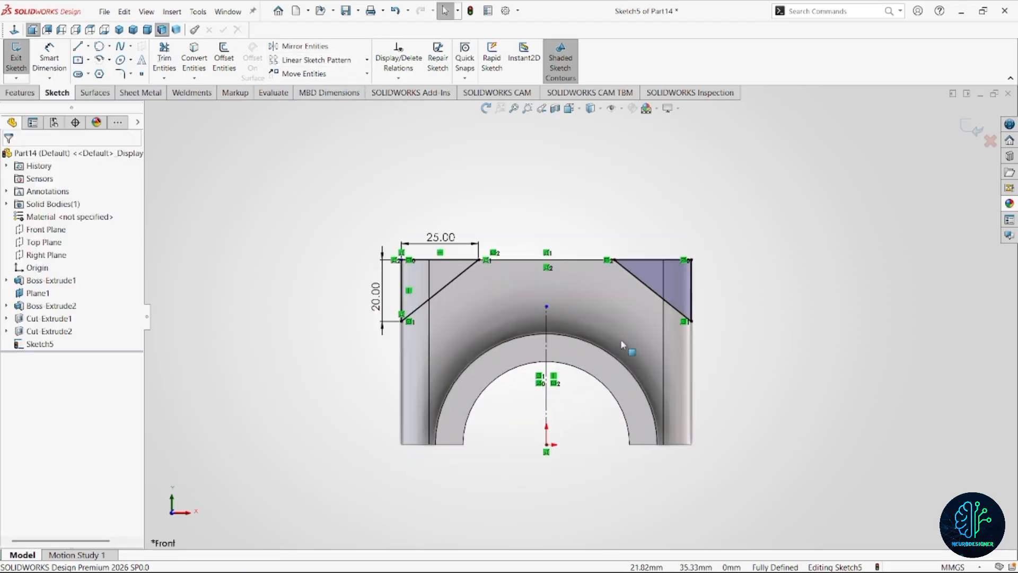
{"action": "scroll", "coordinate": [591, 352], "scroll_direction": "up", "scroll_amount": 1}
{"action": "scroll", "coordinate": [560, 350], "scroll_direction": "up", "scroll_amount": 1}
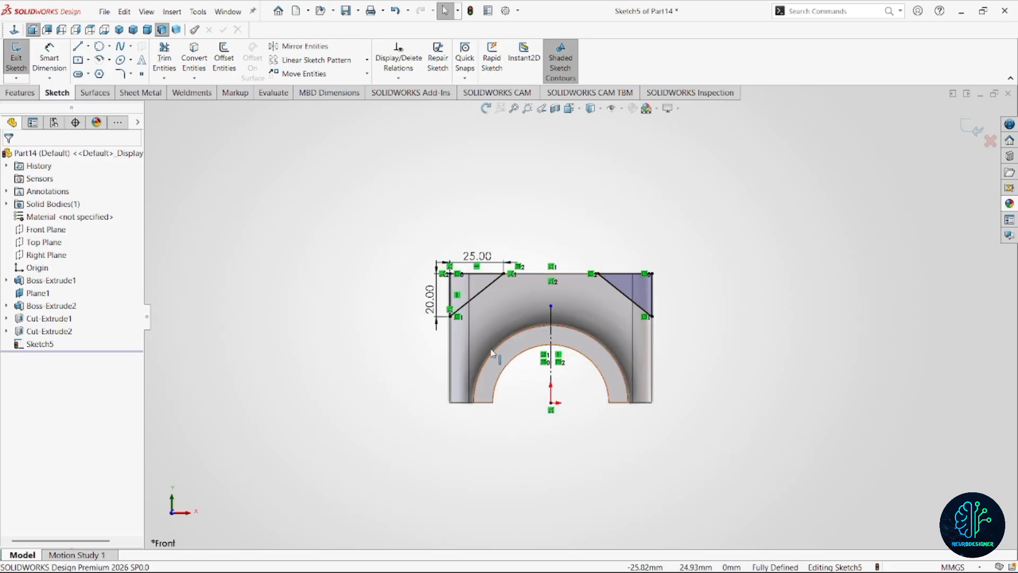
Cut both corner triangles out of the flange with the Through All - Both condition.
{"action": "left_click", "coordinate": [20, 94]}
{"action": "left_click", "coordinate": [228, 67]}
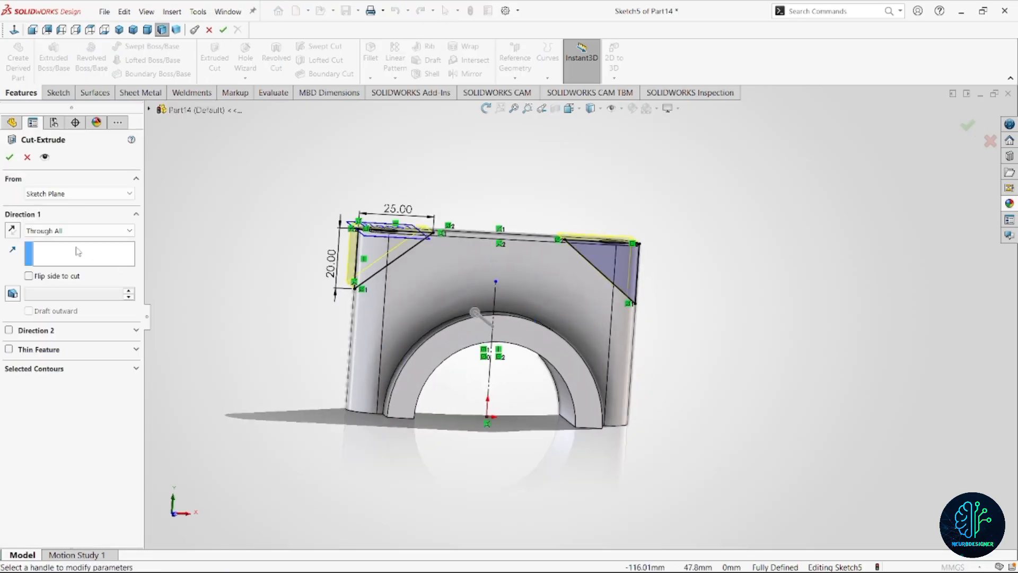
{"action": "left_click", "coordinate": [80, 230]}
{"action": "left_click", "coordinate": [79, 261]}
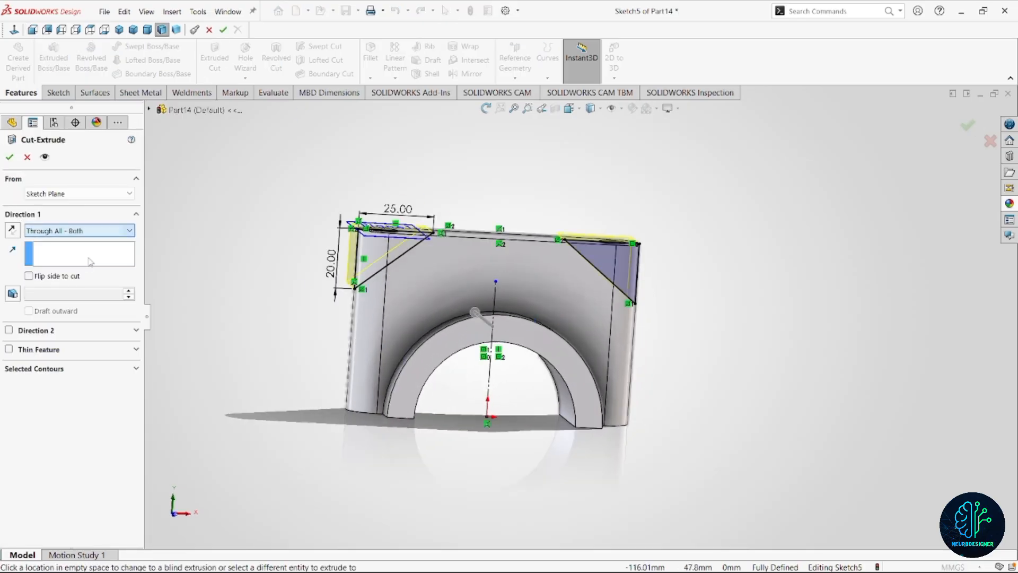
{"action": "left_click", "coordinate": [9, 157]}
Fillet the two edges between the flange's flat top and its sloped corner faces with a 10 mm radius.
{"action": "middle_click_drag", "start_coordinate": [571, 335], "coordinate": [514, 380]}
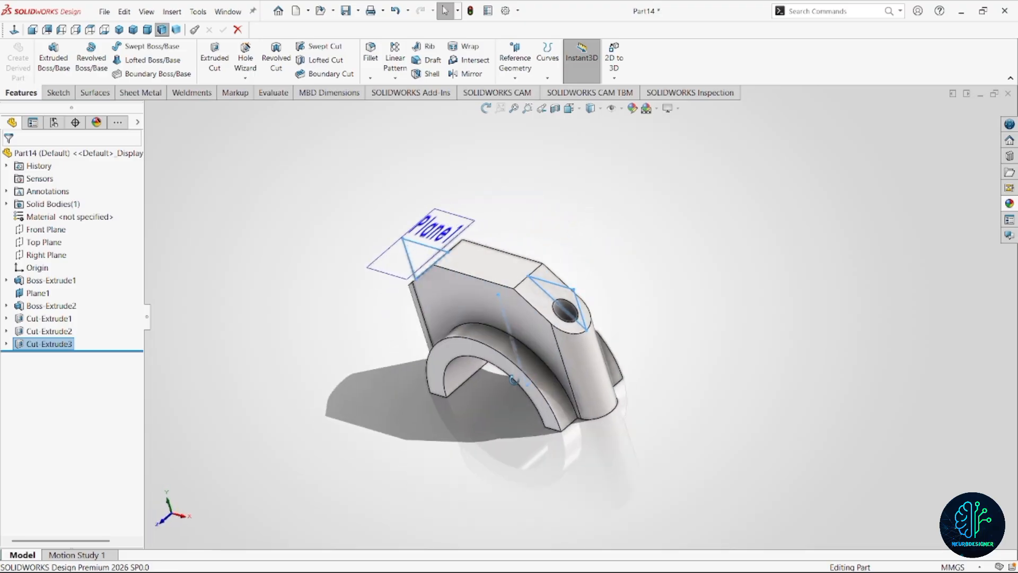
{"action": "scroll", "coordinate": [528, 295], "scroll_direction": "down", "scroll_amount": 3}
{"action": "scroll", "coordinate": [530, 297], "scroll_direction": "up", "scroll_amount": 3}
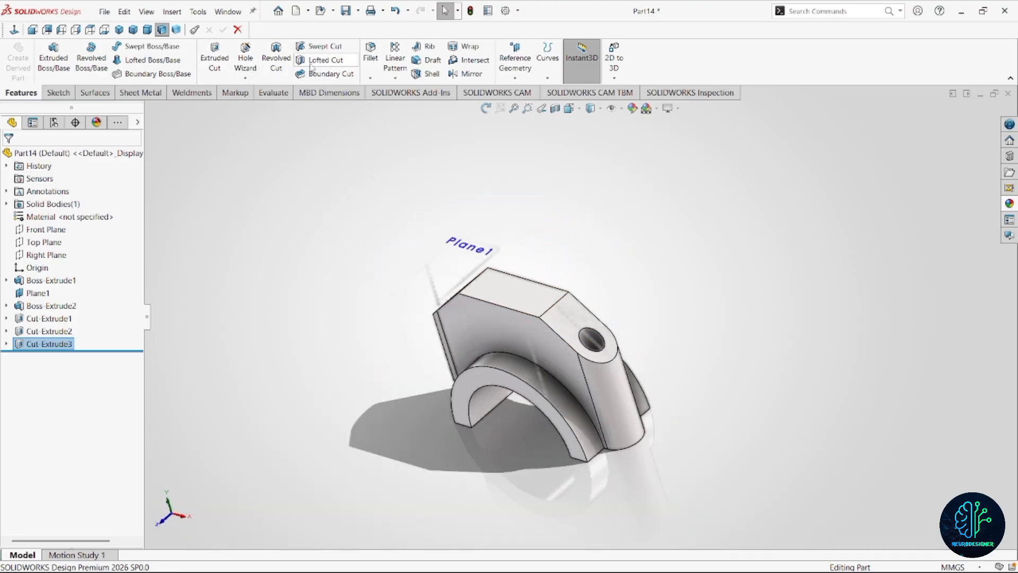
{"action": "left_click", "coordinate": [553, 306]}
{"action": "left_click", "coordinate": [470, 286]}
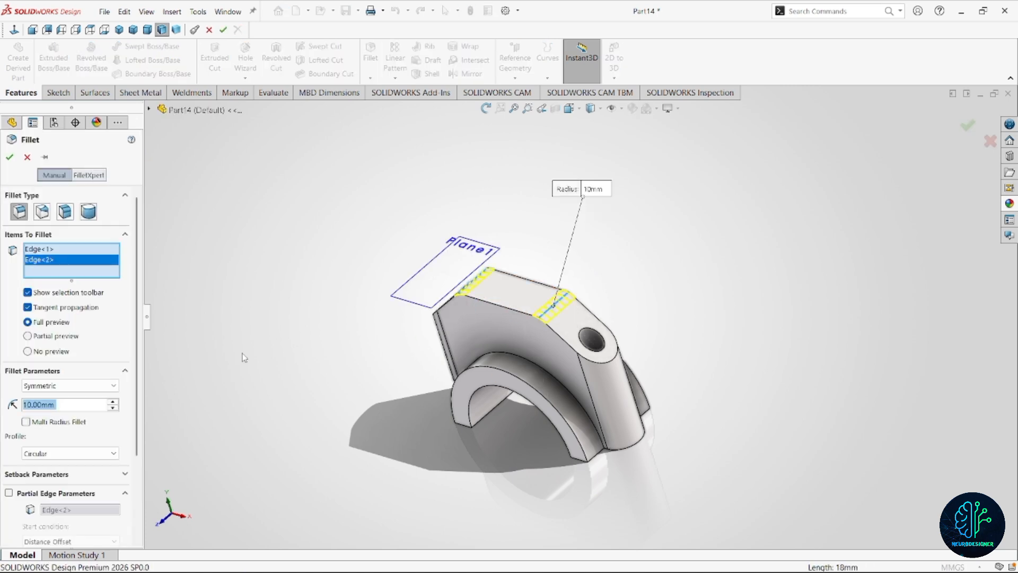
{"action": "left_click", "coordinate": [9, 157]}
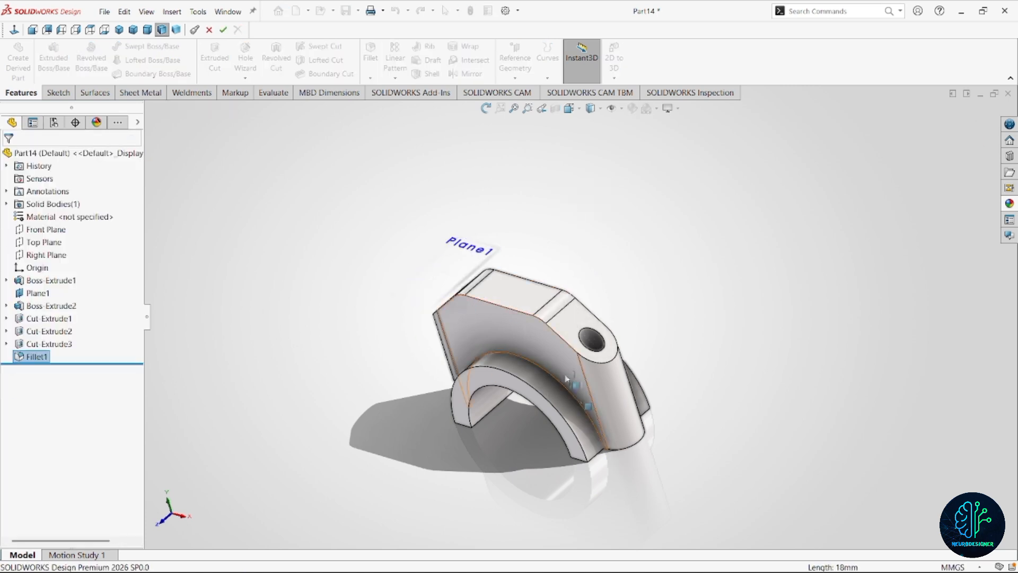
Fillet the half ring's arc junctions on both flange faces and the flange's outer profile edge with a 3 mm radius.
{"action": "scroll", "coordinate": [568, 380], "scroll_direction": "down", "scroll_amount": 3}
{"action": "mouse_move", "coordinate": [568, 379]}
{"action": "middle_mouse_down"}
{"action": "mouse_move", "coordinate": [569, 357]}
{"action": "mouse_move", "coordinate": [564, 395]}
{"action": "middle_mouse_up"}
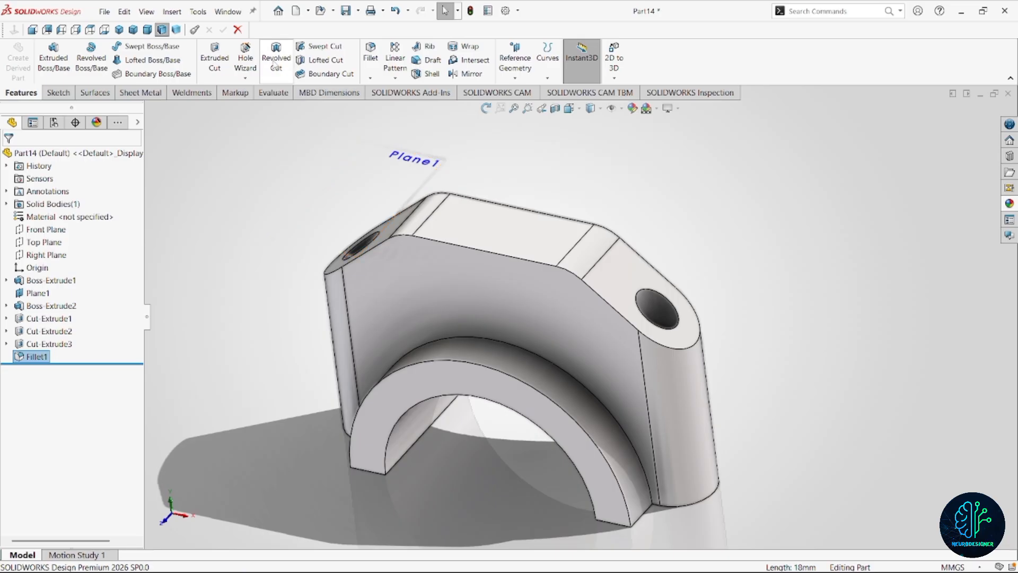
{"action": "key", "text": "Return"}
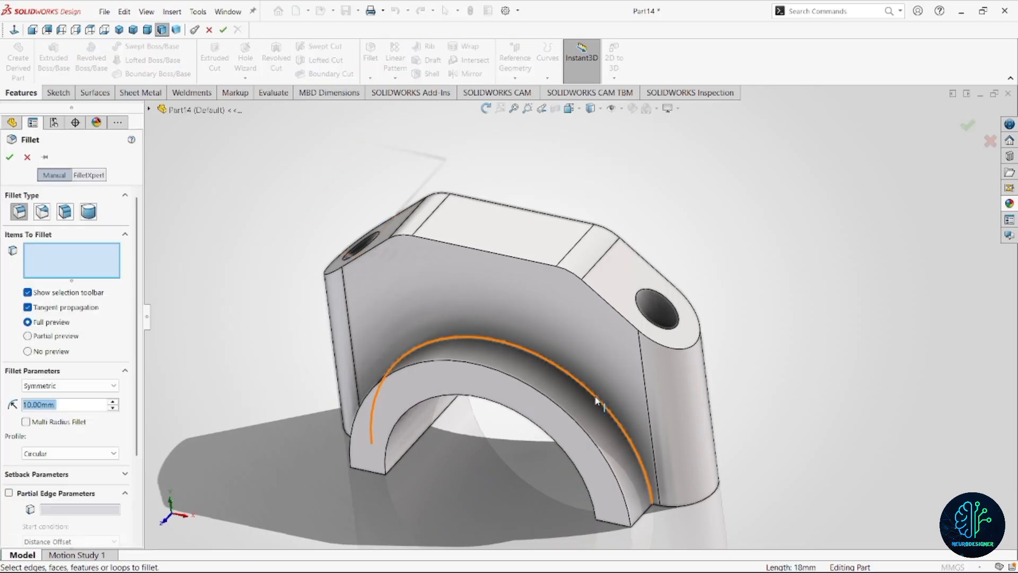
{"action": "left_click", "coordinate": [595, 397]}
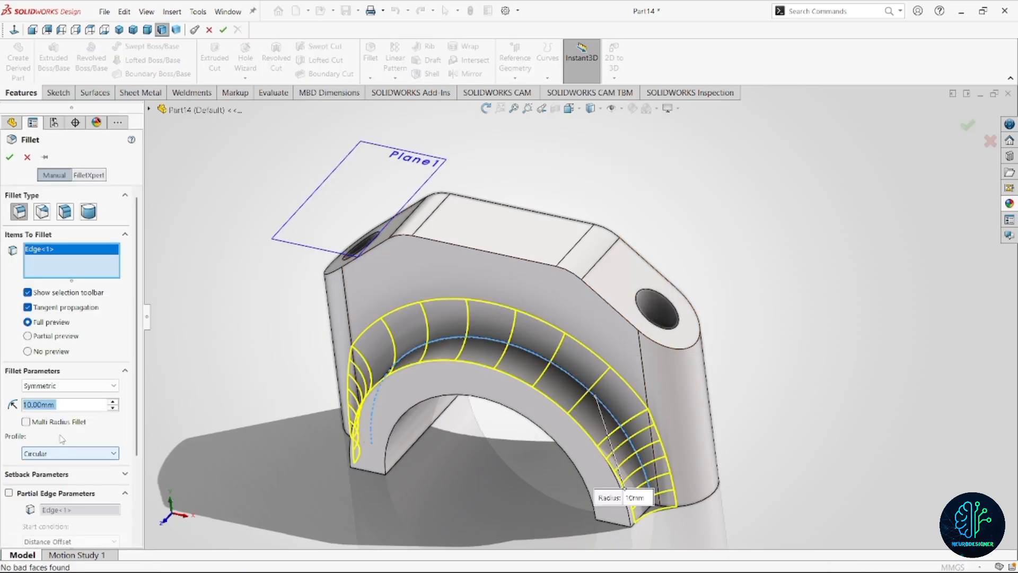
{"action": "type", "text": "3"}
{"action": "key", "text": "Return"}
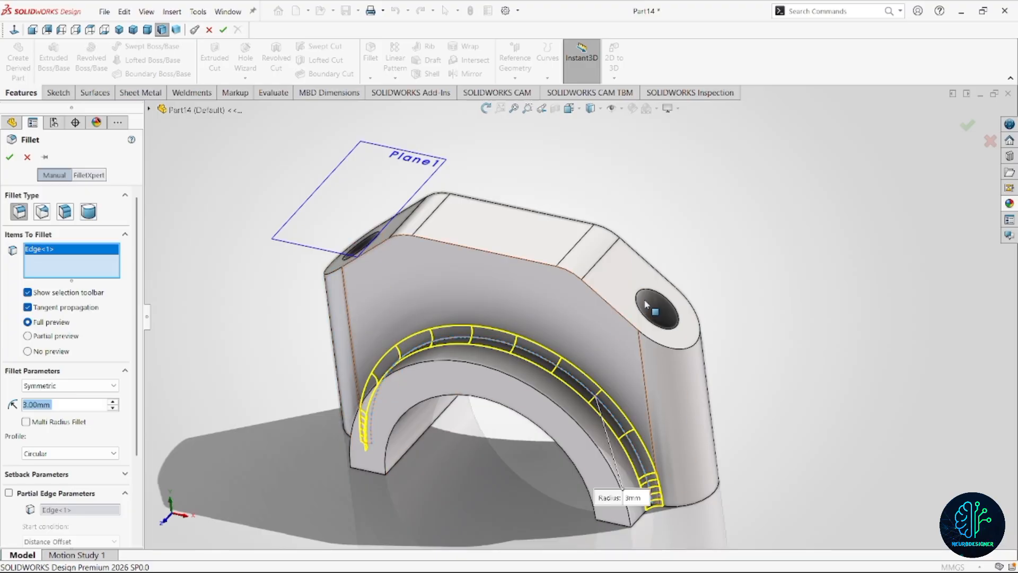
{"action": "middle_click_drag", "start_coordinate": [652, 305], "coordinate": [645, 334]}
{"action": "left_click", "coordinate": [513, 380]}
{"action": "left_click", "coordinate": [530, 439]}
{"action": "scroll", "coordinate": [536, 412], "scroll_direction": "up", "scroll_amount": 3}
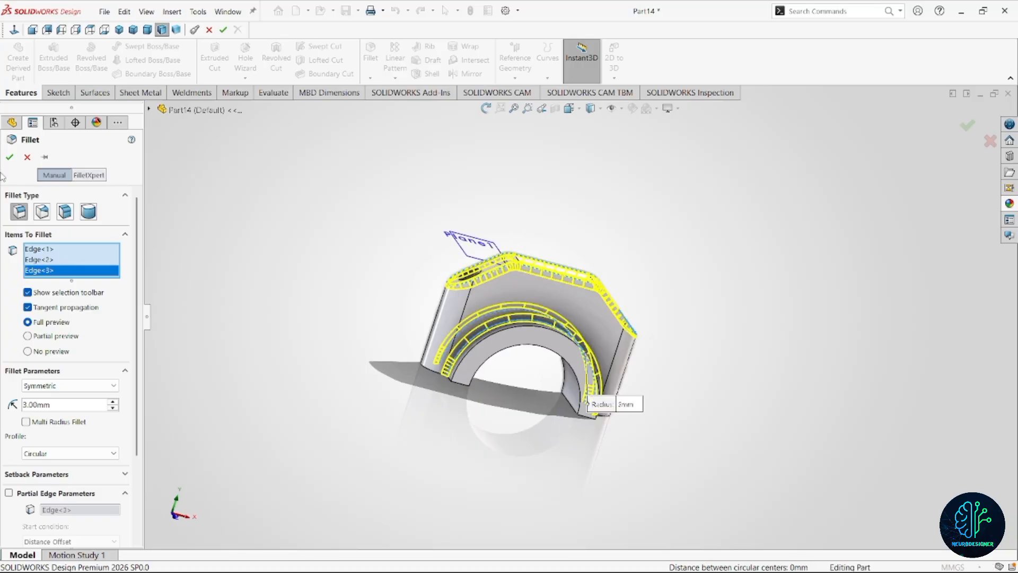
{"action": "left_click", "coordinate": [9, 157]}
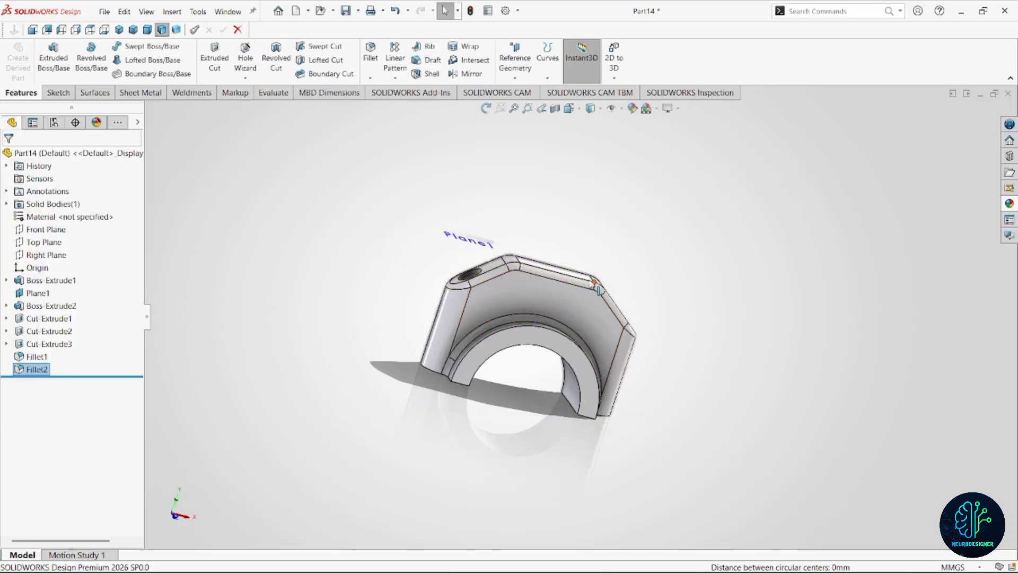
Apply the matte gold metal appearance to the whole connecting rod cap.
{"action": "middle_click_drag", "start_coordinate": [598, 289], "coordinate": [395, 201]}
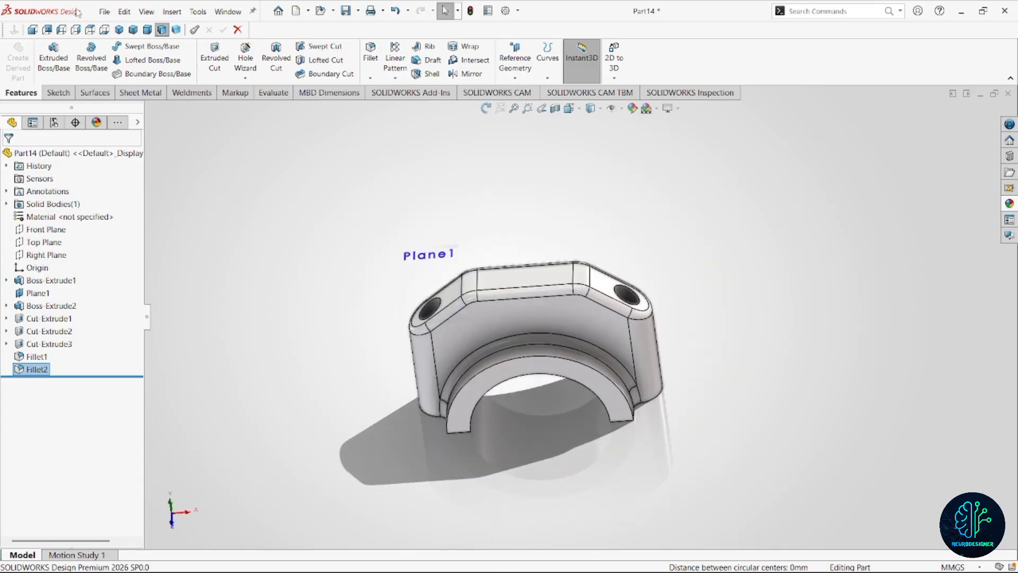
{"action": "left_click", "coordinate": [479, 282]}
{"action": "left_click", "coordinate": [495, 216]}
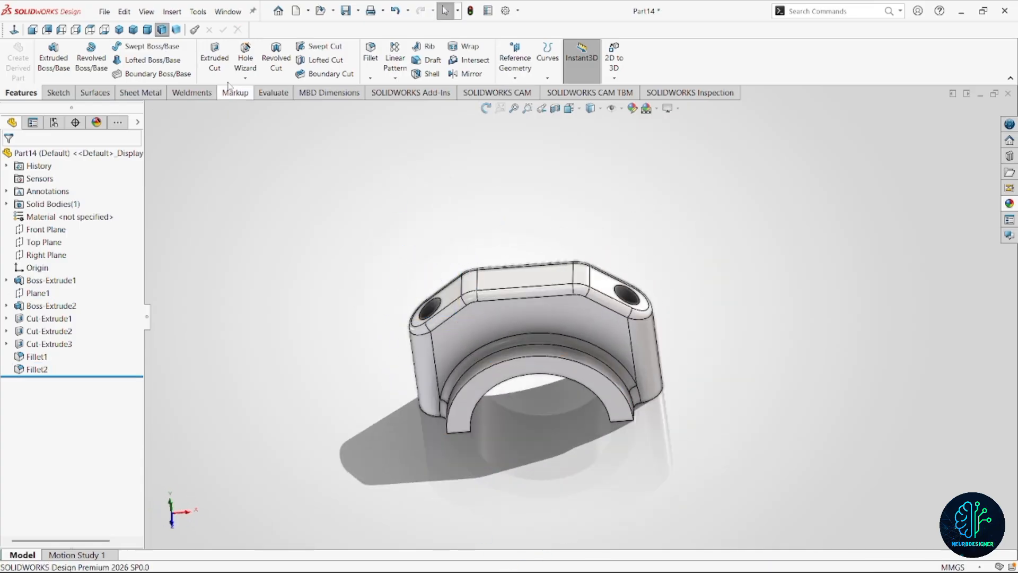
{"action": "left_click", "coordinate": [148, 29]}
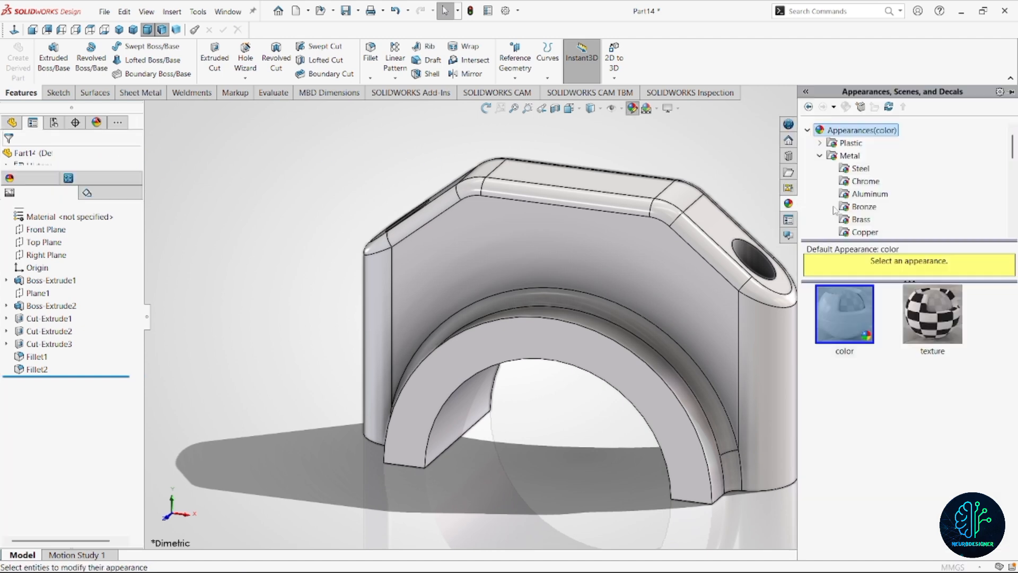
{"action": "scroll", "coordinate": [873, 167], "scroll_direction": "down", "scroll_amount": 4}
{"action": "left_click", "coordinate": [859, 169]}
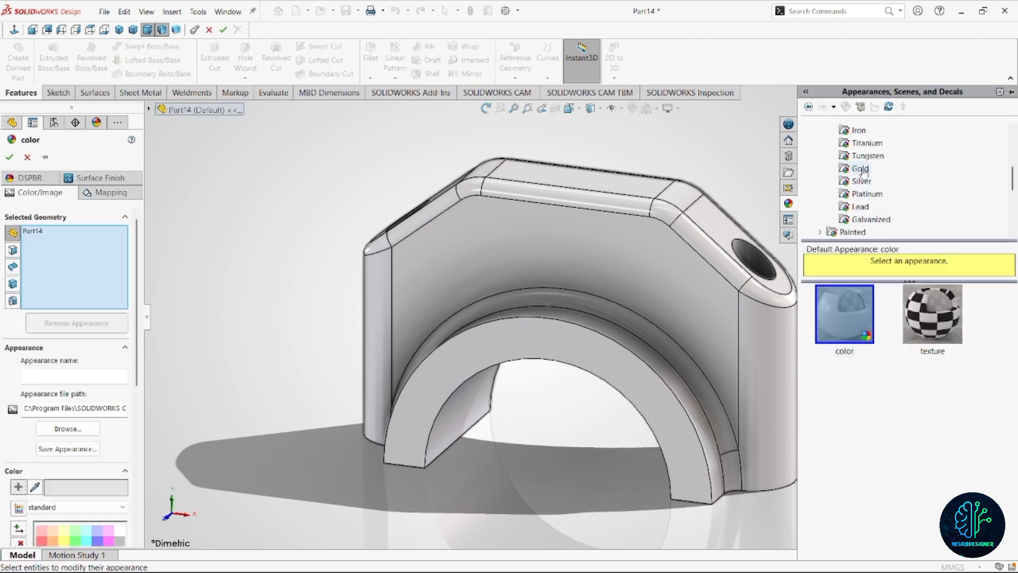
{"action": "left_click", "coordinate": [951, 324]}
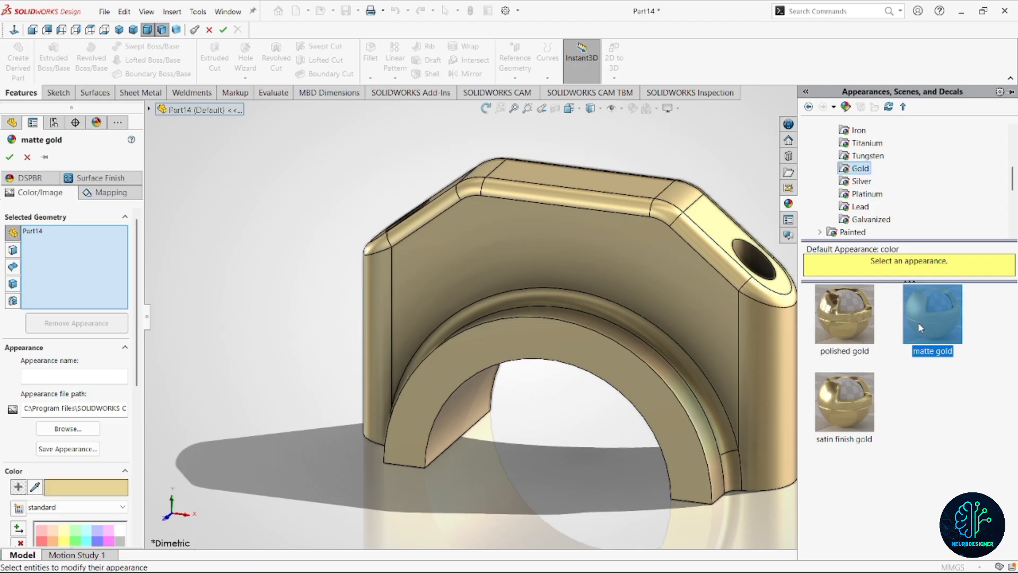
{"action": "left_click", "coordinate": [9, 157]}
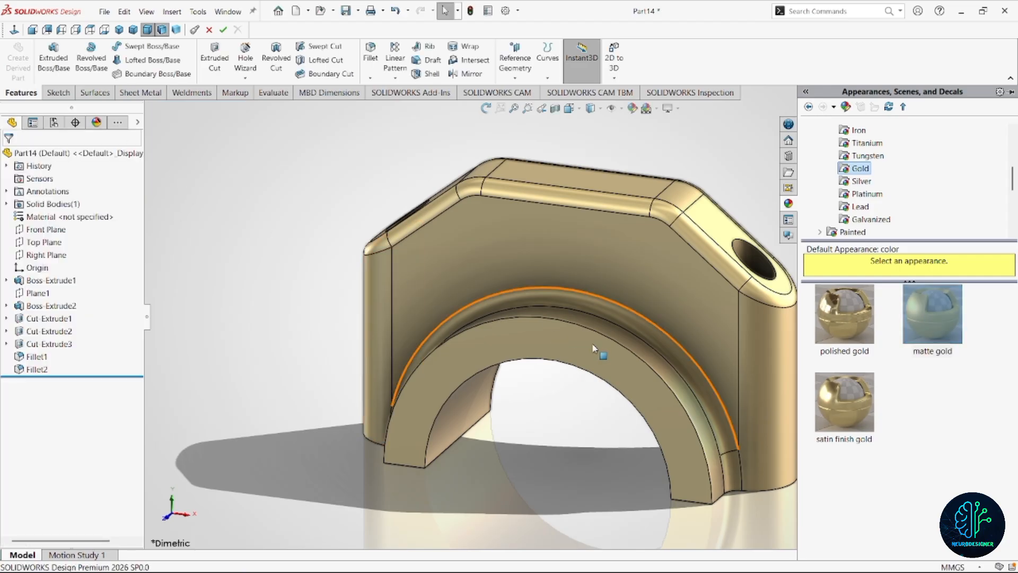
Save the cap in the Video 10 folder as "Chapeau de bielle" and start a new part document.
{"action": "scroll", "coordinate": [592, 341], "scroll_direction": "up", "scroll_amount": 3}
{"action": "left_click", "coordinate": [650, 236]}
{"action": "left_click", "coordinate": [131, 28]}
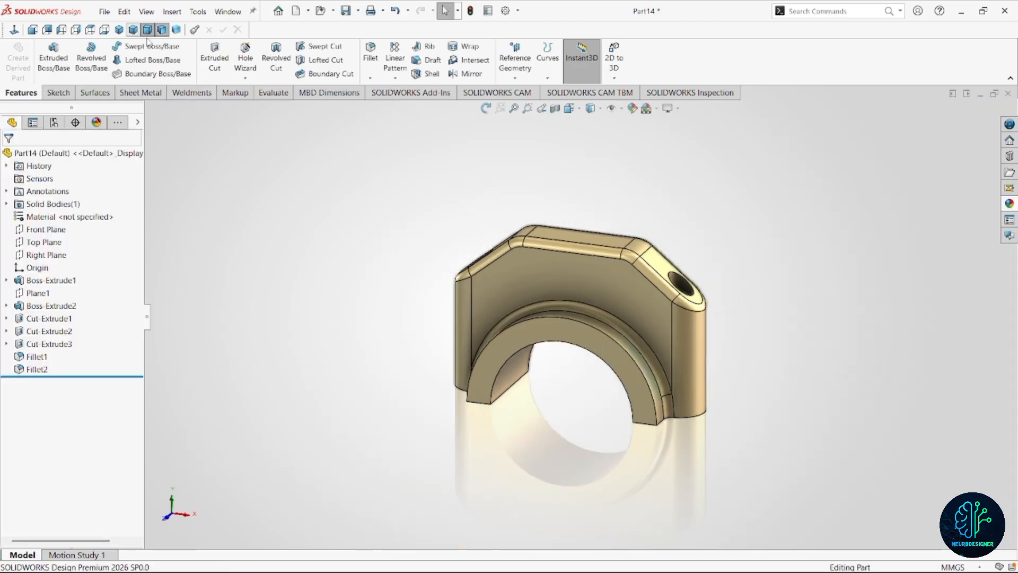
{"action": "key", "text": "ctrl+s"}
{"action": "type", "text": "Chapeau de b"}
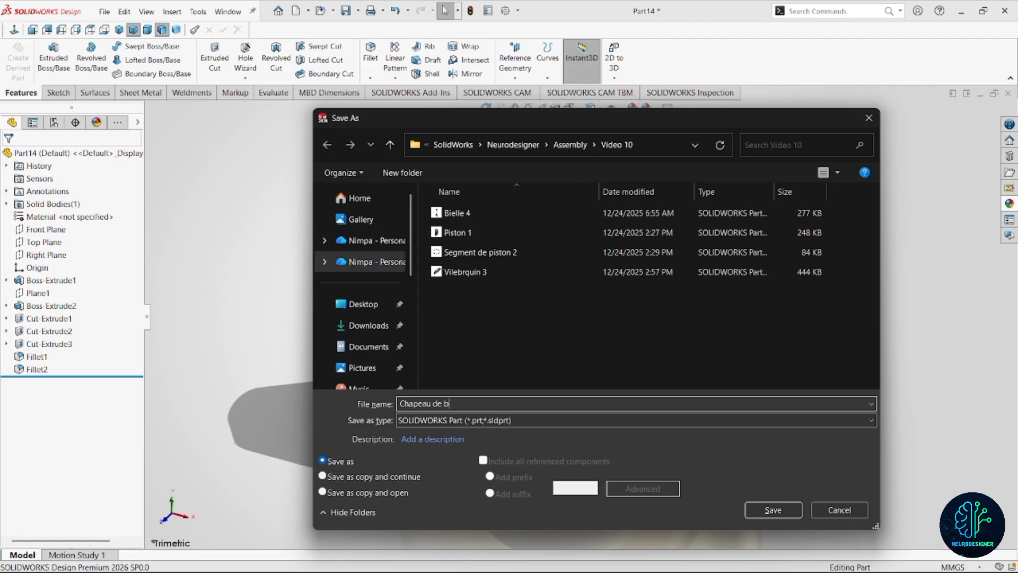
{"action": "type", "text": "ielle"}
{"action": "key", "text": "Return"}
{"action": "left_click", "coordinate": [105, 11]}
{"action": "left_click", "coordinate": [119, 27]}
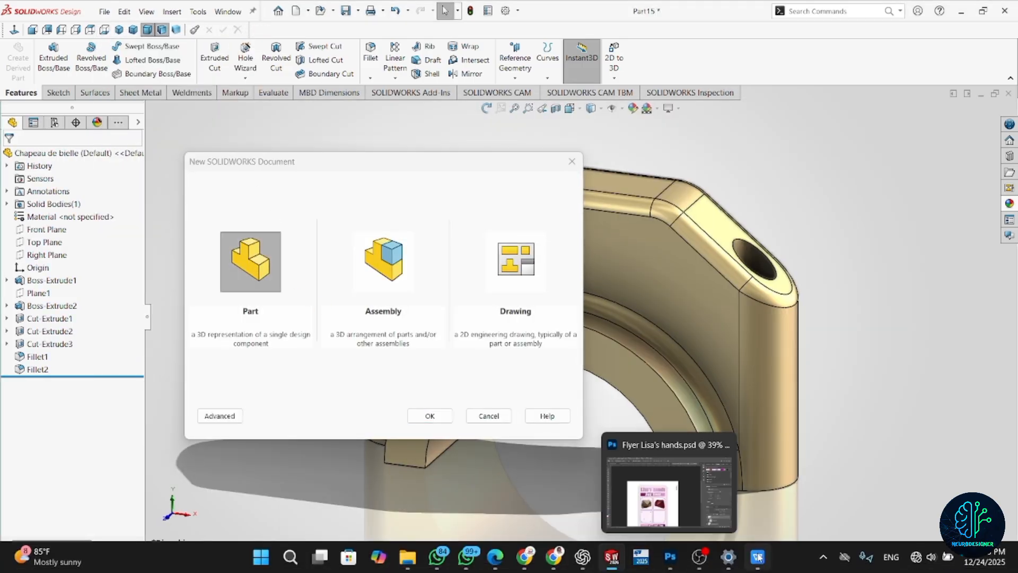
Switch to the engine drawing PDF in WPS Office and examine the piston pin's diameter, length and chamfer dimensions.
{"action": "left_click", "coordinate": [759, 557]}
{"action": "scroll", "coordinate": [444, 348], "scroll_direction": "up", "scroll_amount": 2, "text": "ctrl"}
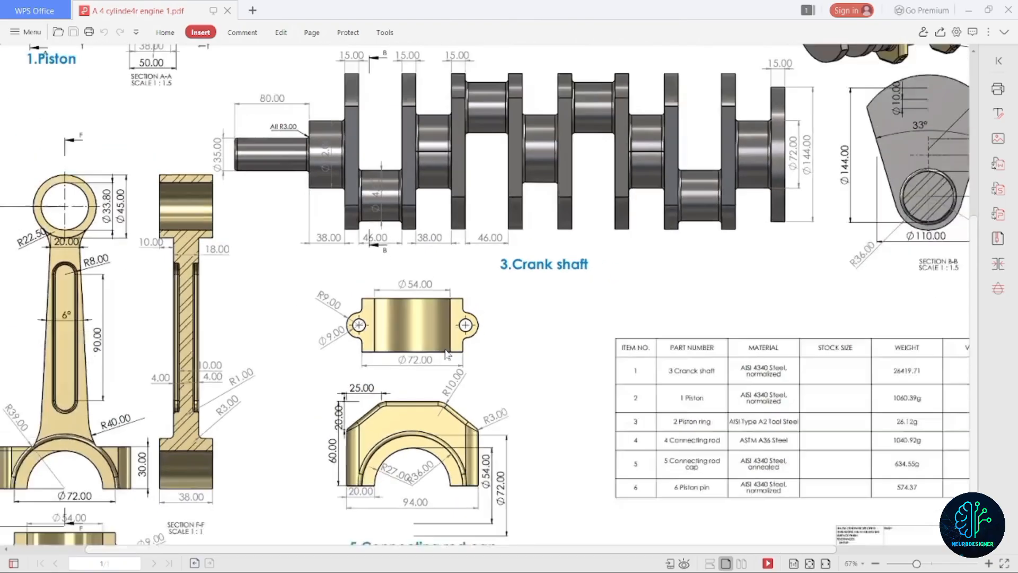
{"action": "scroll", "coordinate": [444, 349], "scroll_direction": "down", "scroll_amount": 3, "text": "ctrl"}
{"action": "scroll", "coordinate": [313, 94], "scroll_direction": "up", "scroll_amount": 4, "text": "ctrl"}
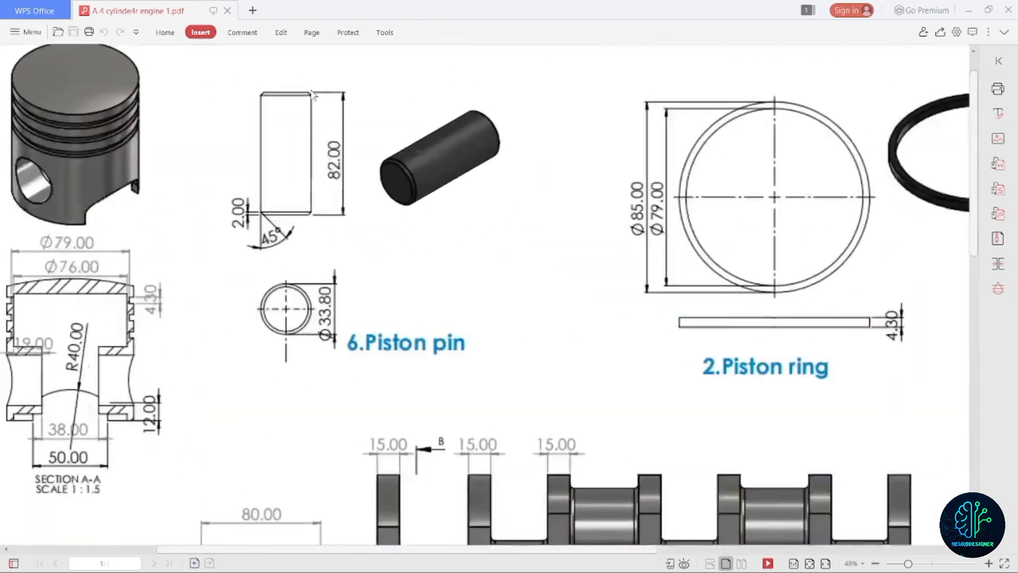
{"action": "scroll", "coordinate": [313, 95], "scroll_direction": "up", "scroll_amount": 1, "text": "ctrl"}
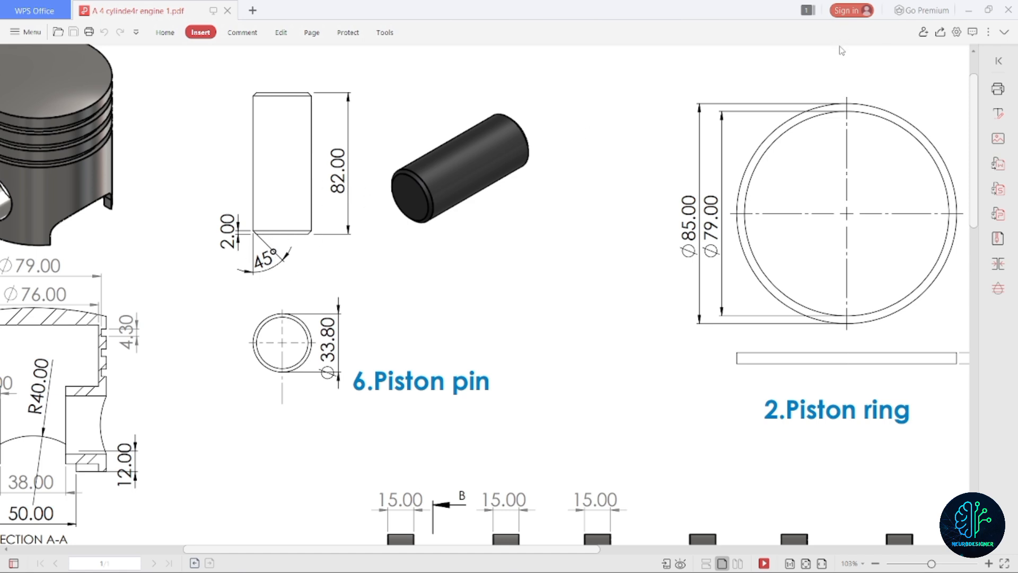
{"action": "left_click", "coordinate": [966, 15]}
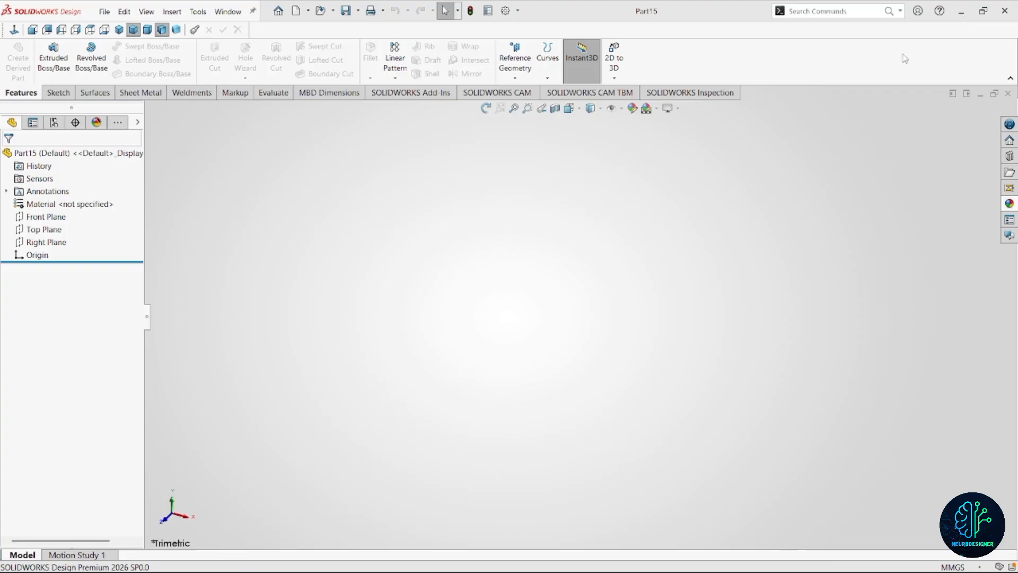
Back in SOLIDWORKS, sketch a circle about 54 mm in diameter on the Top Plane, centred on the origin.
{"action": "left_click", "coordinate": [52, 219]}
{"action": "left_click", "coordinate": [49, 233]}
{"action": "left_click", "coordinate": [64, 219]}
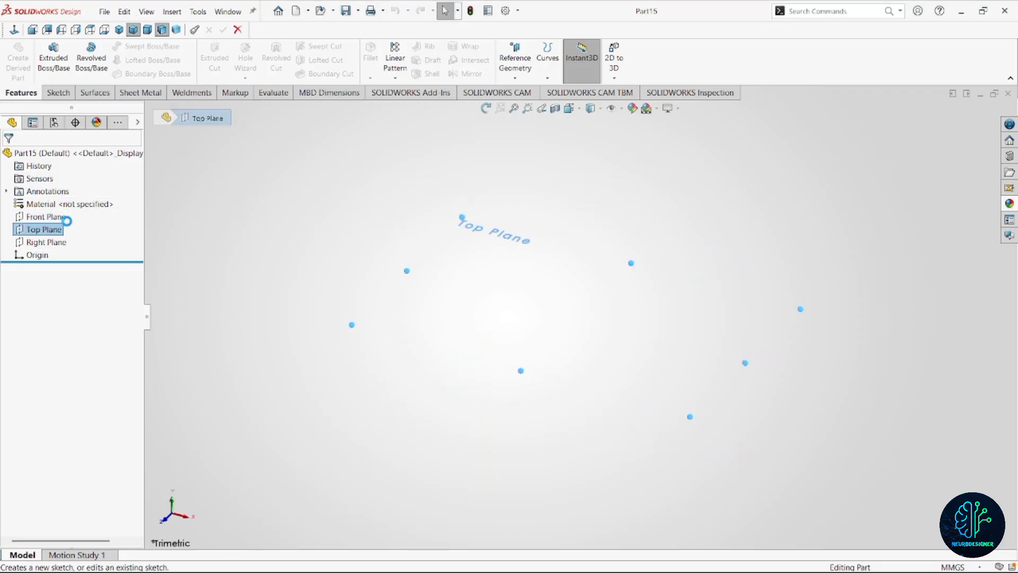
{"action": "right_click_drag", "start_coordinate": [602, 320], "coordinate": [665, 332]}
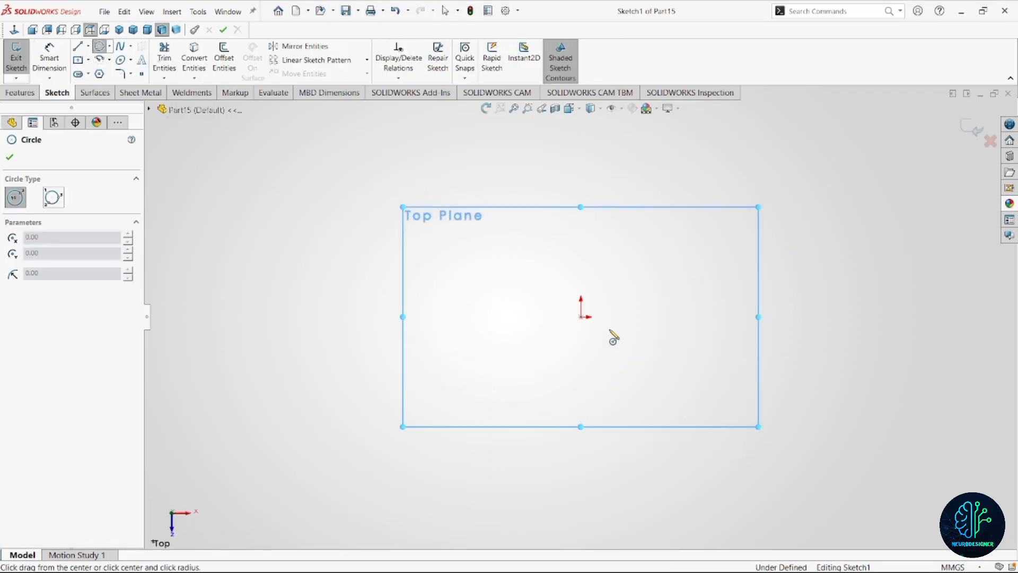
{"action": "left_click", "coordinate": [580, 316]}
{"action": "left_click", "coordinate": [573, 370]}
{"action": "right_click_drag", "start_coordinate": [756, 299], "coordinate": [755, 275]}
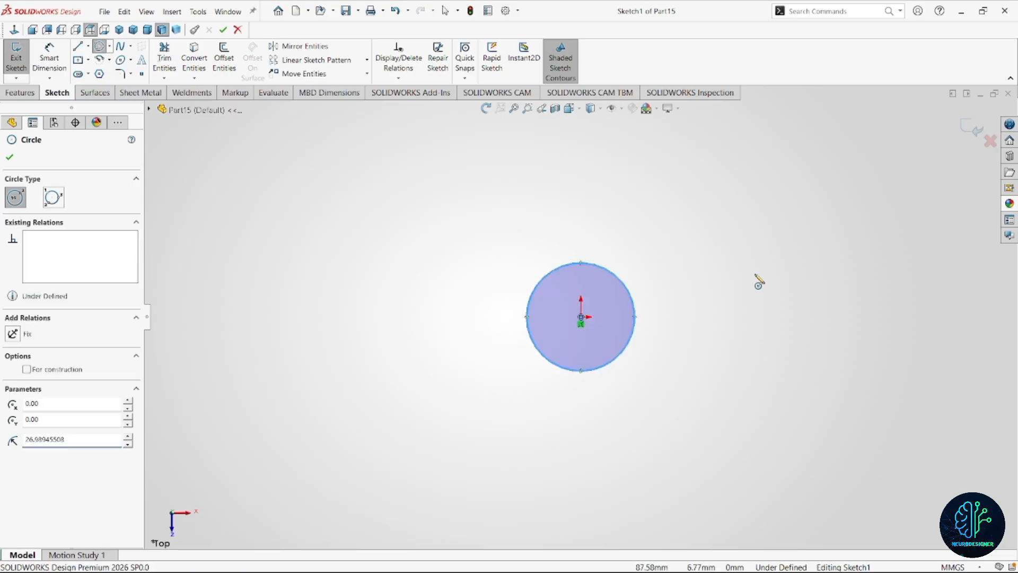
Dimension the circle's diameter at 33.8 mm.
{"action": "left_click", "coordinate": [554, 268]}
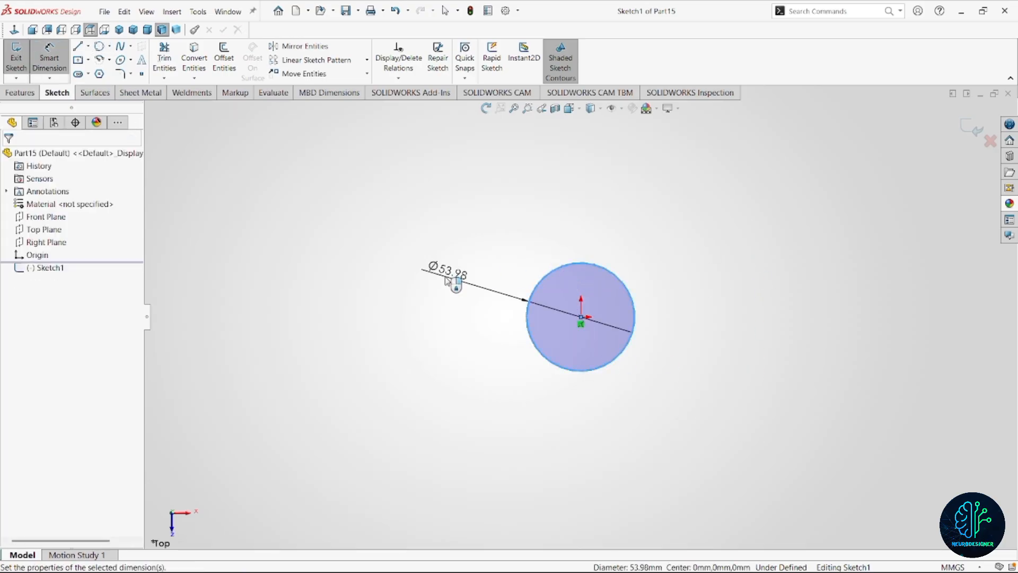
{"action": "left_click", "coordinate": [445, 281]}
{"action": "type", "text": "33.8"}
{"action": "key", "text": "Return"}
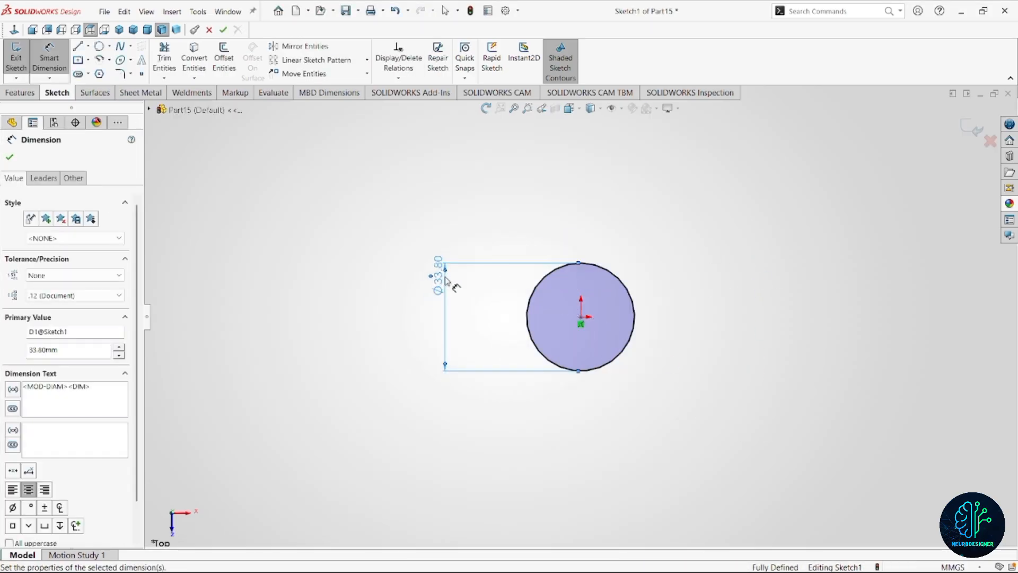
Extrude the circle as a boss with a Blind depth of 82 mm.
{"action": "left_click", "coordinate": [20, 92]}
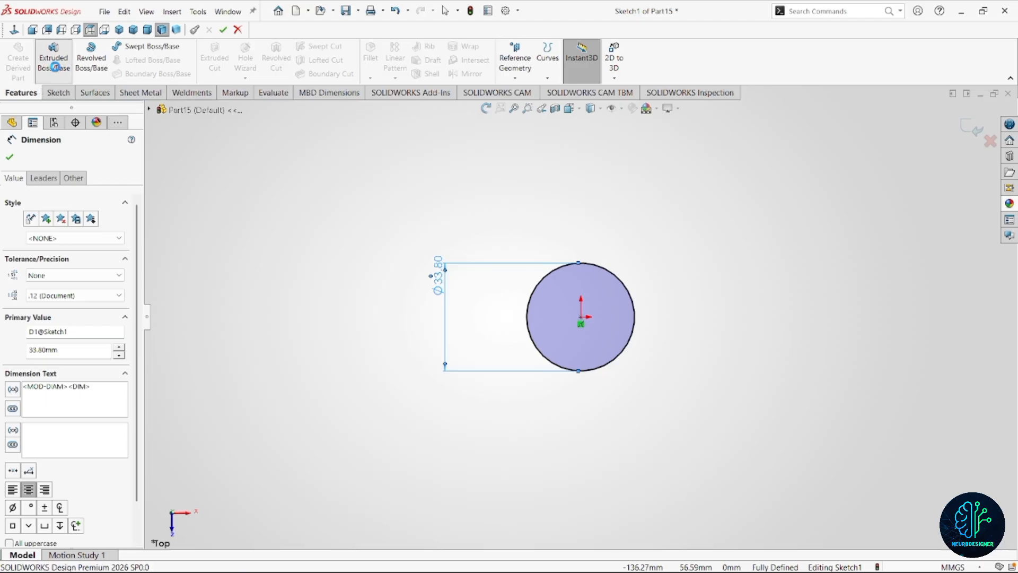
{"action": "left_click", "coordinate": [56, 69]}
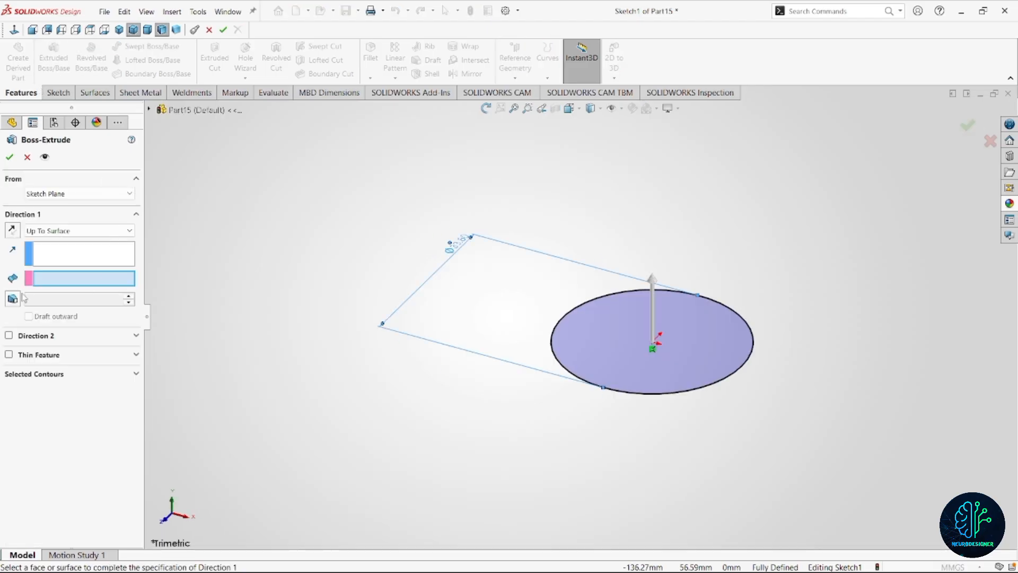
{"action": "left_click", "coordinate": [63, 230]}
{"action": "left_click", "coordinate": [48, 240]}
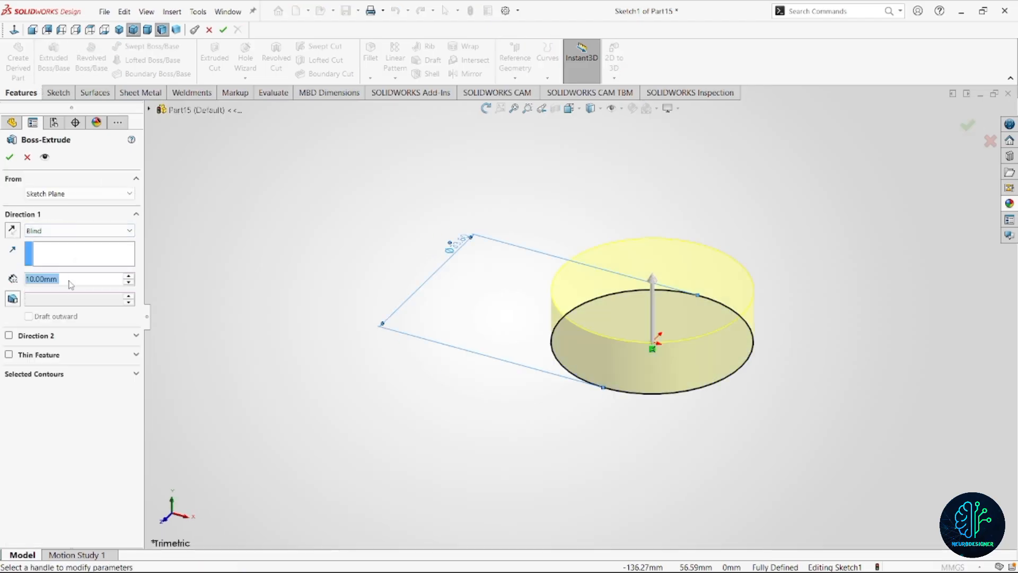
{"action": "type", "text": "82"}
{"action": "key", "text": "Return"}
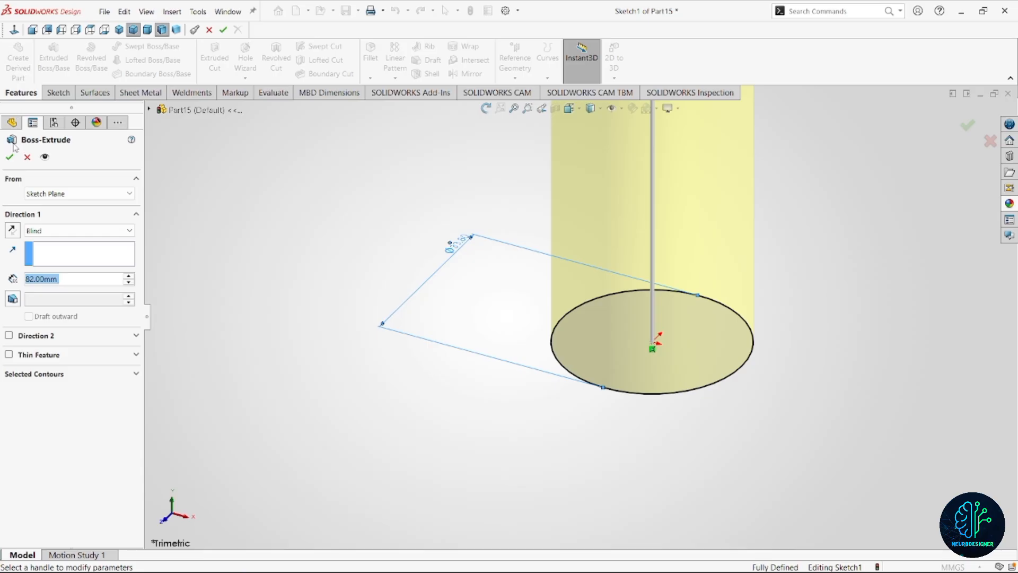
{"action": "left_click", "coordinate": [9, 157]}
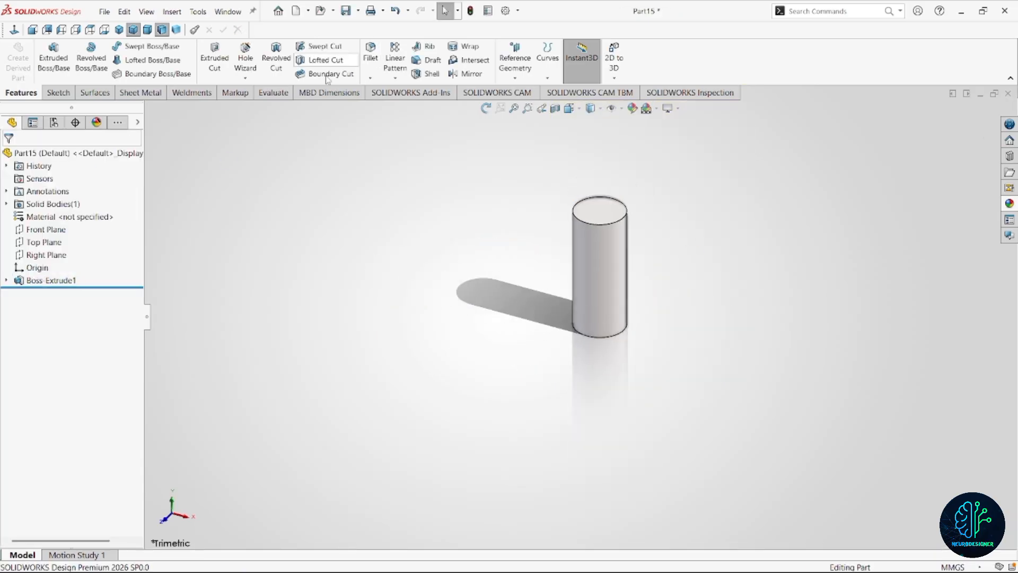
Chamfer the circular edges at both ends of the pin with a 2 mm distance at 45 degrees.
{"action": "left_click", "coordinate": [370, 79]}
{"action": "left_click", "coordinate": [391, 104]}
{"action": "left_click", "coordinate": [602, 223]}
{"action": "left_click", "coordinate": [603, 342]}
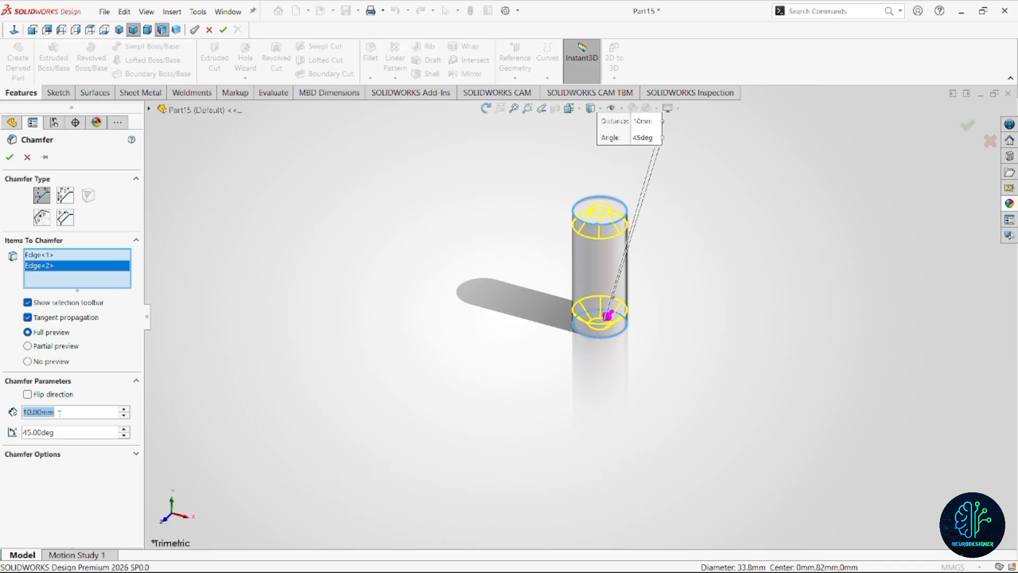
{"action": "type", "text": "2"}
{"action": "left_click", "coordinate": [68, 437]}
{"action": "left_click", "coordinate": [11, 158]}
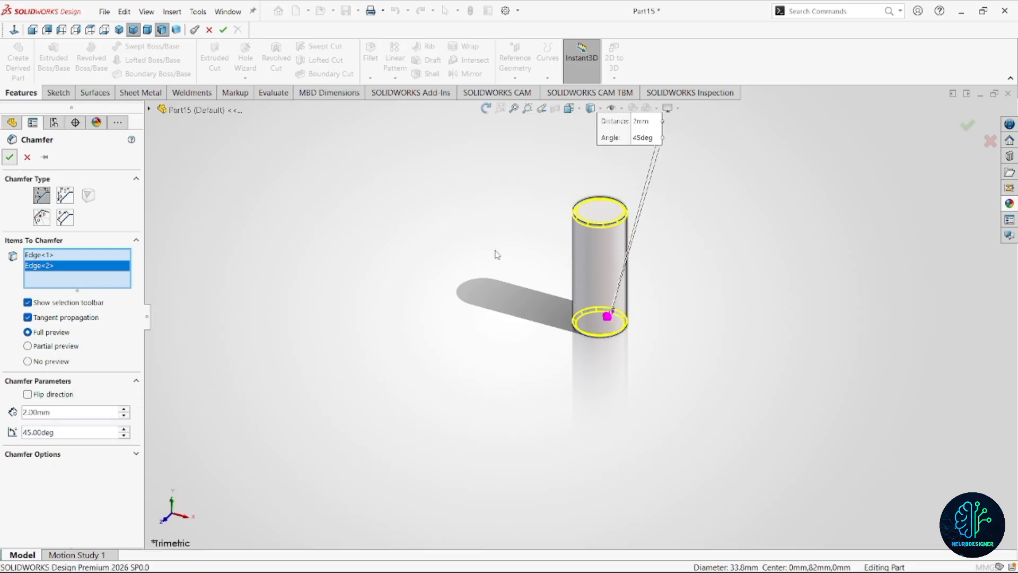
Apply the glossy rubber appearance to the whole pin and save the part as "Axe de bielle 6".
{"action": "left_click", "coordinate": [63, 154]}
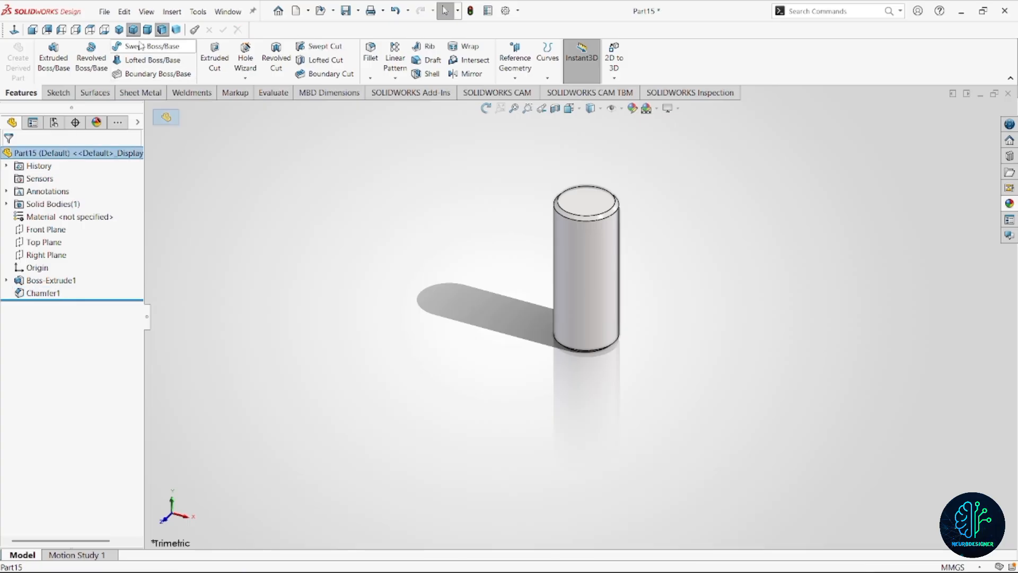
{"action": "left_click", "coordinate": [147, 29]}
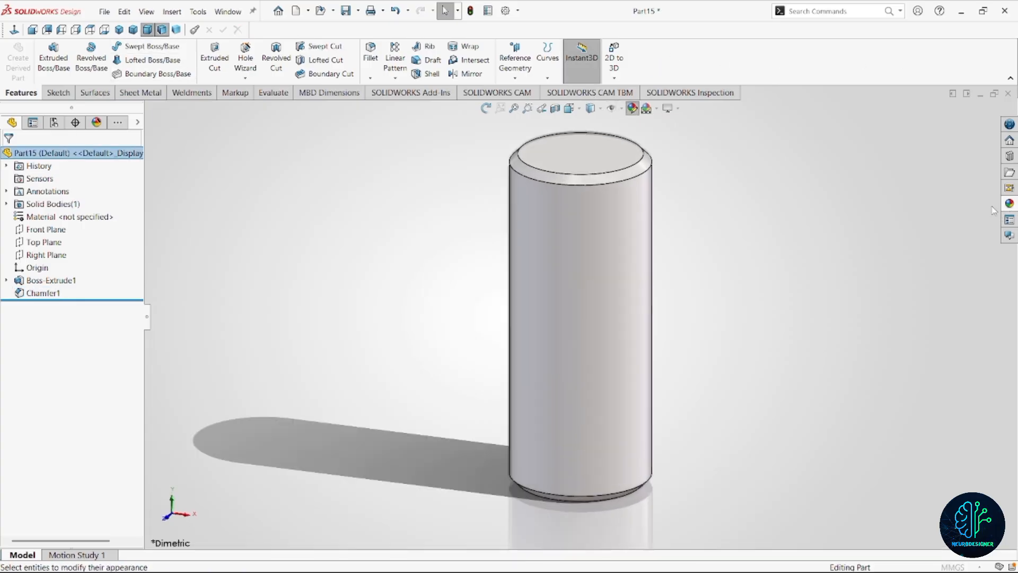
{"action": "left_click", "coordinate": [1009, 203]}
{"action": "scroll", "coordinate": [862, 212], "scroll_direction": "down", "scroll_amount": 4}
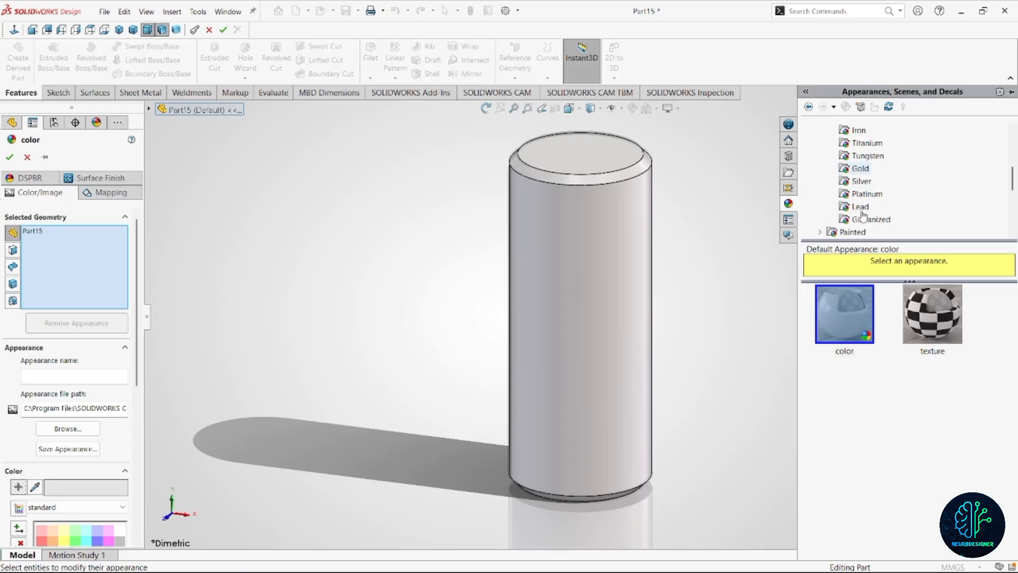
{"action": "scroll", "coordinate": [863, 214], "scroll_direction": "down", "scroll_amount": 2}
{"action": "left_click", "coordinate": [854, 168]}
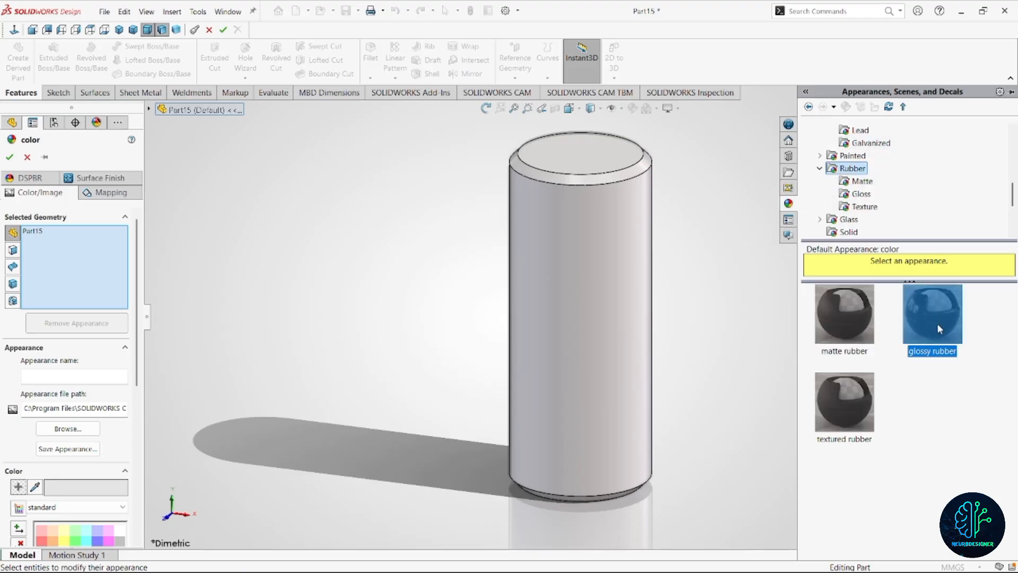
{"action": "left_click", "coordinate": [9, 158]}
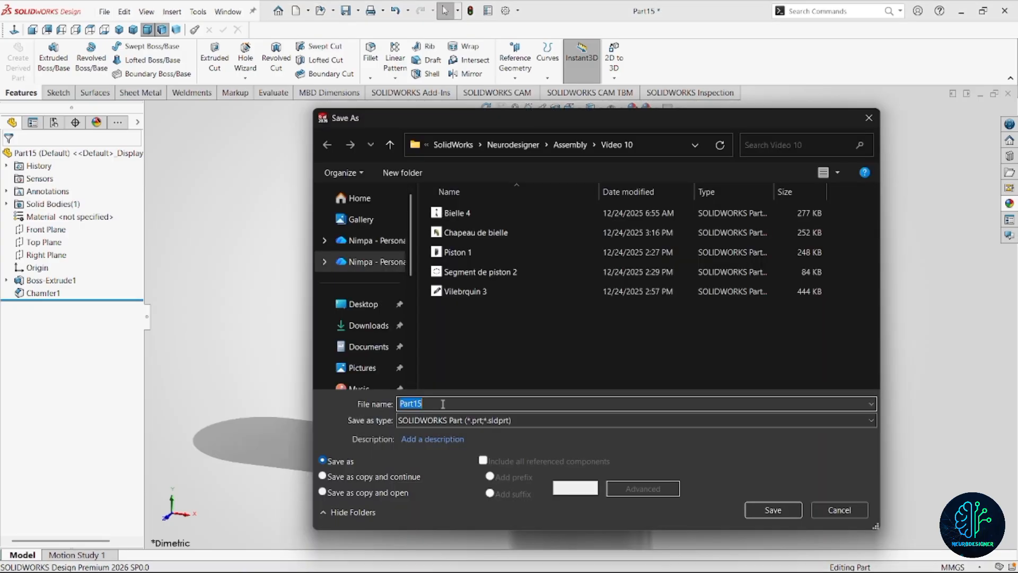
{"action": "type", "text": "6"}
{"action": "key", "text": "Return"}
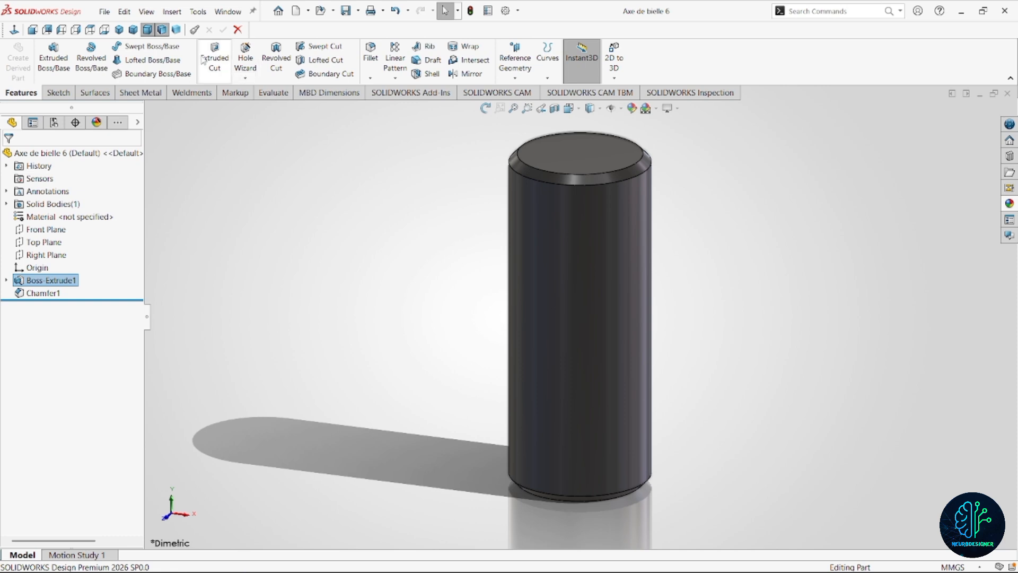
Create a new assembly document.
{"action": "left_click", "coordinate": [105, 11]}
{"action": "left_click", "coordinate": [121, 30]}
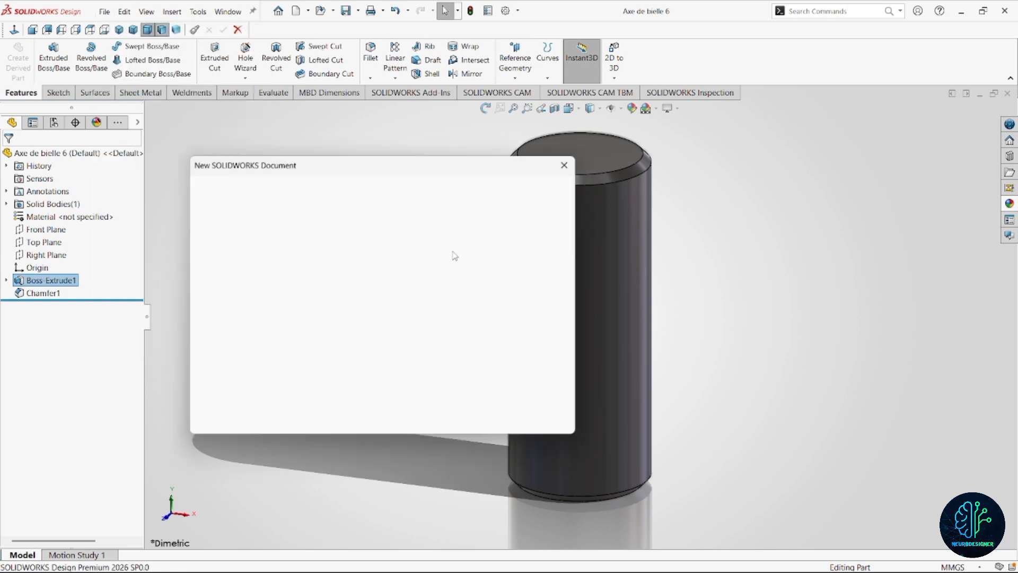
{"action": "left_click", "coordinate": [382, 262]}
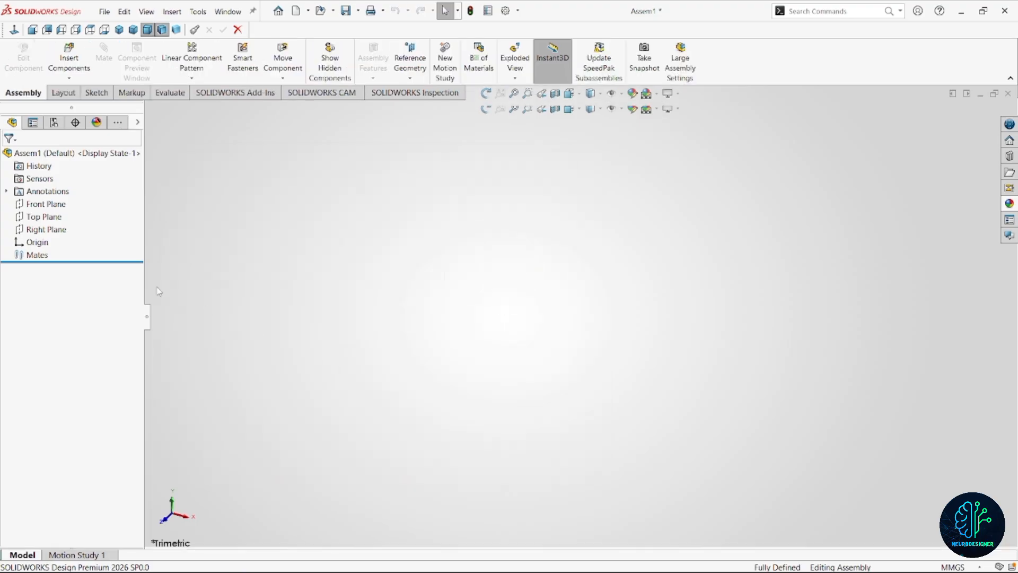
Insert the open part Vilebrquin 3 as the assembly's first component and apply the scene background.
{"action": "scroll", "coordinate": [64, 356], "scroll_direction": "down", "scroll_amount": 1}
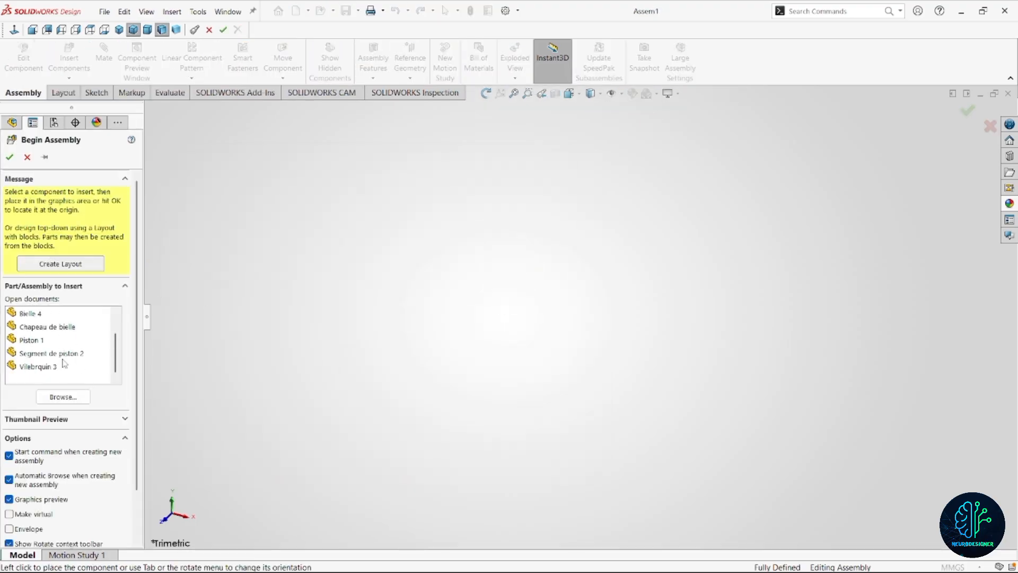
{"action": "scroll", "coordinate": [65, 361], "scroll_direction": "up", "scroll_amount": 2}
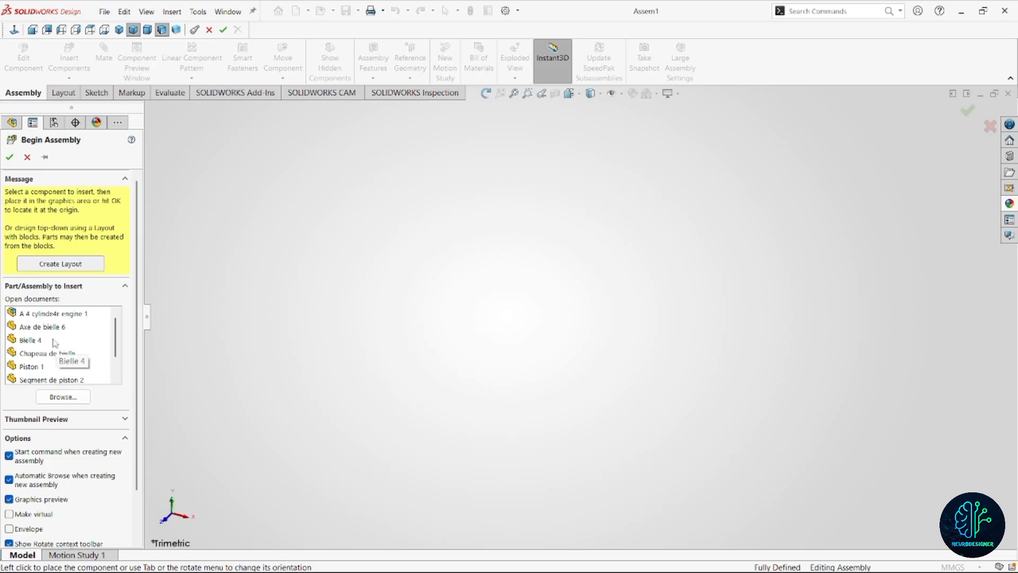
{"action": "scroll", "coordinate": [56, 355], "scroll_direction": "down", "scroll_amount": 1}
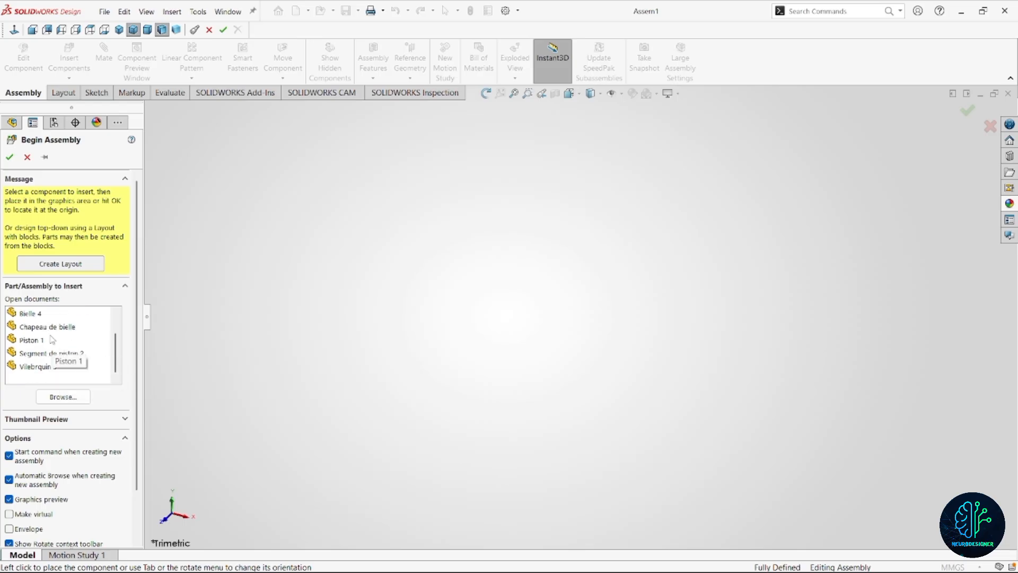
{"action": "left_click", "coordinate": [51, 369]}
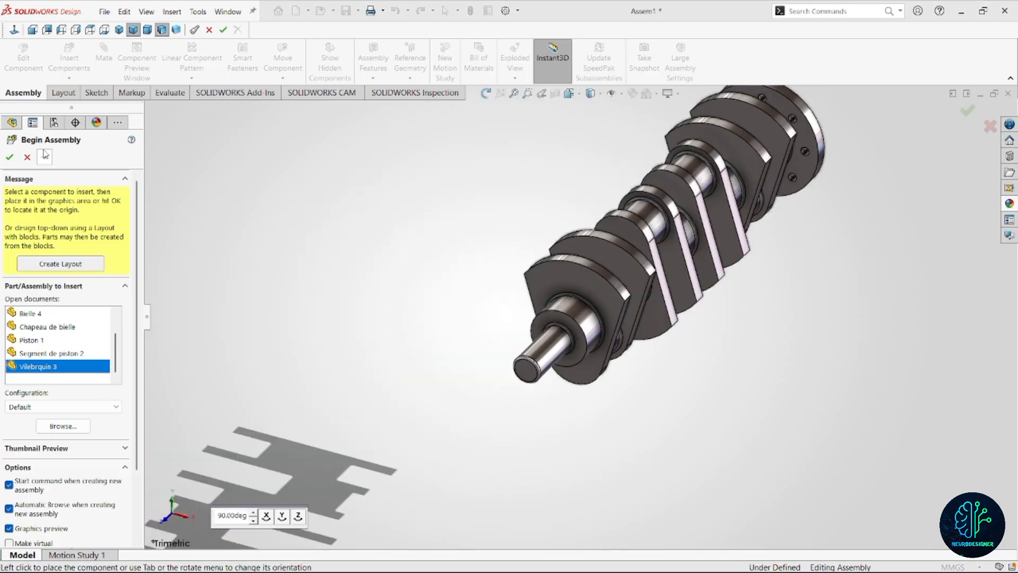
{"action": "left_click", "coordinate": [482, 261]}
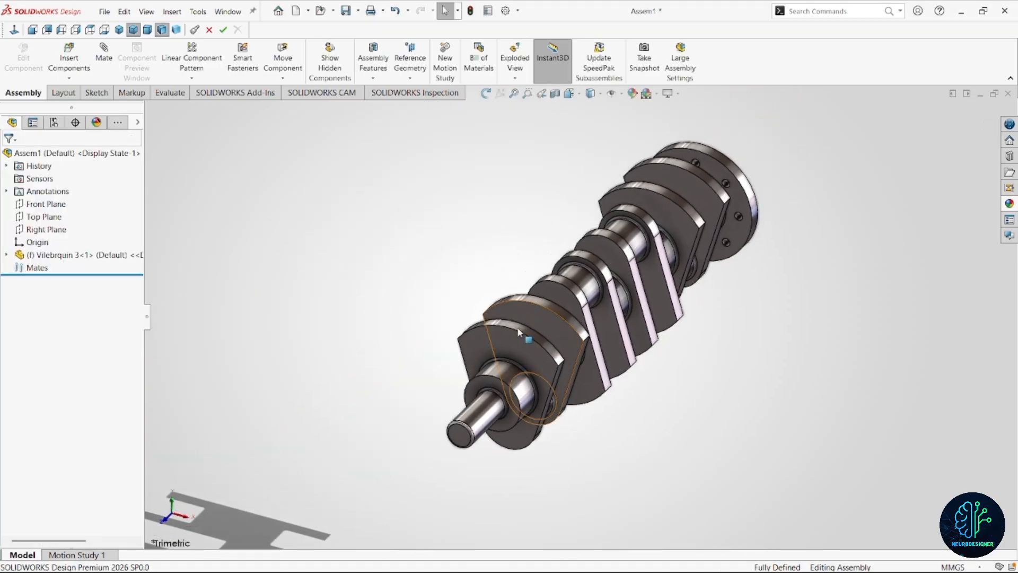
{"action": "left_click", "coordinate": [646, 93]}
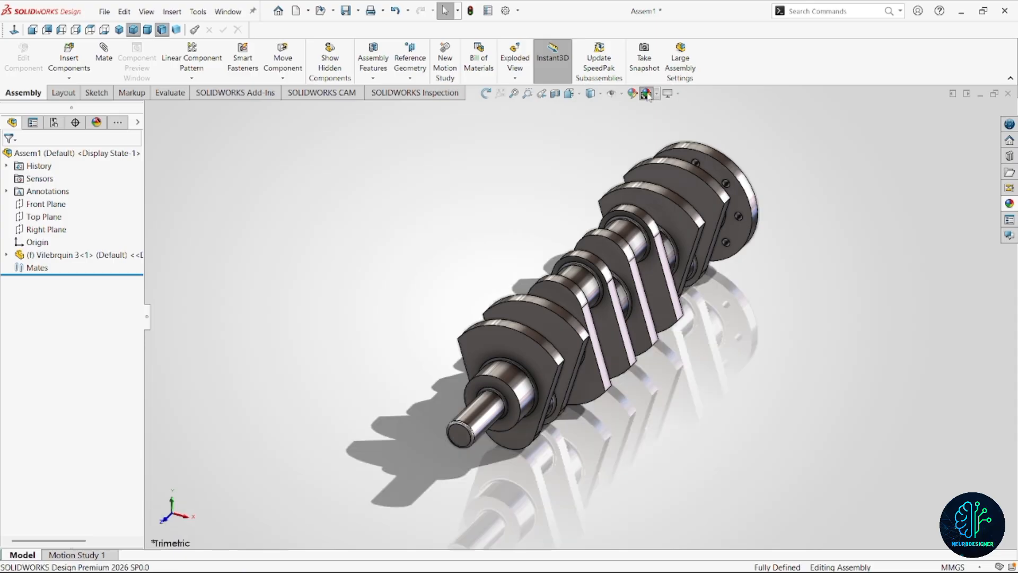
Float the fixed crankshaft component and move it slightly away from its inserted position.
{"action": "scroll", "coordinate": [611, 315], "scroll_direction": "down", "scroll_amount": 3}
{"action": "left_click", "coordinate": [609, 319]}
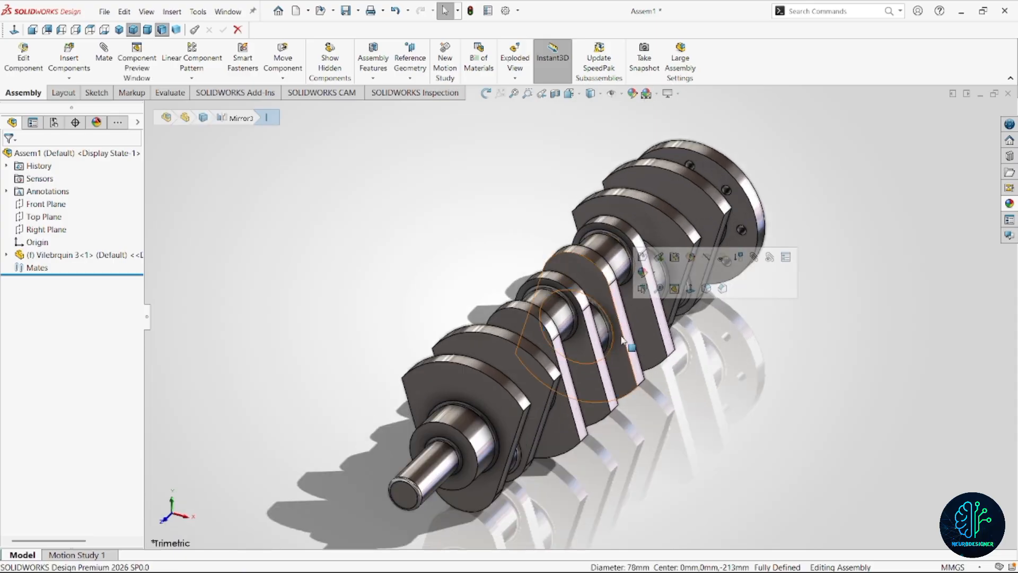
{"action": "right_click", "coordinate": [622, 339]}
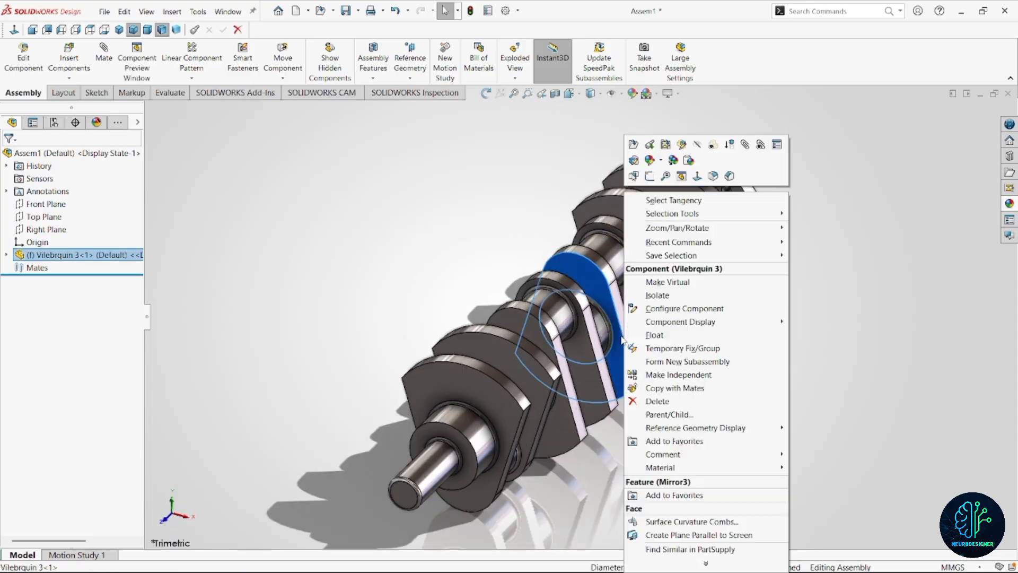
{"action": "left_click", "coordinate": [679, 338]}
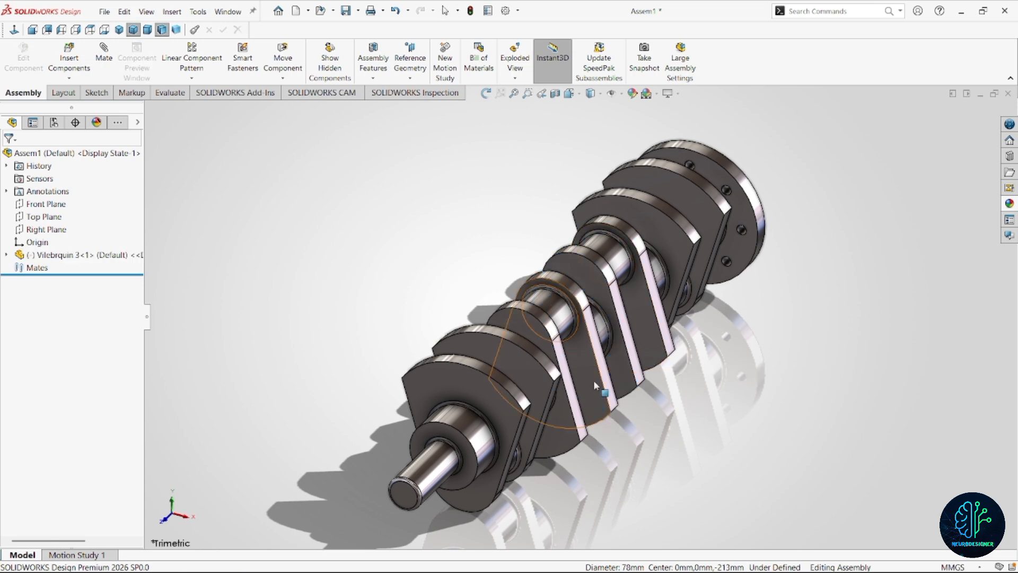
{"action": "left_click_drag", "start_coordinate": [593, 380], "coordinate": [555, 372]}
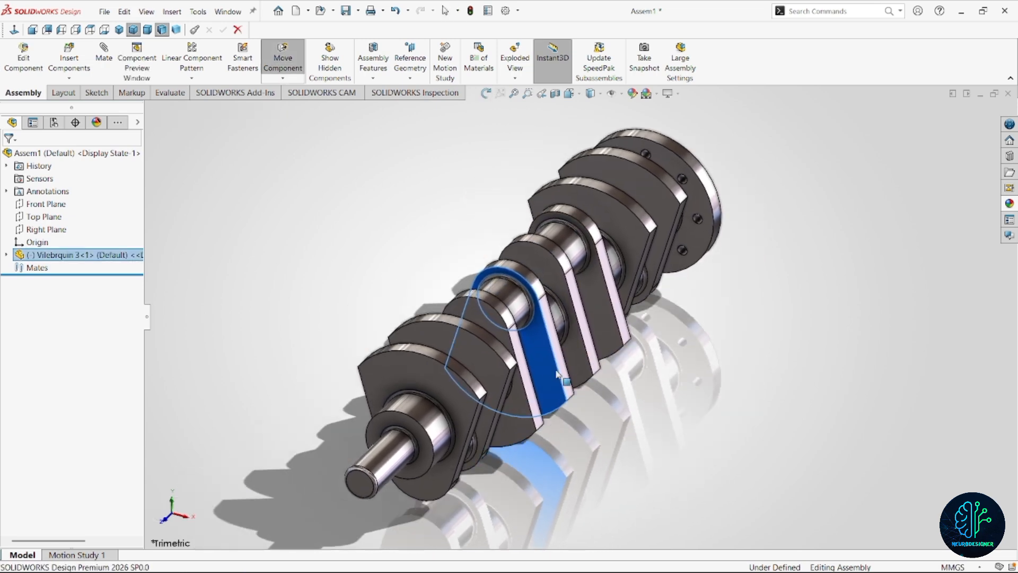
{"action": "scroll", "coordinate": [607, 389], "scroll_direction": "up", "scroll_amount": 2}
{"action": "left_click", "coordinate": [608, 390]}
{"action": "middle_click_drag", "start_coordinate": [549, 345], "coordinate": [531, 329]}
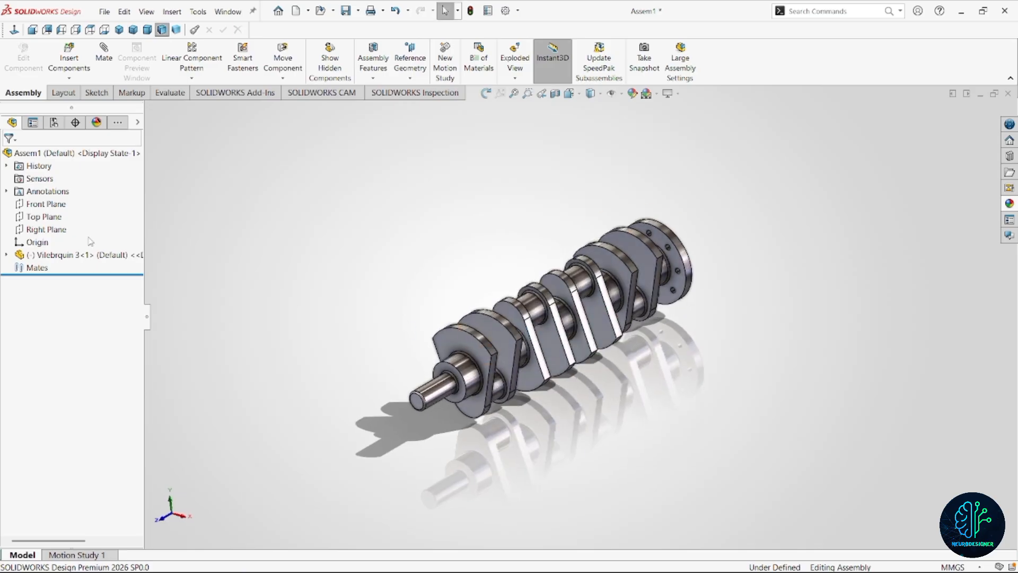
Start a sketch on the assembly's Right Plane and draw a horizontal centerline about 426 mm long from the origin past the shaft end.
{"action": "left_click", "coordinate": [42, 232]}
{"action": "left_click", "coordinate": [49, 212]}
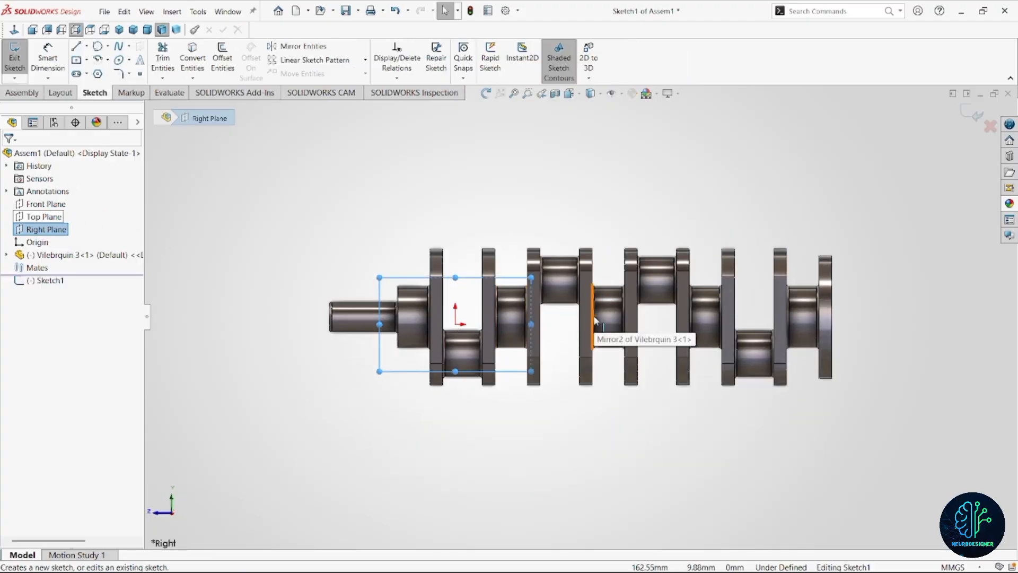
{"action": "left_click", "coordinate": [86, 47]}
{"action": "left_click", "coordinate": [104, 73]}
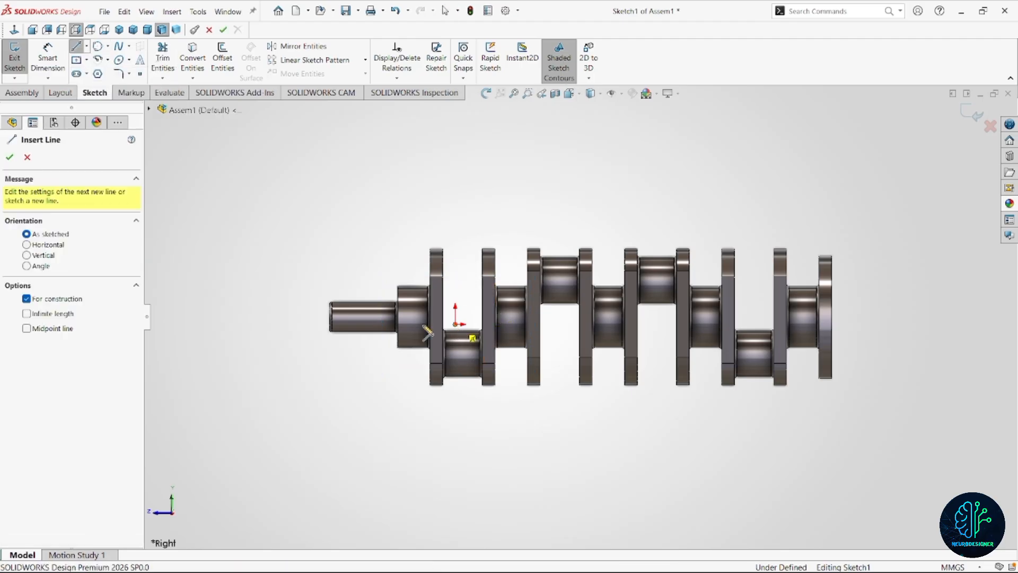
{"action": "left_click", "coordinate": [455, 324]}
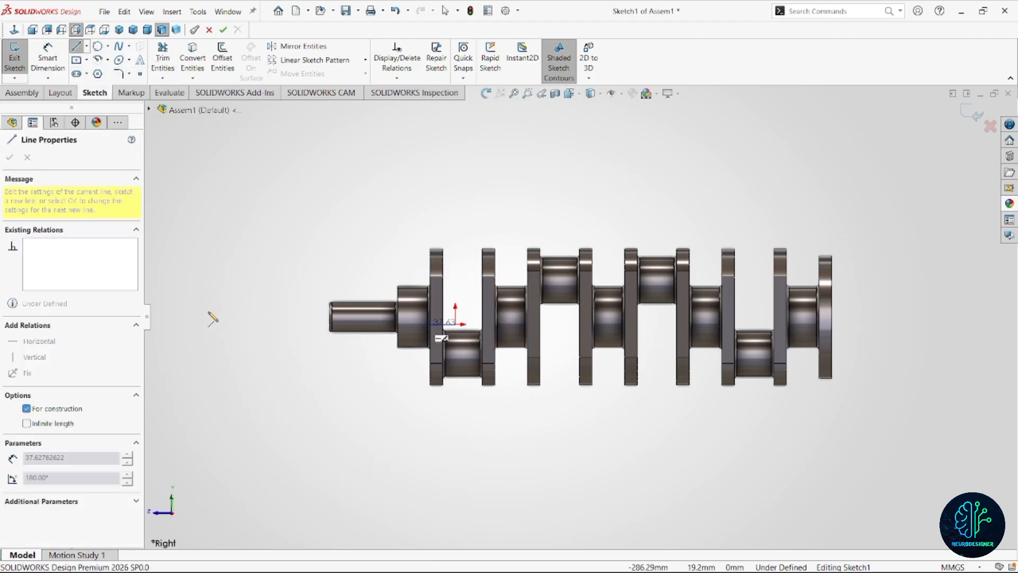
{"action": "key", "text": "z"}
{"action": "left_click", "coordinate": [241, 322]}
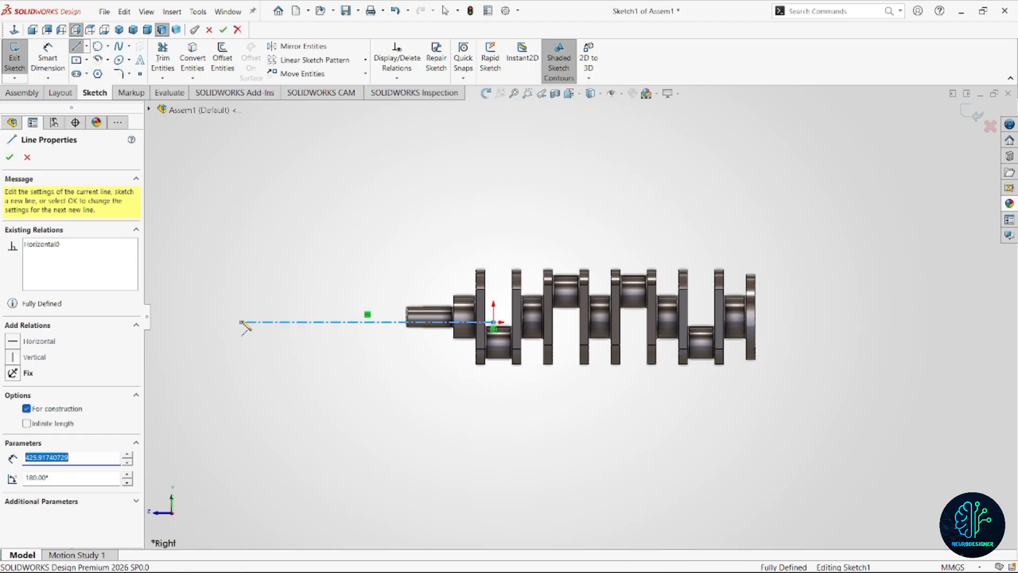
{"action": "key", "text": "Escape"}
Draw two vertical lines about 129 mm tall up from the centerline, one at its outer end and one further in.
{"action": "key", "text": "l"}
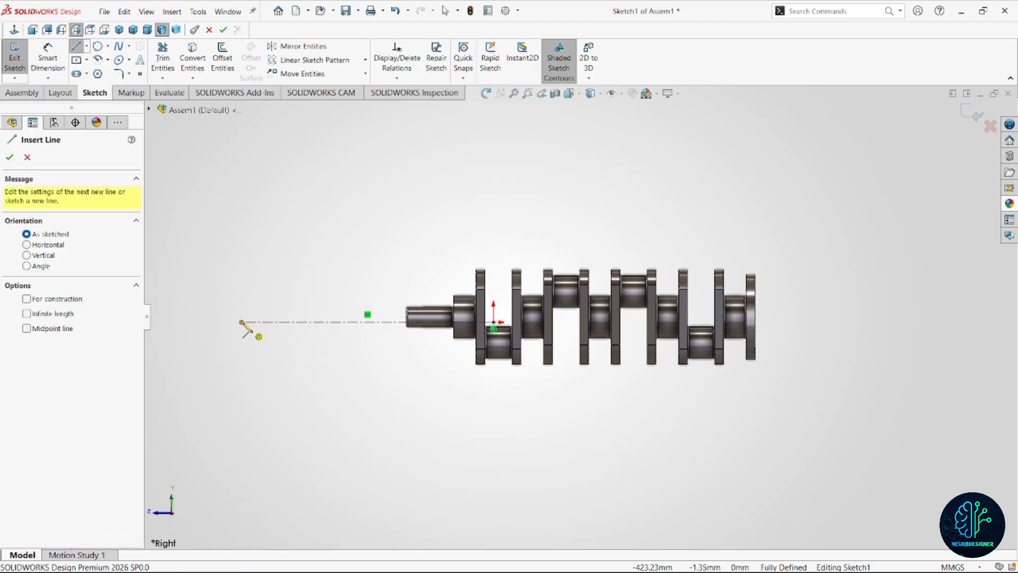
{"action": "left_click", "coordinate": [242, 322]}
{"action": "left_click", "coordinate": [242, 245]}
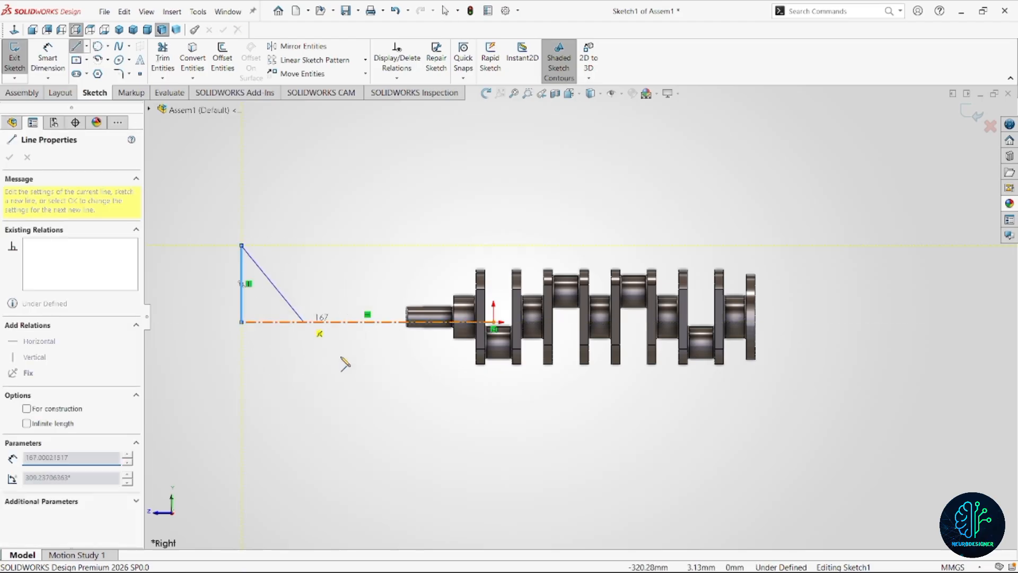
{"action": "key", "text": "Escape"}
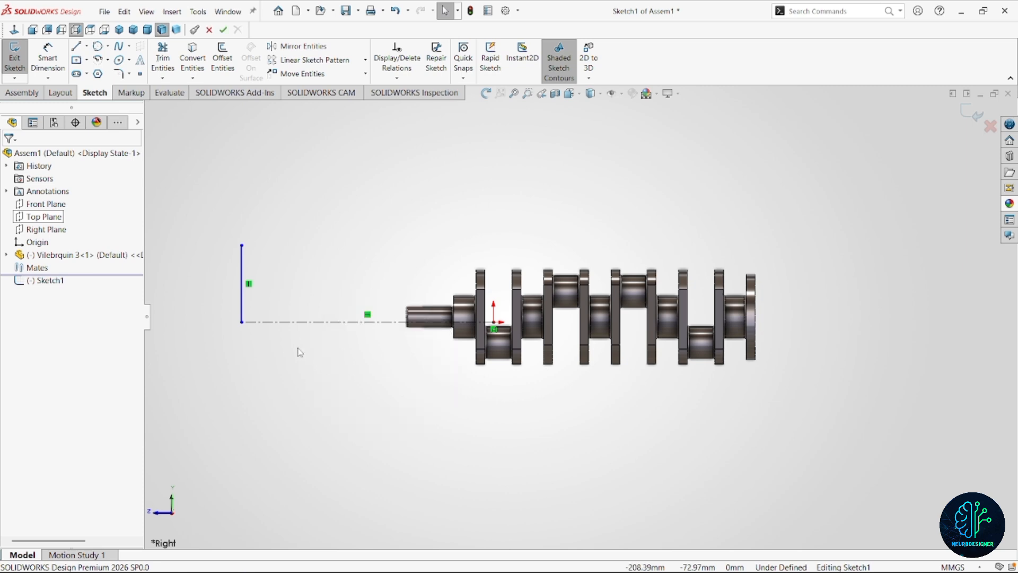
{"action": "key", "text": "l"}
{"action": "left_click", "coordinate": [309, 322]}
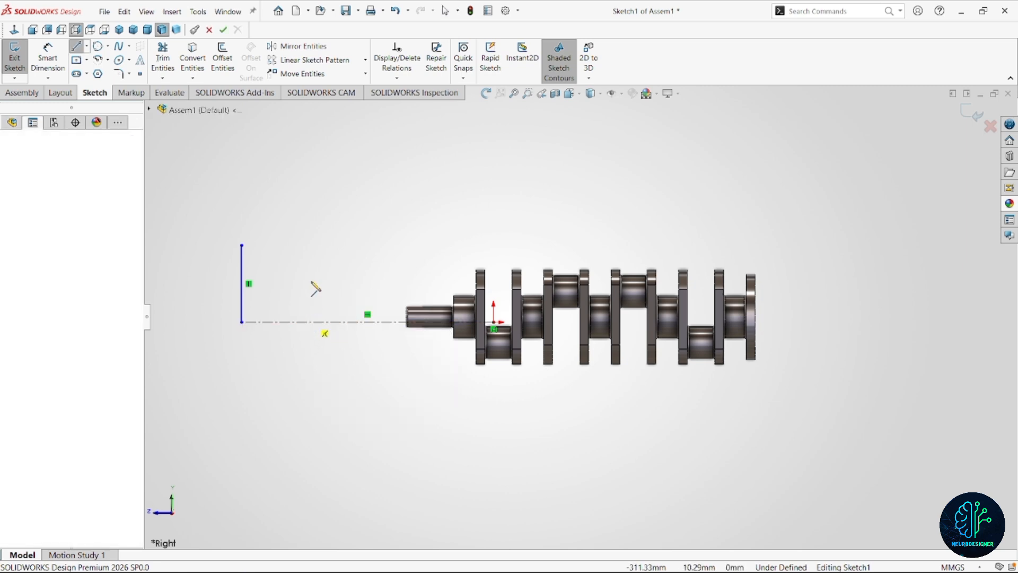
{"action": "left_click", "coordinate": [309, 245]}
{"action": "key", "text": "Escape"}
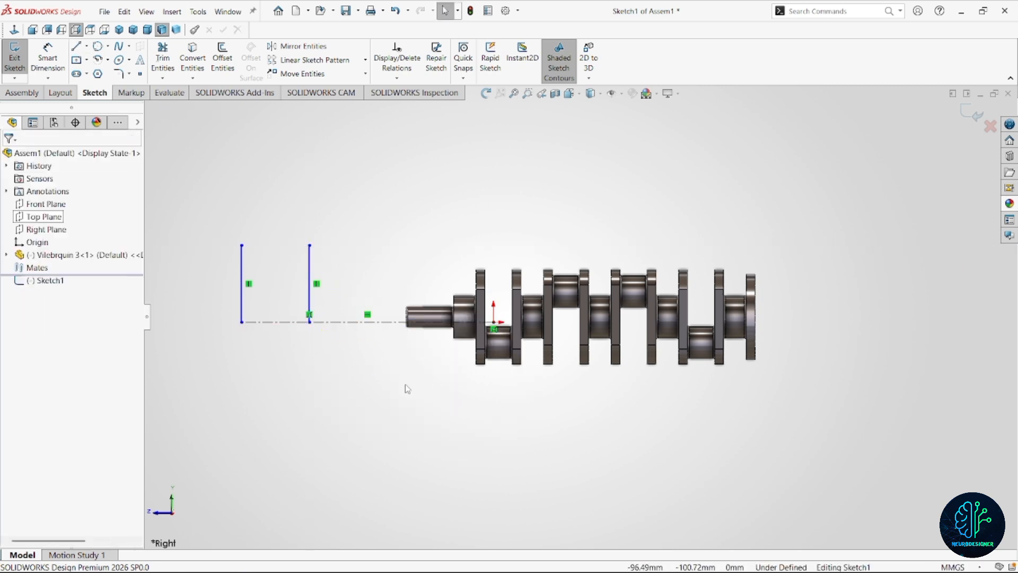
Draw a third and fourth vertical line about 129 mm tall from the centerline, the fourth over the crankshaft's narrow end.
{"action": "key", "text": "l"}
{"action": "left_click", "coordinate": [380, 322]}
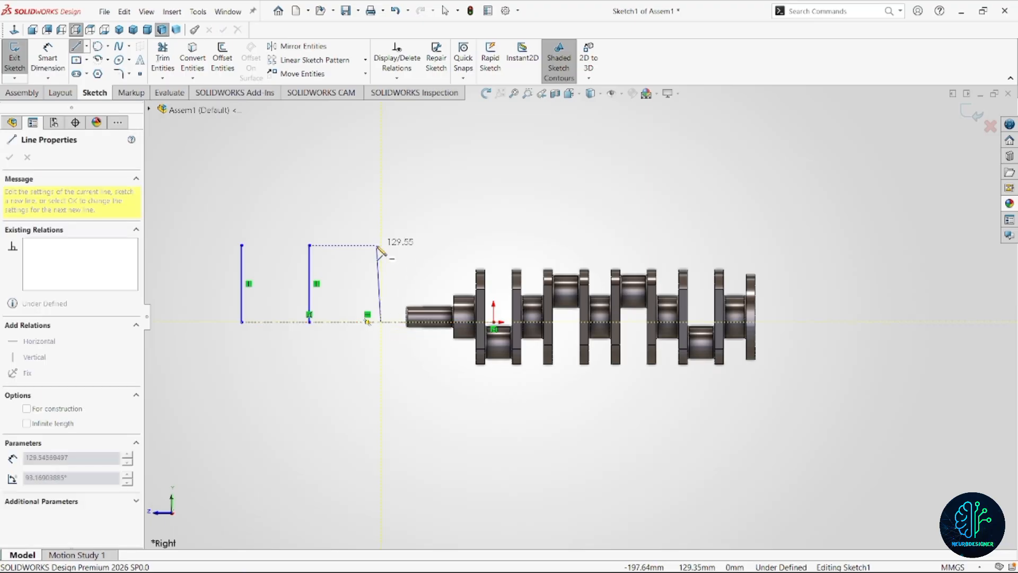
{"action": "left_click", "coordinate": [380, 245]}
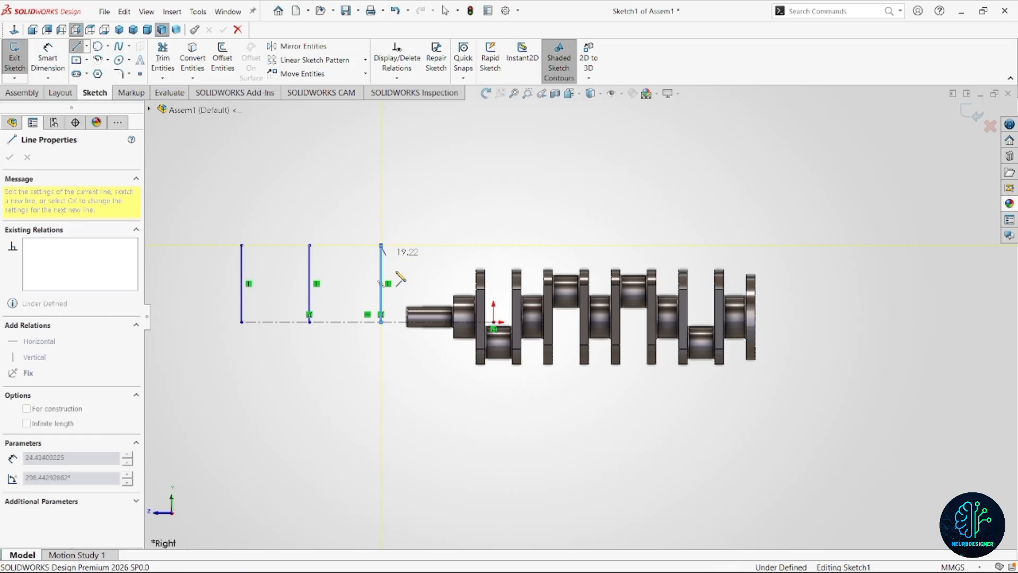
{"action": "key", "text": "Escape"}
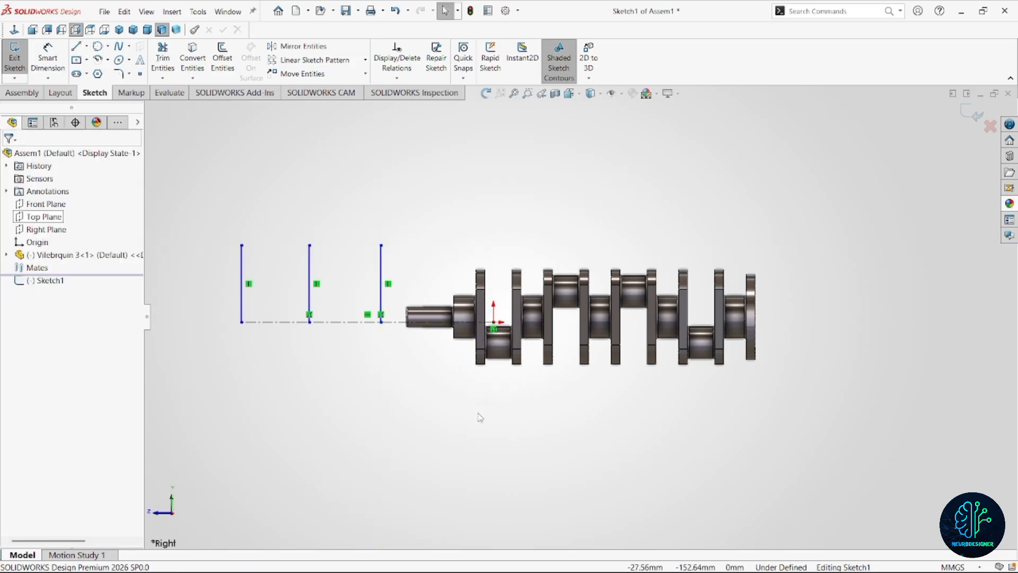
{"action": "right_click_drag", "start_coordinate": [453, 463], "coordinate": [392, 459]}
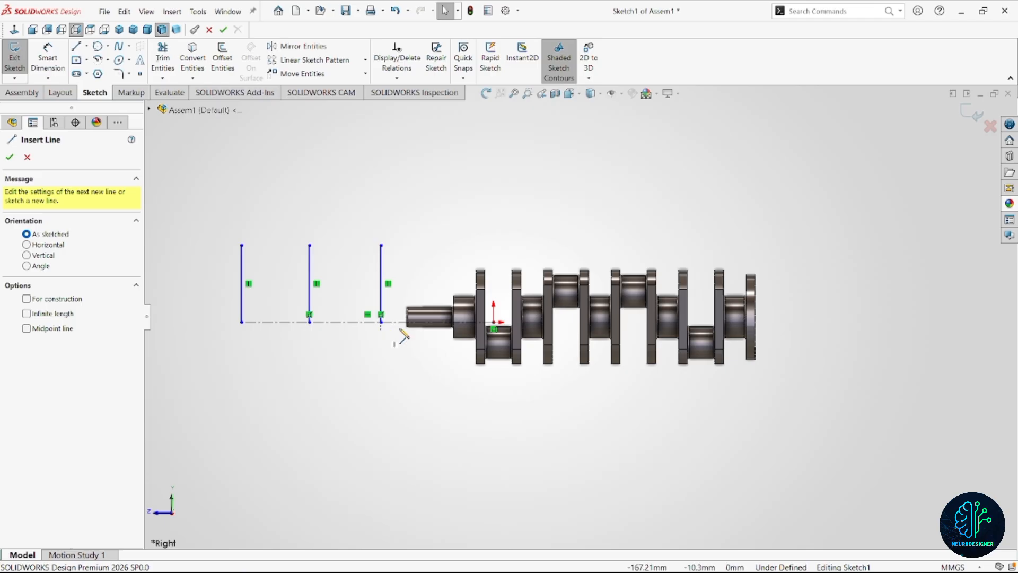
{"action": "left_click", "coordinate": [423, 322]}
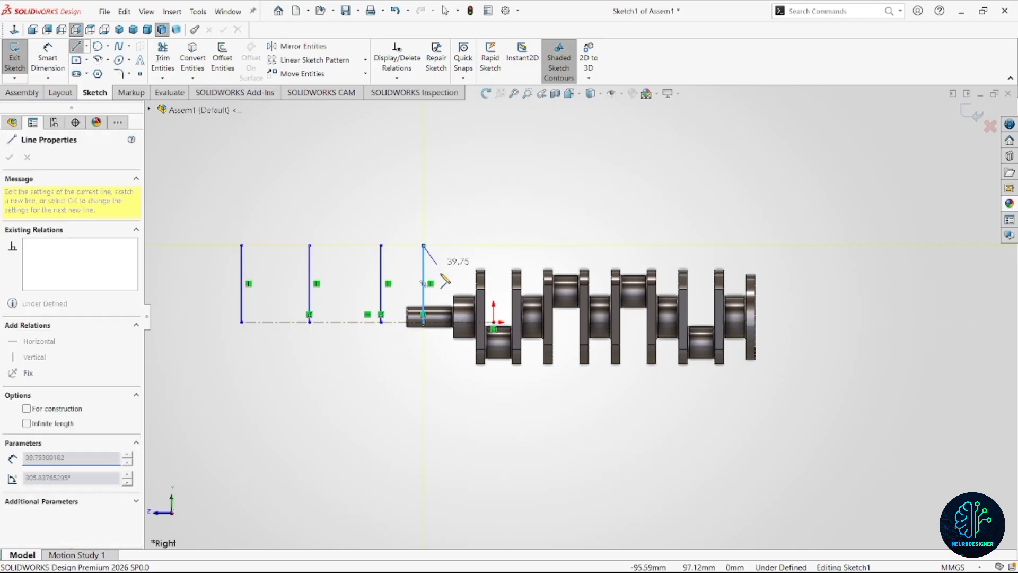
{"action": "left_click", "coordinate": [423, 245]}
{"action": "key", "text": "Escape"}
{"action": "right_click_drag", "start_coordinate": [493, 417], "coordinate": [462, 418]}
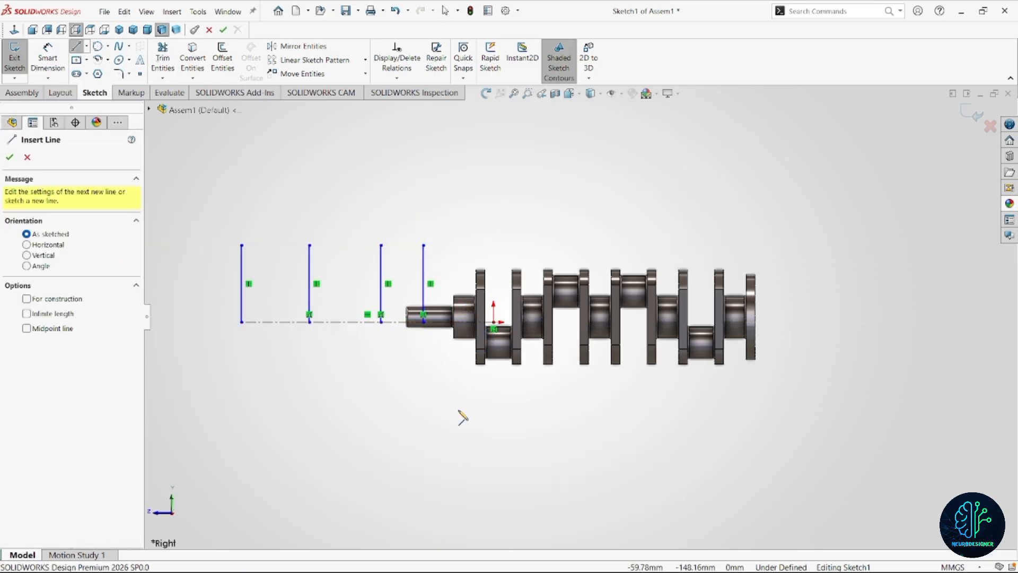
{"action": "left_click", "coordinate": [465, 322]}
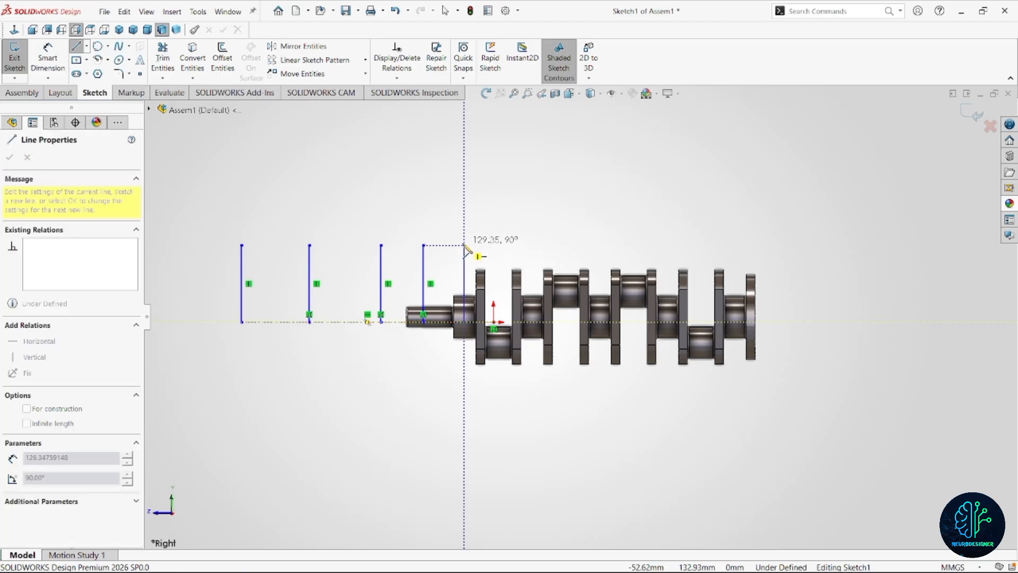
{"action": "left_click", "coordinate": [465, 254]}
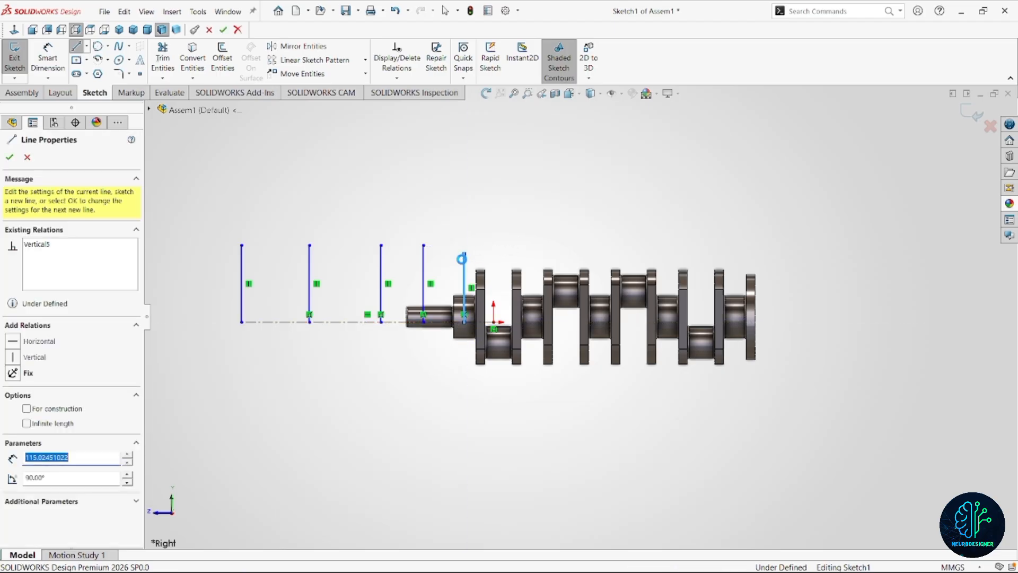
{"action": "key", "text": "Escape"}
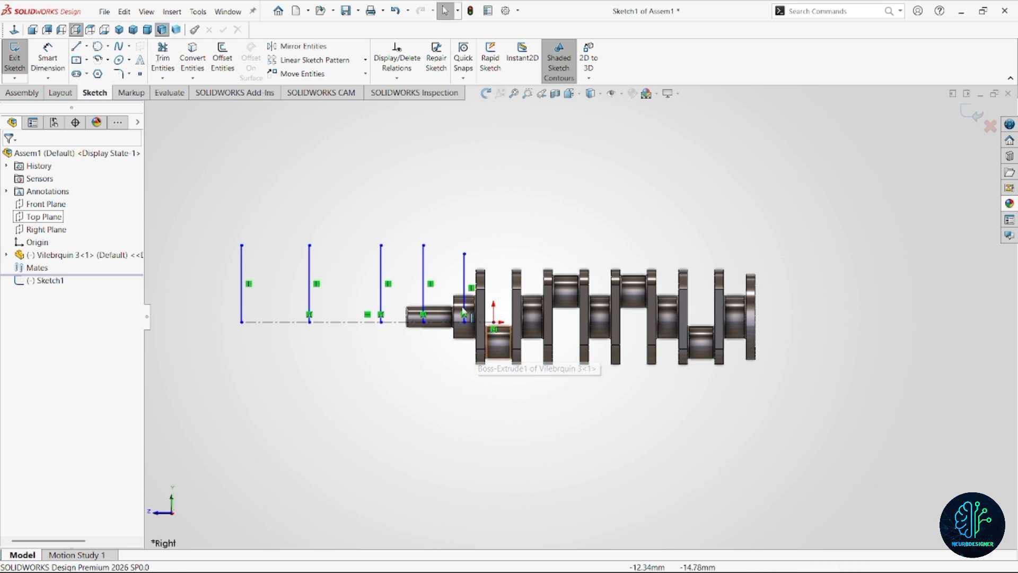
{"action": "left_click", "coordinate": [467, 282]}
{"action": "key", "text": "Delete"}
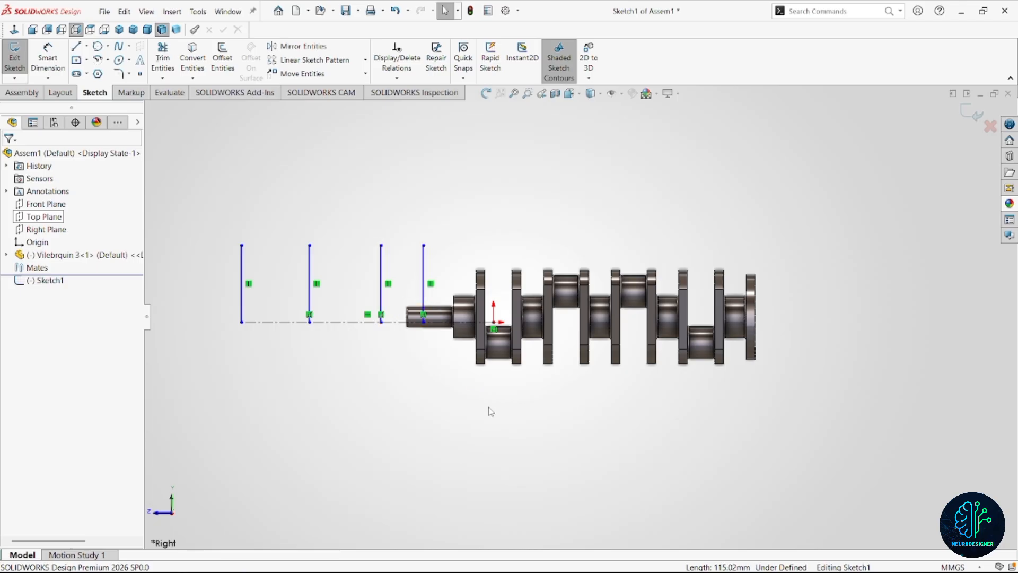
Draw a fifth vertical line about 120 mm tall from the centerline, between the fourth line and the origin.
{"action": "key", "text": "l"}
{"action": "left_click", "coordinate": [462, 322]}
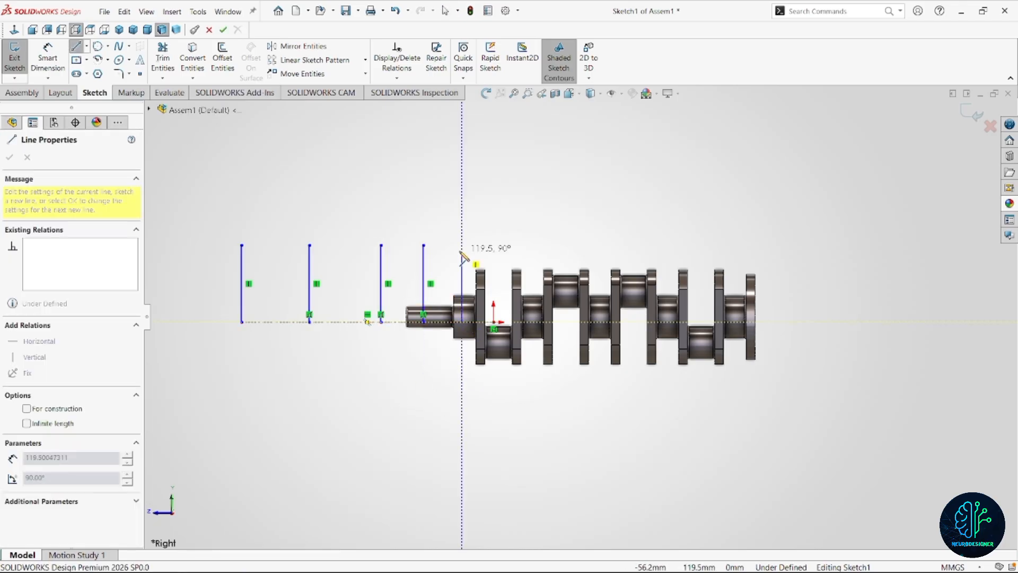
{"action": "left_click", "coordinate": [463, 250]}
{"action": "key", "text": "Escape"}
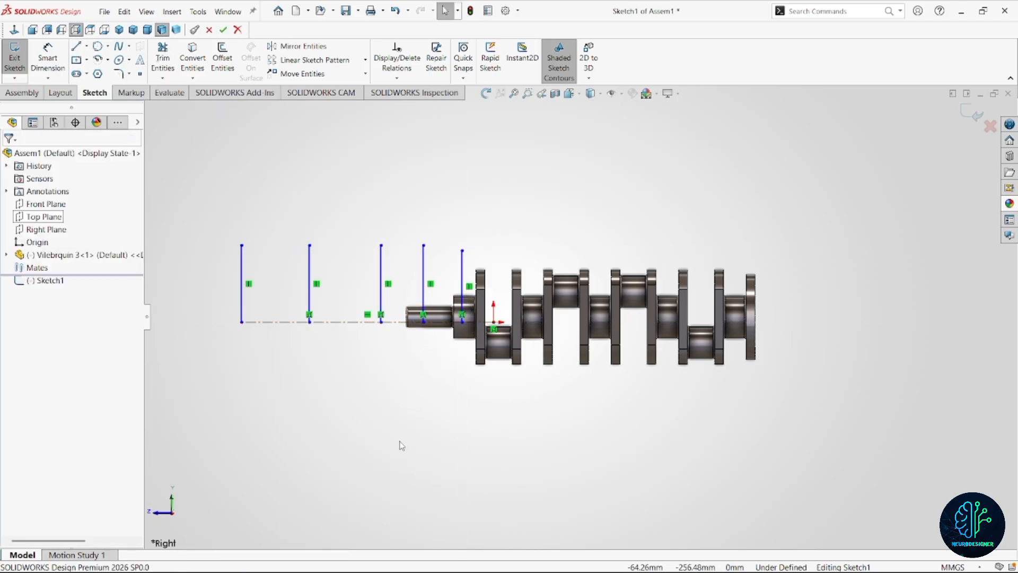
{"action": "key", "text": "l"}
{"action": "key", "text": "Escape"}
Convert the five vertical sketch lines to construction geometry.
{"action": "left_click", "coordinate": [310, 297]}
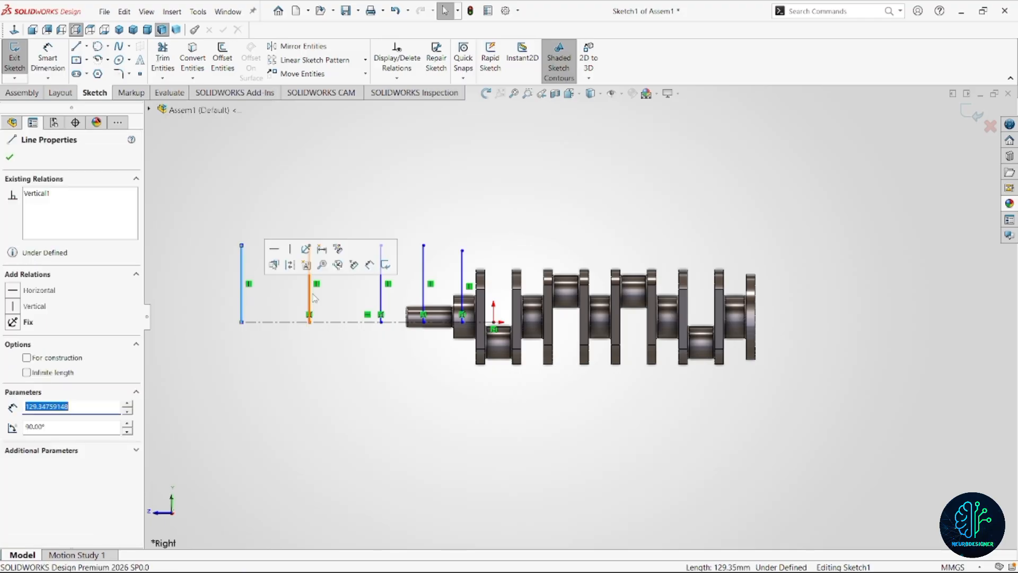
{"action": "left_click", "coordinate": [424, 295]}
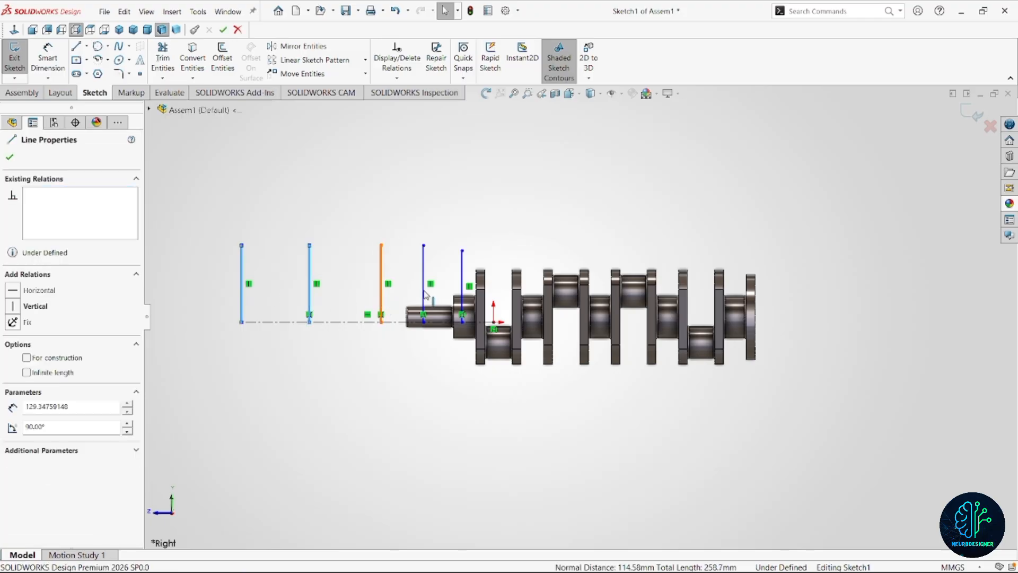
{"action": "left_click", "coordinate": [423, 292], "text": "ctrl"}
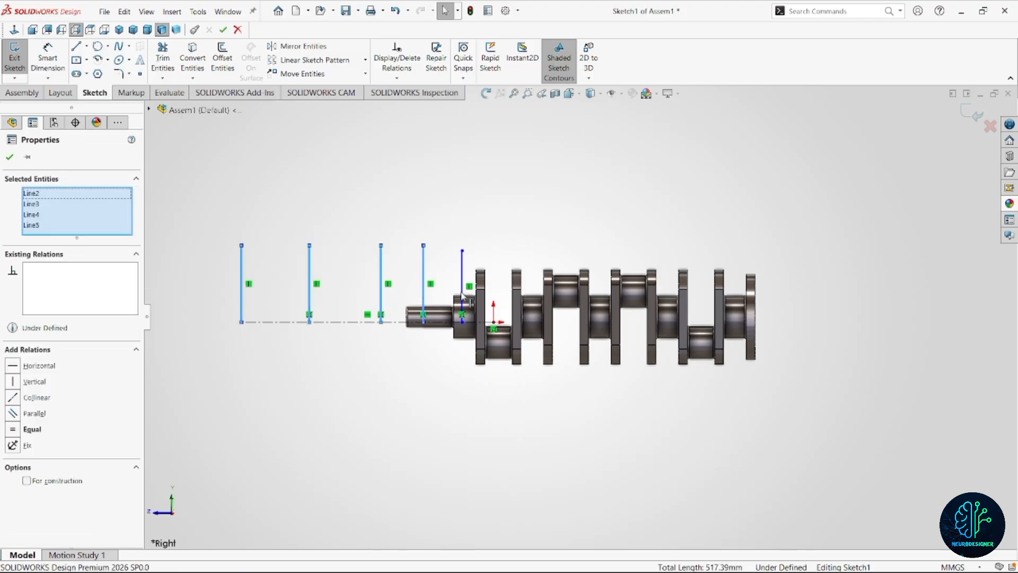
{"action": "left_click", "coordinate": [462, 291], "text": "ctrl"}
{"action": "left_click", "coordinate": [461, 293], "text": "ctrl"}
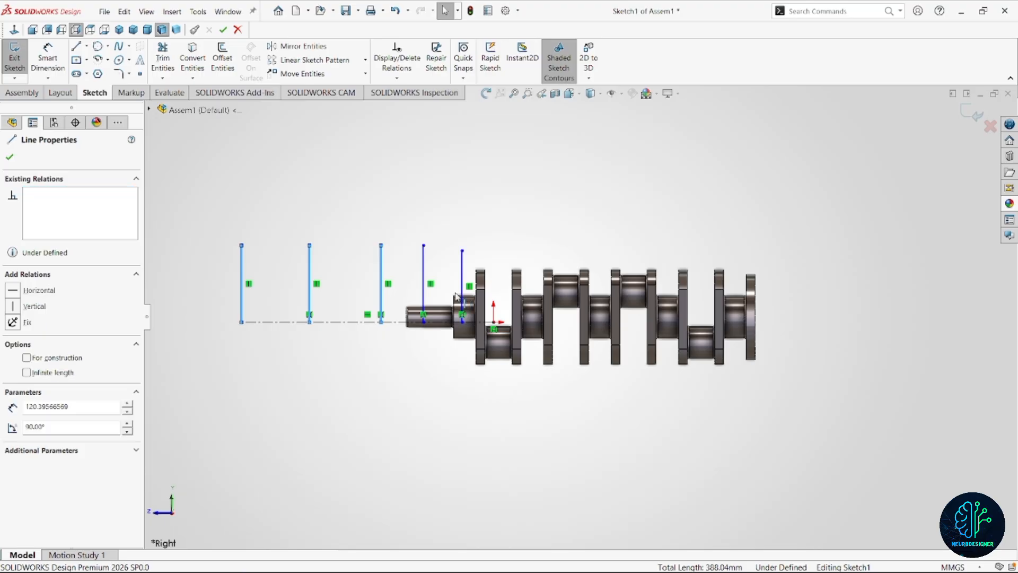
{"action": "left_click", "coordinate": [423, 292], "text": "ctrl"}
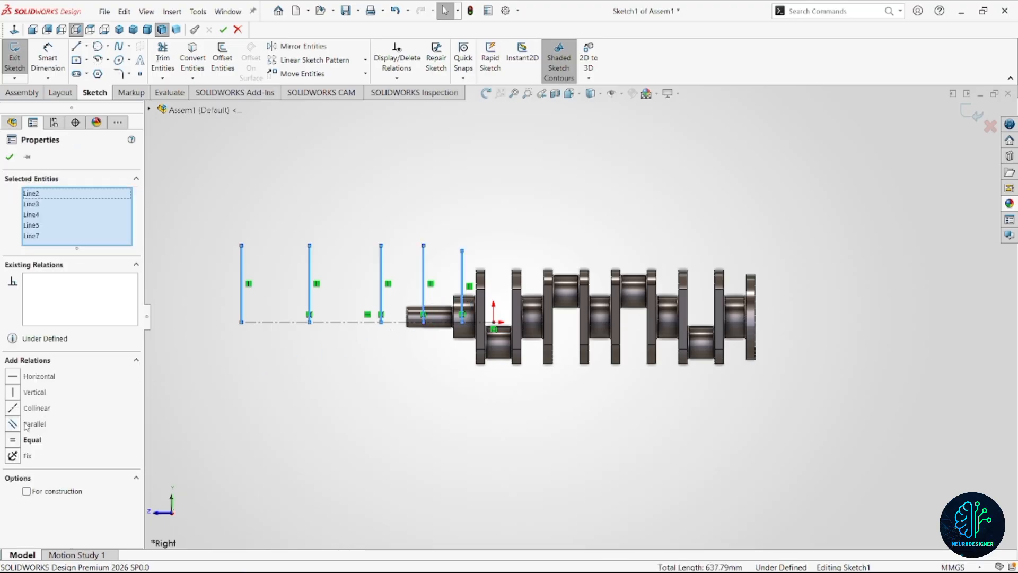
{"action": "left_click", "coordinate": [26, 492]}
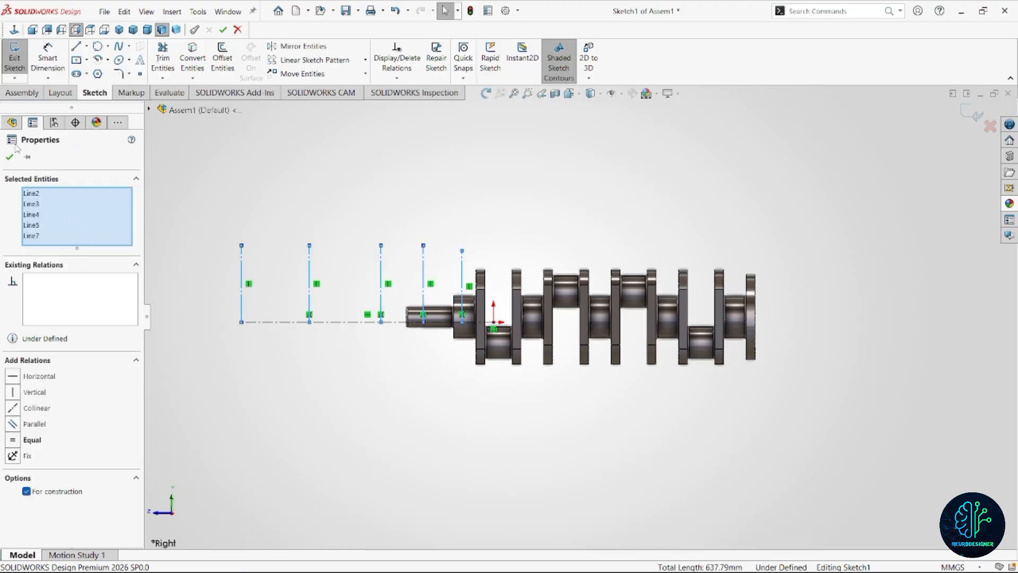
{"action": "left_click", "coordinate": [10, 158]}
Dimension the horizontal distance from the origin to the nearest vertical line as 91 mm.
{"action": "right_click_drag", "start_coordinate": [416, 409], "coordinate": [359, 351]}
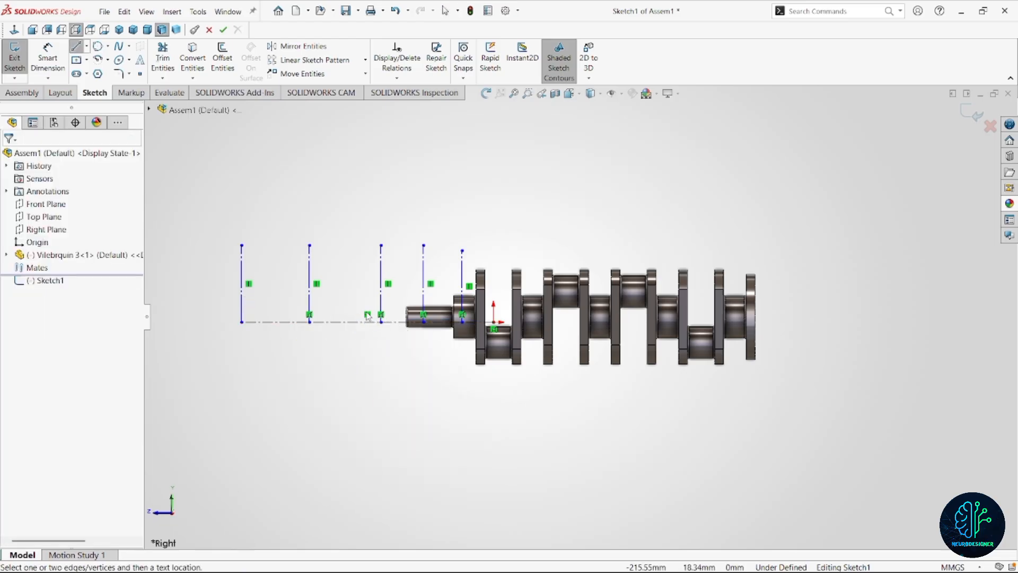
{"action": "left_click", "coordinate": [462, 286]}
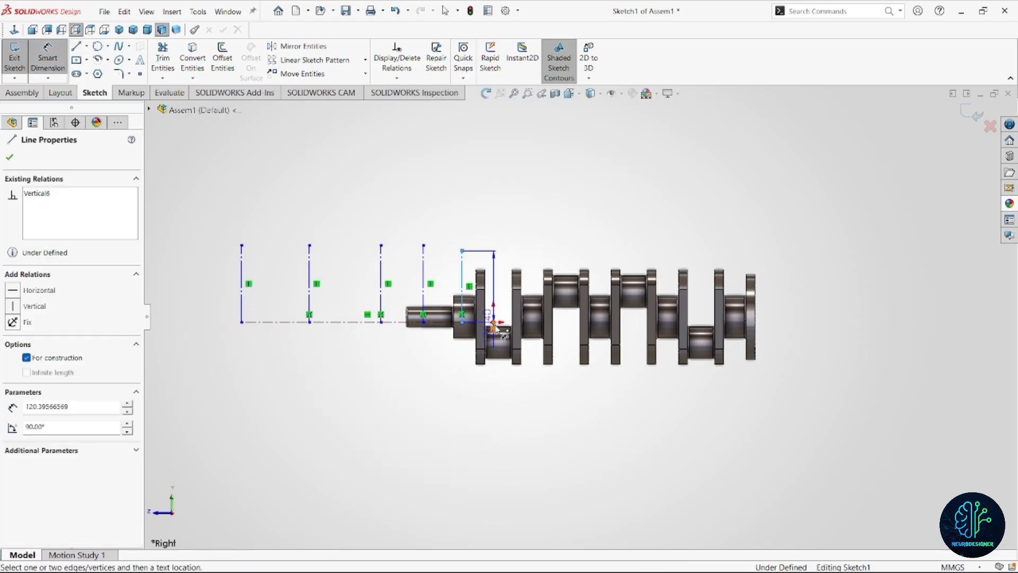
{"action": "left_click", "coordinate": [494, 322]}
{"action": "left_click", "coordinate": [480, 234]}
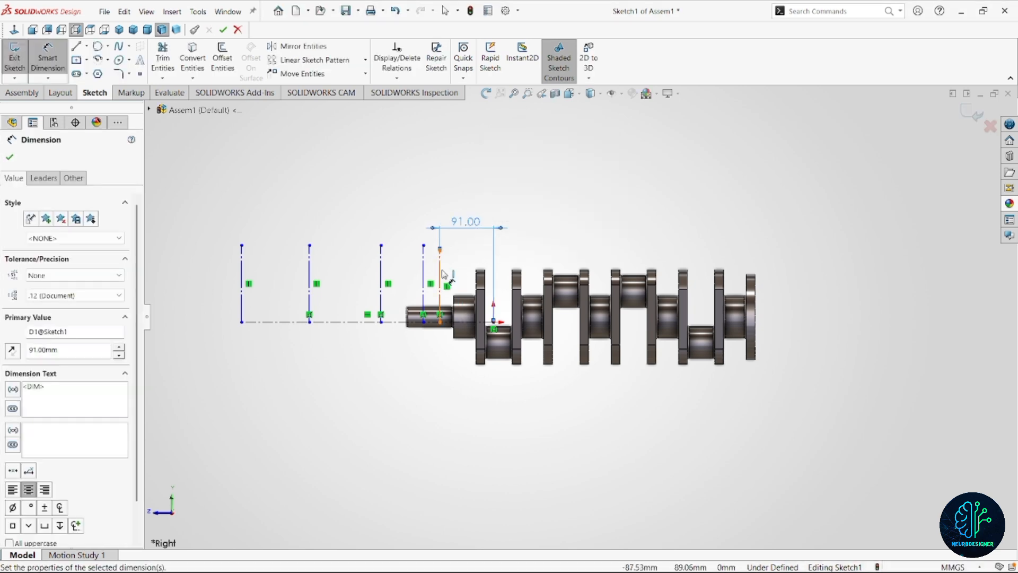
Set the spacing between the vertical line nearest the origin and the adjacent vertical line to 114 mm.
{"action": "left_click", "coordinate": [440, 273]}
{"action": "left_click", "coordinate": [423, 265]}
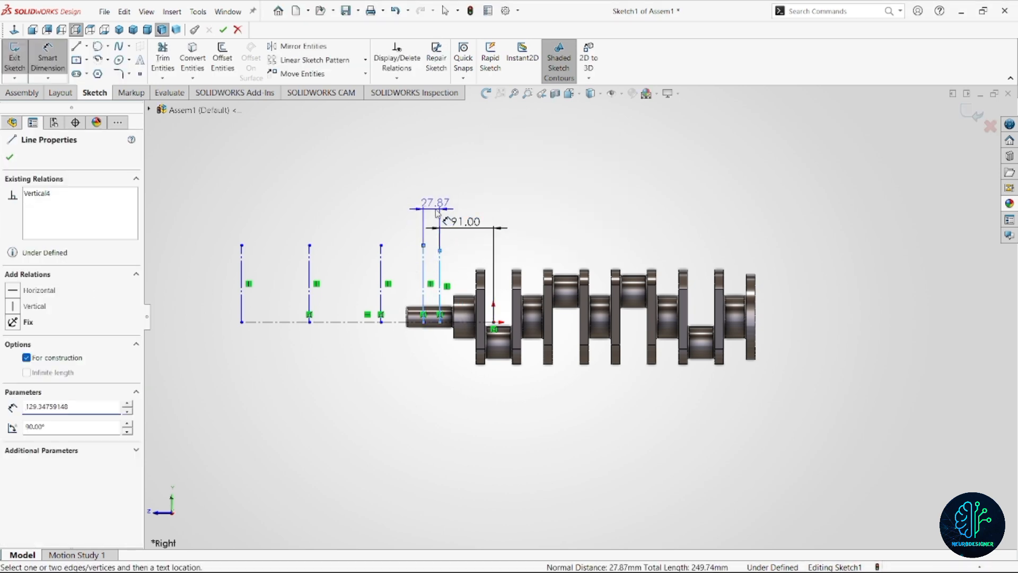
{"action": "left_click", "coordinate": [437, 212]}
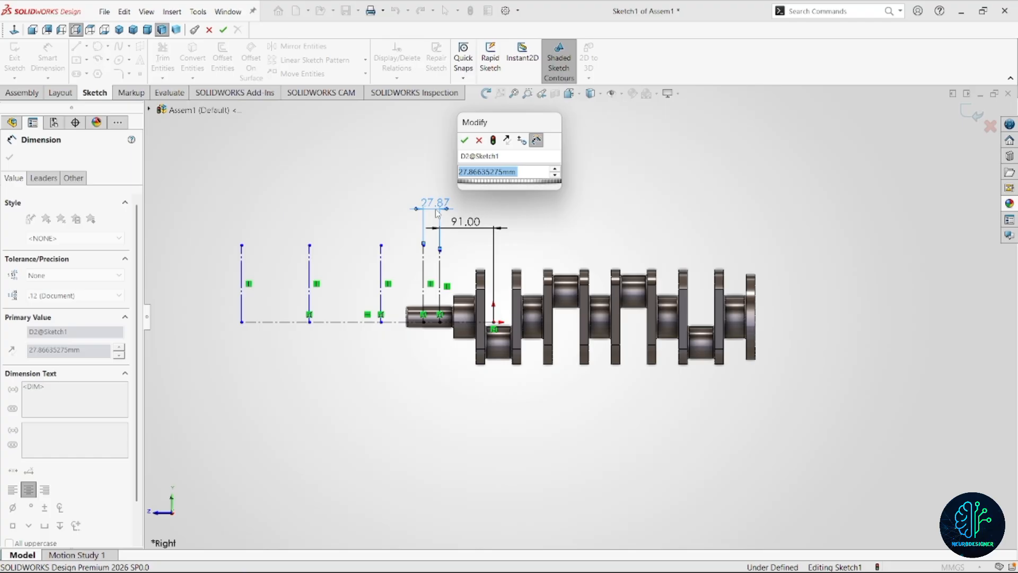
{"action": "type", "text": "114"}
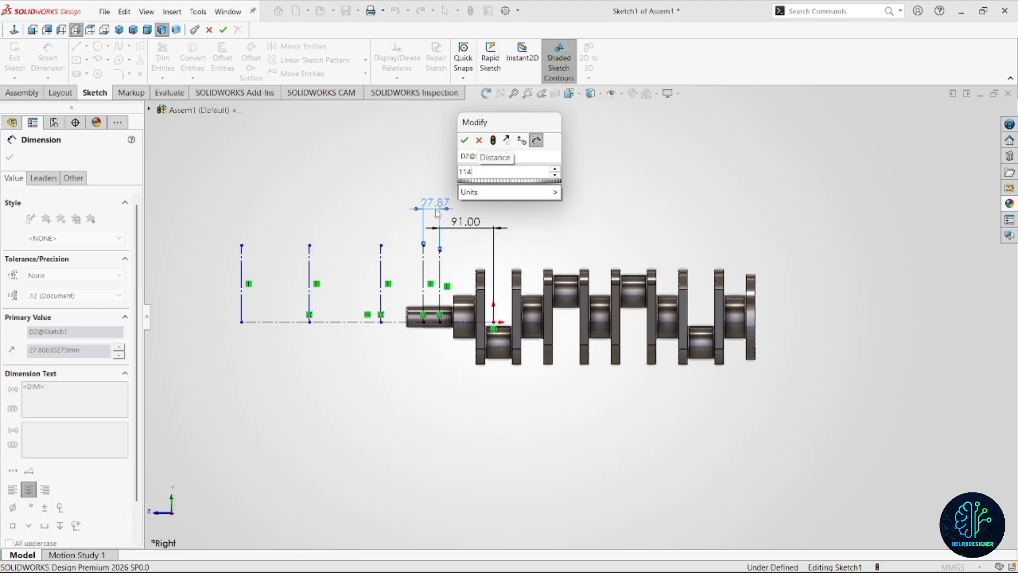
{"action": "key", "text": "Return"}
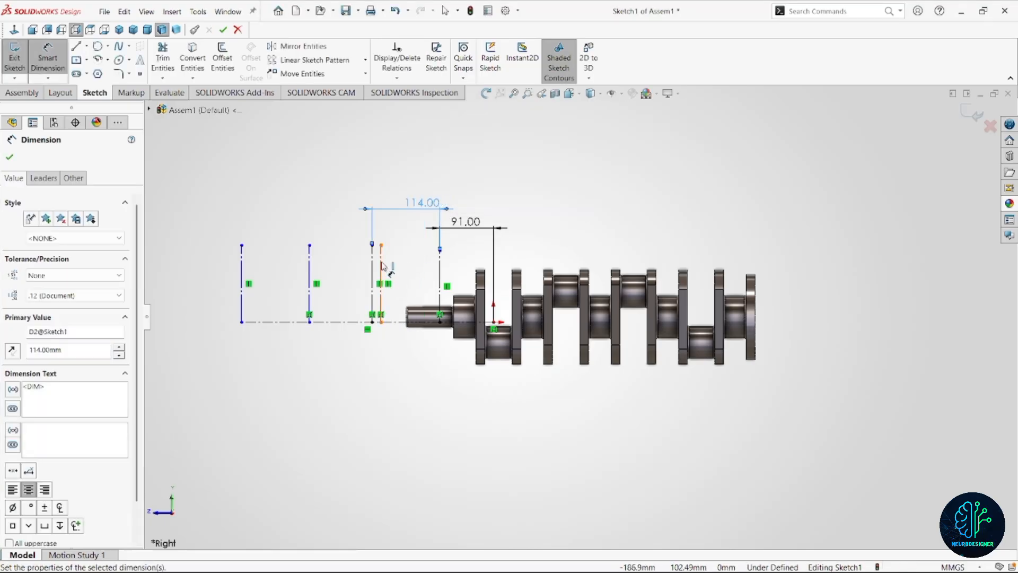
{"action": "key", "text": "Escape"}
Move the third vertical line from the outer end further outward and set its distance from the fourth to 114 mm.
{"action": "left_click_drag", "start_coordinate": [383, 276], "coordinate": [343, 273]}
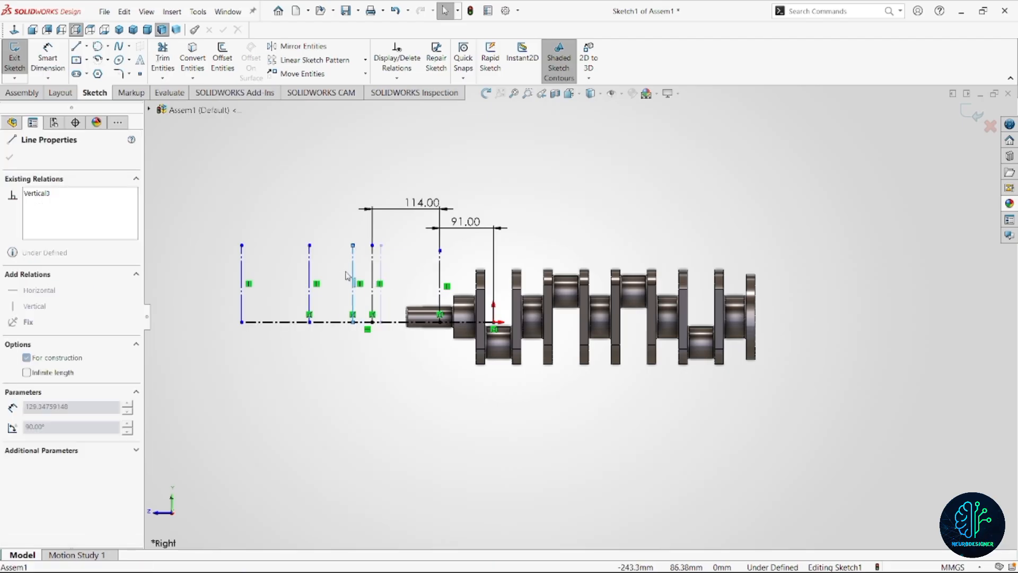
{"action": "right_click_drag", "start_coordinate": [400, 396], "coordinate": [376, 361]}
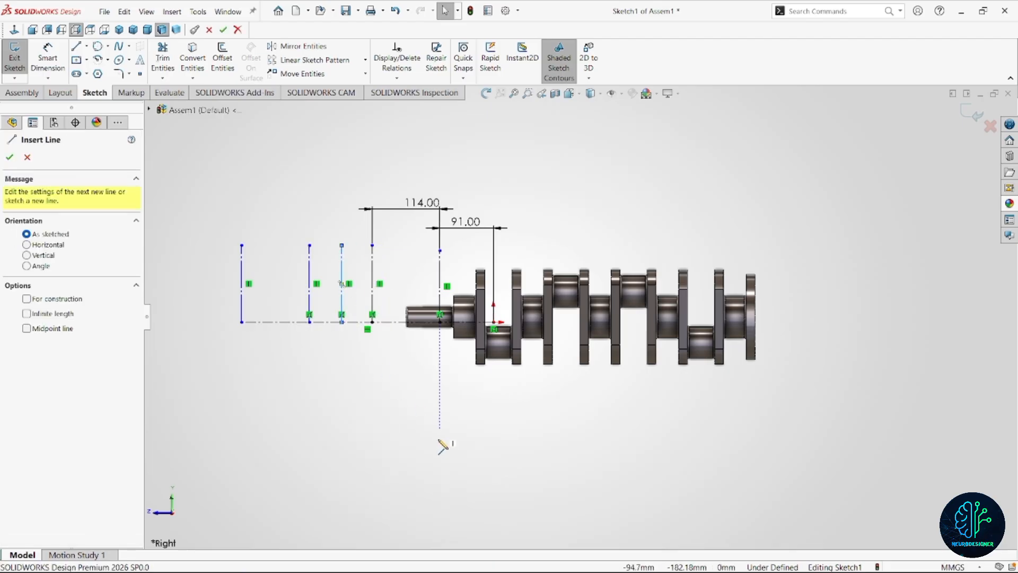
{"action": "right_click_drag", "start_coordinate": [441, 442], "coordinate": [445, 360]}
{"action": "left_click", "coordinate": [342, 287]}
{"action": "left_click", "coordinate": [372, 286]}
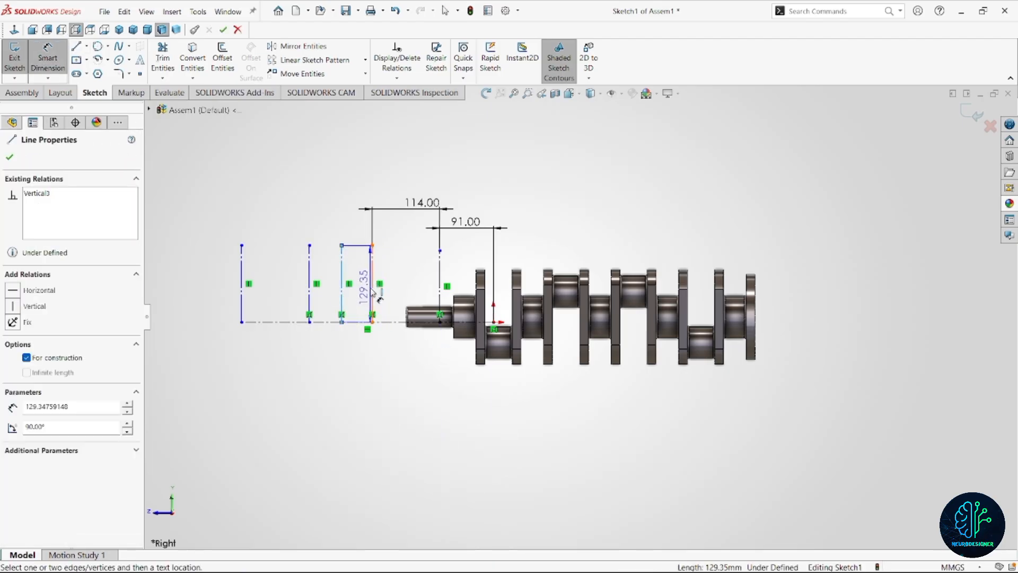
{"action": "left_click", "coordinate": [343, 216]}
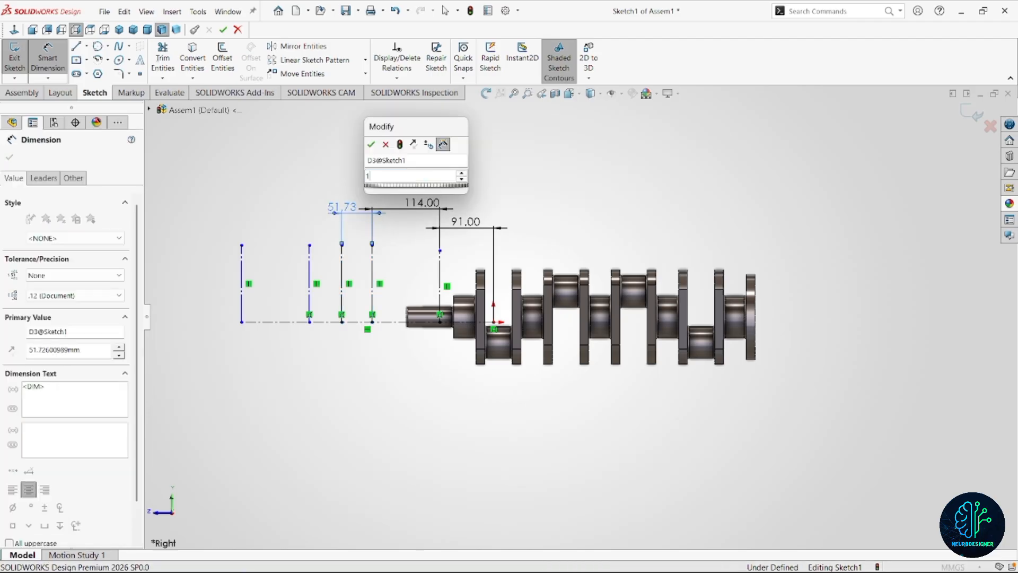
{"action": "type", "text": "114"}
{"action": "key", "text": "Return"}
{"action": "key", "text": "Escape"}
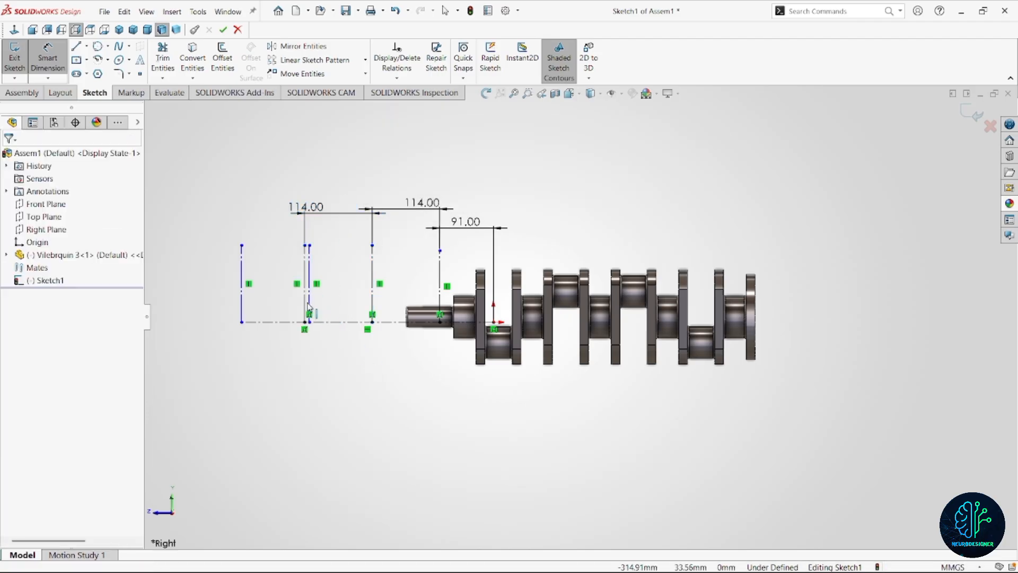
{"action": "key", "text": "Escape"}
Extend the centerline outward with its end line and move the second vertical line to about 133 mm from the third.
{"action": "left_click_drag", "start_coordinate": [310, 300], "coordinate": [273, 297]}
{"action": "scroll", "coordinate": [337, 306], "scroll_direction": "up", "scroll_amount": 3}
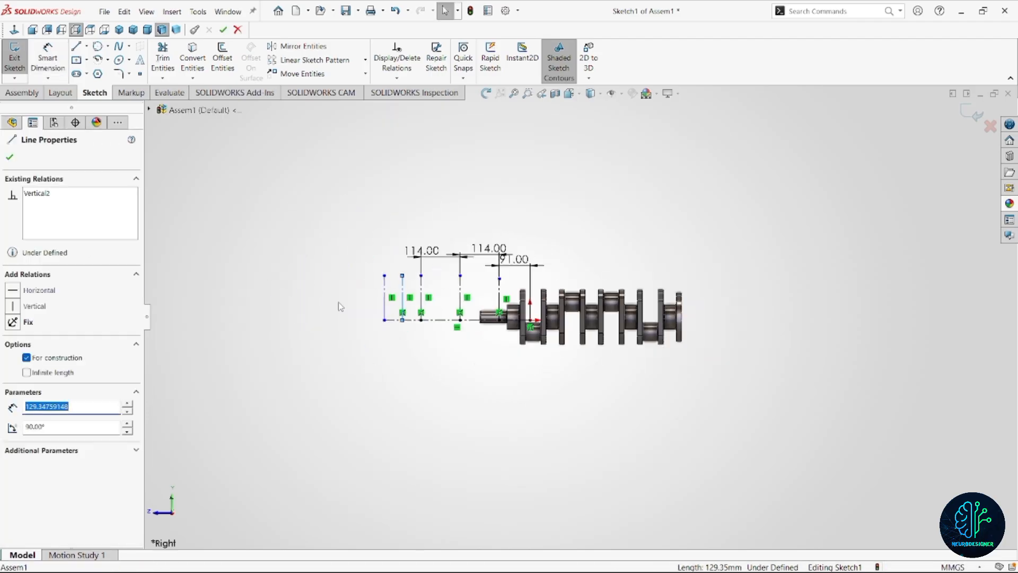
{"action": "scroll", "coordinate": [401, 265], "scroll_direction": "down", "scroll_amount": 3}
{"action": "right_click_drag", "start_coordinate": [477, 453], "coordinate": [472, 408]}
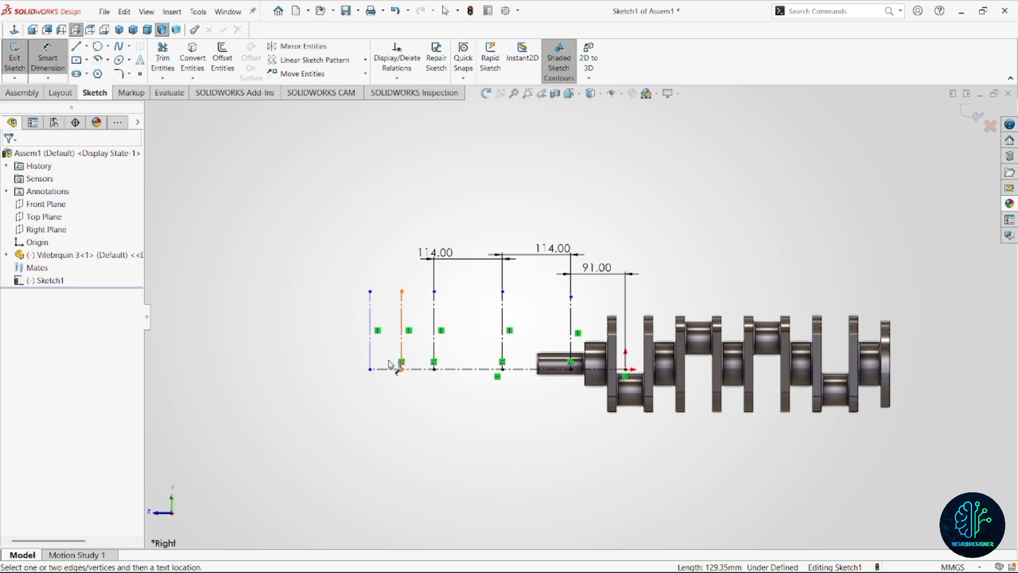
{"action": "key", "text": "Escape"}
{"action": "left_click_drag", "start_coordinate": [370, 368], "coordinate": [264, 369]}
{"action": "left_click_drag", "start_coordinate": [401, 348], "coordinate": [354, 352]}
Set the spacing between the second and third vertical lines from the outer end to 114 mm.
{"action": "right_click_drag", "start_coordinate": [433, 466], "coordinate": [431, 416]}
{"action": "left_click", "coordinate": [354, 339]}
{"action": "left_click", "coordinate": [433, 324]}
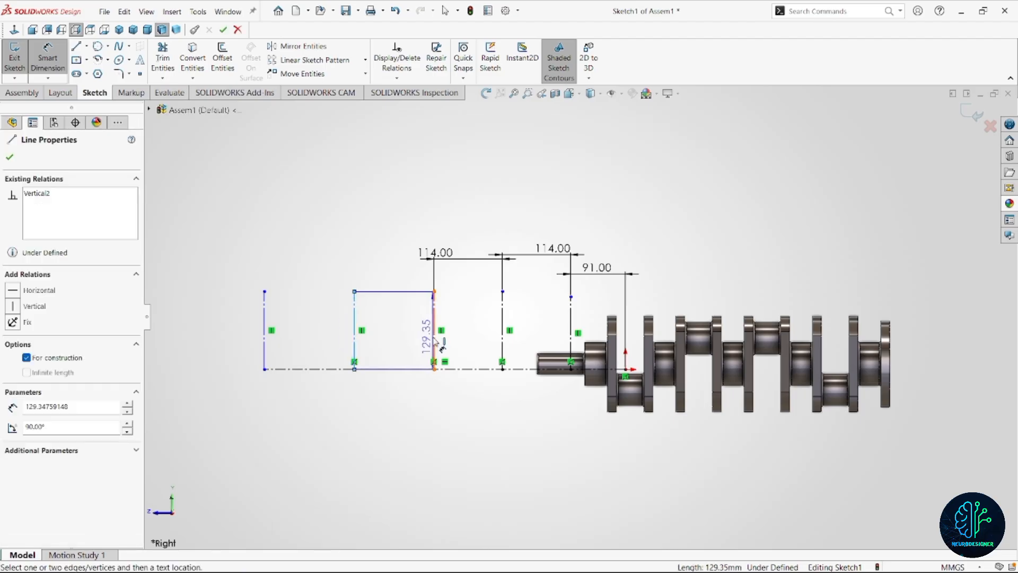
{"action": "left_click", "coordinate": [404, 286]}
{"action": "type", "text": "114"}
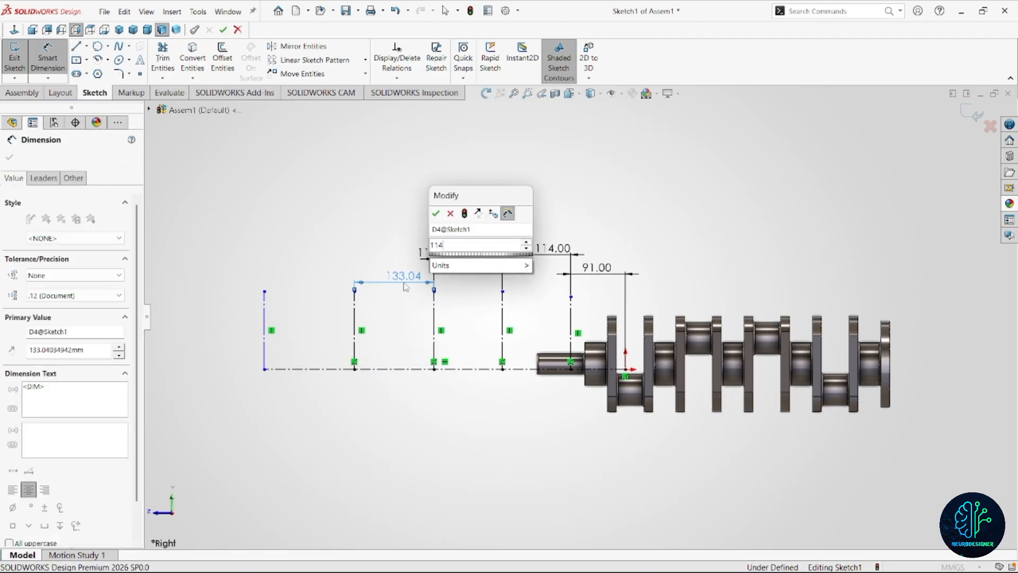
{"action": "key", "text": "Return"}
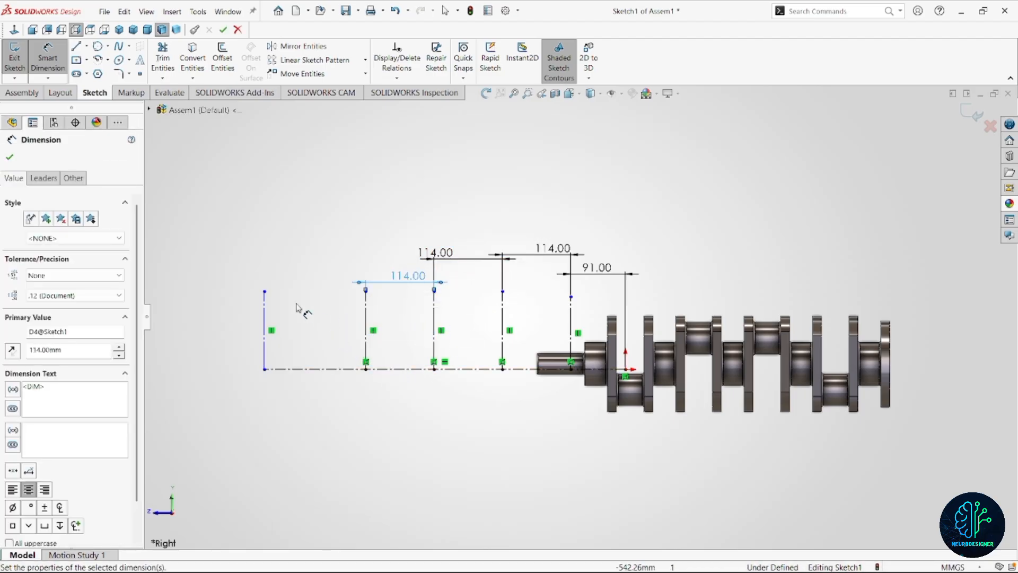
Set the spacing between the outermost vertical line and the second one to 156 mm and exit the sketch.
{"action": "left_click", "coordinate": [265, 325]}
{"action": "left_click", "coordinate": [365, 321]}
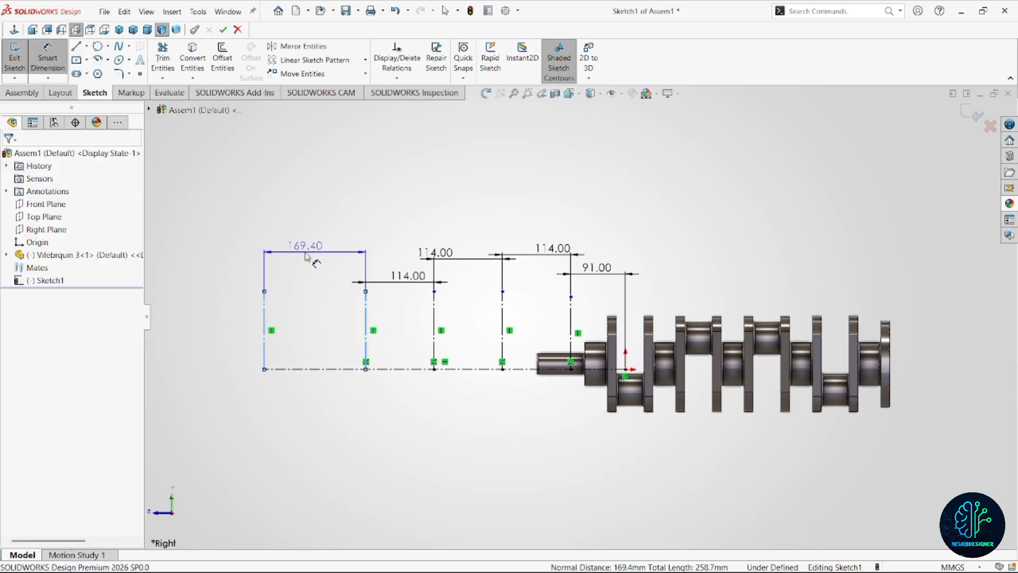
{"action": "left_click", "coordinate": [306, 255]}
{"action": "type", "text": "156"}
{"action": "key", "text": "Return"}
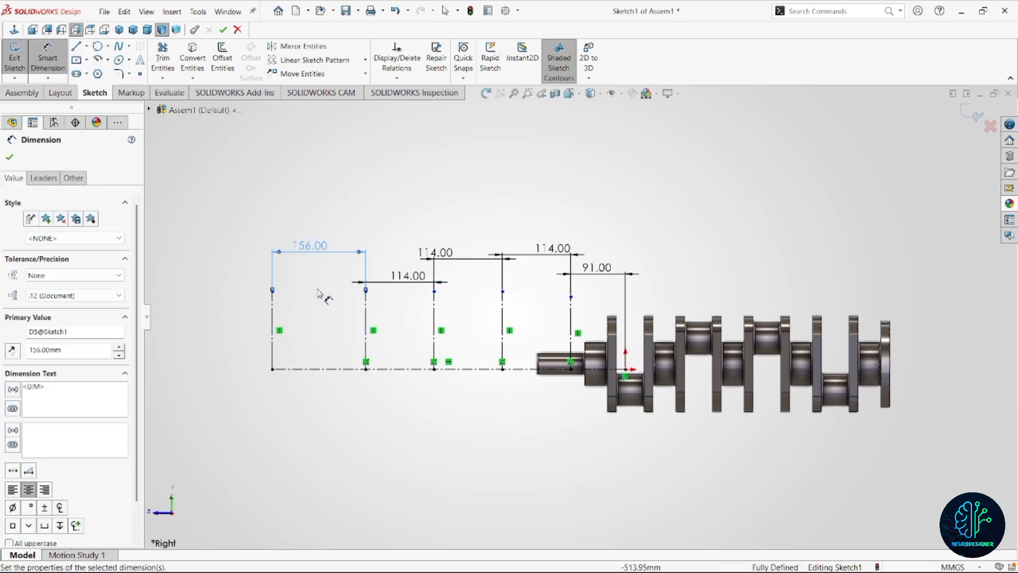
{"action": "left_click", "coordinate": [971, 113]}
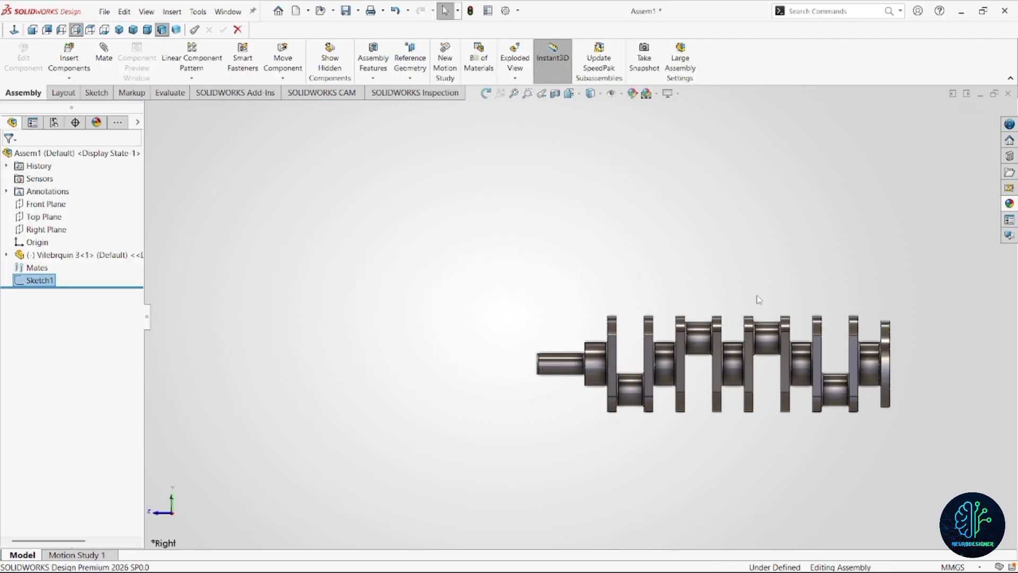
{"action": "scroll", "coordinate": [748, 298], "scroll_direction": "up", "scroll_amount": 3}
{"action": "scroll", "coordinate": [642, 355], "scroll_direction": "down", "scroll_amount": 1}
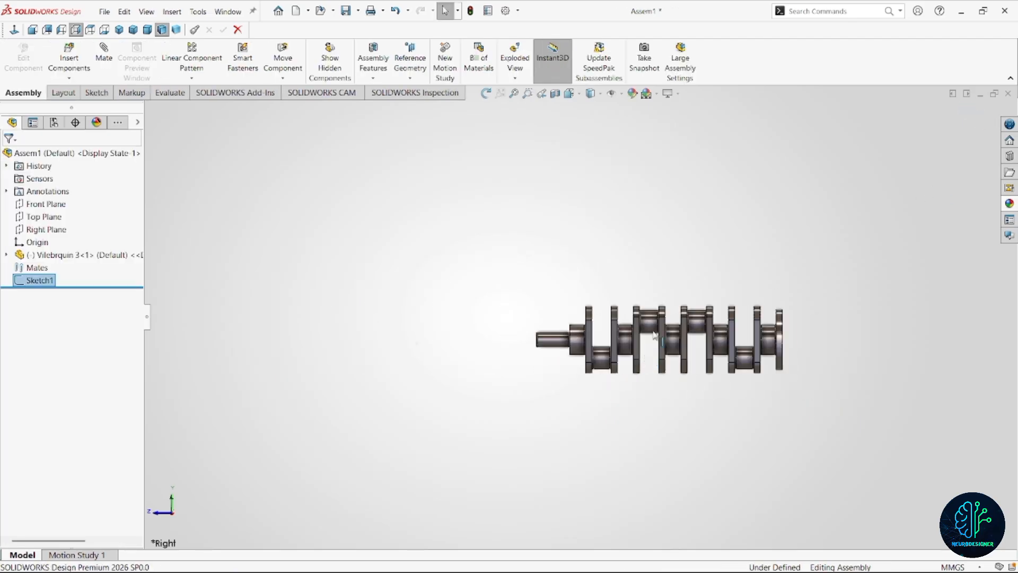
{"action": "left_click", "coordinate": [42, 281]}
{"action": "scroll", "coordinate": [497, 353], "scroll_direction": "up", "scroll_amount": 2}
{"action": "mouse_move", "coordinate": [500, 355]}
{"action": "middle_mouse_down"}
{"action": "mouse_move", "coordinate": [548, 364]}
{"action": "mouse_move", "coordinate": [564, 382]}
{"action": "mouse_move", "coordinate": [577, 368]}
{"action": "middle_mouse_up"}
{"action": "left_click", "coordinate": [571, 409]}
{"action": "scroll", "coordinate": [587, 333], "scroll_direction": "down", "scroll_amount": 3}
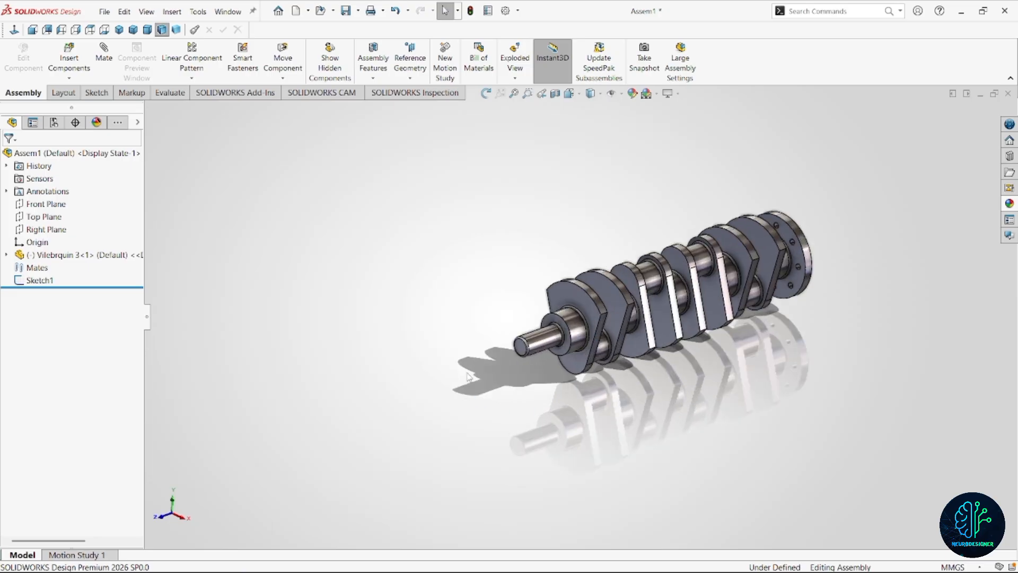
{"action": "scroll", "coordinate": [504, 317], "scroll_direction": "up", "scroll_amount": 2}
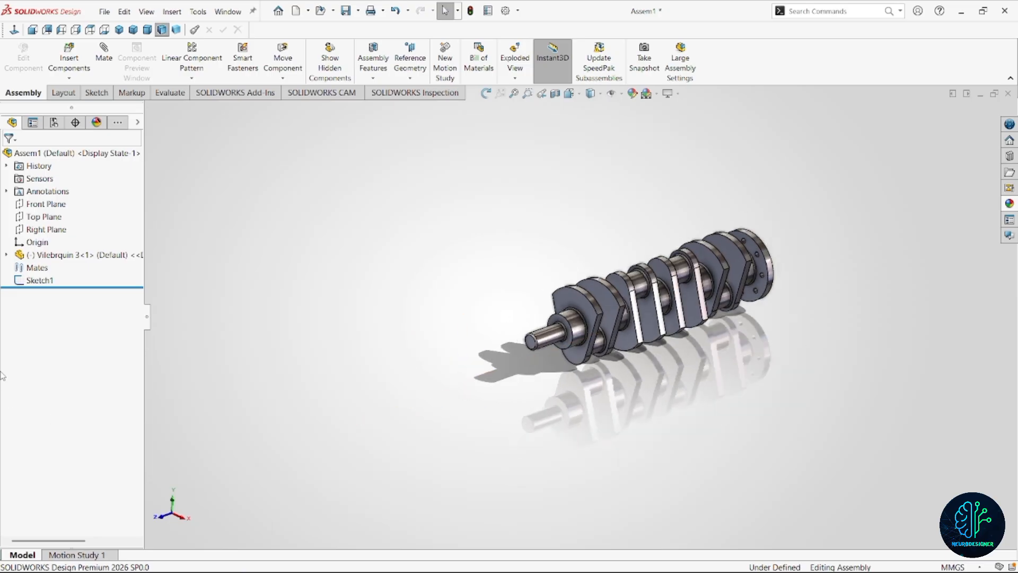
{"action": "right_click", "coordinate": [47, 281]}
{"action": "left_click", "coordinate": [392, 337]}
Add a concentric mate between the sketch's long centerline and the cylindrical face of the crankshaft's thin end shaft.
{"action": "left_click", "coordinate": [107, 53]}
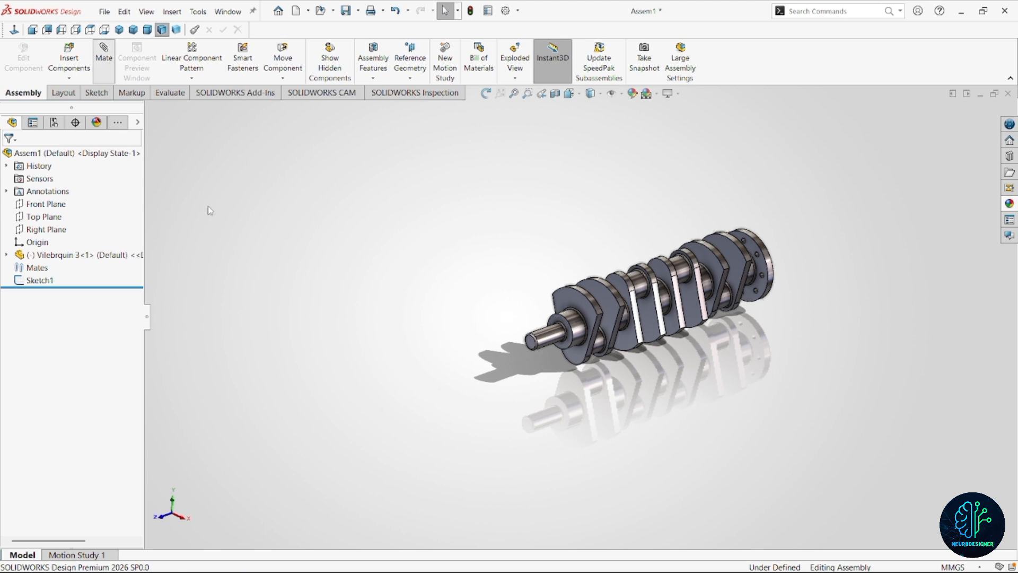
{"action": "left_click", "coordinate": [430, 398]}
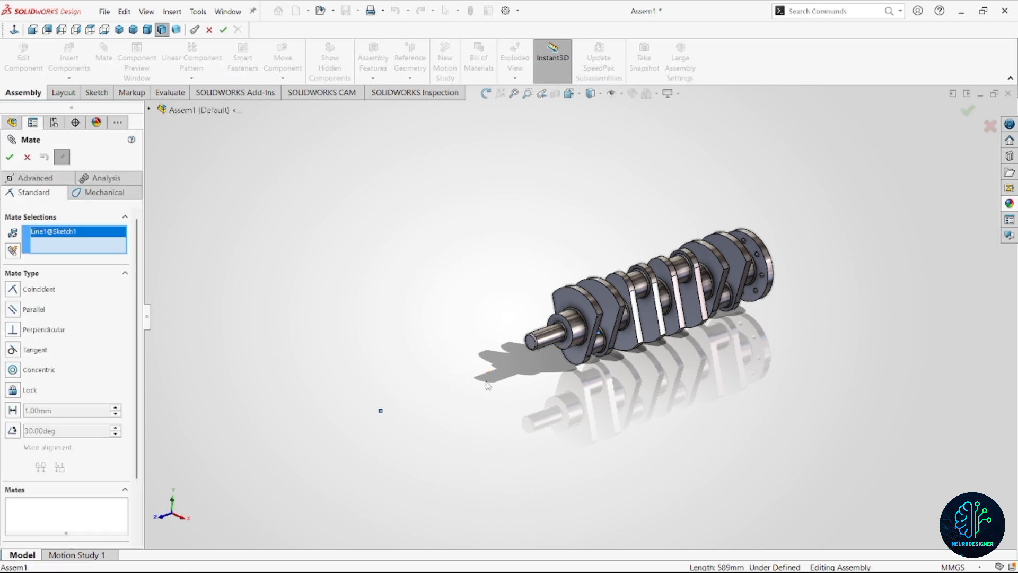
{"action": "left_click", "coordinate": [552, 345]}
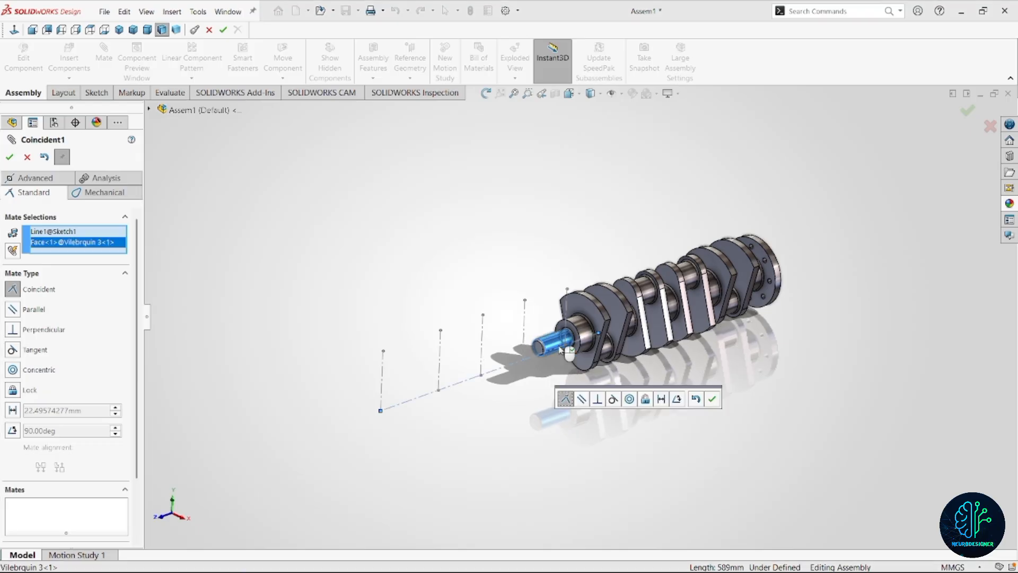
{"action": "scroll", "coordinate": [560, 355], "scroll_direction": "down", "scroll_amount": 2}
{"action": "scroll", "coordinate": [560, 355], "scroll_direction": "down", "scroll_amount": 3}
{"action": "mouse_move", "coordinate": [562, 324]}
{"action": "middle_mouse_down"}
{"action": "mouse_move", "coordinate": [564, 313]}
{"action": "mouse_move", "coordinate": [584, 317]}
{"action": "mouse_move", "coordinate": [571, 334]}
{"action": "middle_mouse_up"}
{"action": "scroll", "coordinate": [575, 314], "scroll_direction": "up", "scroll_amount": 4}
{"action": "scroll", "coordinate": [588, 318], "scroll_direction": "down", "scroll_amount": 2}
{"action": "scroll", "coordinate": [577, 318], "scroll_direction": "up", "scroll_amount": 4}
{"action": "scroll", "coordinate": [572, 320], "scroll_direction": "down", "scroll_amount": 4}
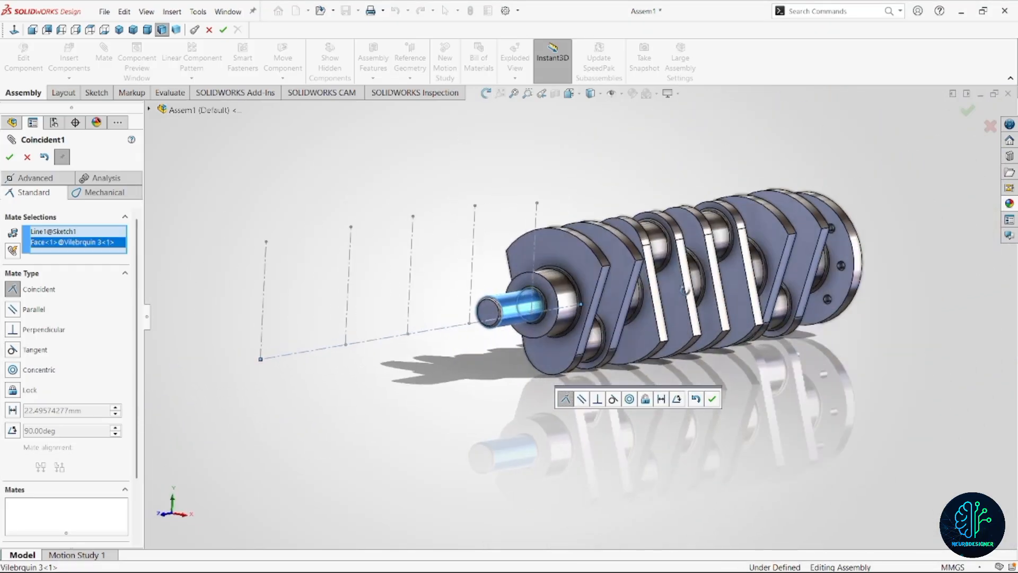
{"action": "scroll", "coordinate": [571, 335], "scroll_direction": "up", "scroll_amount": 4}
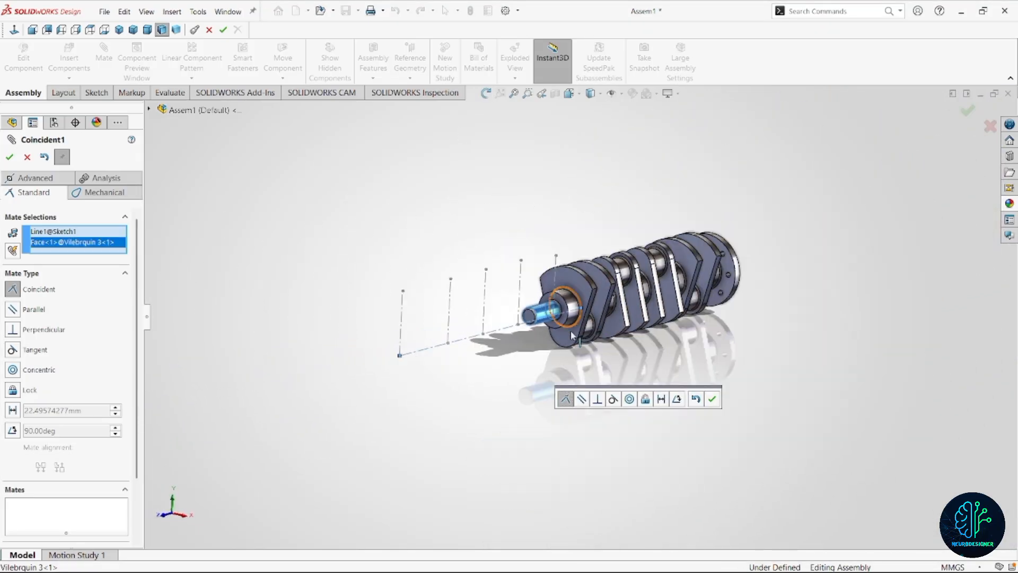
{"action": "left_click", "coordinate": [13, 369]}
{"action": "scroll", "coordinate": [703, 417], "scroll_direction": "down", "scroll_amount": 4}
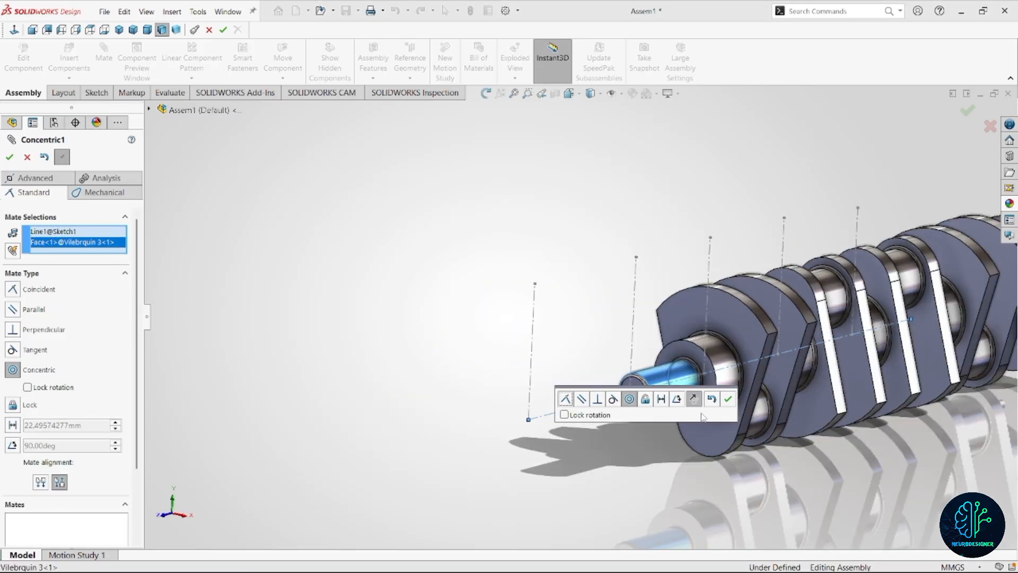
{"action": "scroll", "coordinate": [702, 417], "scroll_direction": "down", "scroll_amount": 6}
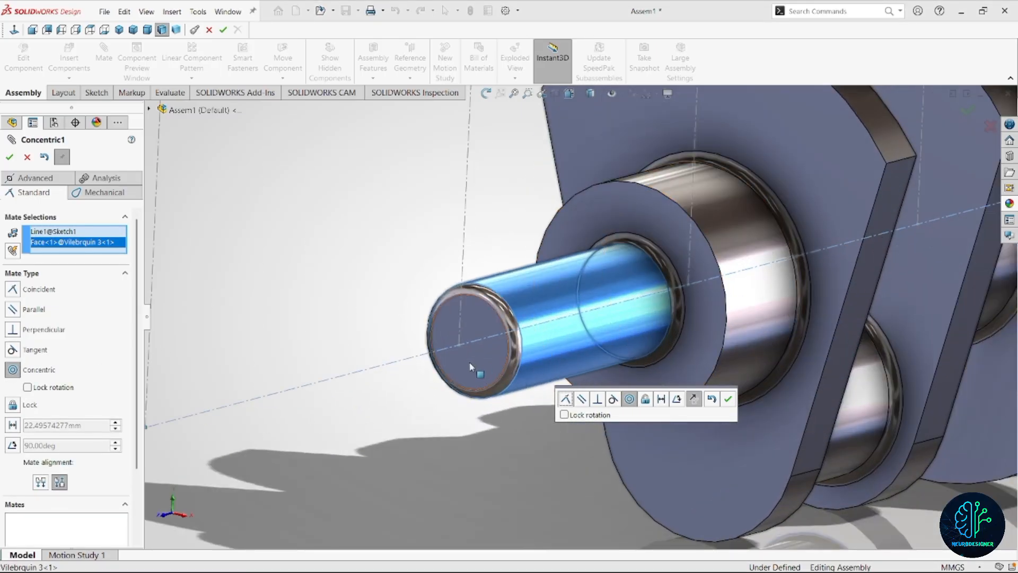
{"action": "scroll", "coordinate": [470, 366], "scroll_direction": "up", "scroll_amount": 3}
{"action": "left_click", "coordinate": [728, 398]}
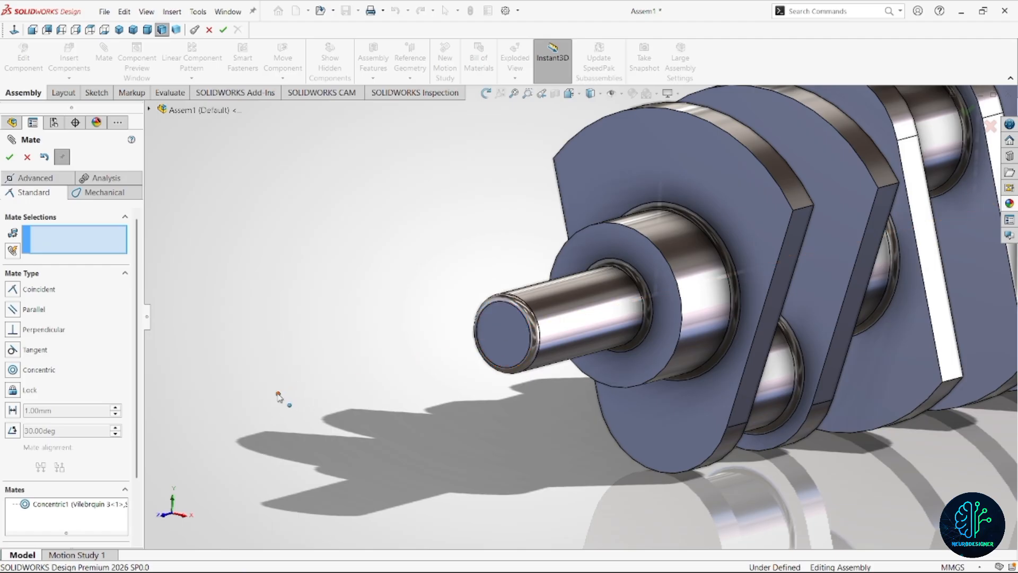
Mate the crankshaft's small end face coincident with the outer endpoint of the sketch centerline and finish mating.
{"action": "left_click", "coordinate": [277, 393]}
{"action": "left_click", "coordinate": [504, 354]}
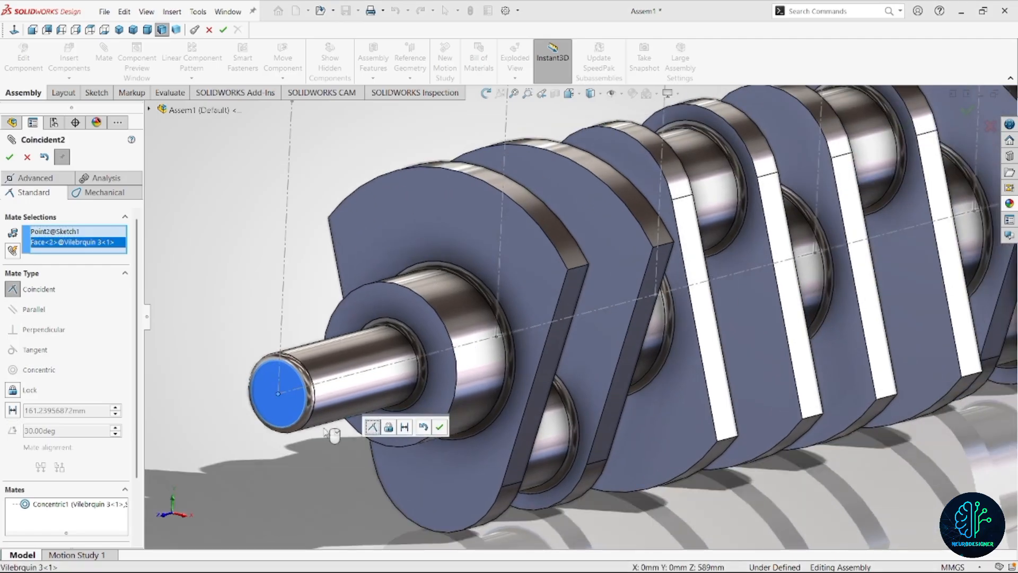
{"action": "left_click", "coordinate": [440, 427]}
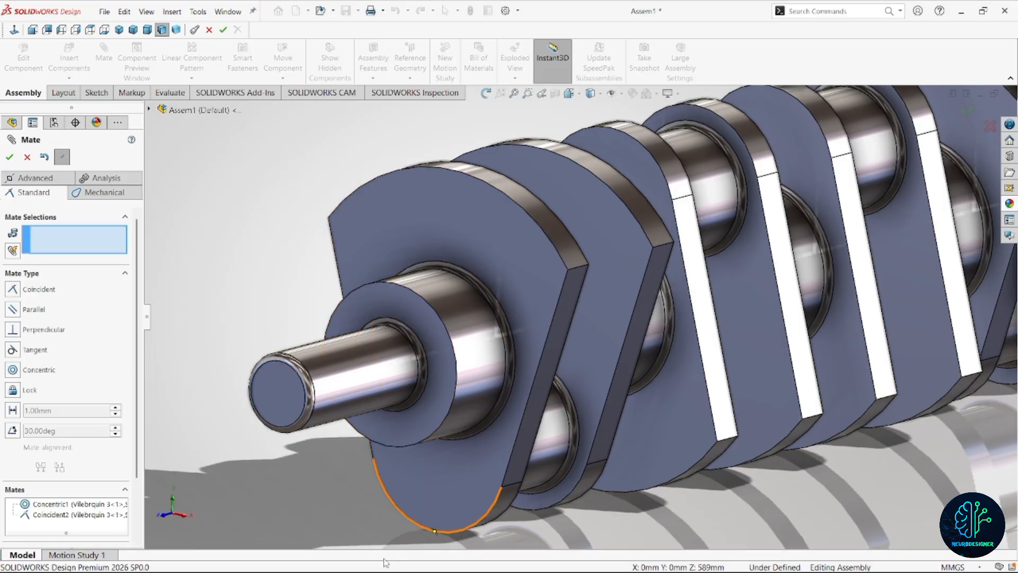
{"action": "key", "text": "f"}
{"action": "key", "text": "Escape"}
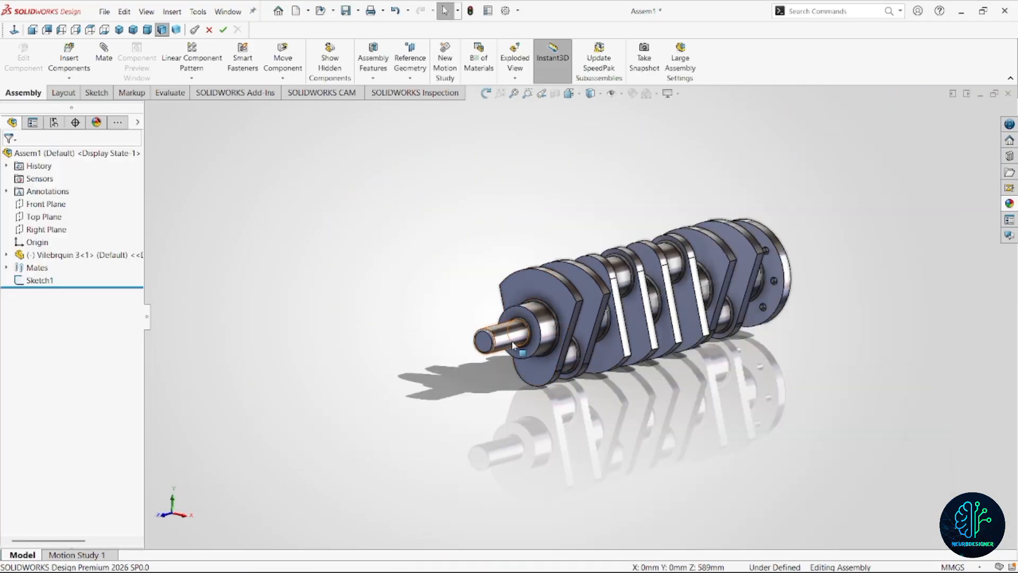
Turn the crankshaft about its axis to check its remaining rotation.
{"action": "left_click_drag", "start_coordinate": [511, 341], "coordinate": [483, 377]}
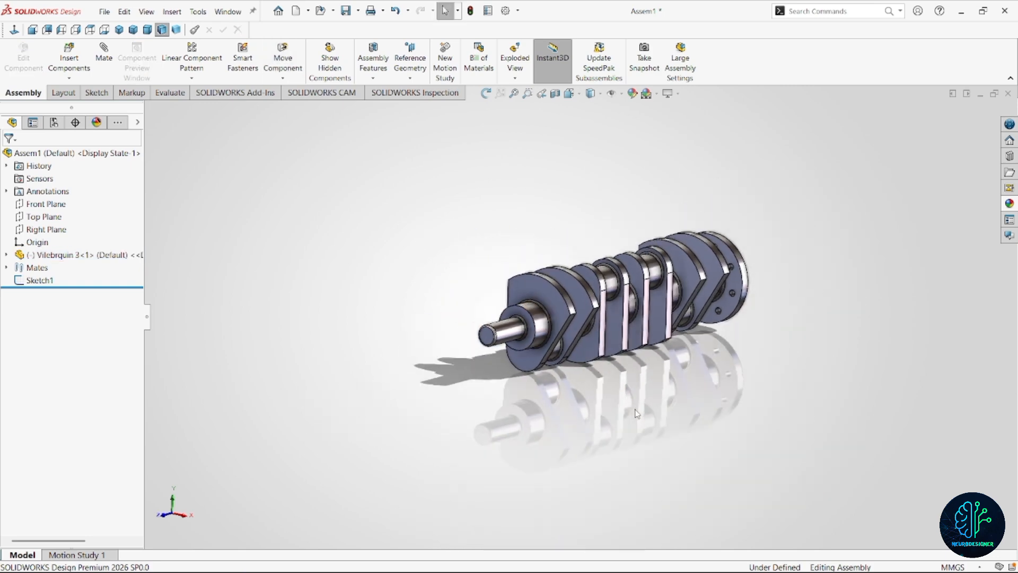
{"action": "scroll", "coordinate": [637, 414], "scroll_direction": "up", "scroll_amount": 1}
{"action": "scroll", "coordinate": [636, 414], "scroll_direction": "down", "scroll_amount": 2}
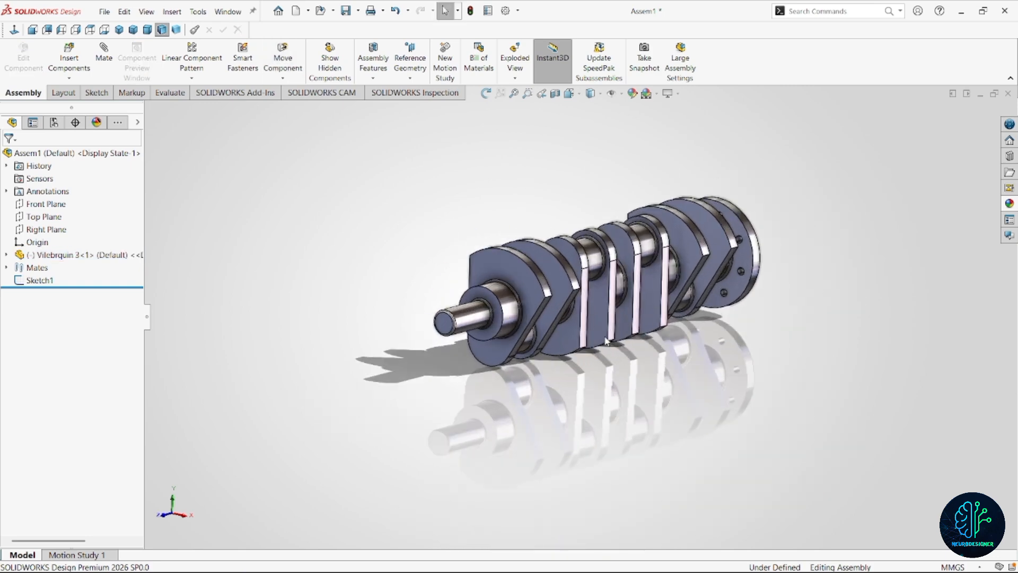
Start inserting components and select the open parts Bielle 4 and Axe de bielle 6 for insertion.
{"action": "left_click", "coordinate": [69, 61]}
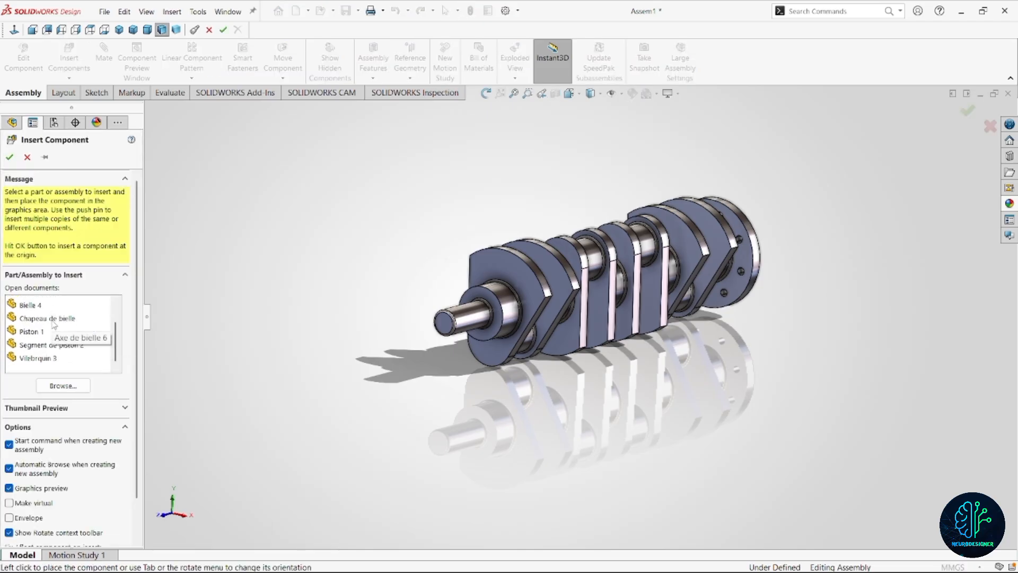
{"action": "scroll", "coordinate": [51, 301], "scroll_direction": "down", "scroll_amount": 2}
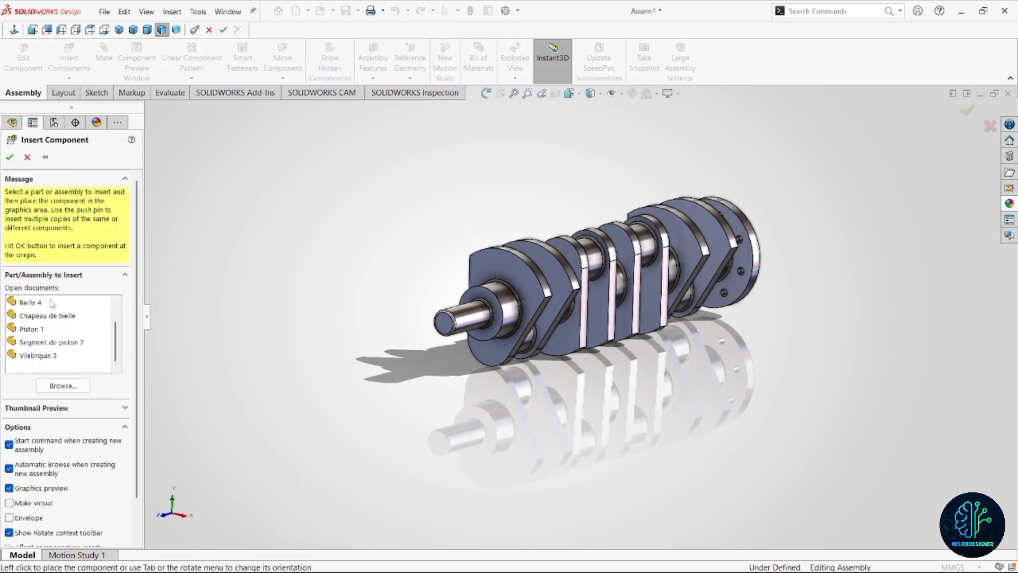
{"action": "left_click", "coordinate": [40, 302]}
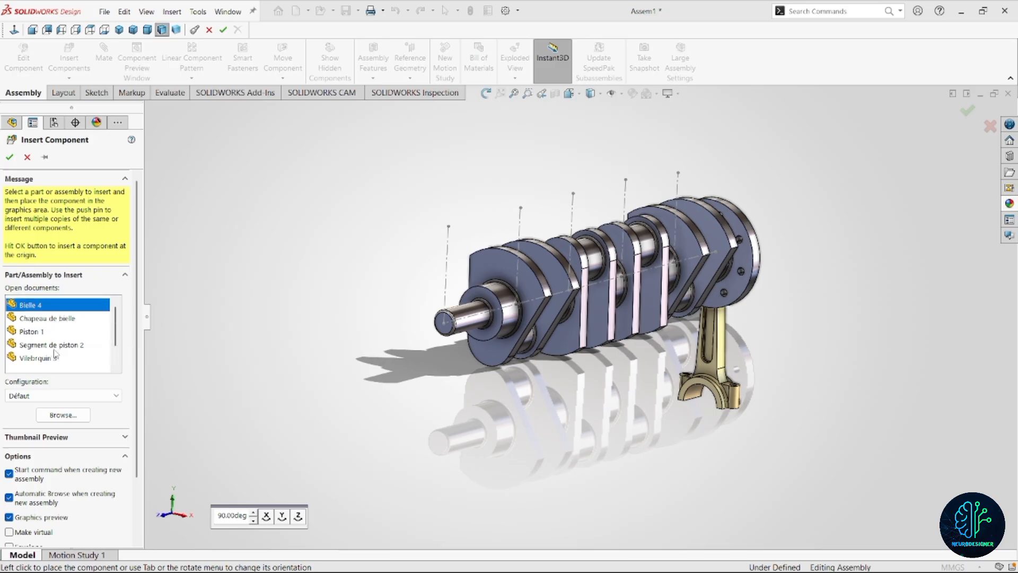
{"action": "scroll", "coordinate": [55, 331], "scroll_direction": "up", "scroll_amount": 2}
{"action": "left_click", "coordinate": [53, 319], "text": "ctrl"}
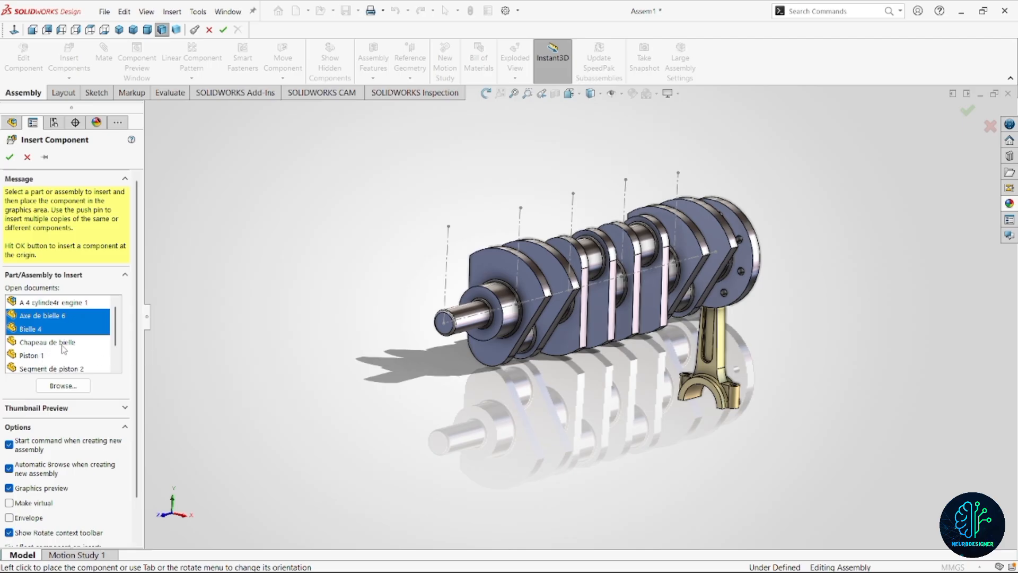
Add the open parts Chapeau de bielle, Piston 1 and Segment de piston 2 to the insertion selection.
{"action": "left_click", "coordinate": [61, 344], "text": "ctrl"}
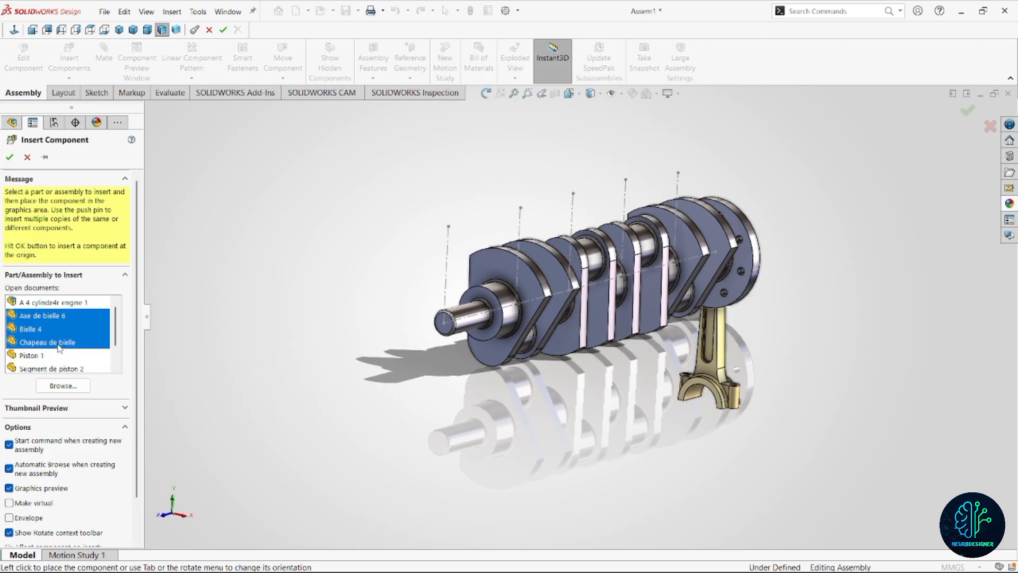
{"action": "left_click", "coordinate": [38, 356], "text": "ctrl"}
{"action": "scroll", "coordinate": [68, 357], "scroll_direction": "down", "scroll_amount": 1}
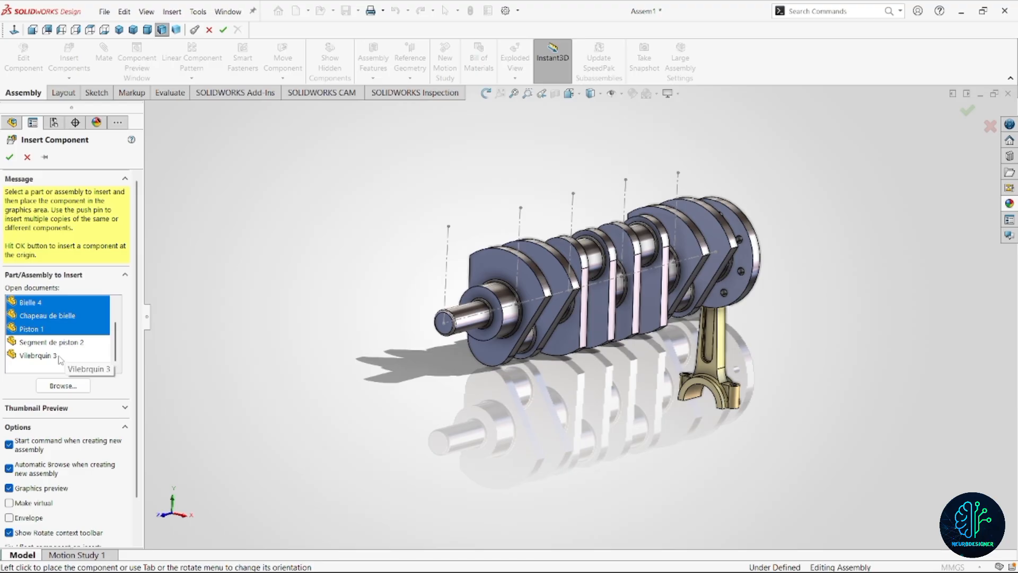
{"action": "left_click", "coordinate": [63, 343], "text": "ctrl"}
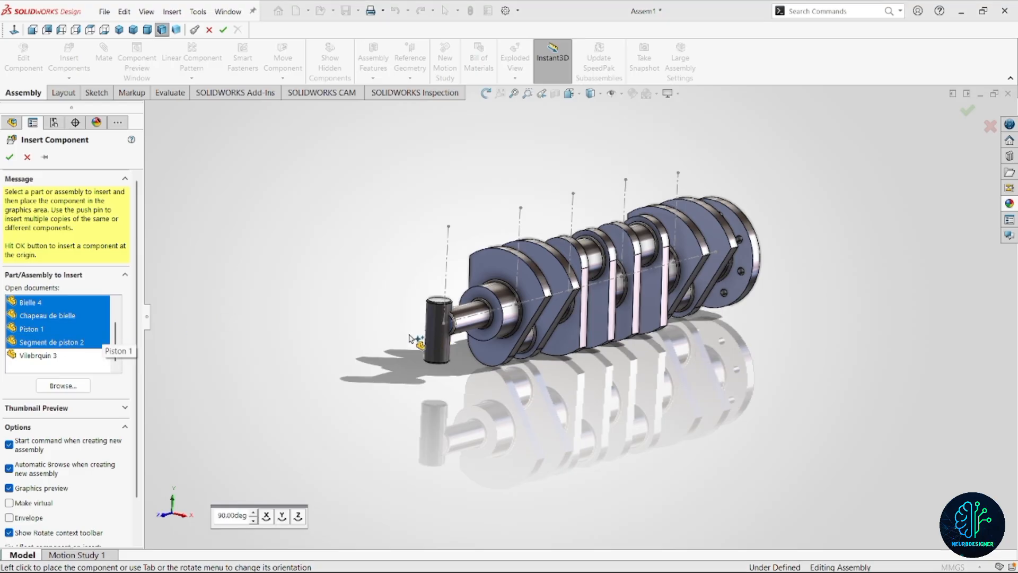
{"action": "scroll", "coordinate": [69, 329], "scroll_direction": "up", "scroll_amount": 2}
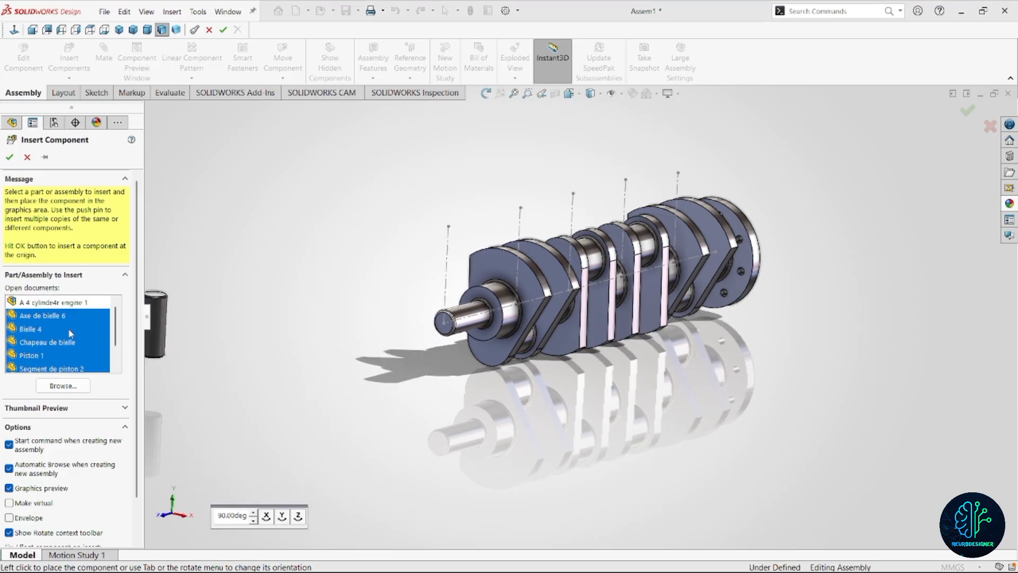
Place the wrist pin, connecting rod, rod cap, piston and piston ring in the empty space beside the crankshaft's thin end.
{"action": "left_click", "coordinate": [340, 248]}
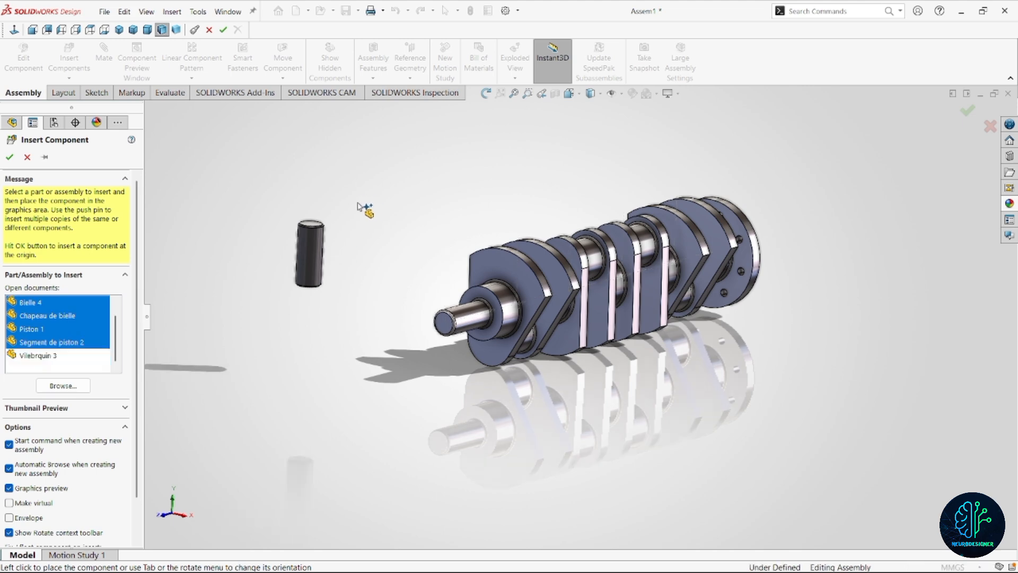
{"action": "left_click", "coordinate": [385, 200]}
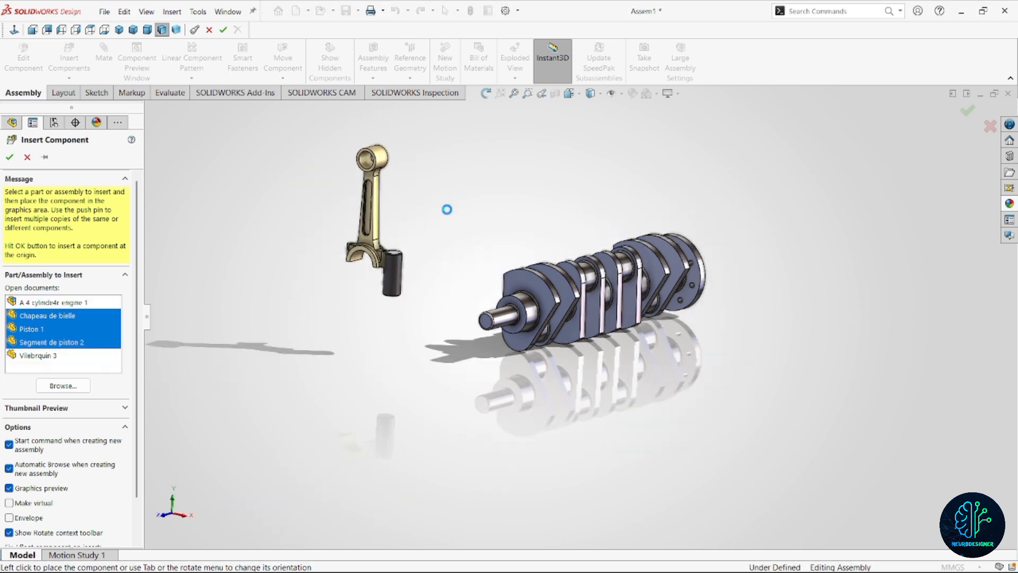
{"action": "left_click", "coordinate": [470, 237]}
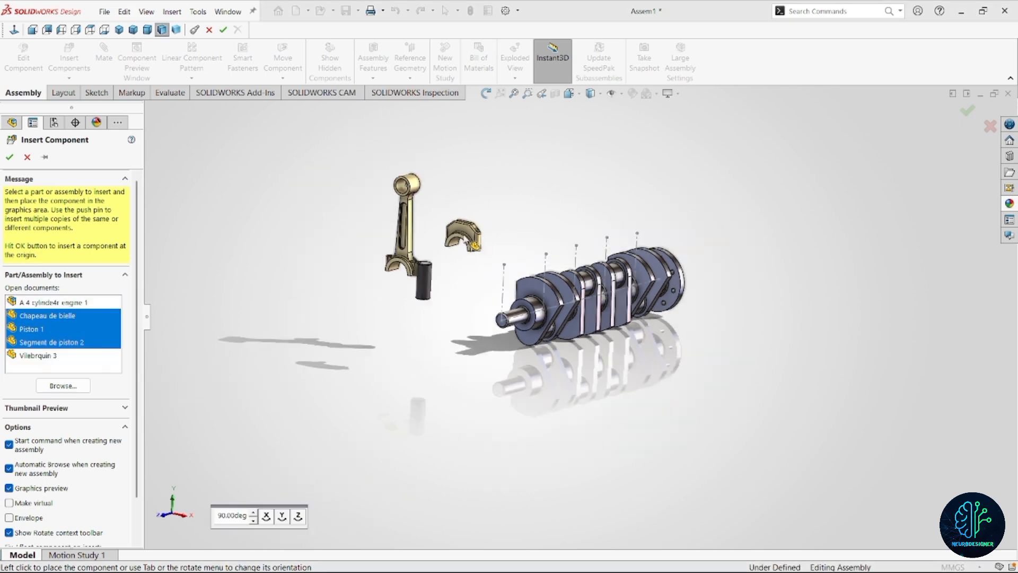
{"action": "left_click", "coordinate": [469, 307]}
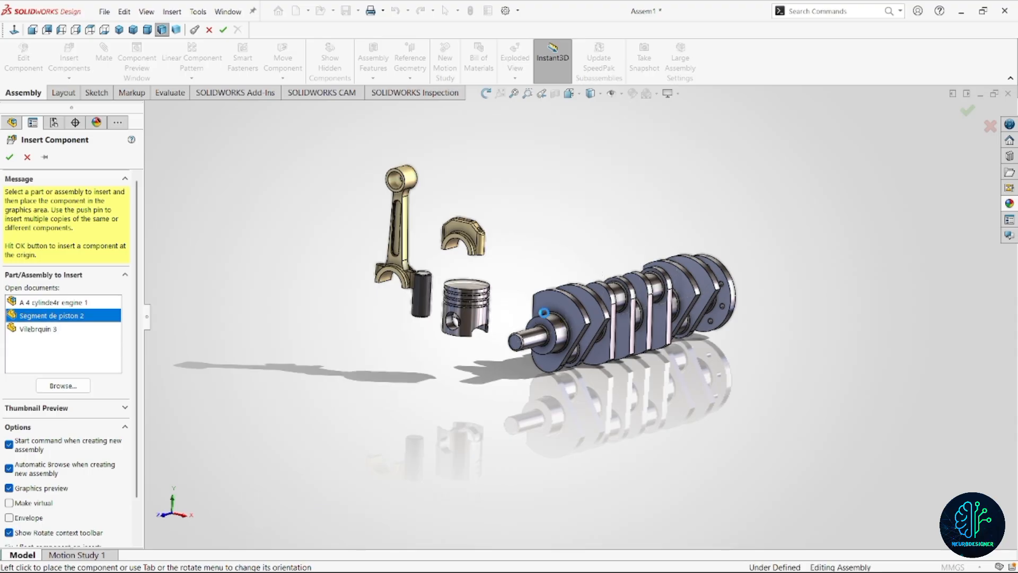
{"action": "scroll", "coordinate": [545, 228], "scroll_direction": "down", "scroll_amount": 3}
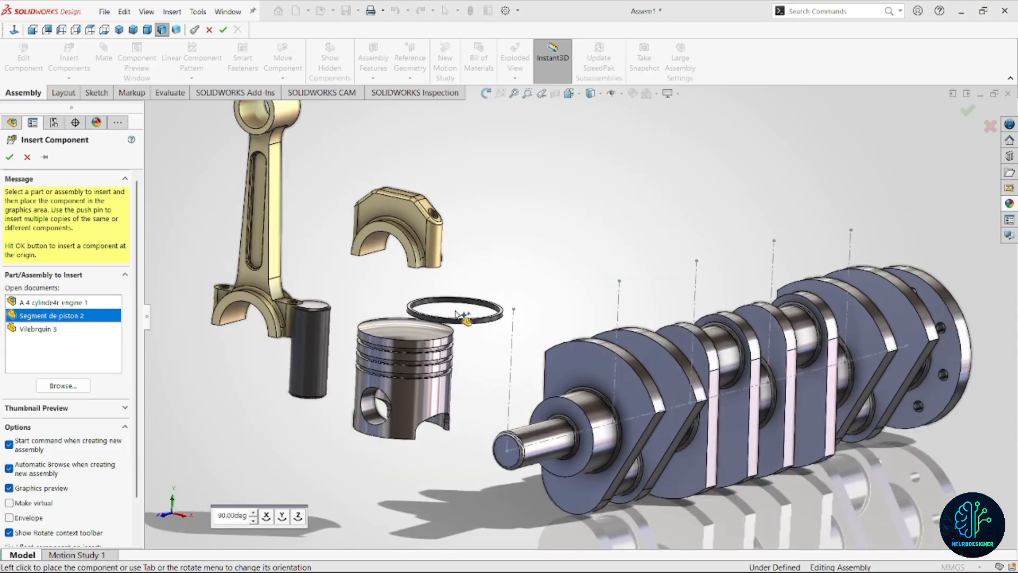
{"action": "left_click", "coordinate": [474, 358]}
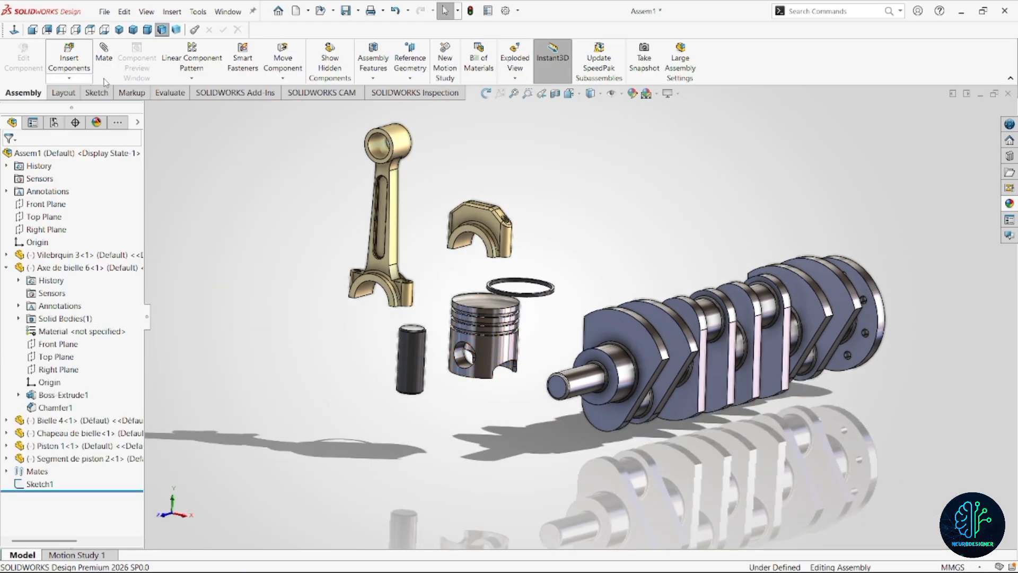
Rotate the wrist pin freely until it lies roughly horizontal, in line with the piston's pin hole.
{"action": "left_click", "coordinate": [313, 104]}
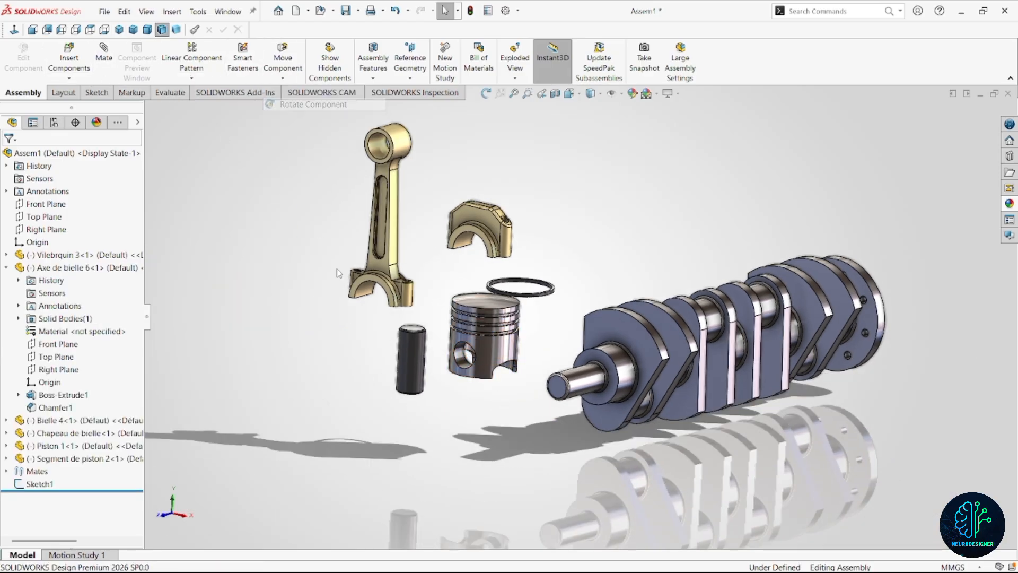
{"action": "left_click_drag", "start_coordinate": [411, 366], "coordinate": [355, 508]}
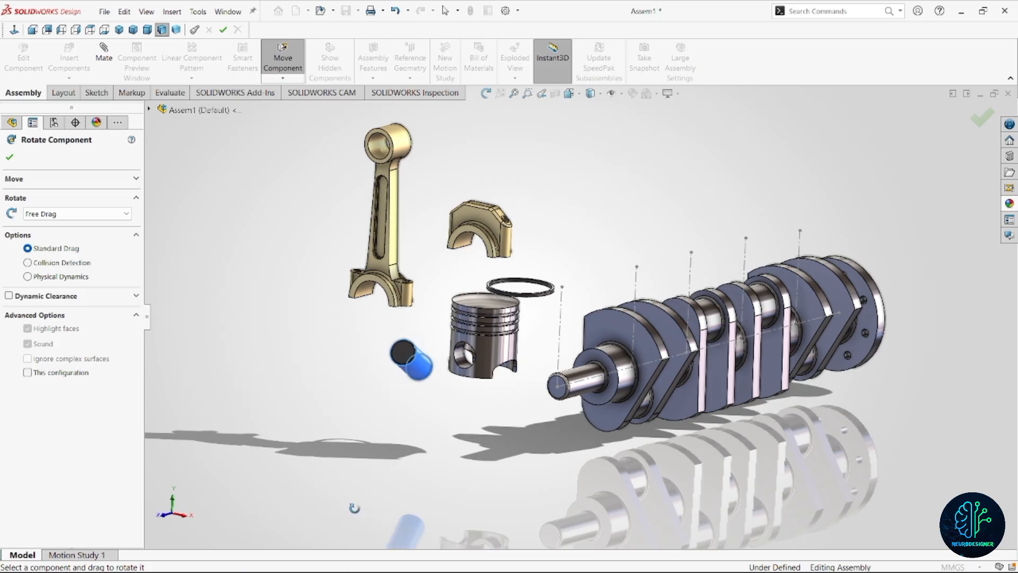
{"action": "left_click_drag", "start_coordinate": [403, 350], "coordinate": [354, 461]}
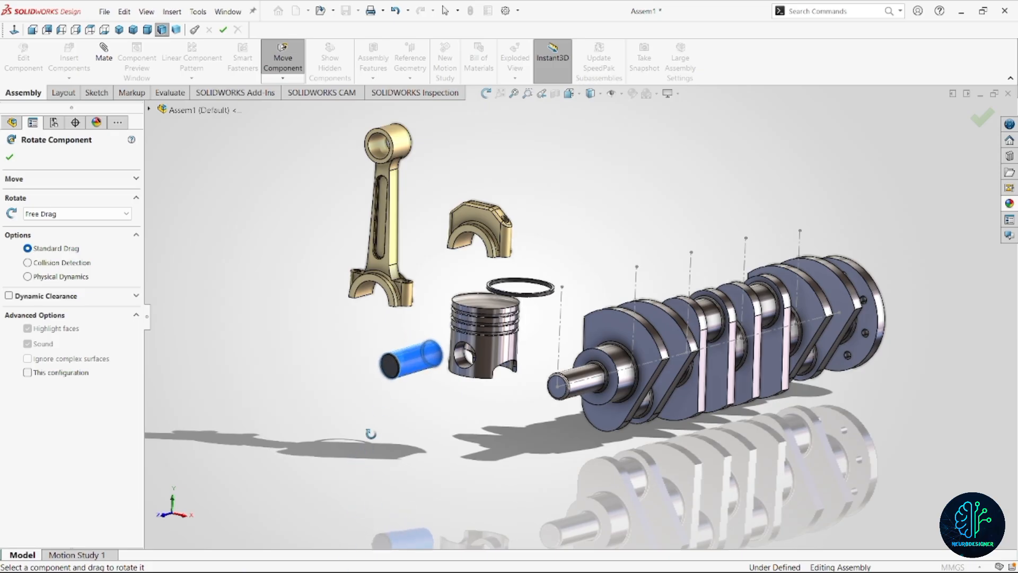
{"action": "key", "text": "Escape"}
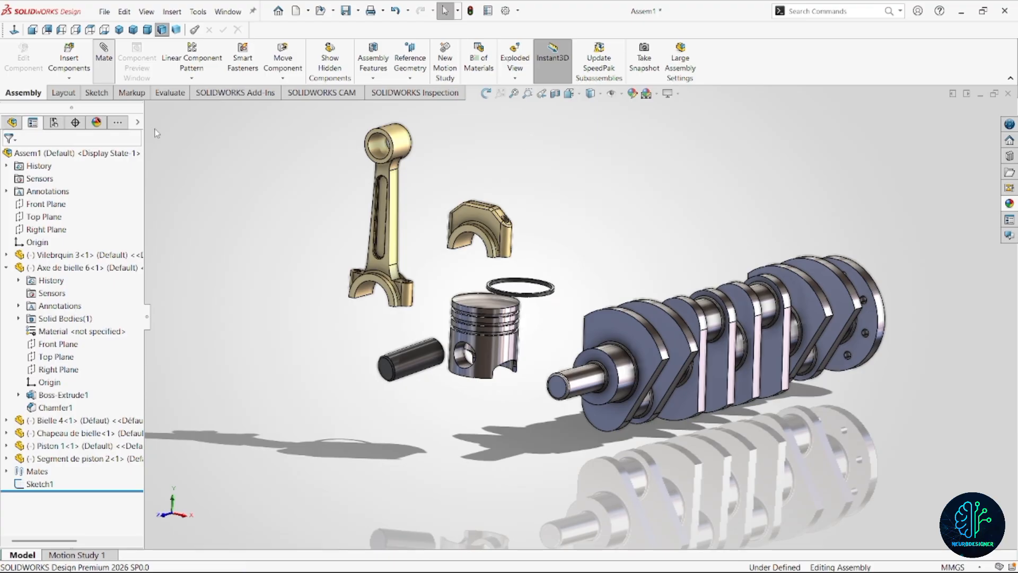
Add a coincident mate between the Top Plane of Axe de bielle 6 and the Front Plane of Piston 1.
{"action": "left_click", "coordinate": [149, 109]}
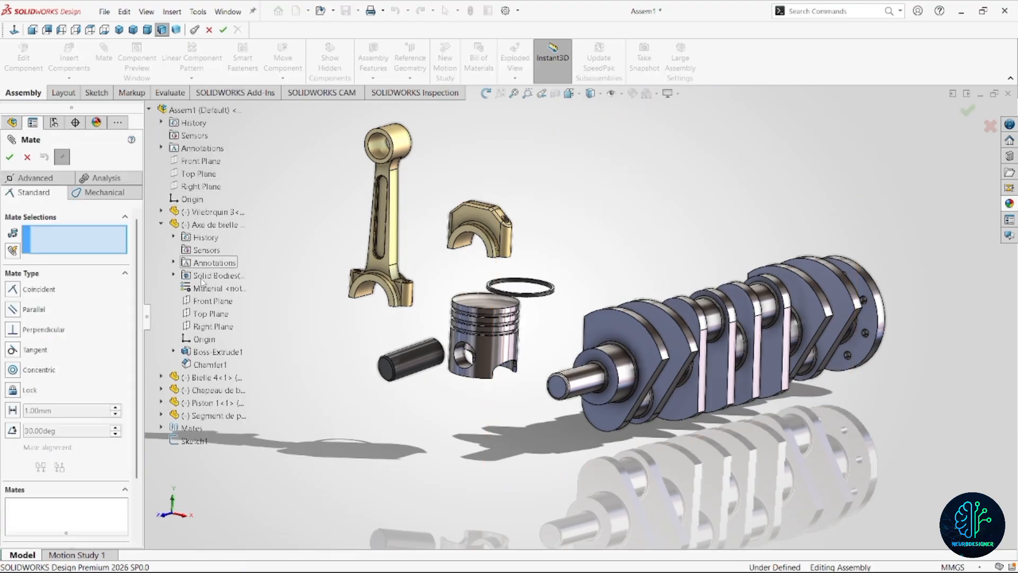
{"action": "left_click", "coordinate": [218, 314]}
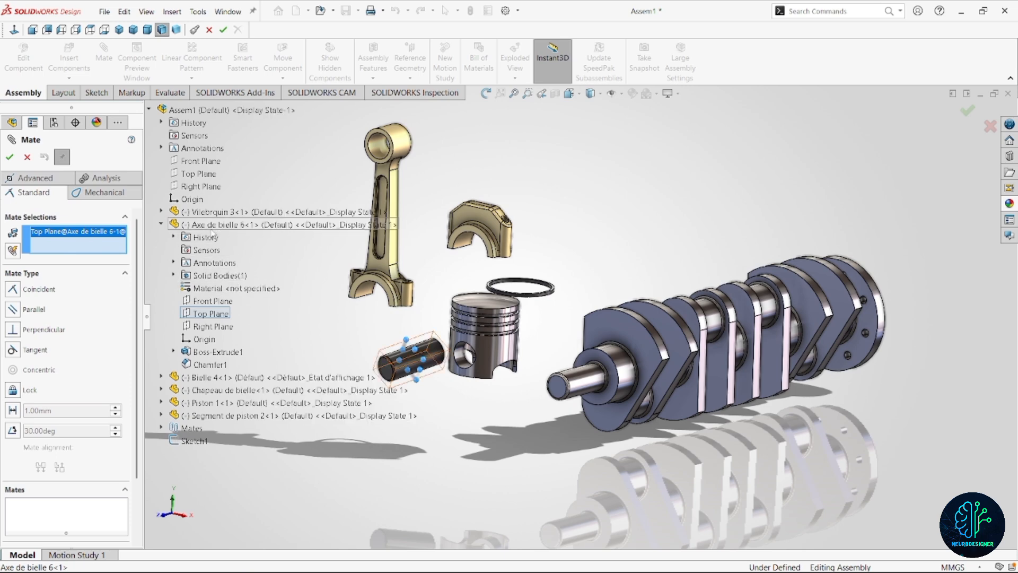
{"action": "left_click", "coordinate": [162, 225]}
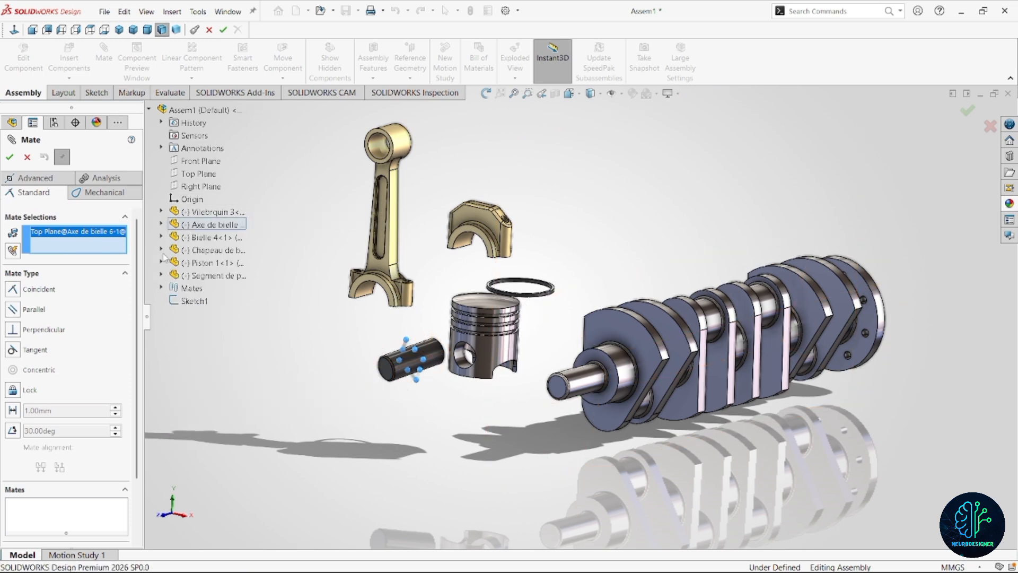
{"action": "left_click", "coordinate": [162, 263]}
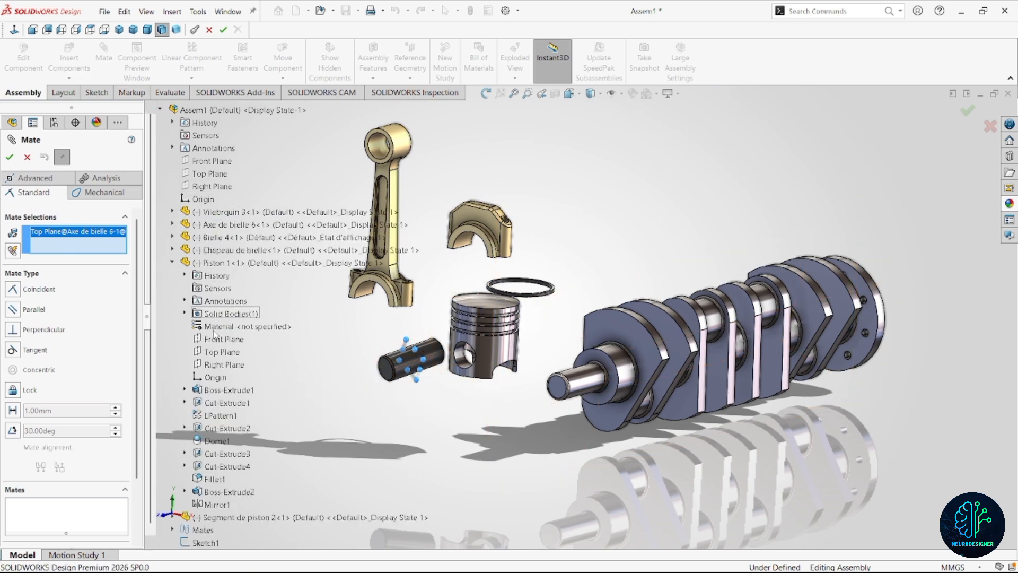
{"action": "left_click", "coordinate": [223, 344]}
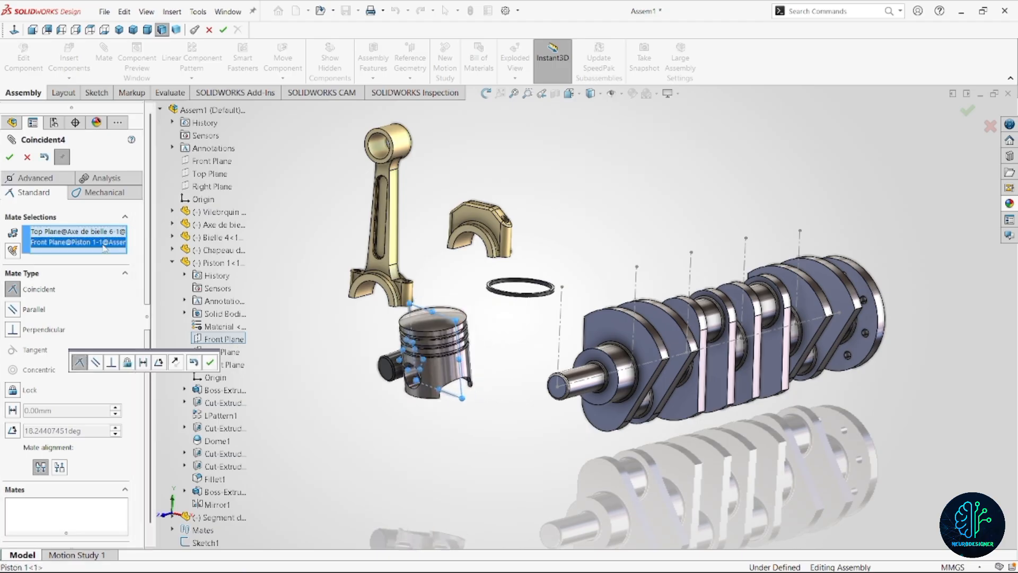
{"action": "left_click", "coordinate": [212, 362]}
Mate the wrist pin's cylindrical face concentric with the piston's pin hole and finish mating.
{"action": "scroll", "coordinate": [413, 386], "scroll_direction": "down", "scroll_amount": 4}
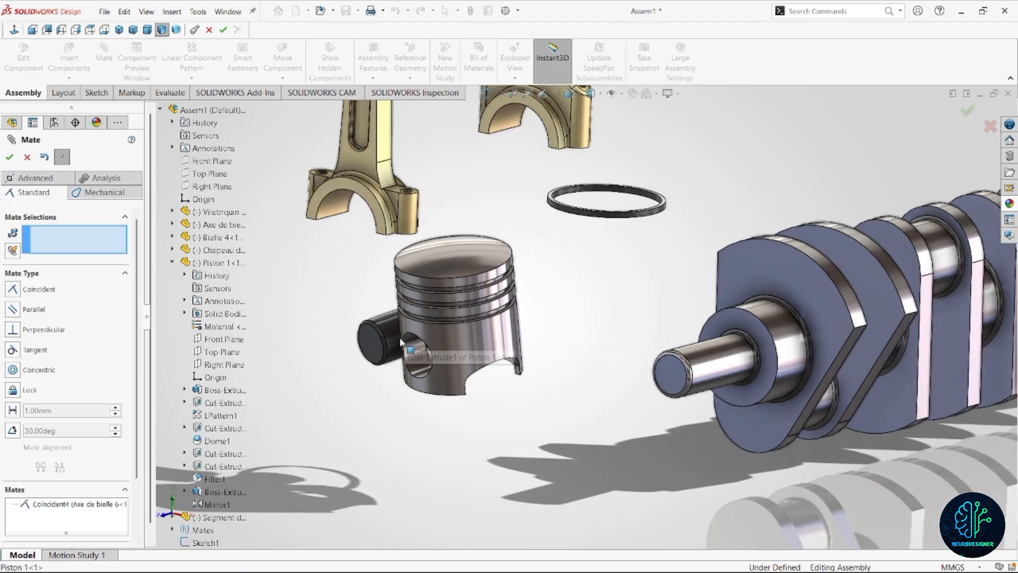
{"action": "left_click", "coordinate": [392, 324]}
{"action": "left_click", "coordinate": [417, 358]}
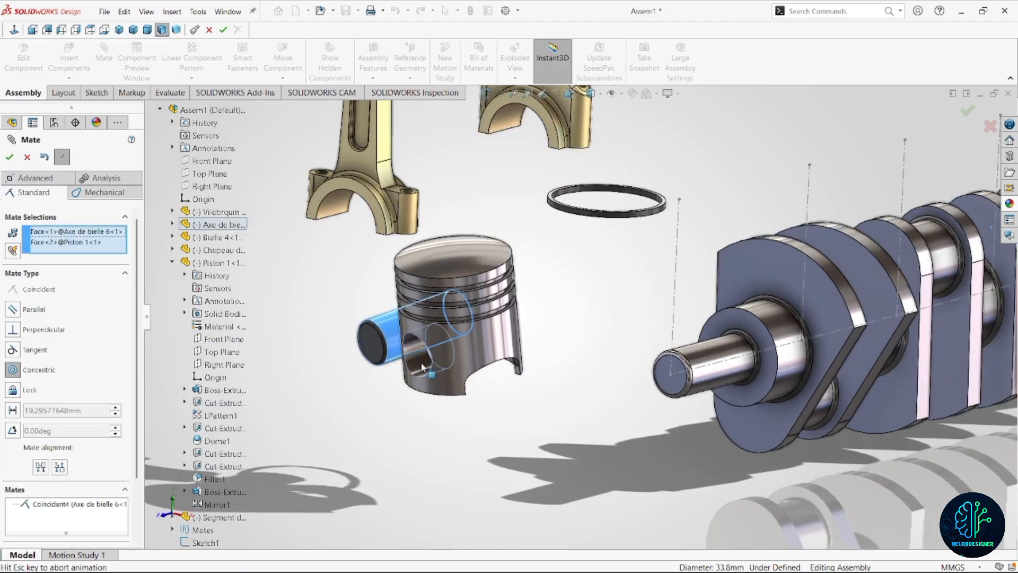
{"action": "left_click", "coordinate": [413, 389]}
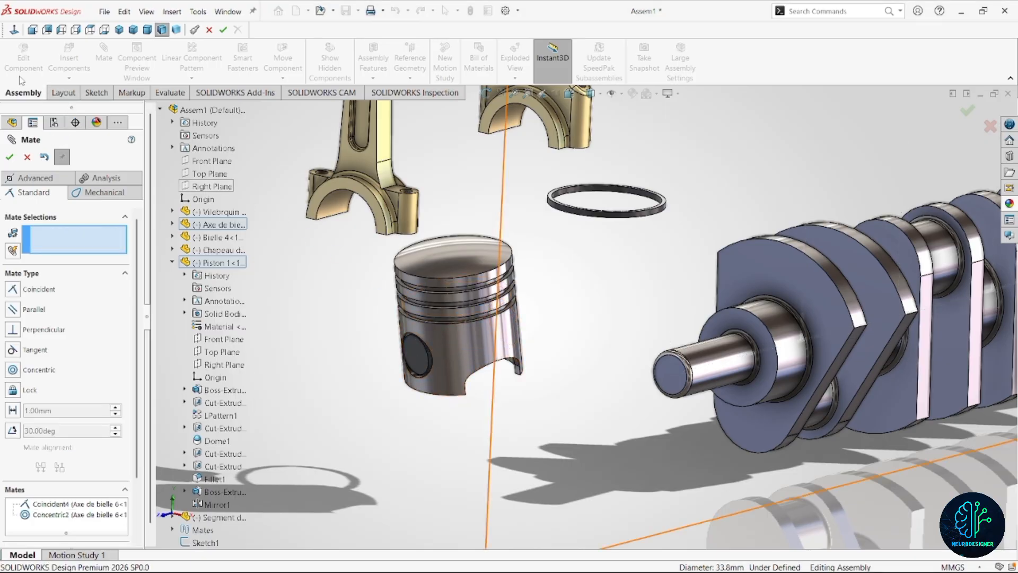
{"action": "left_click", "coordinate": [10, 157]}
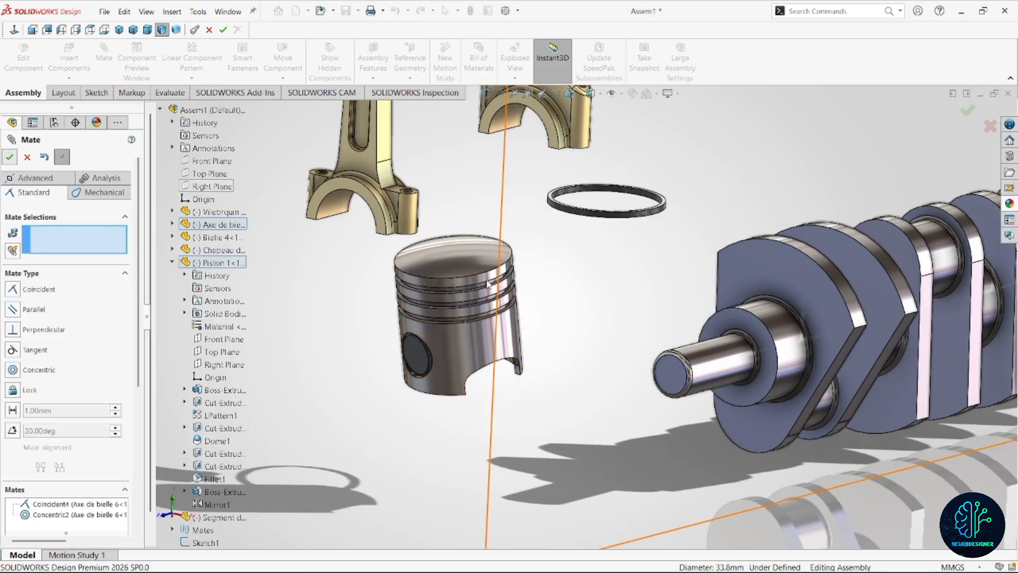
Add a concentric mate between the piston ring's outer cylindrical face and the piston's outer cylindrical face.
{"action": "scroll", "coordinate": [512, 329], "scroll_direction": "down", "scroll_amount": 1}
{"action": "scroll", "coordinate": [514, 330], "scroll_direction": "up", "scroll_amount": 1}
{"action": "middle_click_drag", "start_coordinate": [518, 330], "coordinate": [553, 314]}
{"action": "scroll", "coordinate": [635, 273], "scroll_direction": "down", "scroll_amount": 2}
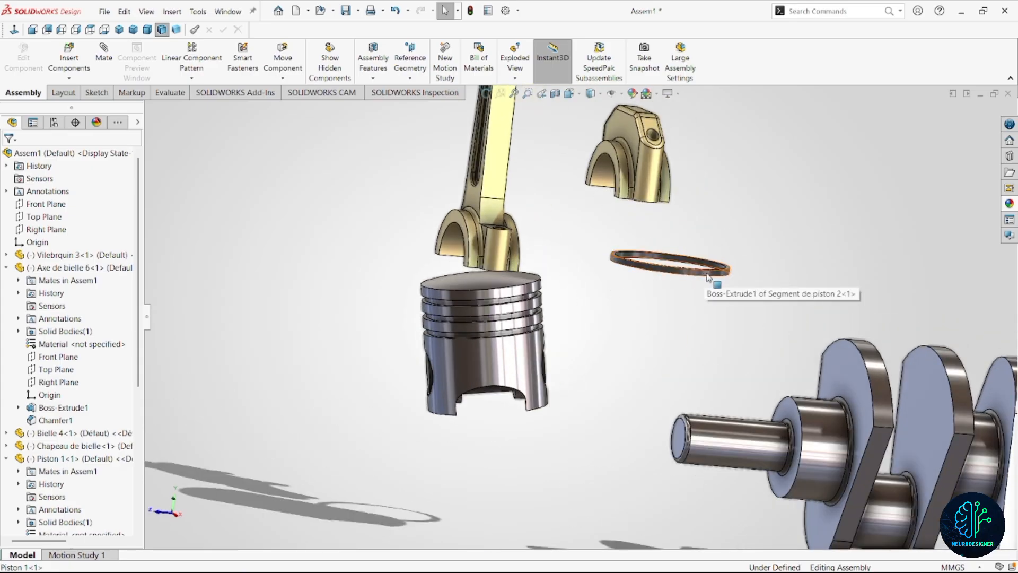
{"action": "scroll", "coordinate": [708, 277], "scroll_direction": "down", "scroll_amount": 5}
{"action": "left_click", "coordinate": [650, 284]}
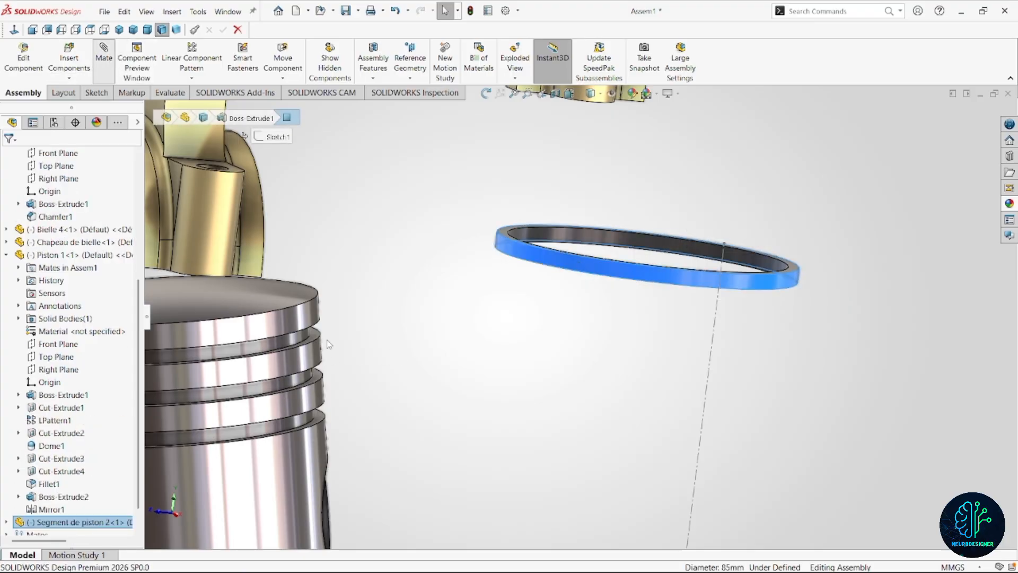
{"action": "scroll", "coordinate": [379, 332], "scroll_direction": "up", "scroll_amount": 3}
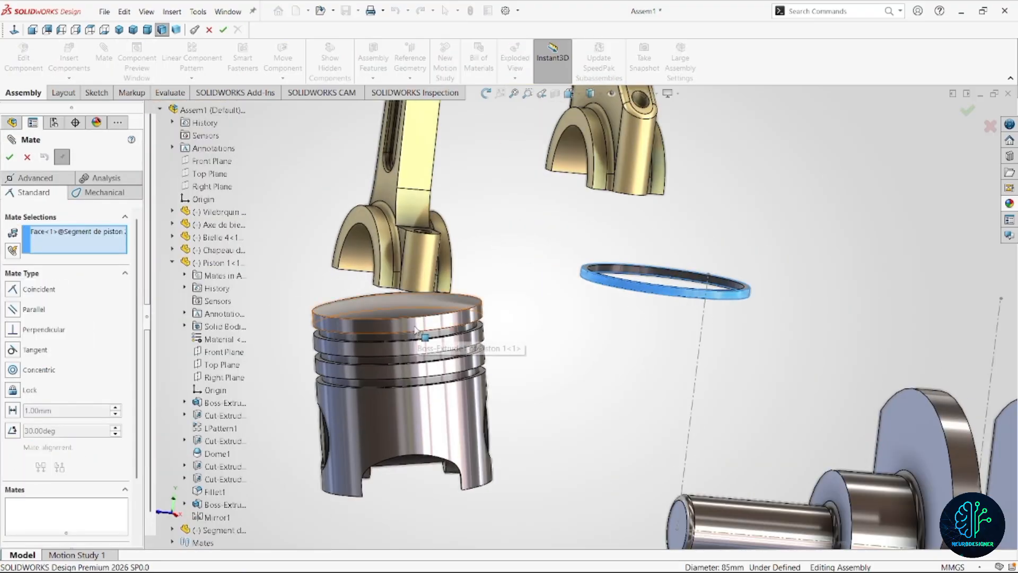
{"action": "left_click", "coordinate": [415, 330]}
{"action": "key", "text": "Return"}
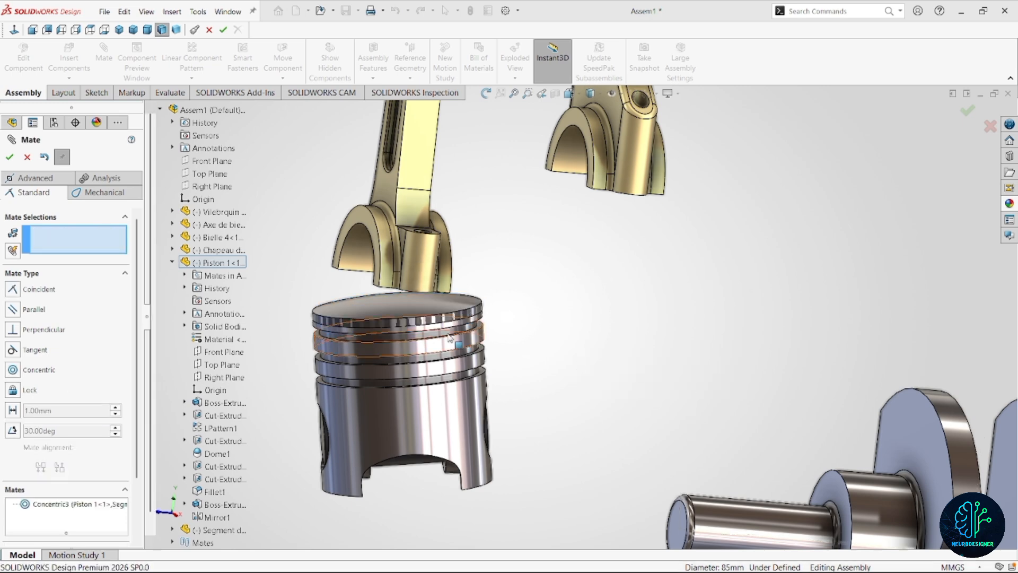
Mate the piston ring's underside coincident with the lower face of the piston's top groove and finish mating.
{"action": "scroll", "coordinate": [449, 337], "scroll_direction": "down", "scroll_amount": 5}
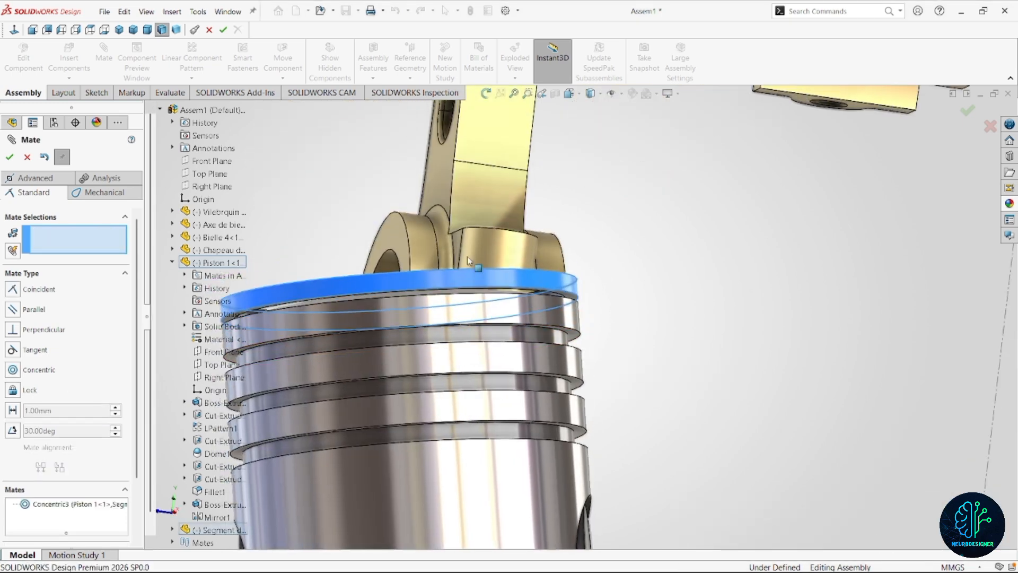
{"action": "left_click", "coordinate": [466, 258]}
{"action": "scroll", "coordinate": [467, 258], "scroll_direction": "down", "scroll_amount": 6}
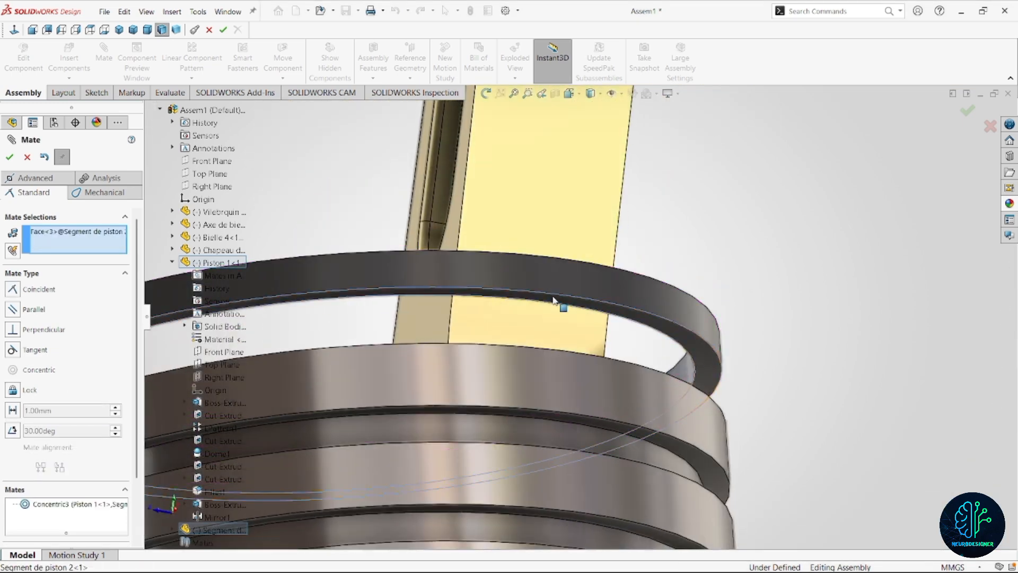
{"action": "scroll", "coordinate": [554, 300], "scroll_direction": "up", "scroll_amount": 6}
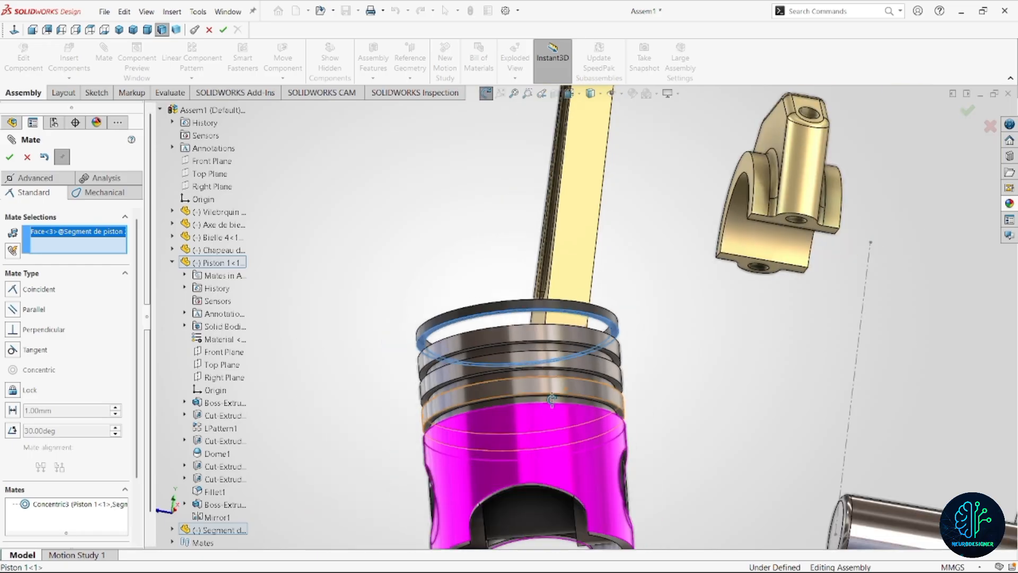
{"action": "middle_click_drag", "start_coordinate": [552, 401], "coordinate": [472, 397]}
{"action": "left_click", "coordinate": [599, 353]}
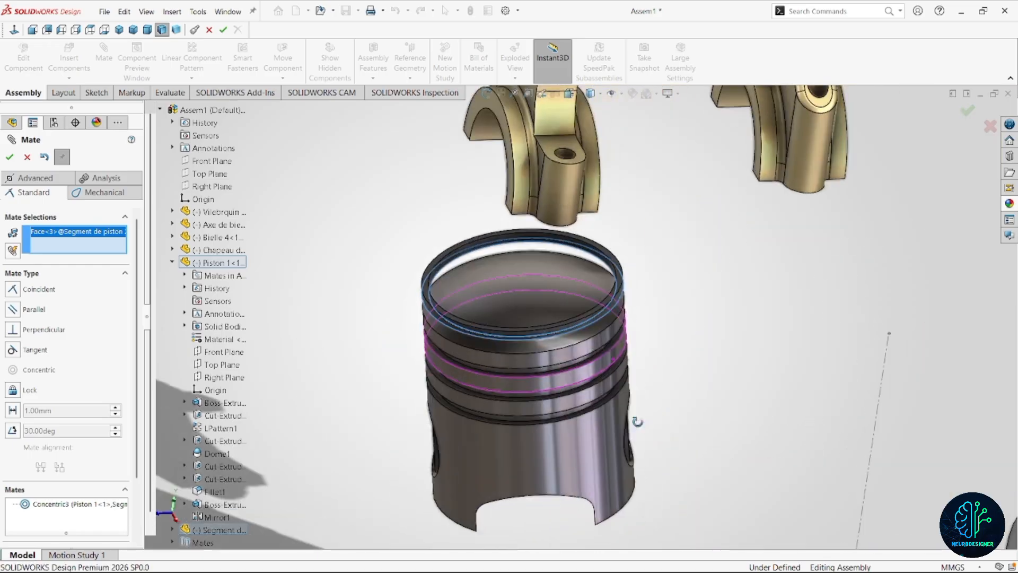
{"action": "scroll", "coordinate": [594, 398], "scroll_direction": "down", "scroll_amount": 8}
{"action": "scroll", "coordinate": [592, 400], "scroll_direction": "up", "scroll_amount": 8}
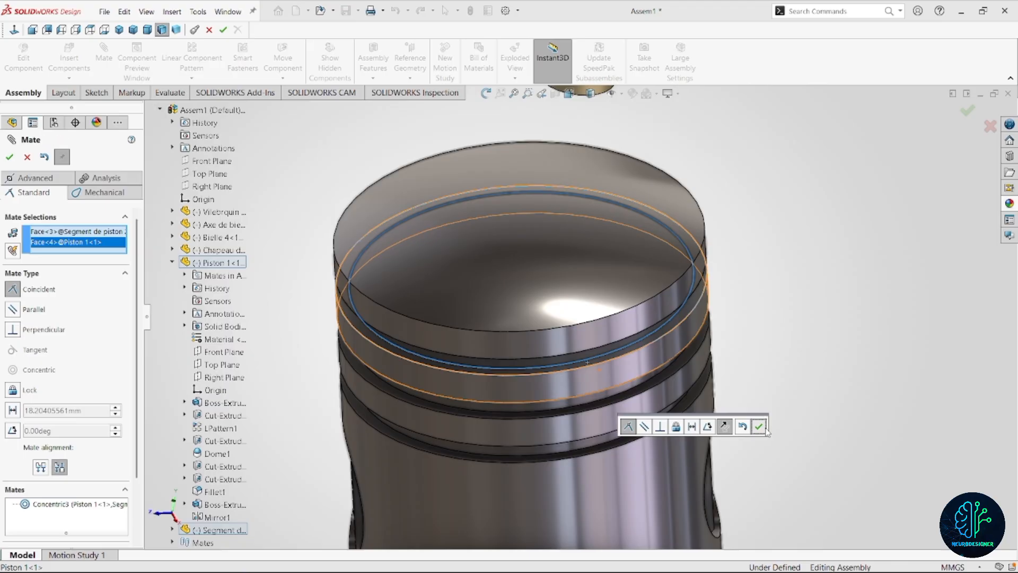
{"action": "left_click", "coordinate": [759, 426]}
{"action": "scroll", "coordinate": [655, 391], "scroll_direction": "up", "scroll_amount": 10}
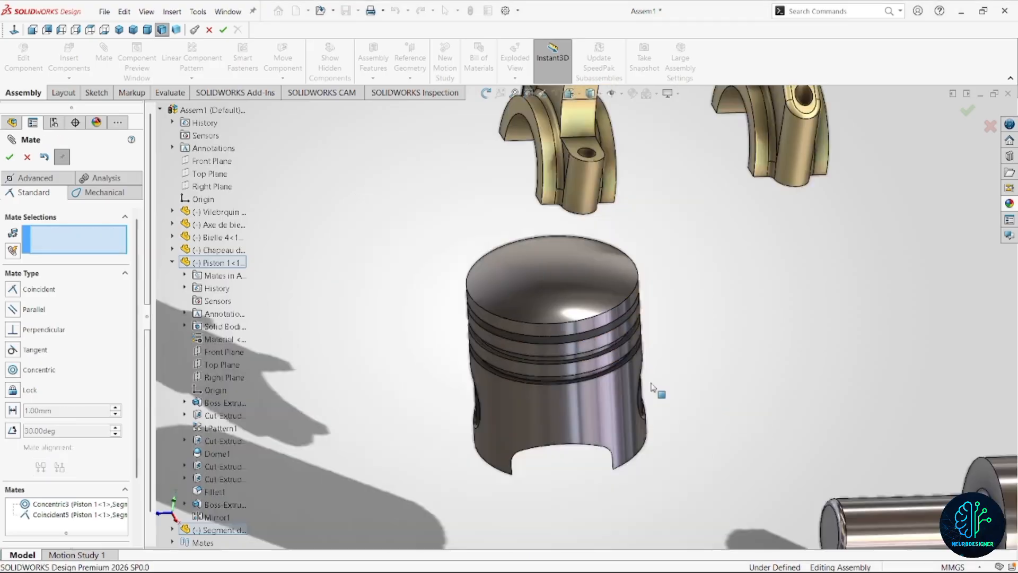
{"action": "key", "text": "Escape"}
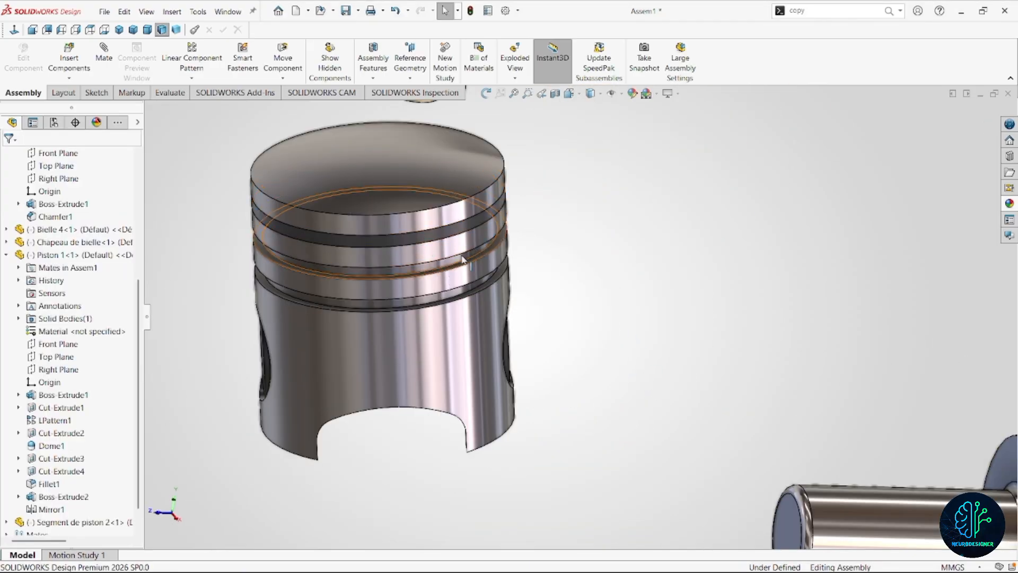
{"action": "left_click", "coordinate": [69, 78]}
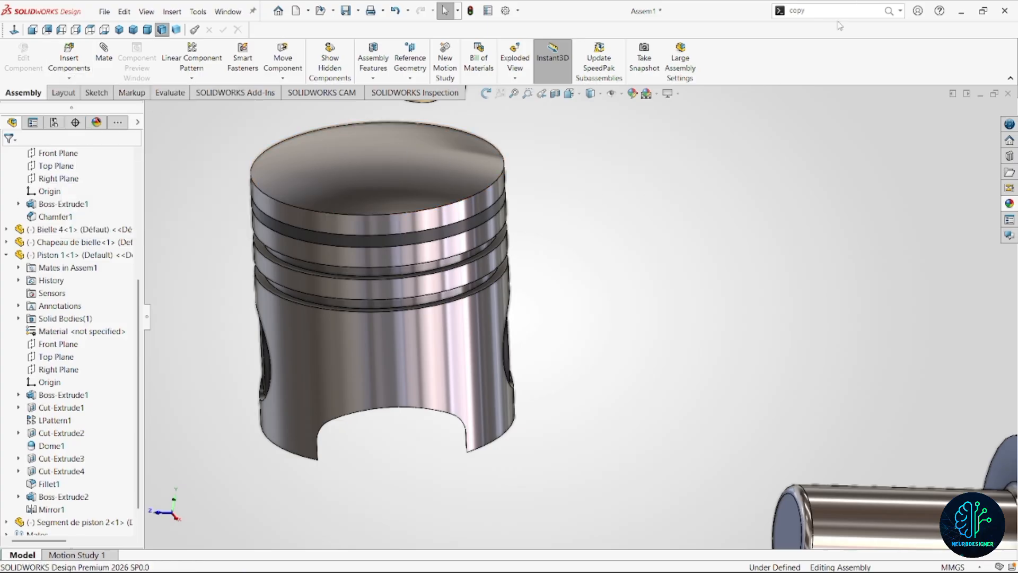
Start Copy with Mates and choose the mated ring Segment de piston 2 as the component to copy.
{"action": "type", "text": "copy"}
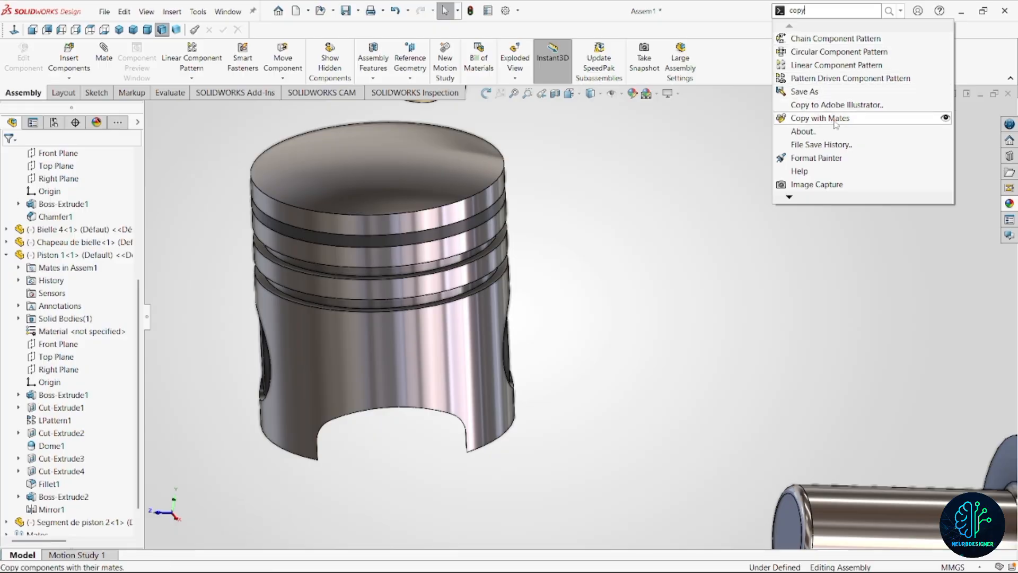
{"action": "left_click", "coordinate": [834, 119]}
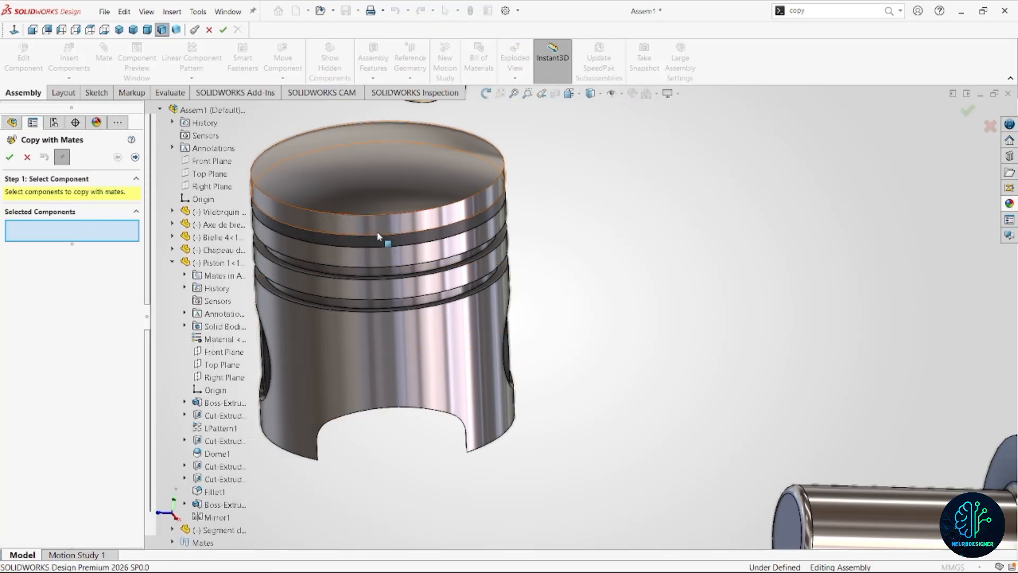
{"action": "scroll", "coordinate": [443, 256], "scroll_direction": "up", "scroll_amount": 2}
{"action": "scroll", "coordinate": [450, 272], "scroll_direction": "down", "scroll_amount": 3}
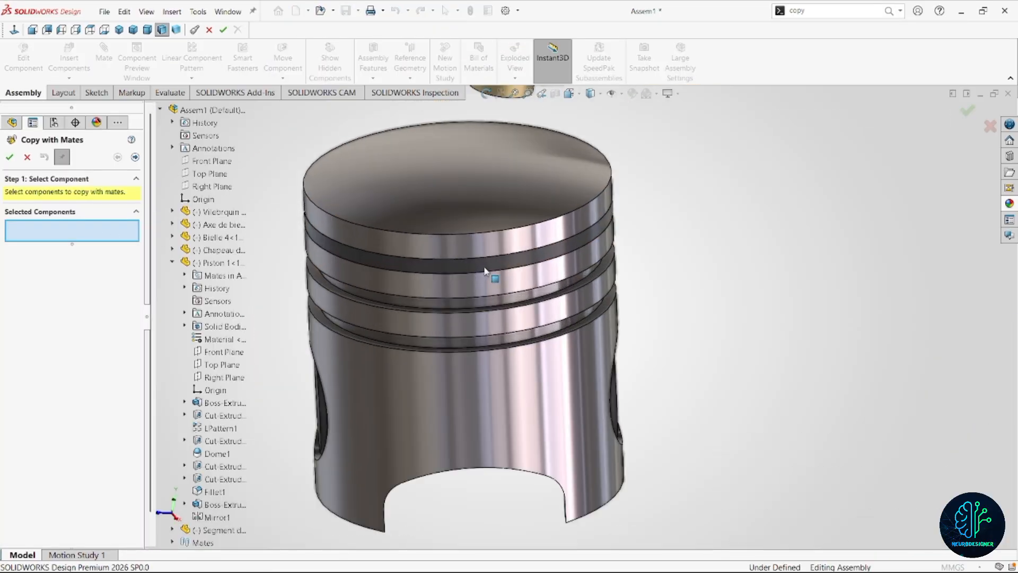
{"action": "left_click", "coordinate": [481, 262]}
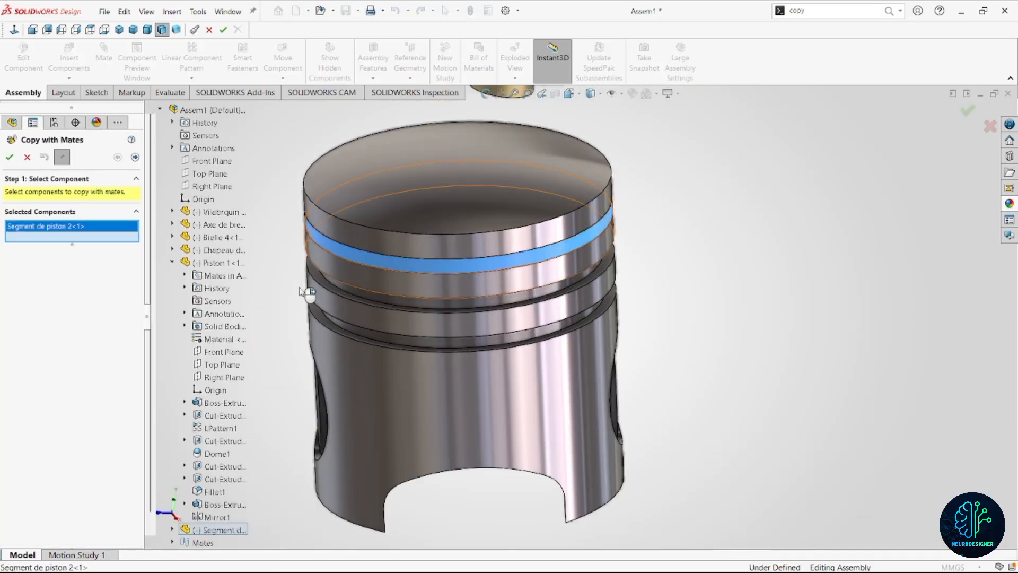
{"action": "left_click", "coordinate": [135, 157]}
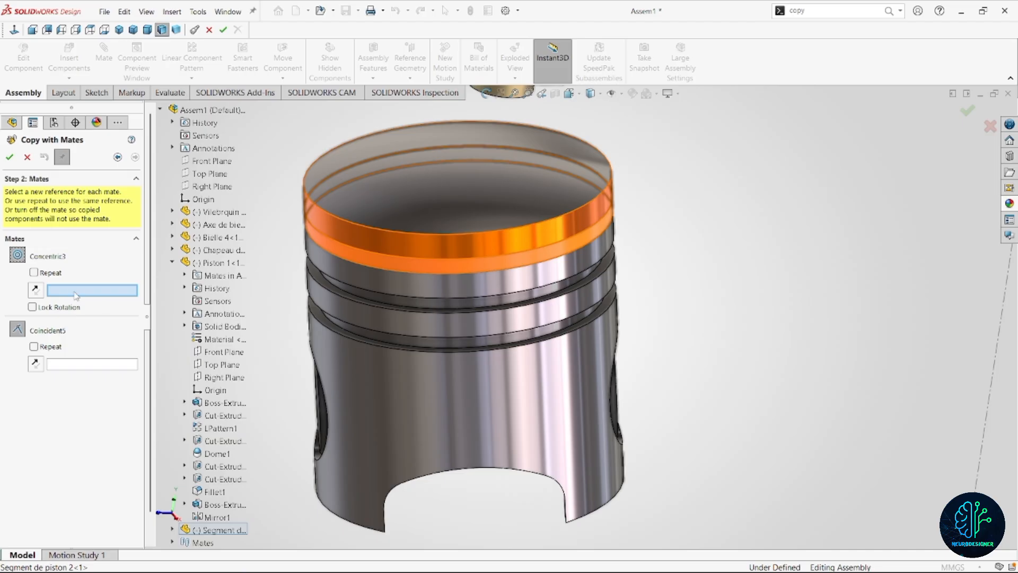
Place a copy of the ring in the piston's second groove, using groove faces as the concentric and coincident references.
{"action": "left_click", "coordinate": [497, 300]}
{"action": "scroll", "coordinate": [533, 310], "scroll_direction": "down", "scroll_amount": 2}
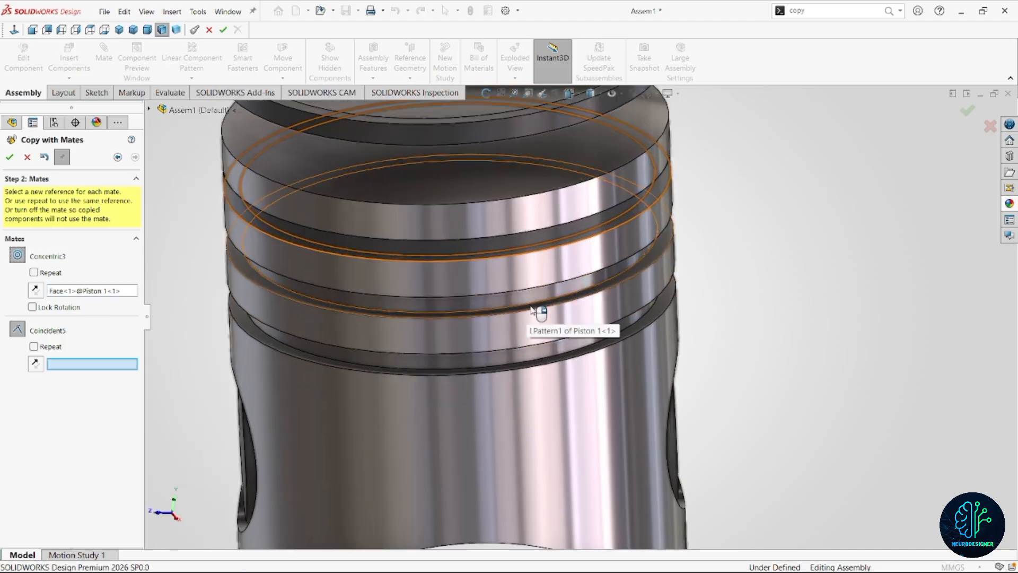
{"action": "scroll", "coordinate": [538, 310], "scroll_direction": "up", "scroll_amount": 3}
{"action": "scroll", "coordinate": [546, 311], "scroll_direction": "down", "scroll_amount": 5}
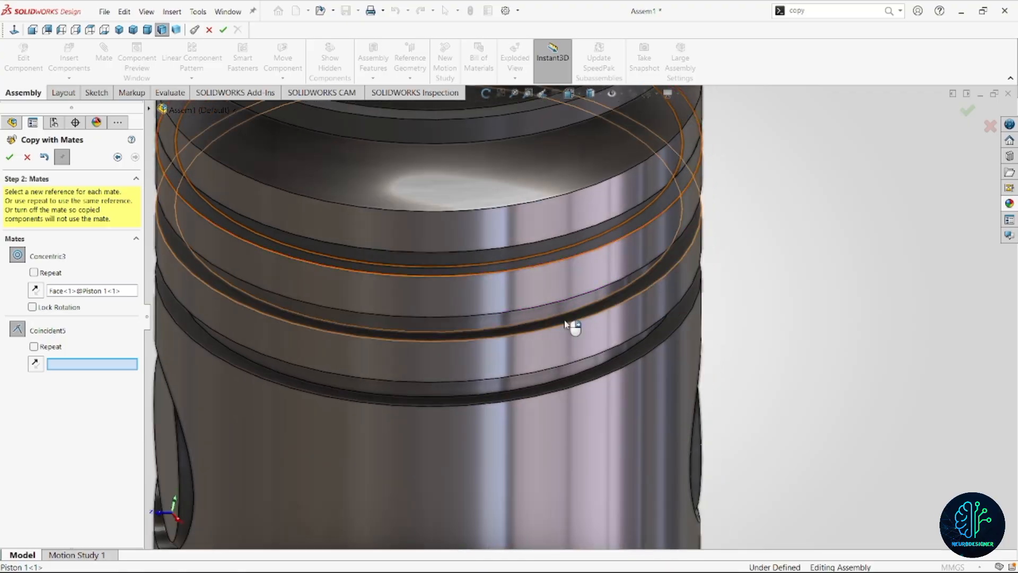
{"action": "left_click", "coordinate": [566, 322]}
{"action": "scroll", "coordinate": [573, 339], "scroll_direction": "up", "scroll_amount": 5}
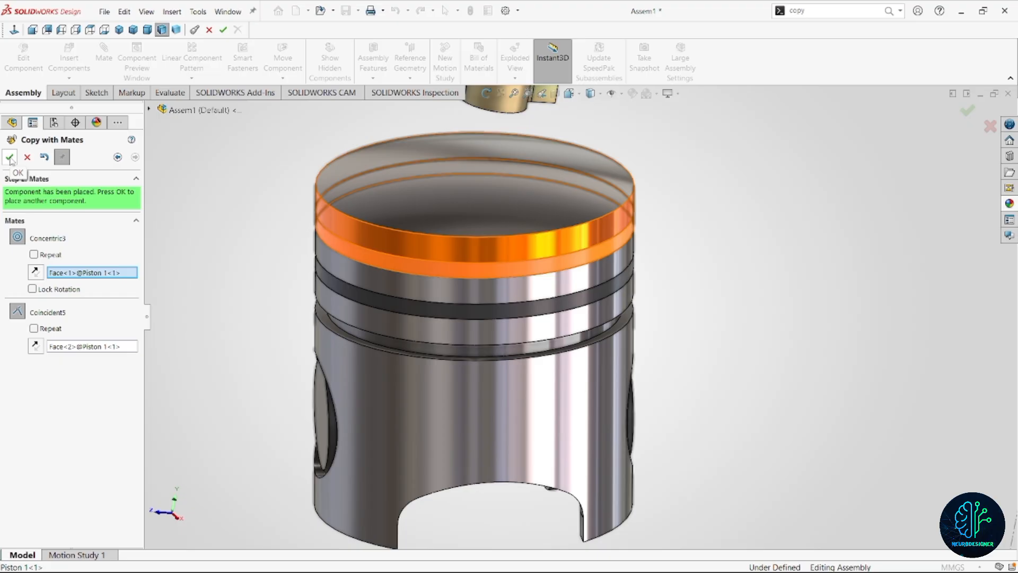
{"action": "left_click", "coordinate": [10, 158]}
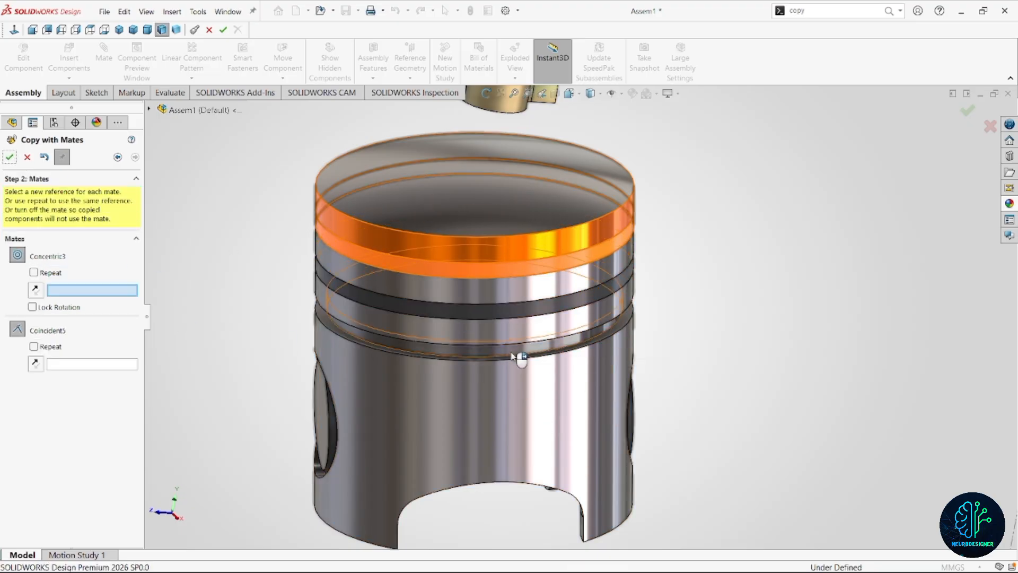
Place another ring copy in the piston's third groove with matching concentric and coincident references, and finish copying.
{"action": "left_click", "coordinate": [546, 358]}
{"action": "scroll", "coordinate": [576, 349], "scroll_direction": "down", "scroll_amount": 5}
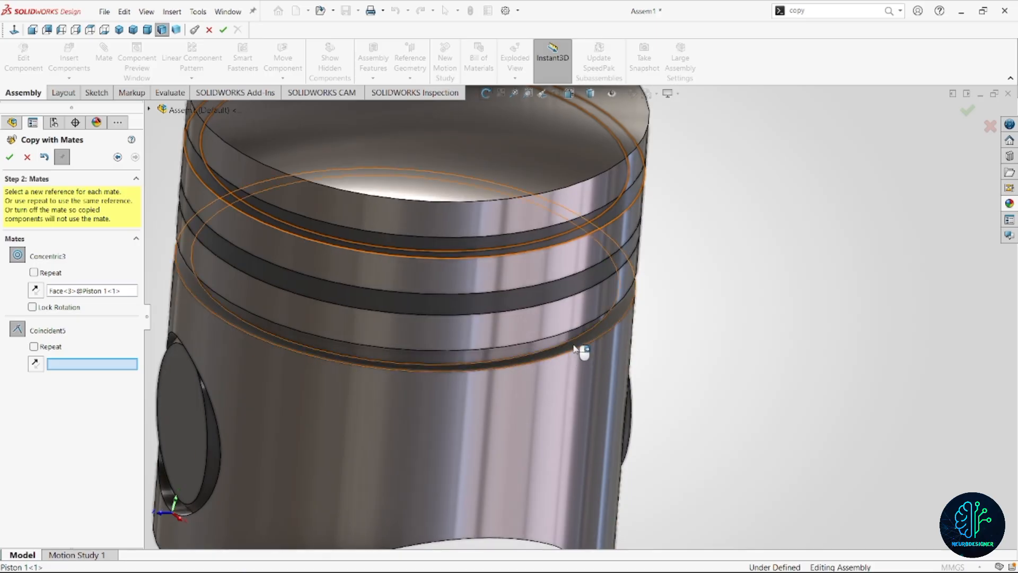
{"action": "left_click", "coordinate": [575, 349]}
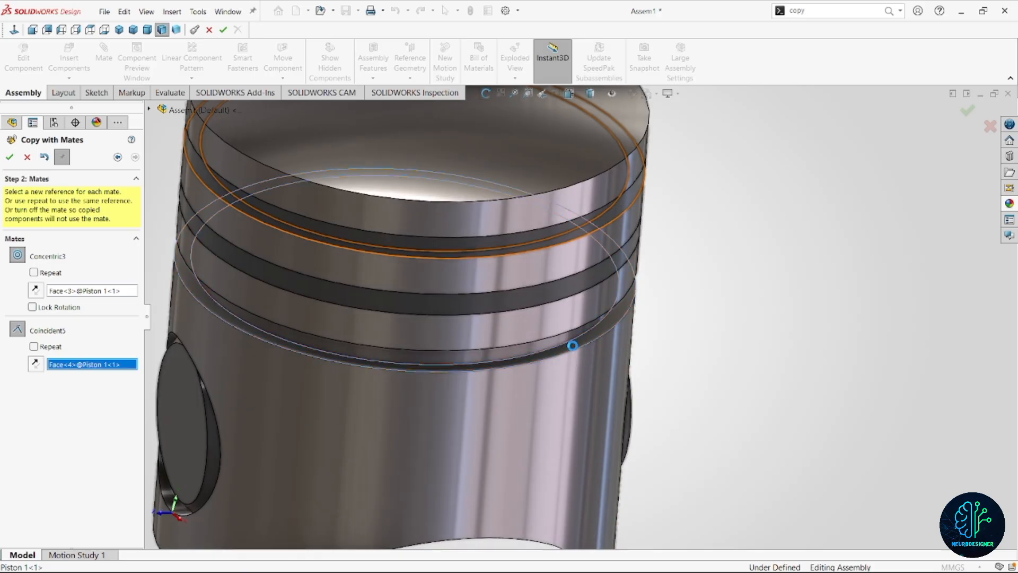
{"action": "left_click", "coordinate": [9, 157]}
{"action": "scroll", "coordinate": [536, 290], "scroll_direction": "up", "scroll_amount": 6}
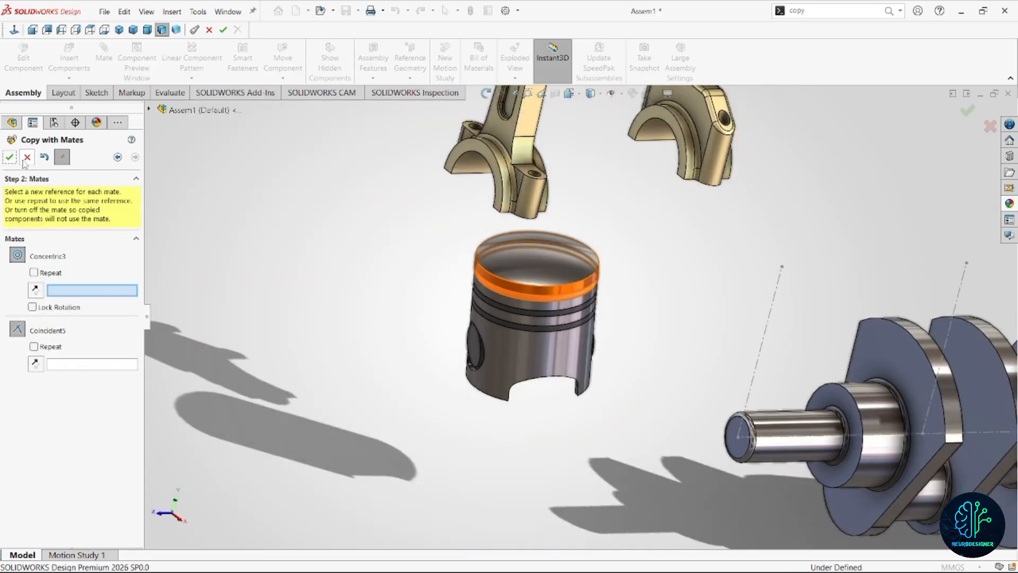
Move the piston with its rings up beside the connecting rod.
{"action": "middle_click_drag", "start_coordinate": [602, 343], "coordinate": [609, 302]}
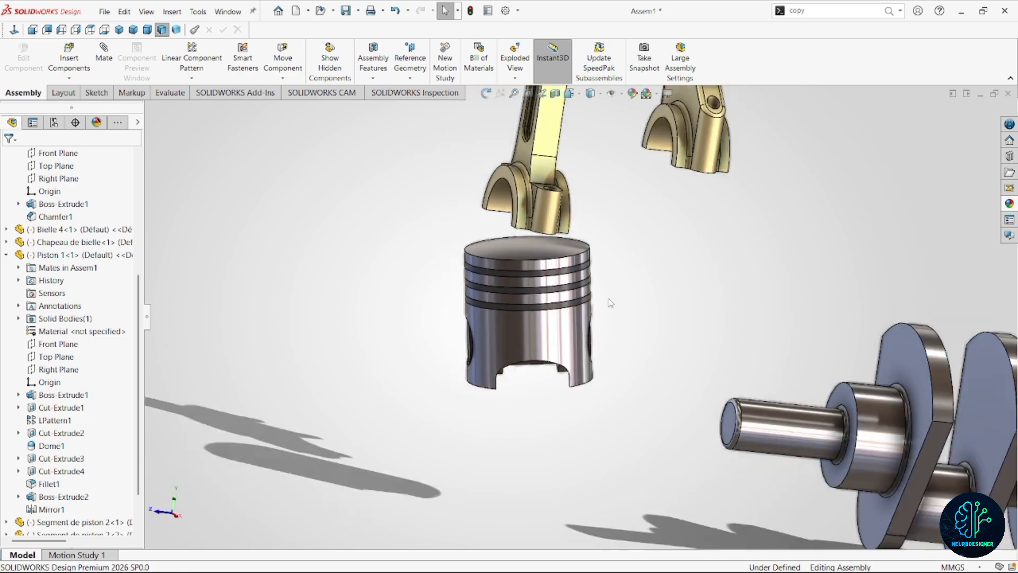
{"action": "scroll", "coordinate": [626, 304], "scroll_direction": "up", "scroll_amount": 1}
{"action": "scroll", "coordinate": [641, 303], "scroll_direction": "up", "scroll_amount": 3}
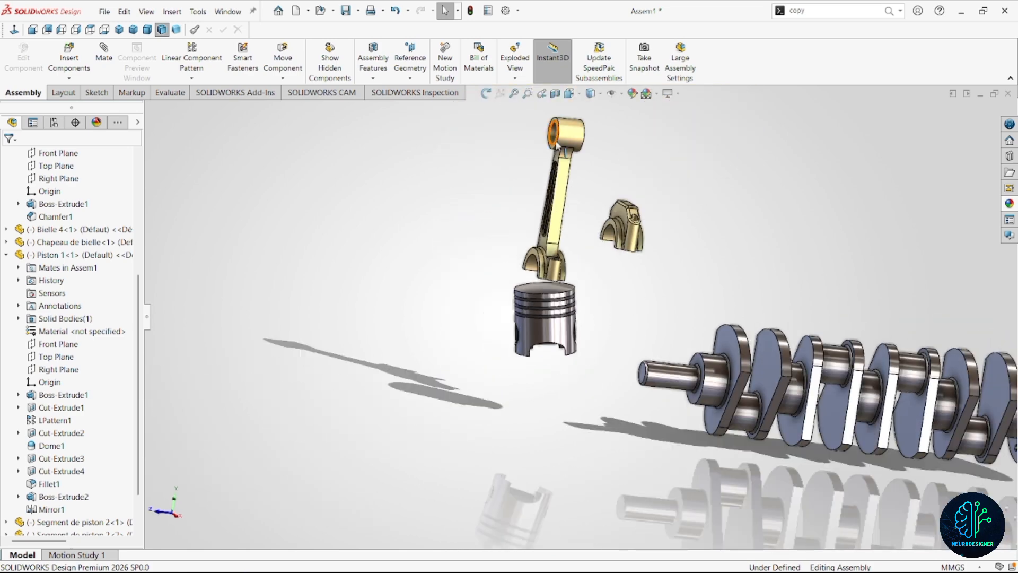
{"action": "left_click_drag", "start_coordinate": [562, 325], "coordinate": [516, 202]}
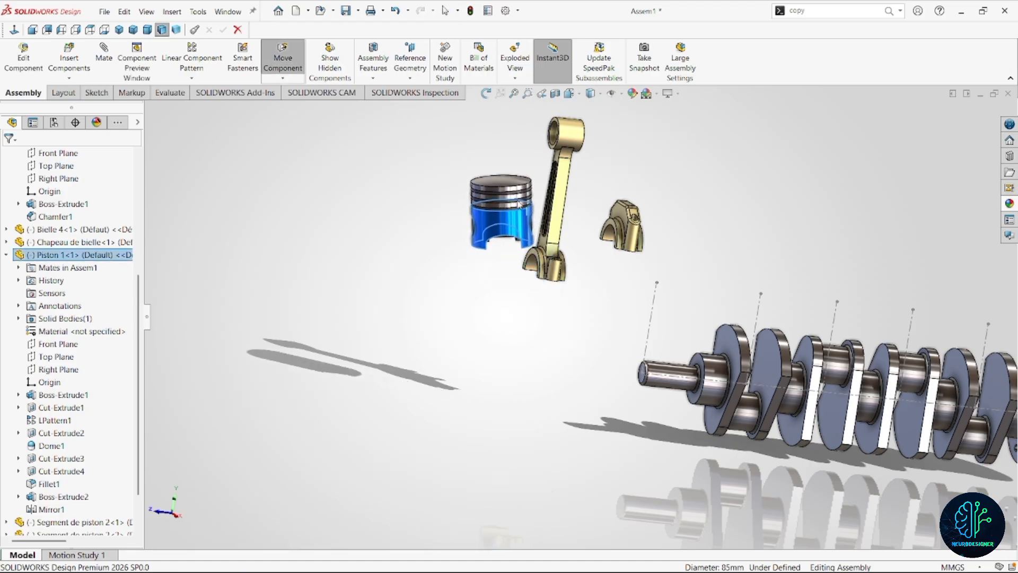
{"action": "scroll", "coordinate": [576, 152], "scroll_direction": "down", "scroll_amount": 3}
{"action": "key", "text": "Escape"}
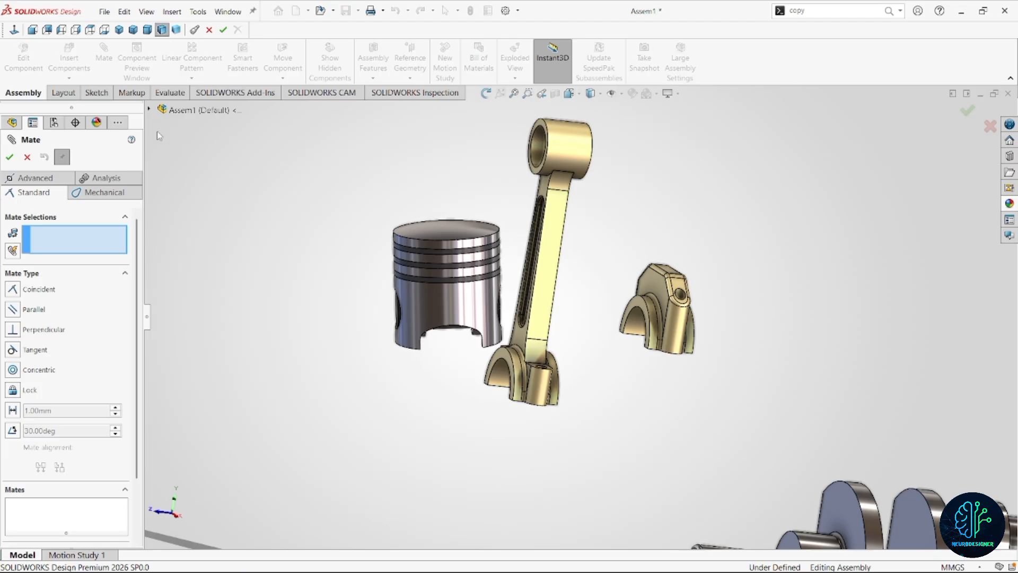
Add a coincident mate between the Front Plane of Piston 1 and the Plan de face of Bielle 4.
{"action": "left_click", "coordinate": [149, 110]}
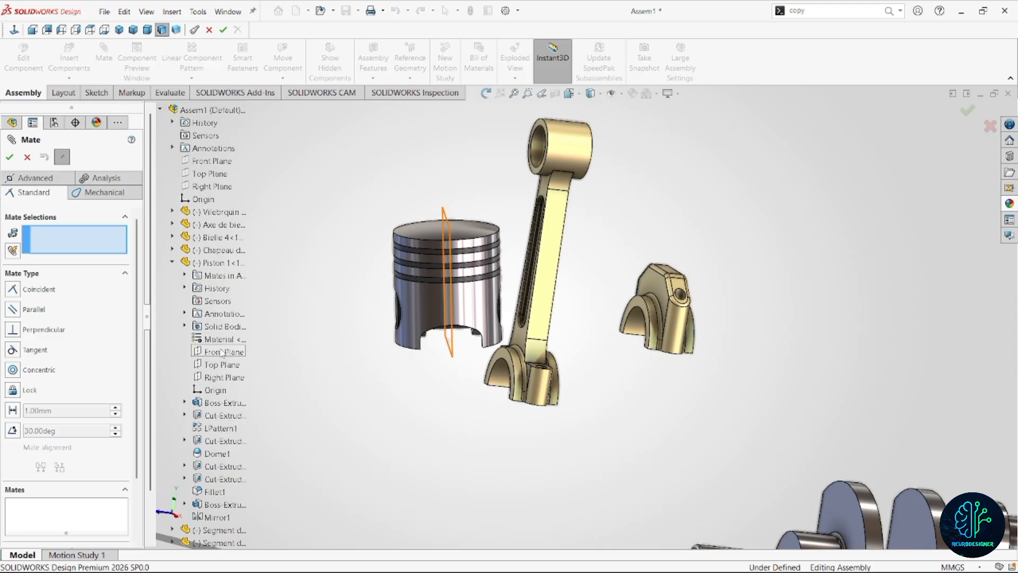
{"action": "left_click", "coordinate": [222, 352]}
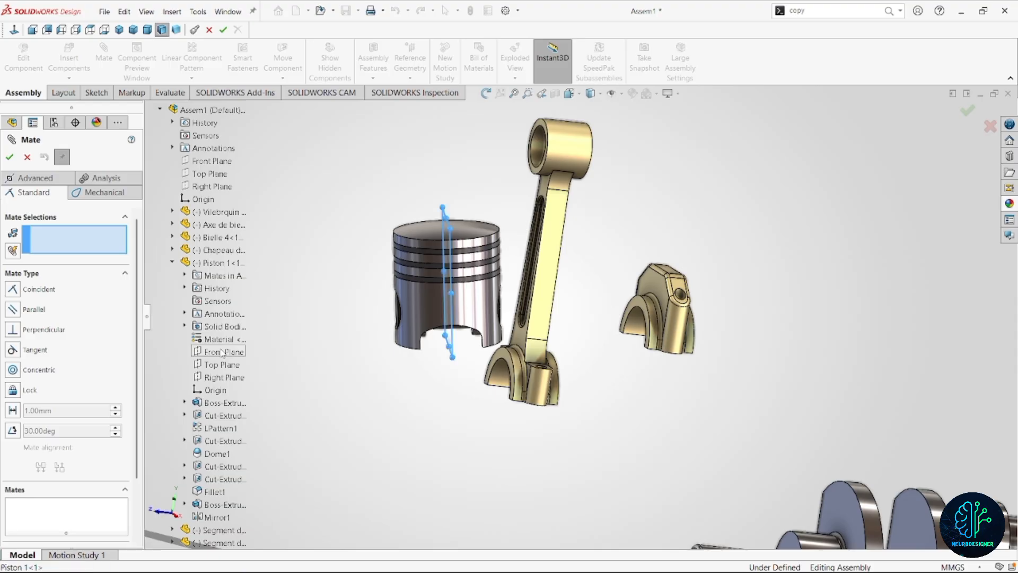
{"action": "left_click", "coordinate": [173, 261]}
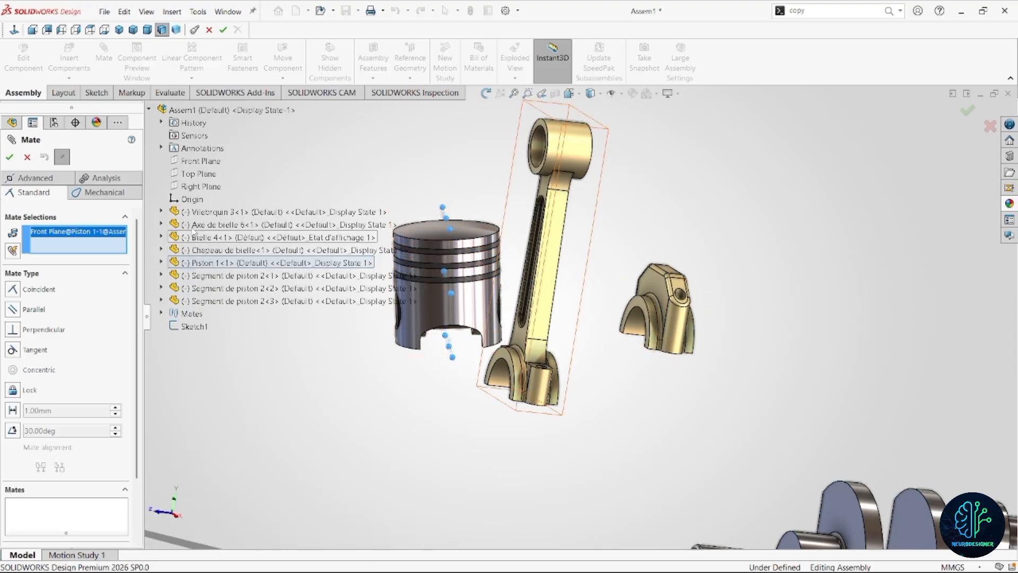
{"action": "left_click", "coordinate": [161, 237]}
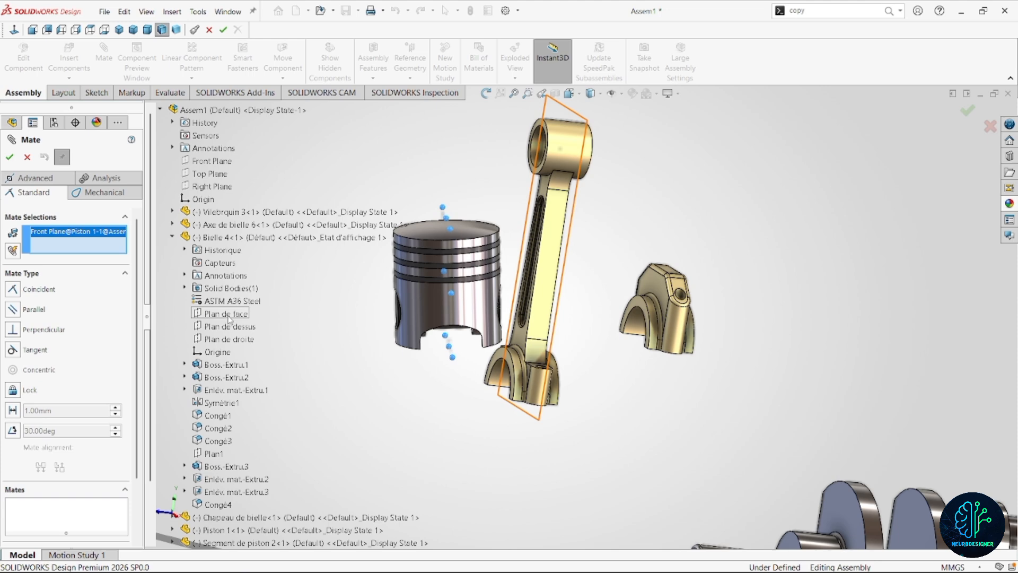
{"action": "left_click", "coordinate": [228, 315]}
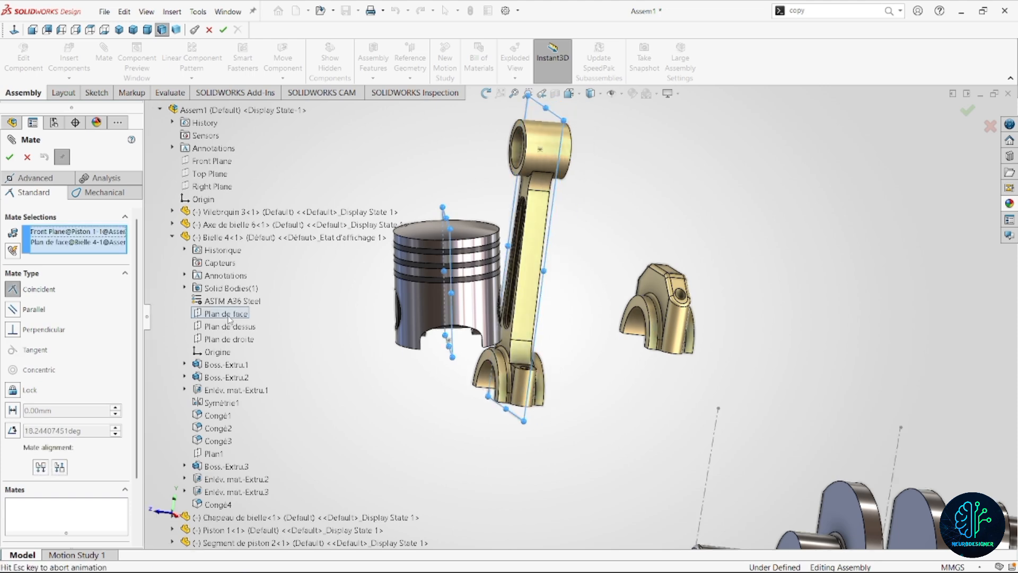
{"action": "left_click", "coordinate": [9, 158]}
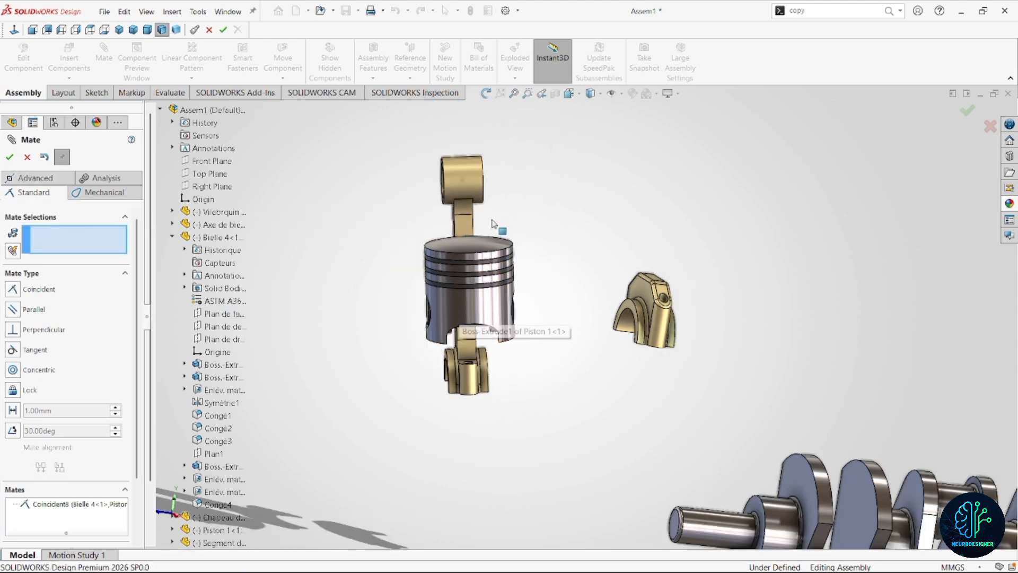
Mate the connecting rod's small-end bore concentric with the wrist pin inside the piston.
{"action": "middle_click_drag", "start_coordinate": [496, 226], "coordinate": [464, 204]}
{"action": "left_click", "coordinate": [464, 204]}
{"action": "scroll", "coordinate": [530, 318], "scroll_direction": "down", "scroll_amount": 5}
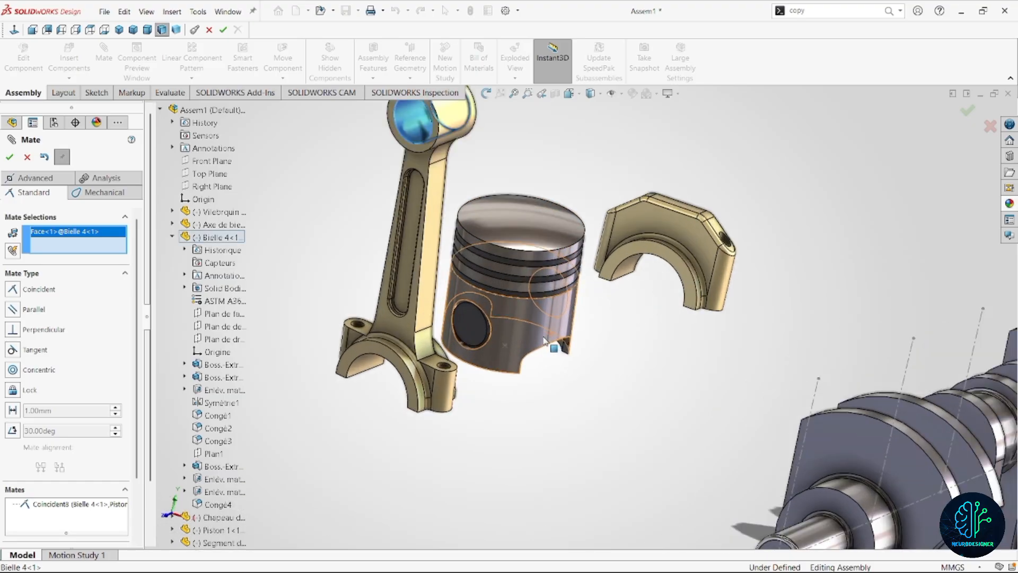
{"action": "left_click", "coordinate": [548, 375]}
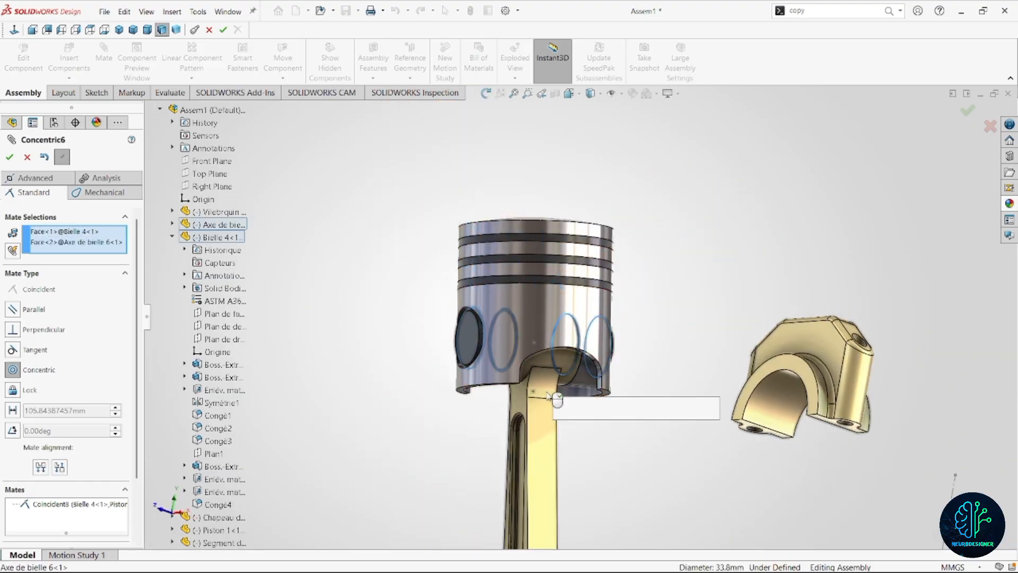
{"action": "left_click", "coordinate": [709, 409]}
Finish mating and freely rotate the connecting rod cap so that its open half-bore faces upward.
{"action": "scroll", "coordinate": [606, 424], "scroll_direction": "up", "scroll_amount": 5}
{"action": "middle_click_drag", "start_coordinate": [581, 416], "coordinate": [546, 406]}
{"action": "scroll", "coordinate": [582, 310], "scroll_direction": "up", "scroll_amount": 4}
{"action": "middle_click_drag", "start_coordinate": [570, 316], "coordinate": [584, 324]}
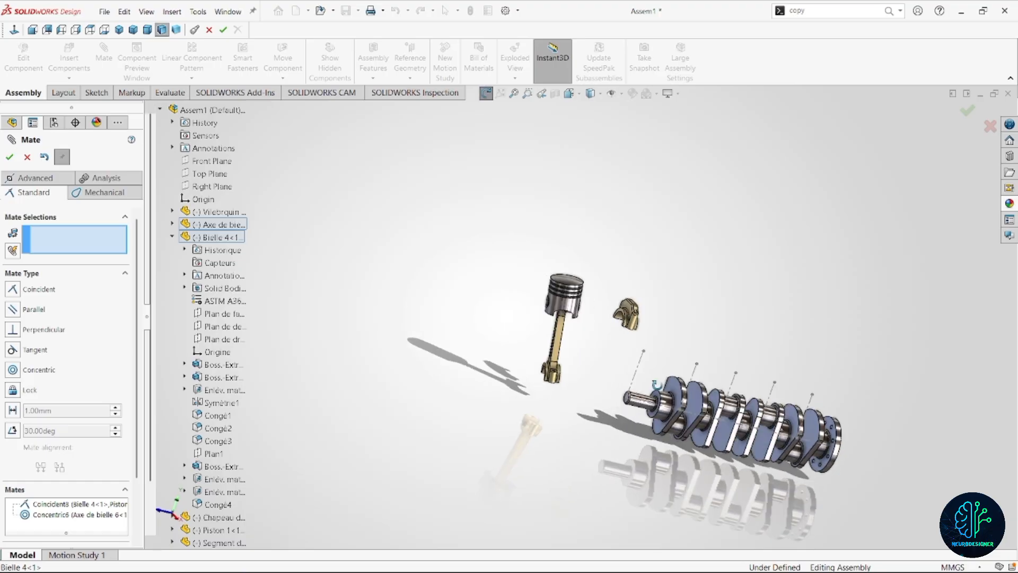
{"action": "scroll", "coordinate": [584, 325], "scroll_direction": "down", "scroll_amount": 2}
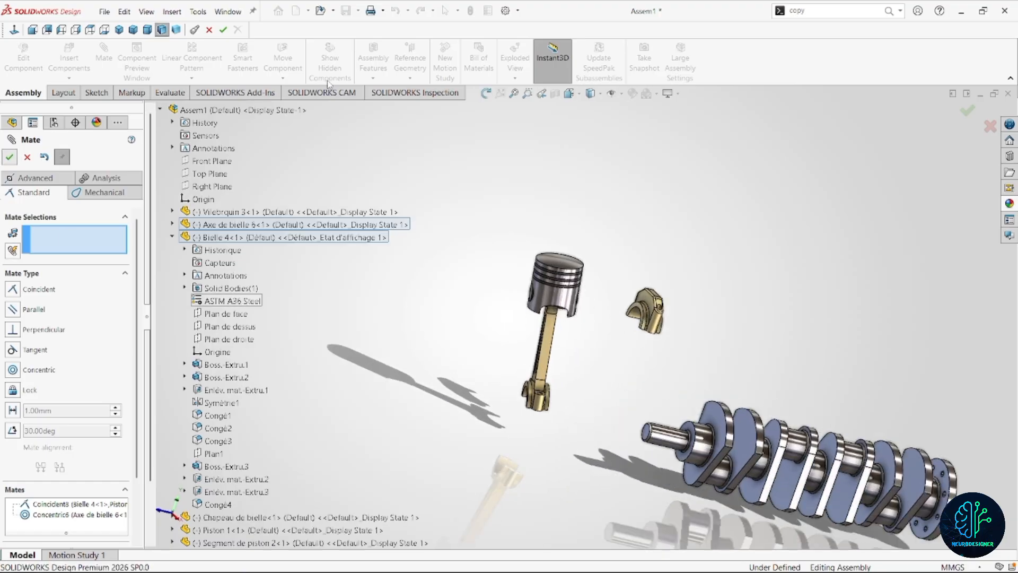
{"action": "left_click", "coordinate": [292, 79]}
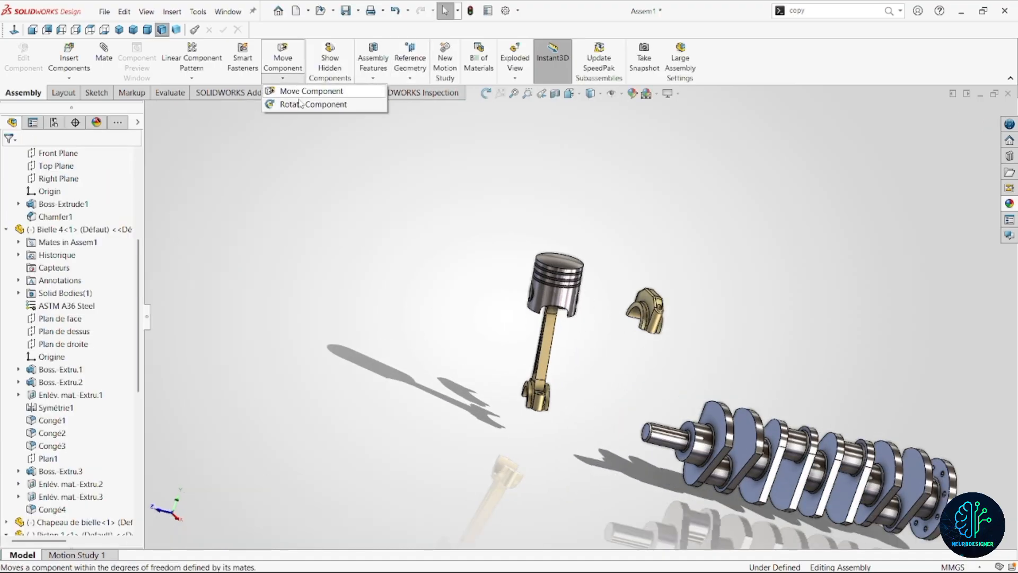
{"action": "left_click", "coordinate": [307, 105]}
{"action": "left_click_drag", "start_coordinate": [661, 326], "coordinate": [644, 282]}
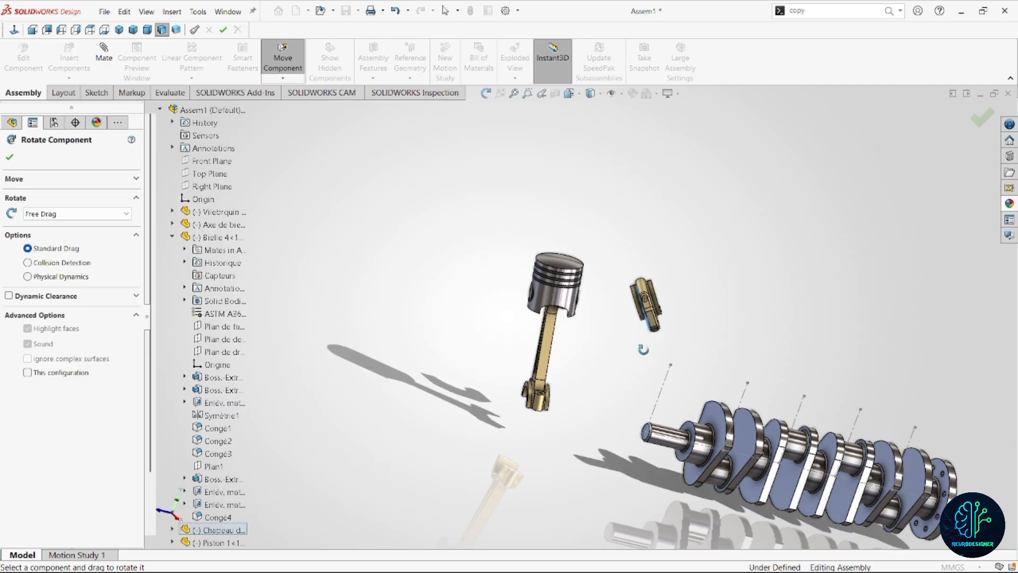
{"action": "left_click_drag", "start_coordinate": [643, 350], "coordinate": [617, 357]}
{"action": "scroll", "coordinate": [669, 311], "scroll_direction": "down", "scroll_amount": 3}
{"action": "key", "text": "Escape"}
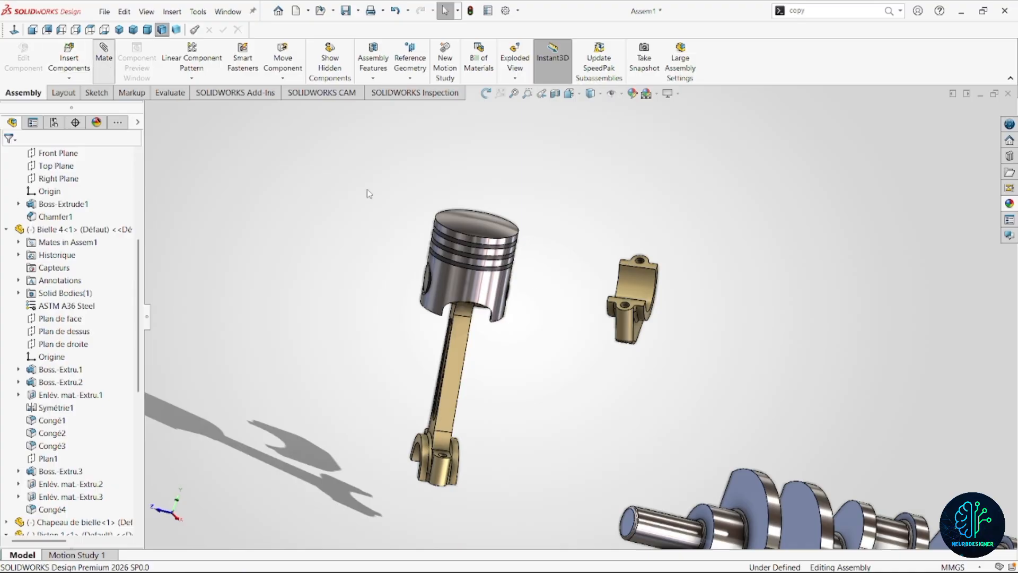
Add a concentric mate between one bolt hole of the rod cap and a bolt hole of the connecting rod.
{"action": "scroll", "coordinate": [627, 313], "scroll_direction": "down", "scroll_amount": 5}
{"action": "left_click", "coordinate": [617, 308]}
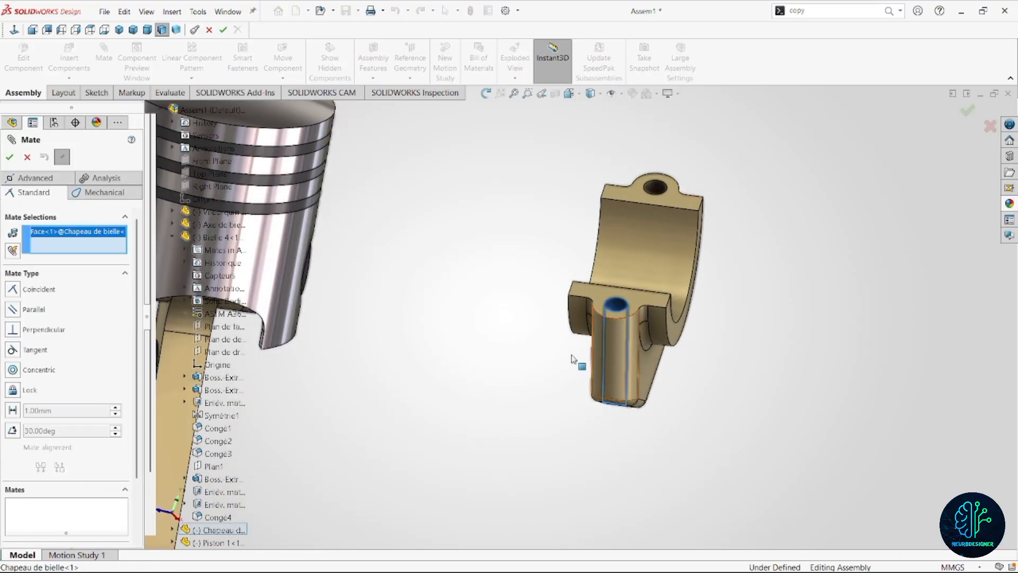
{"action": "scroll", "coordinate": [527, 413], "scroll_direction": "up", "scroll_amount": 5}
{"action": "scroll", "coordinate": [509, 413], "scroll_direction": "down", "scroll_amount": 6}
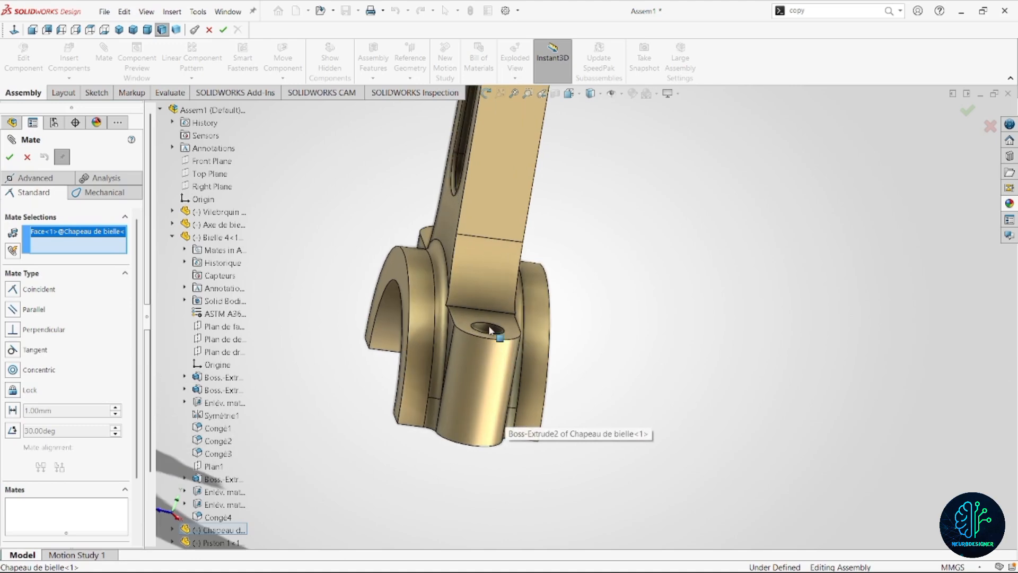
{"action": "left_click", "coordinate": [479, 338]}
{"action": "left_click", "coordinate": [744, 380]}
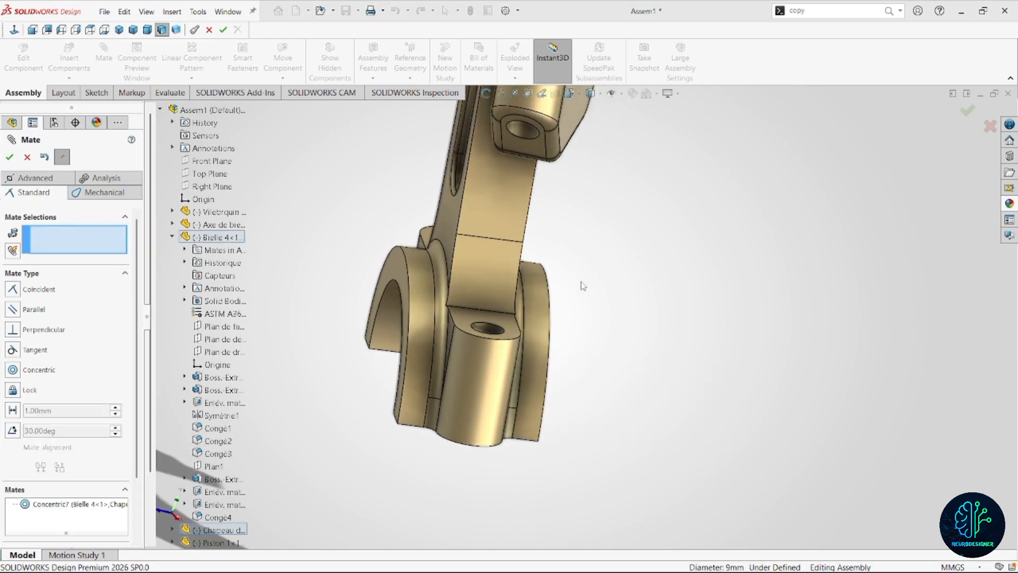
Mate the rod cap's other bolt hole concentric with the connecting rod's remaining bolt hole.
{"action": "scroll", "coordinate": [582, 286], "scroll_direction": "up", "scroll_amount": 5}
{"action": "middle_click_drag", "start_coordinate": [579, 262], "coordinate": [522, 305]}
{"action": "scroll", "coordinate": [618, 209], "scroll_direction": "down", "scroll_amount": 2}
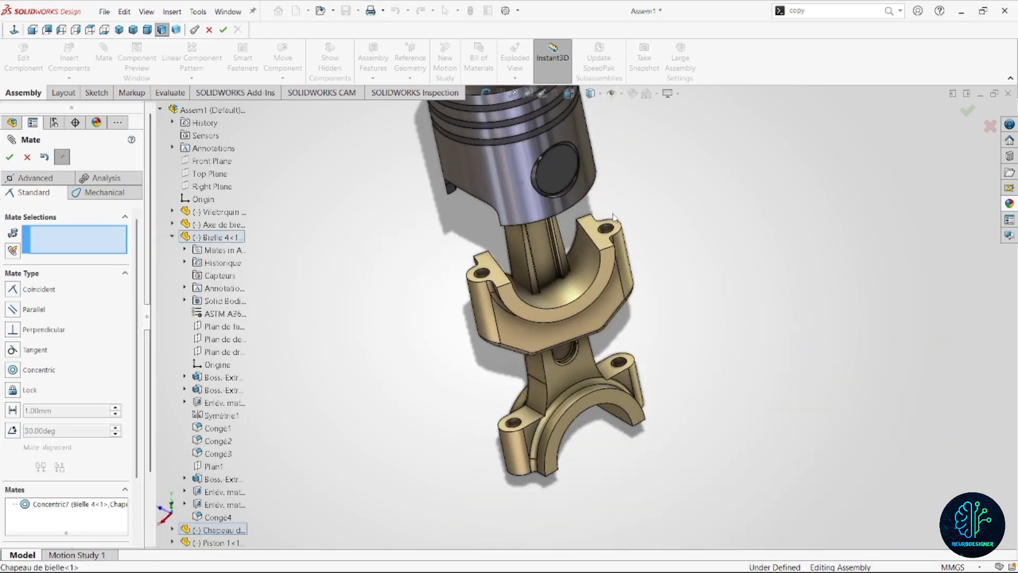
{"action": "left_click", "coordinate": [607, 232]}
{"action": "scroll", "coordinate": [599, 326], "scroll_direction": "down", "scroll_amount": 6}
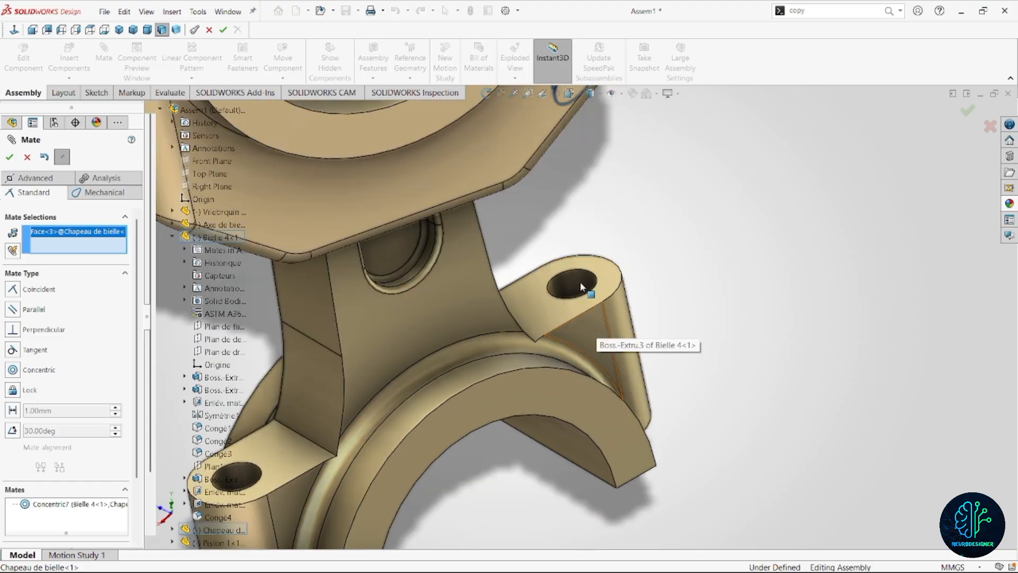
{"action": "left_click", "coordinate": [580, 282]}
{"action": "left_click", "coordinate": [9, 157]}
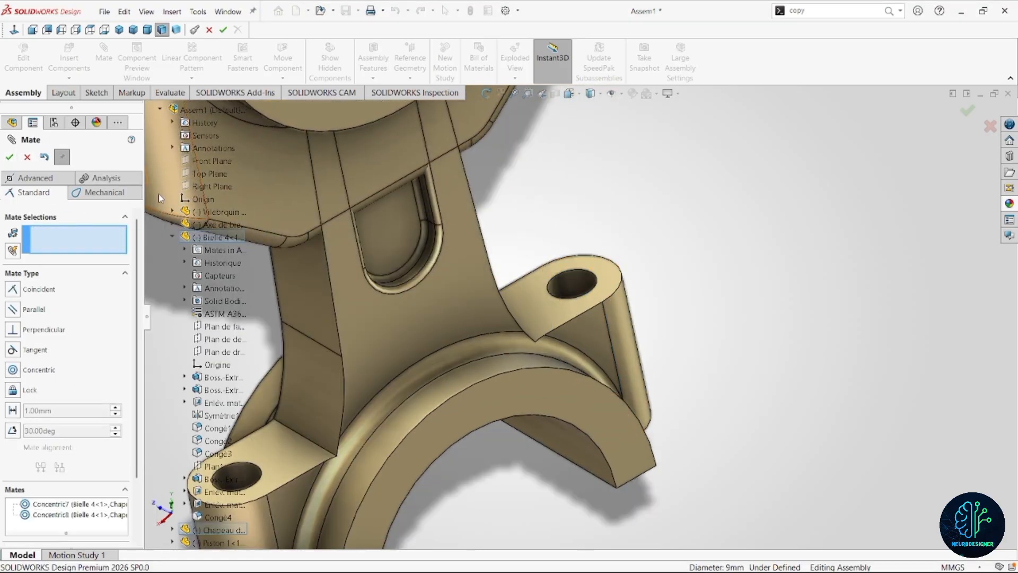
Slide the rod cap away from the connecting rod along the bolt-hole axes to expose the joint faces.
{"action": "middle_click_drag", "start_coordinate": [403, 254], "coordinate": [463, 247]}
{"action": "left_click_drag", "start_coordinate": [453, 259], "coordinate": [576, 451]}
{"action": "scroll", "coordinate": [575, 398], "scroll_direction": "up", "scroll_amount": 6}
{"action": "scroll", "coordinate": [575, 401], "scroll_direction": "down", "scroll_amount": 8}
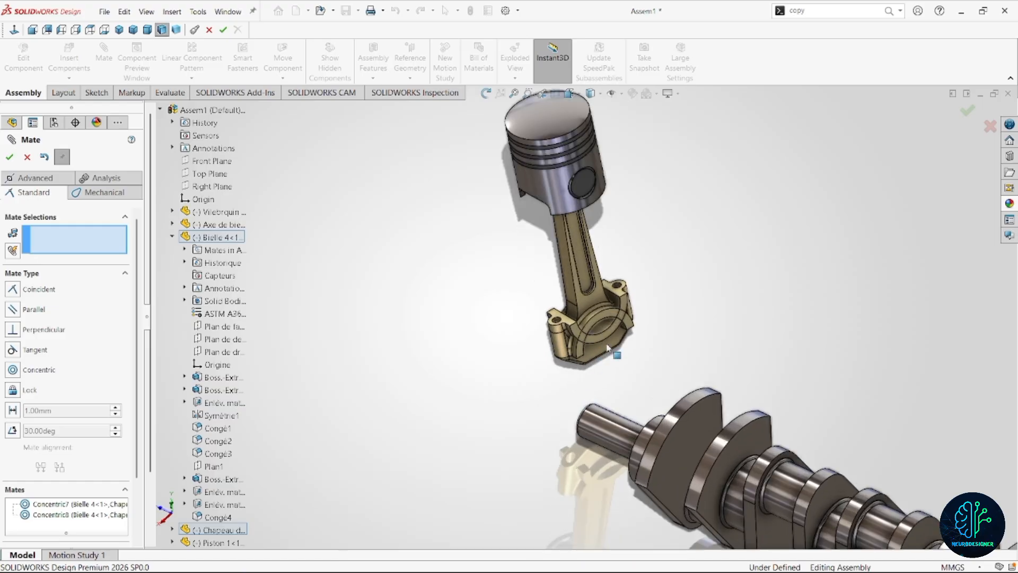
{"action": "left_click_drag", "start_coordinate": [703, 477], "coordinate": [733, 479]}
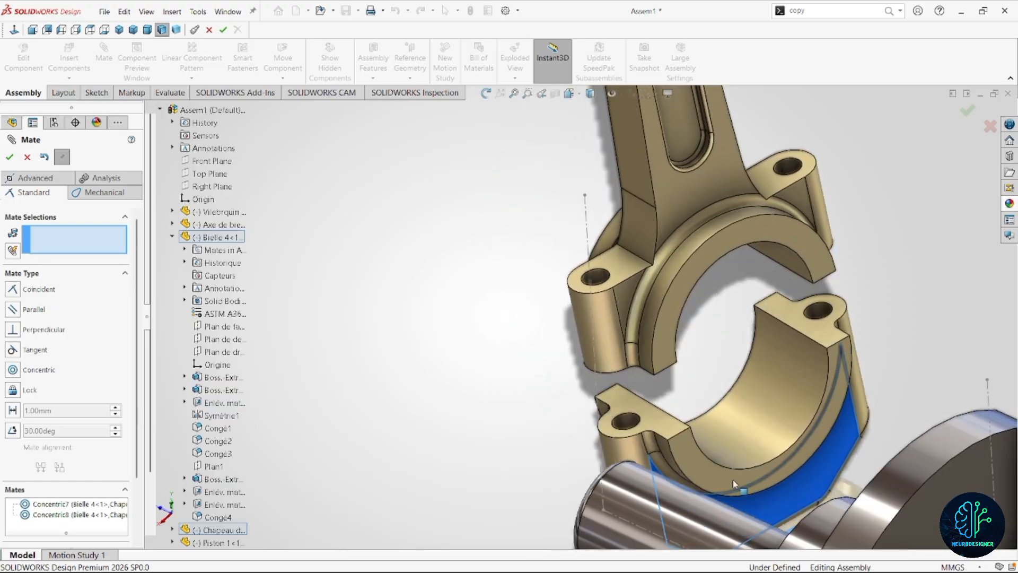
{"action": "scroll", "coordinate": [679, 406], "scroll_direction": "down", "scroll_amount": 2}
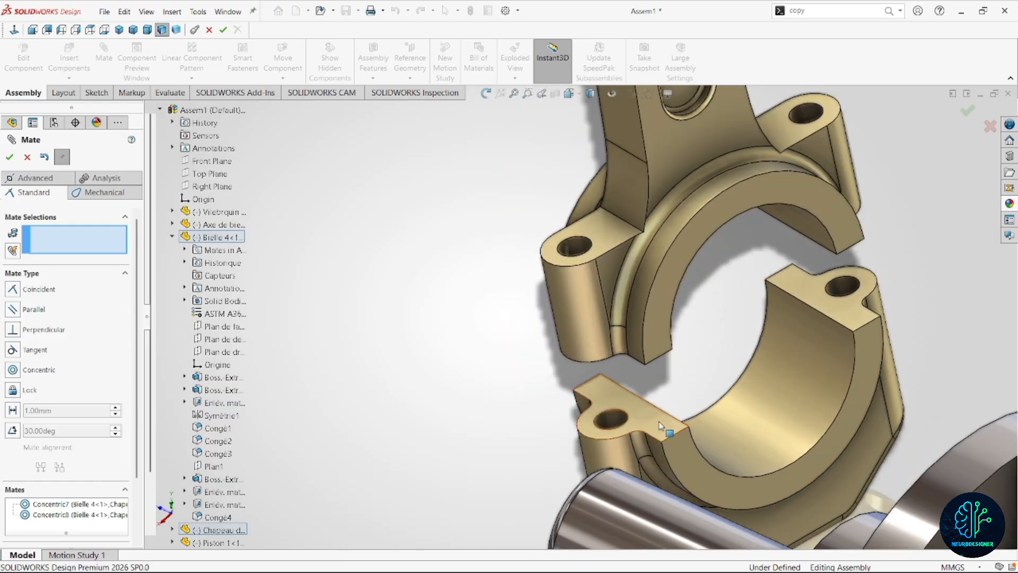
Add a coincident mate between the rod cap's flat joint face and the matching joint face of the connecting rod.
{"action": "left_click", "coordinate": [660, 426]}
{"action": "middle_click_drag", "start_coordinate": [660, 426], "coordinate": [618, 424]}
{"action": "scroll", "coordinate": [599, 472], "scroll_direction": "up", "scroll_amount": 2}
{"action": "scroll", "coordinate": [572, 462], "scroll_direction": "down", "scroll_amount": 3}
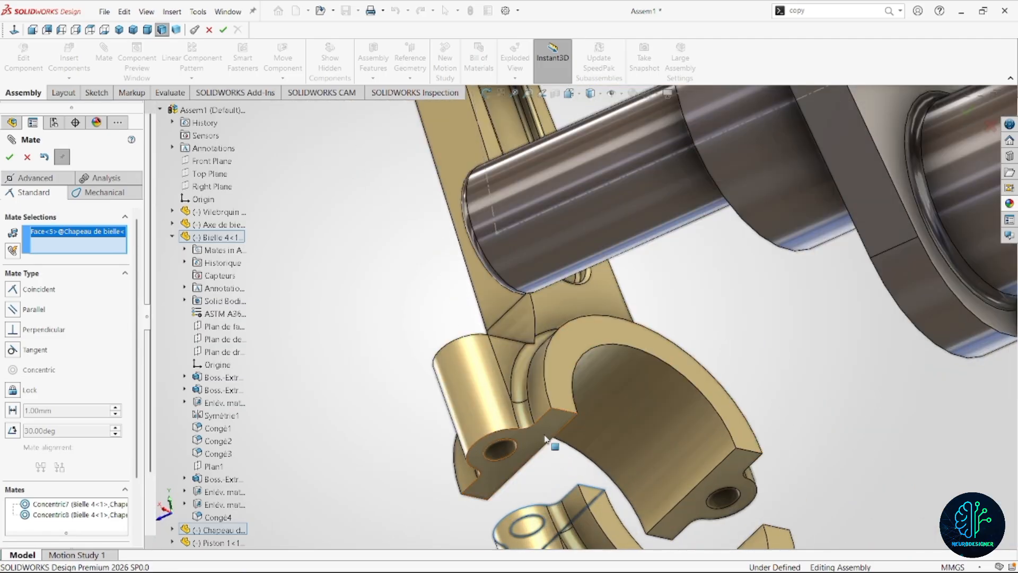
{"action": "left_click", "coordinate": [546, 439]}
{"action": "left_click", "coordinate": [597, 445]}
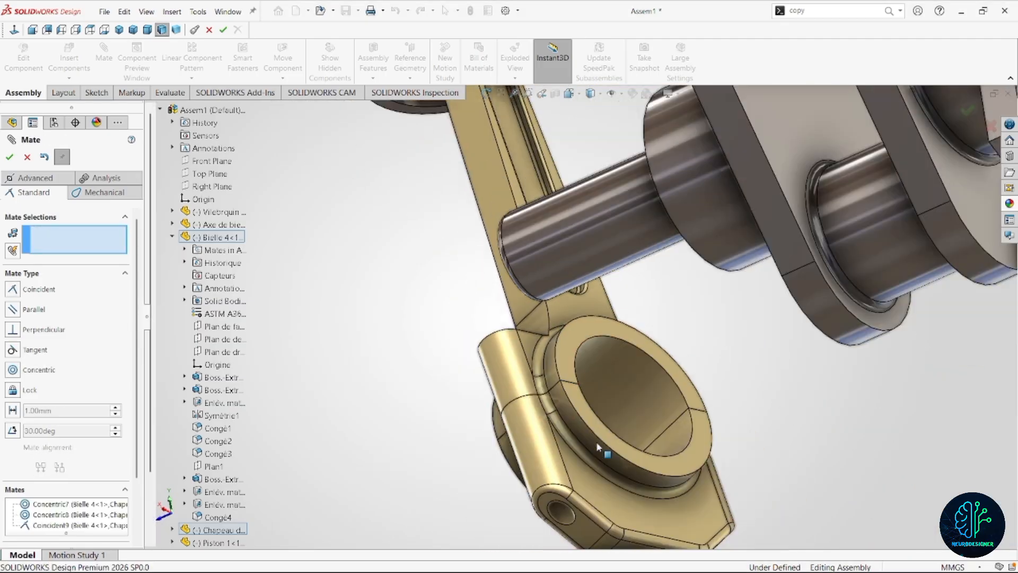
Finish mating and move the piston and connecting rod group closer to the shaft end of the crankshaft.
{"action": "scroll", "coordinate": [596, 446], "scroll_direction": "up", "scroll_amount": 6}
{"action": "middle_click_drag", "start_coordinate": [602, 387], "coordinate": [620, 419]}
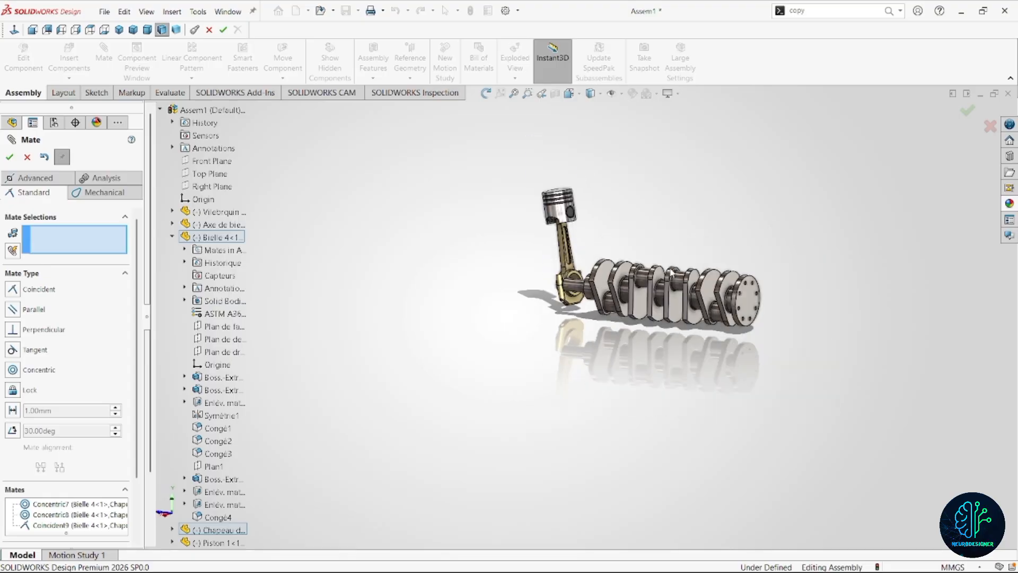
{"action": "scroll", "coordinate": [656, 307], "scroll_direction": "down", "scroll_amount": 6}
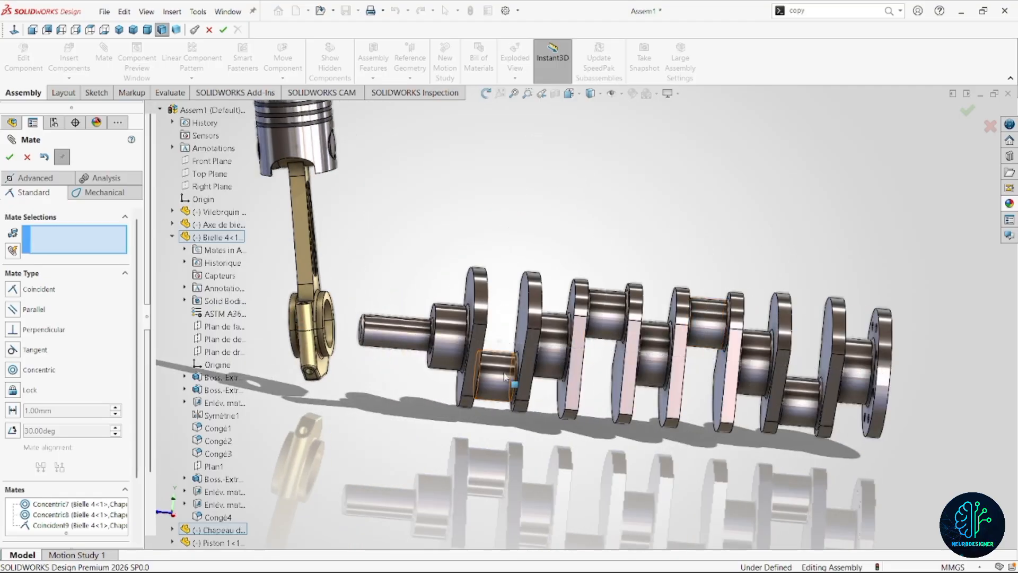
{"action": "scroll", "coordinate": [517, 387], "scroll_direction": "up", "scroll_amount": 3}
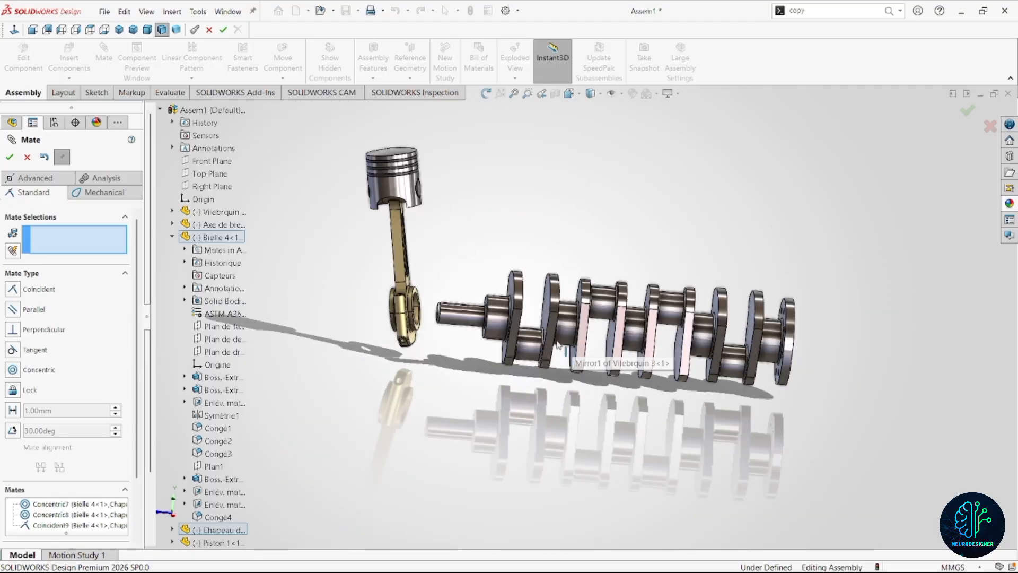
{"action": "scroll", "coordinate": [699, 318], "scroll_direction": "down", "scroll_amount": 3}
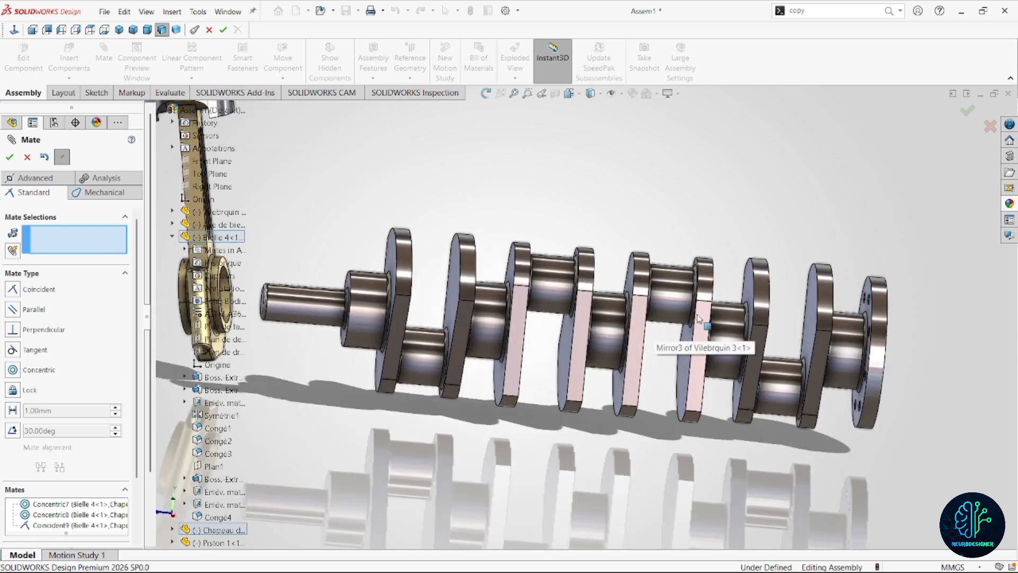
{"action": "key", "text": "Escape"}
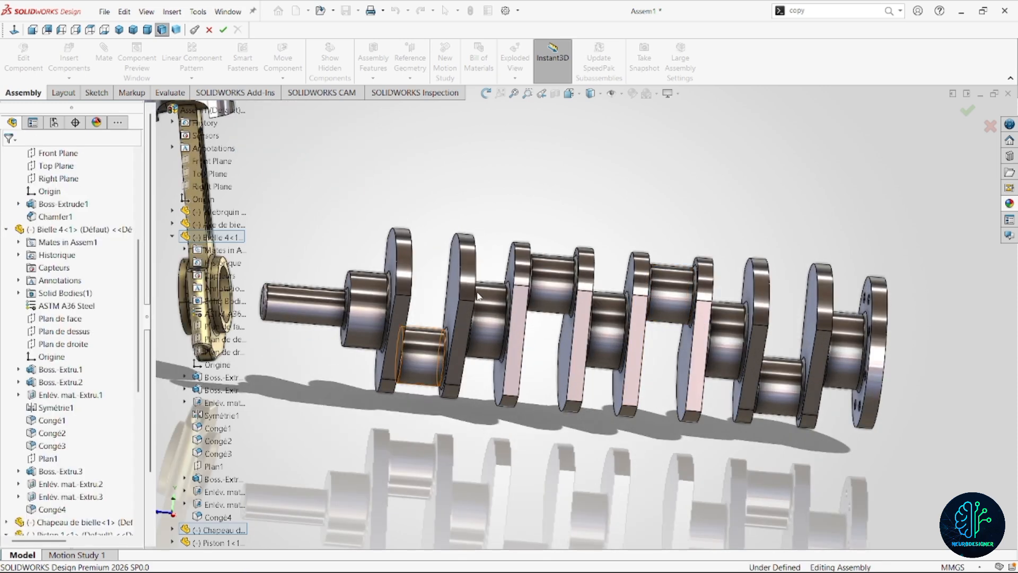
{"action": "scroll", "coordinate": [551, 310], "scroll_direction": "up", "scroll_amount": 5}
{"action": "left_click_drag", "start_coordinate": [477, 287], "coordinate": [569, 333]}
{"action": "left_click", "coordinate": [505, 330]}
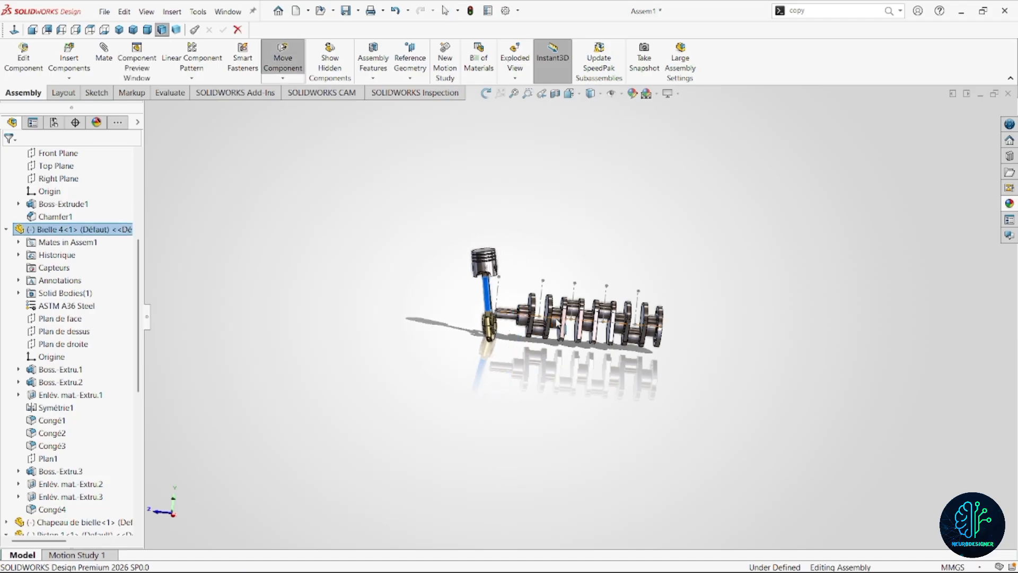
{"action": "key", "text": "f"}
{"action": "key", "text": "Escape"}
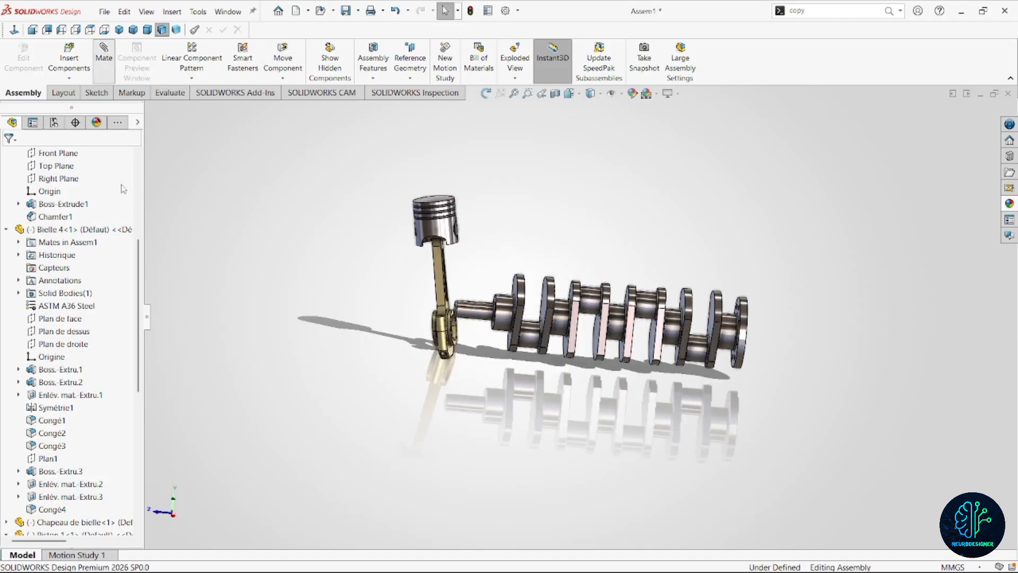
Set up an advanced width mate with the Centered constraint, using the rod cap's two opposite side faces as the first selection set.
{"action": "left_click", "coordinate": [50, 179]}
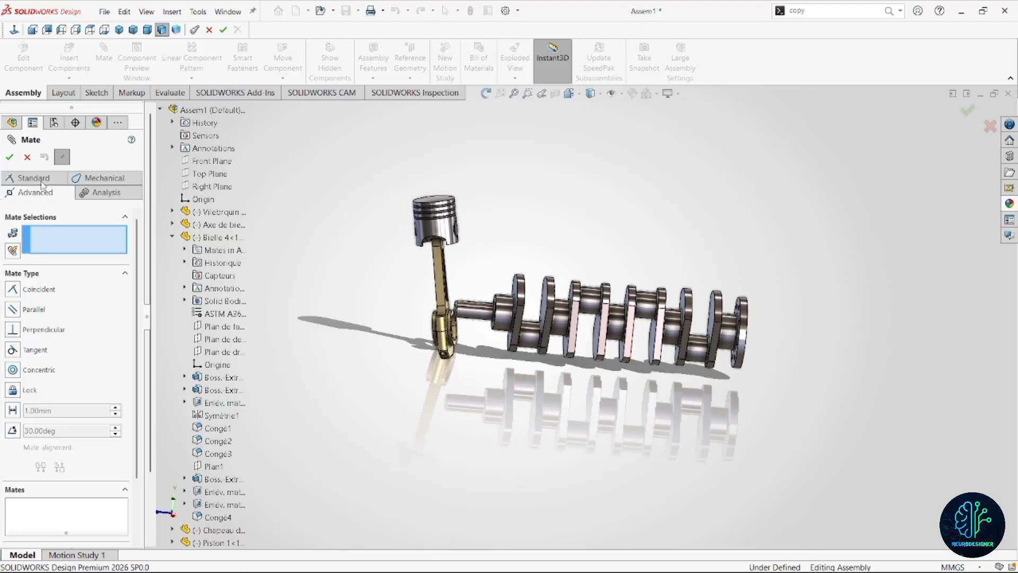
{"action": "left_click", "coordinate": [13, 325]}
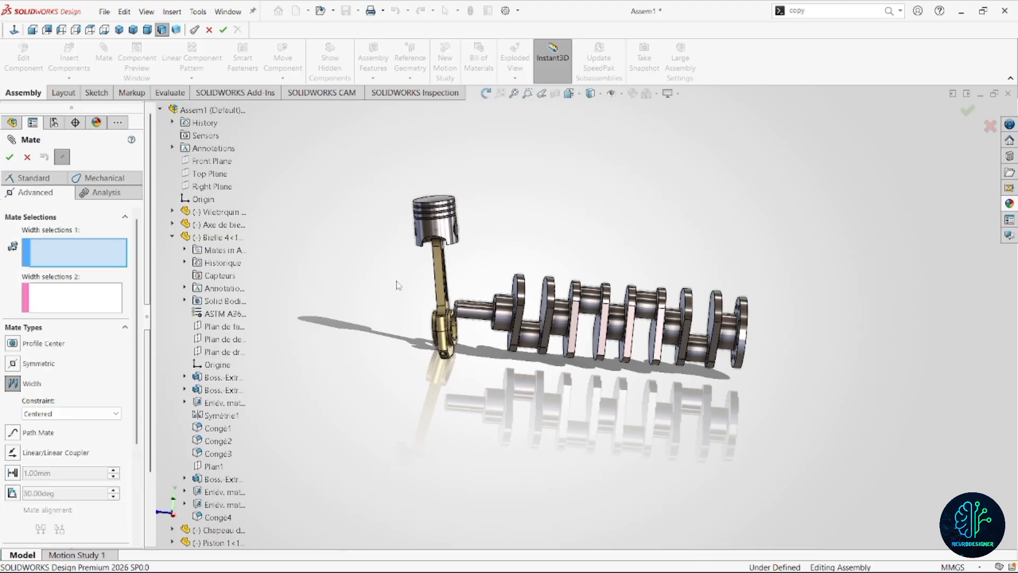
{"action": "scroll", "coordinate": [424, 344], "scroll_direction": "down", "scroll_amount": 5}
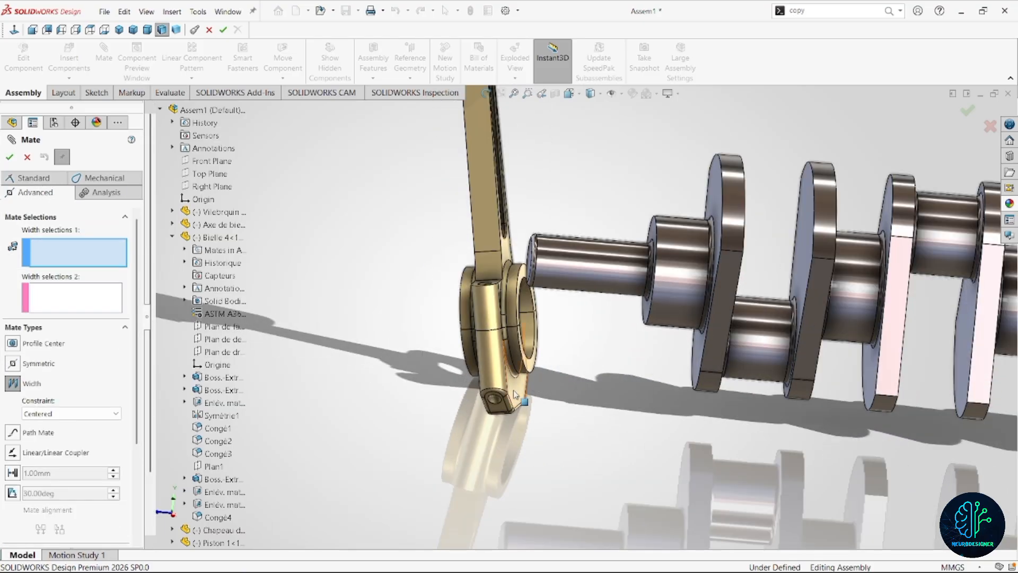
{"action": "scroll", "coordinate": [532, 371], "scroll_direction": "up", "scroll_amount": 1}
{"action": "scroll", "coordinate": [532, 371], "scroll_direction": "down", "scroll_amount": 3}
{"action": "middle_click_drag", "start_coordinate": [540, 373], "coordinate": [524, 373]}
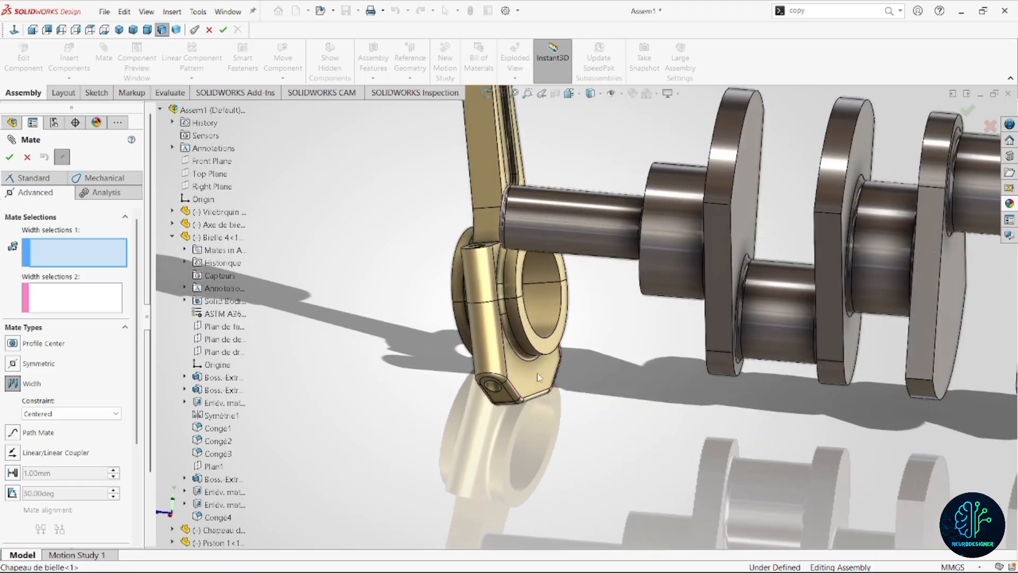
{"action": "left_click", "coordinate": [537, 373]}
{"action": "scroll", "coordinate": [546, 374], "scroll_direction": "up", "scroll_amount": 4}
{"action": "left_click", "coordinate": [539, 381]}
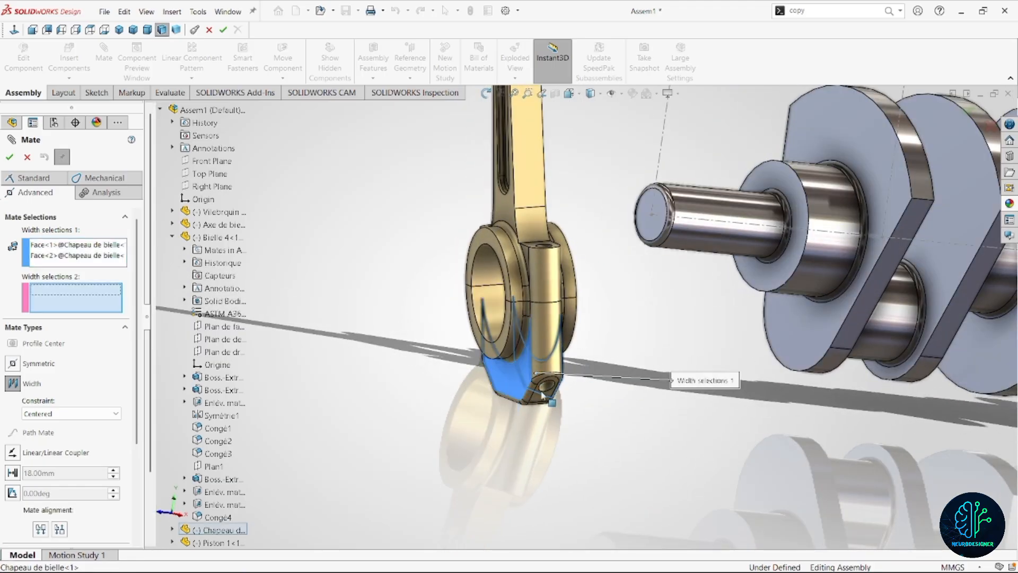
Complete the width mate with the facing sides of the two crankshaft webs around the first crankpin.
{"action": "scroll", "coordinate": [538, 381], "scroll_direction": "up", "scroll_amount": 3}
{"action": "scroll", "coordinate": [700, 365], "scroll_direction": "down", "scroll_amount": 6}
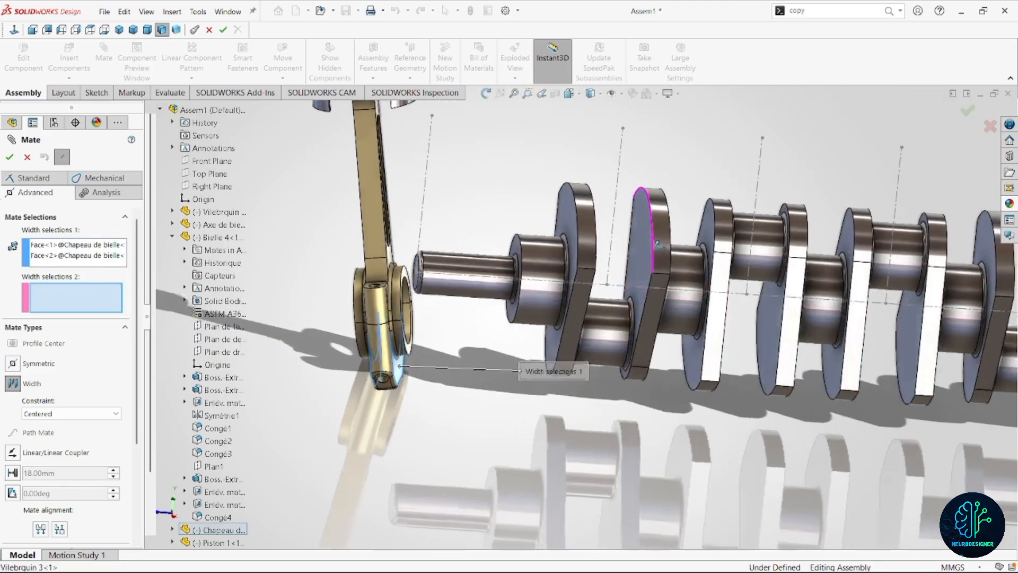
{"action": "left_click", "coordinate": [657, 243]}
{"action": "scroll", "coordinate": [592, 297], "scroll_direction": "down", "scroll_amount": 3}
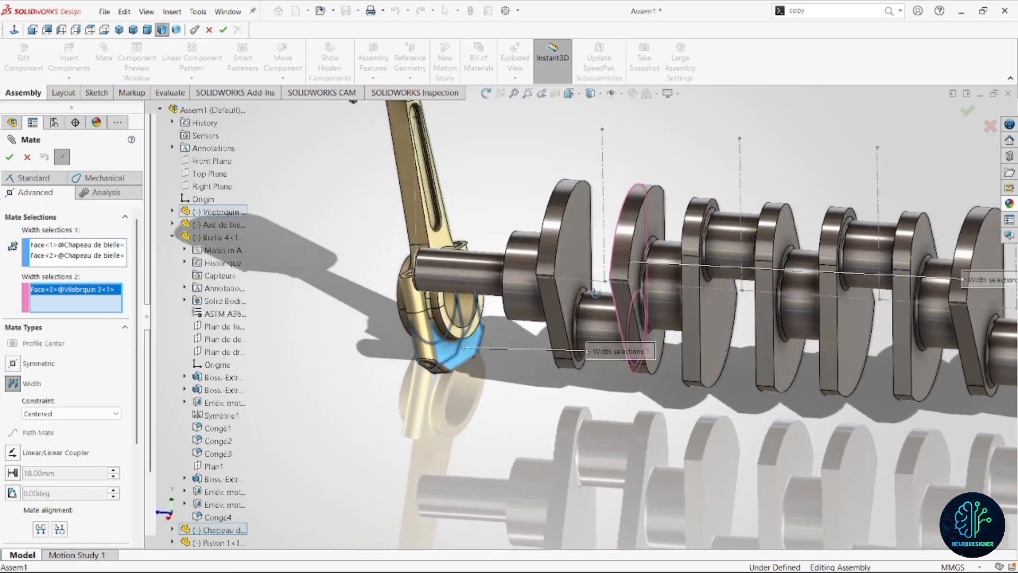
{"action": "left_click", "coordinate": [591, 297]}
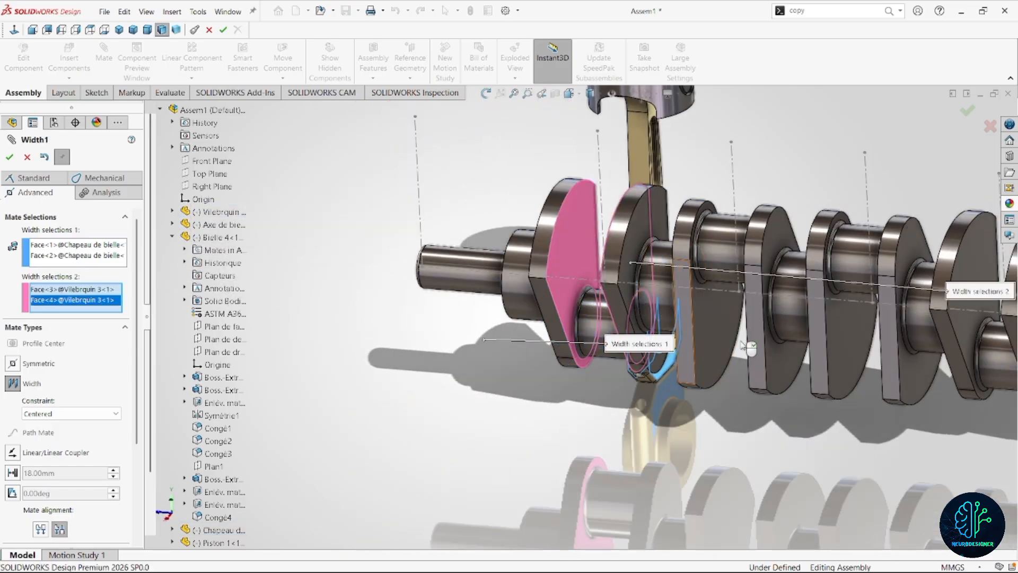
{"action": "left_click", "coordinate": [9, 156]}
Add a concentric mate between the crankshaft's first crankpin and the rod cap's bore.
{"action": "scroll", "coordinate": [557, 293], "scroll_direction": "up", "scroll_amount": 3}
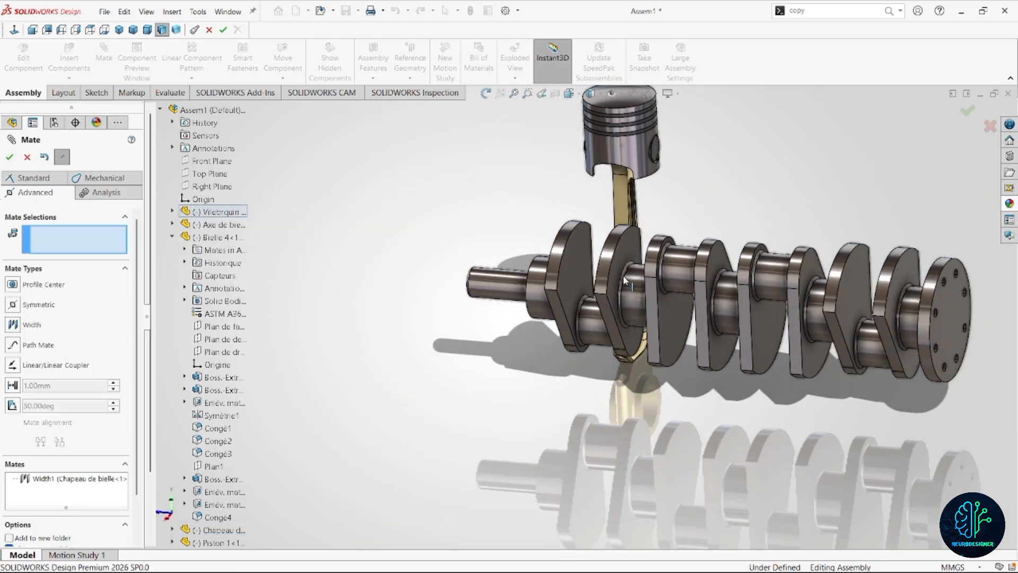
{"action": "middle_click_drag", "start_coordinate": [599, 285], "coordinate": [644, 306]}
{"action": "left_click", "coordinate": [600, 335]}
{"action": "middle_click_drag", "start_coordinate": [600, 335], "coordinate": [578, 339]}
{"action": "left_click", "coordinate": [578, 338]}
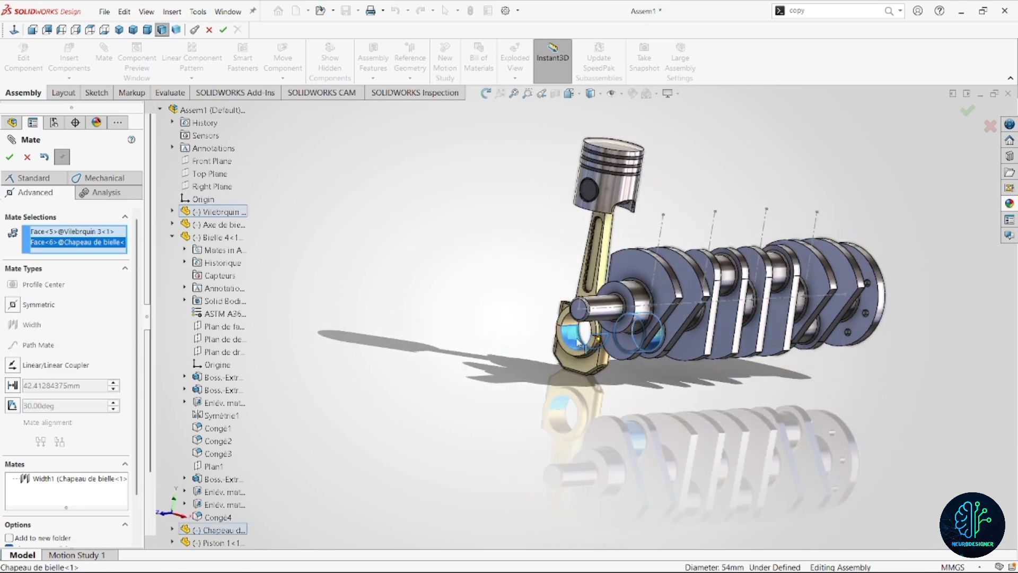
{"action": "left_click", "coordinate": [31, 179]}
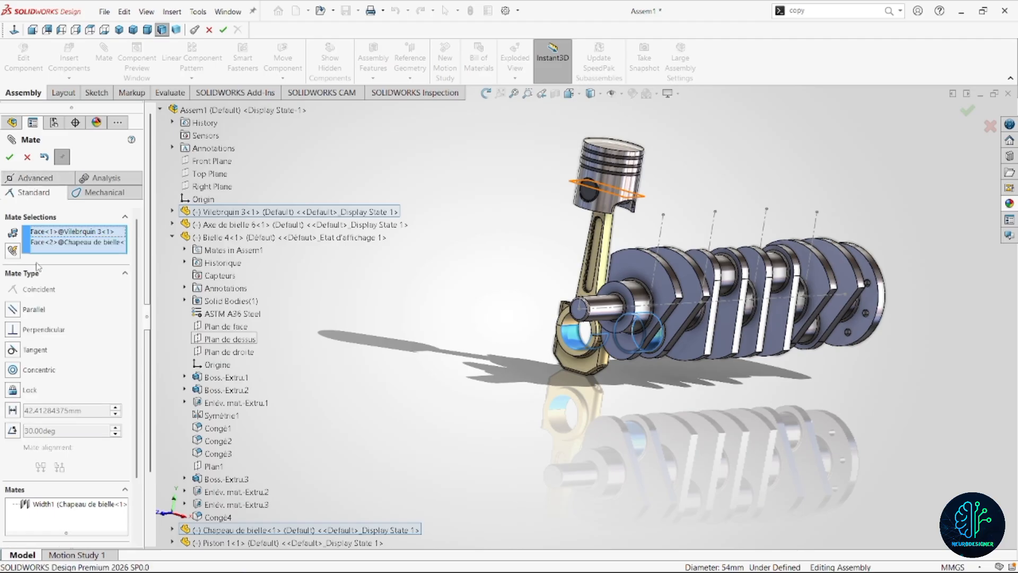
{"action": "left_click", "coordinate": [12, 369]}
{"action": "scroll", "coordinate": [755, 355], "scroll_direction": "down", "scroll_amount": 3}
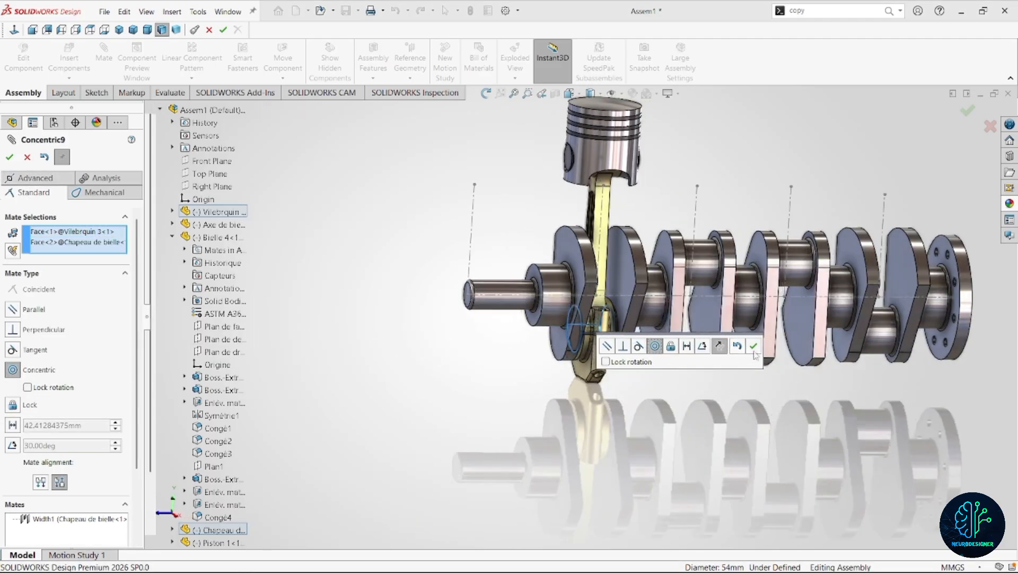
{"action": "left_click", "coordinate": [753, 347]}
Add a coincident mate between the piston's cylindrical outer face and the vertical sketch line of the first cylinder.
{"action": "scroll", "coordinate": [617, 299], "scroll_direction": "up", "scroll_amount": 3}
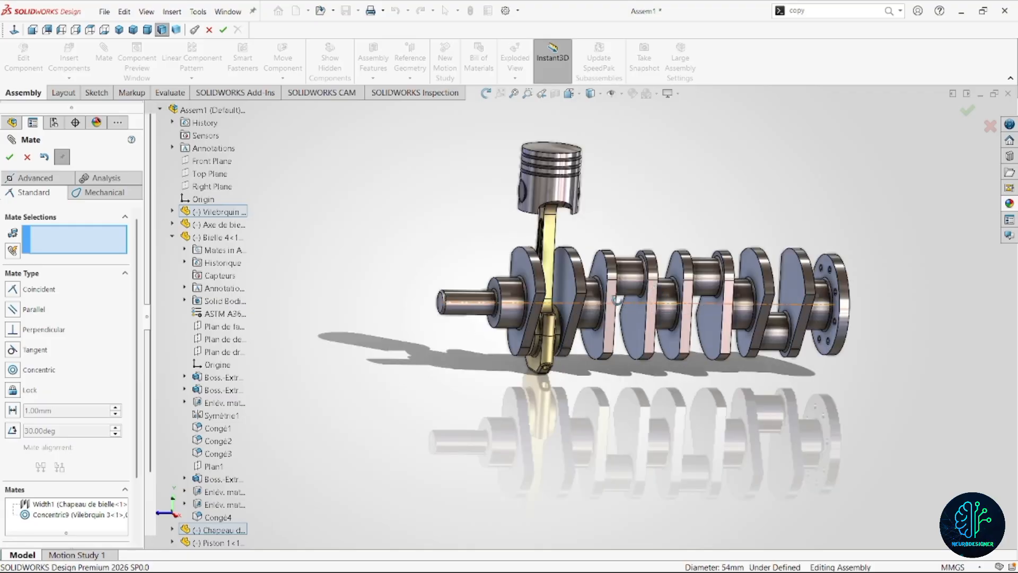
{"action": "middle_click_drag", "start_coordinate": [617, 299], "coordinate": [593, 303]}
{"action": "scroll", "coordinate": [593, 303], "scroll_direction": "down", "scroll_amount": 1}
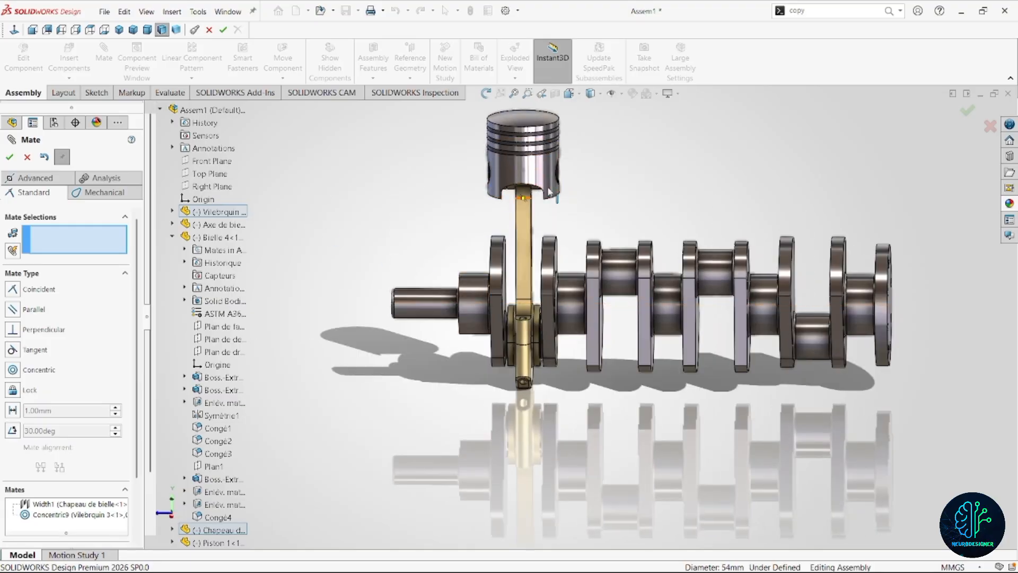
{"action": "left_click", "coordinate": [528, 245]}
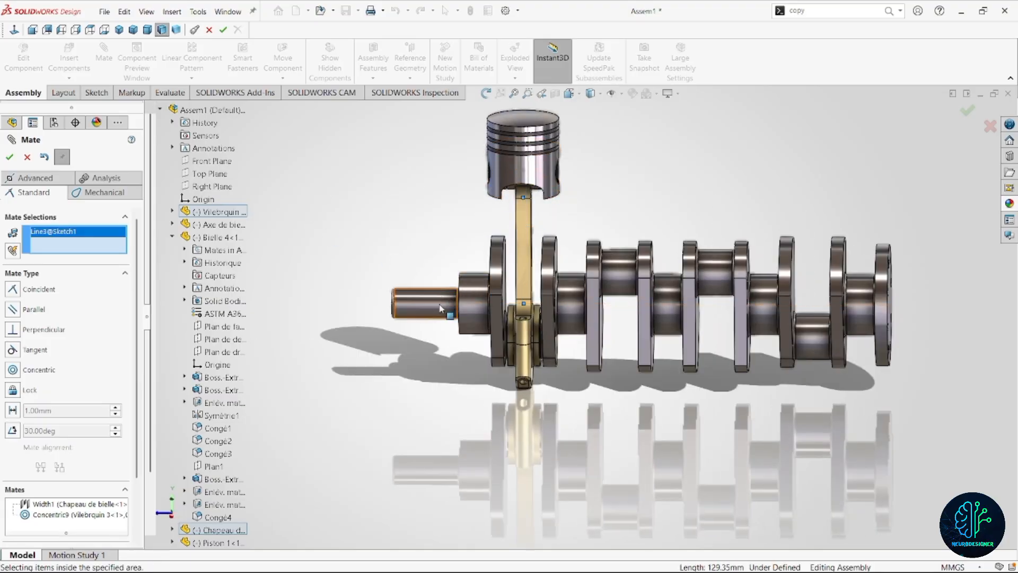
{"action": "middle_click_drag", "start_coordinate": [439, 263], "coordinate": [459, 347]}
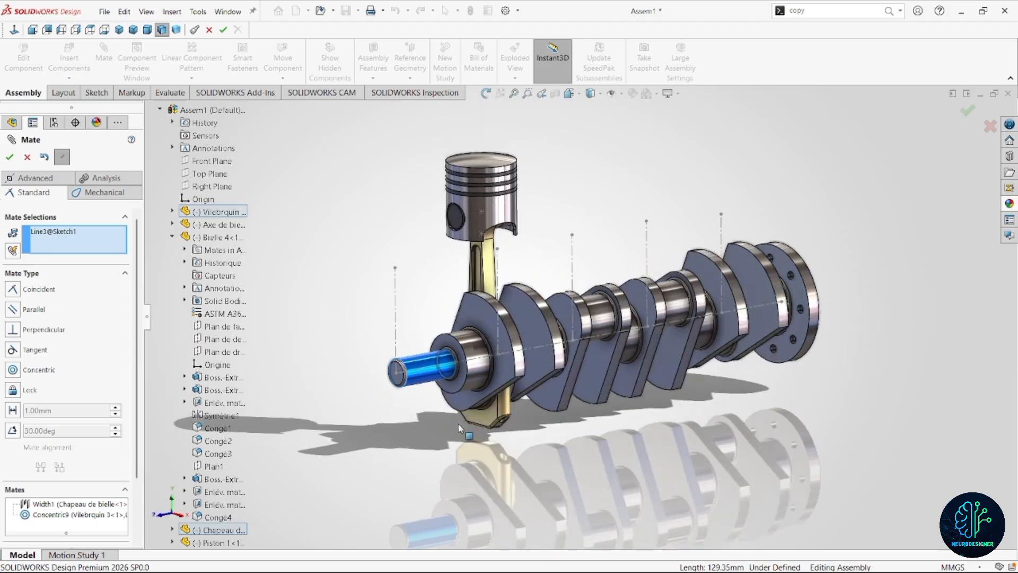
{"action": "left_click", "coordinate": [498, 215]}
{"action": "scroll", "coordinate": [498, 276], "scroll_direction": "down", "scroll_amount": 5}
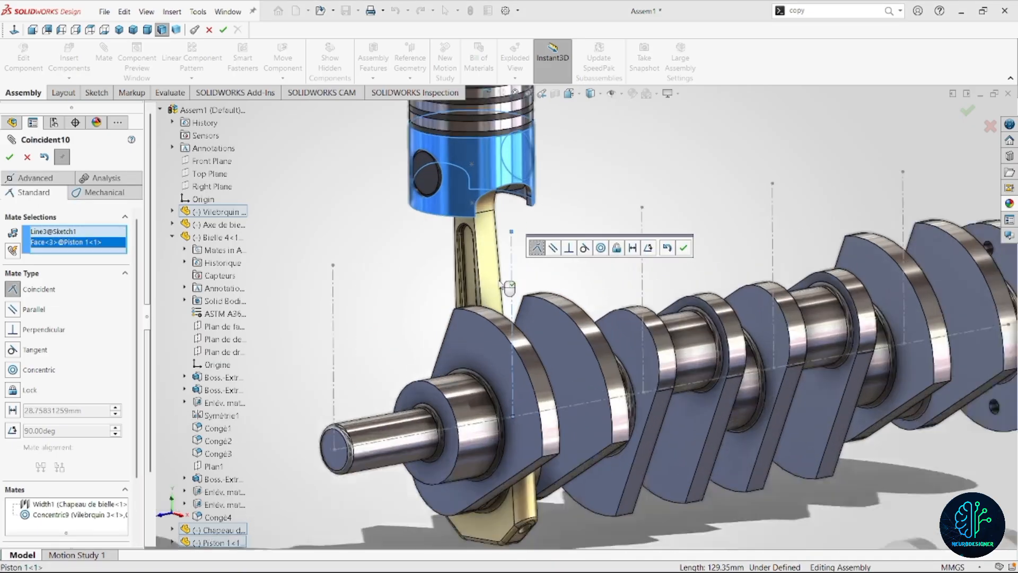
{"action": "left_click", "coordinate": [519, 264]}
{"action": "left_click", "coordinate": [518, 263]}
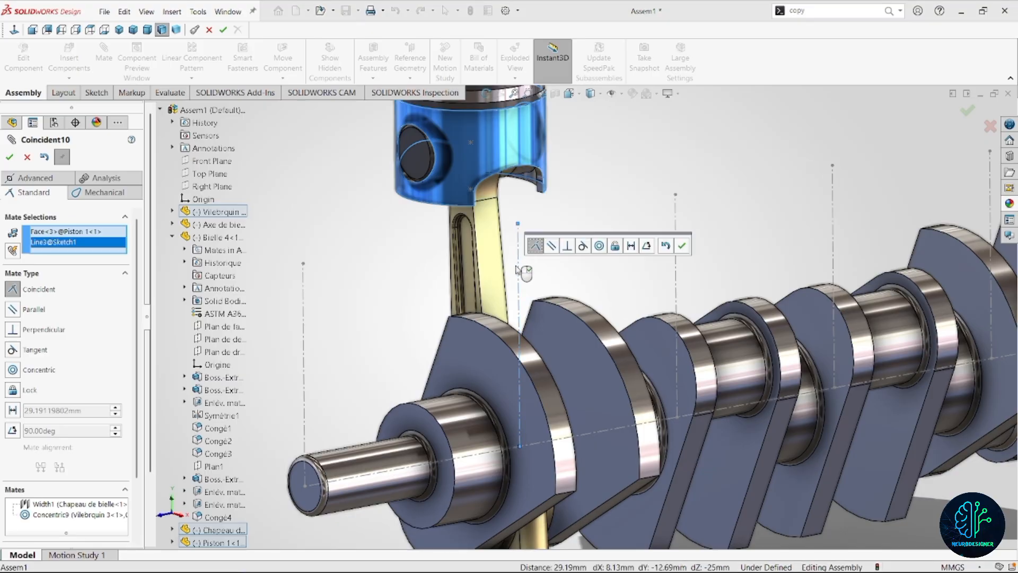
{"action": "left_click", "coordinate": [9, 158]}
Turn the crankshaft to test the piston's motion and finish mating.
{"action": "scroll", "coordinate": [572, 313], "scroll_direction": "up", "scroll_amount": 8}
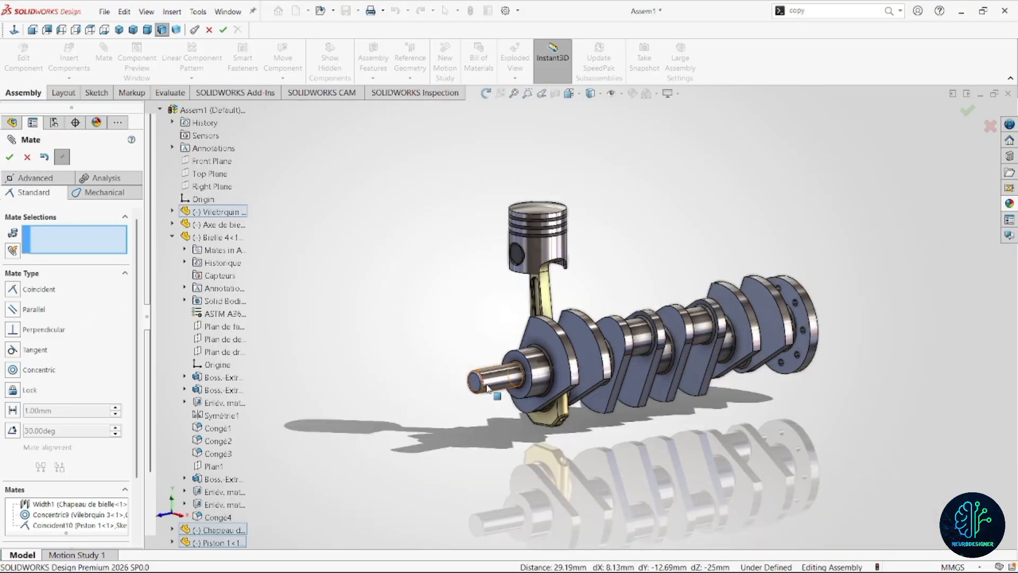
{"action": "left_click_drag", "start_coordinate": [488, 388], "coordinate": [551, 333]}
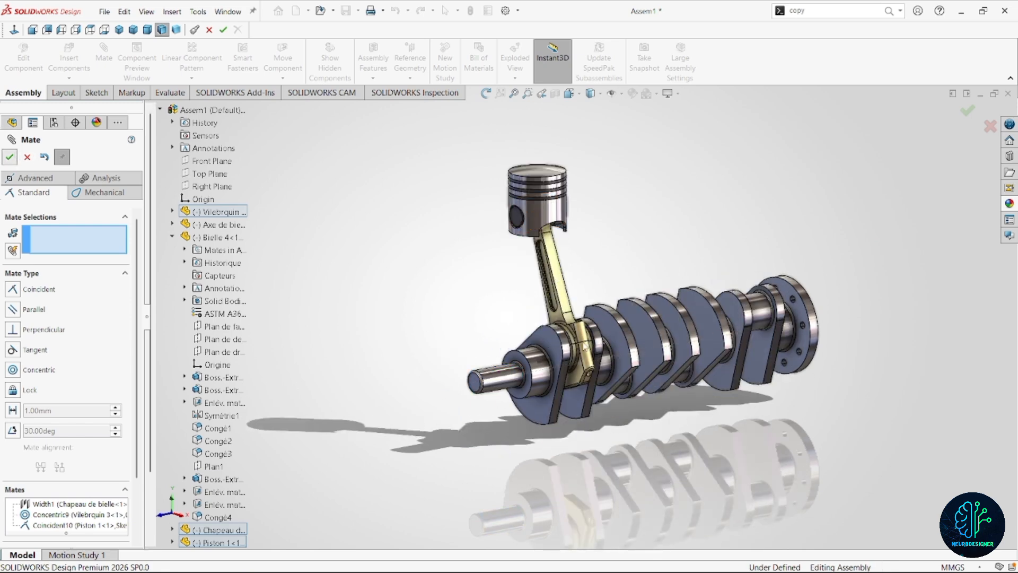
{"action": "key", "text": "Escape"}
{"action": "scroll", "coordinate": [576, 324], "scroll_direction": "up", "scroll_amount": 2}
{"action": "scroll", "coordinate": [576, 323], "scroll_direction": "down", "scroll_amount": 2}
{"action": "middle_click_drag", "start_coordinate": [575, 318], "coordinate": [644, 218]}
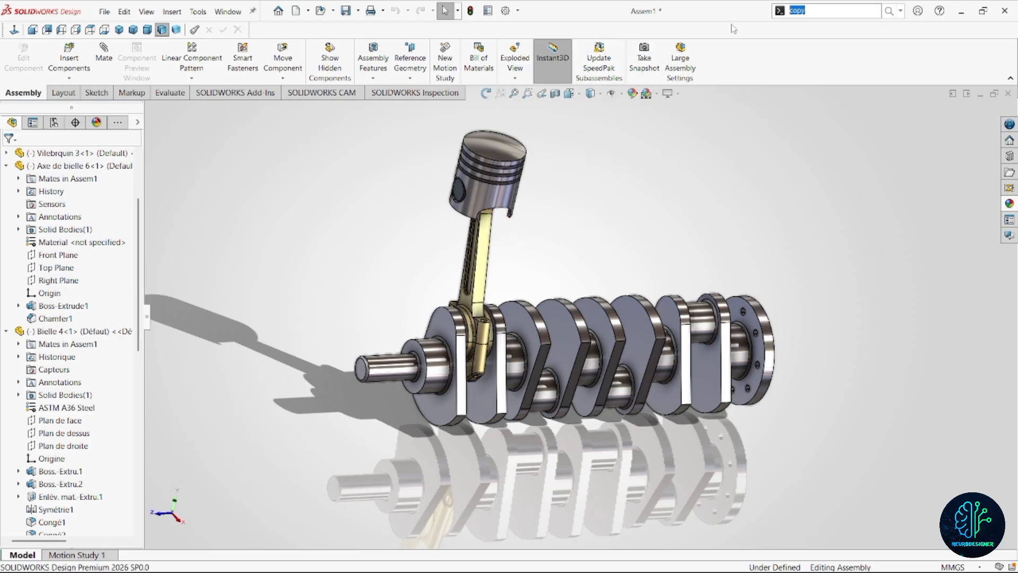
Start Copy with Mates and select the first cylinder's connecting rod, rod cap, piston and piston pin.
{"action": "type", "text": "copy"}
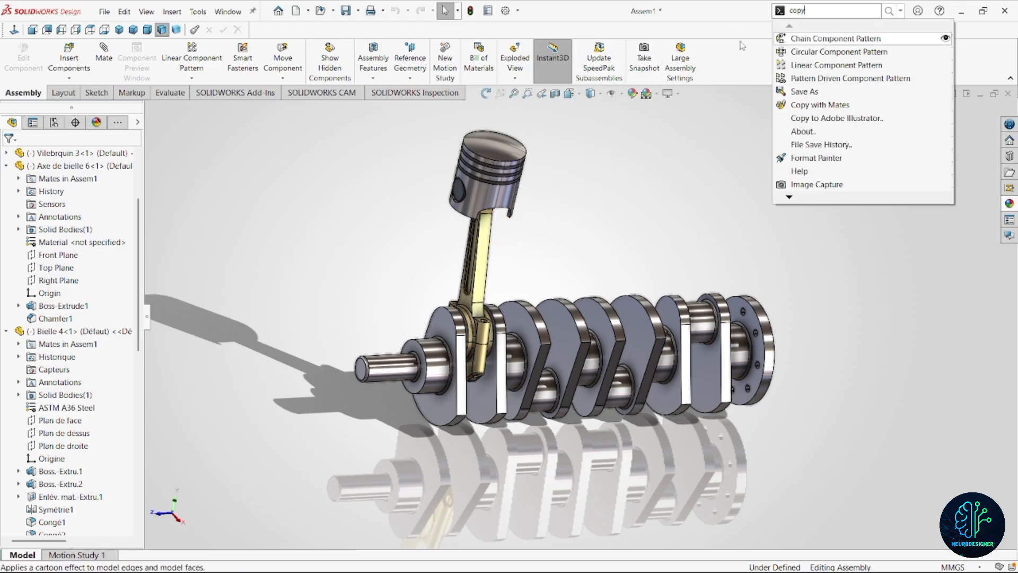
{"action": "left_click", "coordinate": [819, 106]}
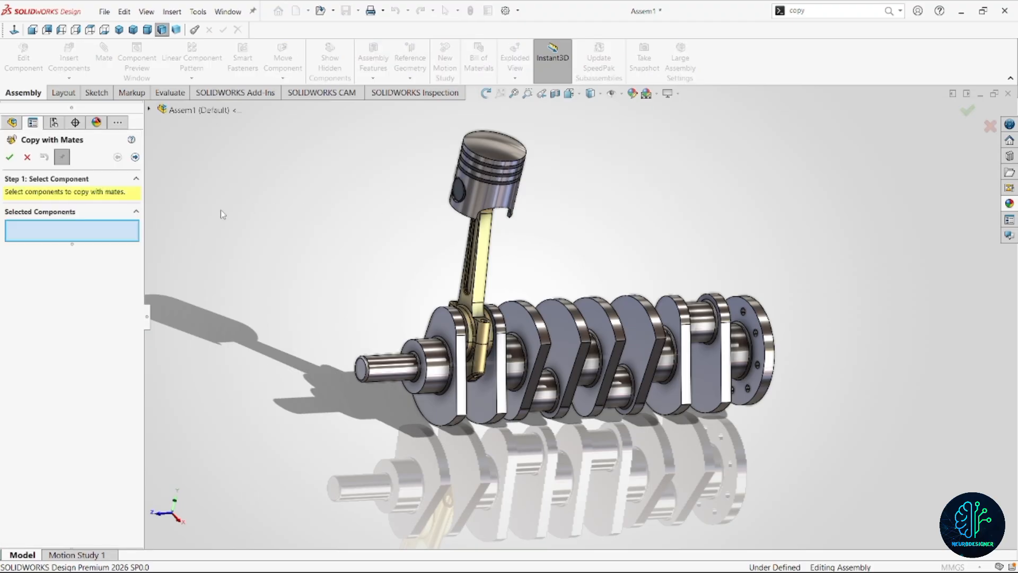
{"action": "left_click", "coordinate": [467, 276]}
{"action": "left_click", "coordinate": [480, 358]}
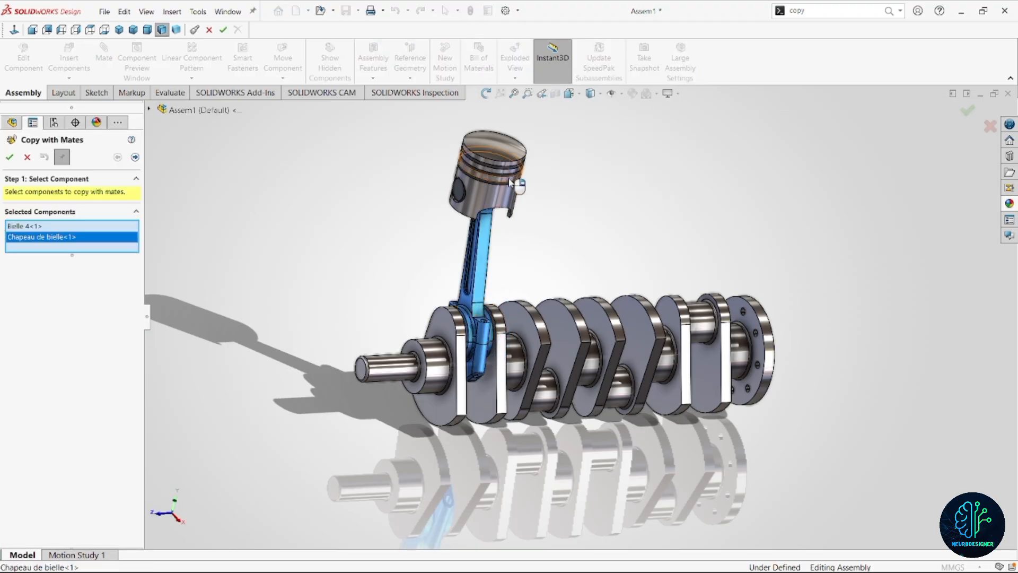
{"action": "scroll", "coordinate": [488, 233], "scroll_direction": "down", "scroll_amount": 3}
{"action": "left_click", "coordinate": [488, 234]}
{"action": "left_click", "coordinate": [446, 230]}
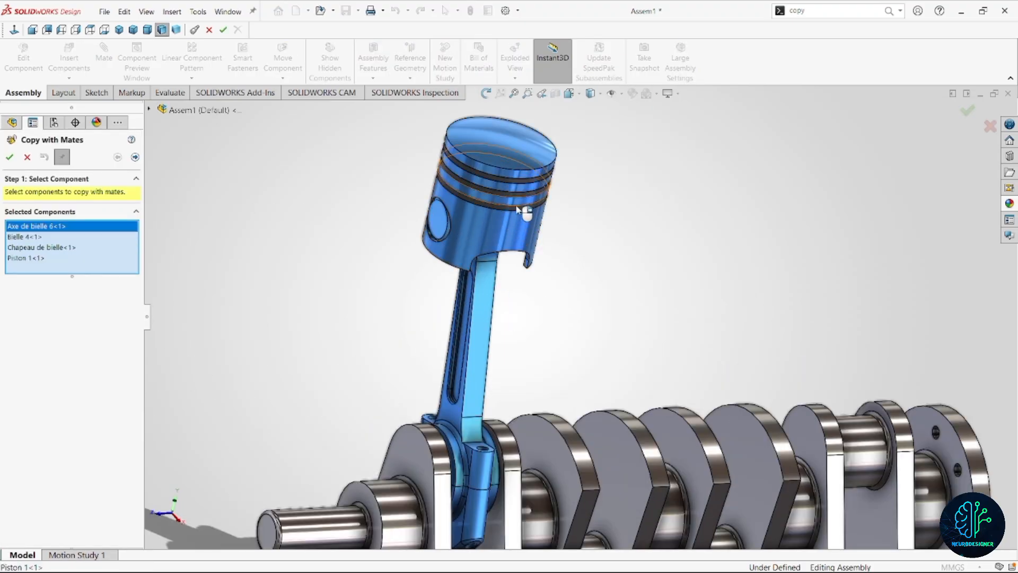
Complete the components to copy with the three piston rings and the piston, and proceed to the mate references.
{"action": "left_click", "coordinate": [519, 211]}
{"action": "left_click", "coordinate": [520, 211]}
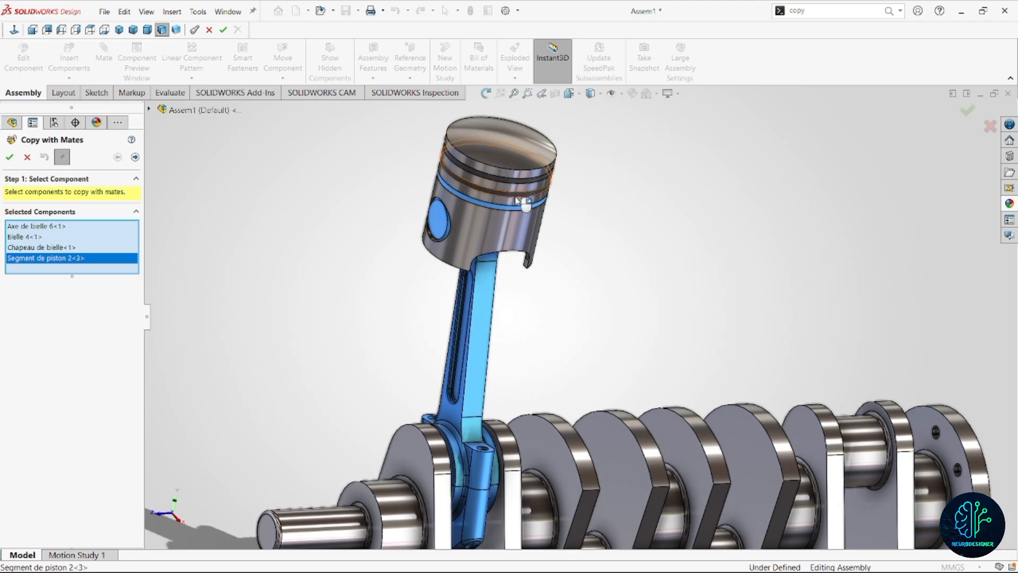
{"action": "left_click", "coordinate": [519, 200]}
{"action": "left_click", "coordinate": [521, 197]}
{"action": "left_click", "coordinate": [530, 233]}
{"action": "scroll", "coordinate": [615, 400], "scroll_direction": "up", "scroll_amount": 3}
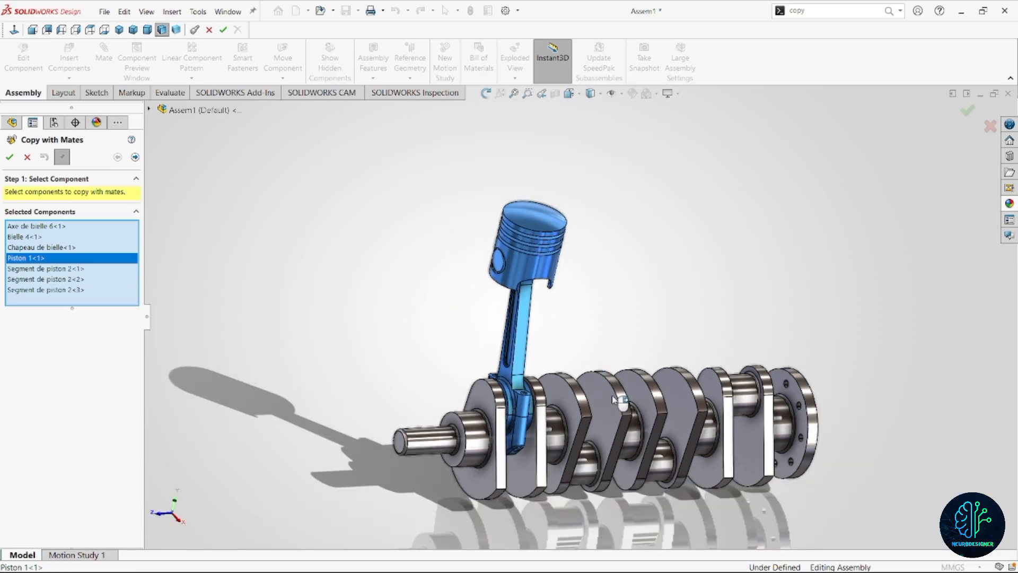
{"action": "scroll", "coordinate": [615, 400], "scroll_direction": "down", "scroll_amount": 2}
{"action": "left_click", "coordinate": [135, 157]}
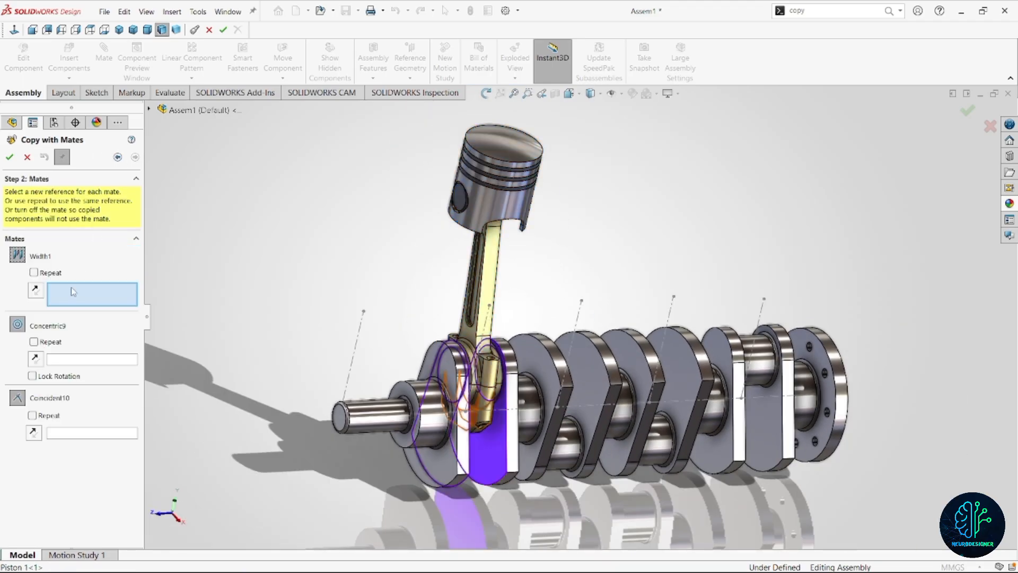
For the second cylinder's copy, set the two facing webs as width reference and the second crankpin as concentric reference.
{"action": "middle_click_drag", "start_coordinate": [566, 444], "coordinate": [536, 447]}
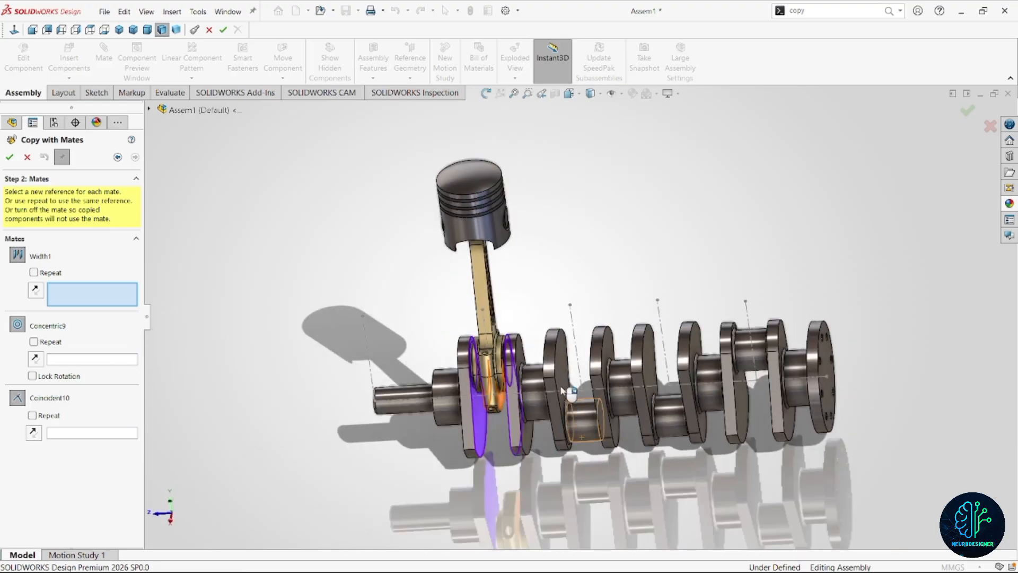
{"action": "left_click", "coordinate": [565, 376]}
{"action": "scroll", "coordinate": [610, 392], "scroll_direction": "down", "scroll_amount": 2}
{"action": "middle_click_drag", "start_coordinate": [609, 393], "coordinate": [647, 389]}
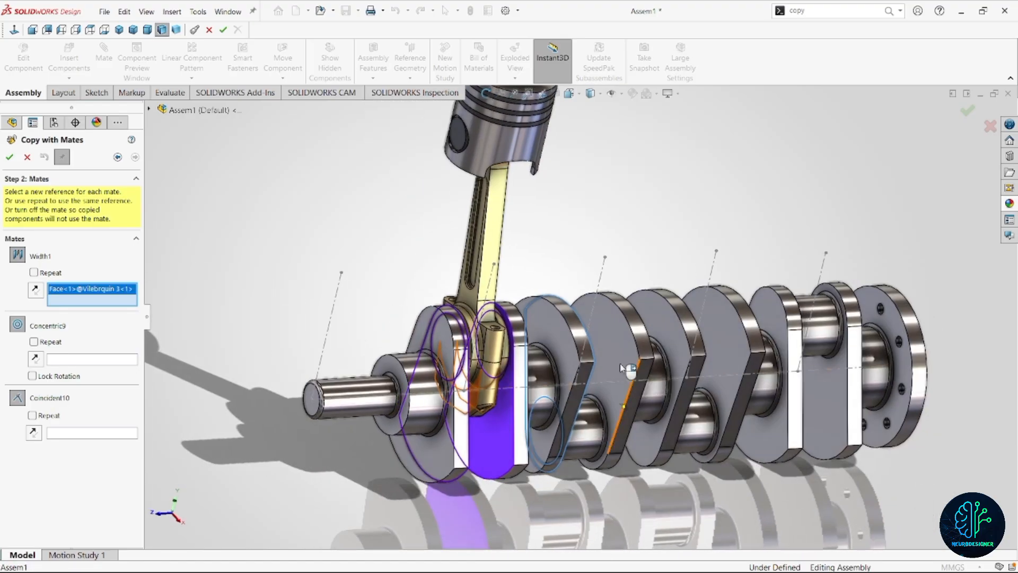
{"action": "left_click", "coordinate": [618, 354]}
{"action": "left_click", "coordinate": [605, 434]}
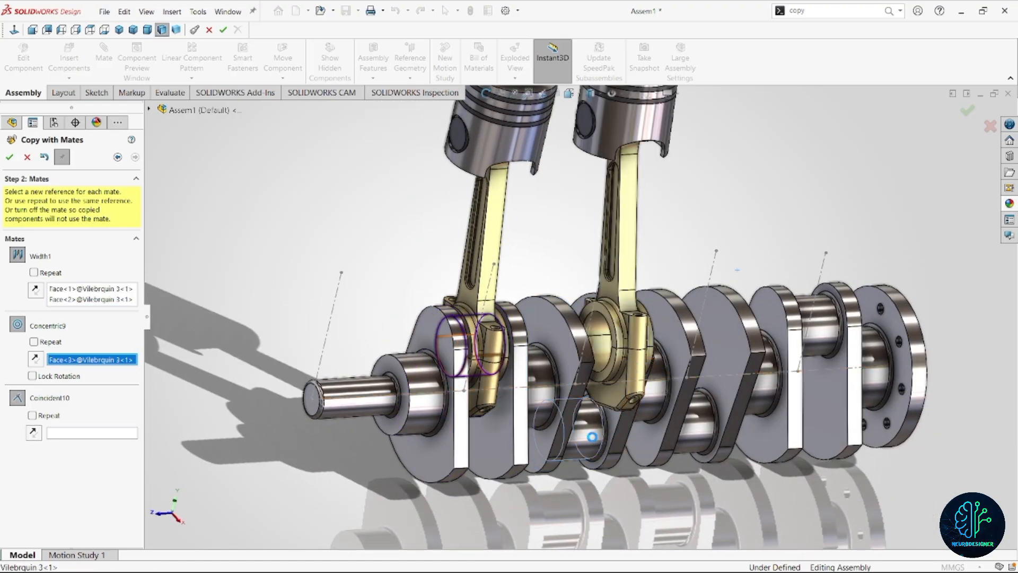
Set the second cylinder's vertical sketch line as coincident reference and place the copy.
{"action": "middle_click_drag", "start_coordinate": [613, 360], "coordinate": [602, 306]}
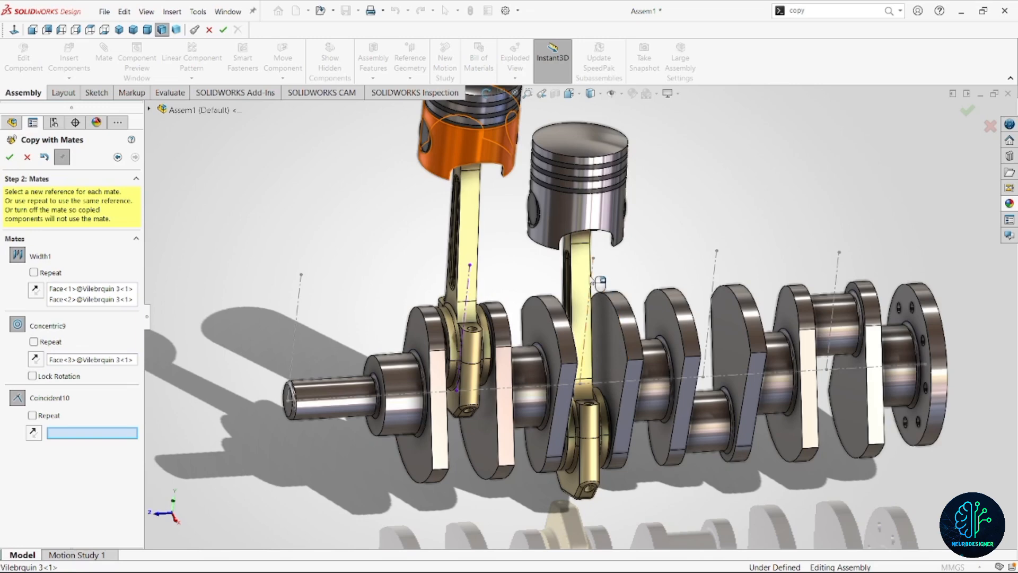
{"action": "left_click", "coordinate": [593, 287]}
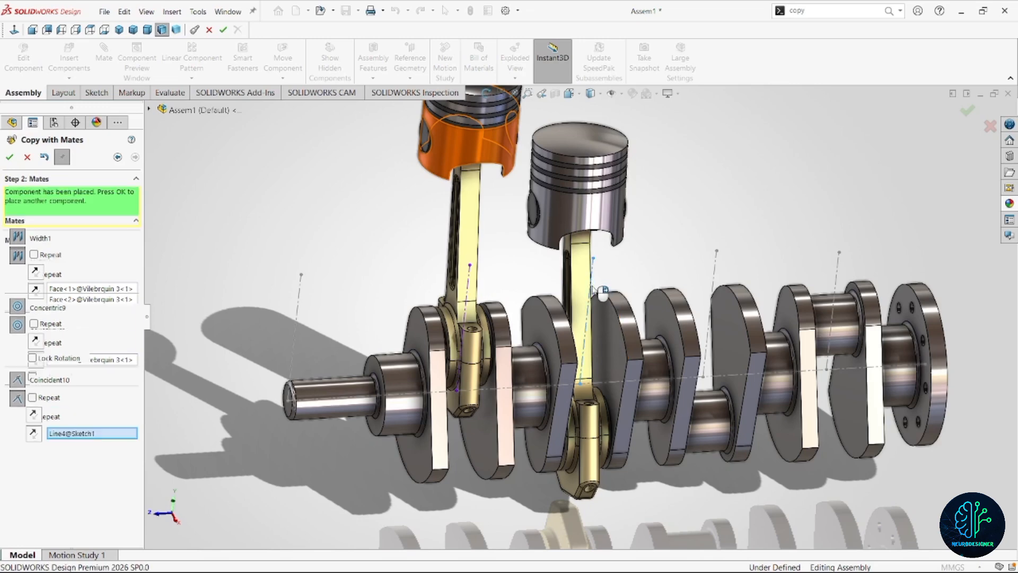
{"action": "middle_click_drag", "start_coordinate": [608, 419], "coordinate": [655, 390]}
{"action": "scroll", "coordinate": [656, 388], "scroll_direction": "up", "scroll_amount": 3}
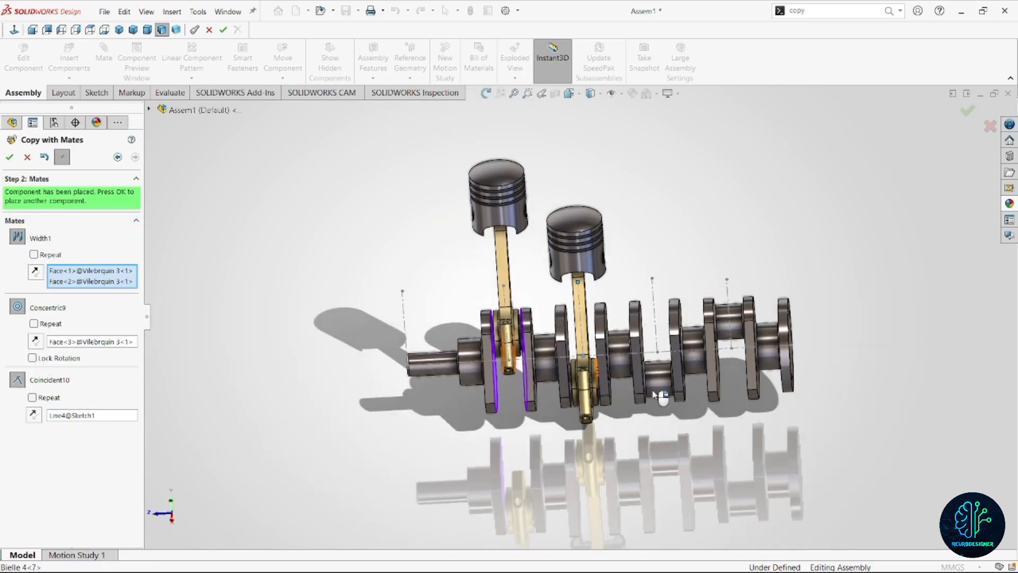
{"action": "scroll", "coordinate": [647, 364], "scroll_direction": "down", "scroll_amount": 3}
{"action": "left_click", "coordinate": [10, 158]}
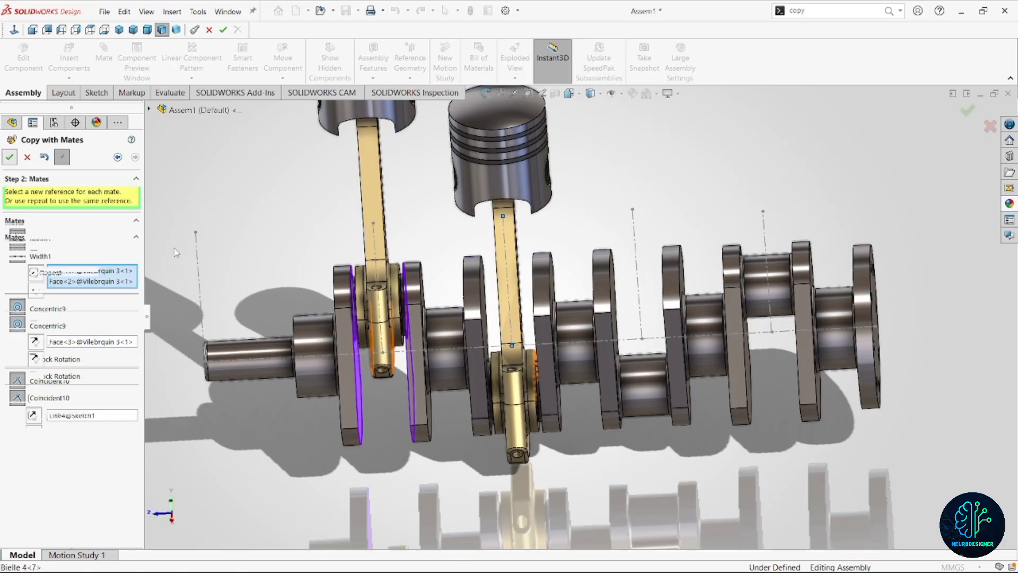
For the third cylinder's copy, set the two facing webs as width reference and the third crankpin as concentric reference.
{"action": "scroll", "coordinate": [582, 399], "scroll_direction": "up", "scroll_amount": 2}
{"action": "scroll", "coordinate": [606, 346], "scroll_direction": "down", "scroll_amount": 1}
{"action": "scroll", "coordinate": [606, 347], "scroll_direction": "down", "scroll_amount": 3}
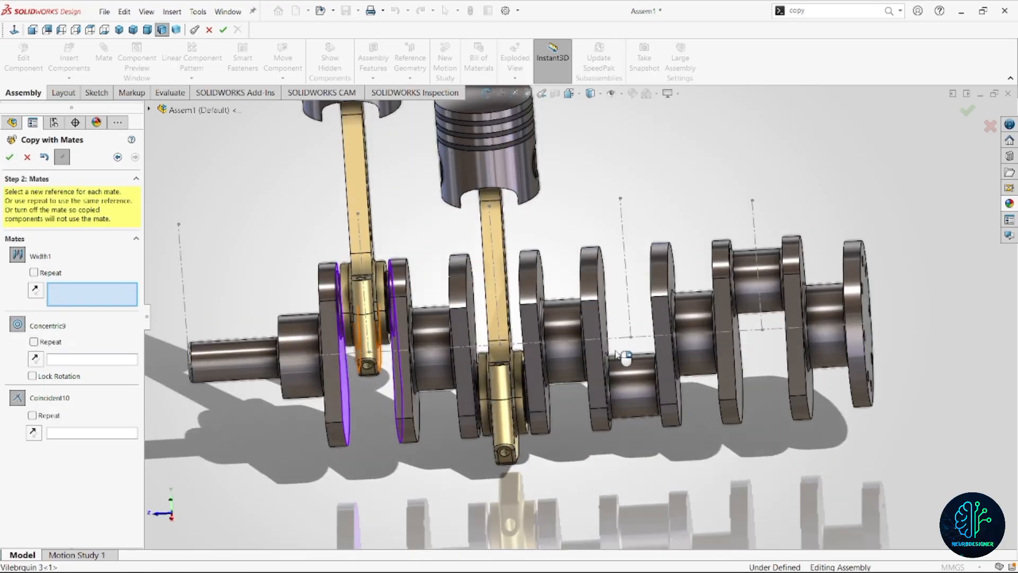
{"action": "scroll", "coordinate": [666, 296], "scroll_direction": "down", "scroll_amount": 3}
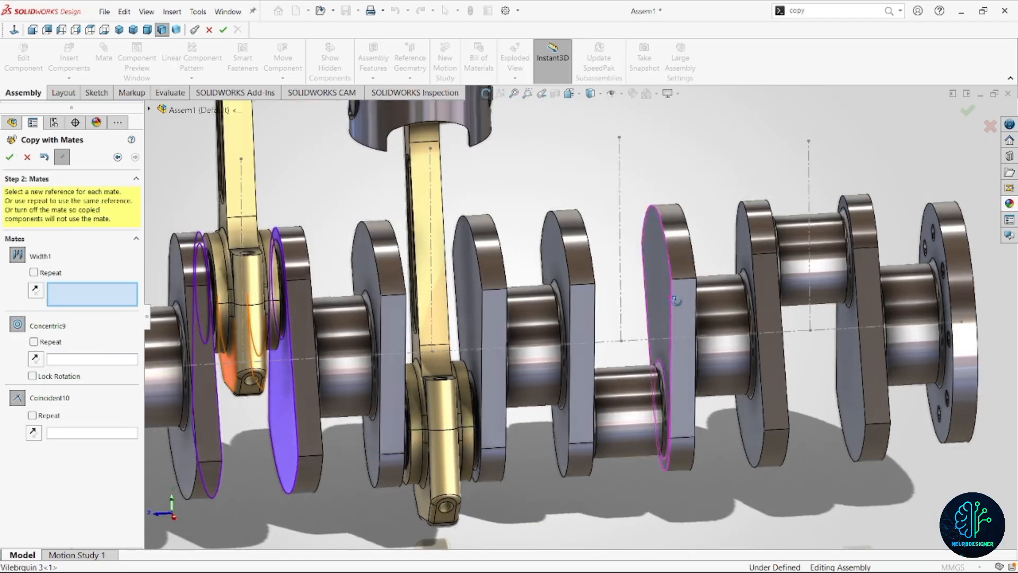
{"action": "left_click", "coordinate": [651, 317]}
{"action": "scroll", "coordinate": [610, 331], "scroll_direction": "down", "scroll_amount": 2}
{"action": "middle_click_drag", "start_coordinate": [594, 337], "coordinate": [571, 318]}
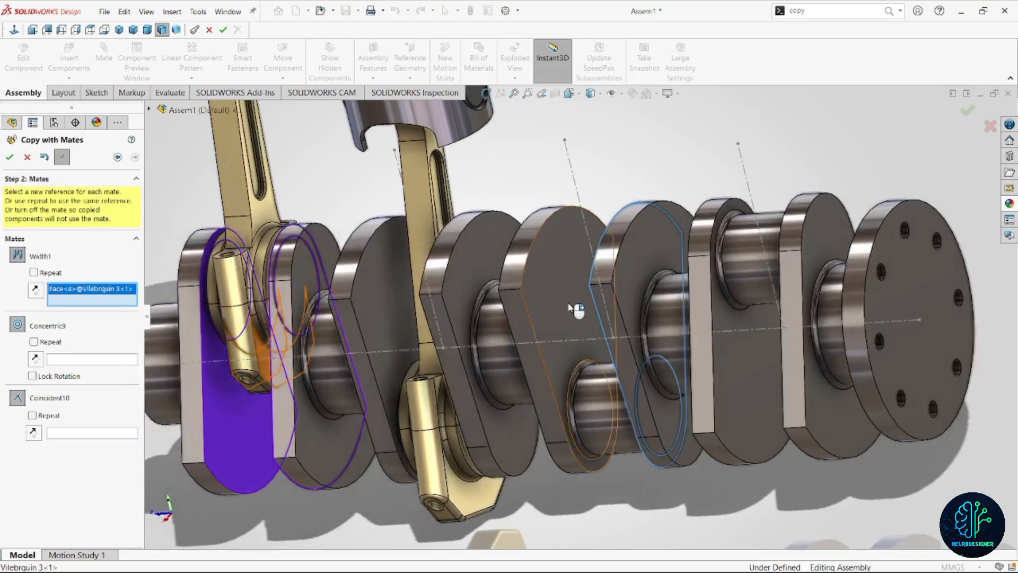
{"action": "left_click", "coordinate": [568, 305]}
{"action": "left_click", "coordinate": [614, 418]}
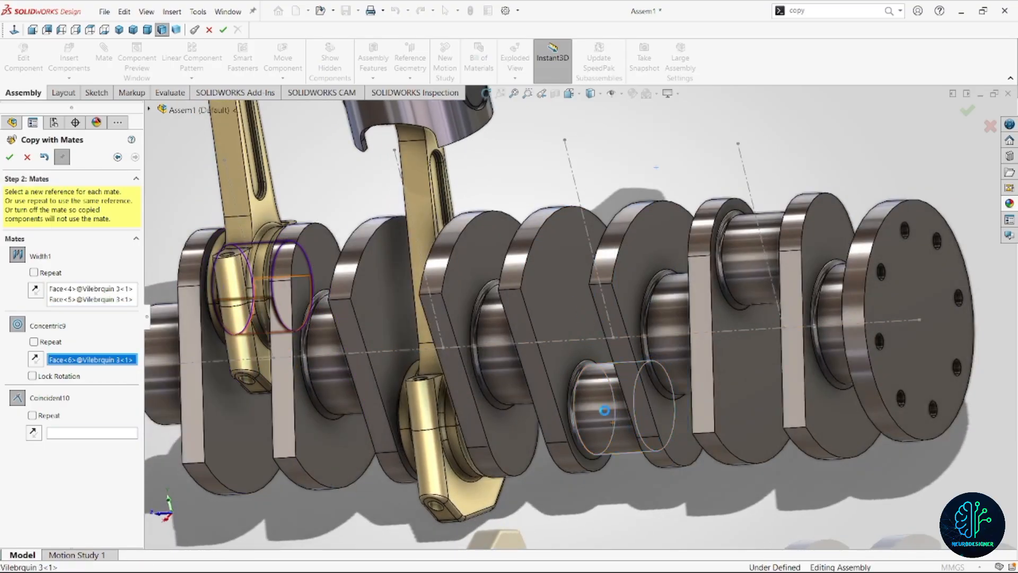
Set the third cylinder's vertical sketch line as coincident reference and place the copy.
{"action": "middle_click_drag", "start_coordinate": [615, 416], "coordinate": [604, 314]}
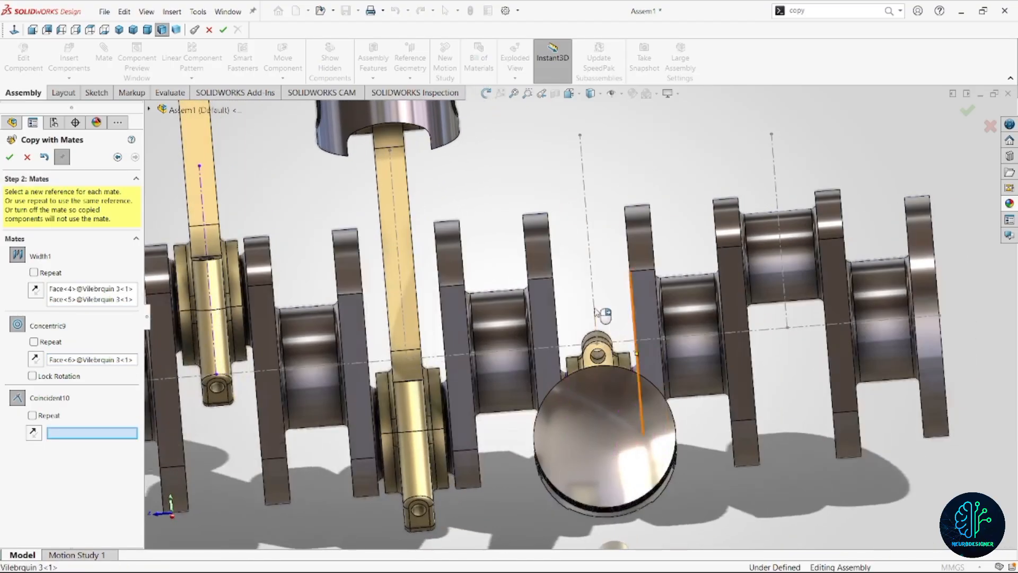
{"action": "left_click", "coordinate": [591, 273]}
{"action": "scroll", "coordinate": [360, 284], "scroll_direction": "up", "scroll_amount": 5}
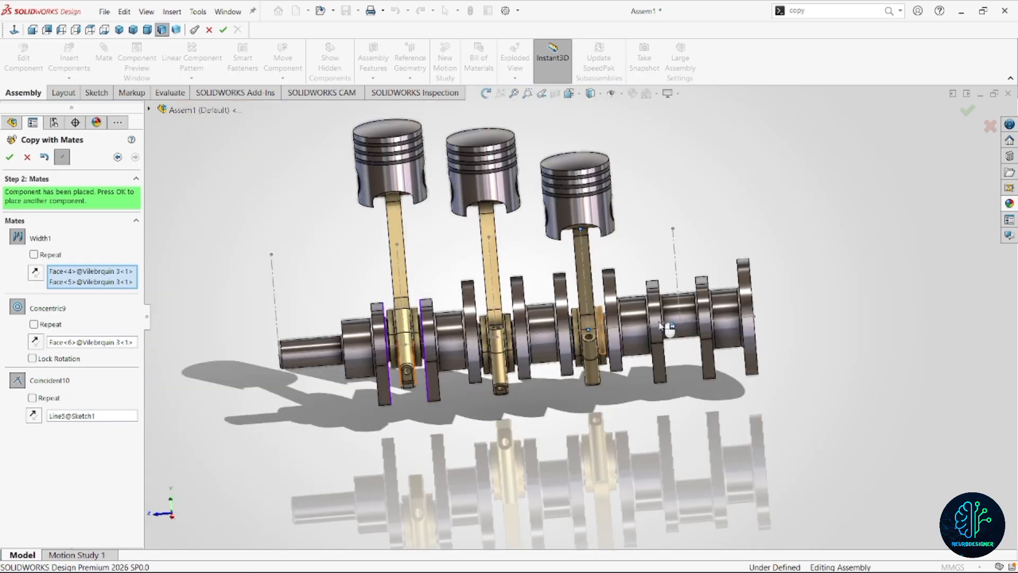
{"action": "left_click", "coordinate": [8, 156]}
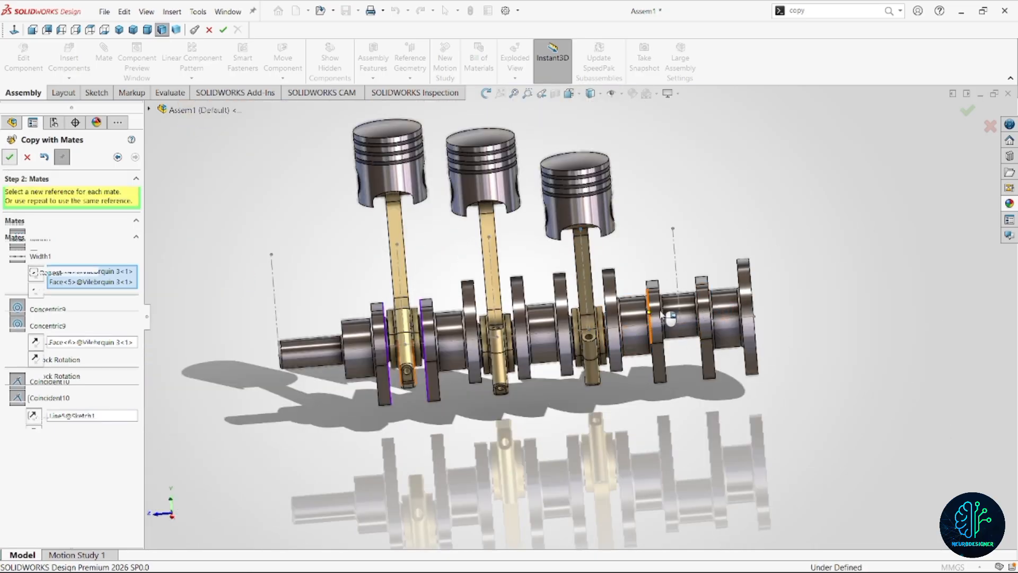
Set the facing sides of the two webs around the fourth crankpin as the next copy's width reference.
{"action": "scroll", "coordinate": [689, 326], "scroll_direction": "down", "scroll_amount": 3}
{"action": "middle_click_drag", "start_coordinate": [702, 338], "coordinate": [724, 347]}
{"action": "left_click", "coordinate": [651, 383]}
{"action": "middle_click_drag", "start_coordinate": [650, 381], "coordinate": [588, 366]}
{"action": "left_click", "coordinate": [579, 372]}
{"action": "right_click", "coordinate": [618, 337]}
{"action": "scroll", "coordinate": [601, 314], "scroll_direction": "up", "scroll_amount": 2}
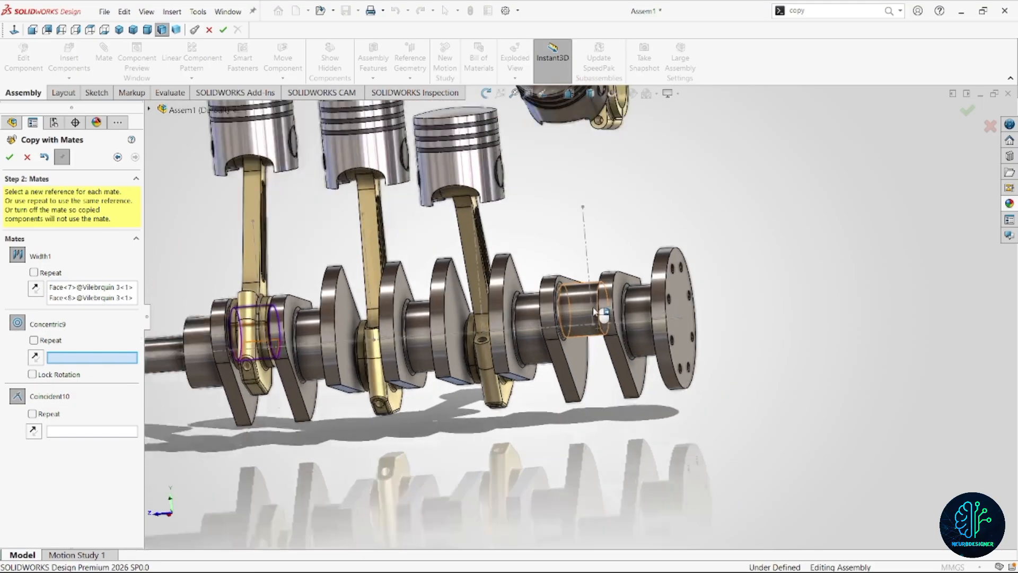
{"action": "scroll", "coordinate": [599, 313], "scroll_direction": "down", "scroll_amount": 1}
{"action": "middle_click_drag", "start_coordinate": [600, 313], "coordinate": [608, 333]}
{"action": "left_click", "coordinate": [588, 328]}
{"action": "left_click", "coordinate": [588, 328]}
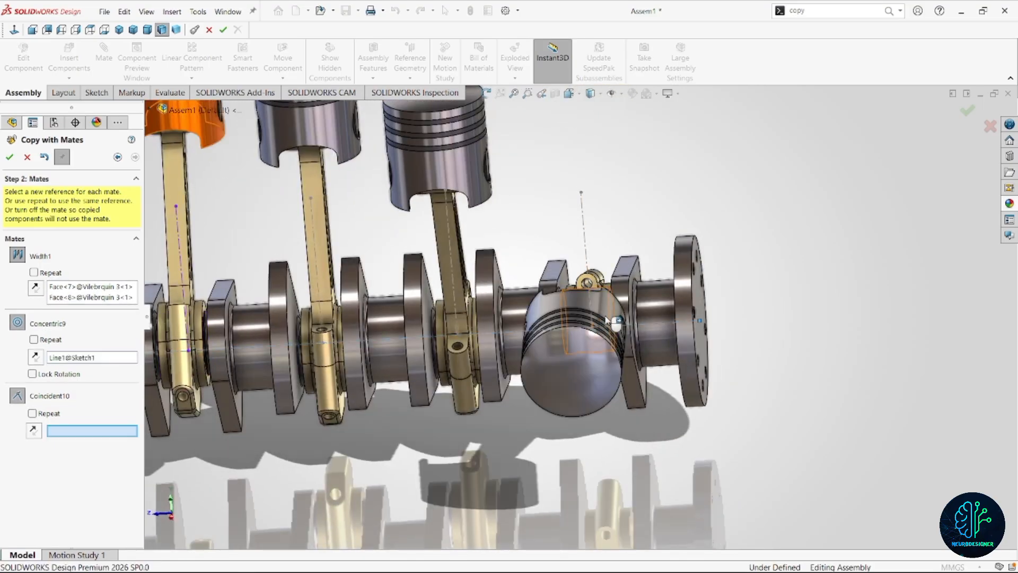
{"action": "left_click", "coordinate": [97, 361]}
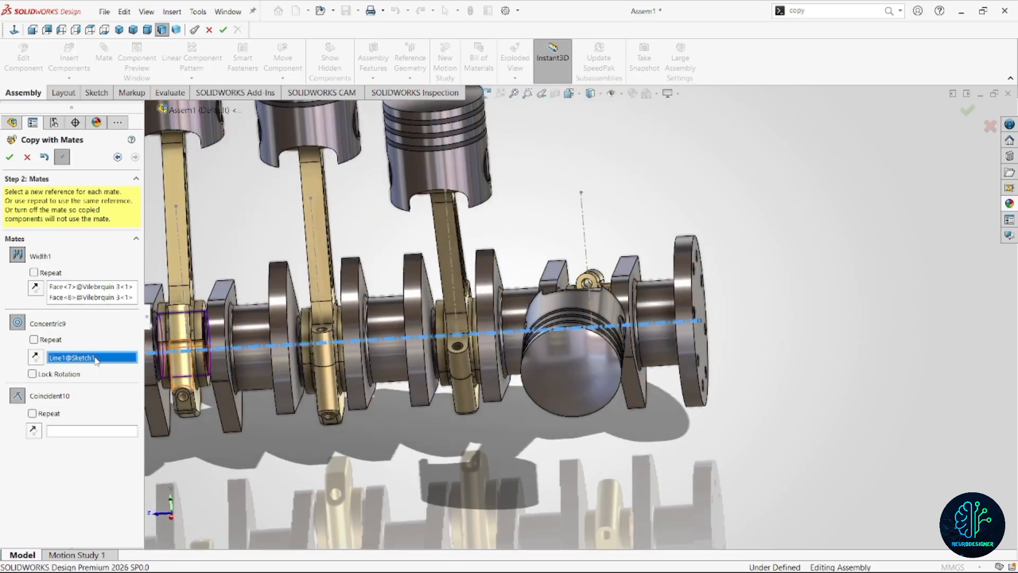
{"action": "right_click", "coordinate": [96, 358]}
{"action": "left_click", "coordinate": [122, 377]}
{"action": "middle_click_drag", "start_coordinate": [631, 301], "coordinate": [594, 296]}
{"action": "left_click", "coordinate": [594, 296]}
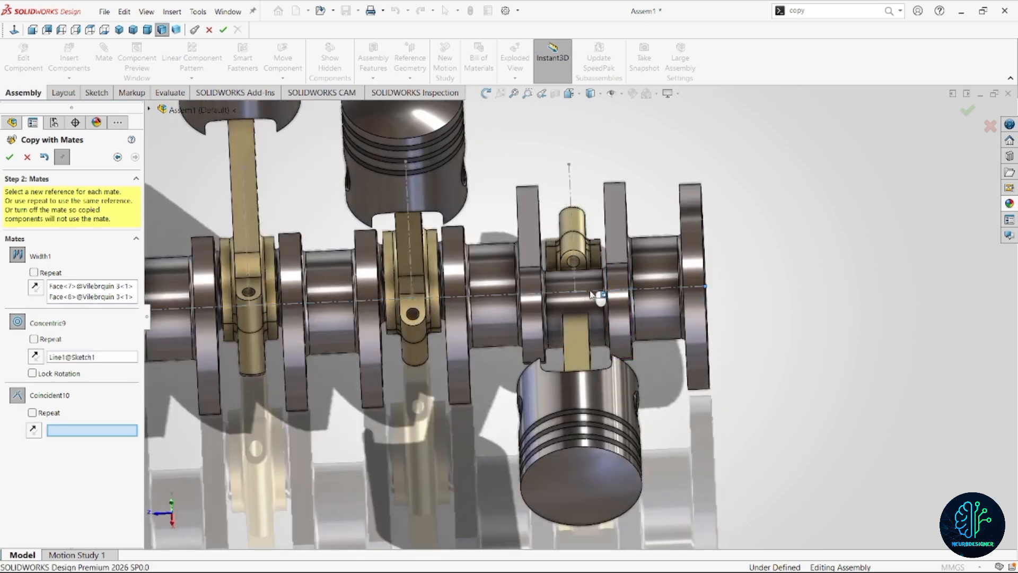
{"action": "right_click", "coordinate": [126, 360]}
{"action": "left_click", "coordinate": [154, 361]}
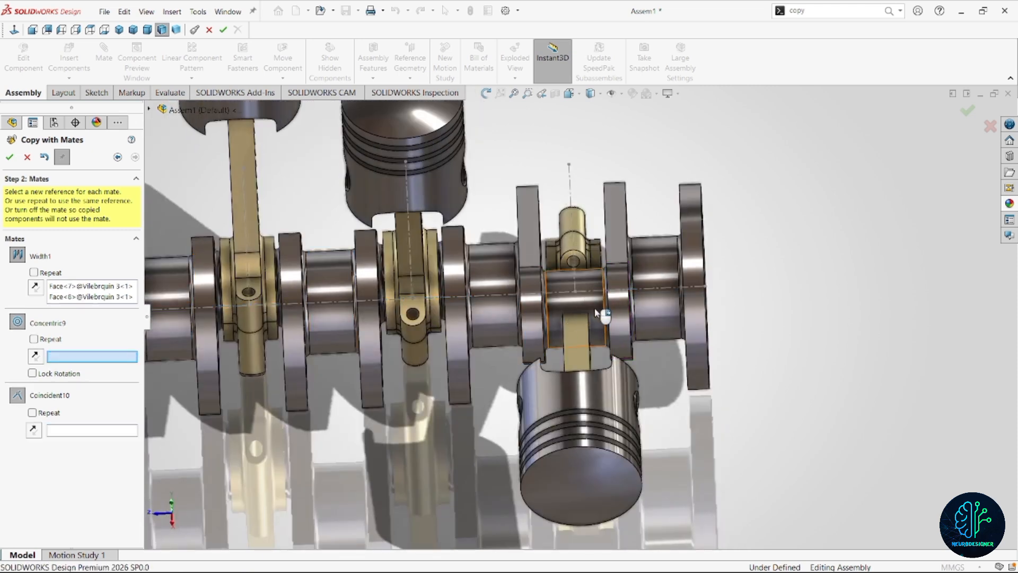
Set the fourth crankpin as concentric and the fourth cylinder's vertical line as coincident reference, place the copy and finish Copy with Mates.
{"action": "left_click", "coordinate": [599, 279]}
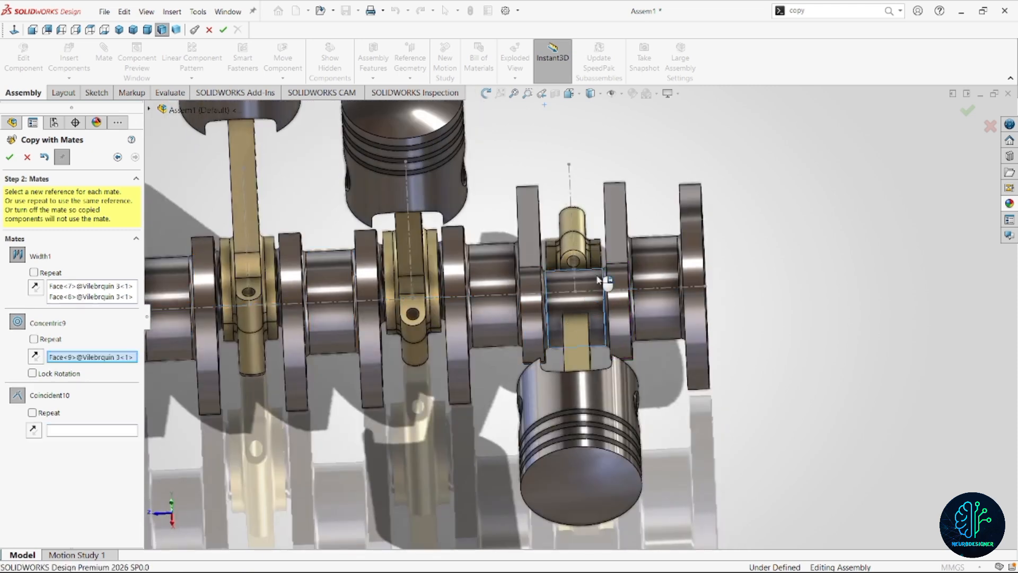
{"action": "left_click", "coordinate": [572, 208]}
{"action": "key", "text": "f"}
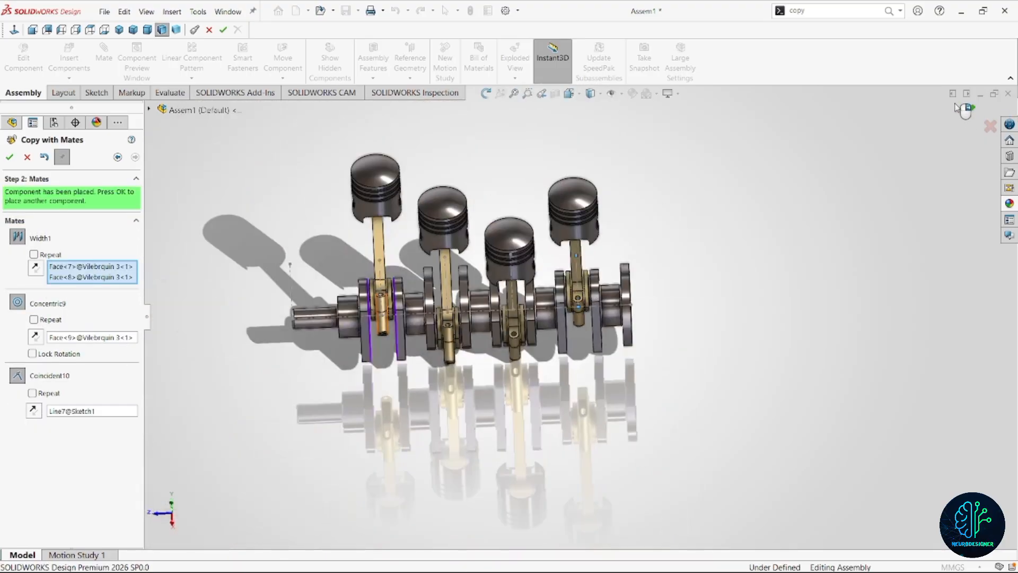
{"action": "left_click", "coordinate": [966, 109]}
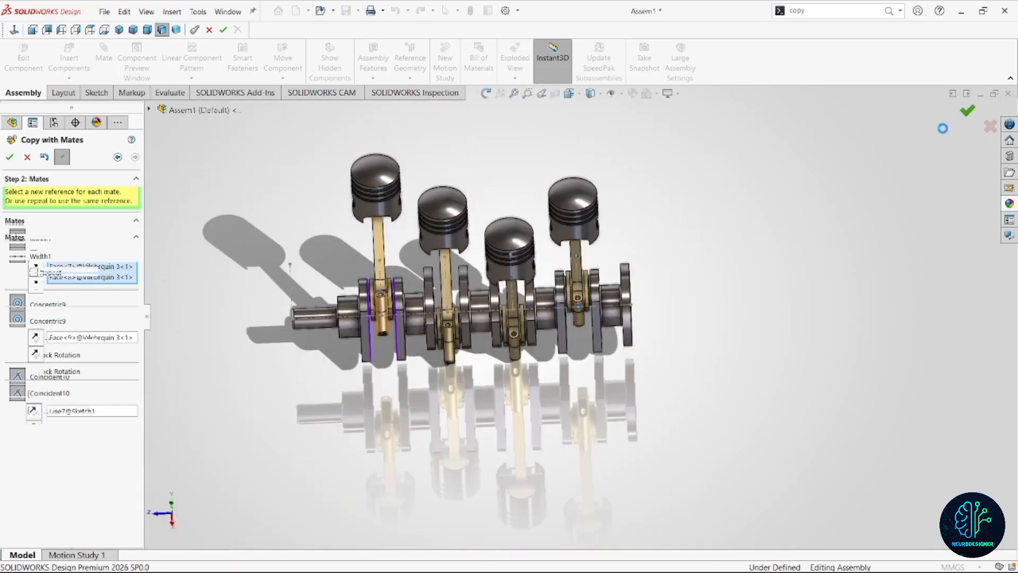
{"action": "left_click", "coordinate": [23, 159]}
Hide the sketch lines running through the crankshaft and cylinders by turning off sketch display.
{"action": "scroll", "coordinate": [647, 381], "scroll_direction": "up", "scroll_amount": 4}
{"action": "scroll", "coordinate": [657, 395], "scroll_direction": "down", "scroll_amount": 3}
{"action": "middle_click_drag", "start_coordinate": [620, 366], "coordinate": [524, 359]}
{"action": "scroll", "coordinate": [380, 297], "scroll_direction": "up", "scroll_amount": 2}
{"action": "scroll", "coordinate": [412, 280], "scroll_direction": "down", "scroll_amount": 2}
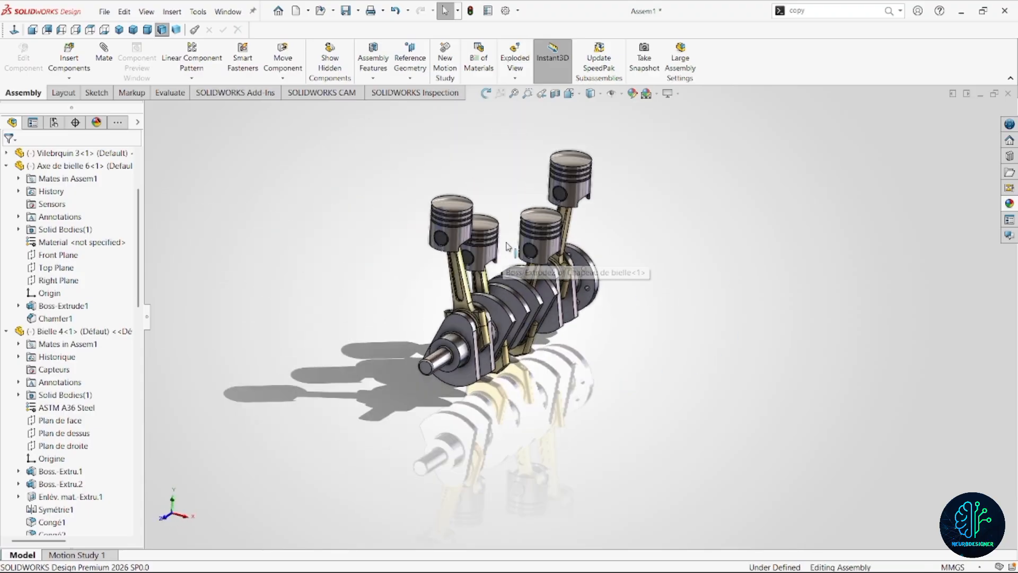
{"action": "mouse_move", "coordinate": [505, 246]}
{"action": "middle_mouse_down"}
{"action": "mouse_move", "coordinate": [478, 223]}
{"action": "mouse_move", "coordinate": [435, 319]}
{"action": "middle_mouse_up"}
{"action": "left_click", "coordinate": [409, 360]}
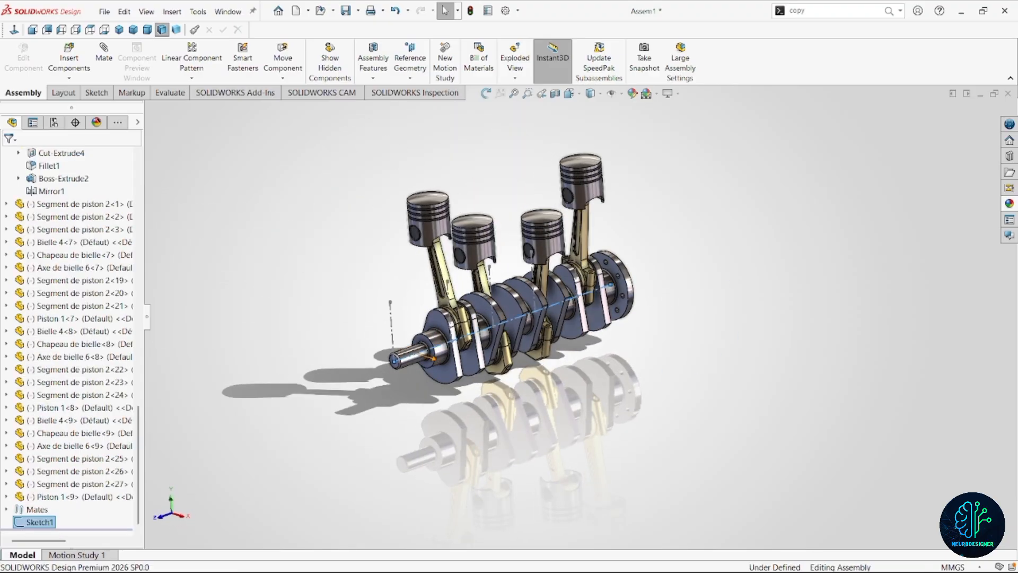
{"action": "left_click_drag", "start_coordinate": [409, 362], "coordinate": [370, 340]}
{"action": "middle_click_drag", "start_coordinate": [370, 340], "coordinate": [342, 331]}
{"action": "left_click", "coordinate": [610, 93]}
{"action": "left_click", "coordinate": [639, 247]}
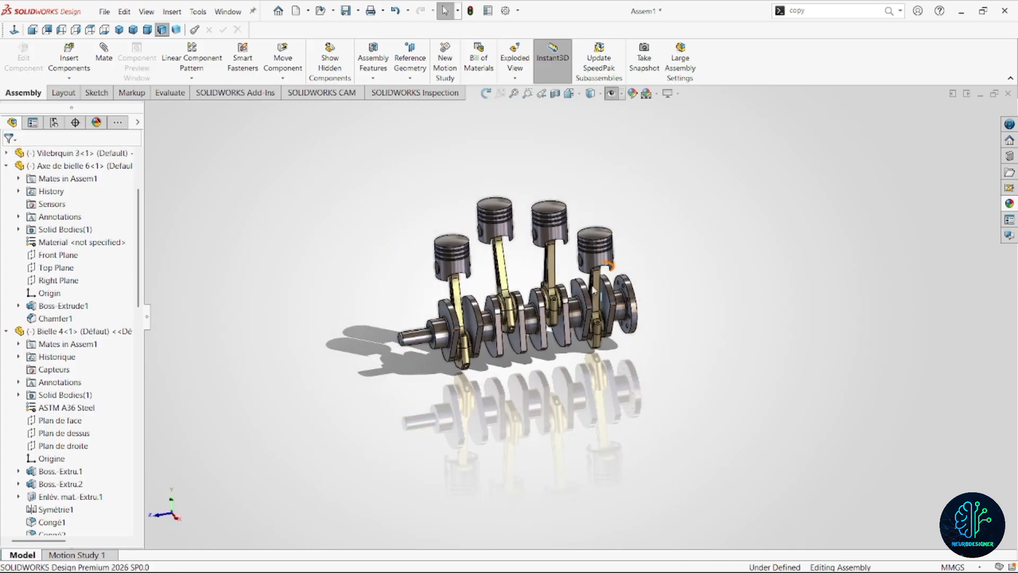
Turn the crankshaft to test the motion of all four pistons and connecting rods.
{"action": "scroll", "coordinate": [551, 287], "scroll_direction": "down", "scroll_amount": 4}
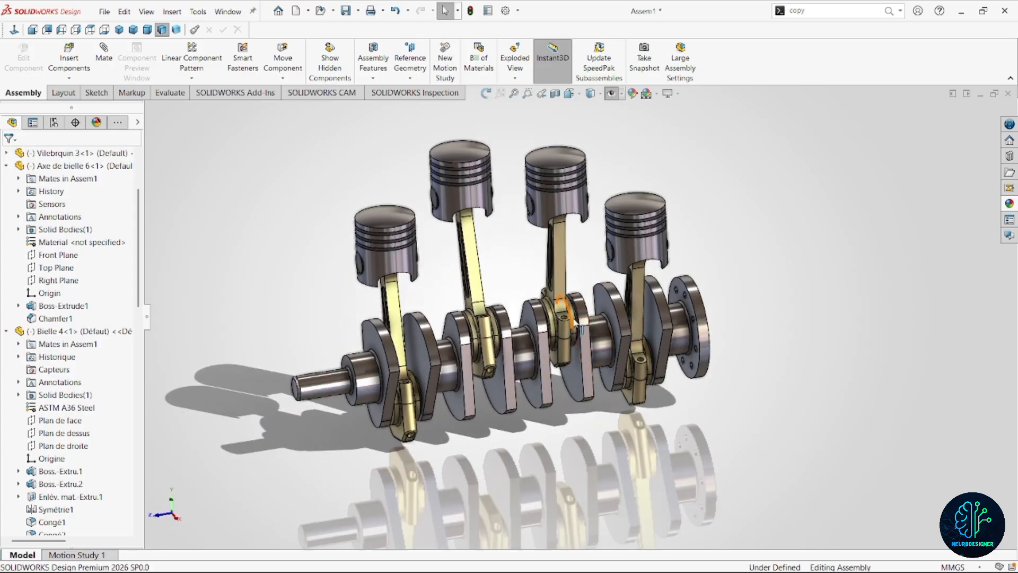
{"action": "scroll", "coordinate": [570, 337], "scroll_direction": "down", "scroll_amount": 3}
{"action": "middle_click_drag", "start_coordinate": [548, 339], "coordinate": [599, 273]}
{"action": "scroll", "coordinate": [598, 288], "scroll_direction": "up", "scroll_amount": 2}
{"action": "scroll", "coordinate": [597, 288], "scroll_direction": "down", "scroll_amount": 2}
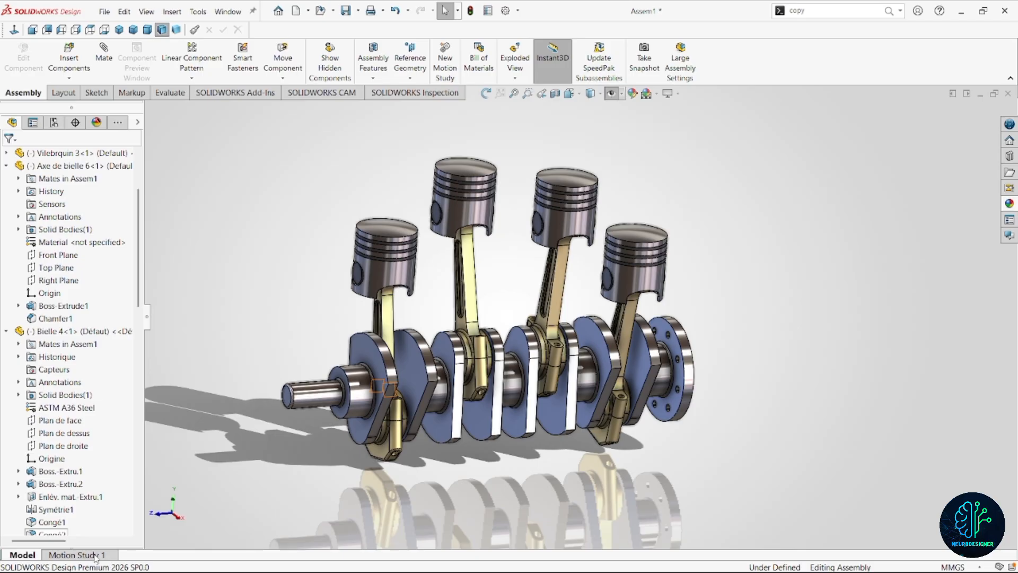
Open Motion Study 1, make sure the MotionManager is enabled, and expand the study's timeline.
{"action": "left_click", "coordinate": [97, 556]}
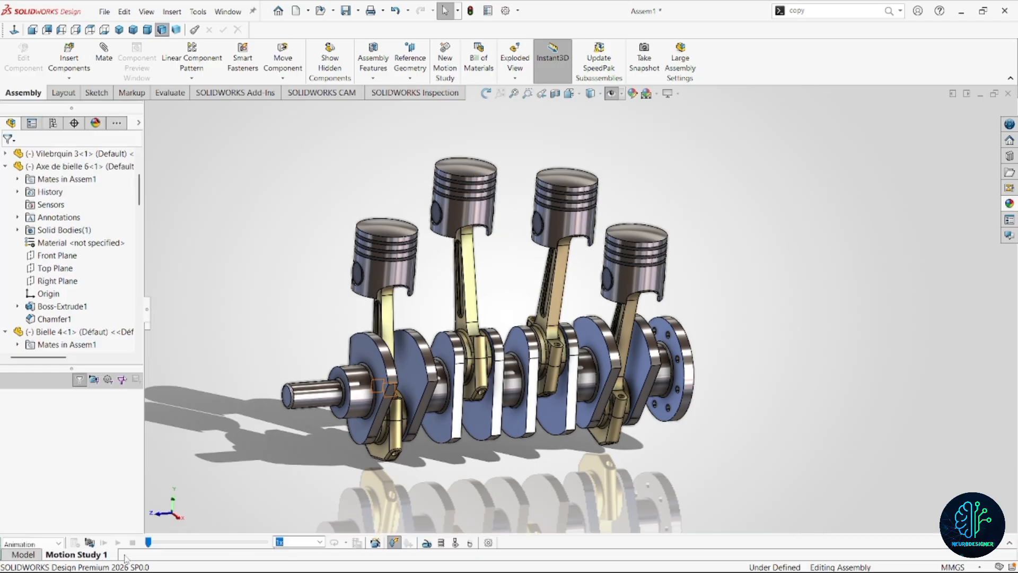
{"action": "right_click", "coordinate": [864, 56]}
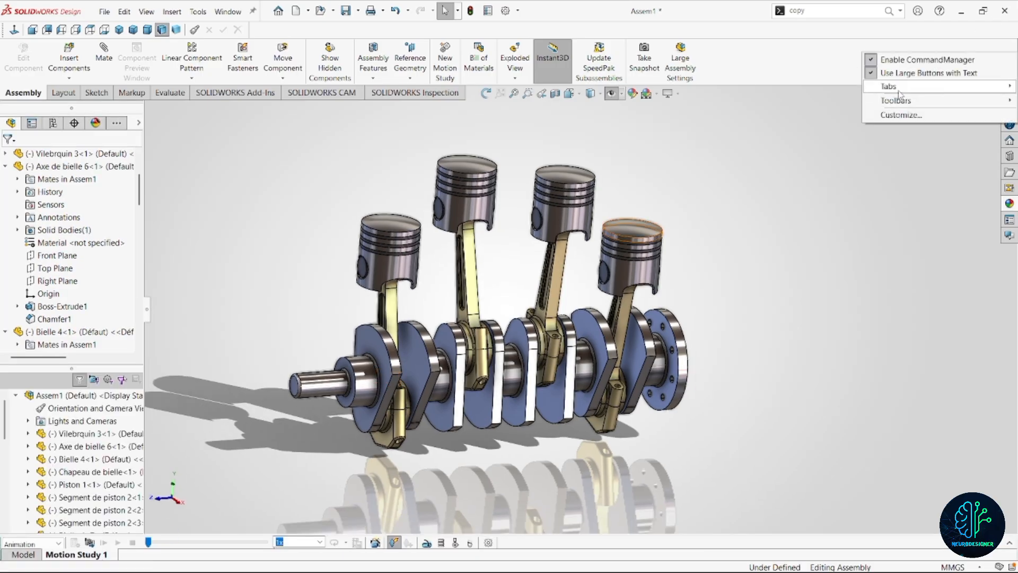
{"action": "mouse_move", "coordinate": [904, 101]}
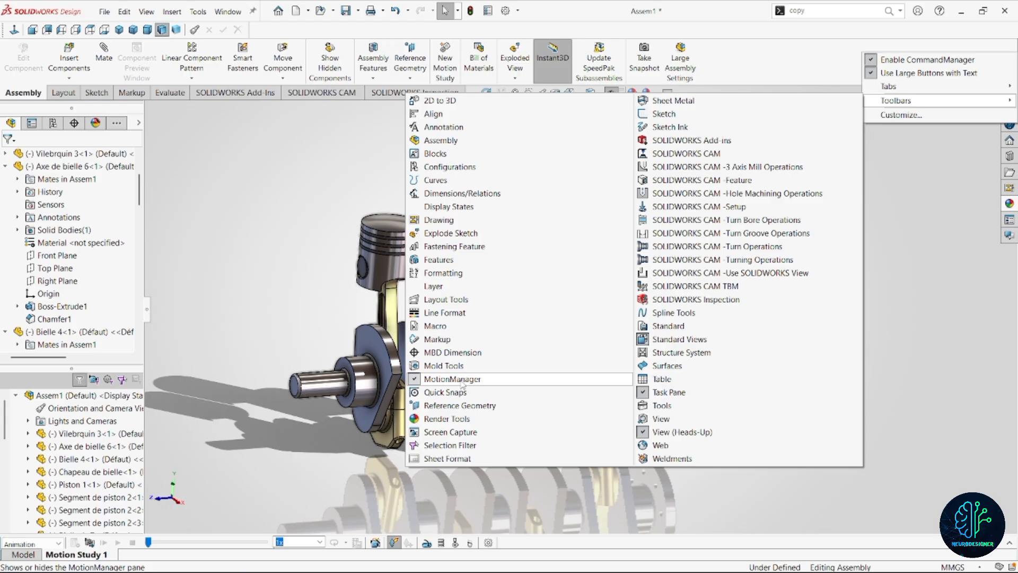
{"action": "left_click", "coordinate": [461, 383]}
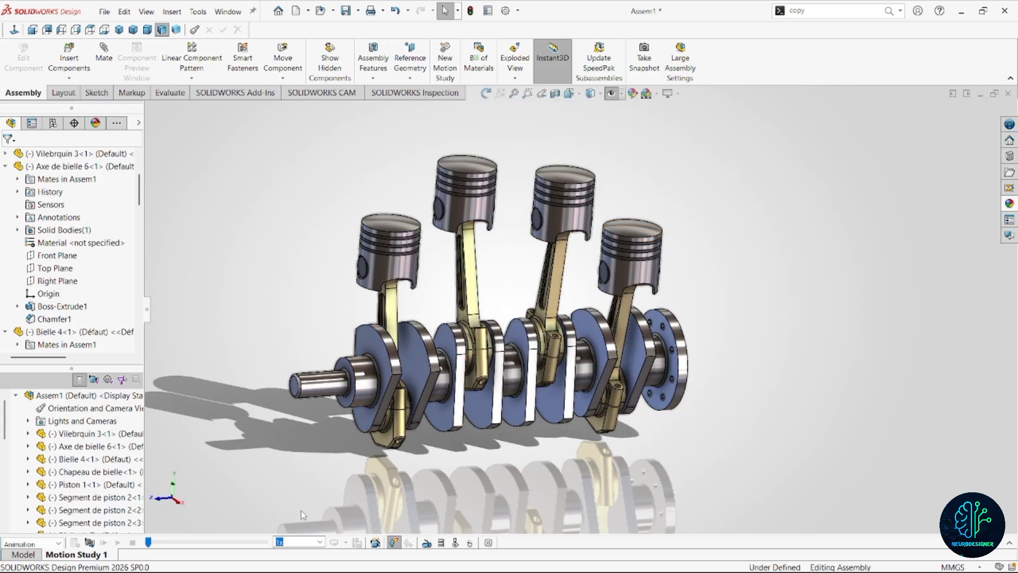
{"action": "middle_click_drag", "start_coordinate": [734, 392], "coordinate": [699, 390]}
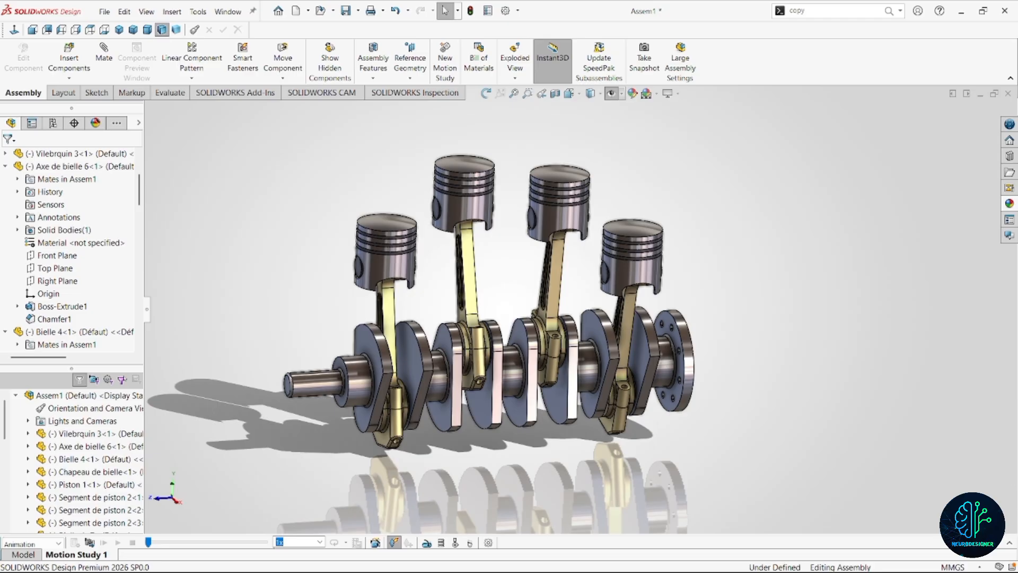
{"action": "left_click", "coordinate": [1010, 543]}
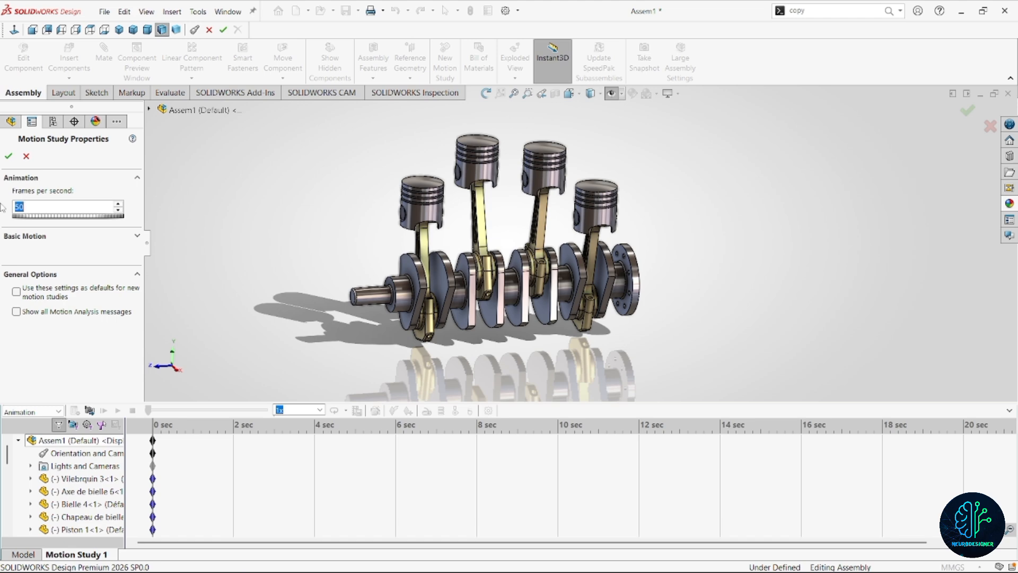
Accept 50 frames per second in the motion study properties and extend the animation's duration to 10 seconds.
{"action": "left_click", "coordinate": [9, 156]}
{"action": "left_click", "coordinate": [153, 441]}
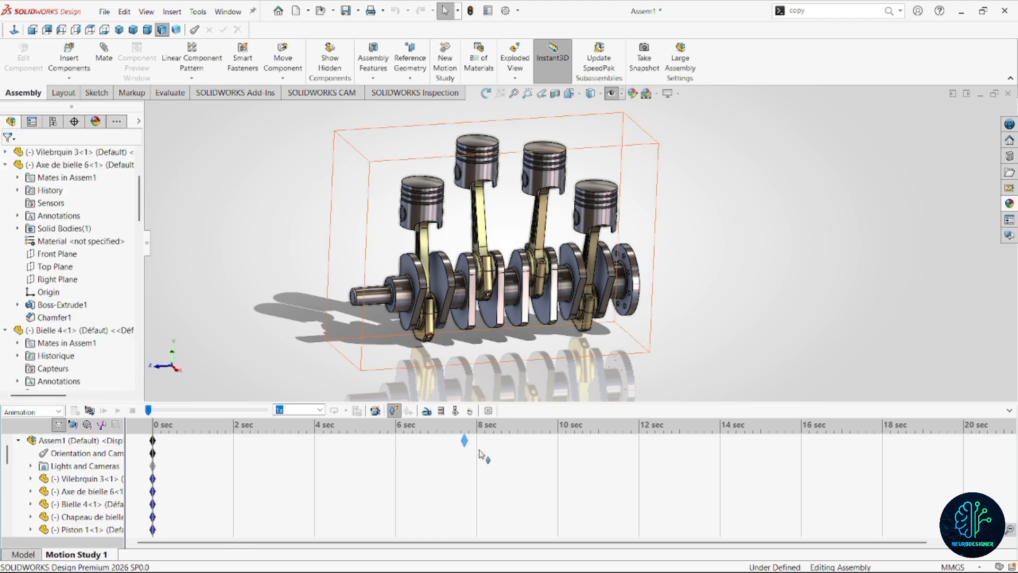
{"action": "left_click_drag", "start_coordinate": [560, 448], "coordinate": [558, 441]}
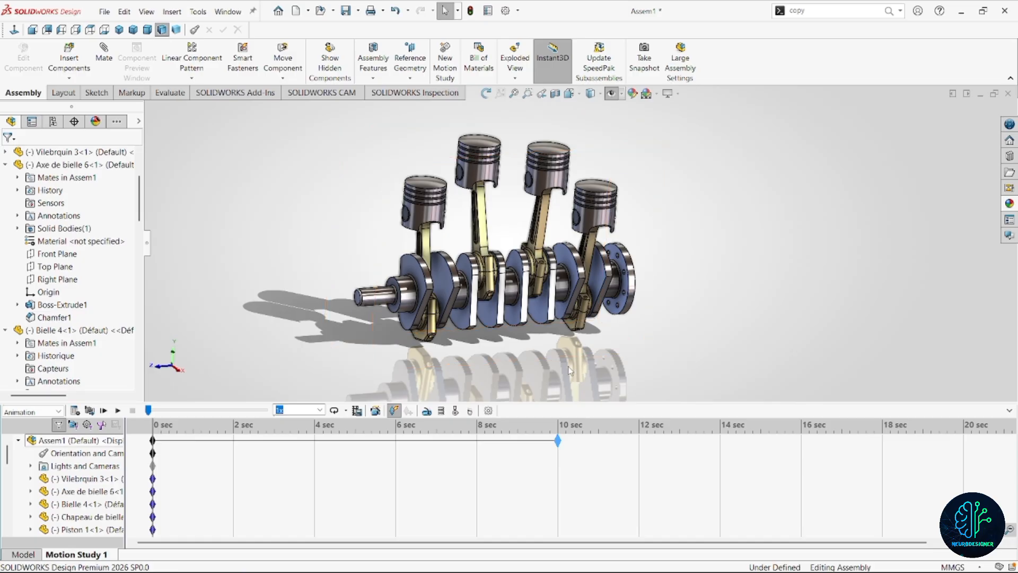
Add a constant-speed rotary motor of 50 RPM on the cylindrical face of the crankshaft's narrow end.
{"action": "scroll", "coordinate": [557, 311], "scroll_direction": "up", "scroll_amount": 1}
{"action": "scroll", "coordinate": [500, 309], "scroll_direction": "down", "scroll_amount": 1}
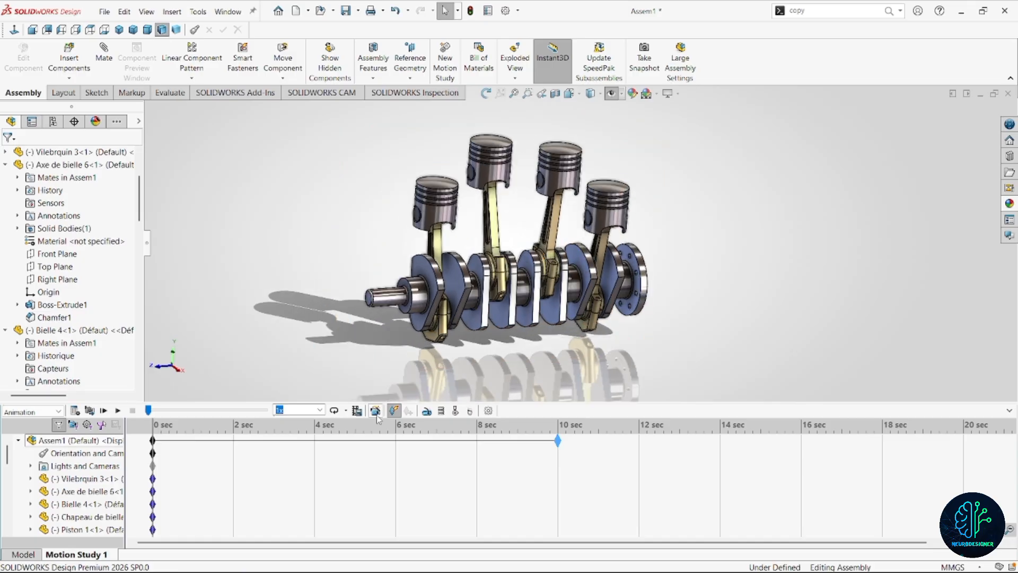
{"action": "left_click", "coordinate": [427, 411]}
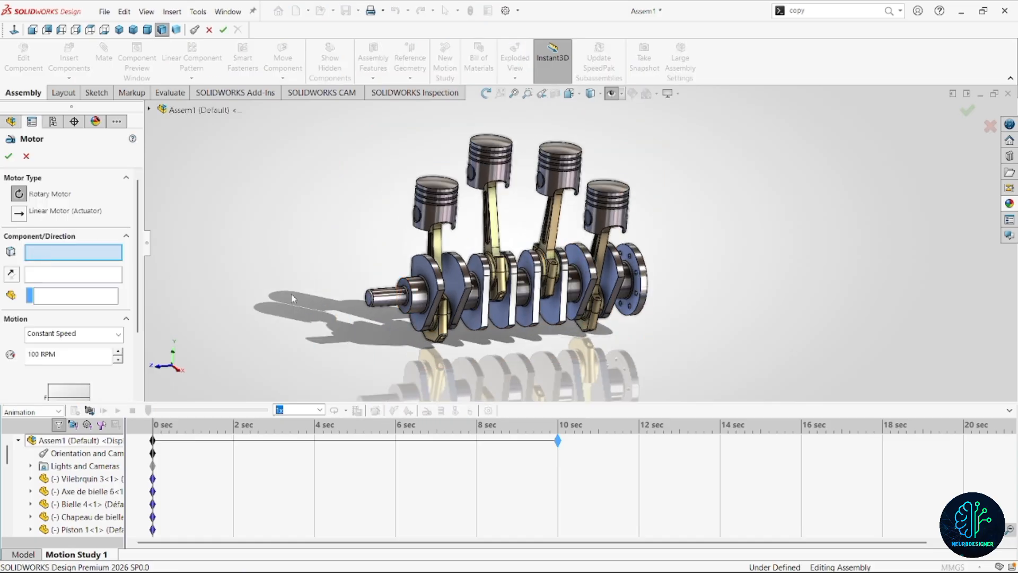
{"action": "left_click", "coordinate": [392, 303]}
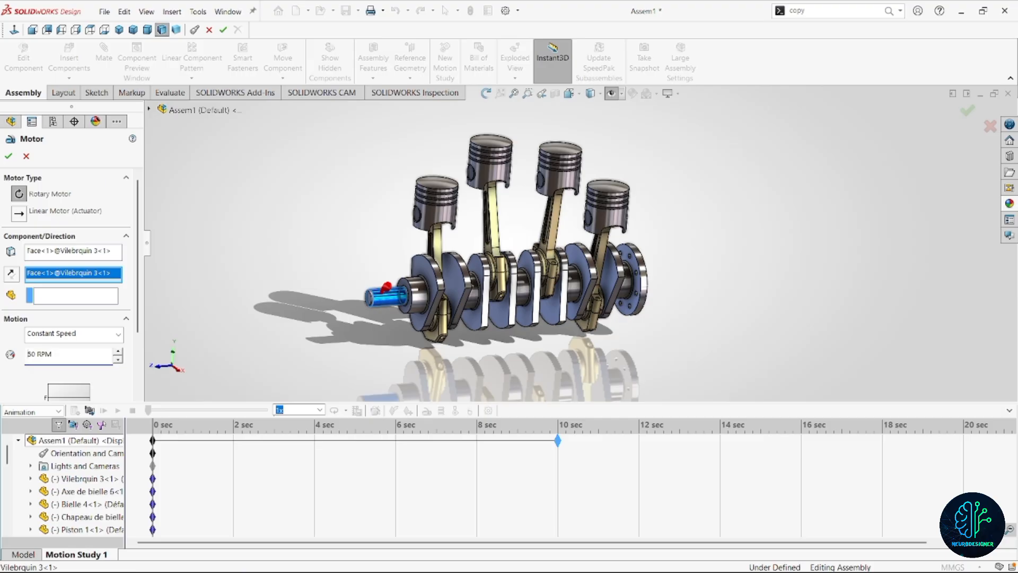
{"action": "left_click", "coordinate": [7, 154]}
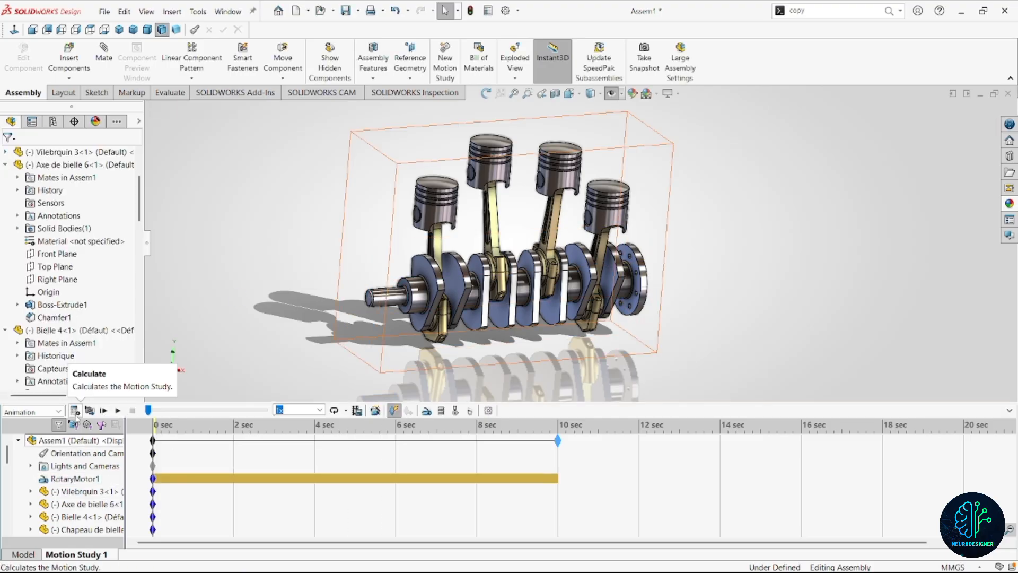
Calculate the motion study and collapse the timeline to watch the engine run at full view size.
{"action": "left_click", "coordinate": [74, 412]}
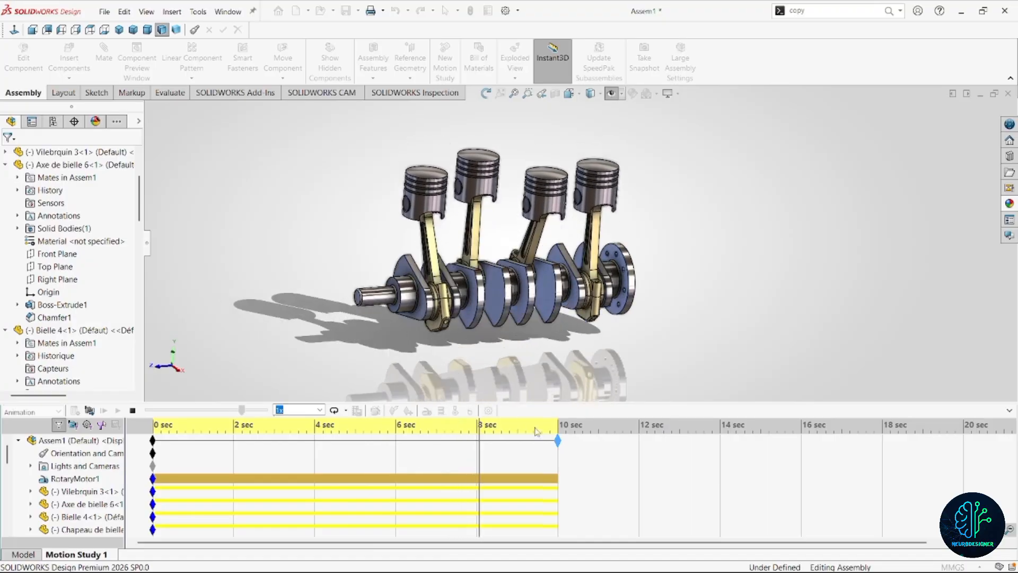
{"action": "left_click", "coordinate": [1009, 410]}
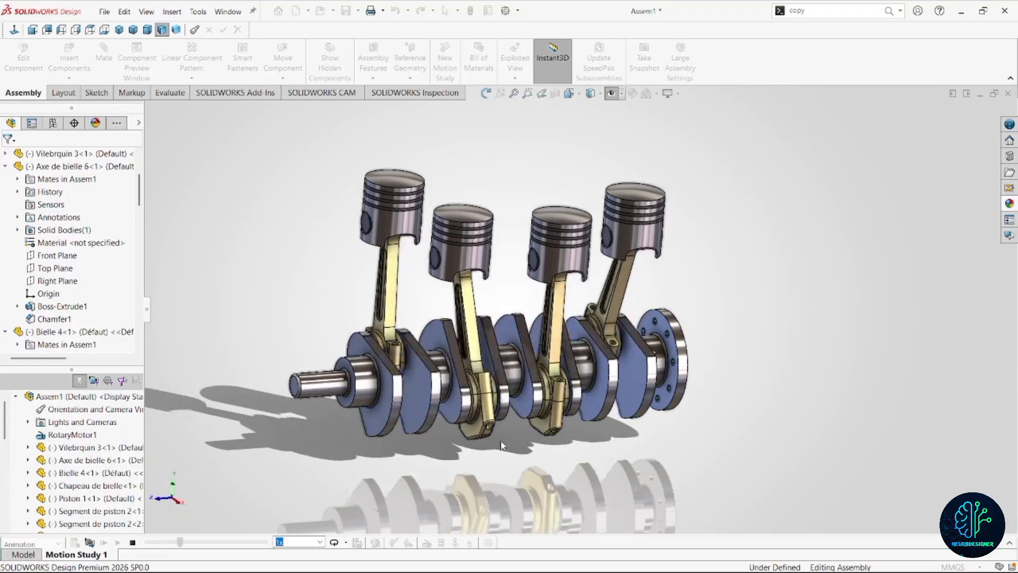